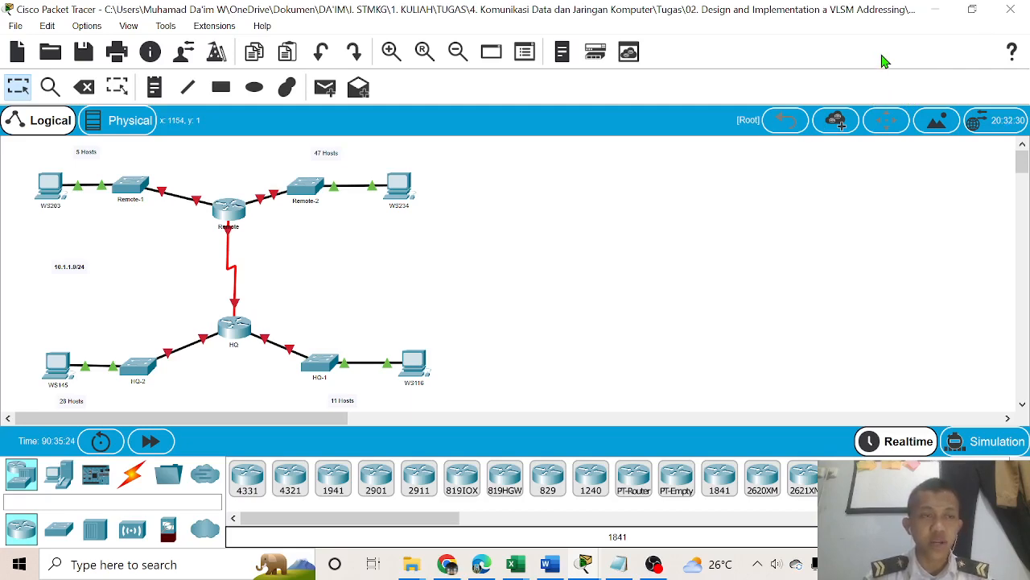
Arrange the Packet Tracer topology window and the Microsoft Edge window with the 11.10.1 VLSM lab PDF side by side
click(972, 10)
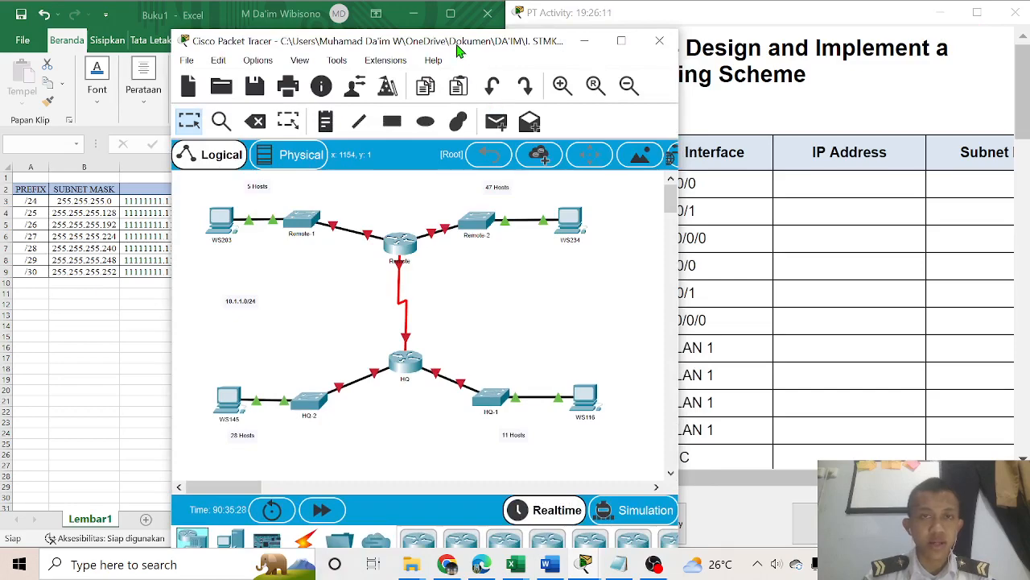
drag(459, 50, 289, 18)
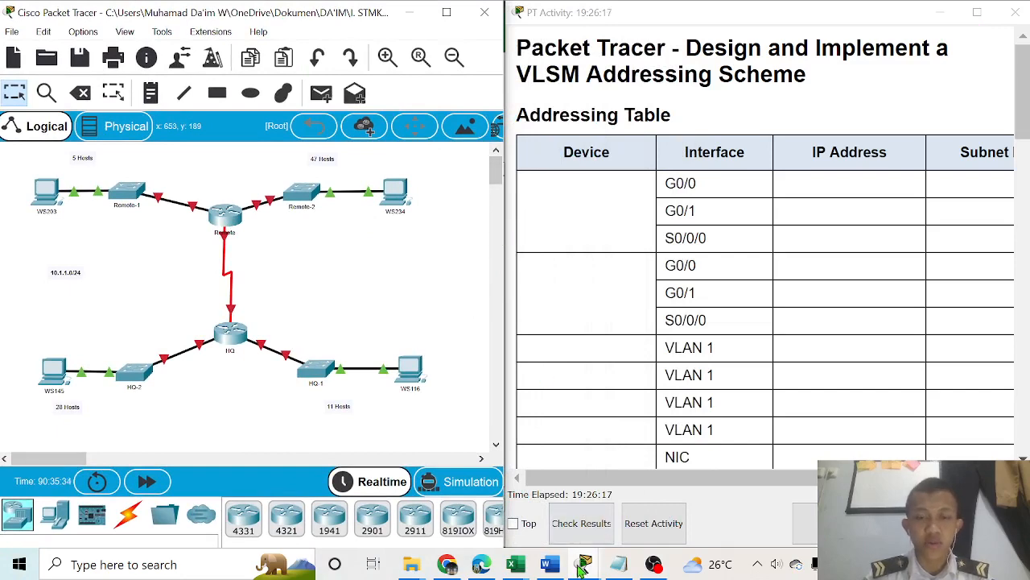
click(483, 568)
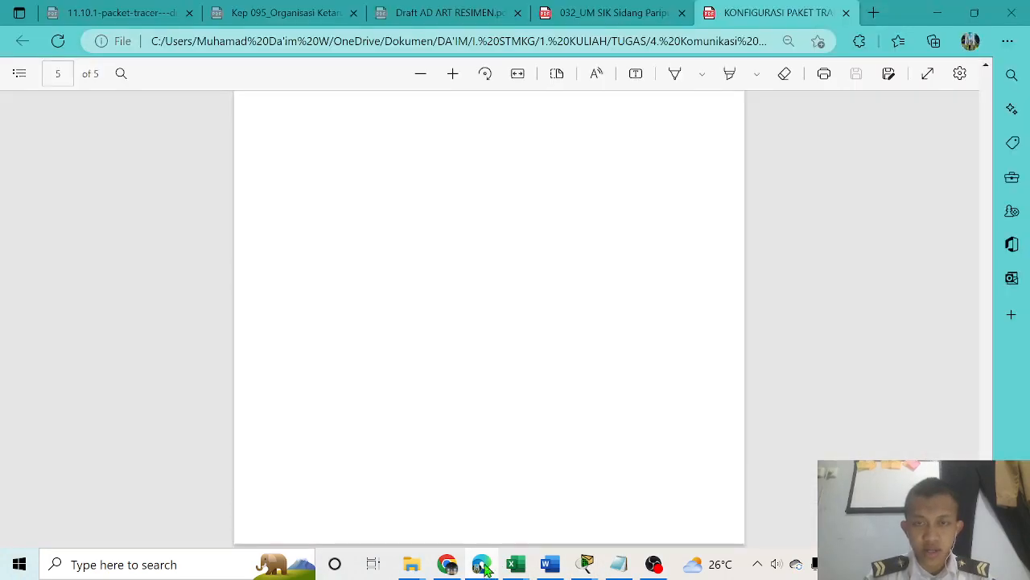
click(180, 14)
click(974, 13)
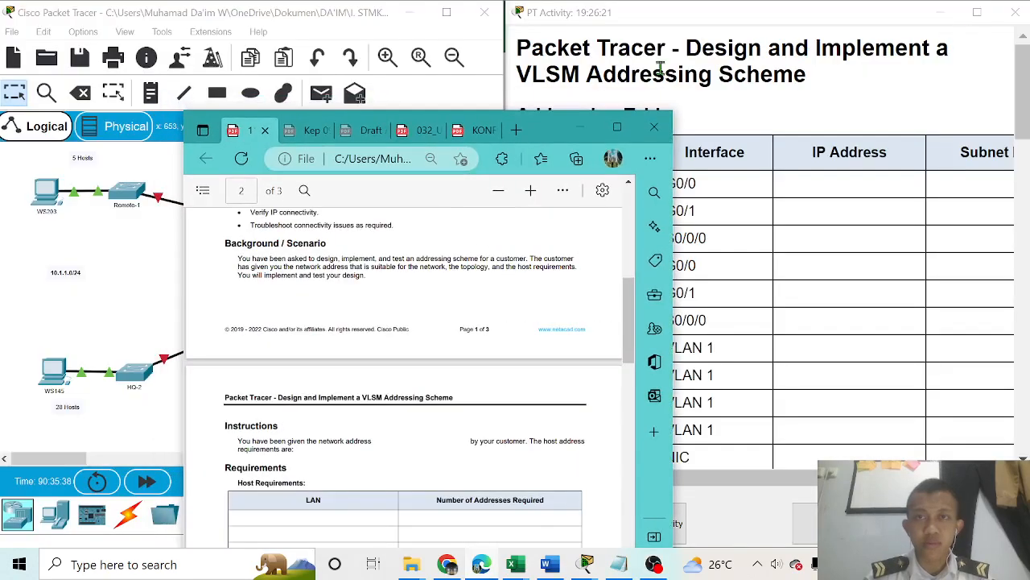
drag(536, 136, 908, 20)
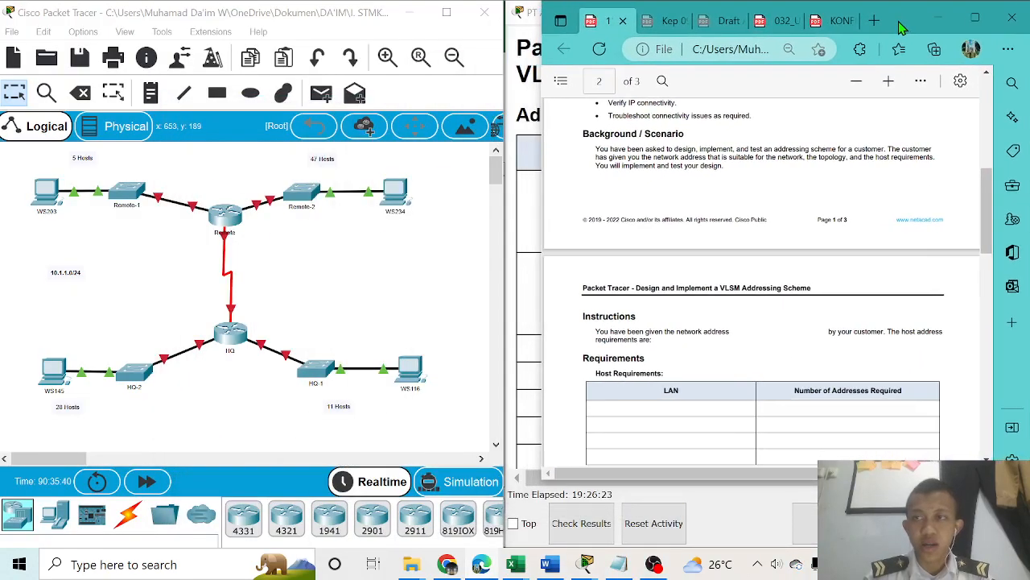
drag(541, 118, 501, 121)
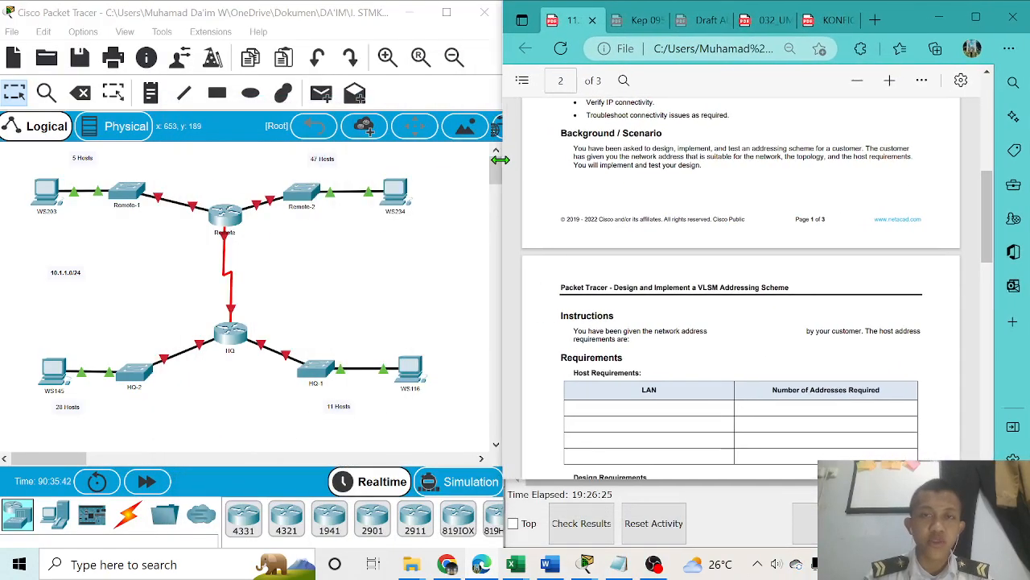
click(726, 269)
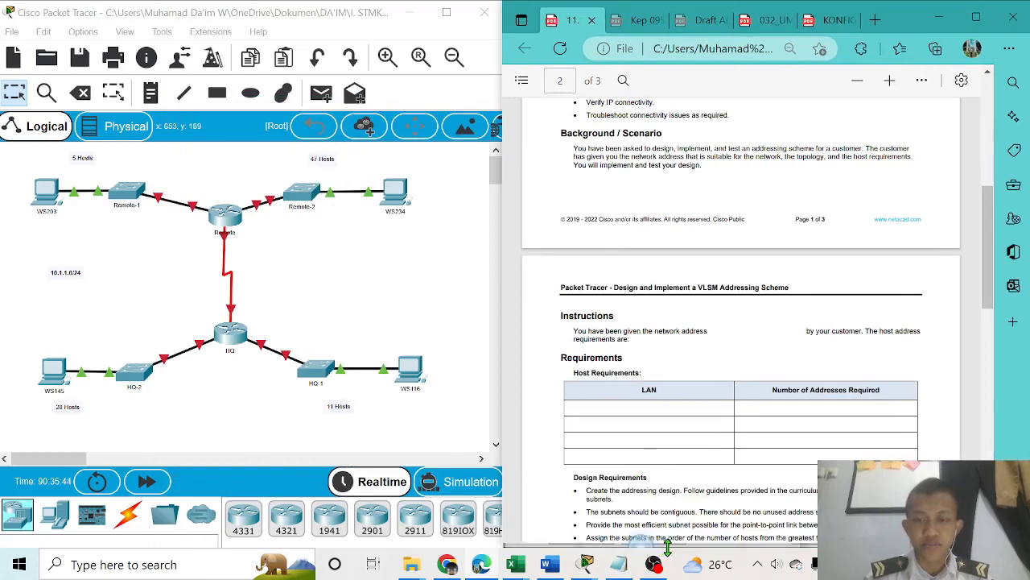
Review the lab PDF's Addressing Table and the introductory paragraph under Objectives
scroll(729, 266, up, 5)
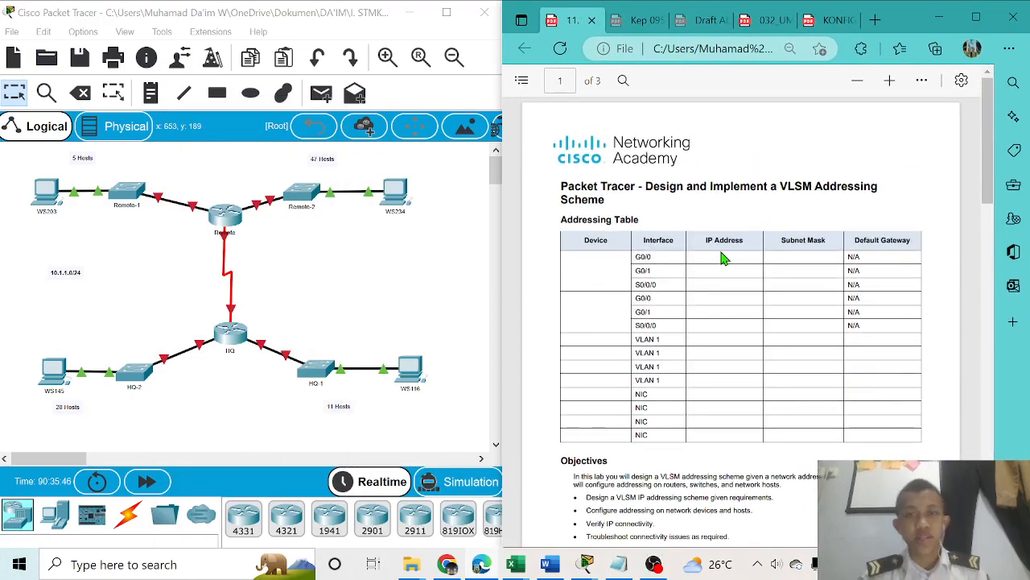
scroll(728, 257, down, 1)
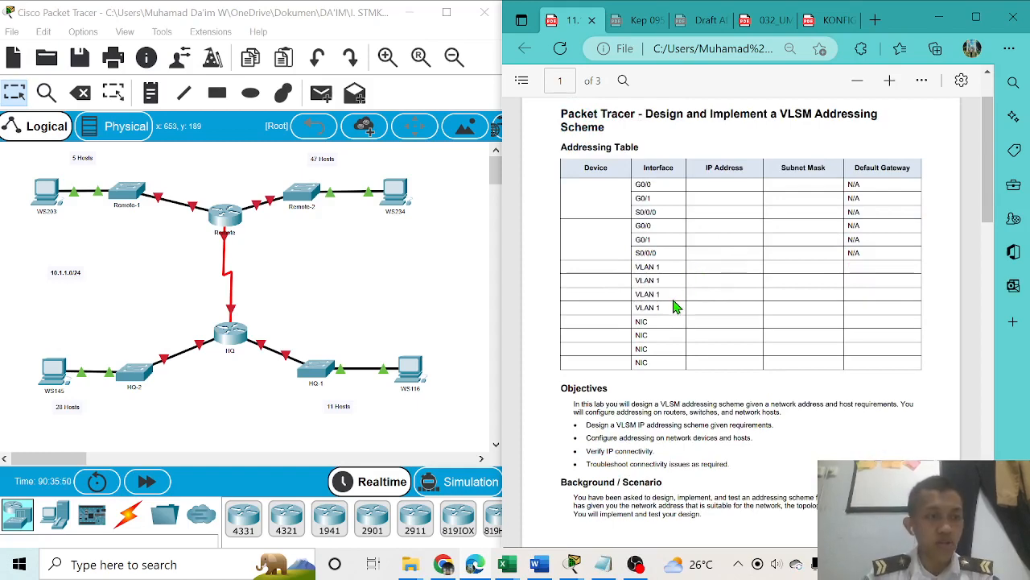
scroll(644, 483, down, 2)
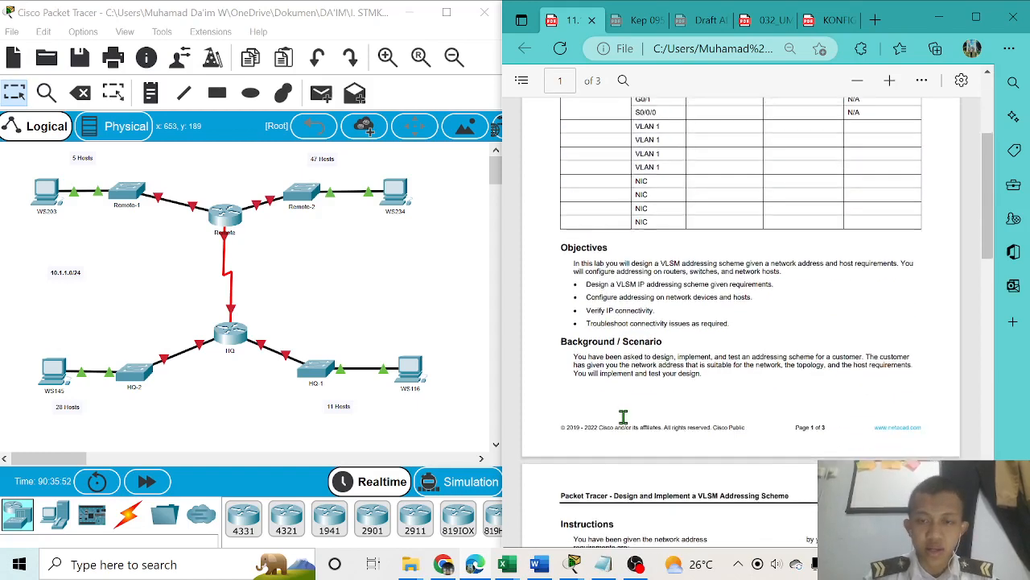
drag(576, 262, 800, 278)
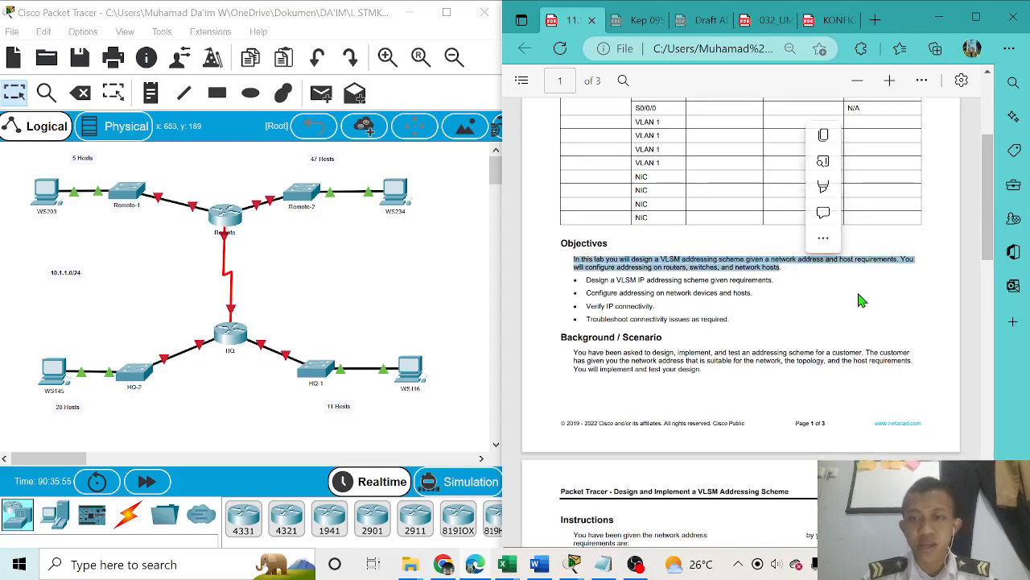
click(807, 262)
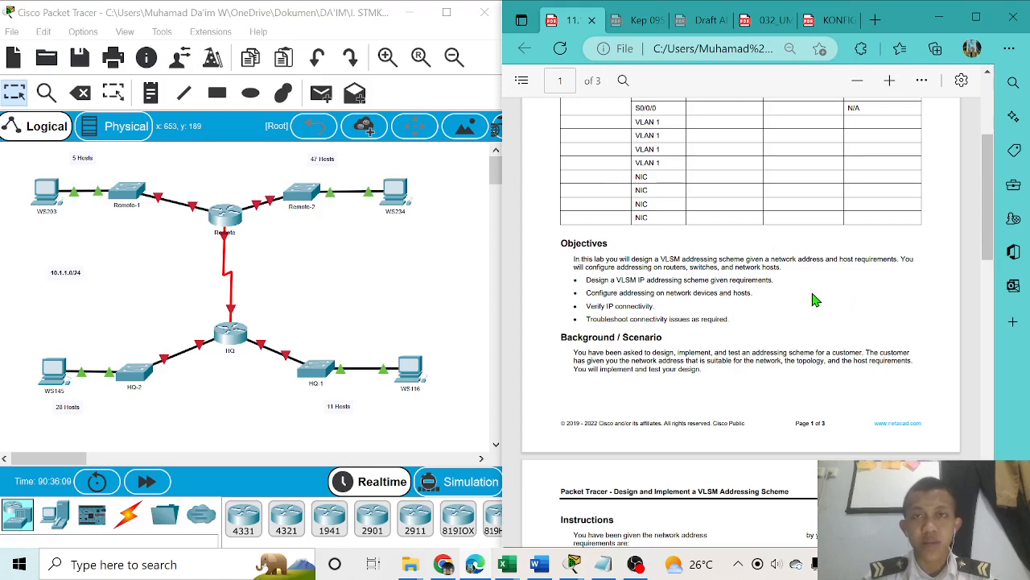
Inspect the Remote router's IOS command-line interface in Packet Tracer, then close its device window
click(230, 220)
click(247, 326)
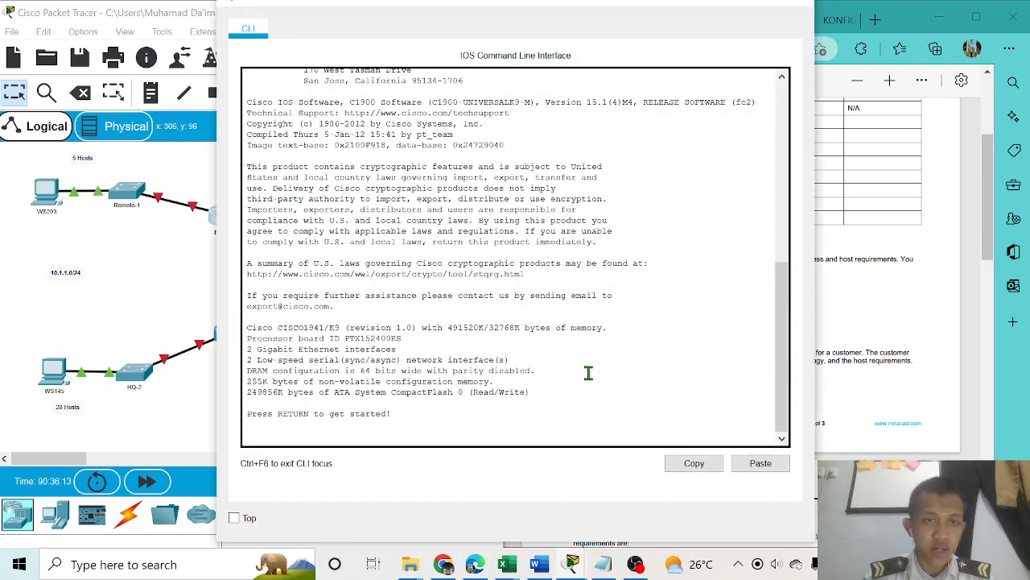
click(804, 8)
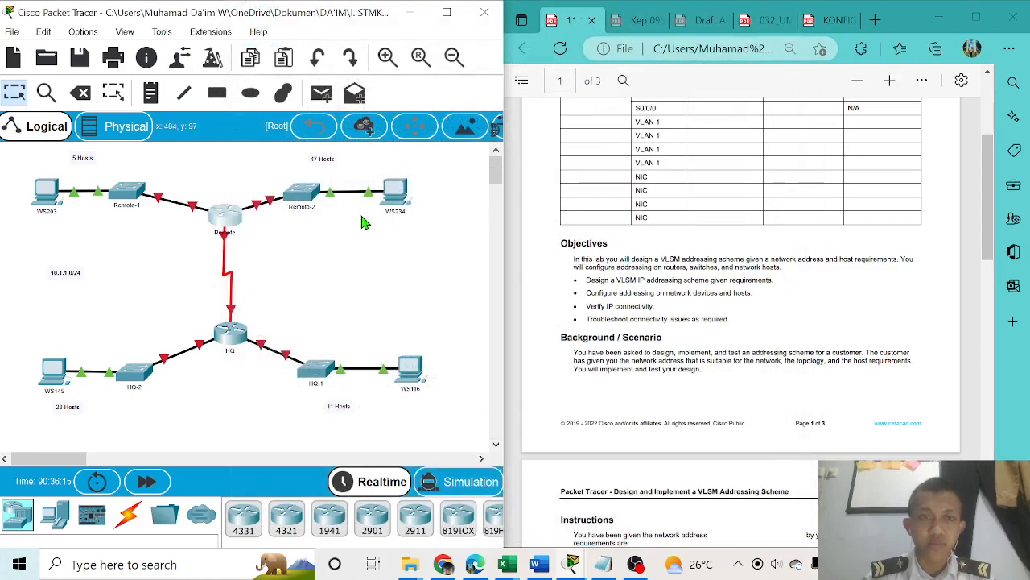
Read the Objectives bullets in the lab PDF on designing the VLSM scheme and configuring addressing
scroll(725, 300, down, 2)
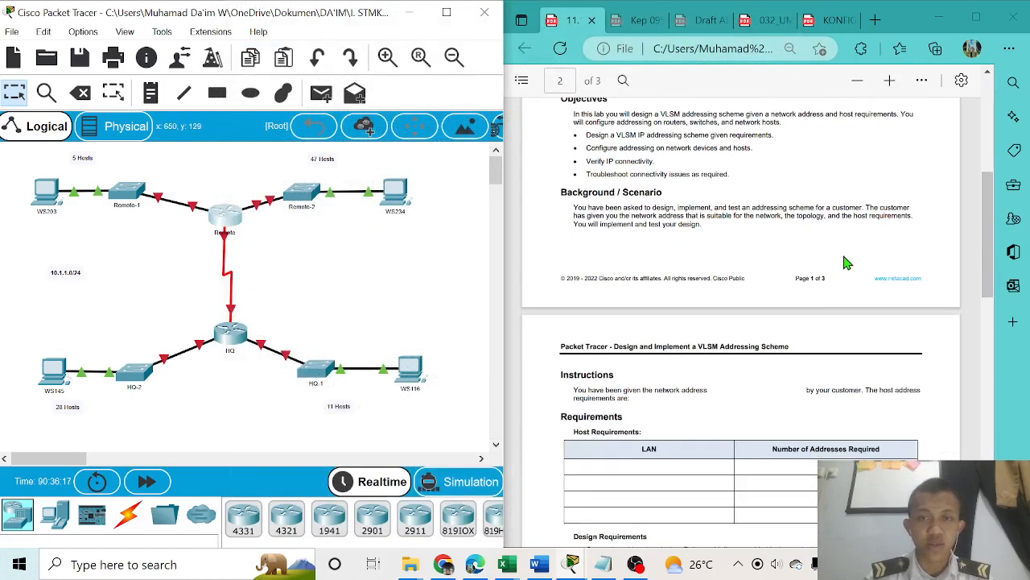
scroll(800, 282, up, 1)
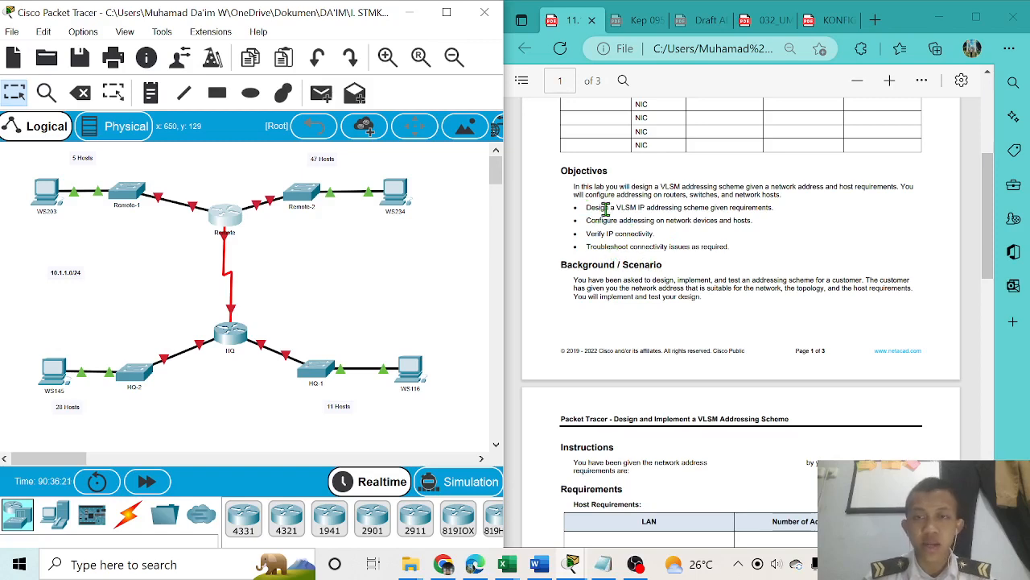
drag(583, 207, 781, 213)
click(785, 259)
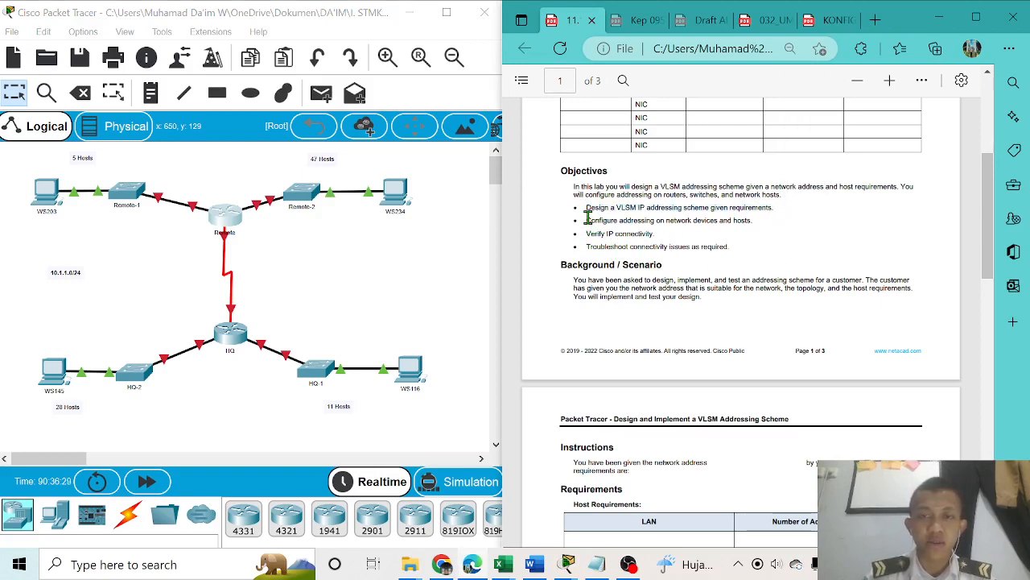
drag(586, 216, 655, 221)
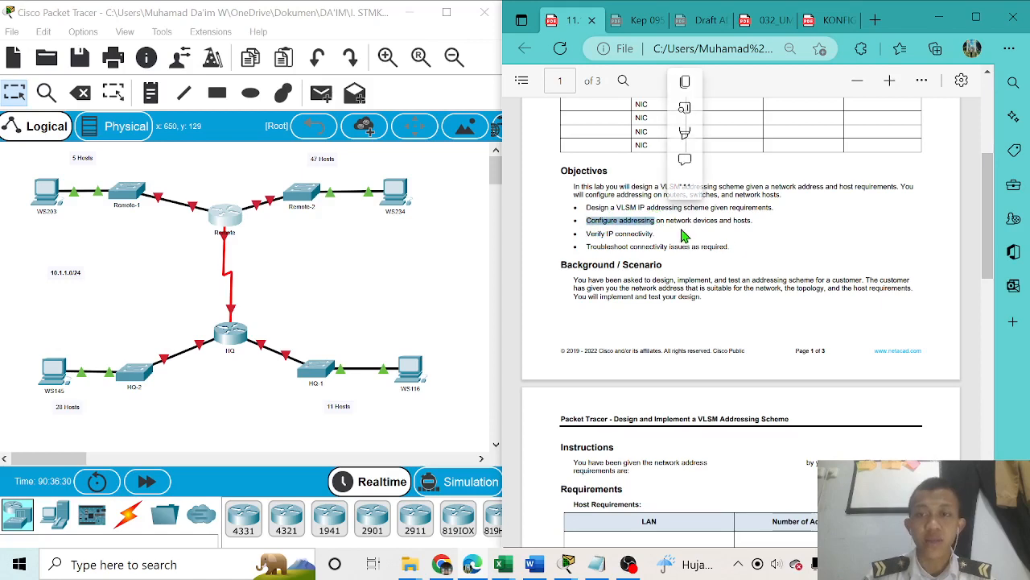
click(755, 242)
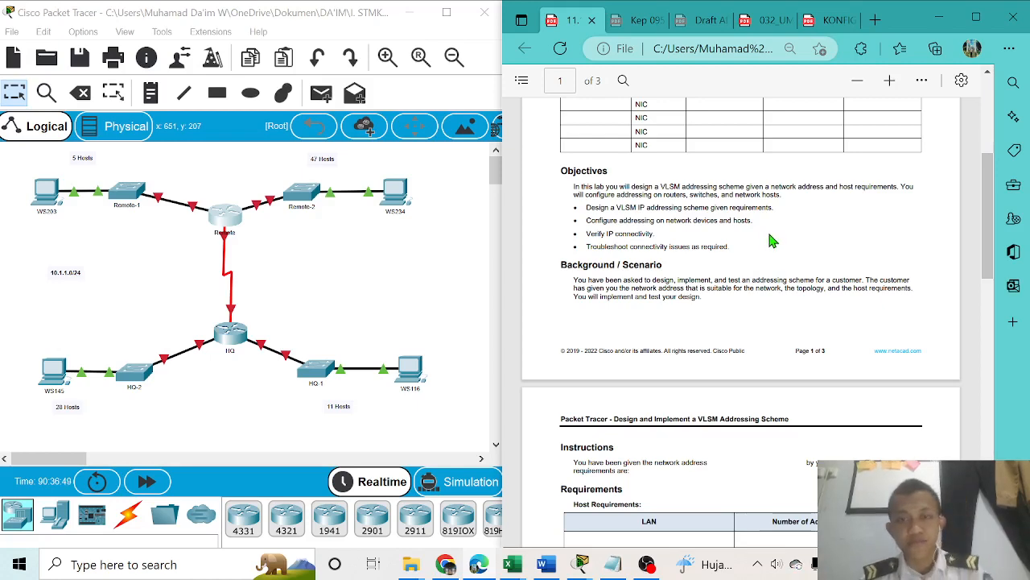
Read the Background / Scenario section of the lab PDF, marking the phrases on the addressing scheme and the given network address
scroll(582, 271, down, 1)
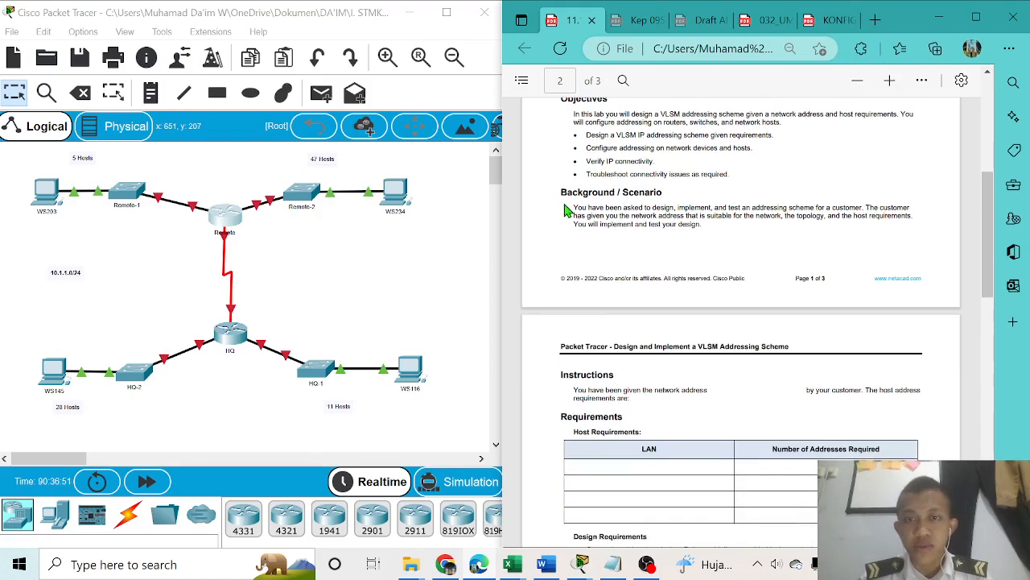
drag(558, 193, 664, 194)
right_click(822, 187)
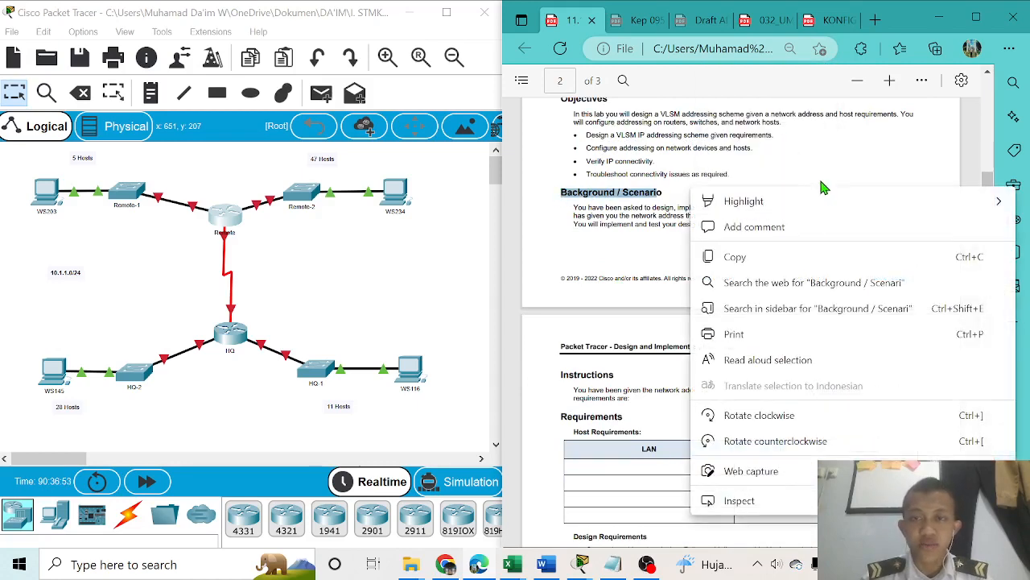
click(825, 182)
scroll(605, 219, down, 1)
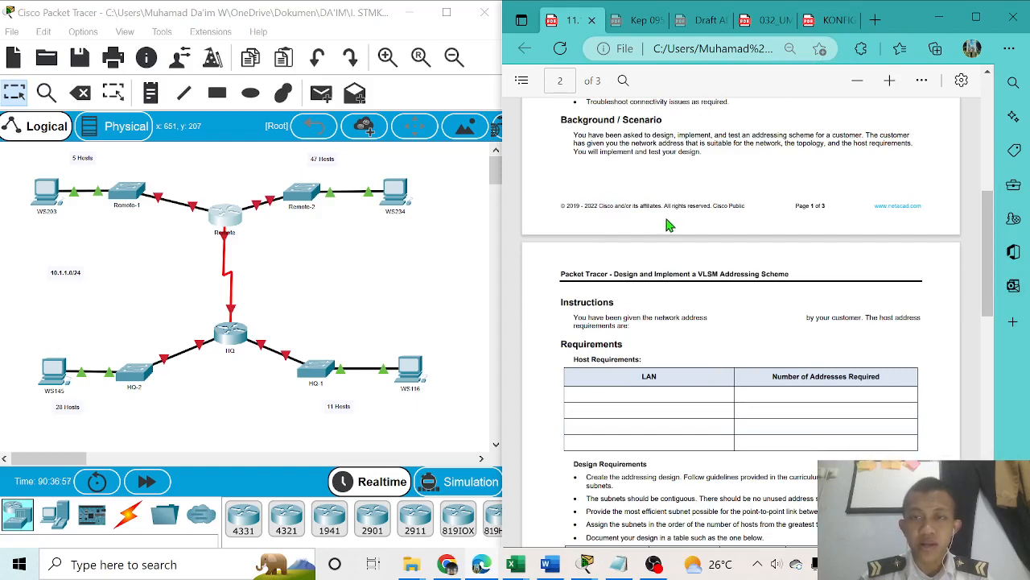
scroll(668, 226, up, 1)
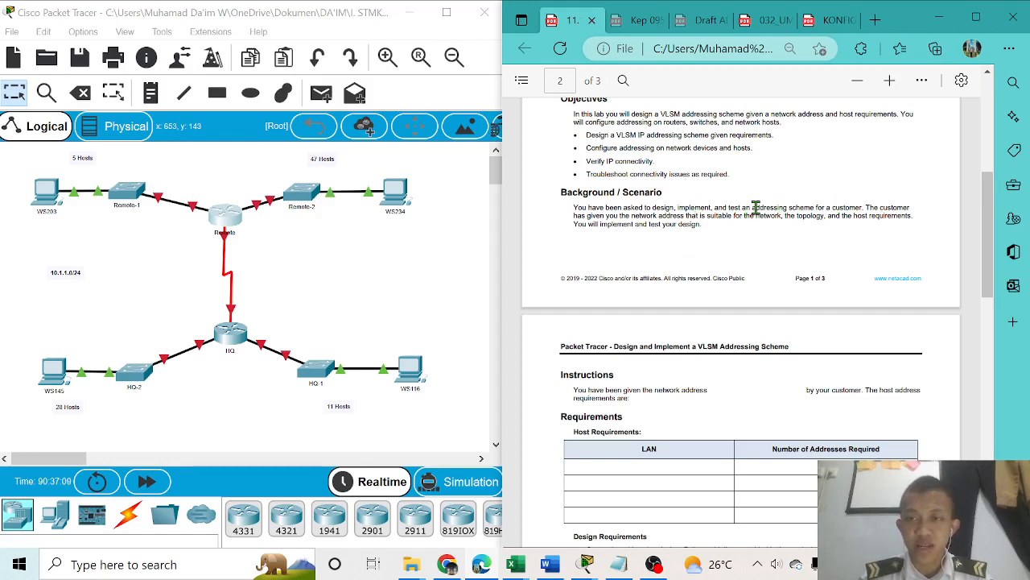
drag(753, 207, 826, 208)
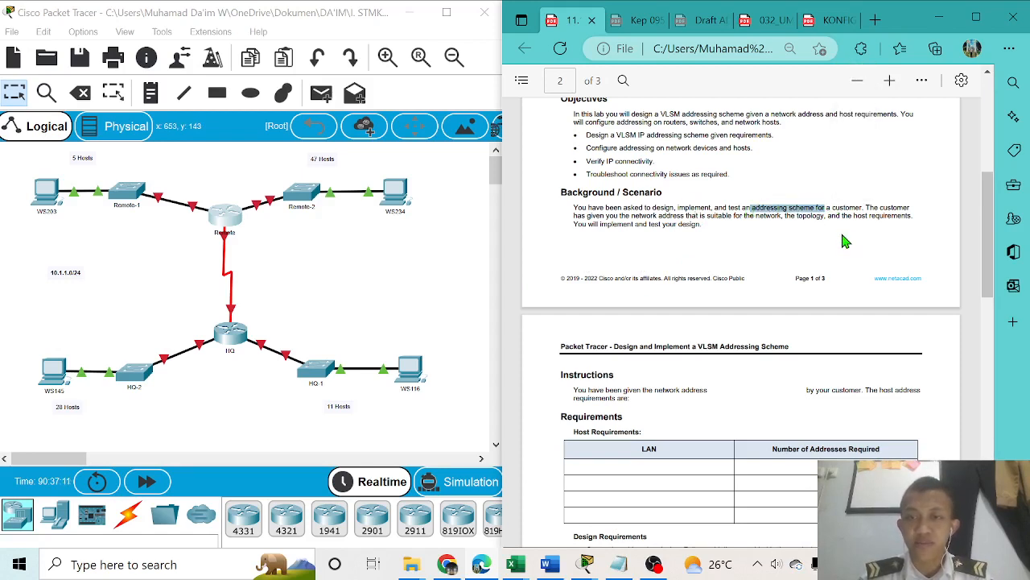
click(868, 233)
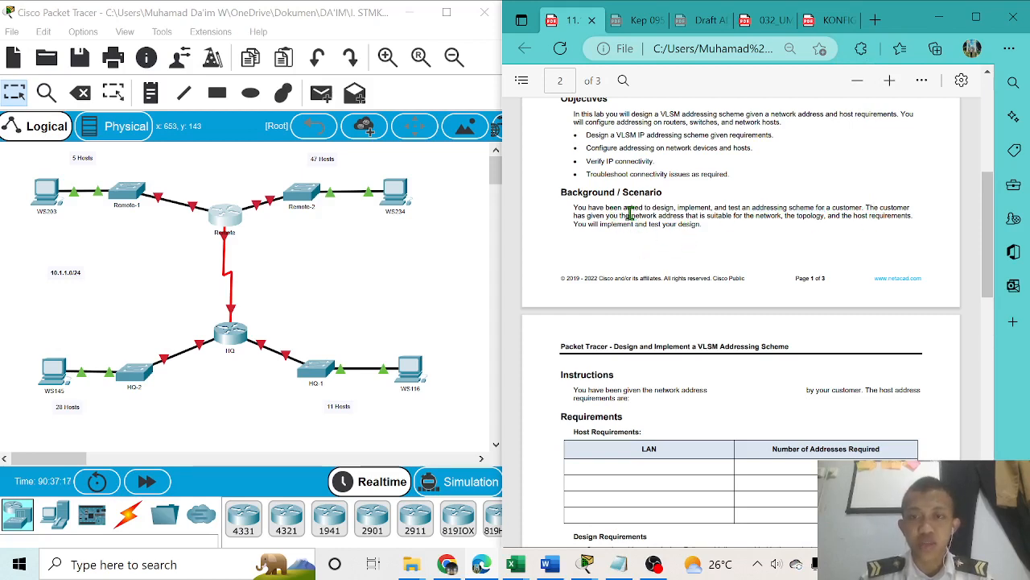
drag(626, 215, 707, 217)
click(765, 233)
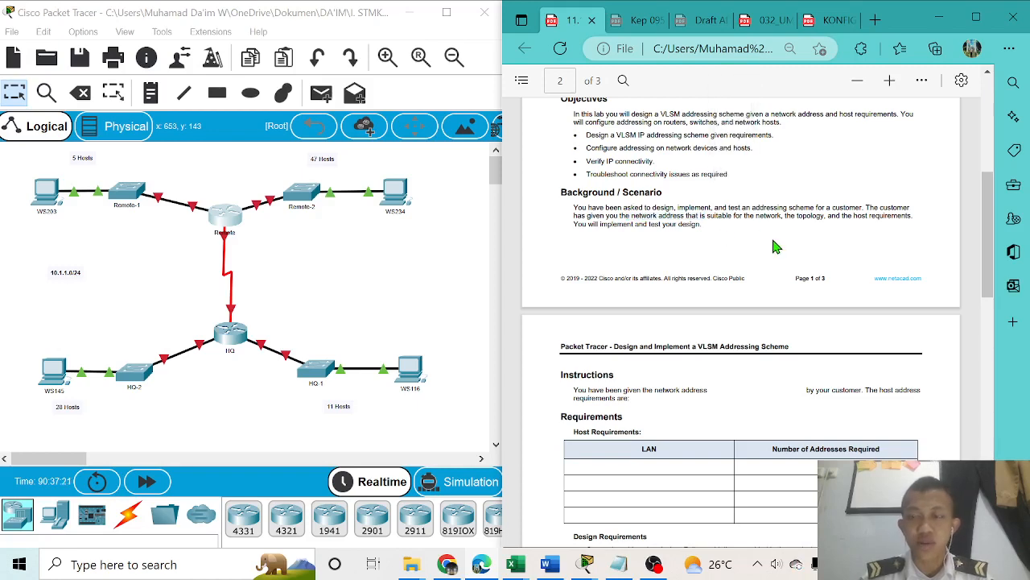
Examine the PDF's Instructions, Host Requirements, Design Requirements and Configuration Requirements, skimming from the Addressing Table through to page 3
scroll(749, 281, down, 3)
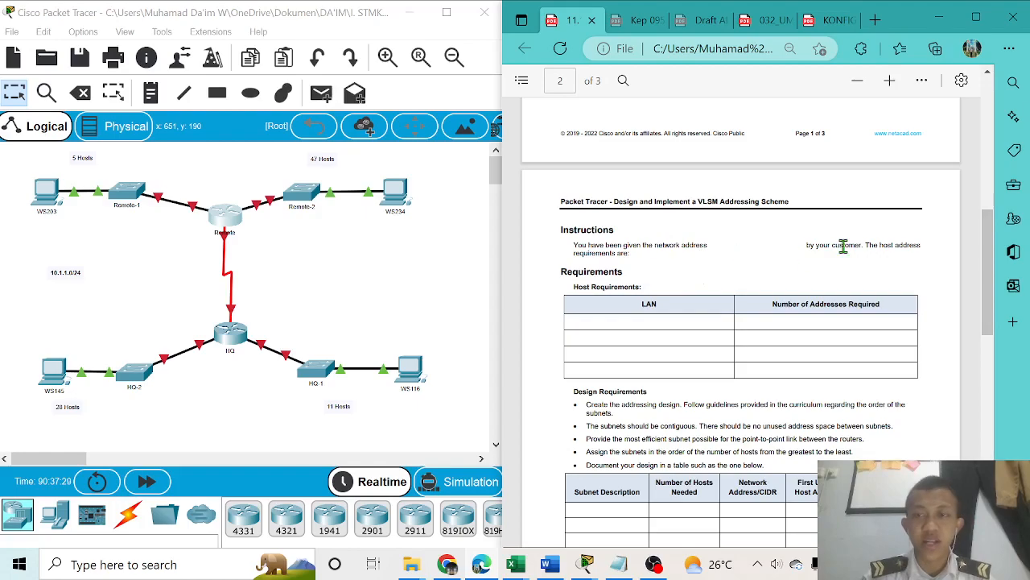
scroll(777, 266, down, 2)
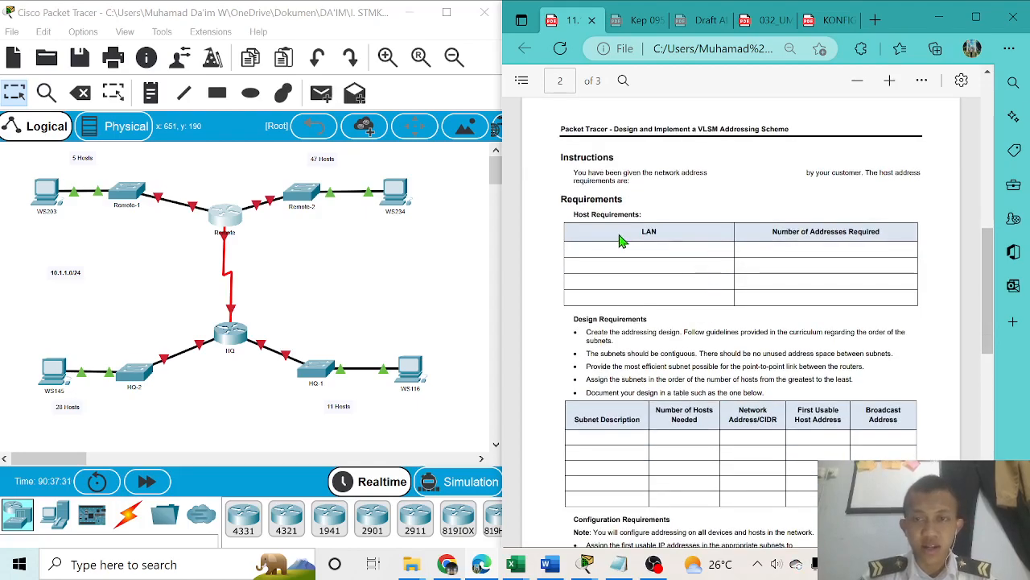
scroll(724, 257, down, 3)
scroll(731, 259, down, 3)
scroll(732, 264, up, 12)
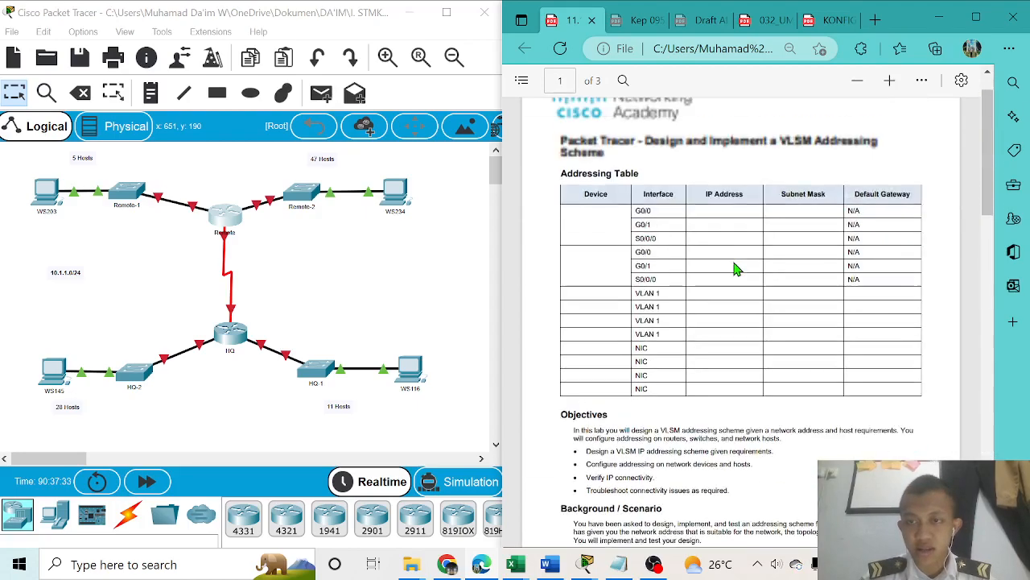
scroll(732, 266, down, 10)
scroll(728, 250, up, 4)
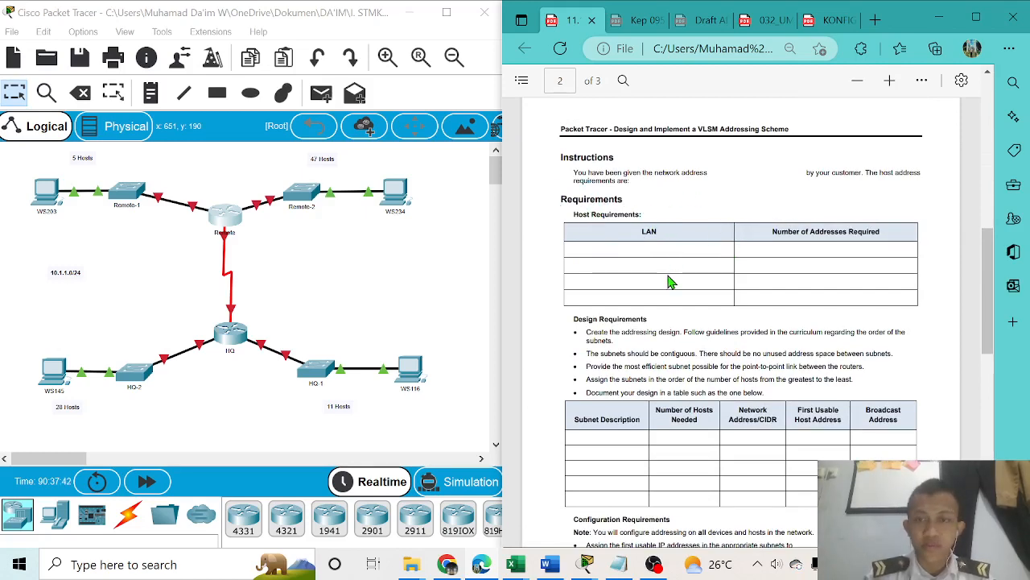
scroll(669, 279, down, 2)
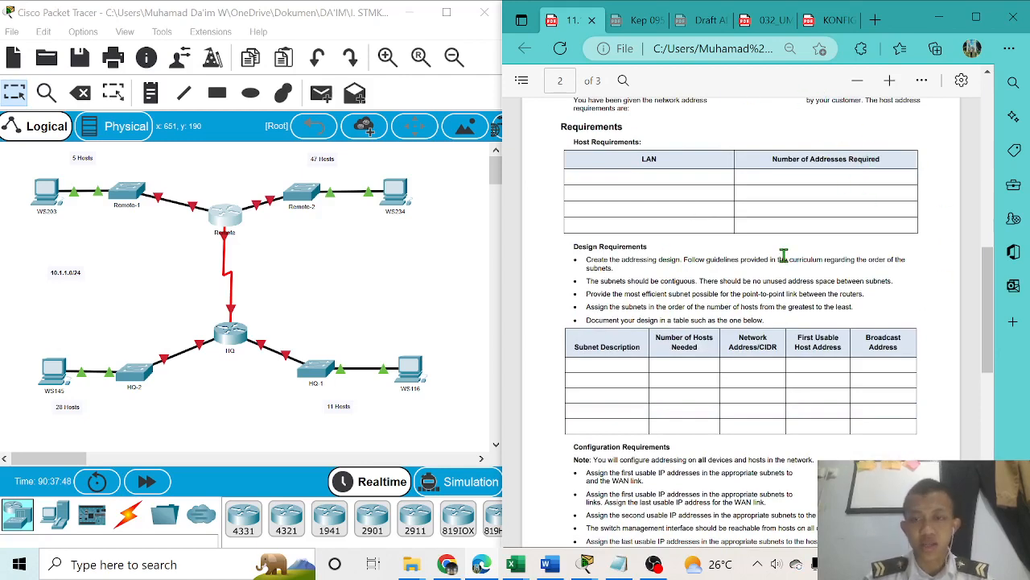
scroll(820, 268, down, 2)
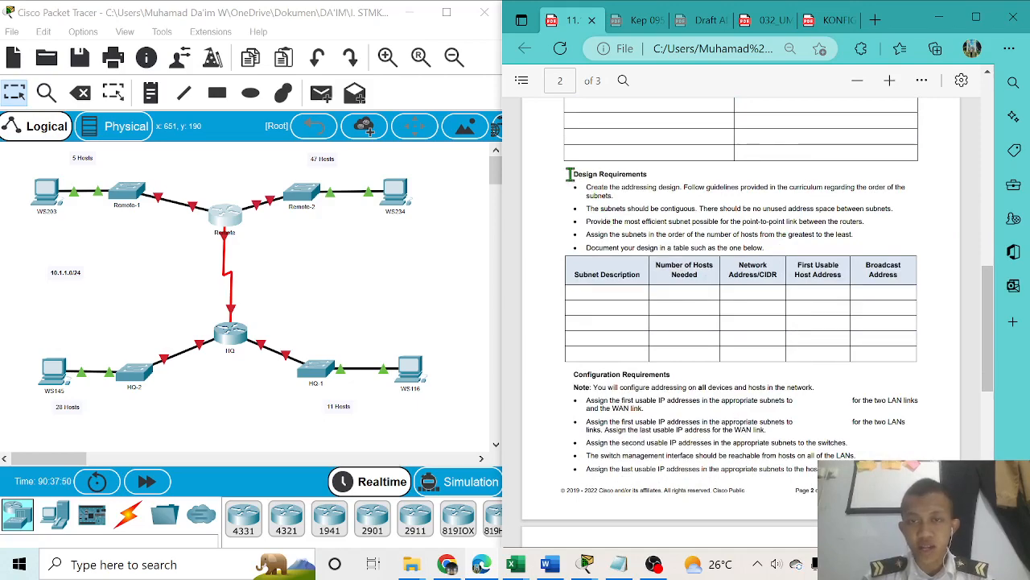
scroll(724, 354, down, 2)
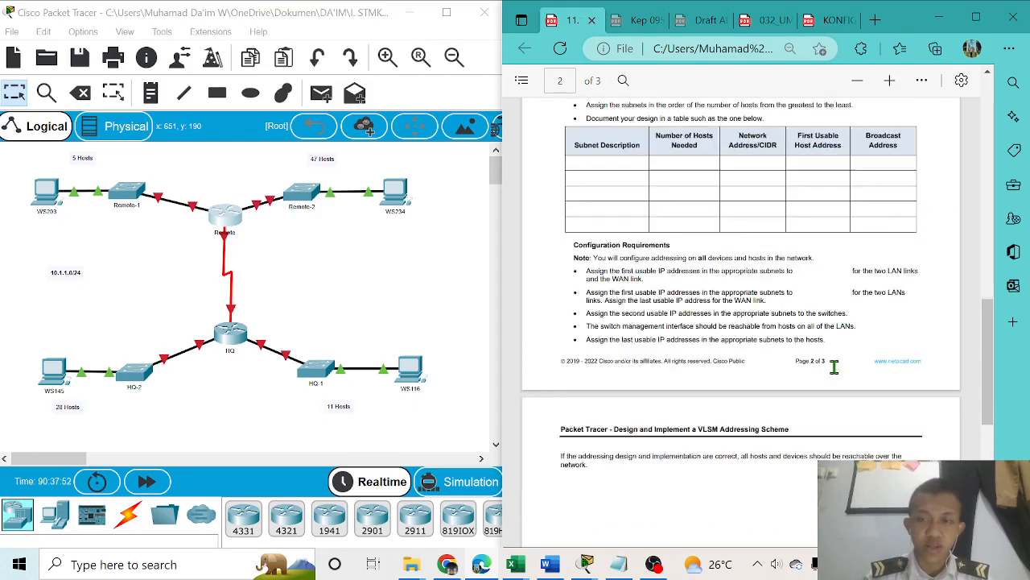
scroll(674, 328, up, 2)
scroll(675, 329, up, 10)
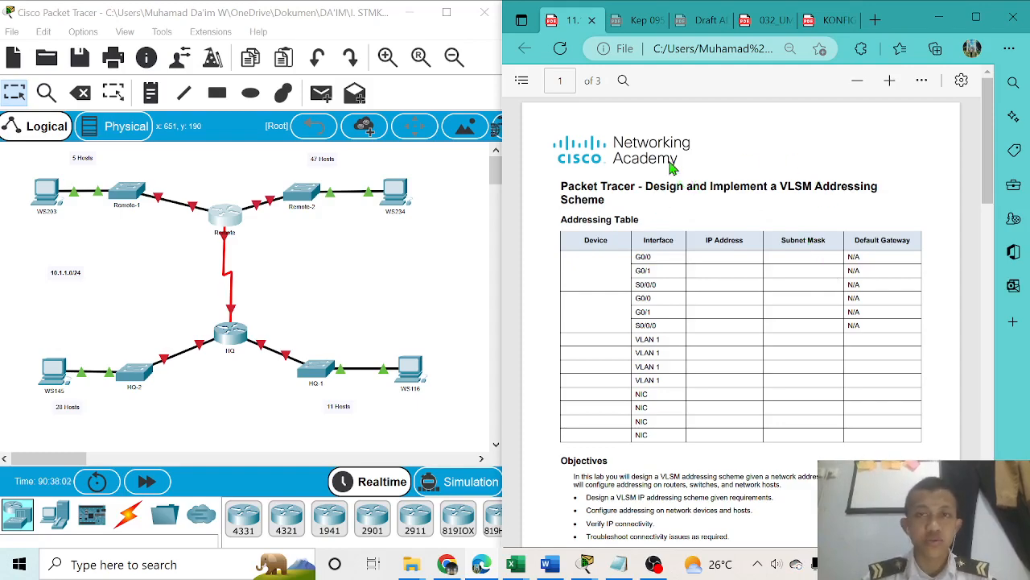
scroll(792, 208, down, 5)
scroll(793, 207, down, 10)
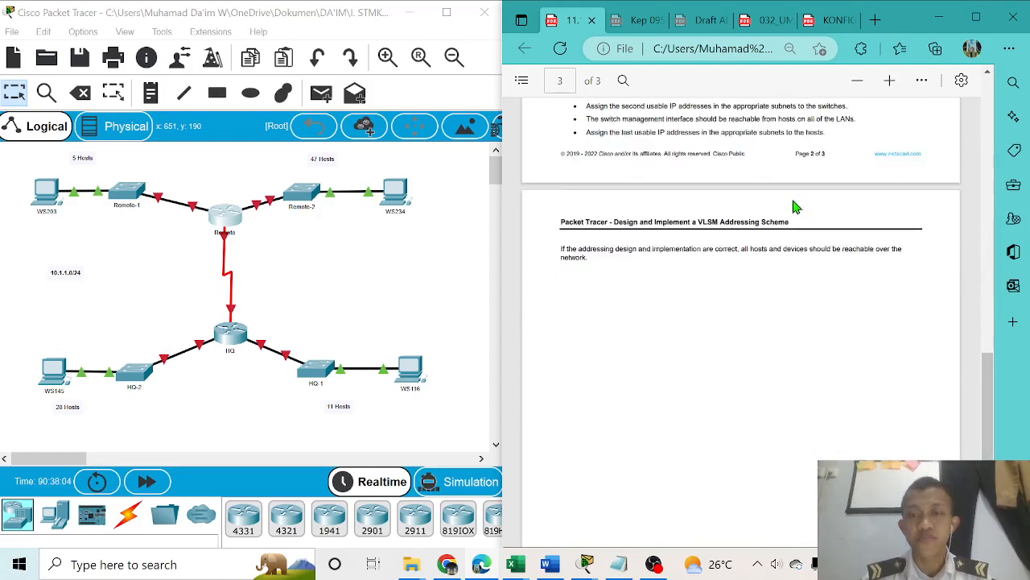
Skim the lab PDF back from page 3 through the Objectives and Host Requirements to the Addressing Table on page 1
scroll(793, 205, up, 12)
scroll(793, 205, up, 4)
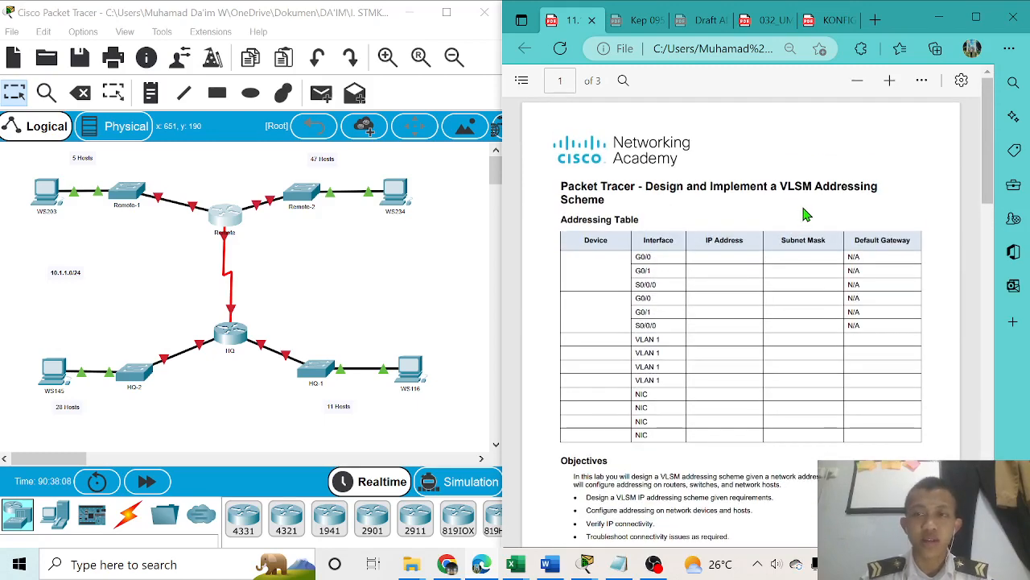
scroll(805, 213, down, 8)
scroll(805, 213, up, 3)
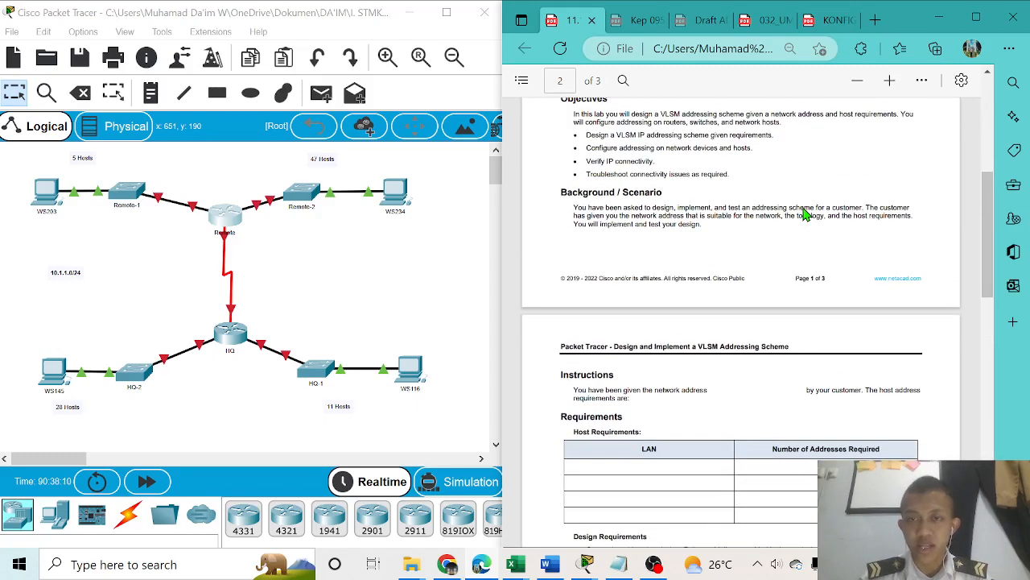
scroll(805, 213, up, 5)
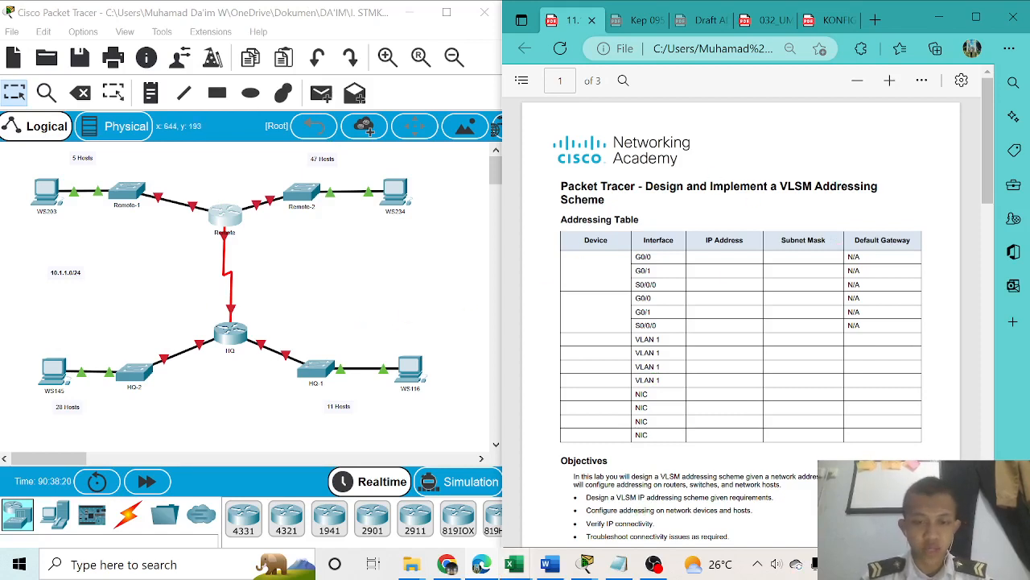
Switch to Excel and bring up the BASIC DEVICE CONFIGURATION - Copy and Buku1 workbooks side by side
mouse_move(511, 565)
click(563, 491)
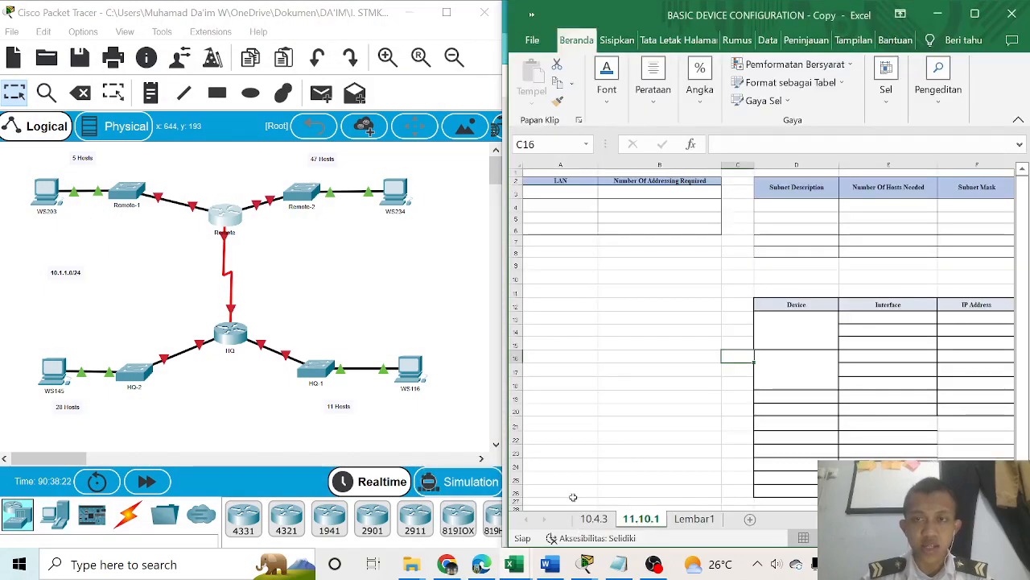
mouse_move(510, 565)
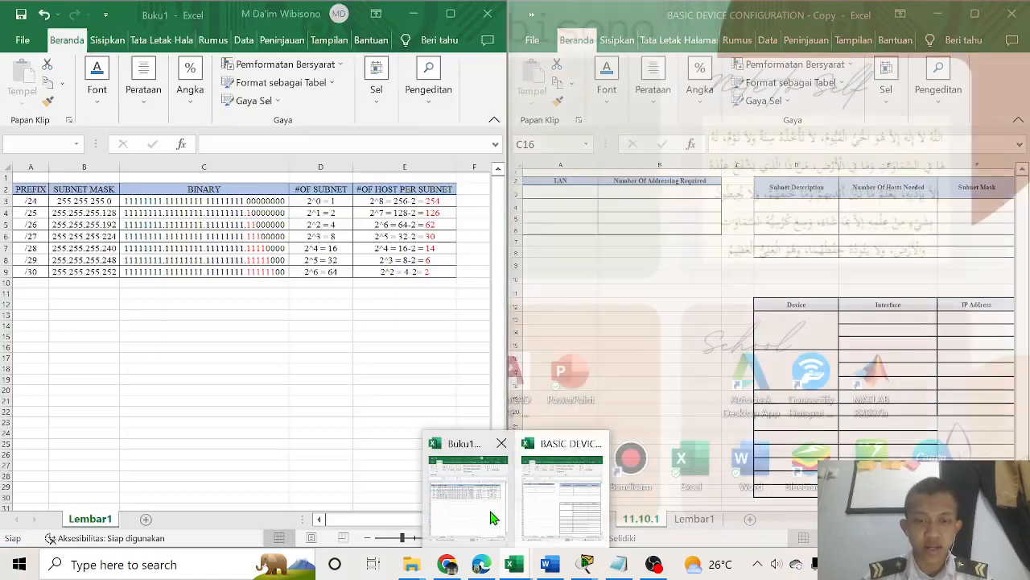
click(483, 499)
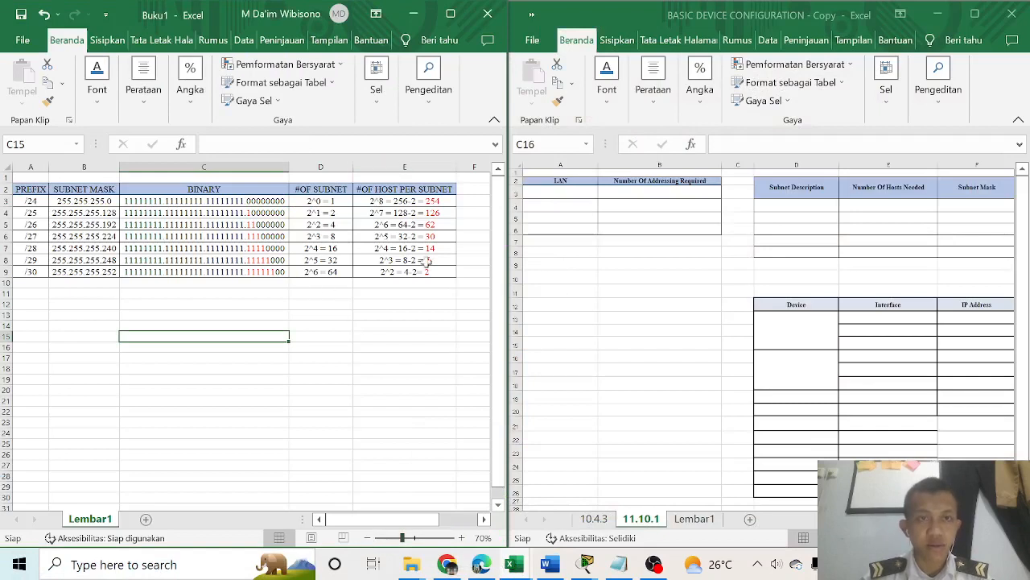
click(617, 346)
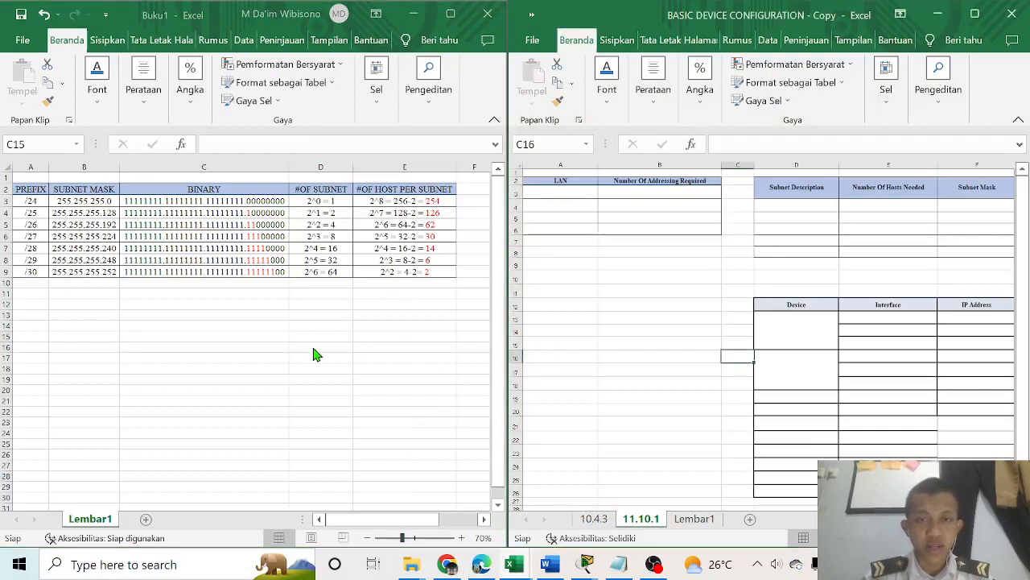
click(286, 337)
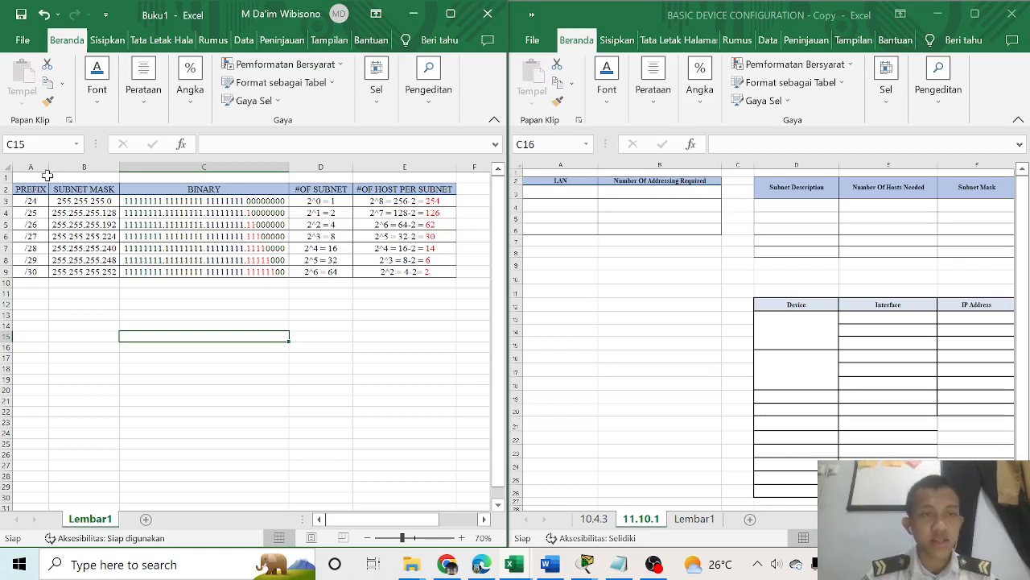
Review the binary, number of subnets and hosts per subnet columns of the prefix reference table in Buku1
click(203, 186)
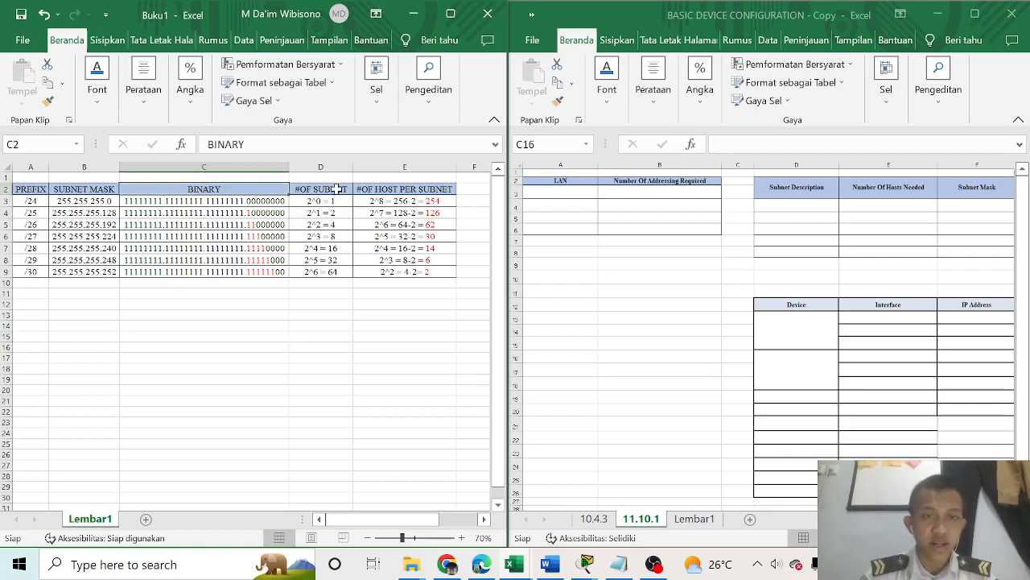
click(336, 188)
click(386, 191)
Look over the LAN, subnet description and device addressing tables across sheet 11.10.1
click(628, 324)
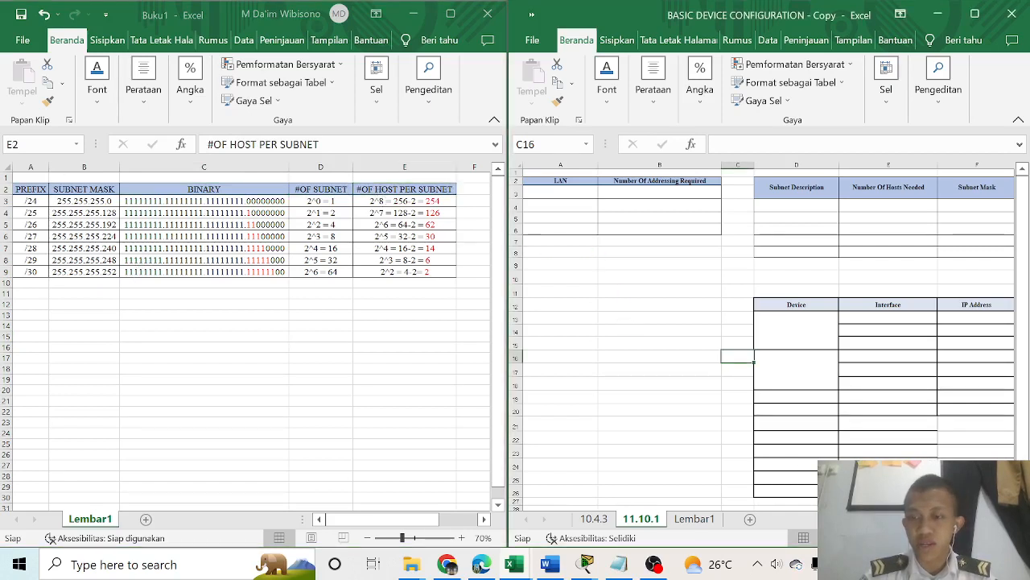
scroll(858, 346, right, 3)
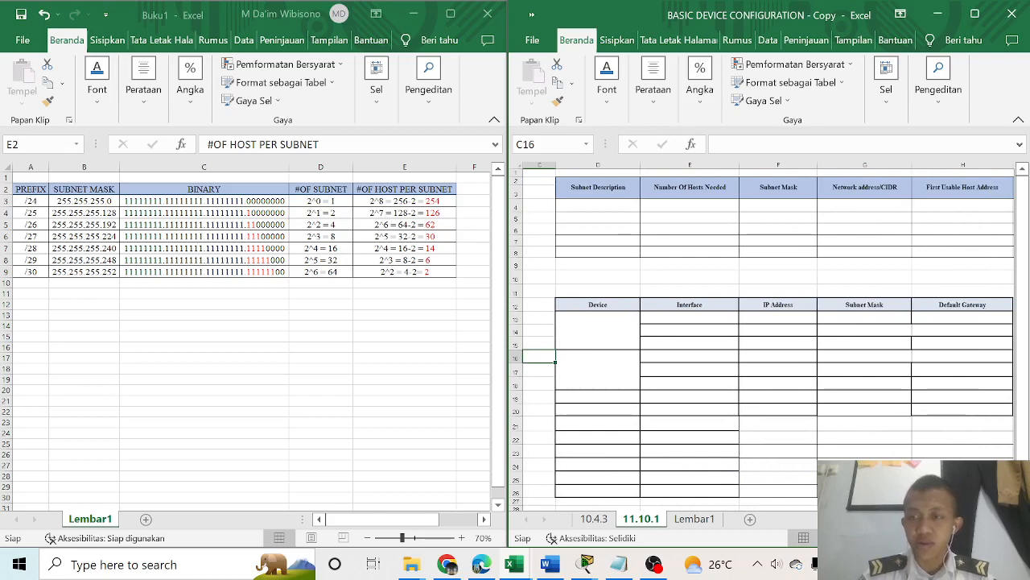
scroll(765, 338, right, 2)
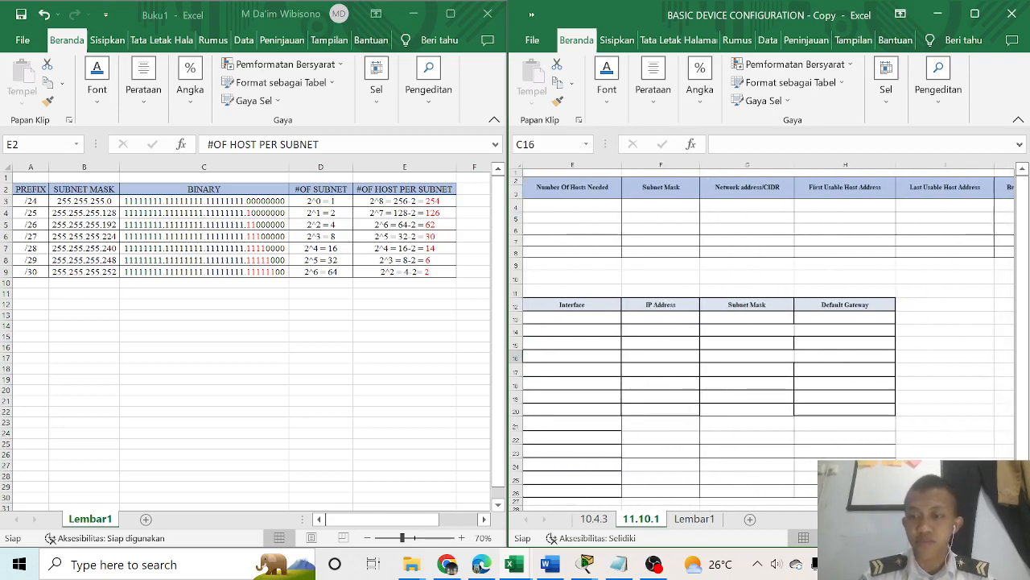
scroll(577, 462, left, 3)
click(625, 369)
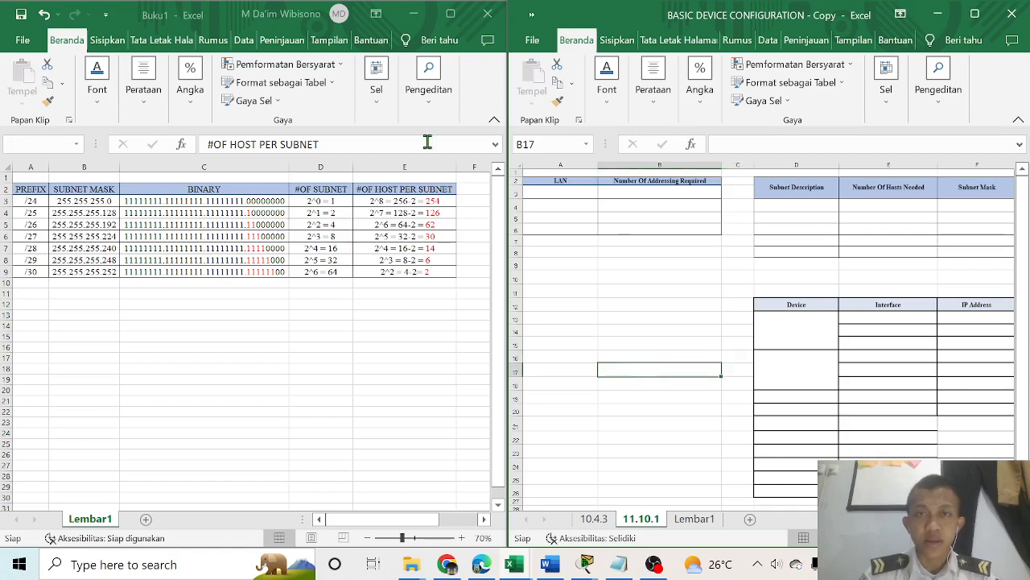
Switch to the lab PDF in Edge and examine the Number of Addresses Required column of the Host Requirements table
click(495, 567)
scroll(719, 265, down, 6)
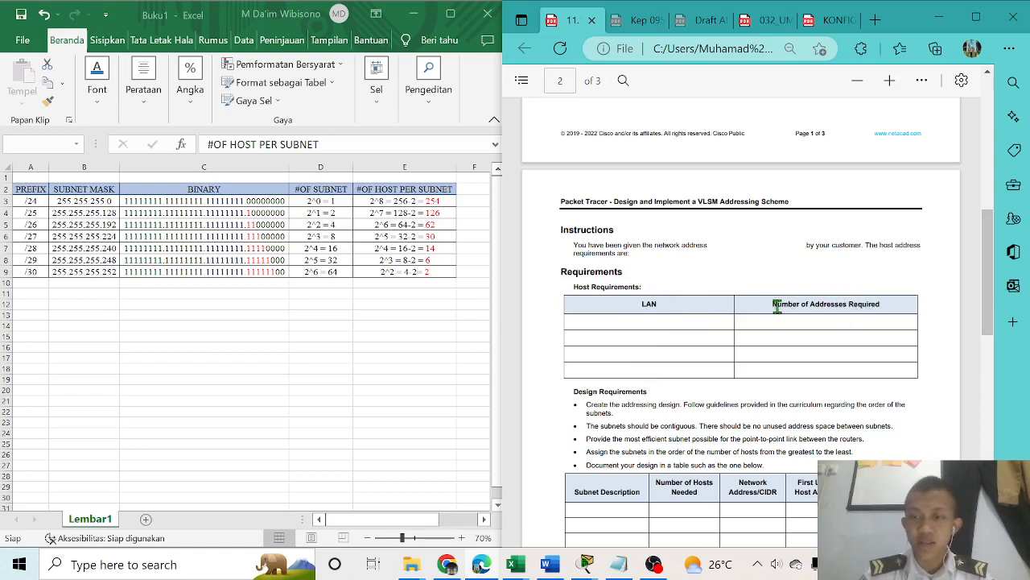
drag(777, 308, 888, 312)
click(749, 172)
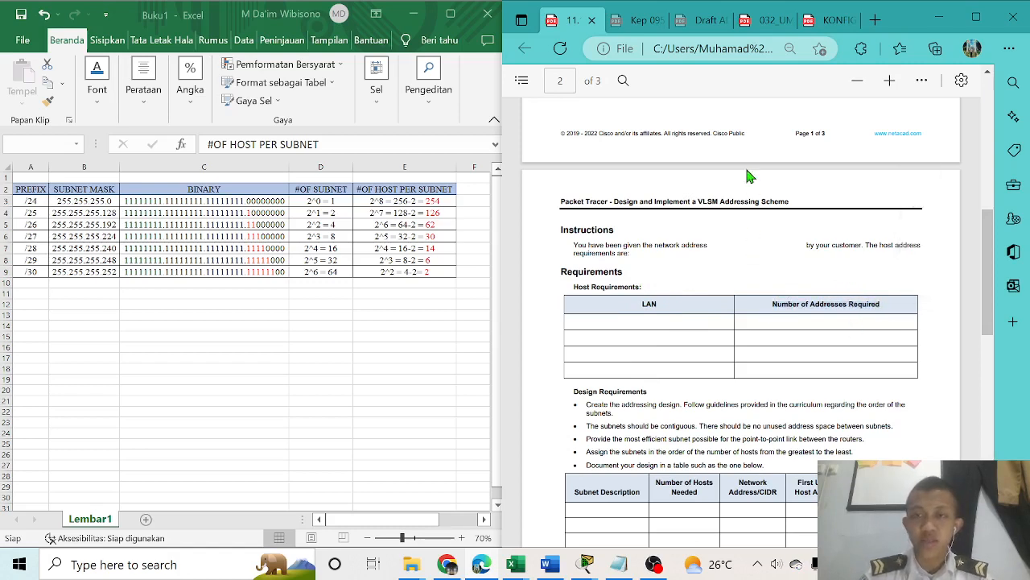
Switch to Cisco Packet Tracer and maximize its window to show the network topology
click(586, 563)
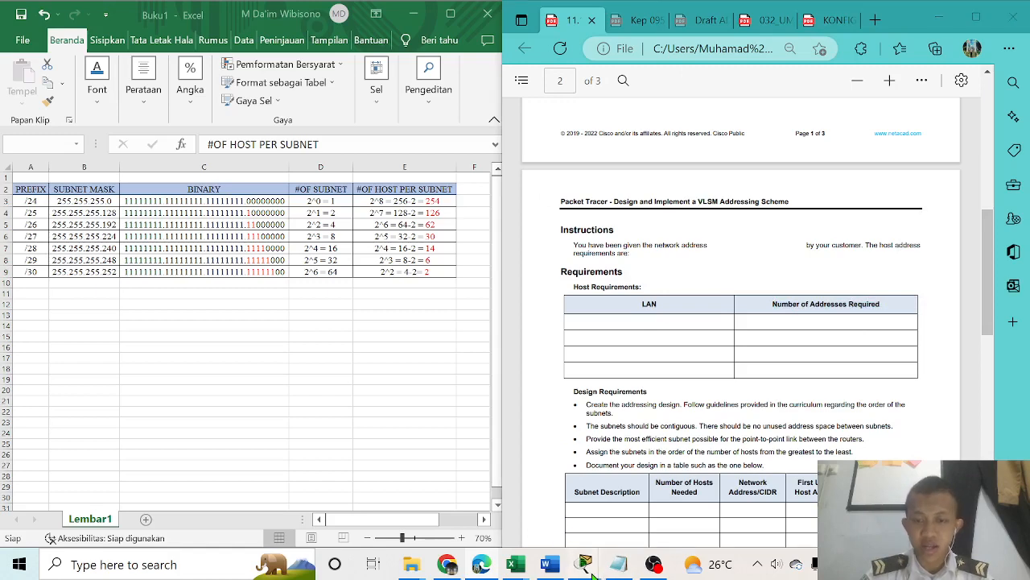
click(642, 515)
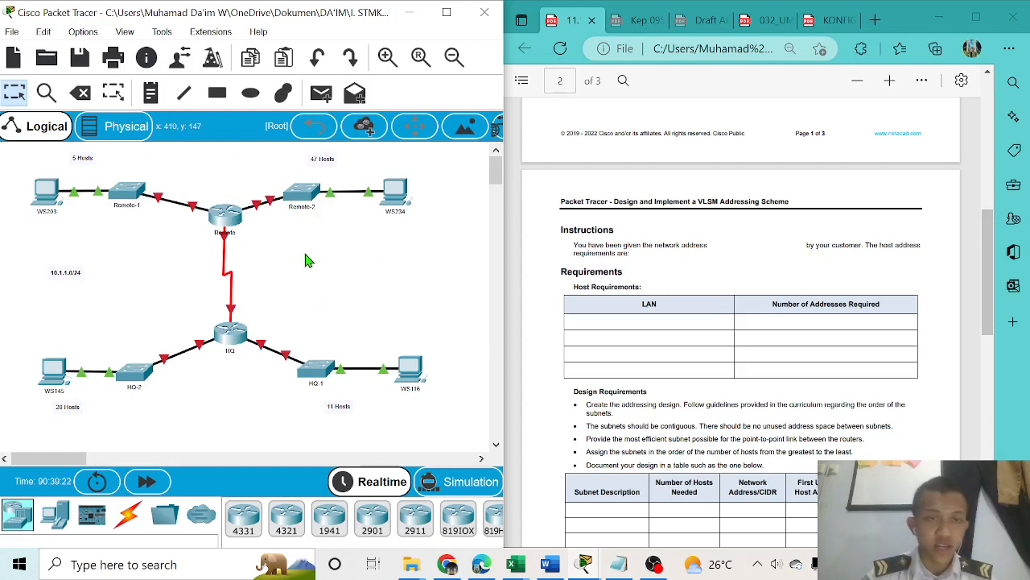
click(445, 12)
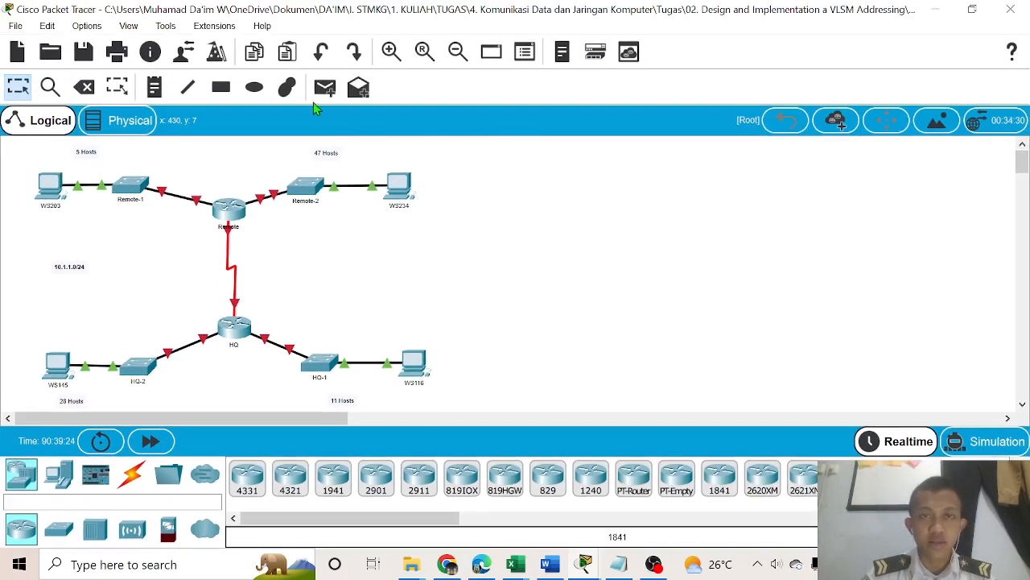
Open the drawing palette, enable Fill Color for shapes, and narrow and move the palette clear of the topology
click(288, 89)
click(364, 135)
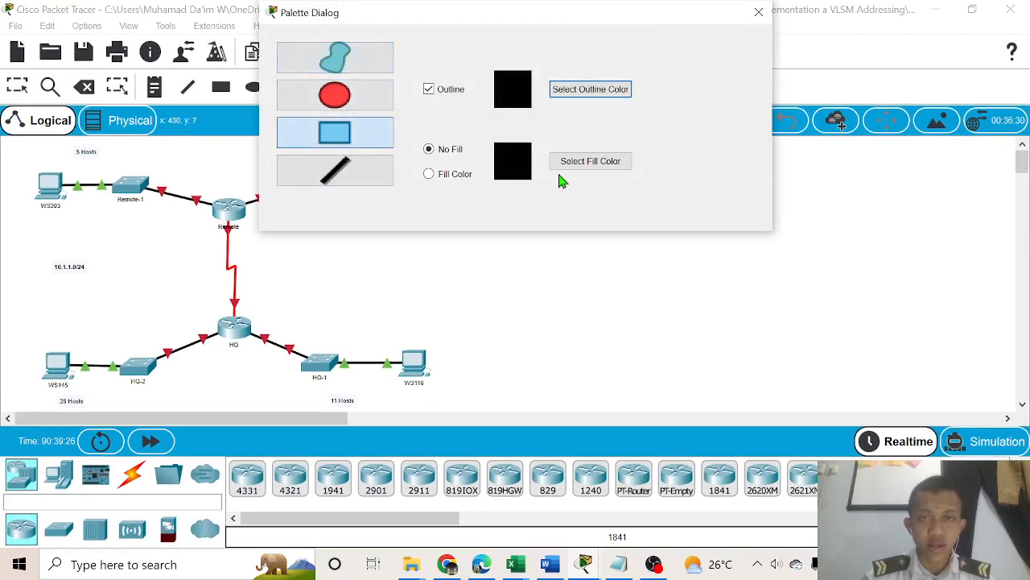
click(429, 175)
click(568, 162)
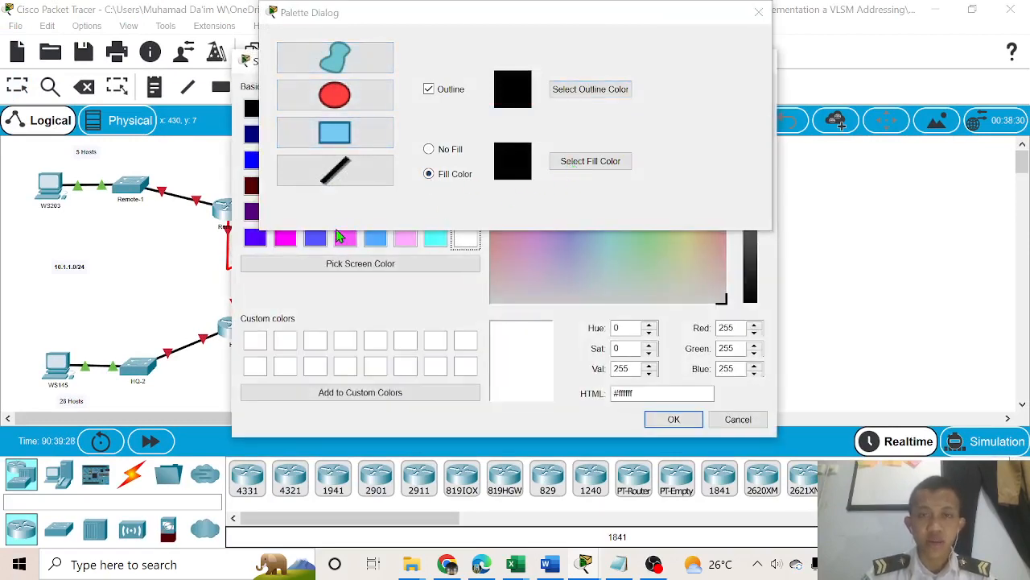
click(579, 156)
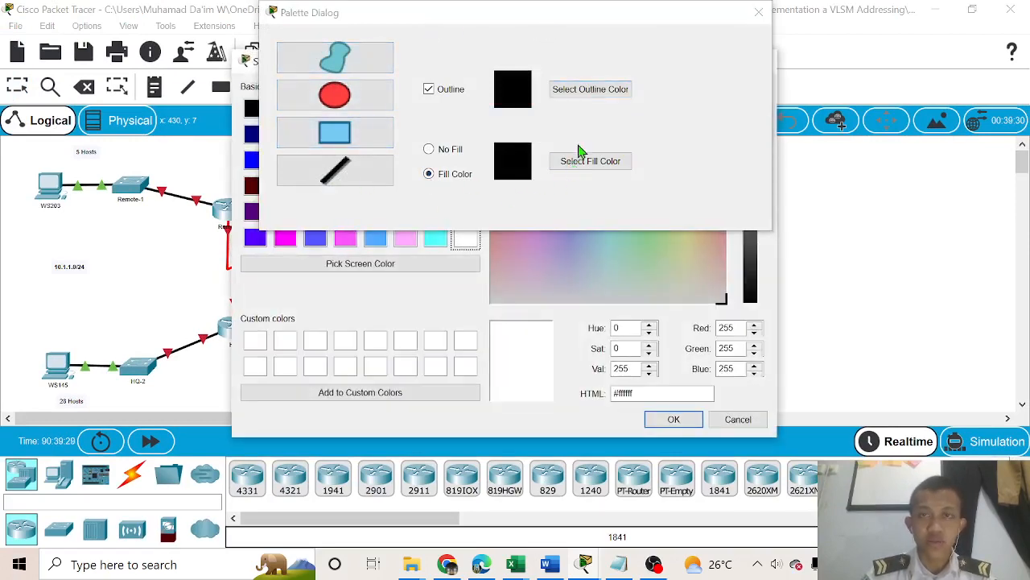
click(738, 418)
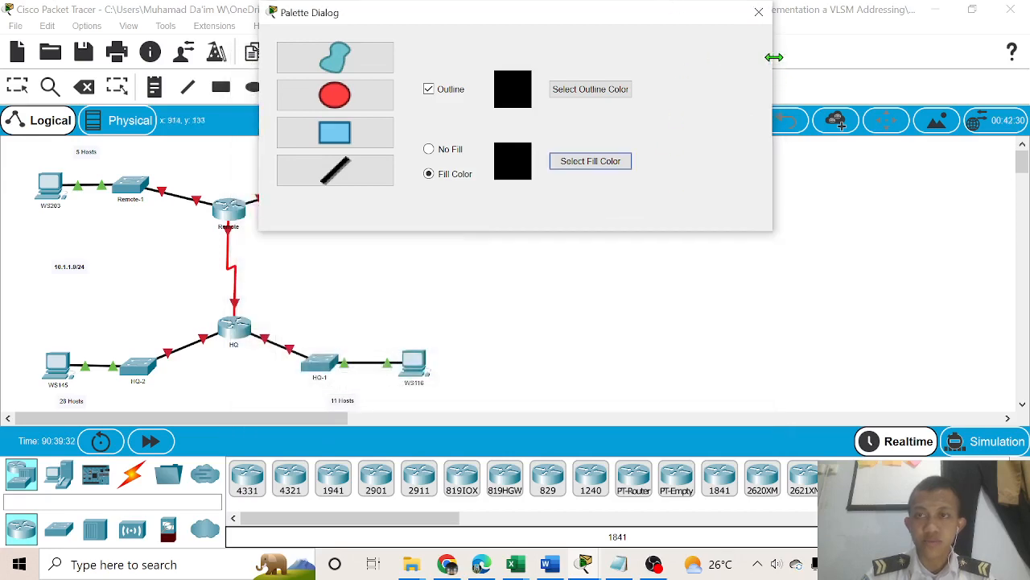
drag(772, 59, 574, 127)
drag(430, 11, 800, 34)
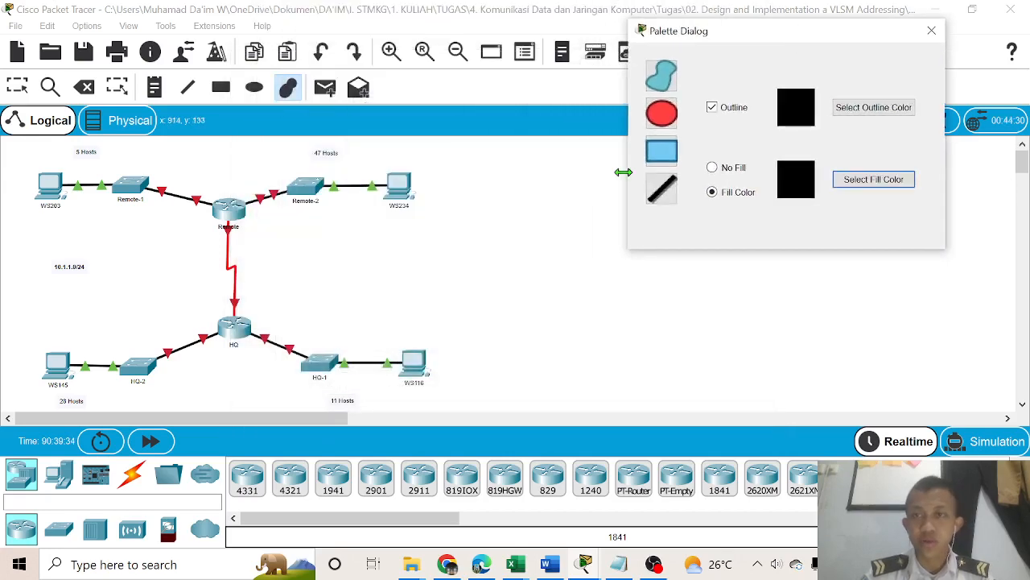
Draw a rectangle filled with green #00ff00 around the 47-host LAN with Remote-2 and WS234
click(668, 164)
click(868, 184)
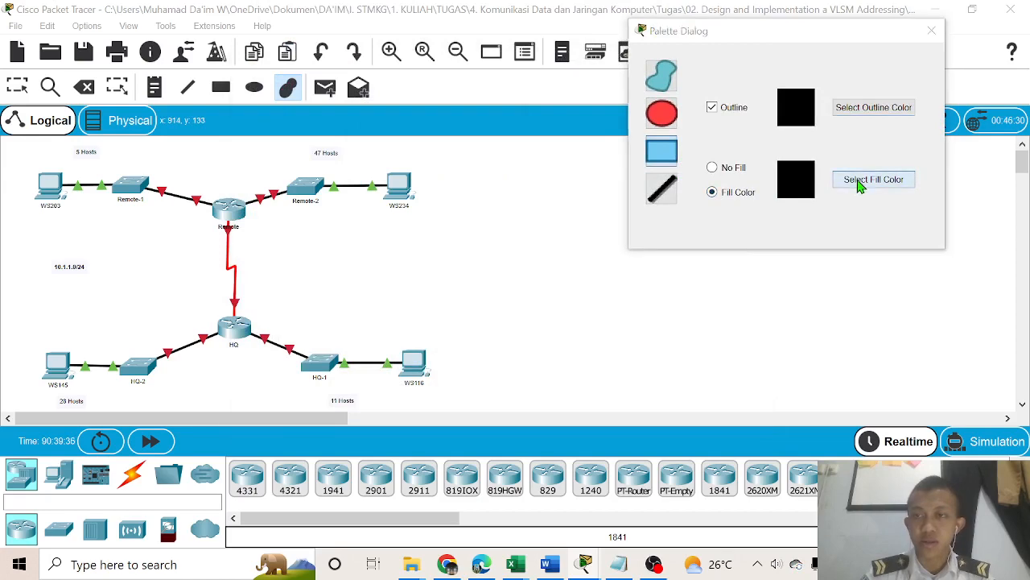
click(434, 109)
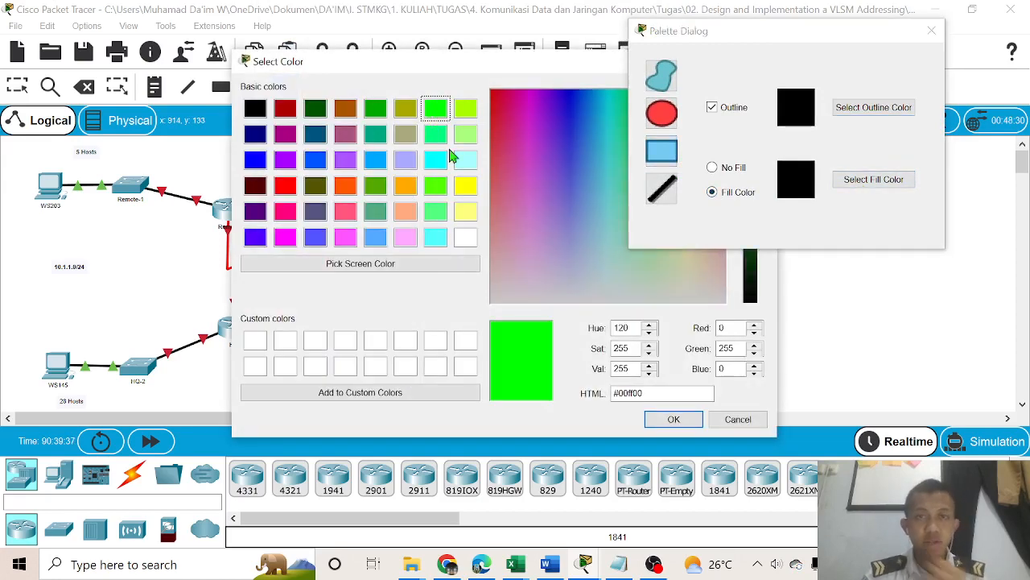
click(674, 419)
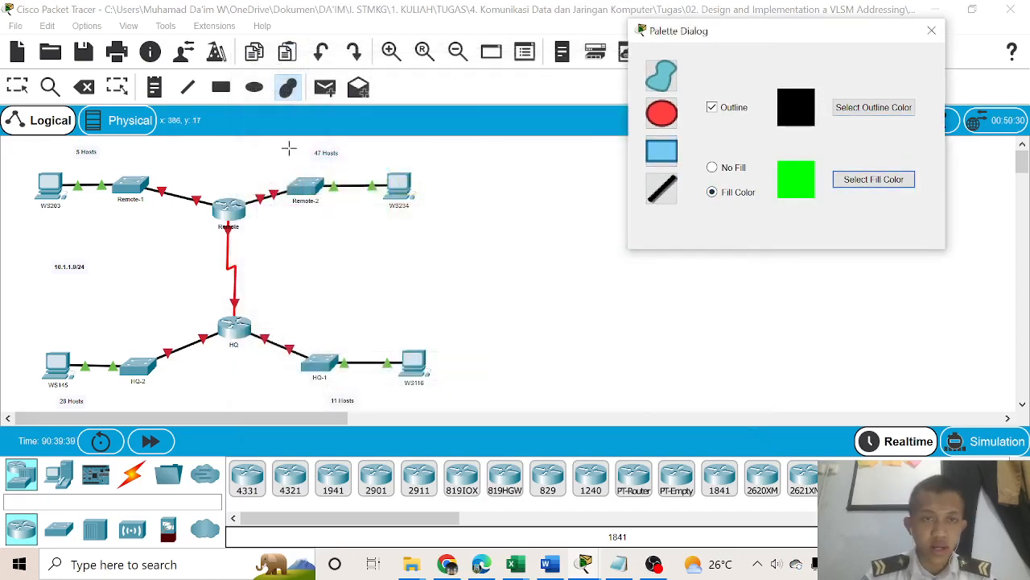
mouse_move(273, 143)
mouse_down()
mouse_move(426, 173)
mouse_move(439, 224)
mouse_up()
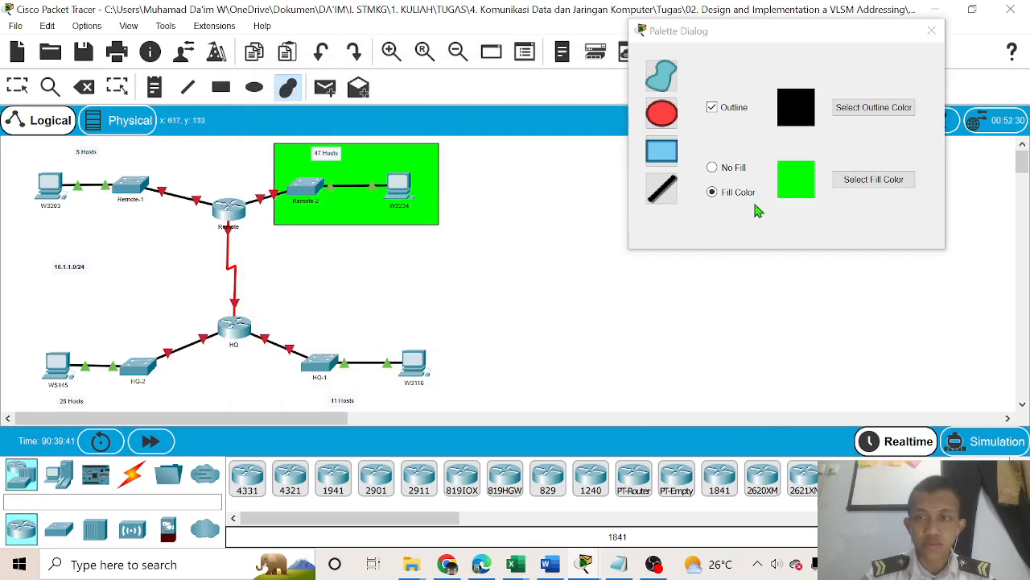
Draw a yellow-filled rectangle around the 11-host LAN with HQ-1 and WS116
click(862, 181)
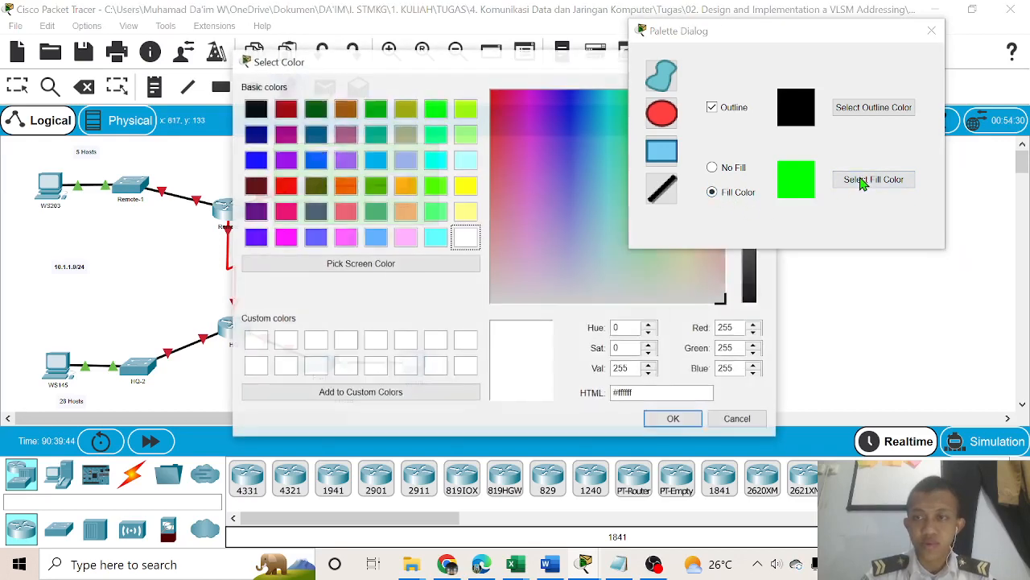
click(465, 186)
click(675, 415)
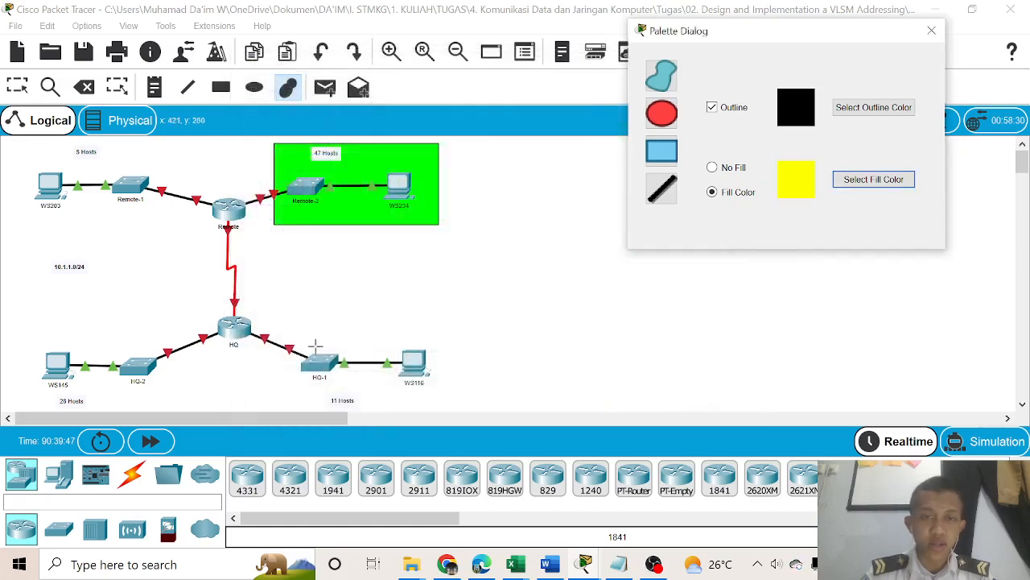
drag(287, 334, 450, 411)
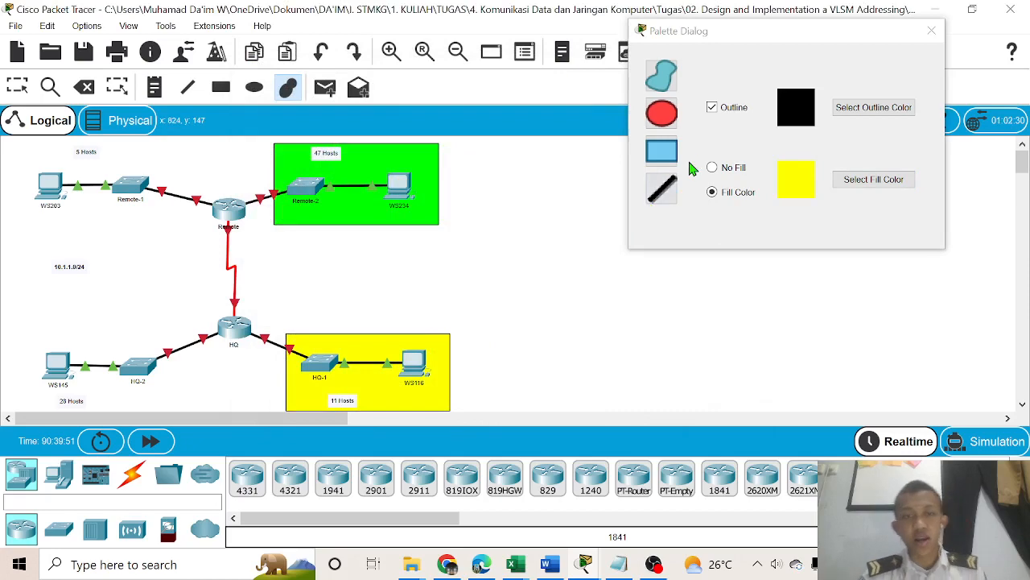
Draw a rectangle filled with red #ff0000 around the 5-host LAN with Remote-1 and WS203
click(848, 197)
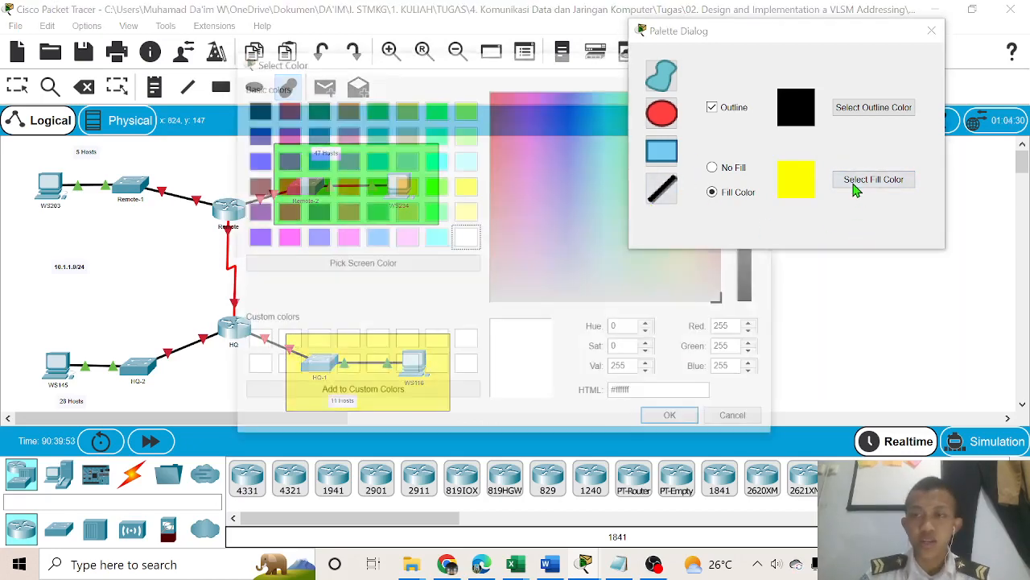
click(285, 185)
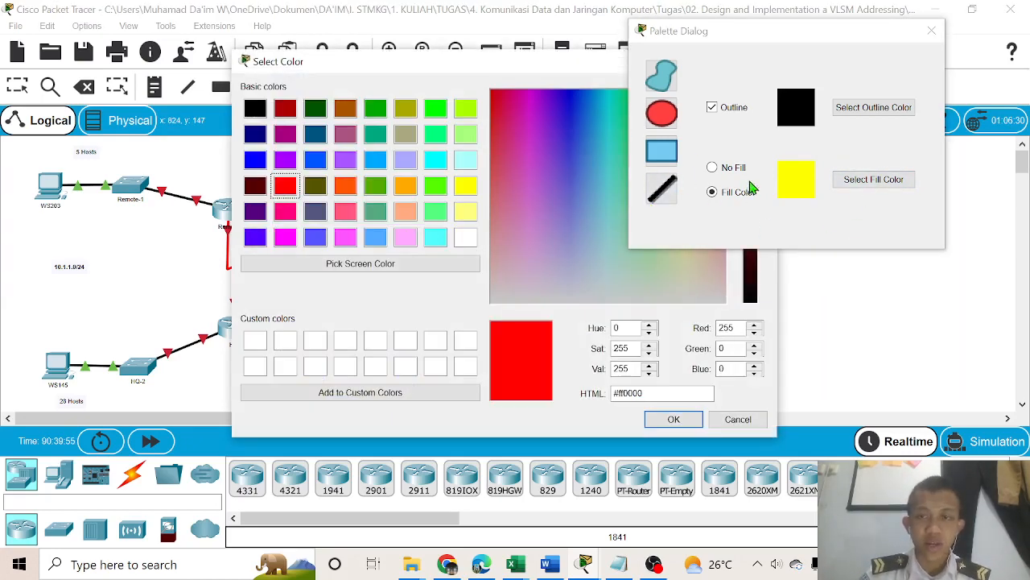
click(680, 421)
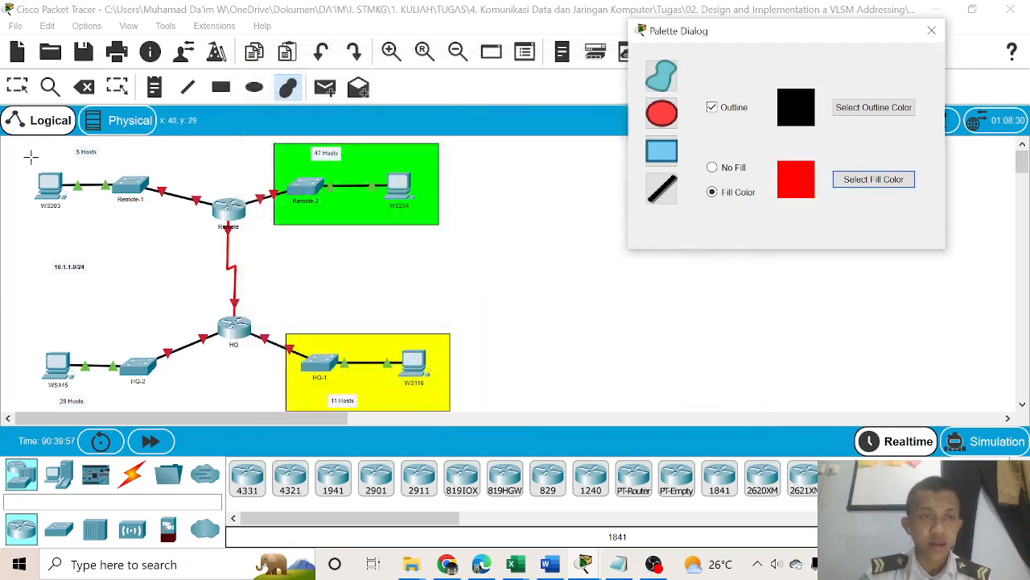
drag(19, 139, 177, 219)
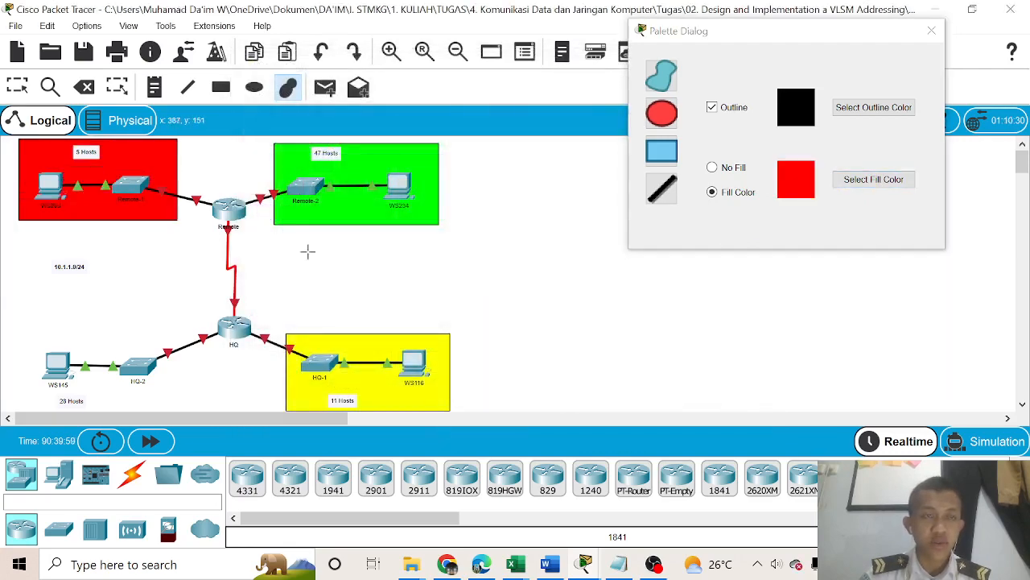
Draw a rectangle filled with light blue around the 28-host LAN with HQ-2 and WS145
click(845, 179)
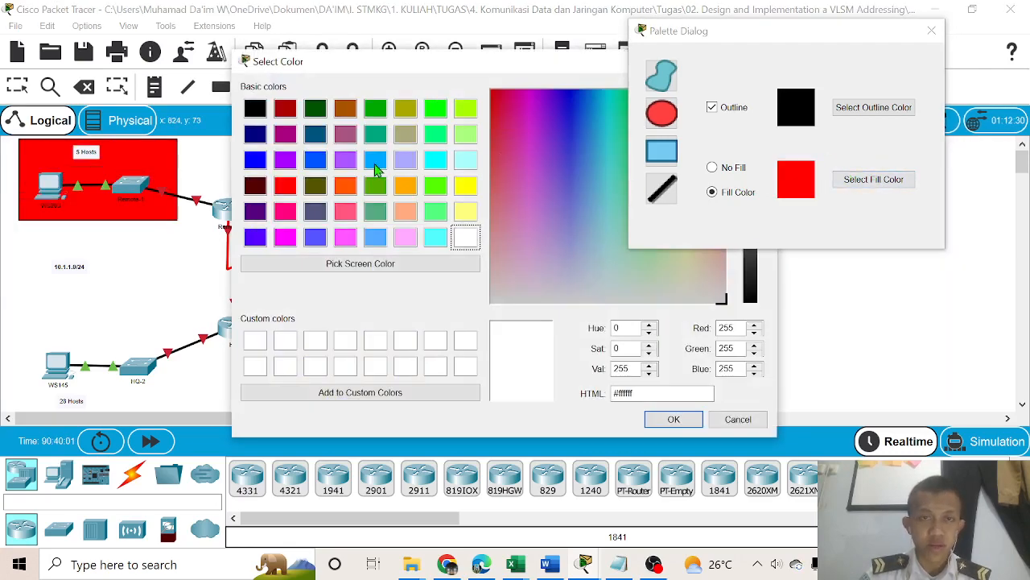
click(375, 159)
click(702, 417)
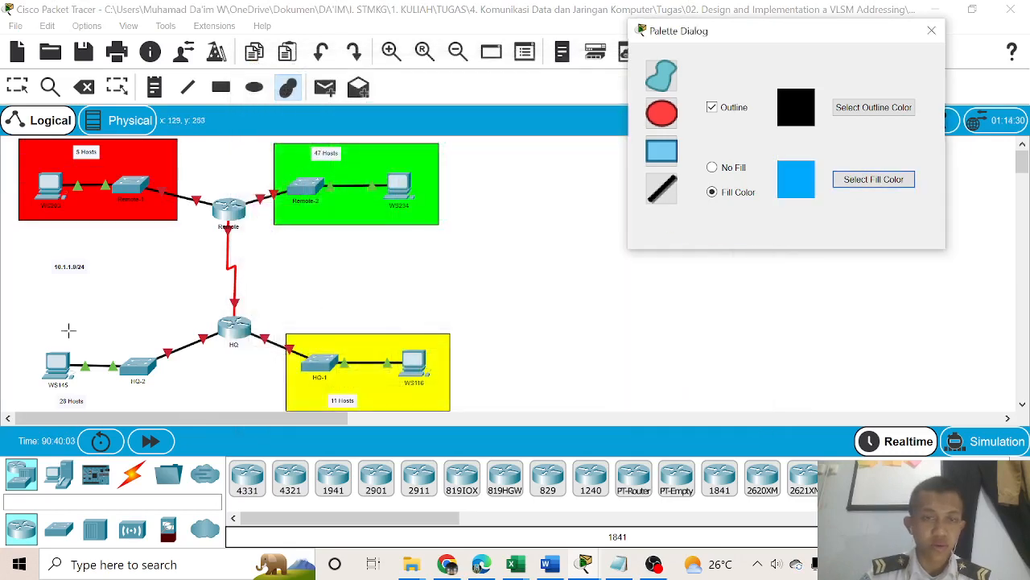
drag(30, 333, 172, 424)
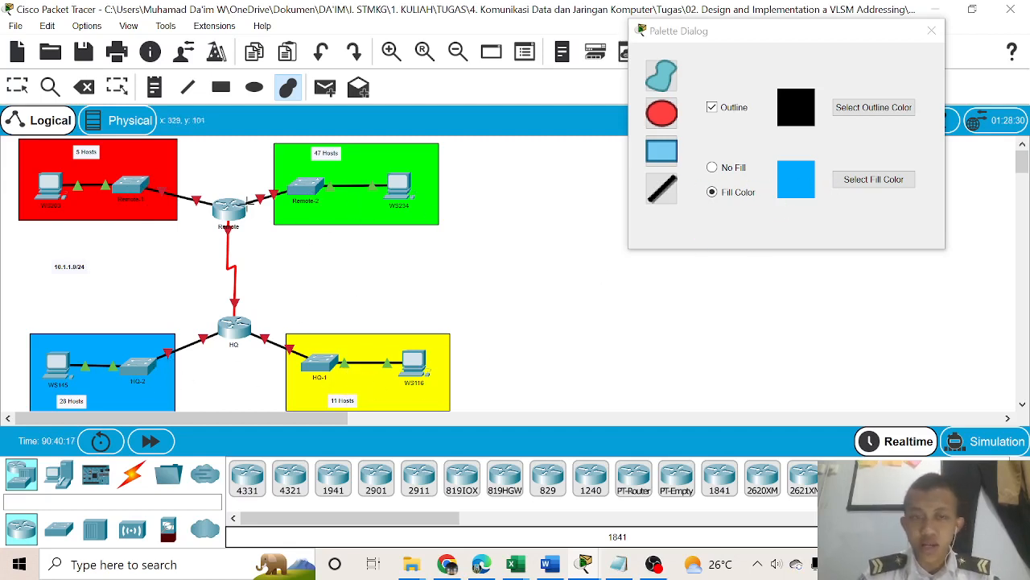
Draw an orange-filled rectangle around the serial link, enclosing the Remote and HQ routers
click(871, 179)
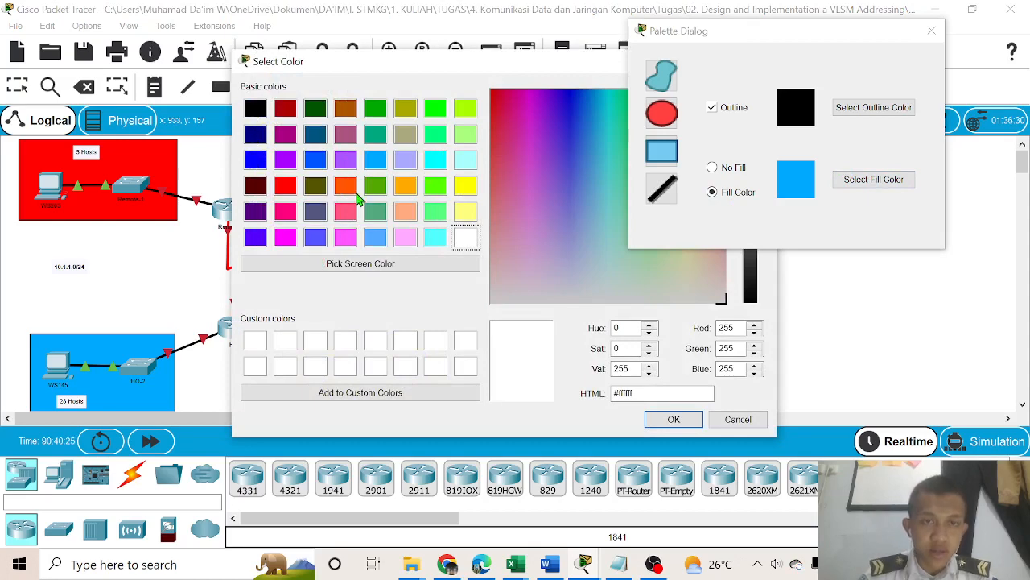
click(404, 187)
click(658, 420)
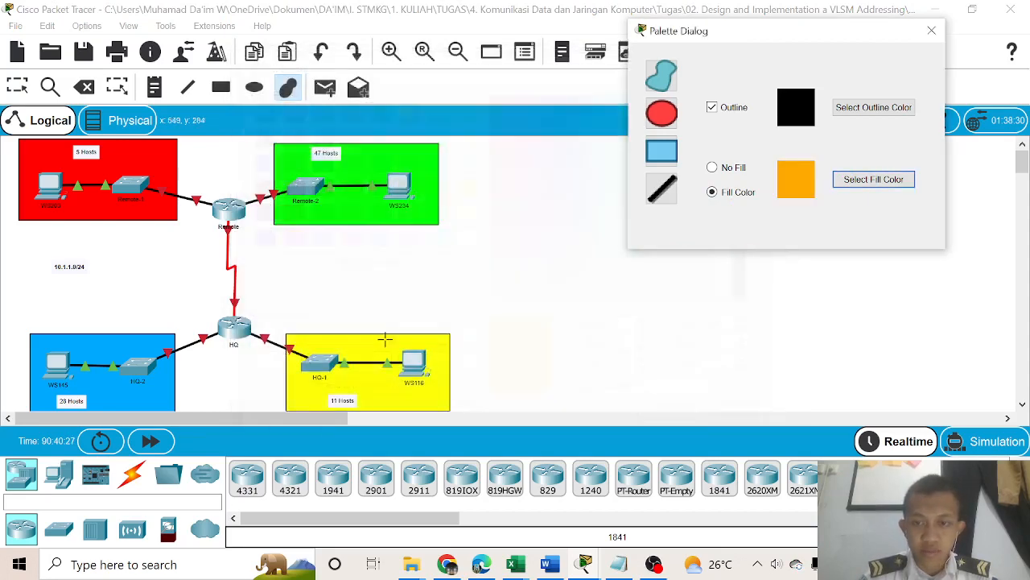
drag(196, 188, 264, 355)
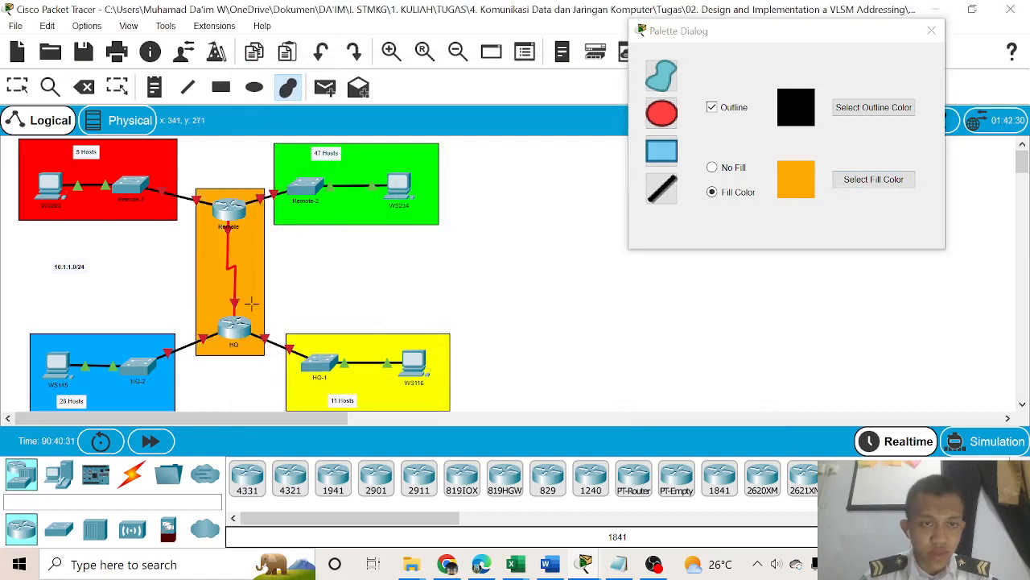
Close the drawing palette and restore the smaller topology window, with the 11.10.1 sheet of the Excel workbook showing beside it
click(931, 31)
click(973, 8)
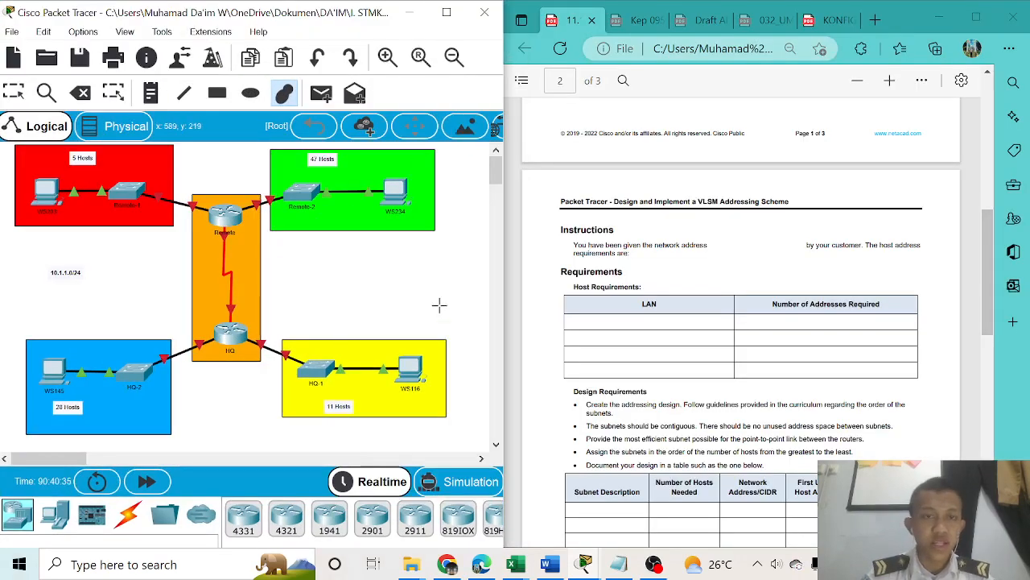
scroll(437, 302, down, 1)
scroll(439, 304, up, 1)
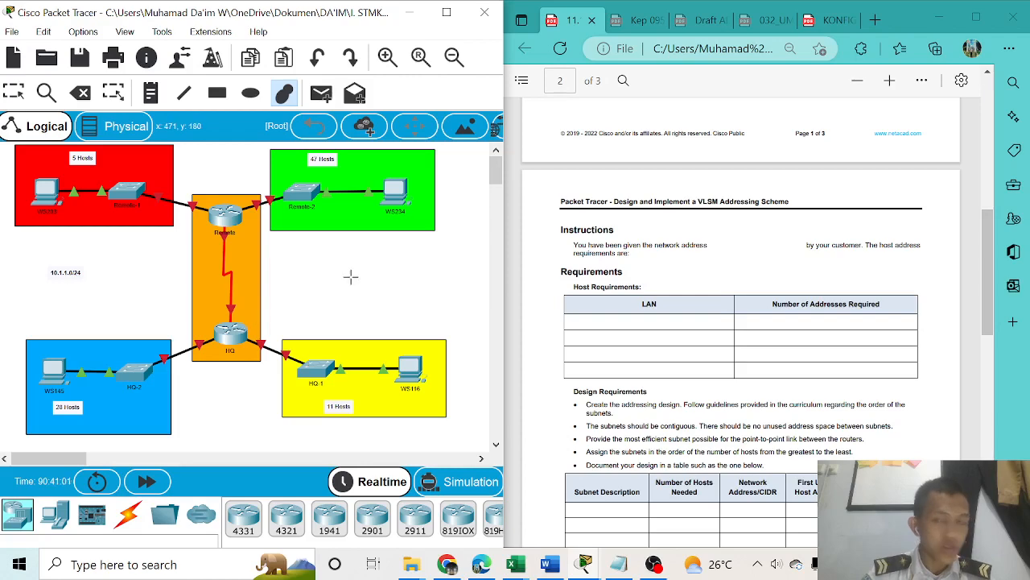
click(939, 22)
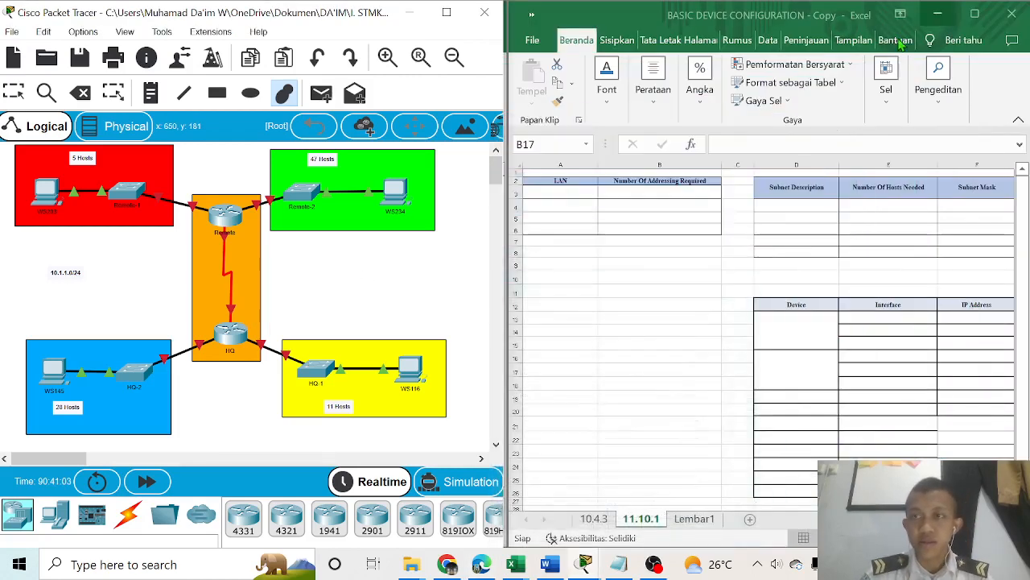
click(577, 197)
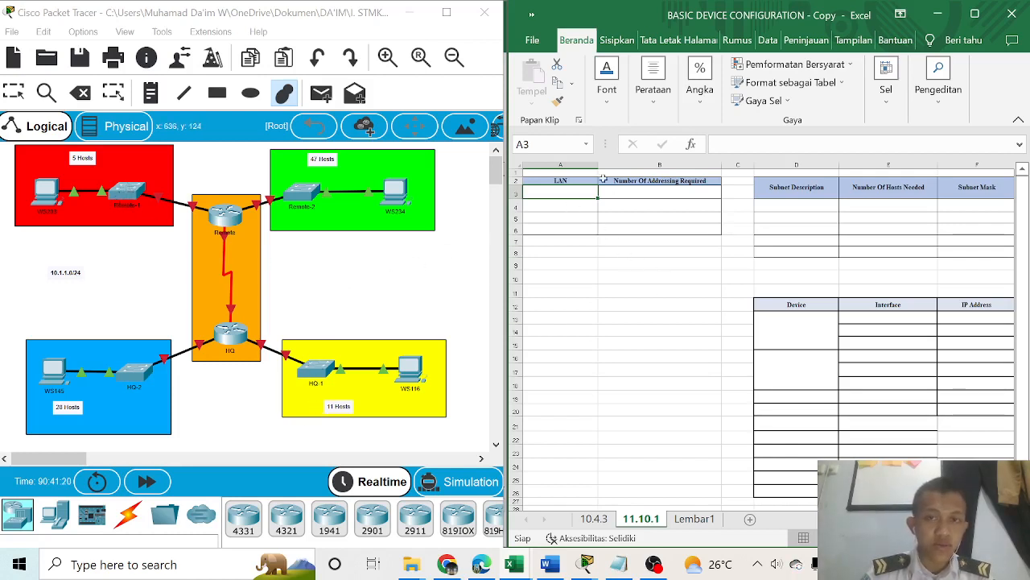
click(557, 208)
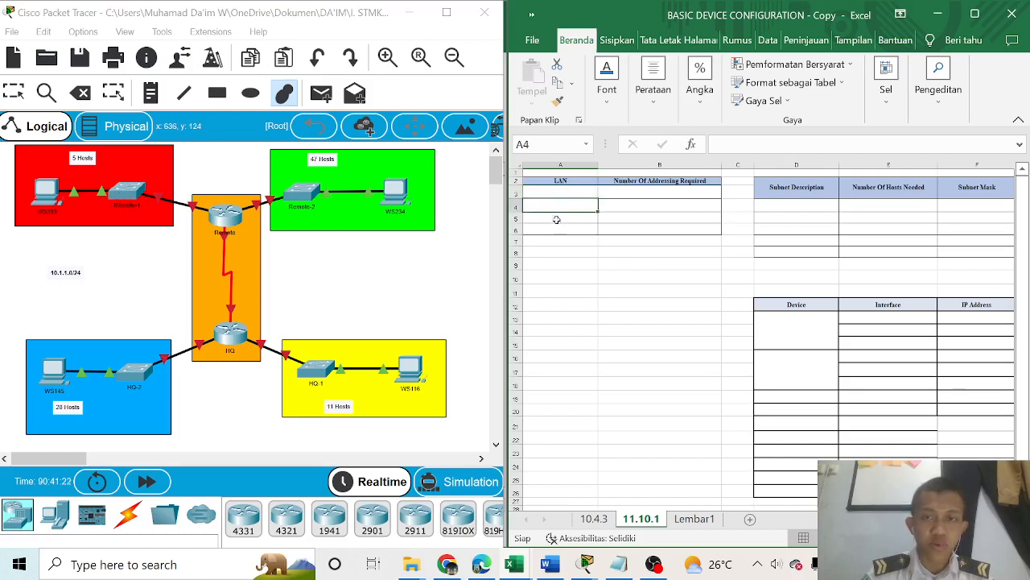
click(555, 219)
click(555, 235)
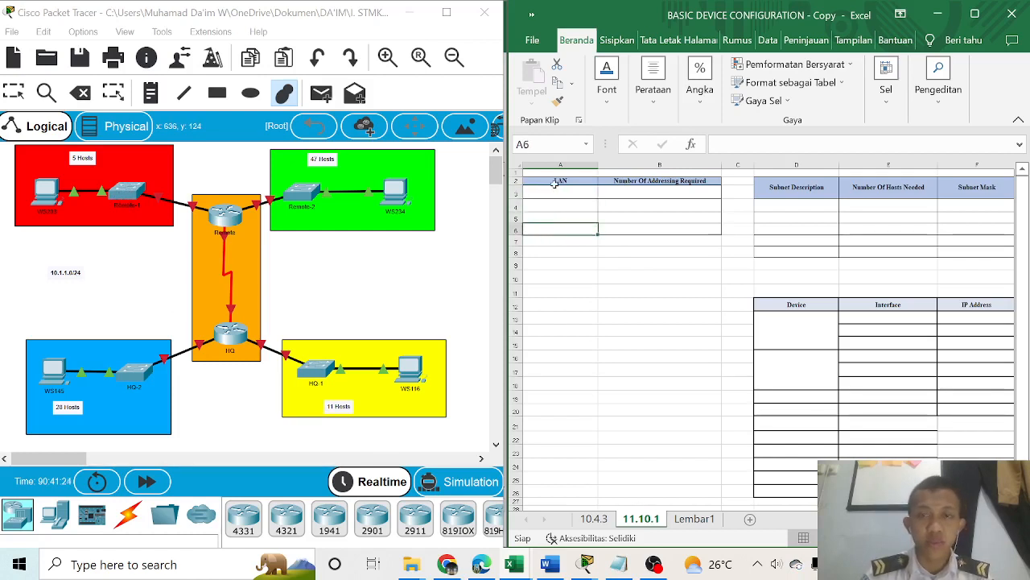
click(552, 194)
click(553, 217)
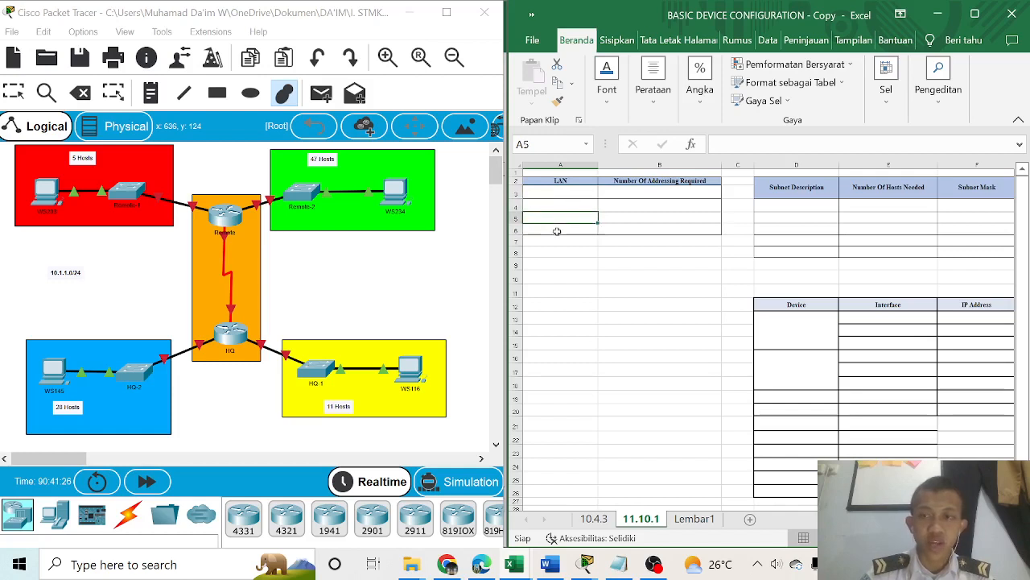
click(556, 230)
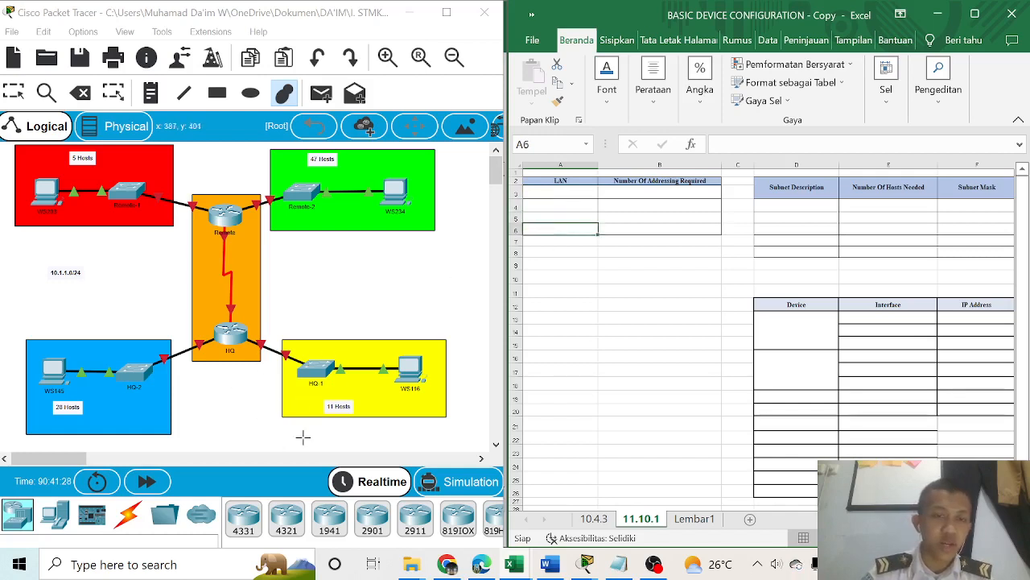
Fill the LAN column in A3:A6 with HQ-1, HQ-2, Remote-1 and Remote-2
click(547, 196)
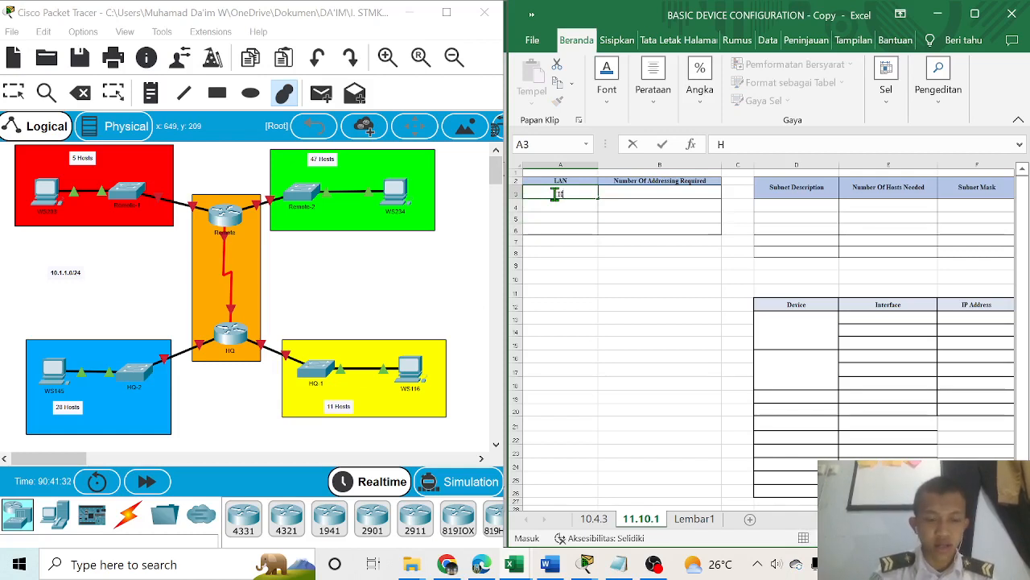
key(Return)
text(HQ-1)
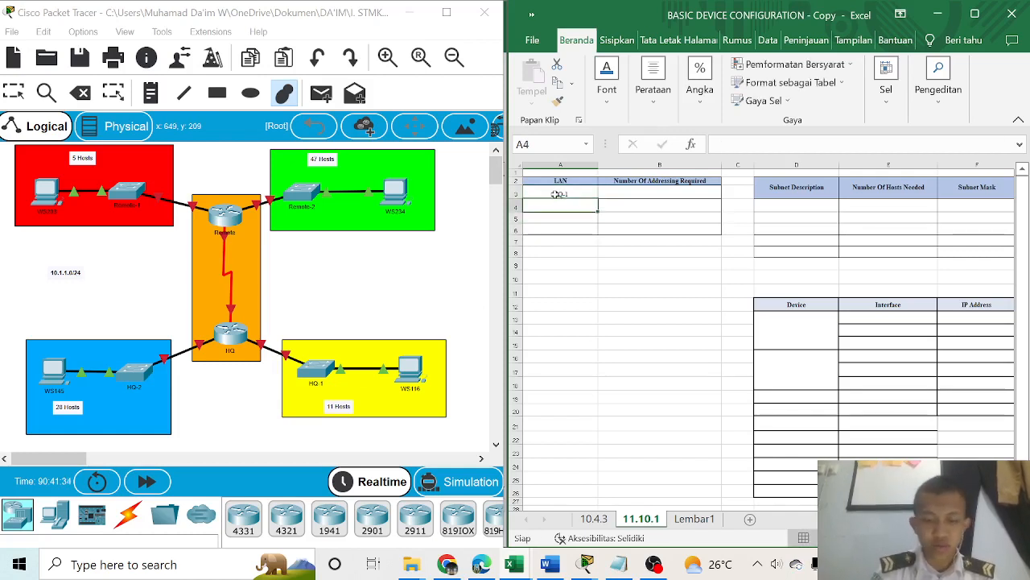
key(Return)
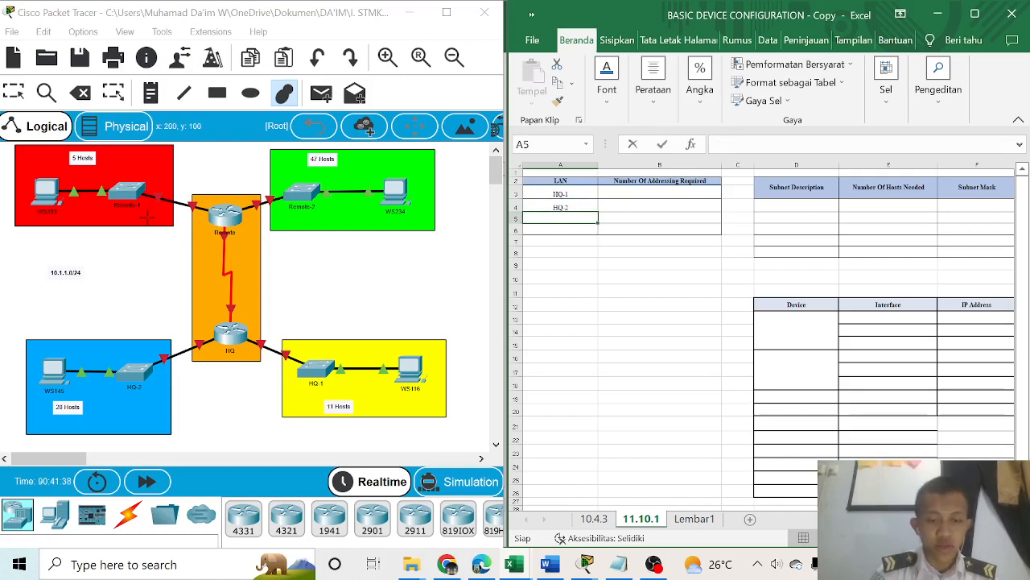
text(RE)
key(BackSpace)
text(m)
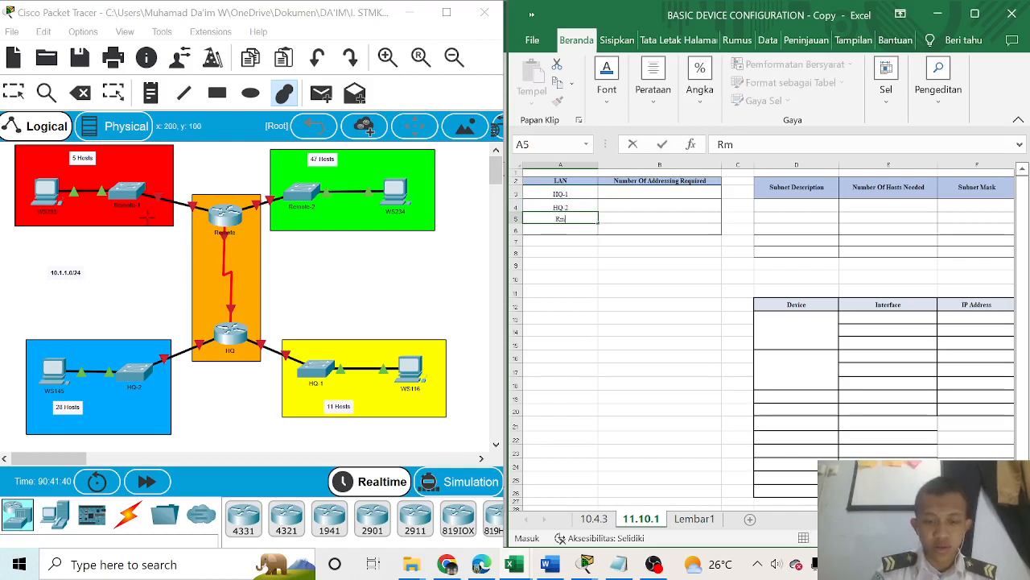
text(mote 1)
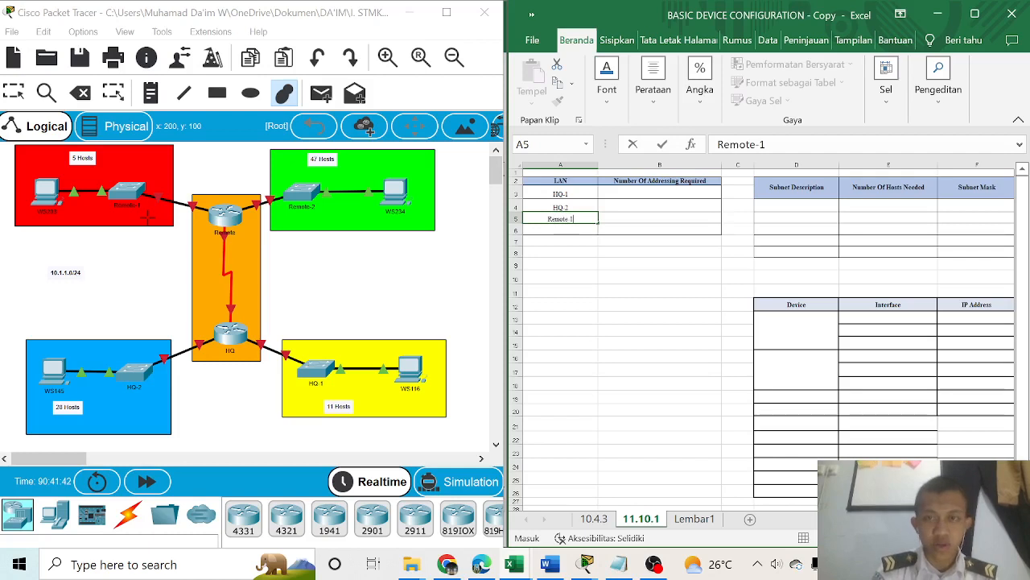
key(Return)
text(Rem)
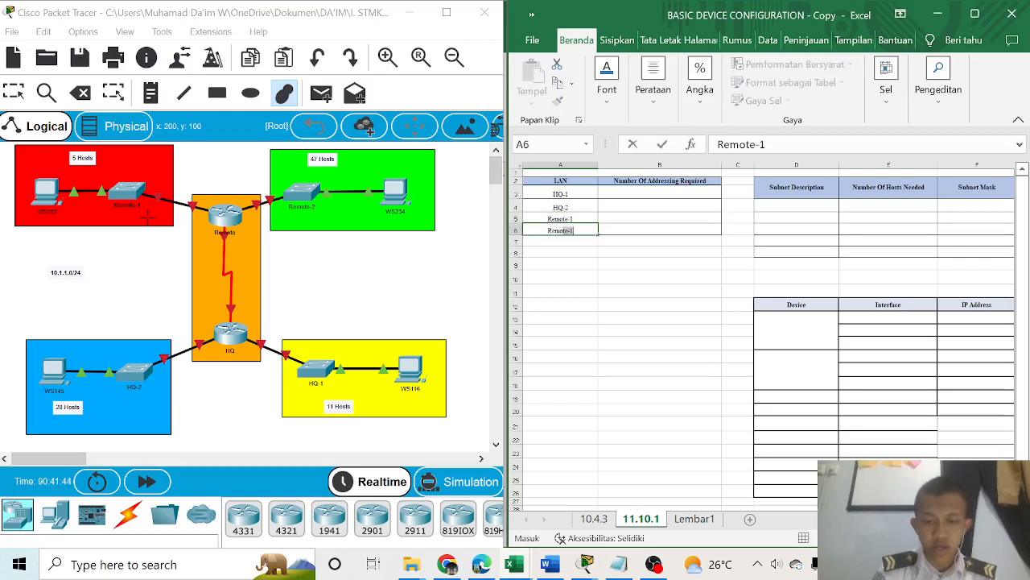
text(ote)
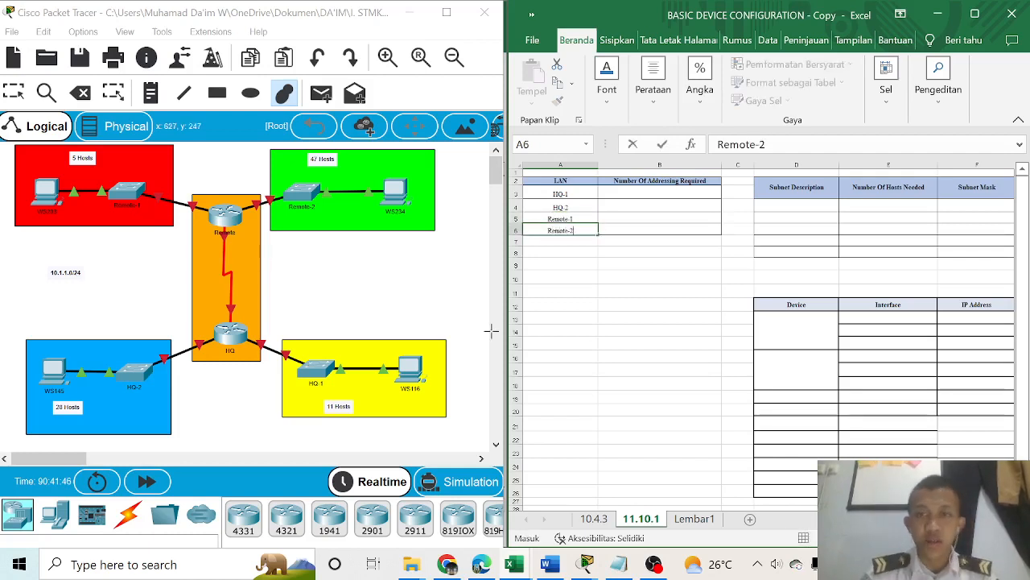
click(628, 302)
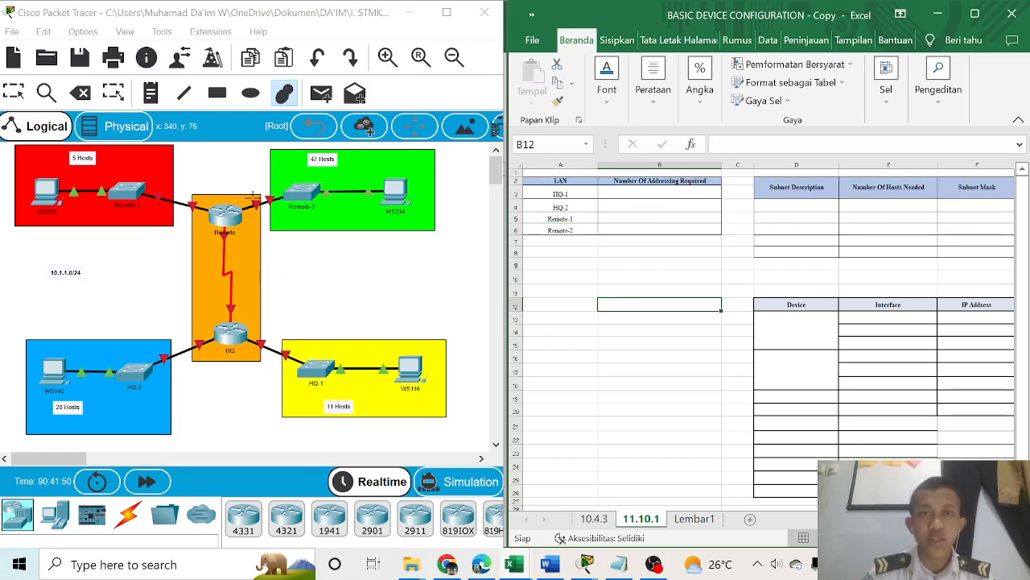
Enter the required address counts: 11 for HQ-1, 28 for HQ-2, 5 for Remote-1 and 47 for Remote-2
double_click(653, 194)
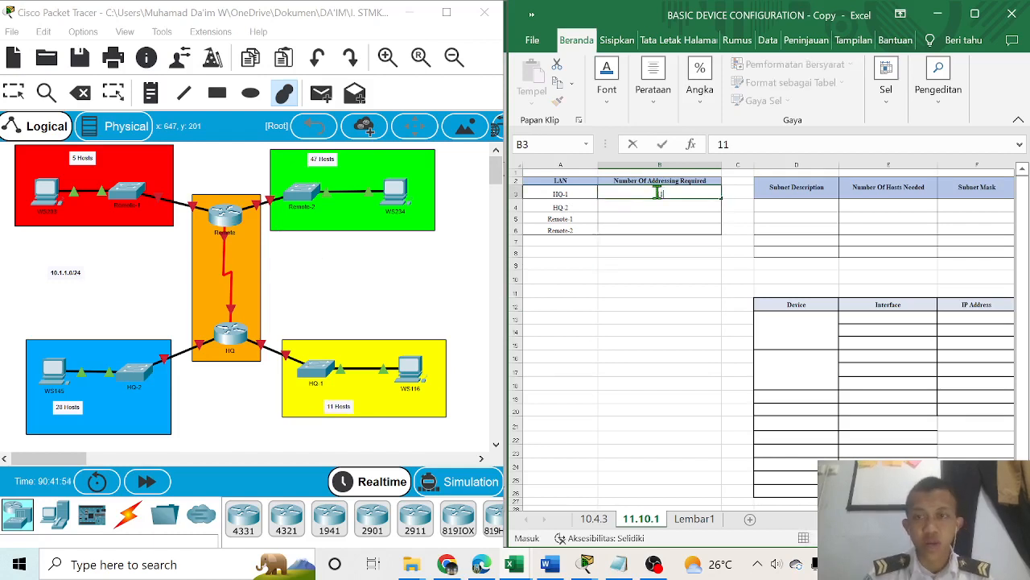
click(658, 206)
text(22)
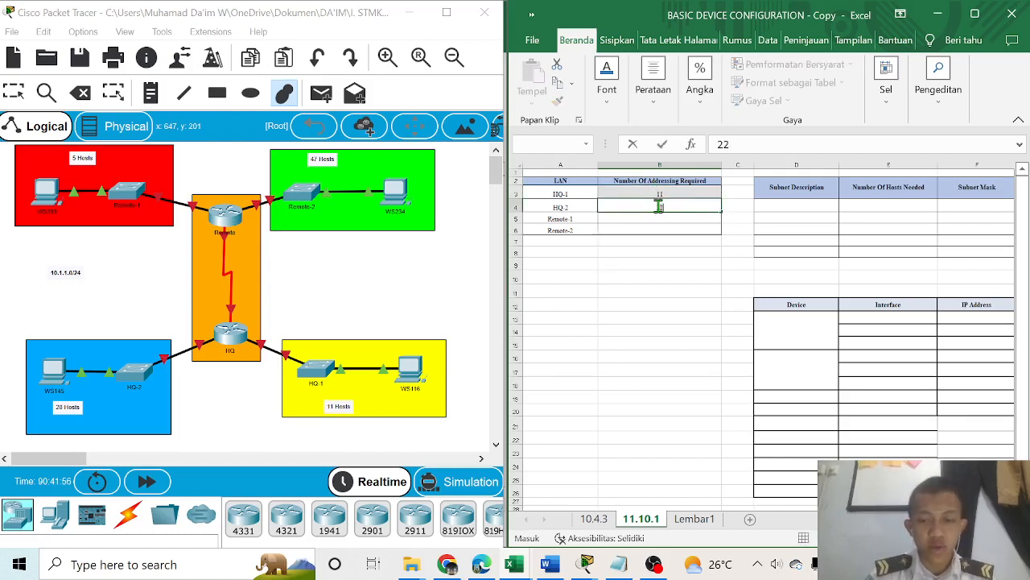
key(BackSpace)
text(8)
click(658, 214)
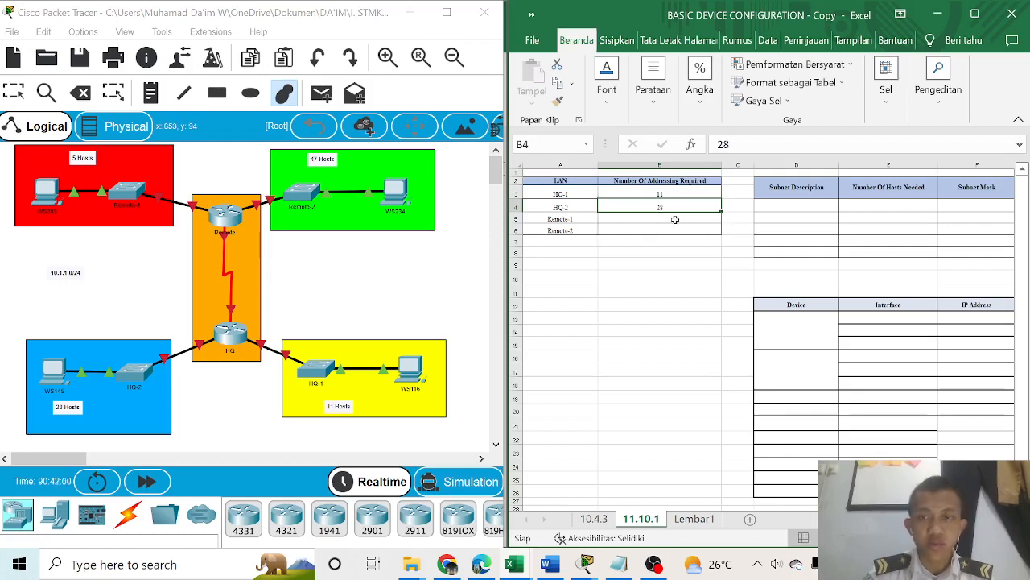
click(675, 219)
text(5)
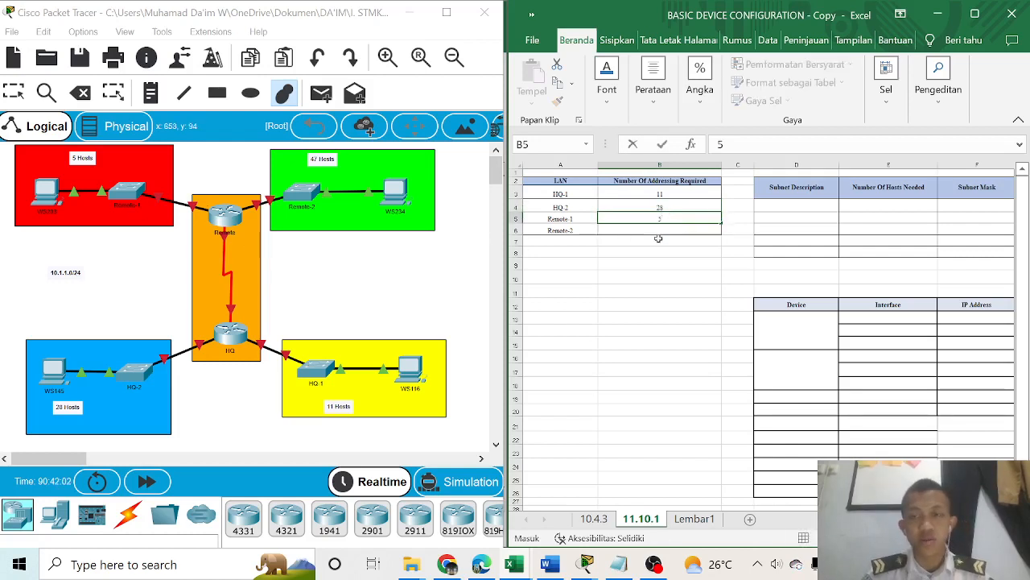
key(Return)
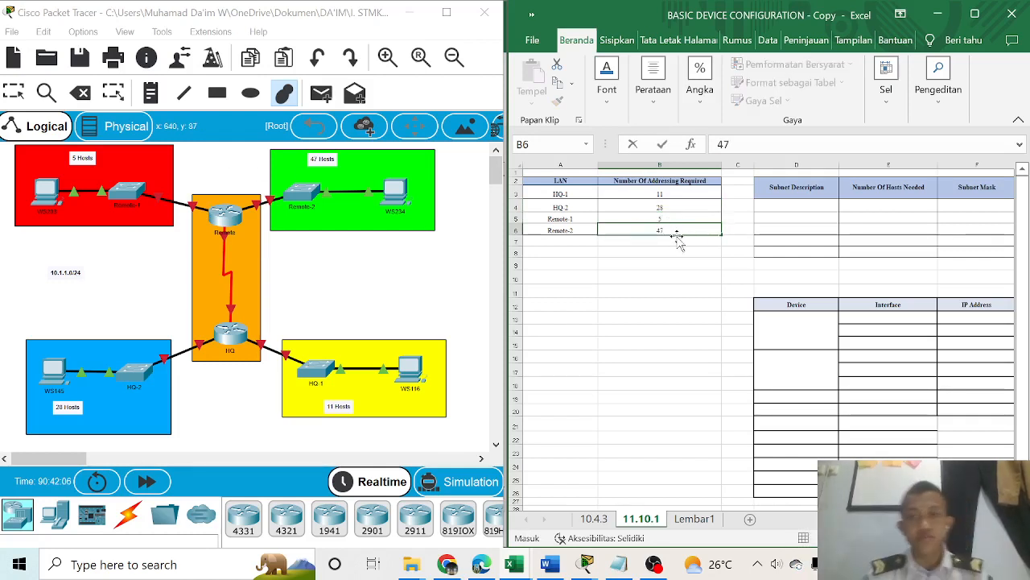
click(685, 306)
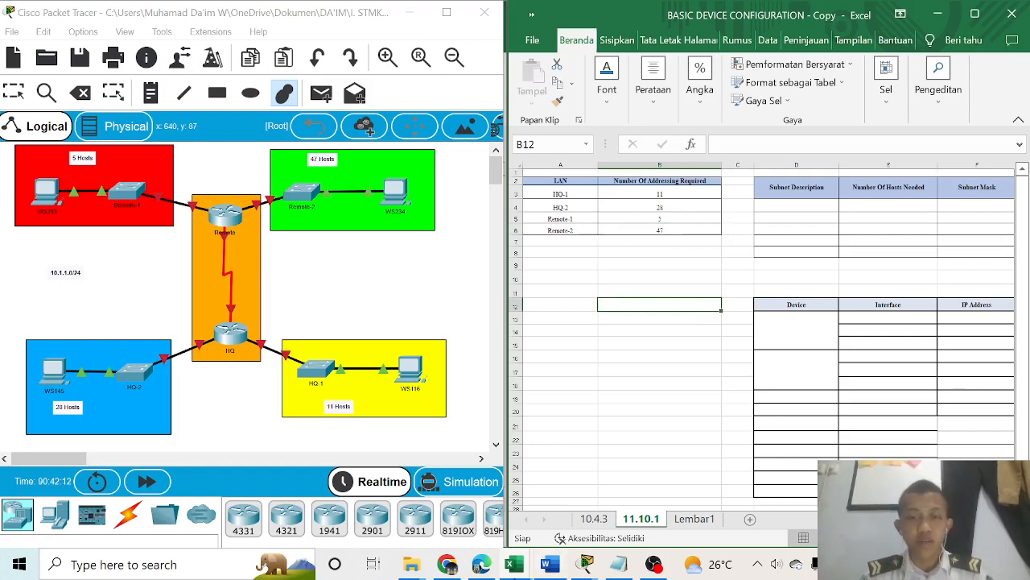
Switch to the lab PDF in Edge and read the design requirements on creating the addressing design and keeping the subnets contiguous
click(483, 564)
scroll(736, 346, down, 1)
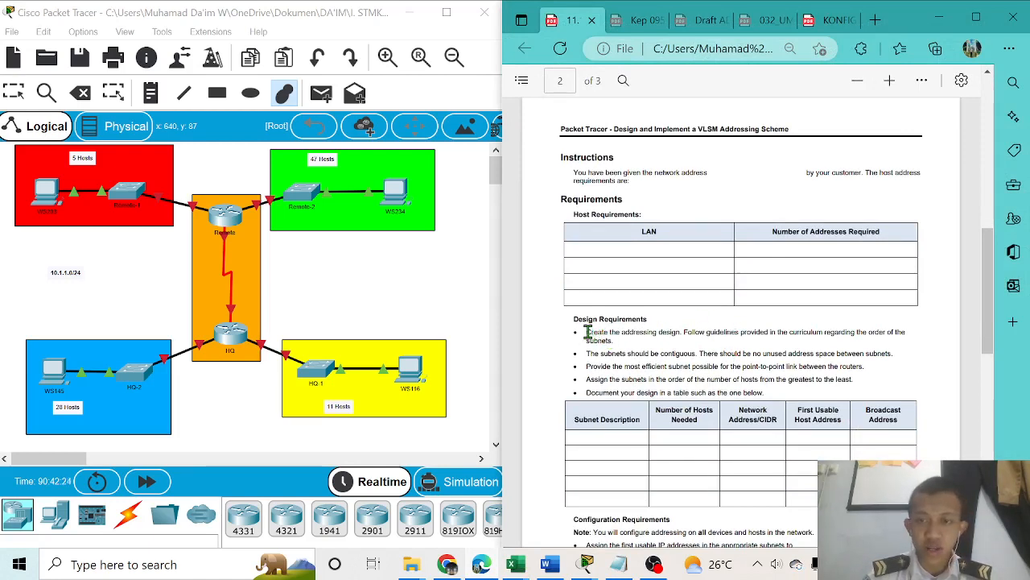
drag(587, 332, 673, 337)
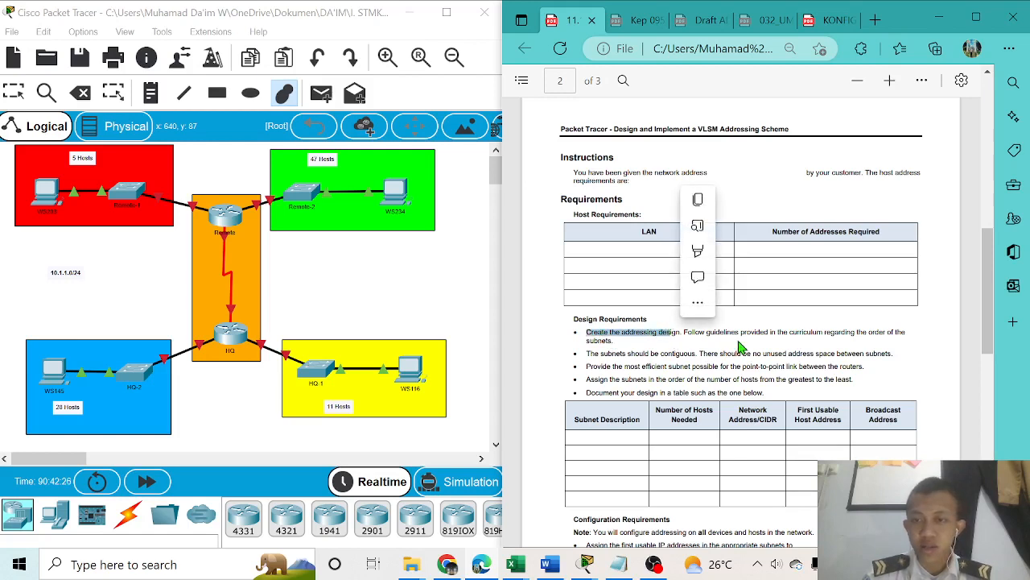
drag(740, 334, 697, 336)
click(698, 338)
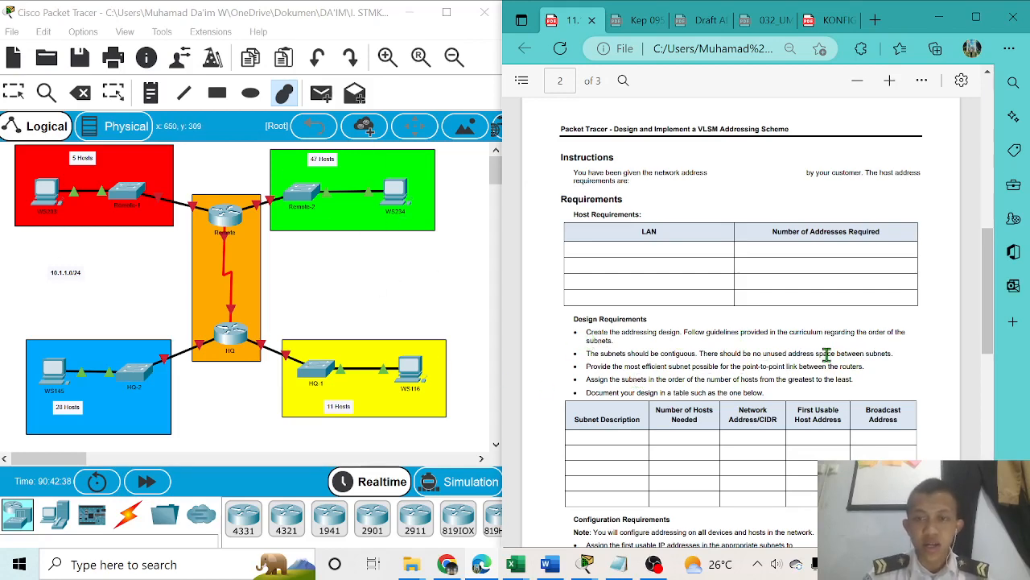
scroll(735, 362, down, 1)
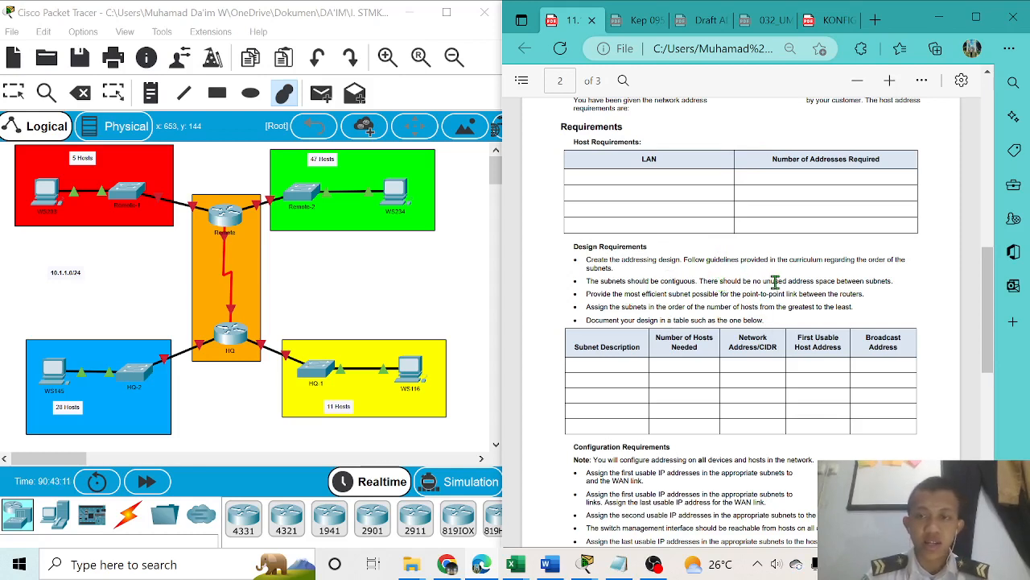
drag(762, 281, 900, 287)
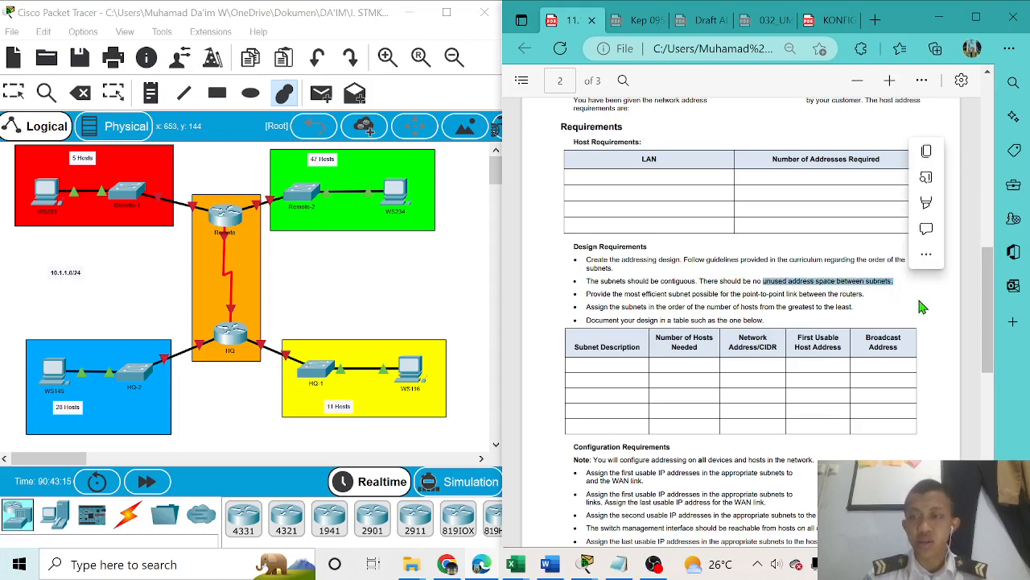
click(921, 306)
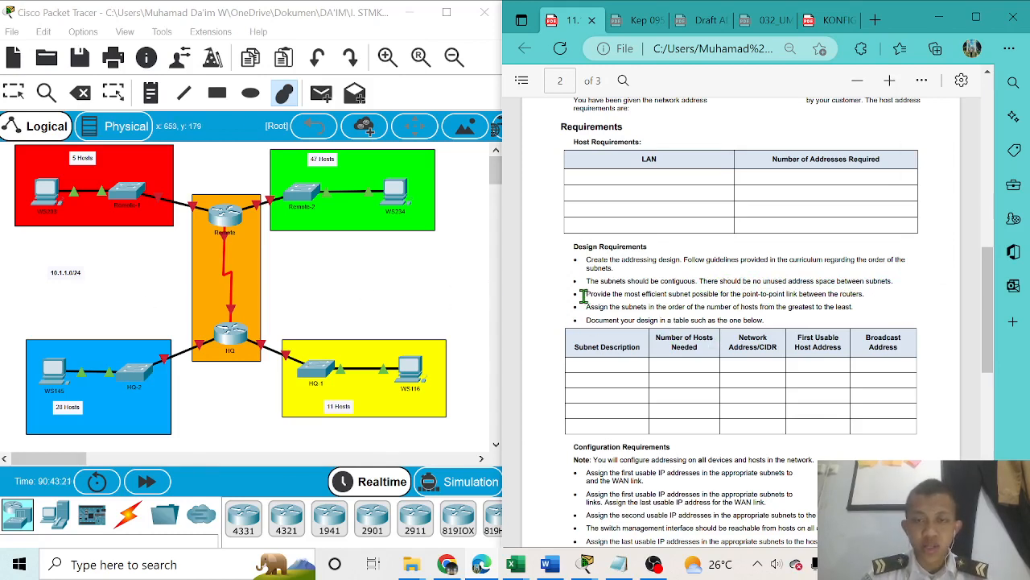
Read the requirements on the point-to-point subnet and the order of subnet assignment, and return to the Excel workbook
drag(582, 294, 828, 297)
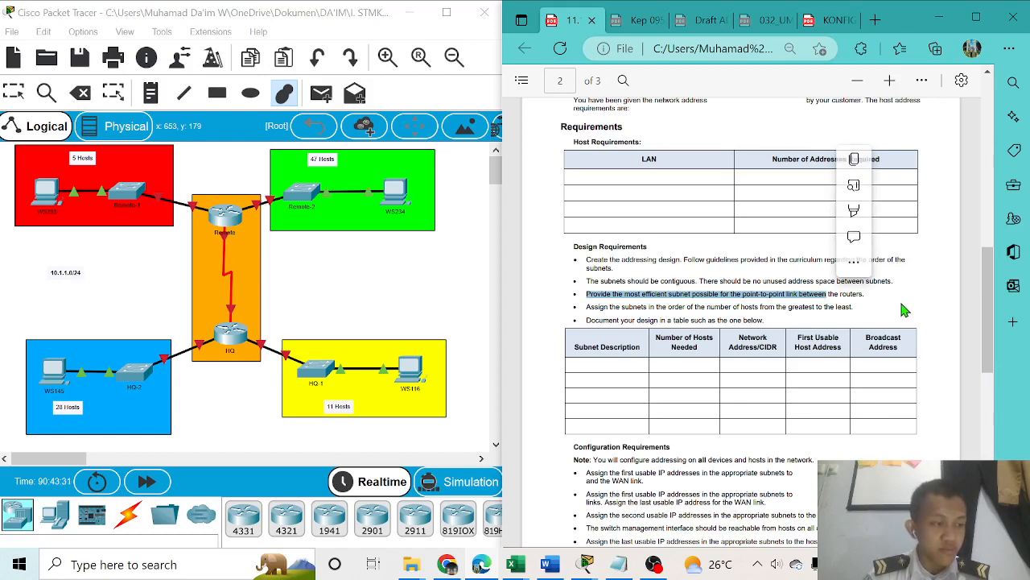
click(933, 291)
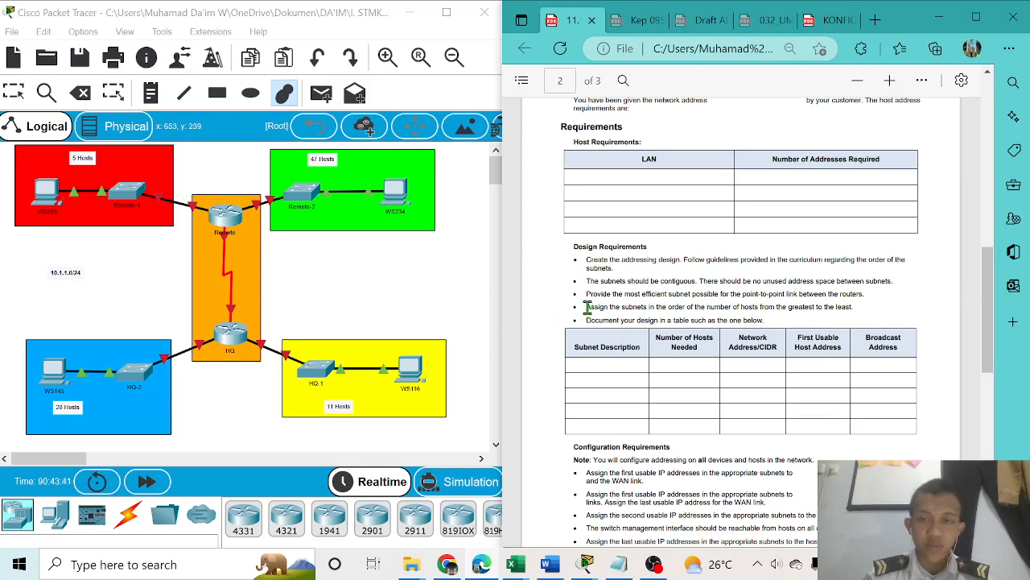
drag(587, 307, 851, 307)
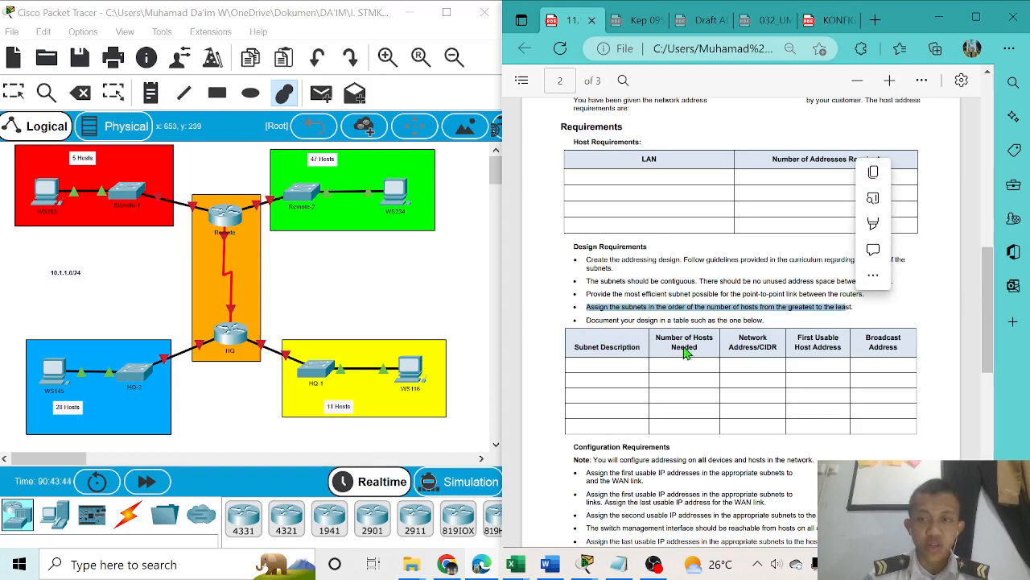
click(788, 308)
drag(788, 308, 867, 314)
click(926, 314)
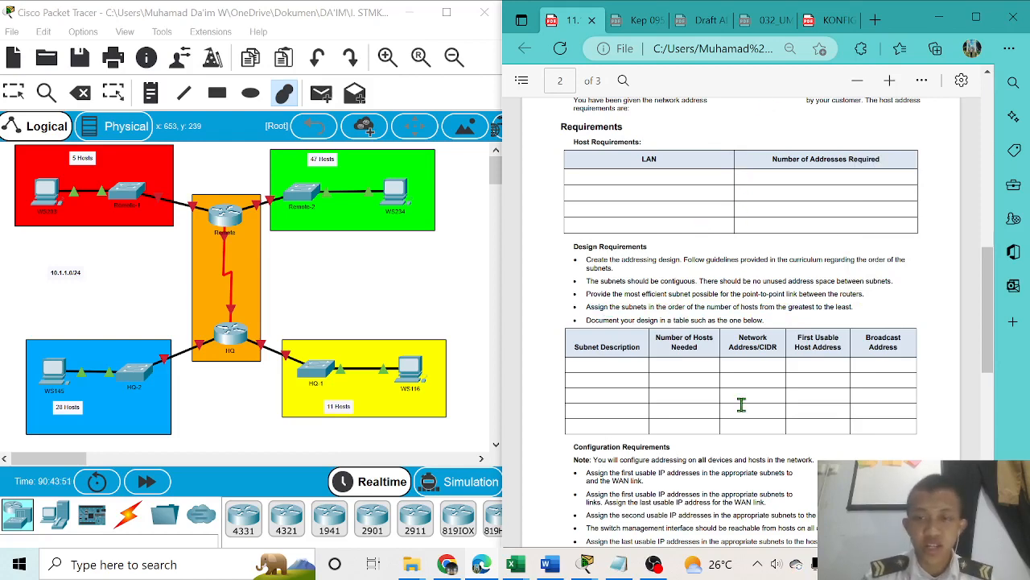
click(939, 17)
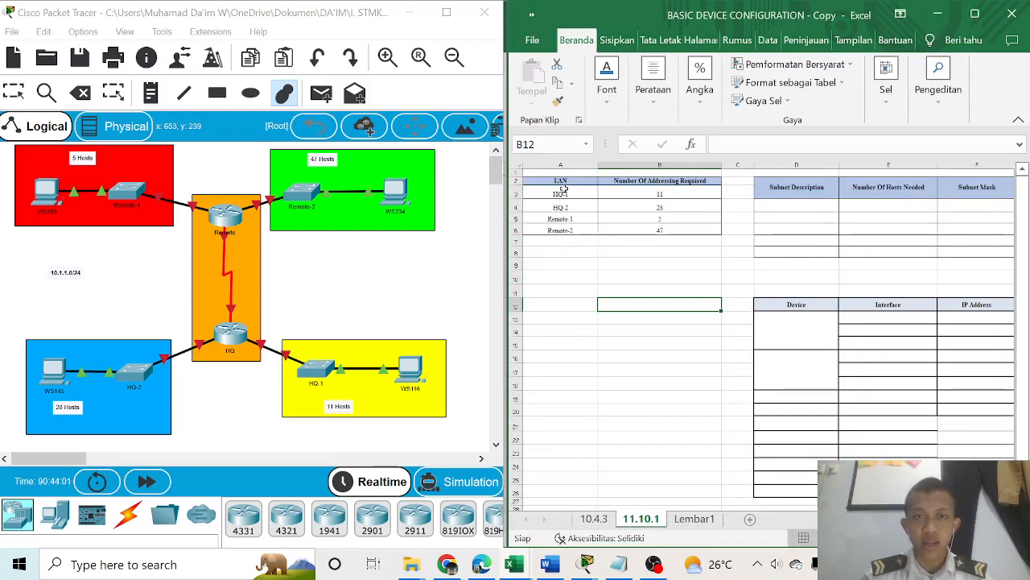
Compare the required address counts in B3:B6 and enter Remote-2 with 47 hosts in D4:E4 of the subnet table
click(660, 195)
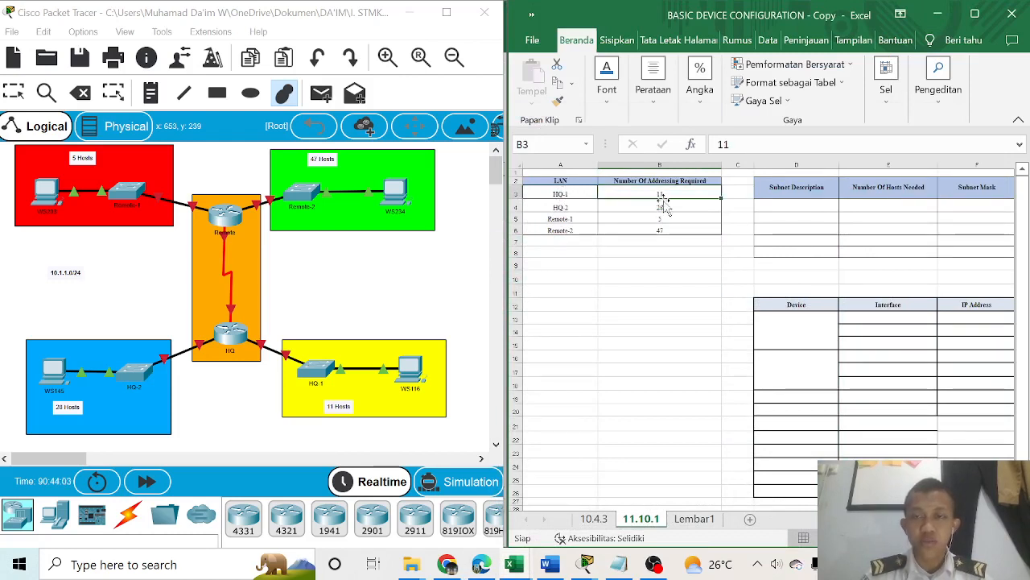
click(665, 208)
click(663, 219)
click(662, 231)
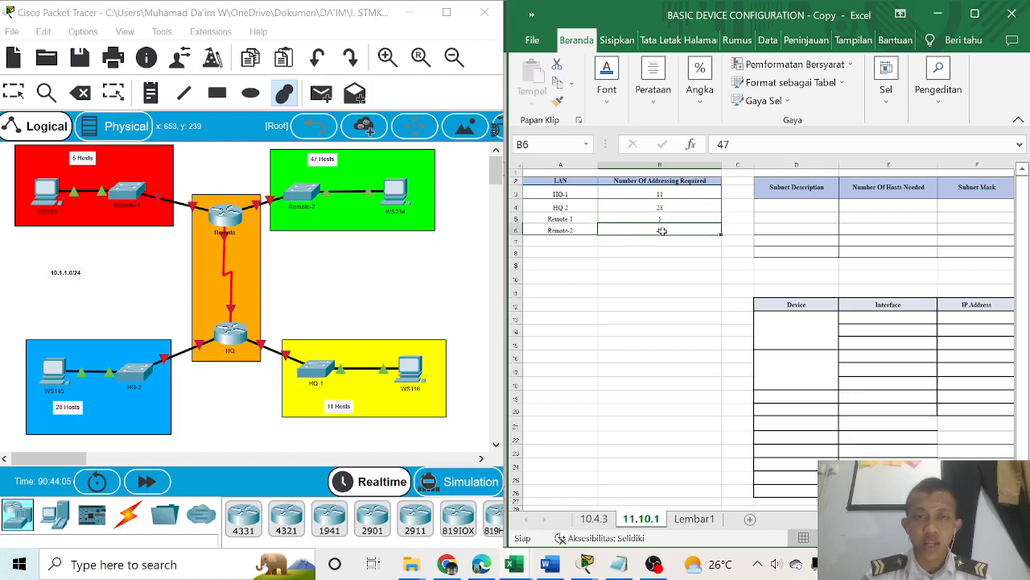
double_click(803, 208)
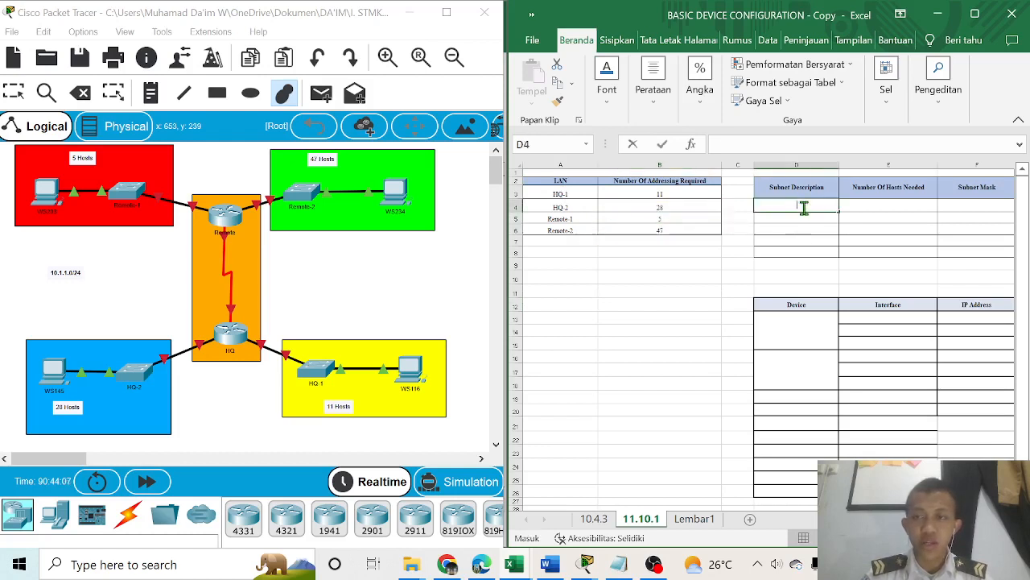
text(Remote-2)
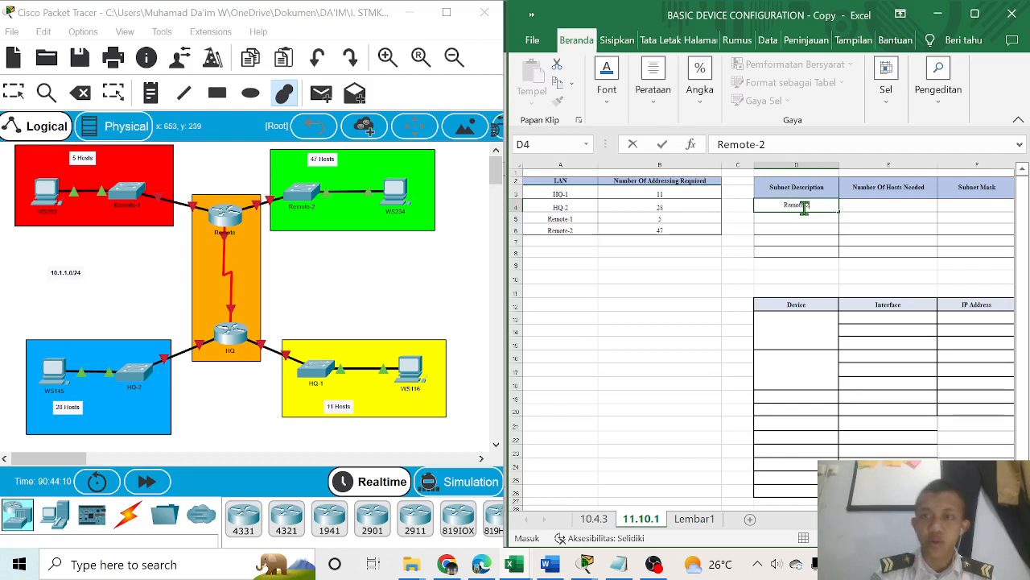
click(858, 206)
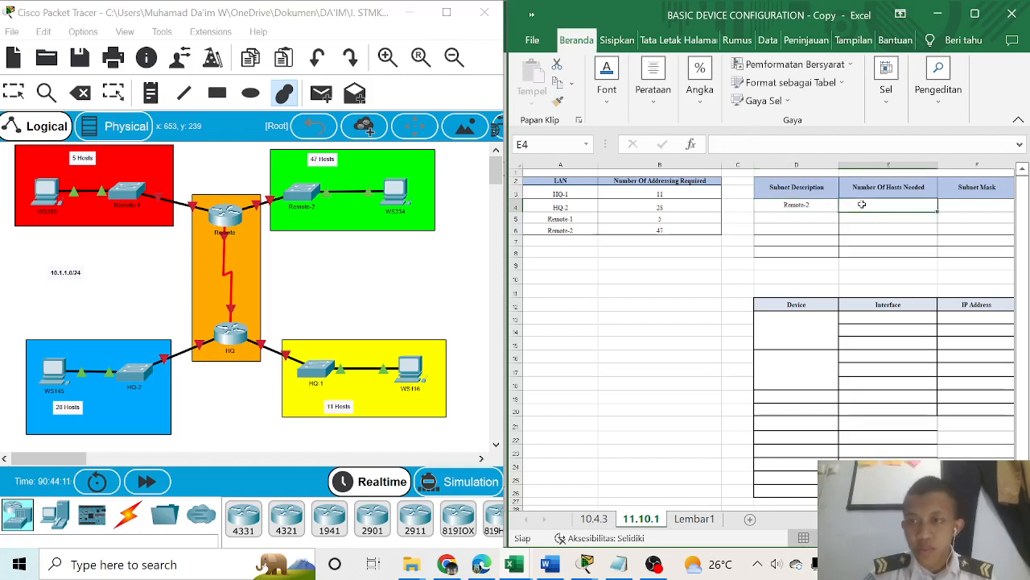
text(47)
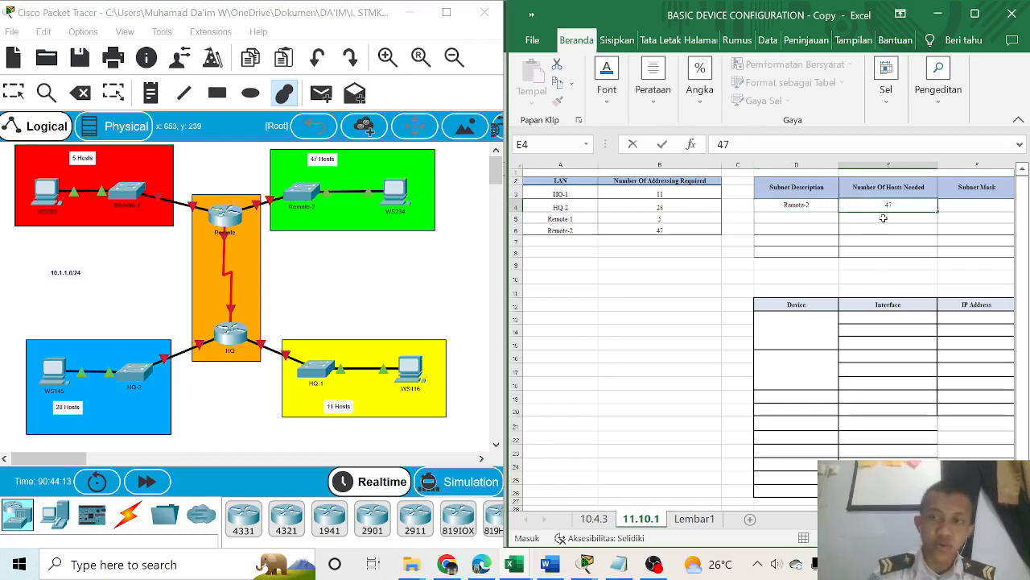
click(666, 208)
click(569, 206)
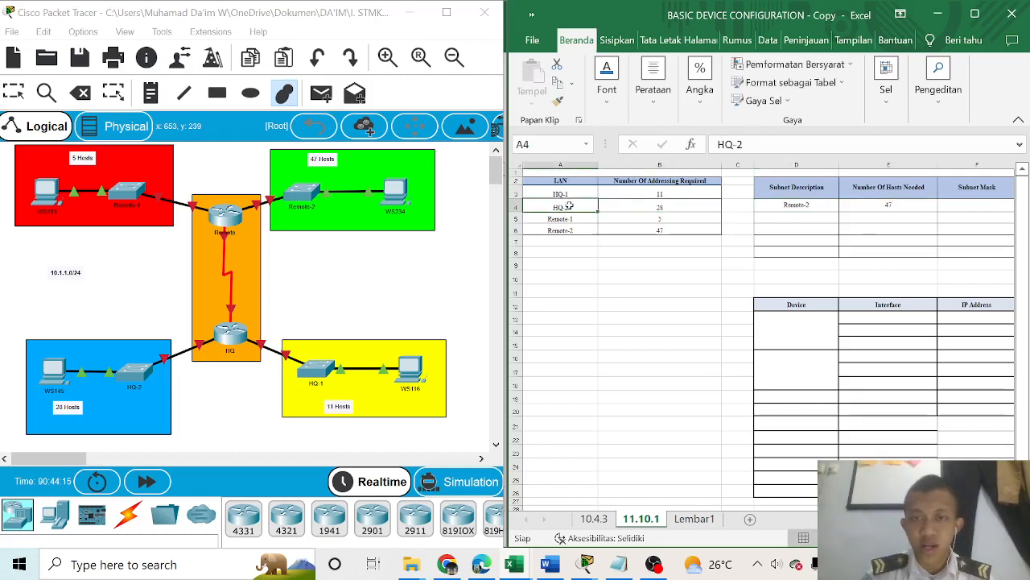
drag(569, 206, 628, 207)
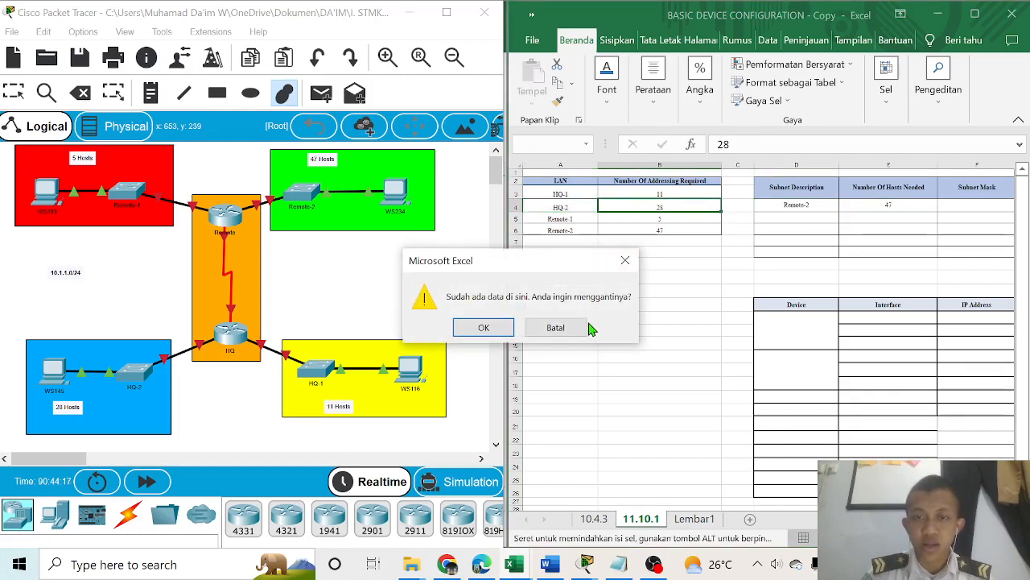
click(624, 259)
click(675, 276)
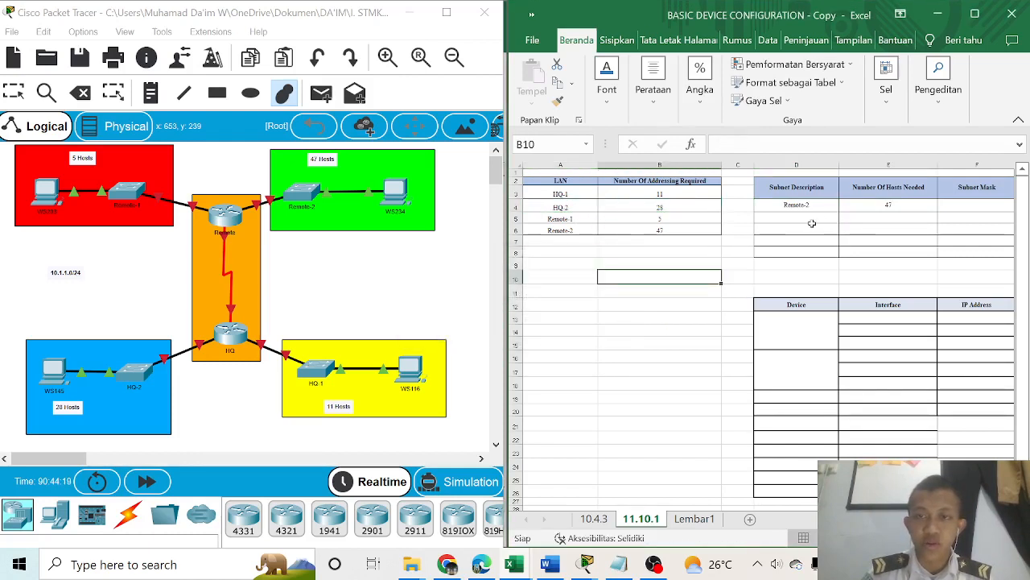
Enter HQ-2 with 28 hosts needed in D5:E5 of the subnet table
click(812, 221)
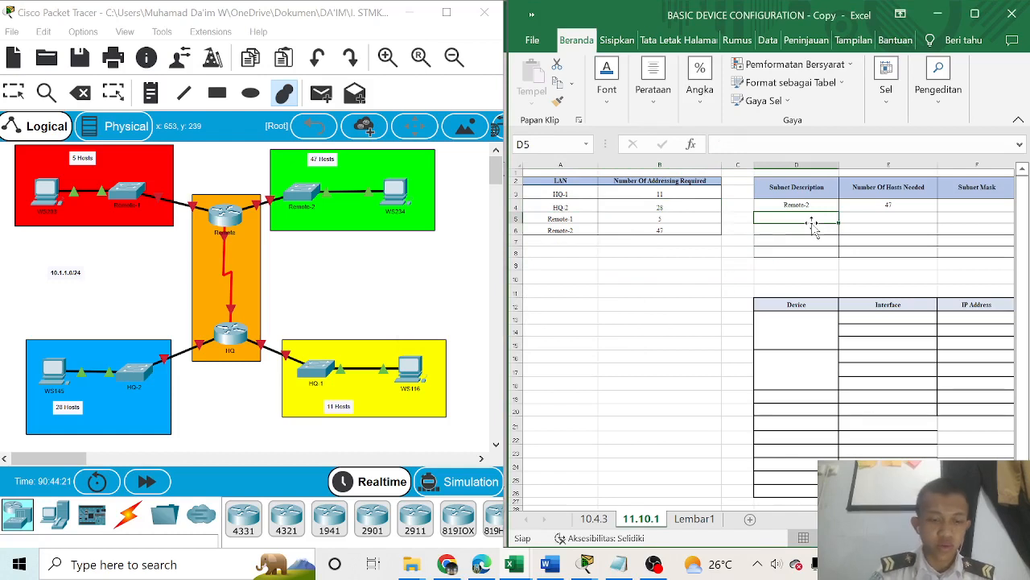
text(H)
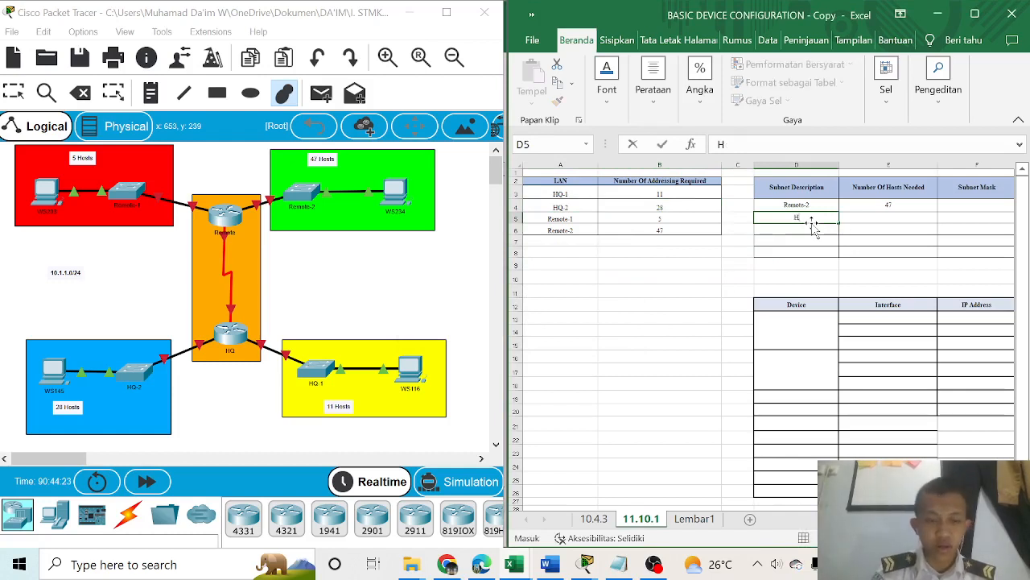
text(Q-1)
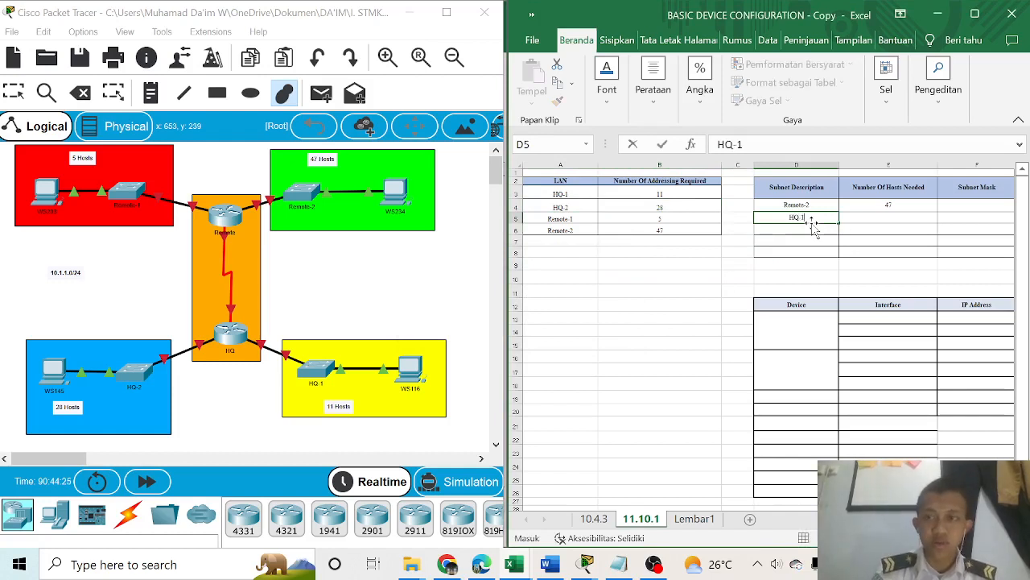
key(BackSpace)
text(2)
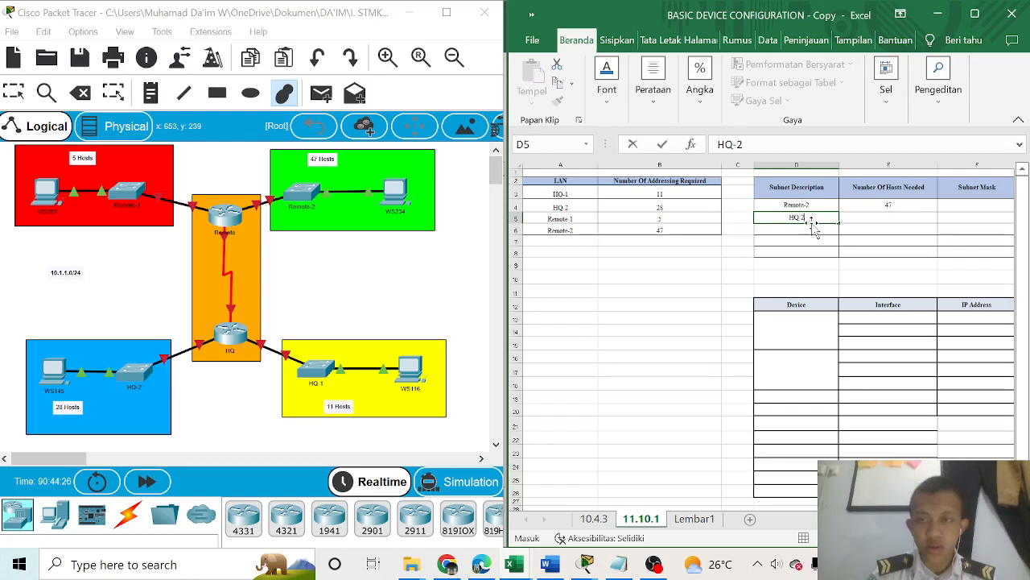
click(883, 221)
text(28)
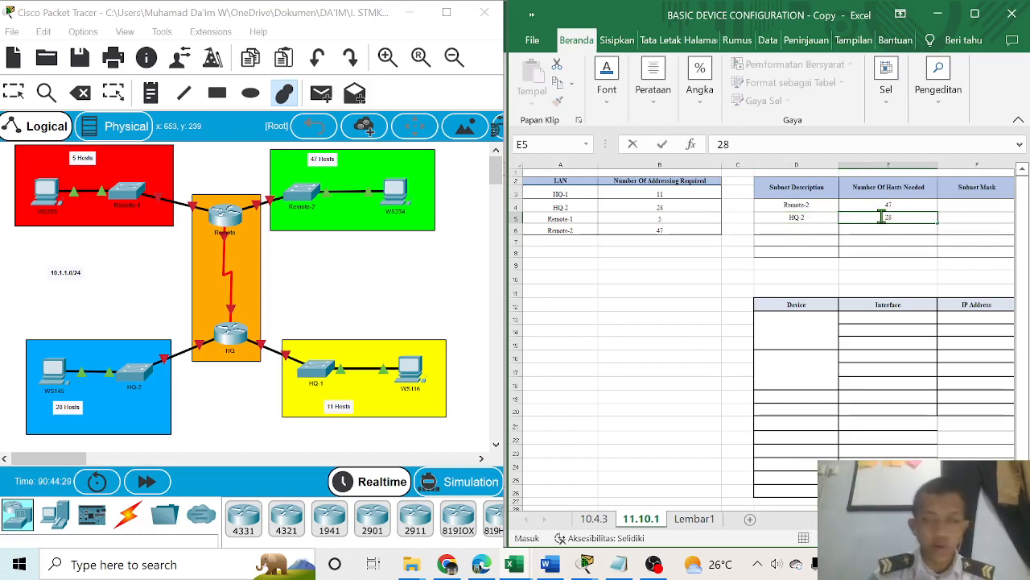
Enter HQ-1 with 11 hosts needed in D6:E6 of the subnet table
click(663, 196)
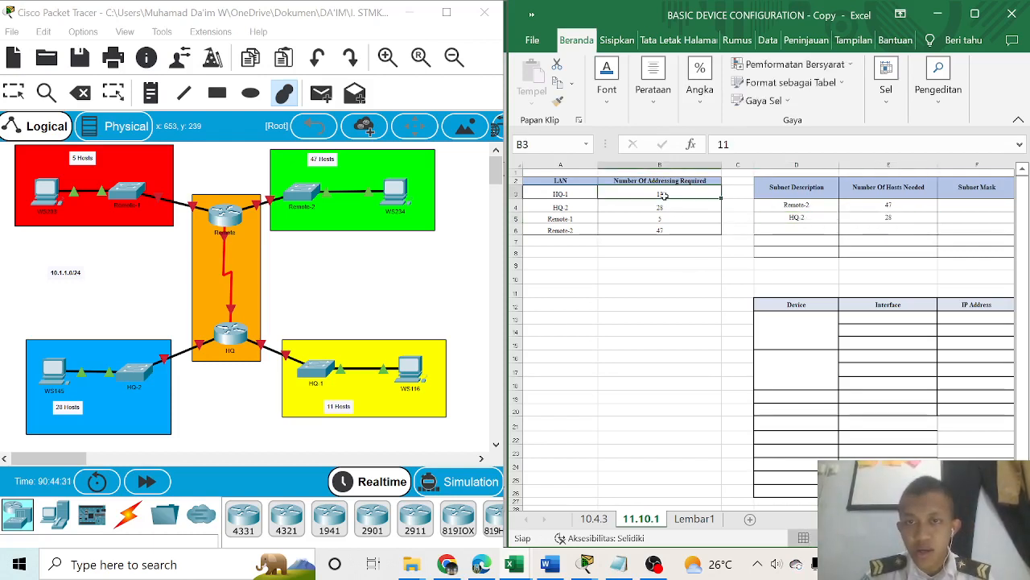
click(815, 230)
text(HQ-)
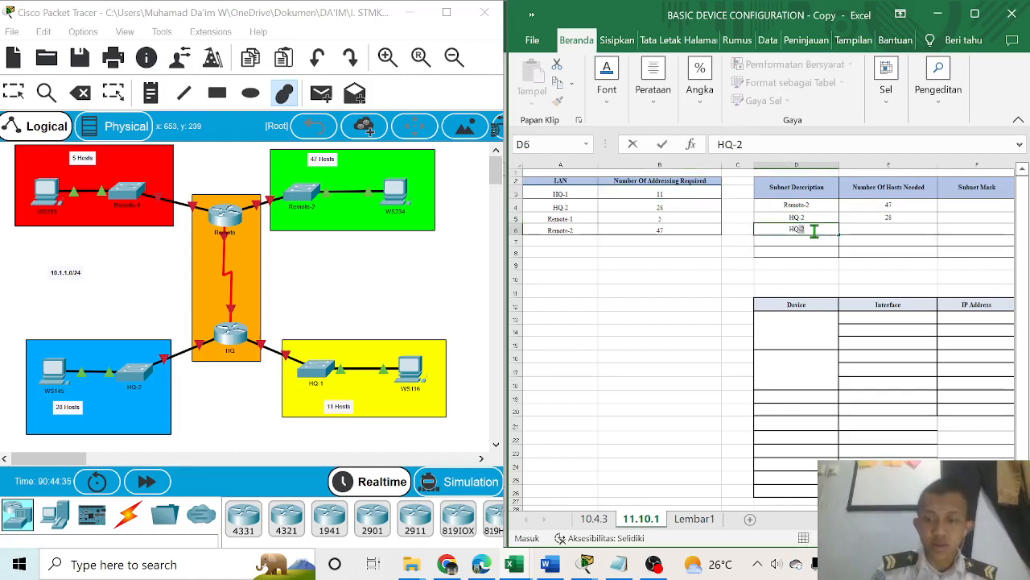
text(1)
click(881, 227)
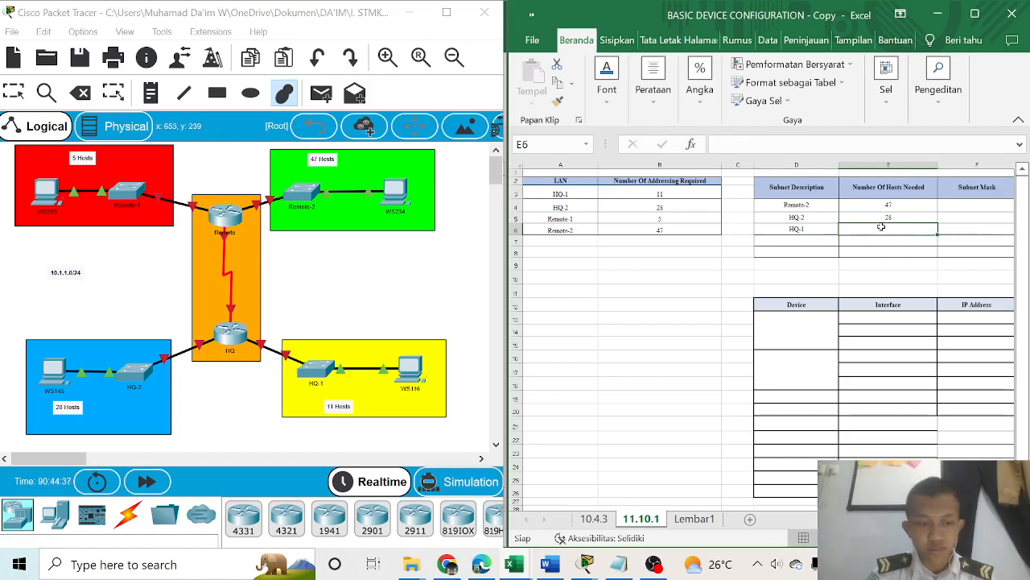
text(11)
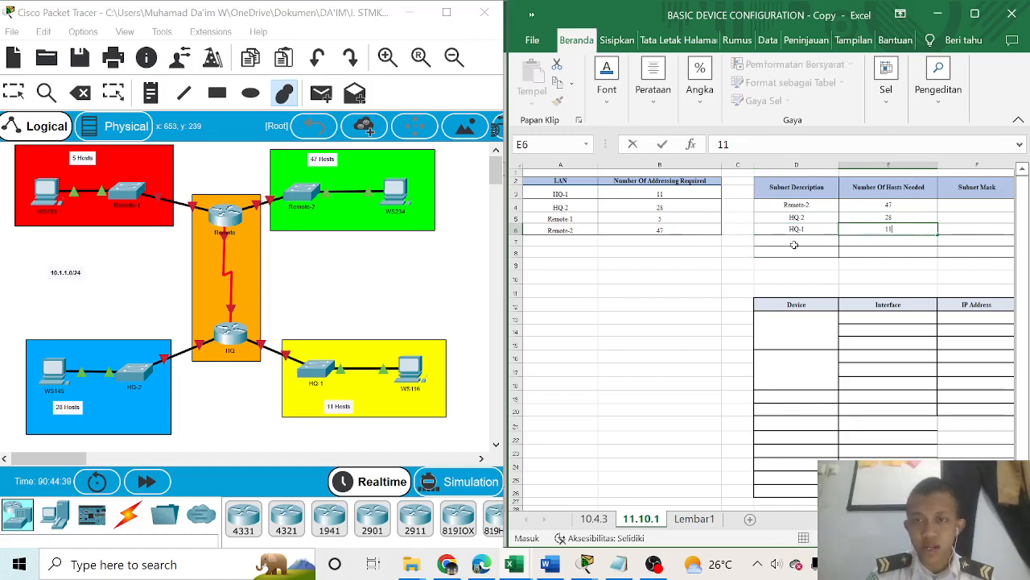
Enter Remote-1 with 5 hosts needed in D7:E7 of the subnet table
click(796, 243)
text(Remote-1)
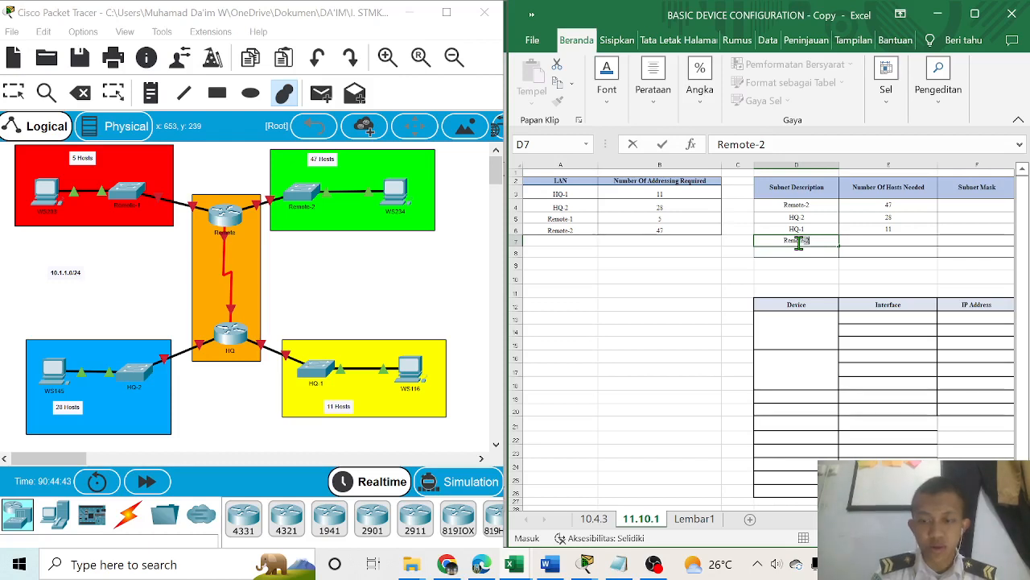
click(913, 243)
text(5)
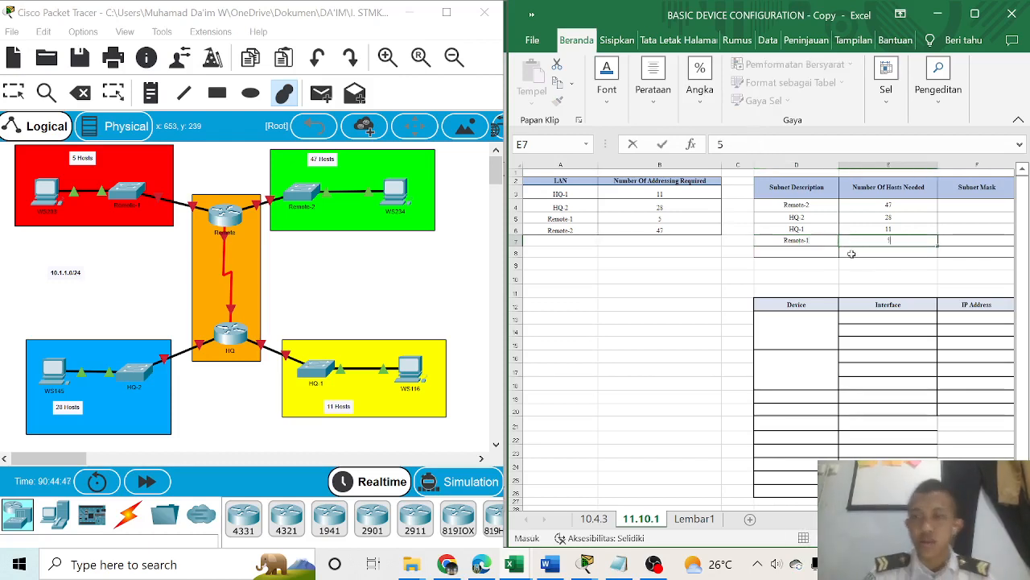
Enter WAN LINK as the subnet description in D8
click(797, 253)
double_click(798, 254)
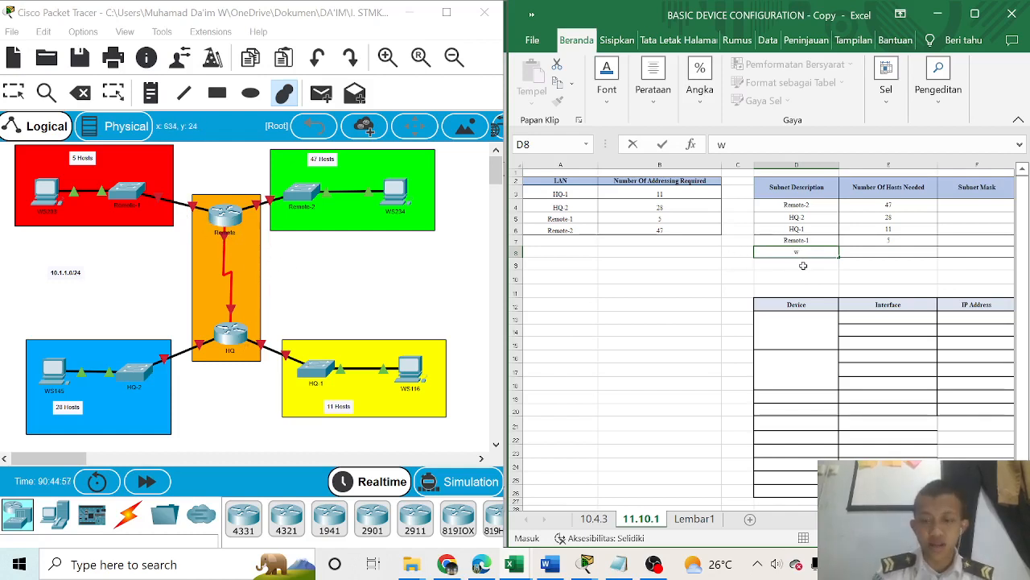
text(WAN)
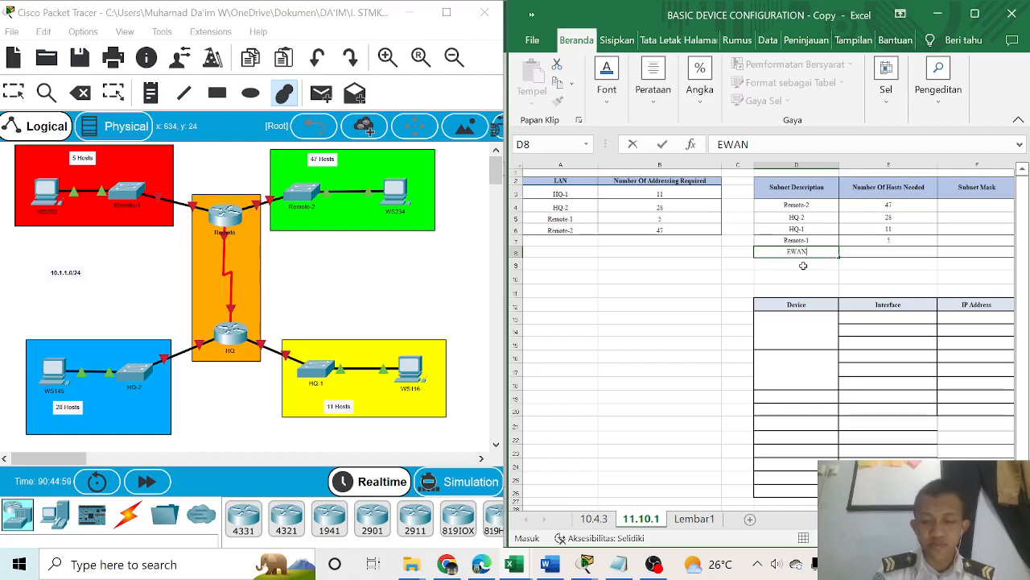
key(BackSpace)
key(BackSpace)
key(BackSpace)
key(BackSpace)
text(WAN)
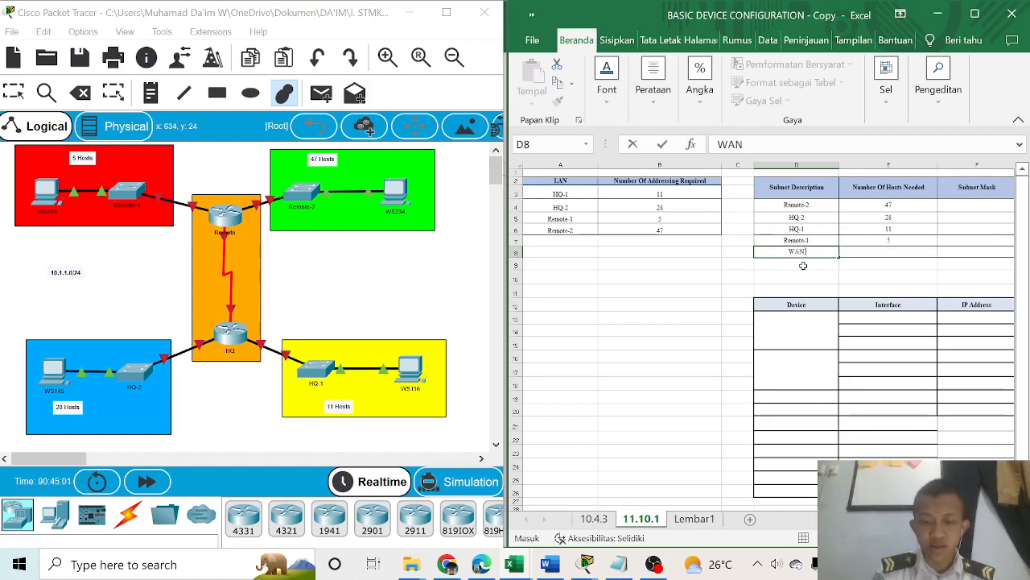
text( LINK)
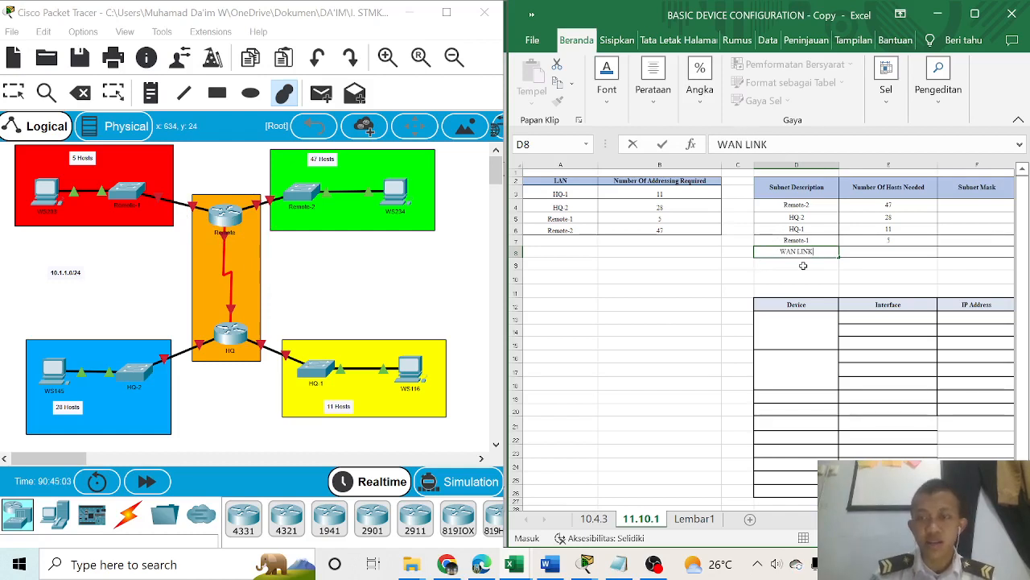
Enter 2 as the number of hosts needed for WAN LINK in E8
double_click(883, 257)
click(887, 254)
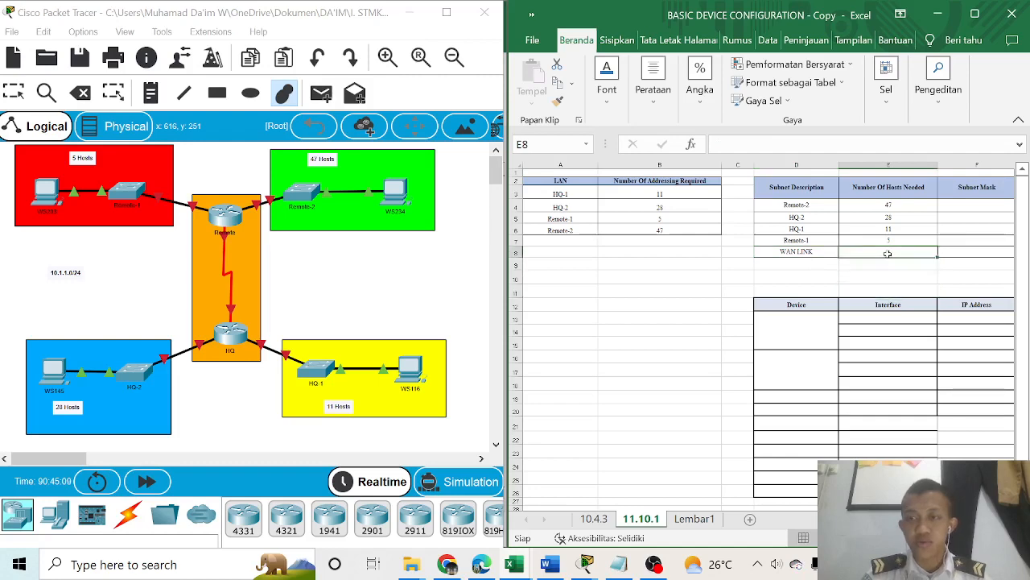
text(2)
click(910, 277)
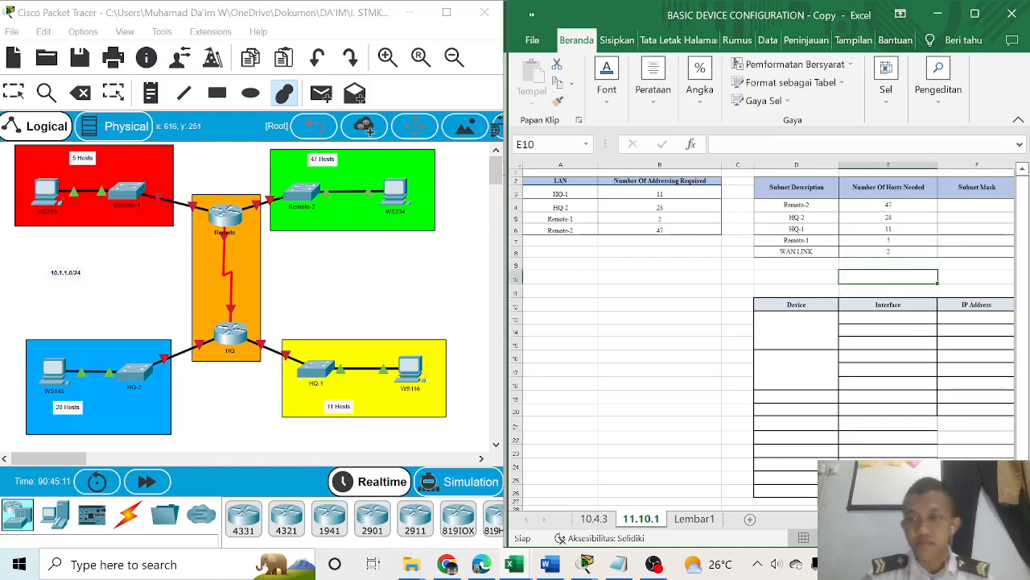
Bring up the Buku1 workbook beside the subnet table and review its prefix and subnet mask reference table
scroll(882, 408, right, 4)
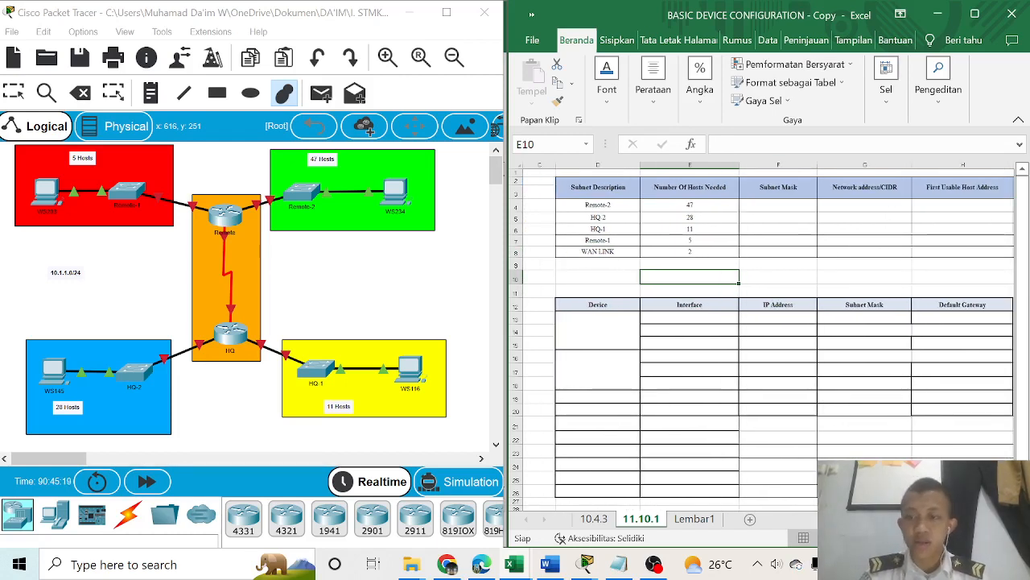
scroll(775, 333, right, 3)
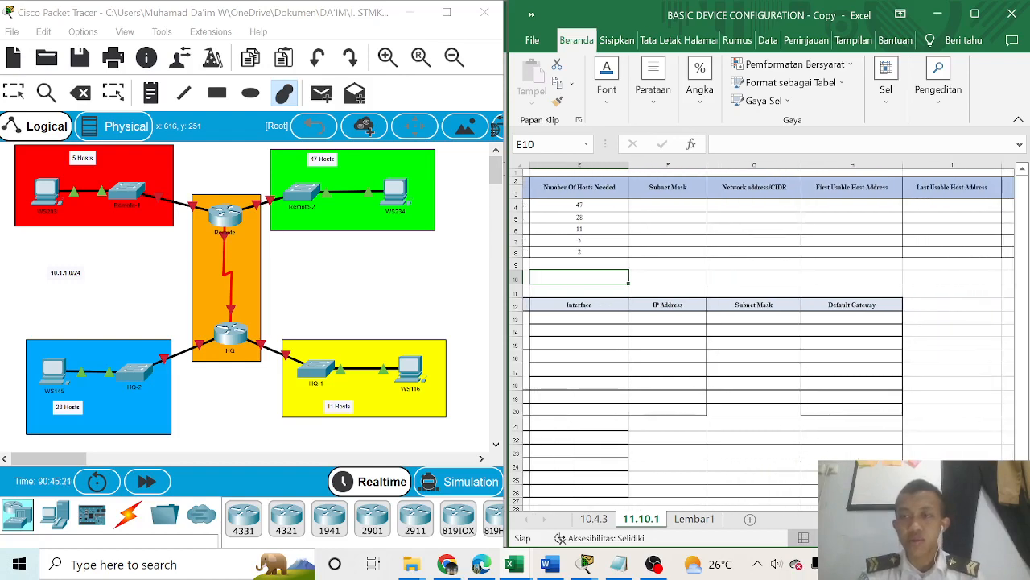
scroll(775, 332, right, 2)
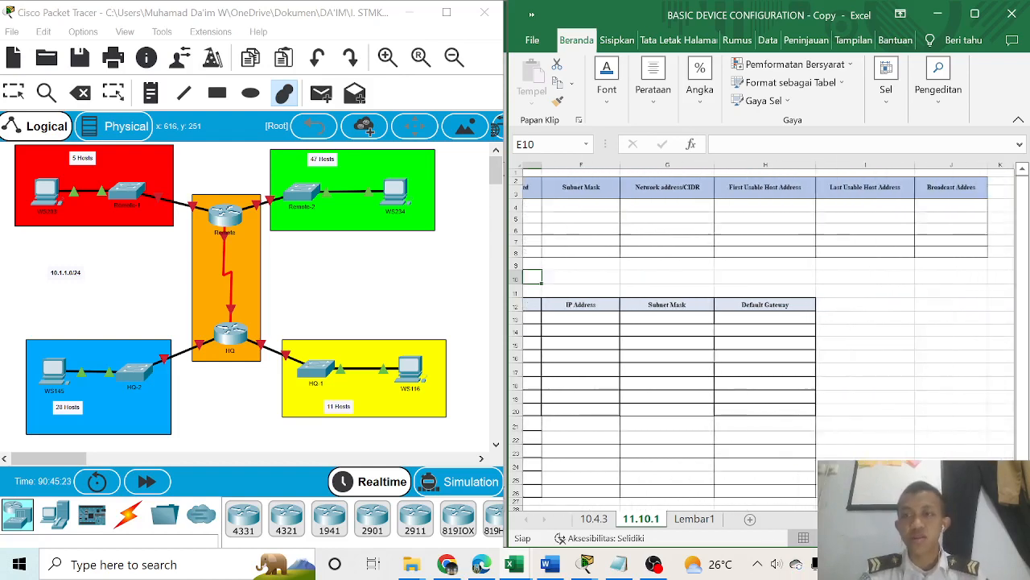
scroll(949, 235, right, 1)
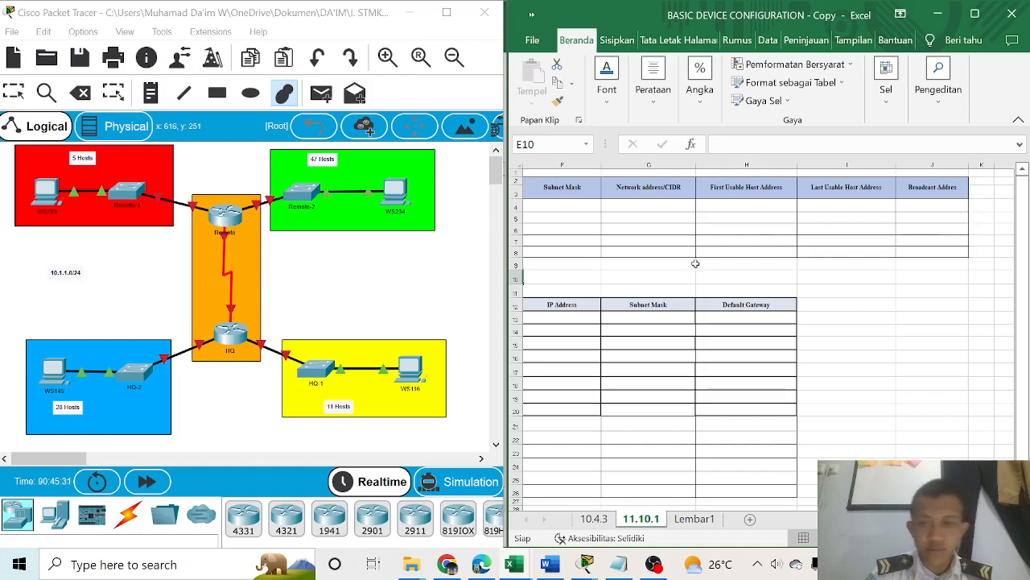
mouse_move(511, 565)
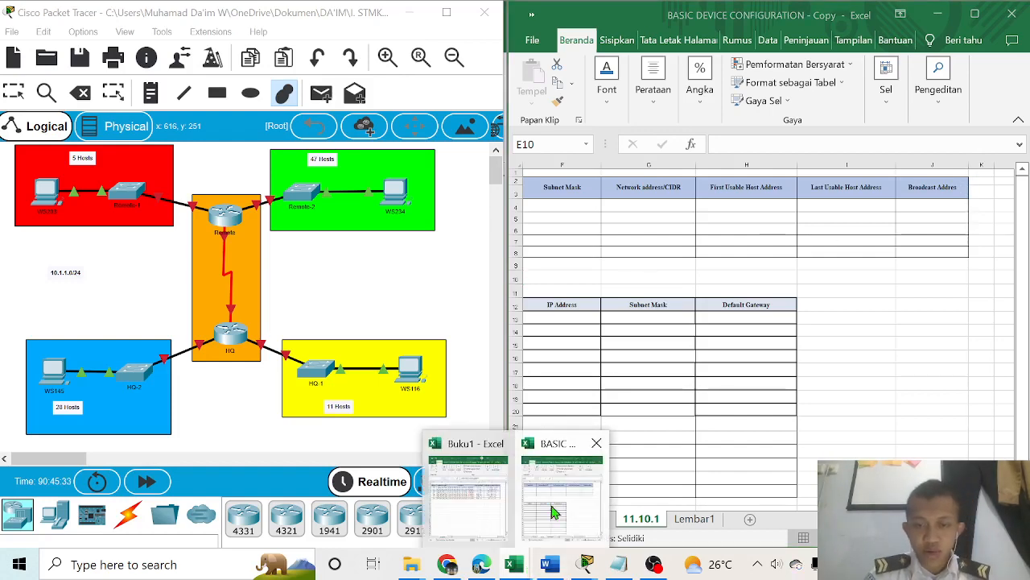
click(482, 521)
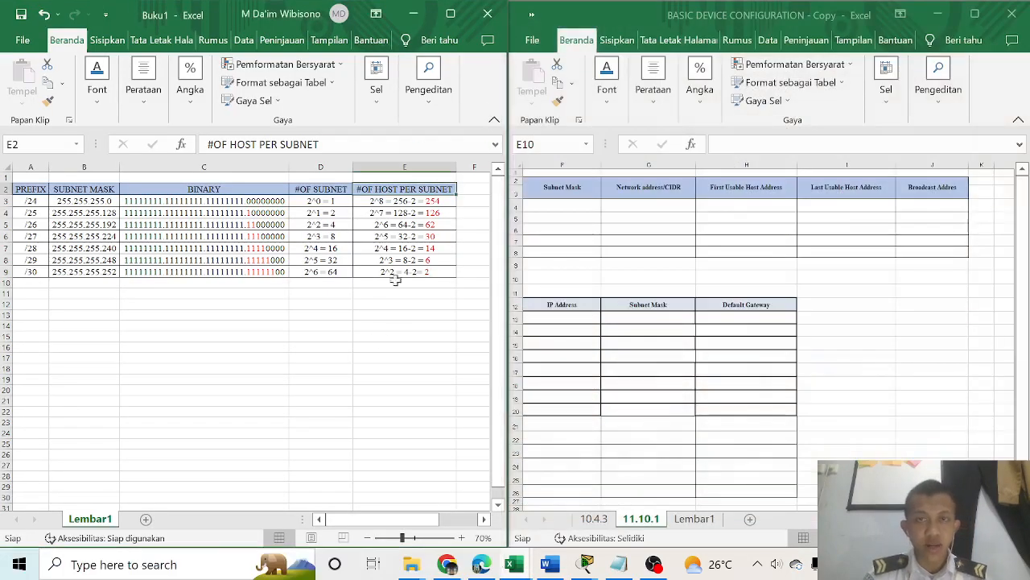
click(320, 377)
click(180, 334)
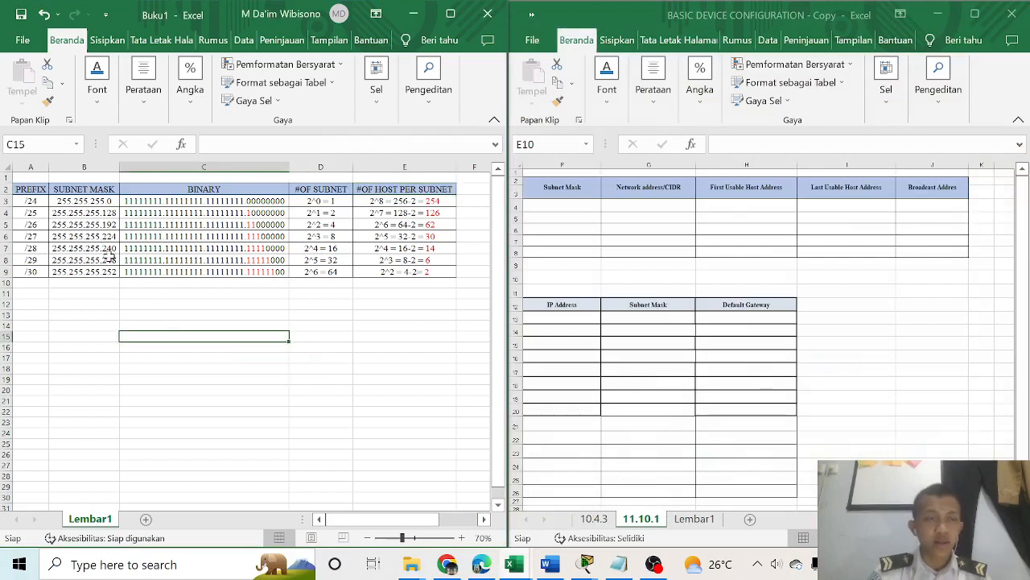
click(30, 190)
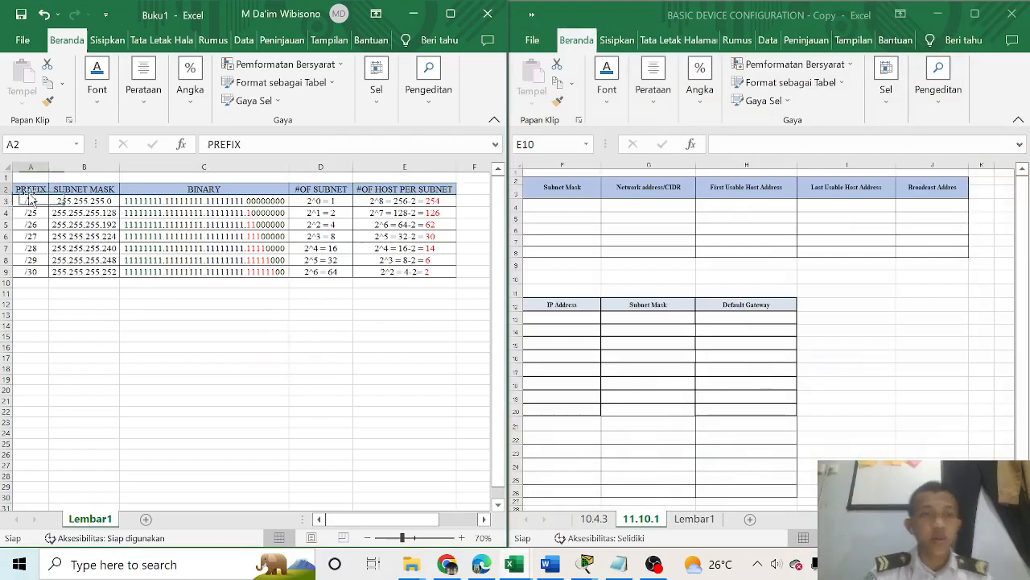
click(303, 354)
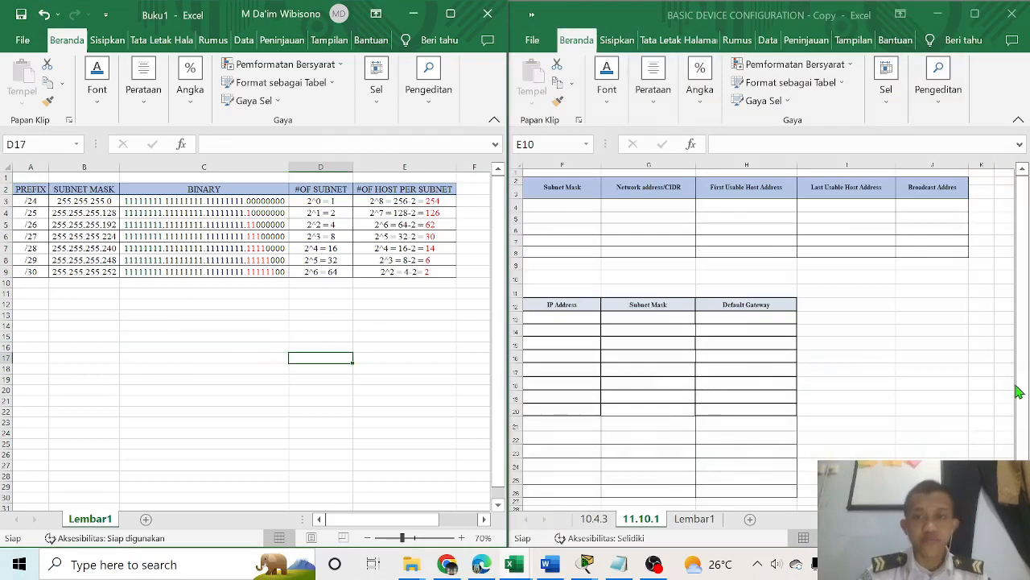
Compare Remote-2's required host count in E4 with the hosts-per-subnet column of the Buku1 reference table
click(829, 519)
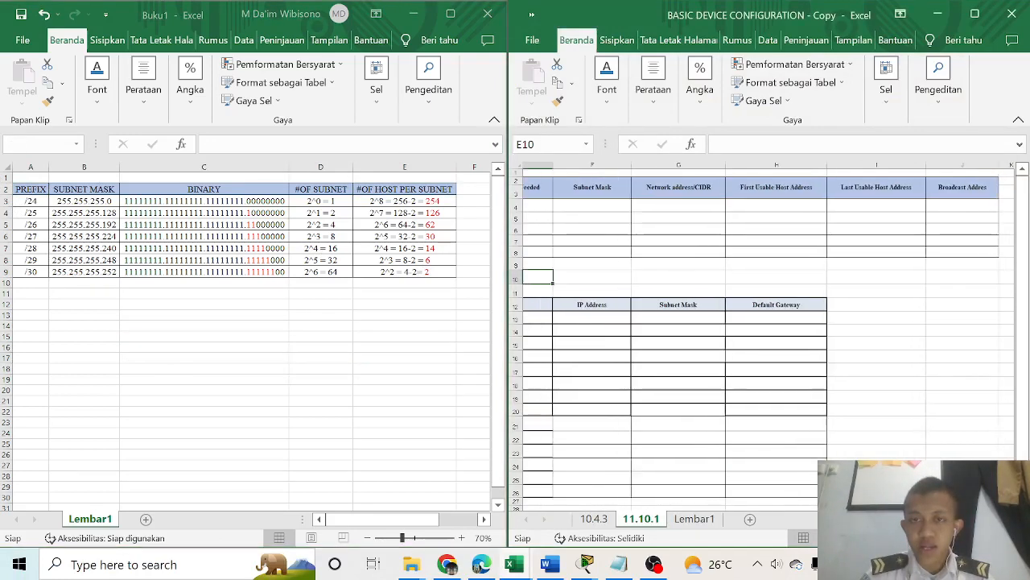
scroll(701, 353, left, 5)
scroll(701, 353, right, 3)
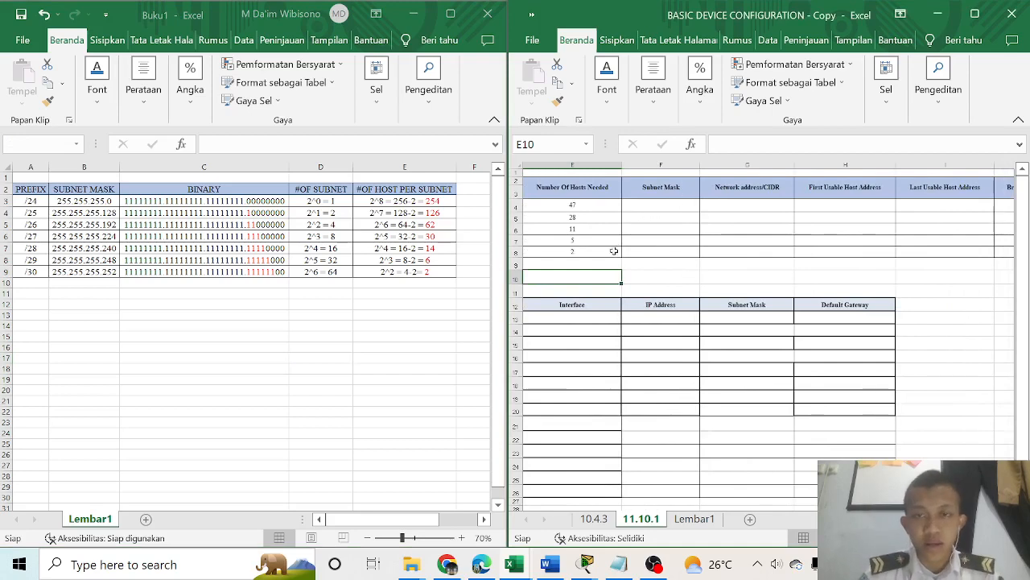
click(591, 204)
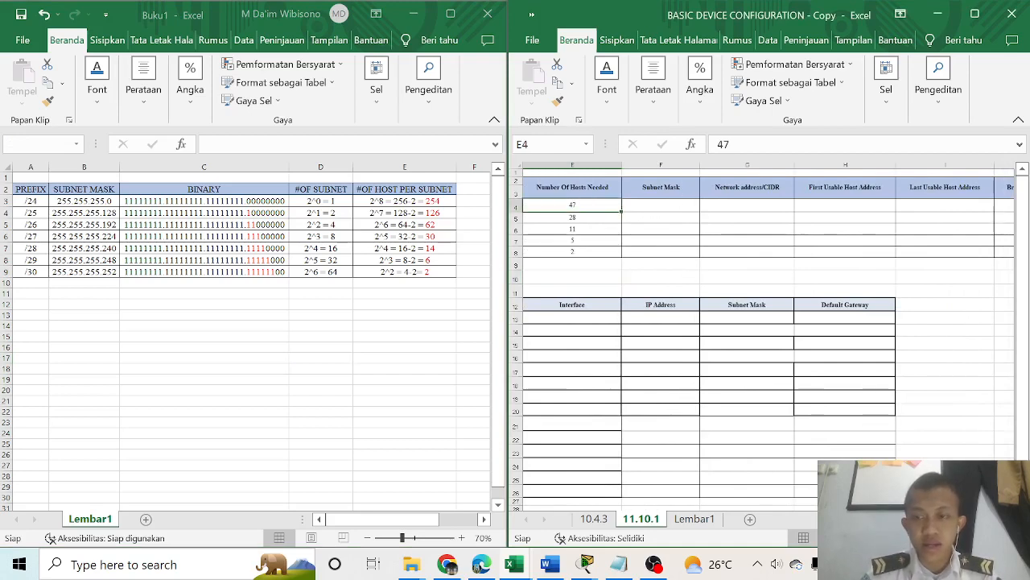
scroll(769, 334, left, 3)
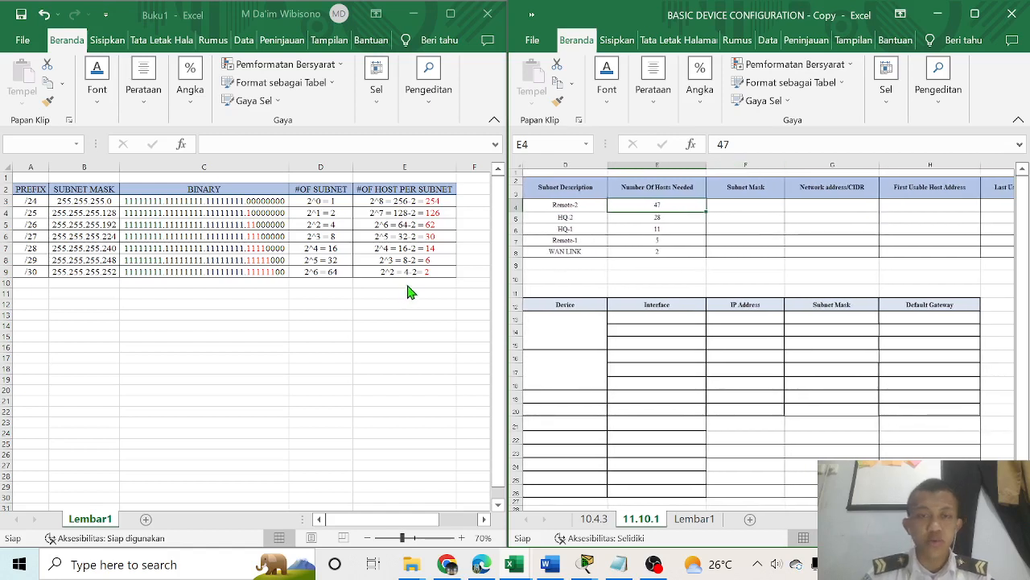
click(421, 195)
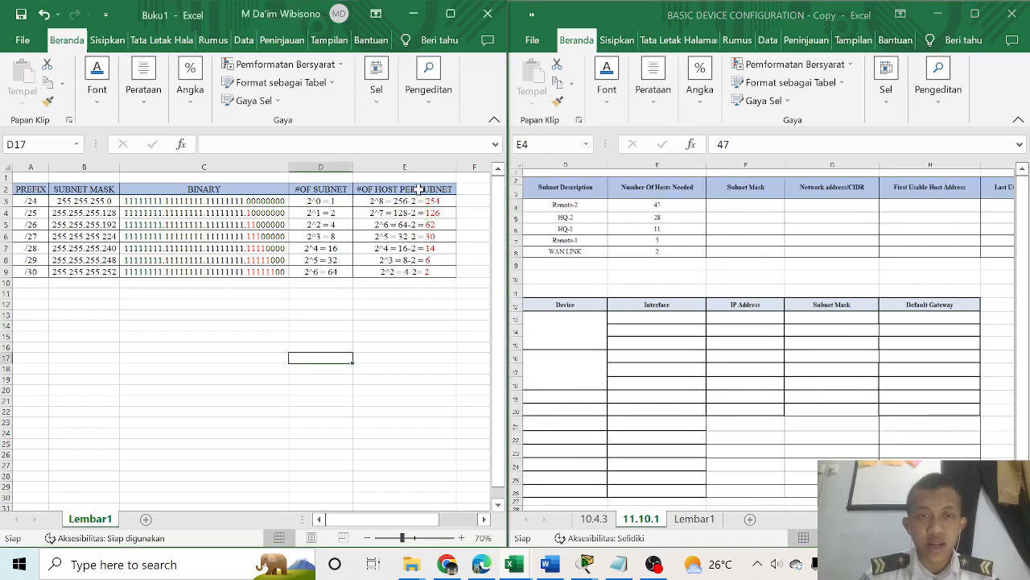
click(422, 196)
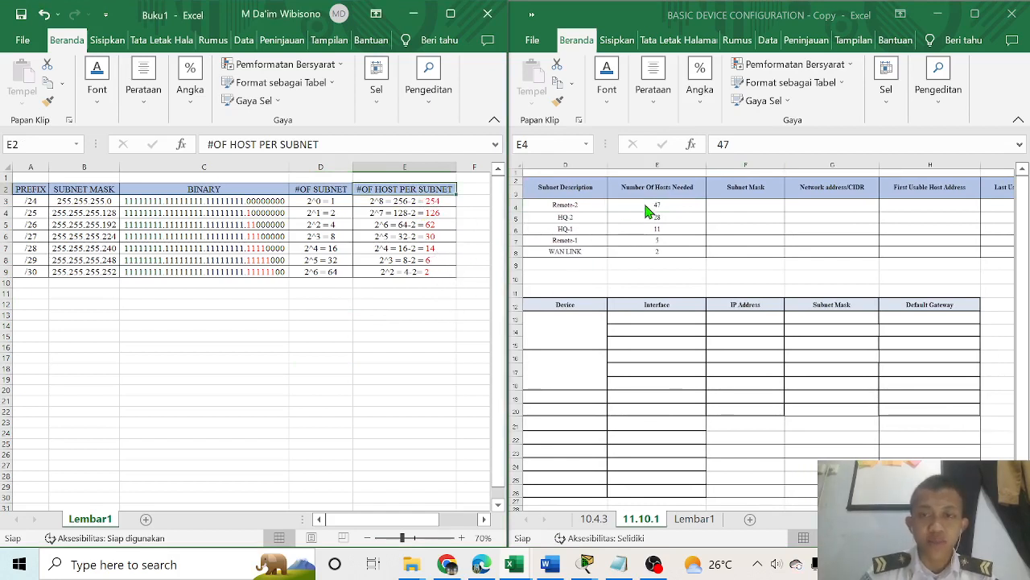
click(435, 235)
click(435, 225)
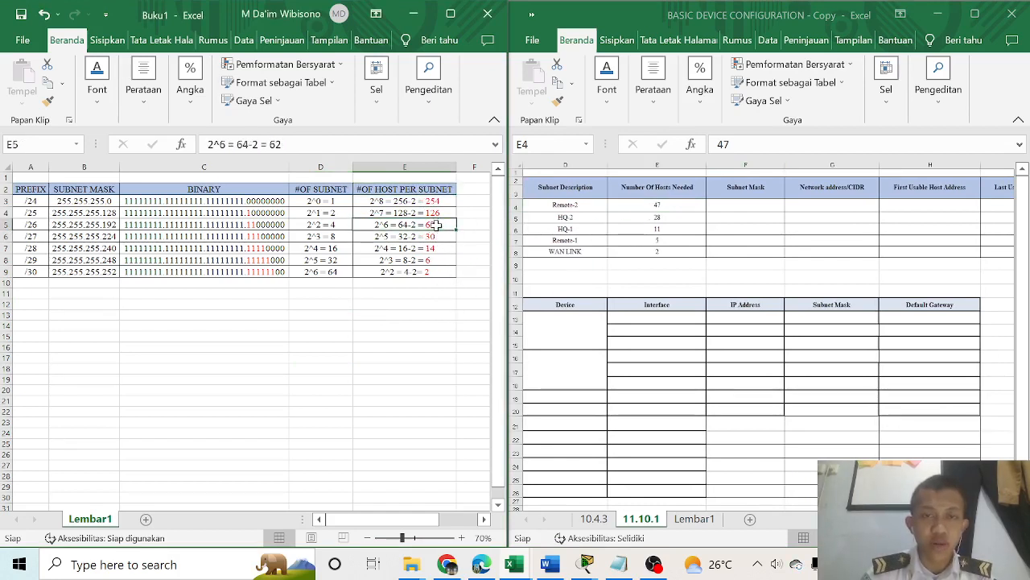
drag(435, 224, 433, 236)
click(443, 325)
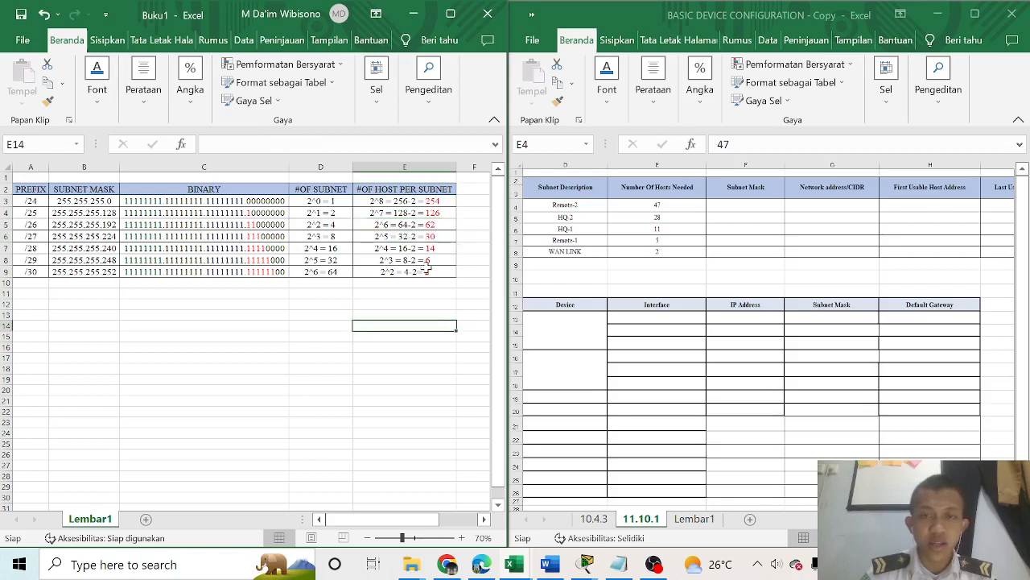
click(445, 224)
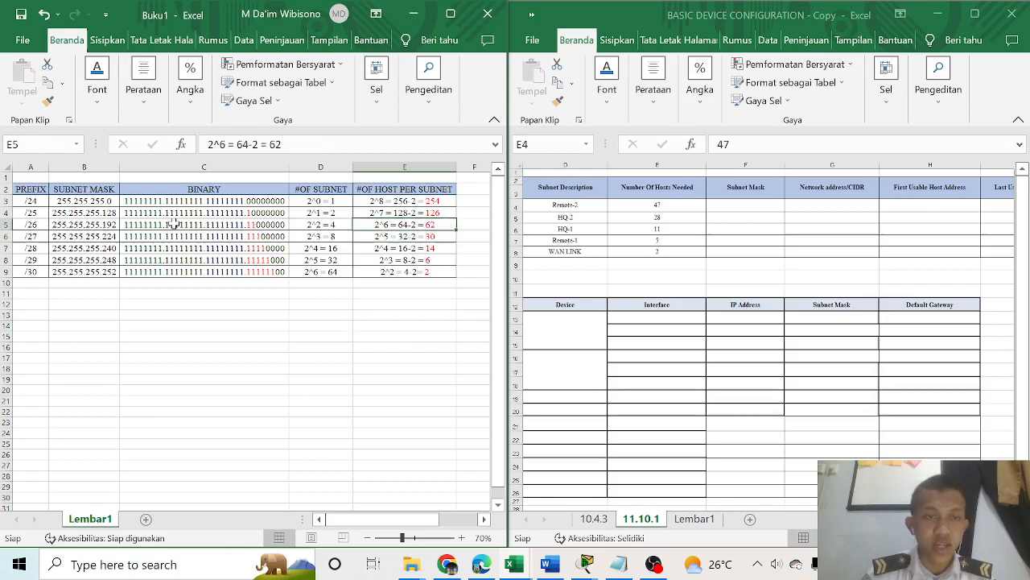
Copy the /26 mask 255.255.255.192 from B5 of Buku1 into Remote-2's Subnet Mask cell F4
click(111, 226)
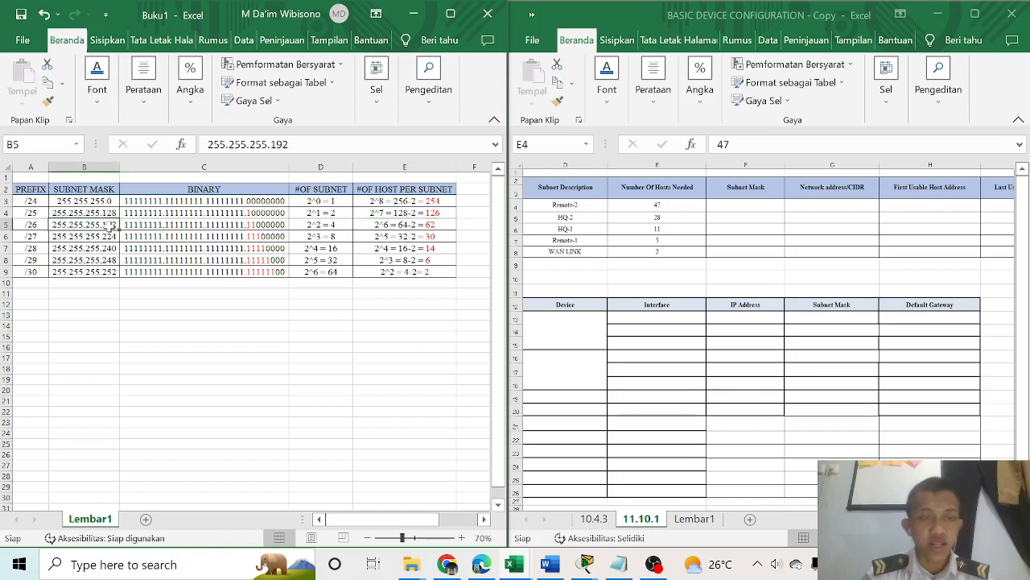
key(ctrl+c)
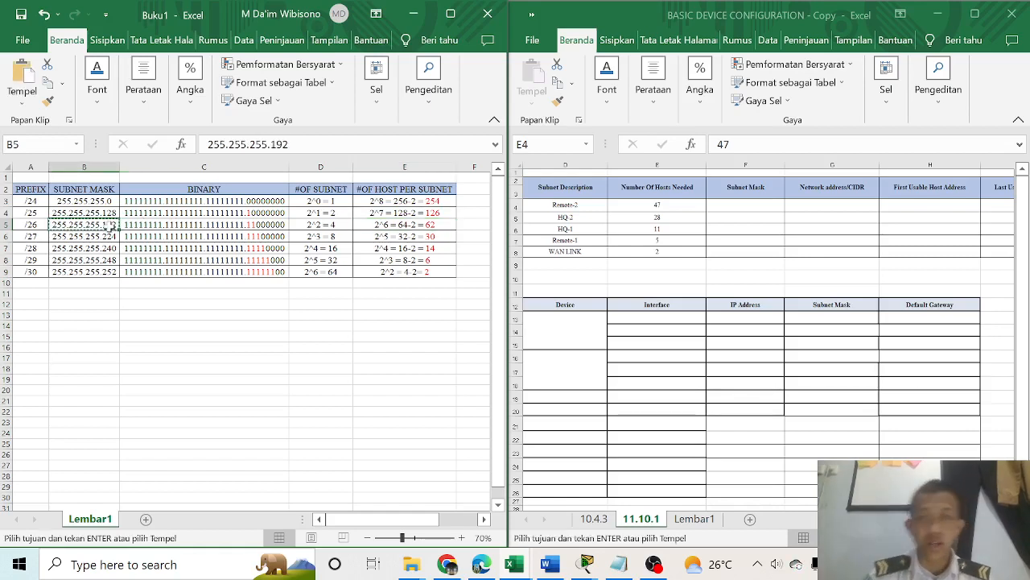
click(728, 204)
key(ctrl+v)
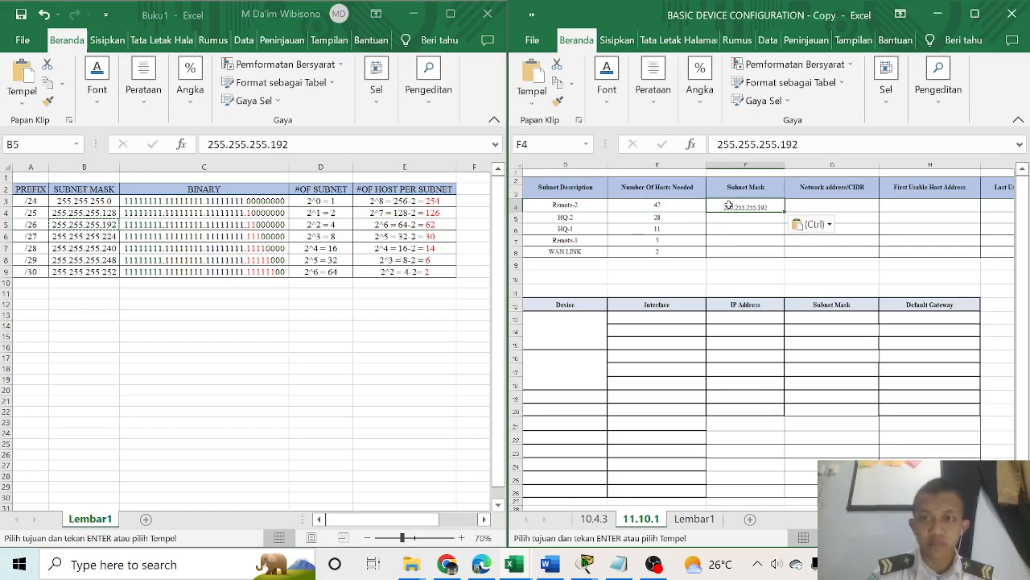
click(775, 266)
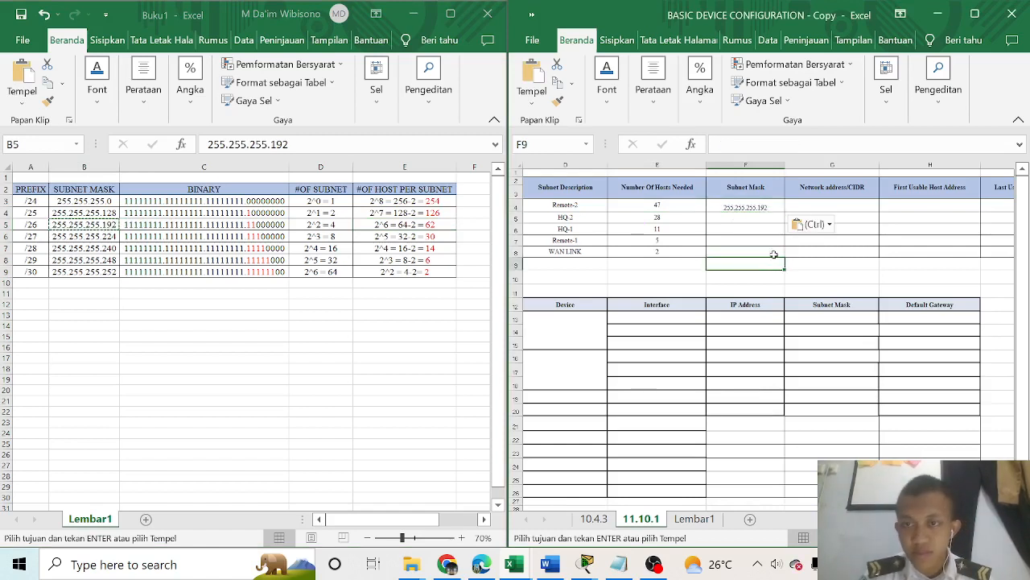
Review the Remote-2 row's description, number of hosts needed and subnet mask in the subnet table
click(683, 218)
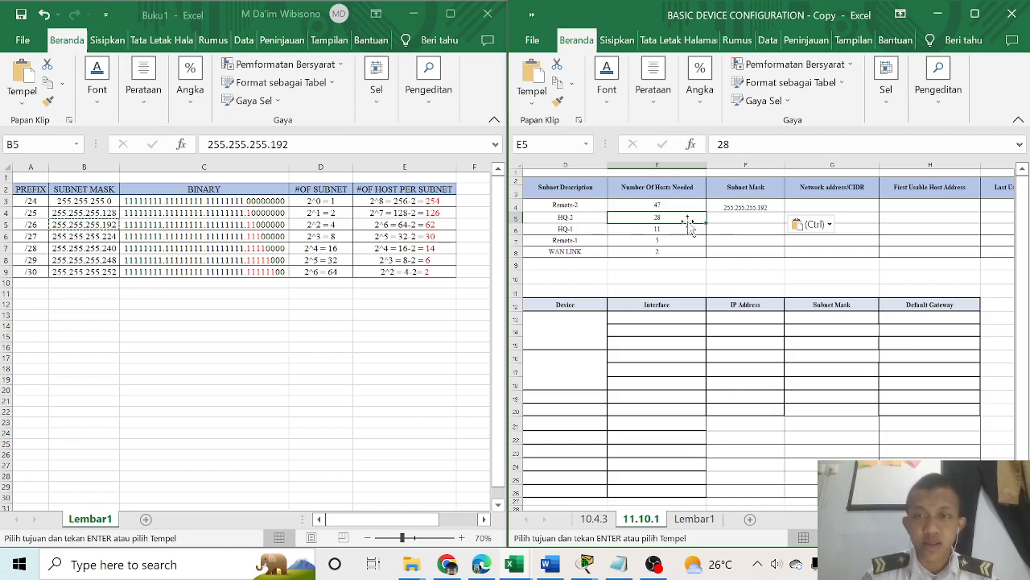
click(728, 207)
click(592, 210)
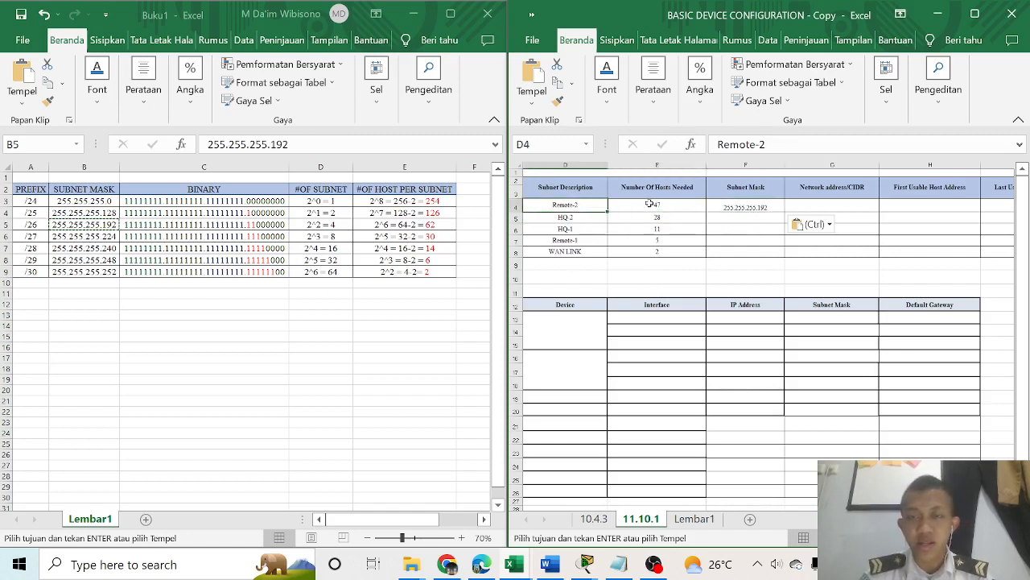
click(649, 206)
click(753, 206)
click(584, 211)
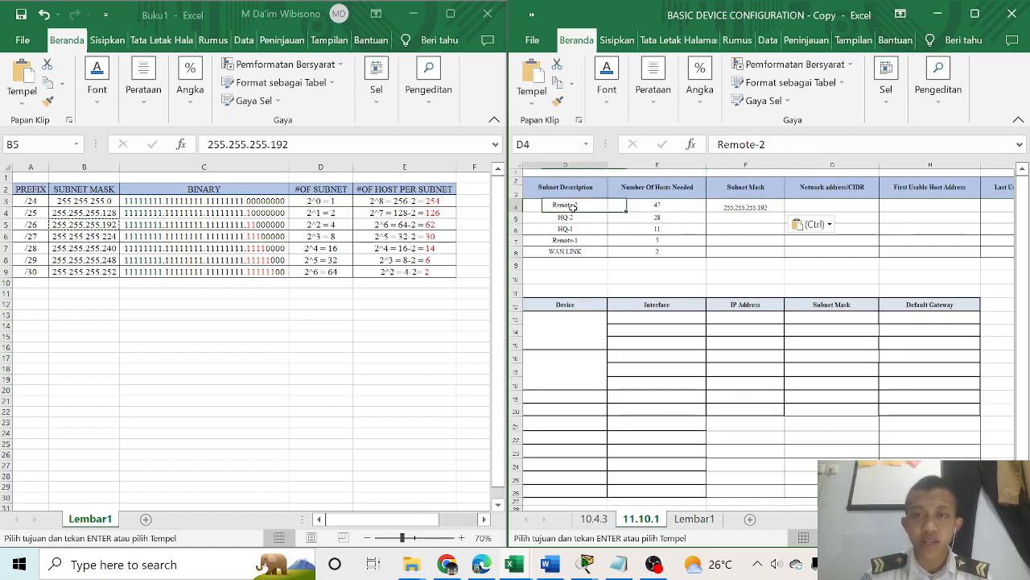
click(652, 206)
click(734, 207)
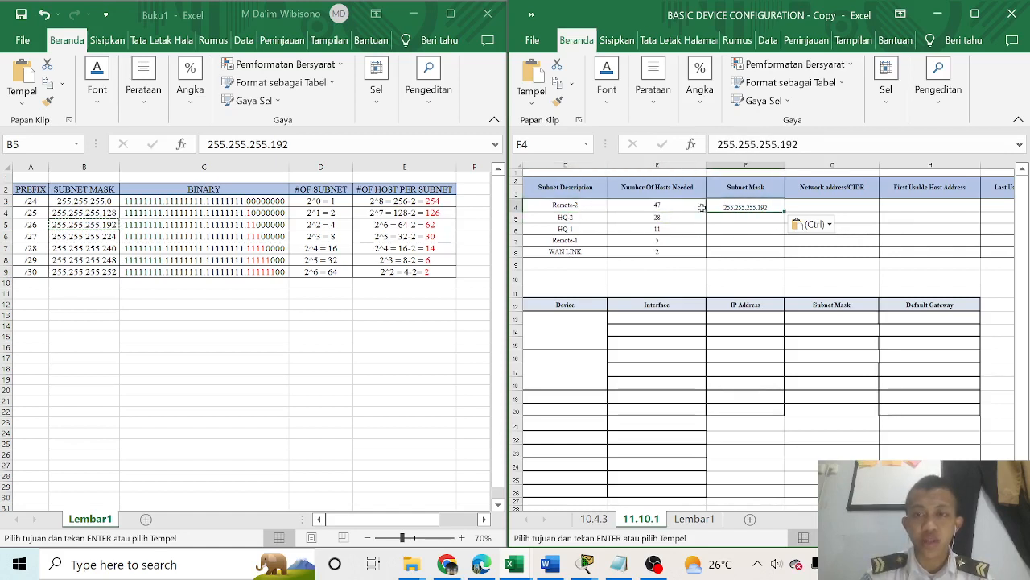
click(804, 206)
click(755, 207)
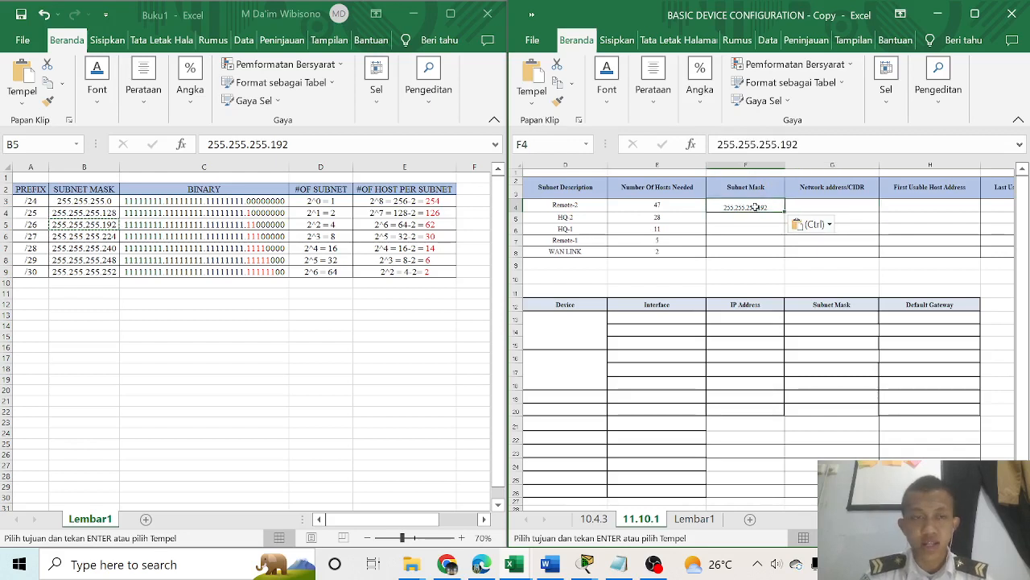
Select Remote-2's Network address/CIDR cell G4 and switch to the Packet Tracer topology to check the base network address
click(825, 210)
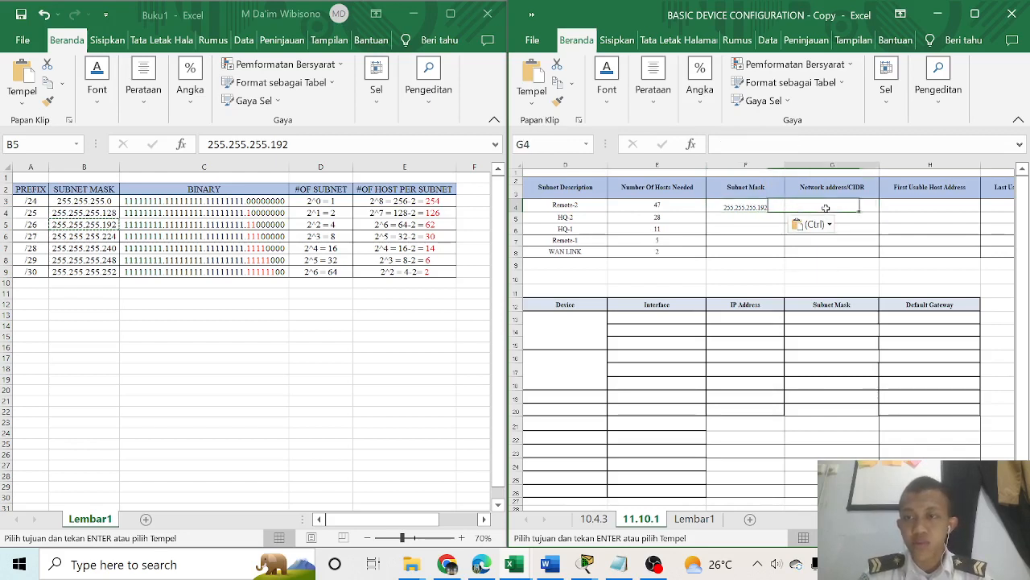
scroll(784, 207, right, 1)
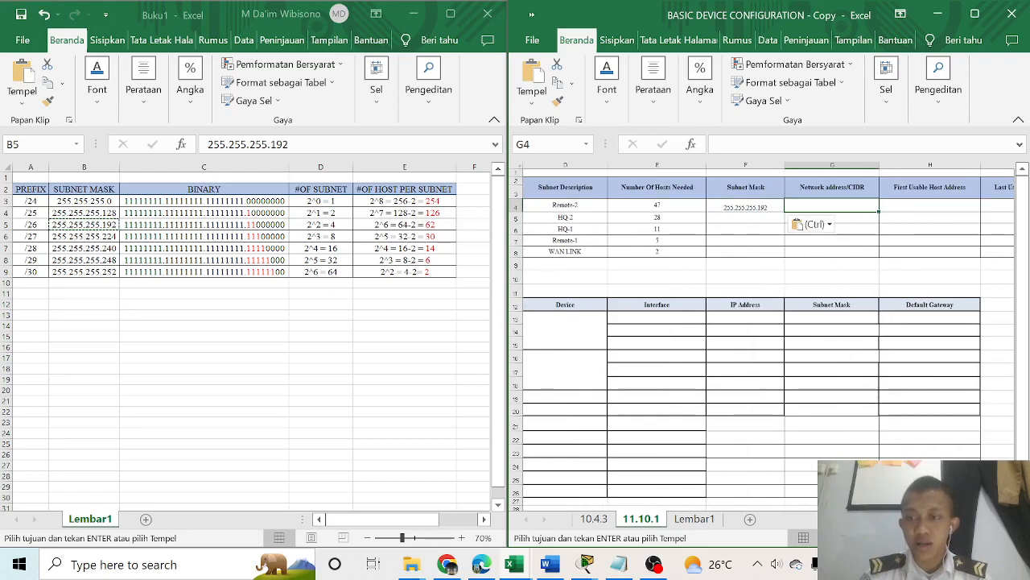
scroll(783, 207, up, 1)
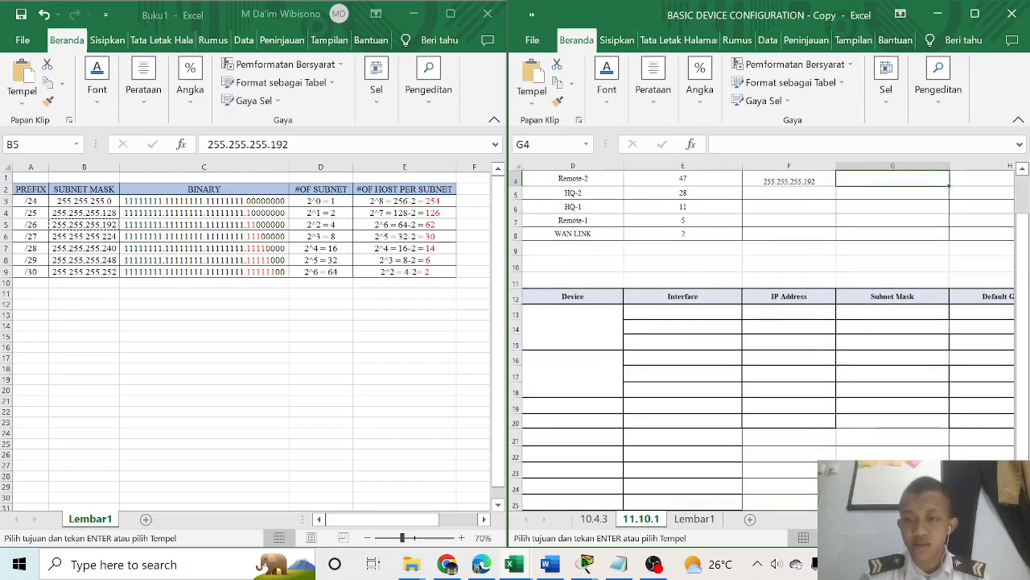
scroll(699, 218, down, 1)
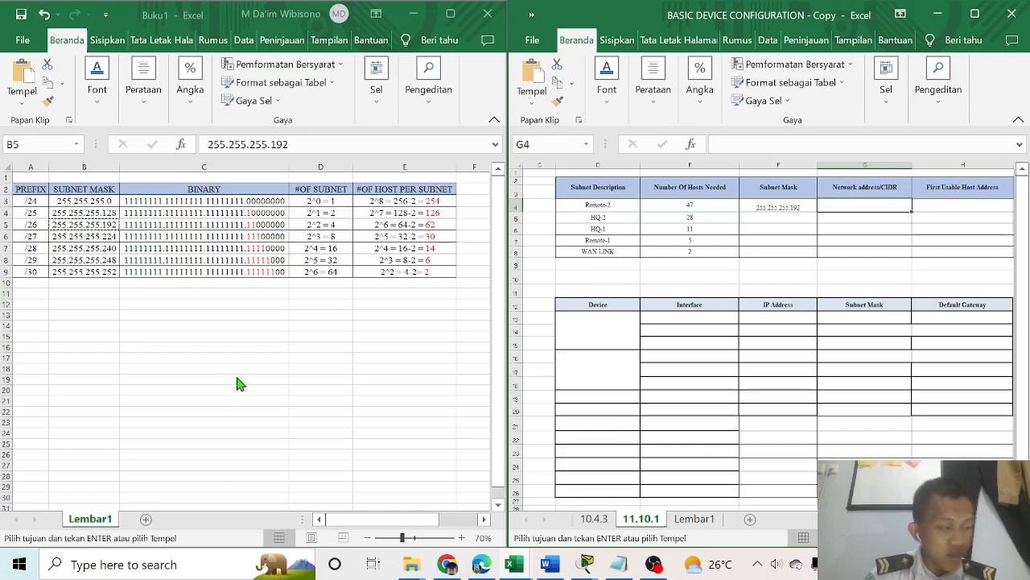
mouse_move(582, 559)
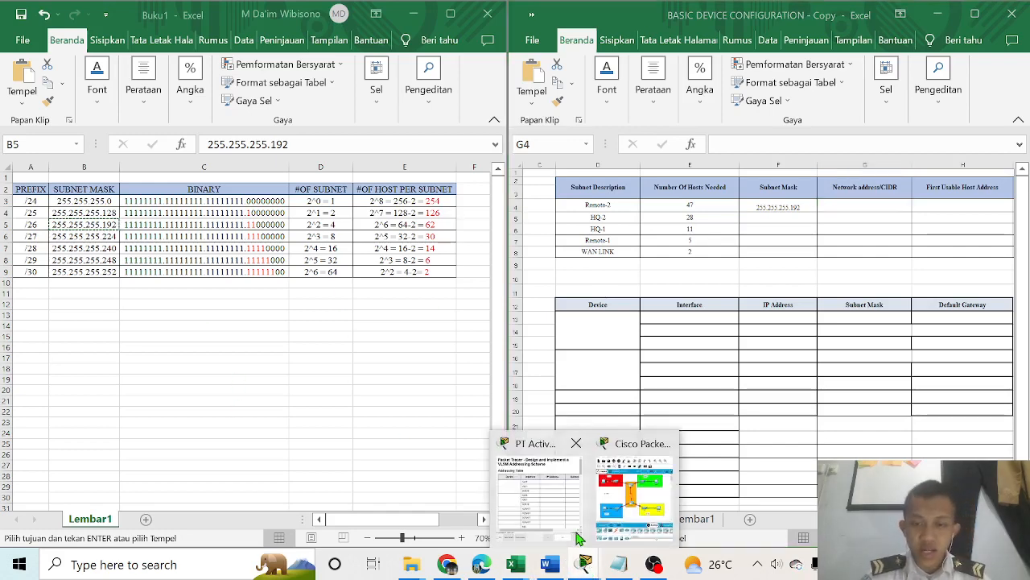
click(622, 519)
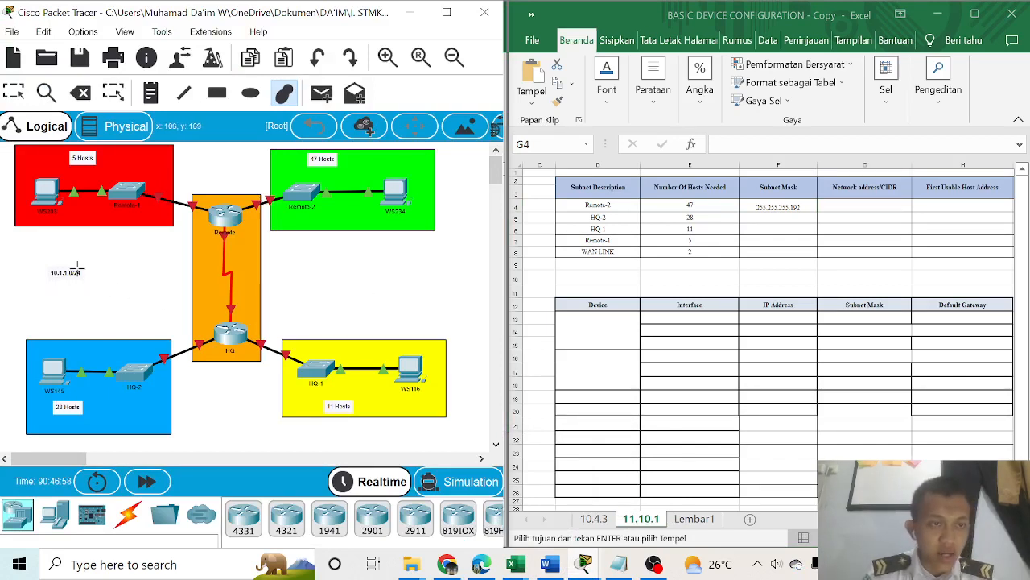
Enter 10.1.1.0 as Remote-2's network address in cell G4 of the subnet table
double_click(874, 205)
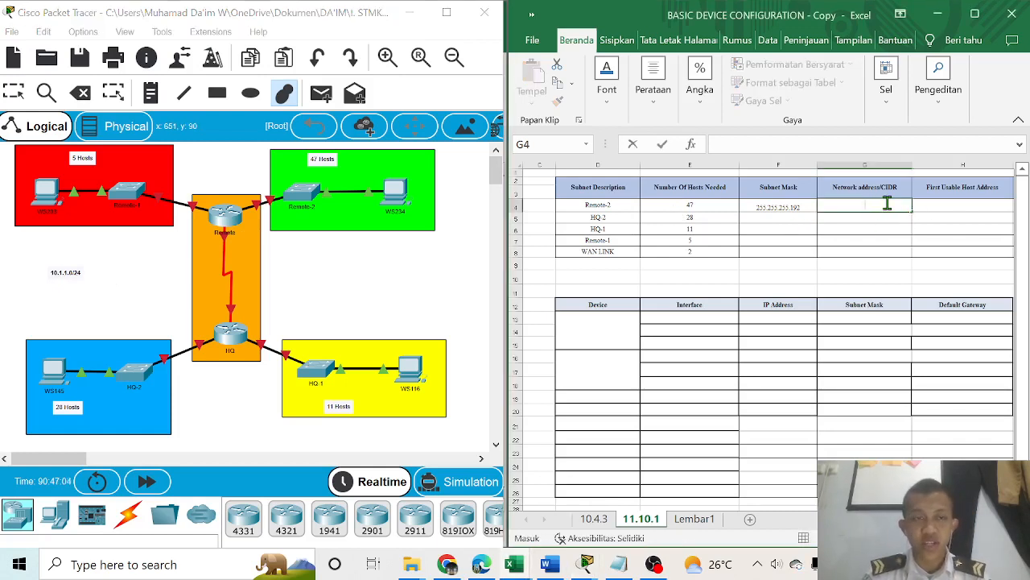
text(10.2.2)
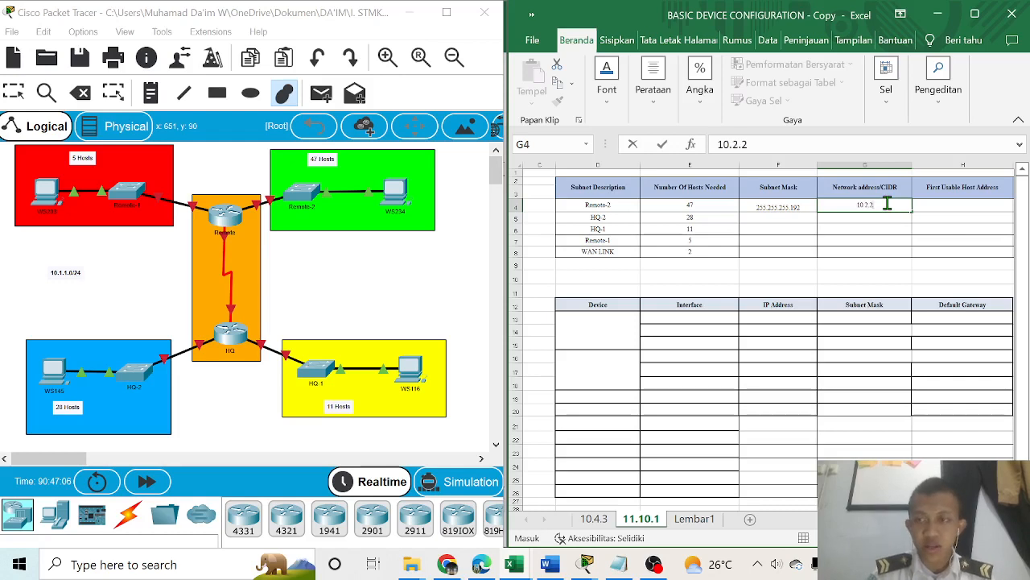
key(BackSpace)
text(1)
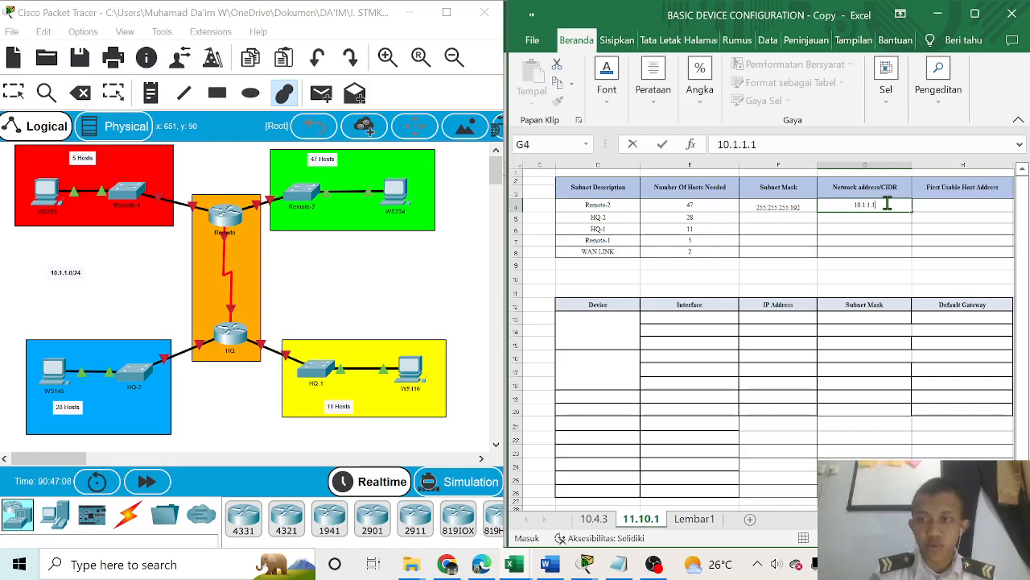
text(.1.0)
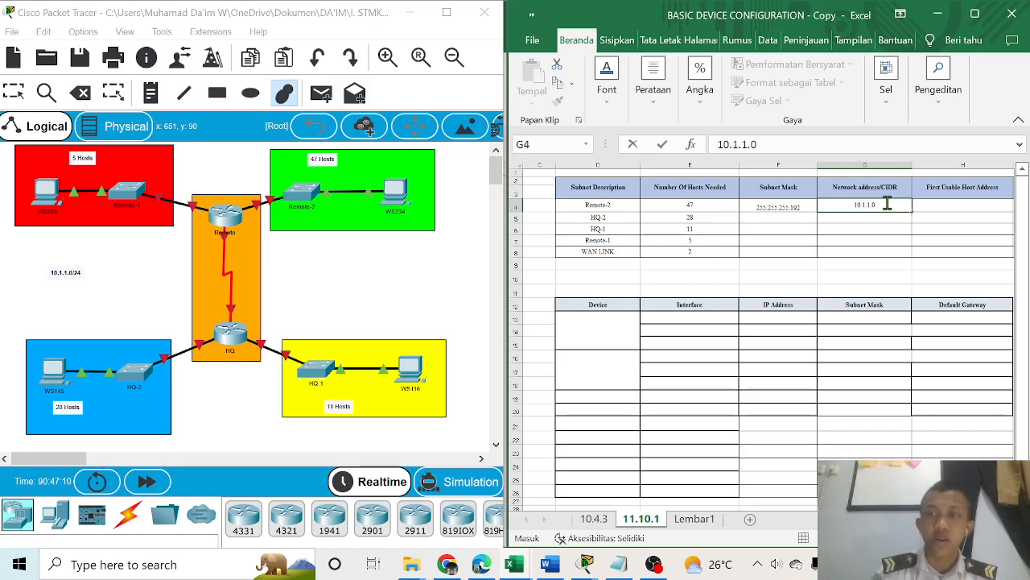
click(936, 208)
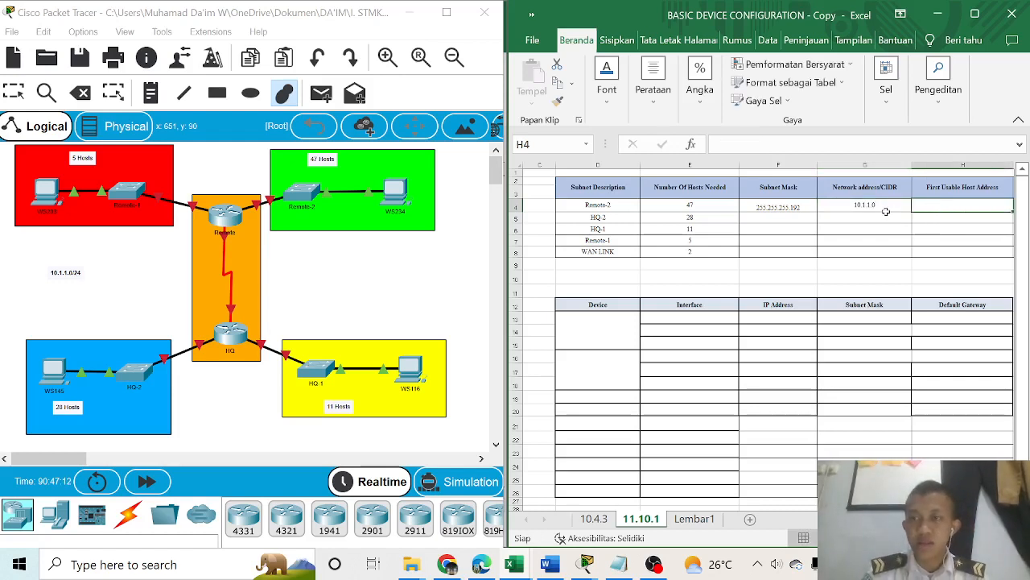
click(864, 206)
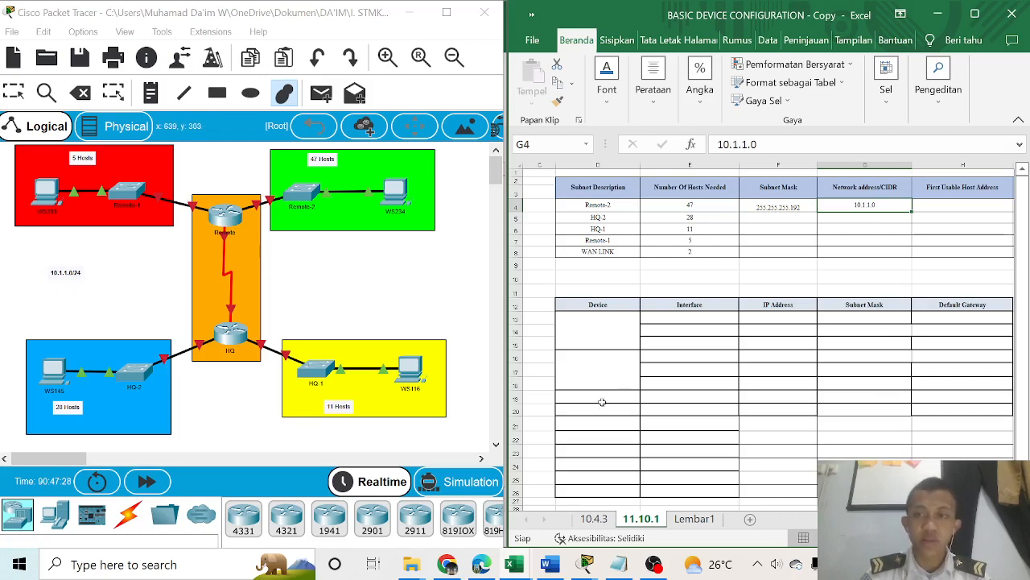
Enter 10.1.1.1 as Remote-2's first usable host address in cell H4
click(606, 204)
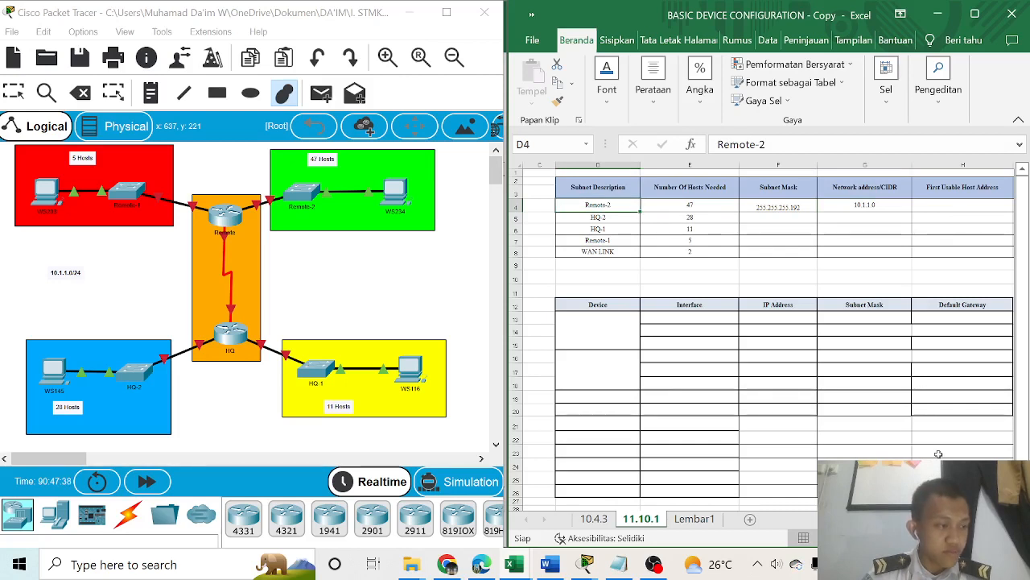
click(975, 207)
text(10)
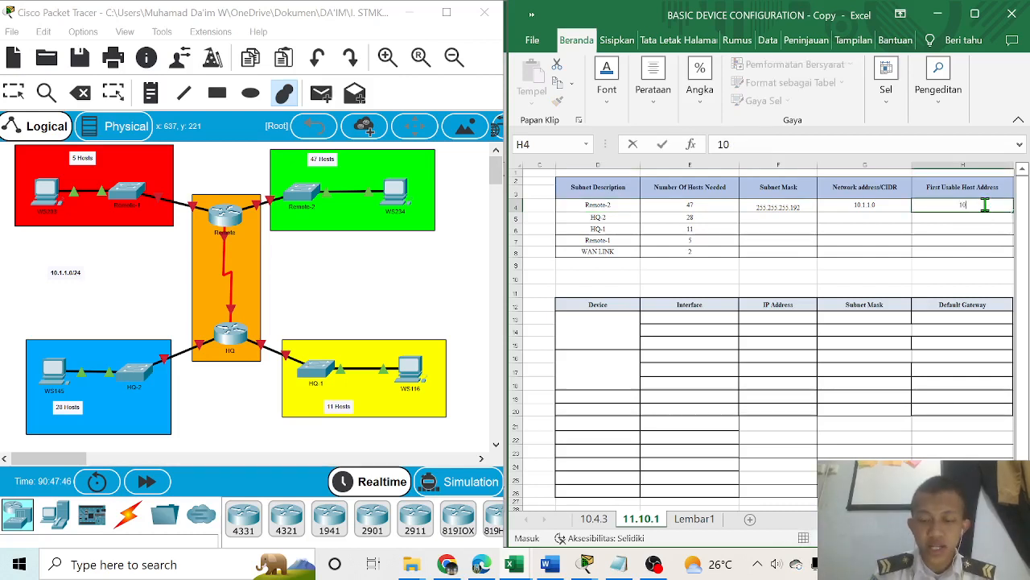
text(.1.1.1)
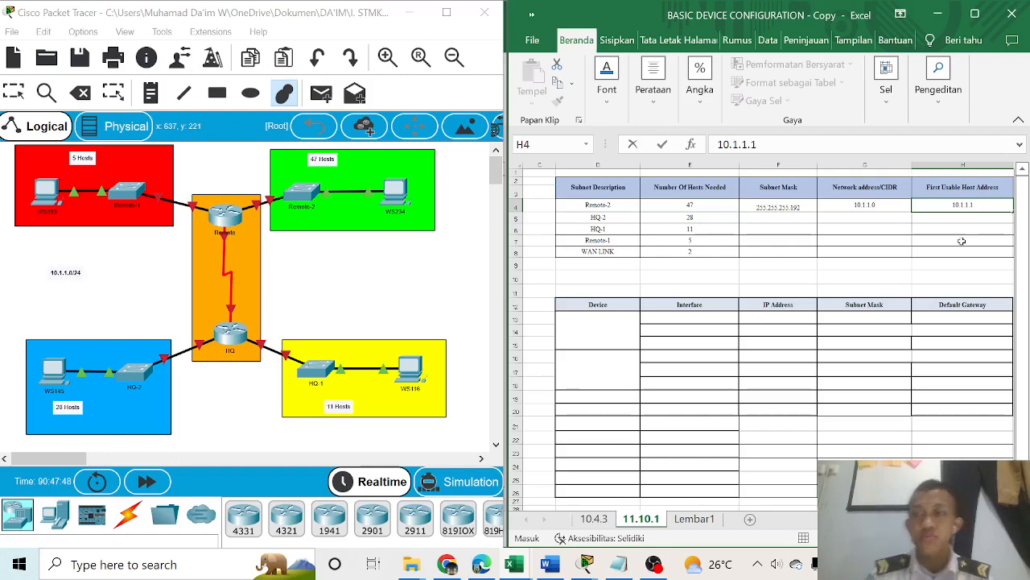
scroll(768, 338, right, 4)
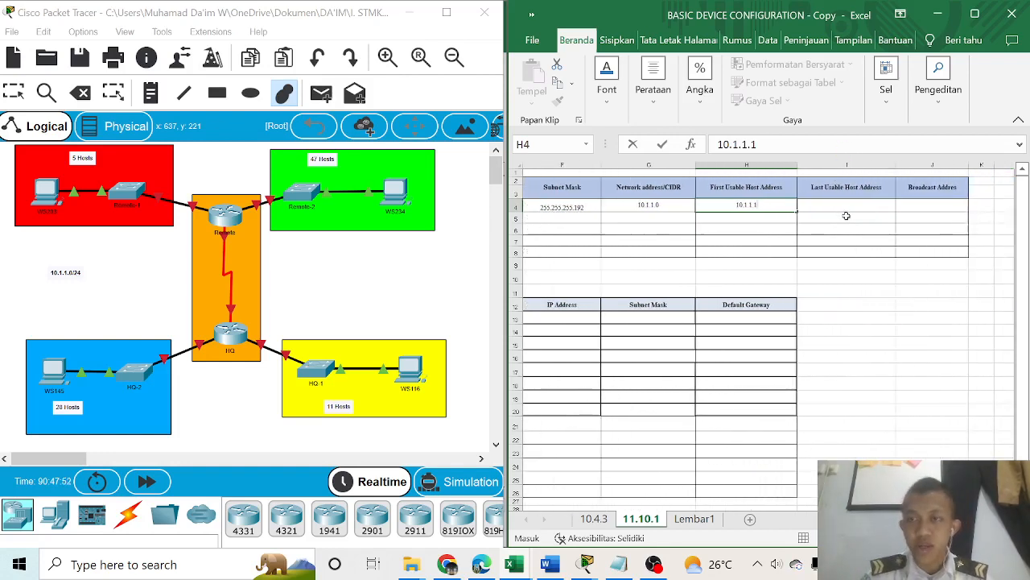
click(912, 202)
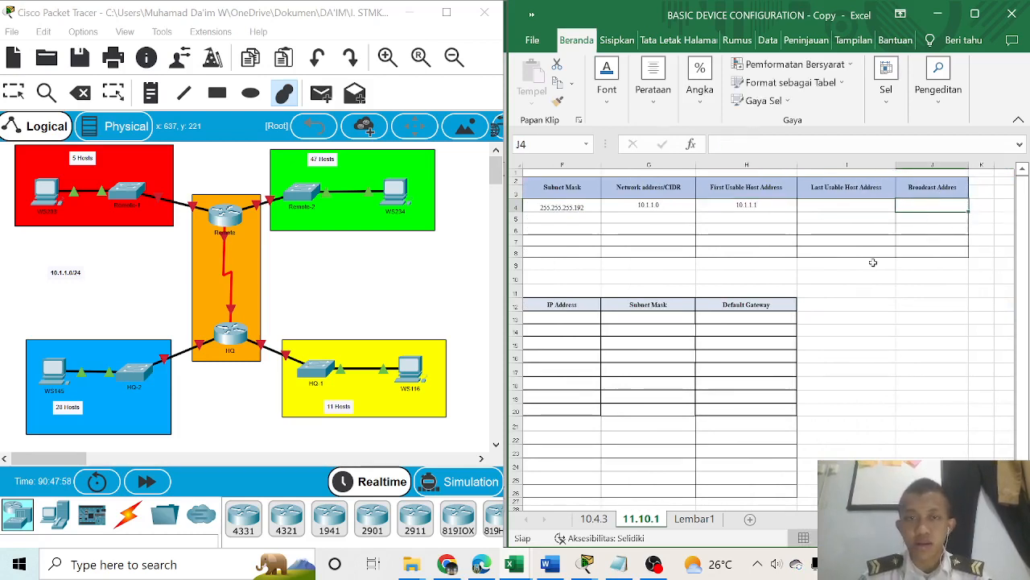
Check the /26 hosts-per-subnet entry in the Buku1 reference table and enter 10.1.1.63 as Remote-2's broadcast address in J4
click(409, 13)
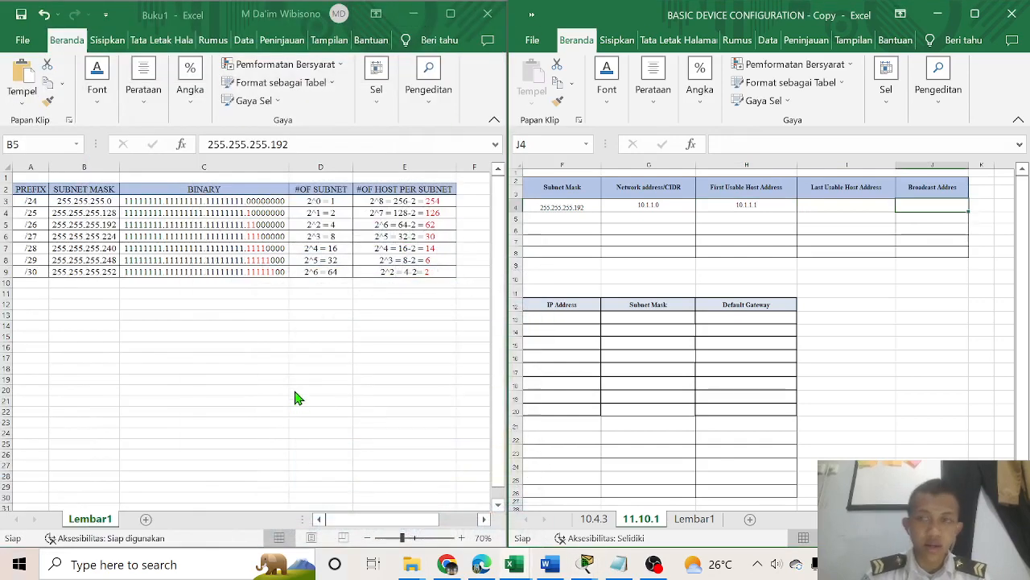
click(255, 315)
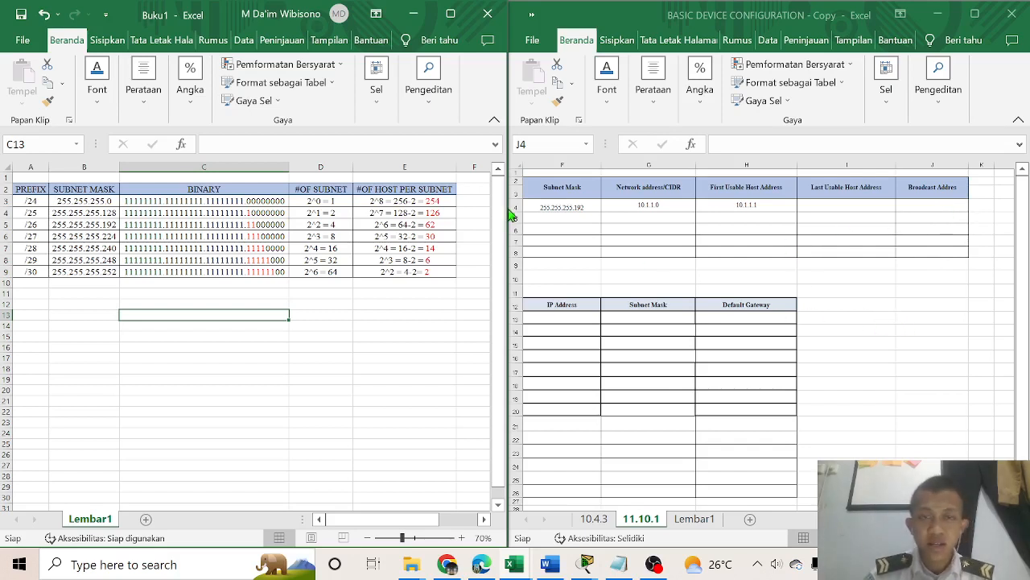
click(422, 190)
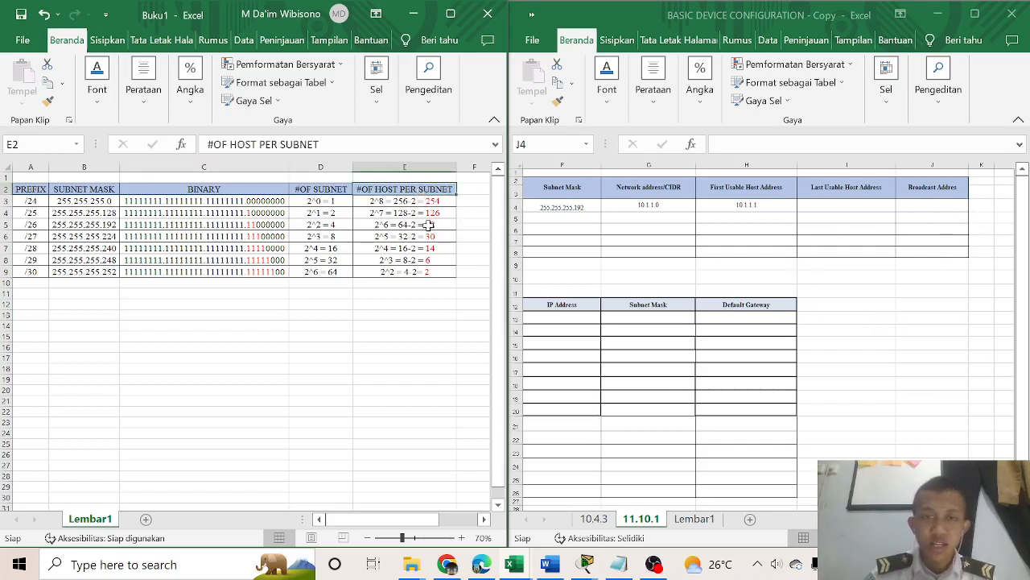
click(425, 224)
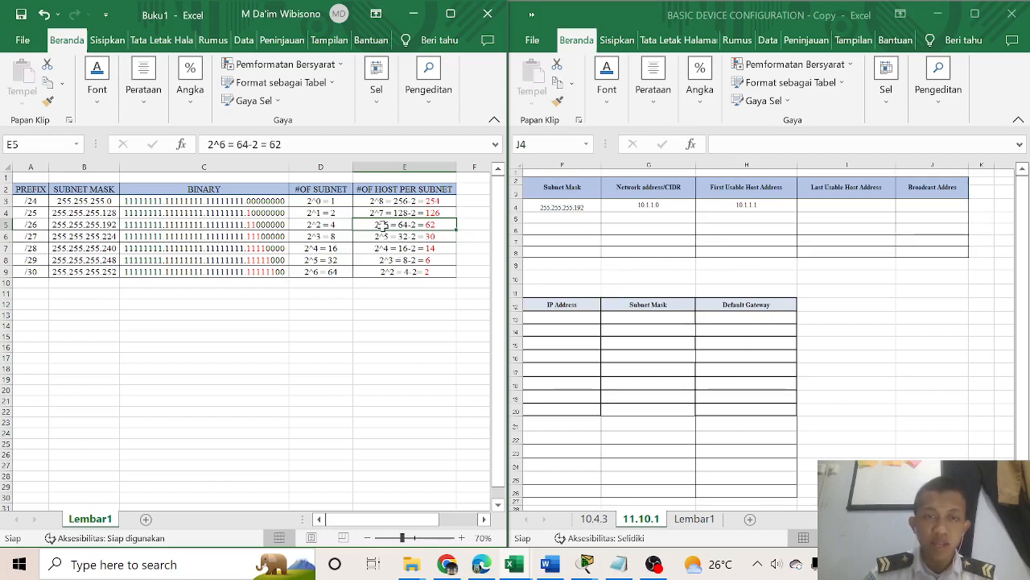
click(930, 203)
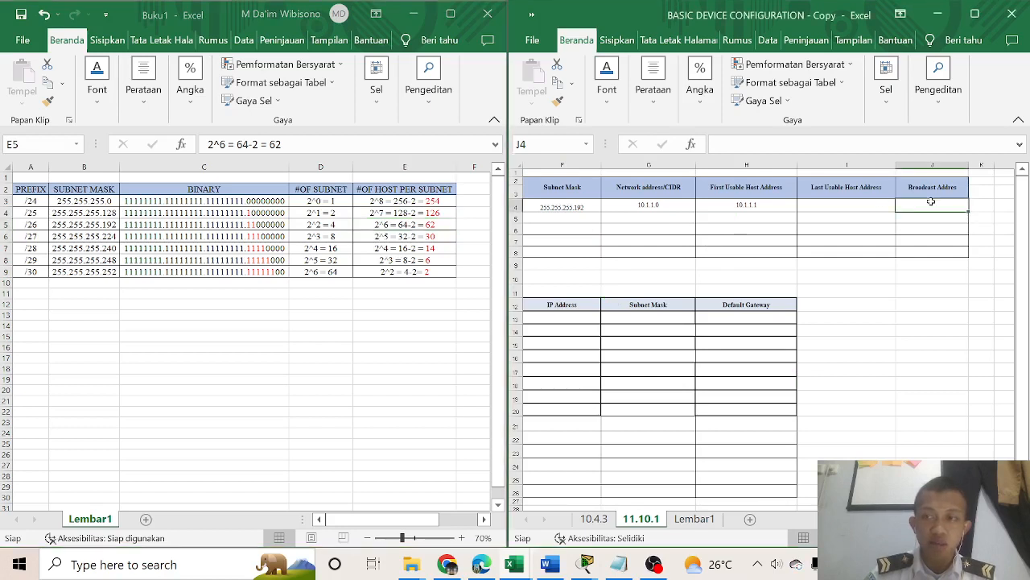
click(427, 226)
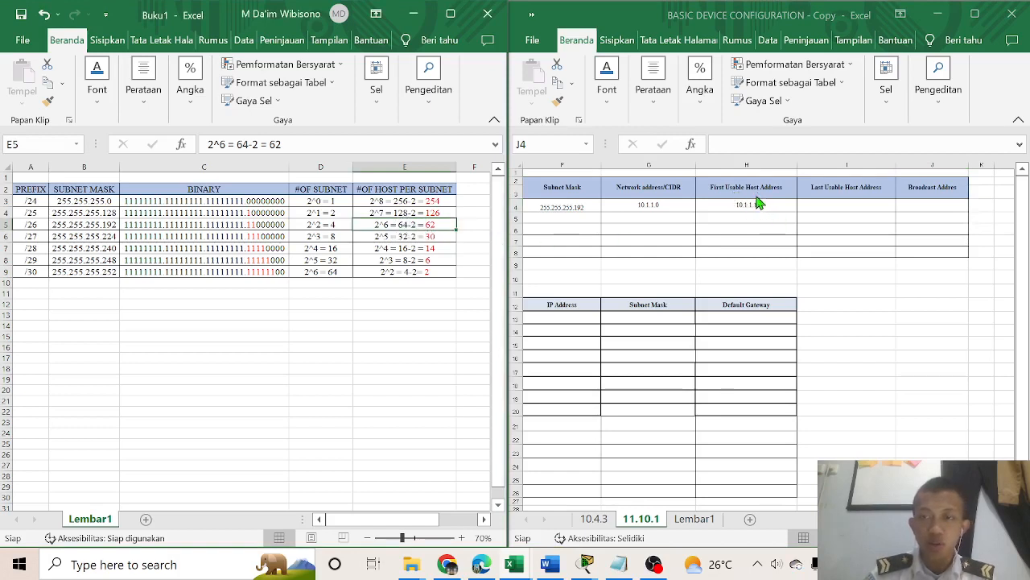
click(917, 205)
double_click(929, 208)
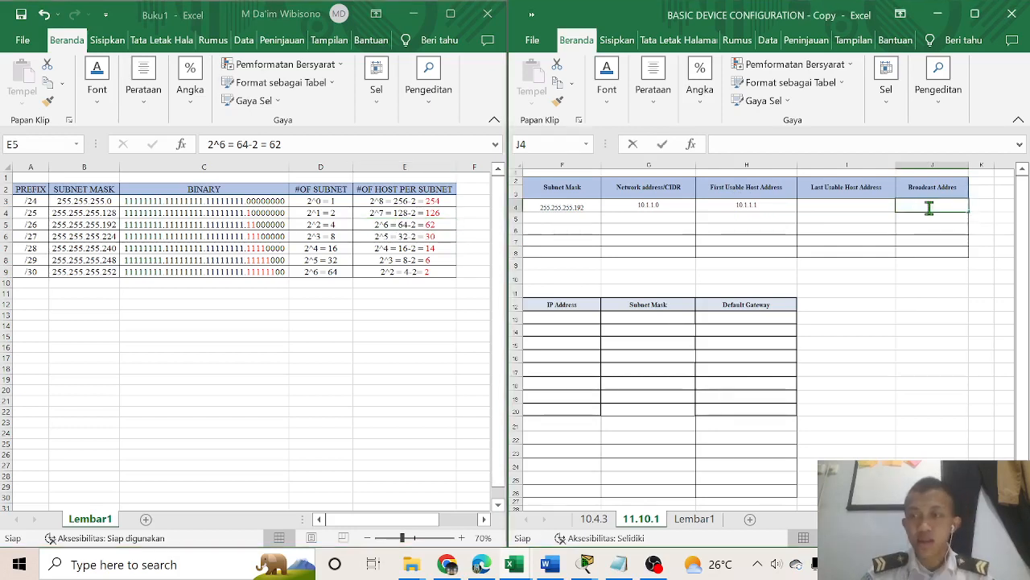
text(10.1.1.63)
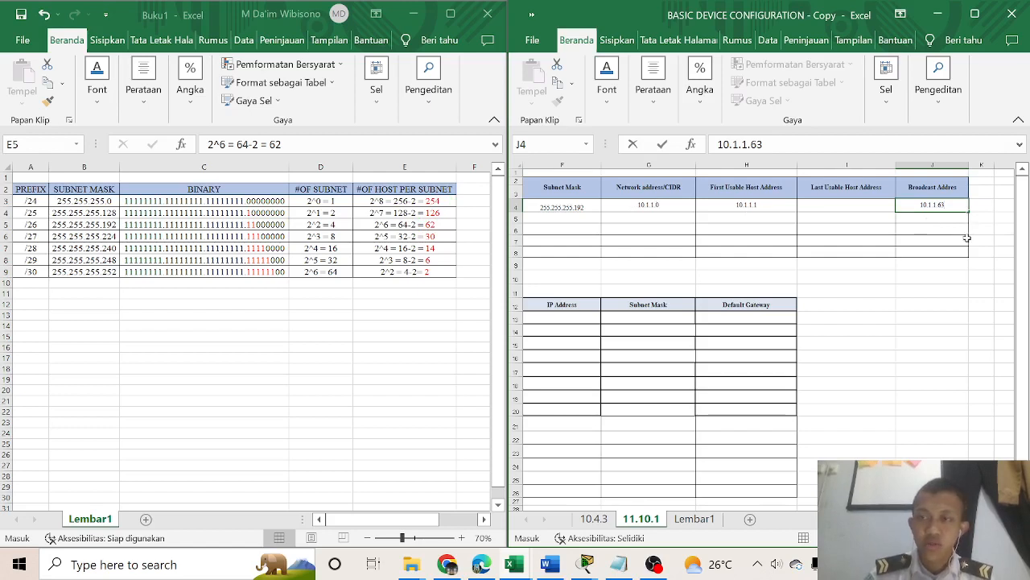
click(929, 282)
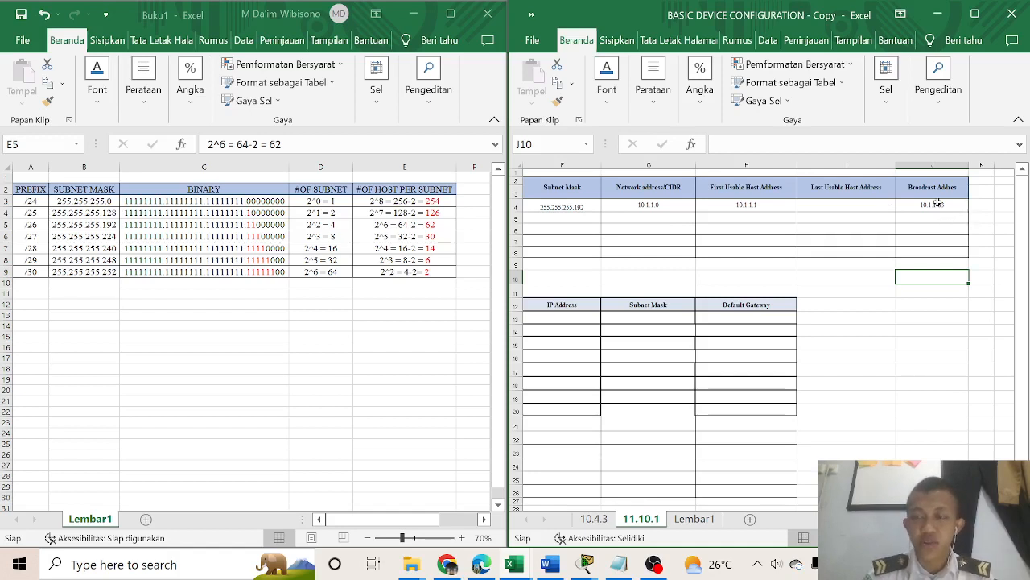
Enter 10.1.1.62 as Remote-2's last usable host address in cell I4
double_click(845, 207)
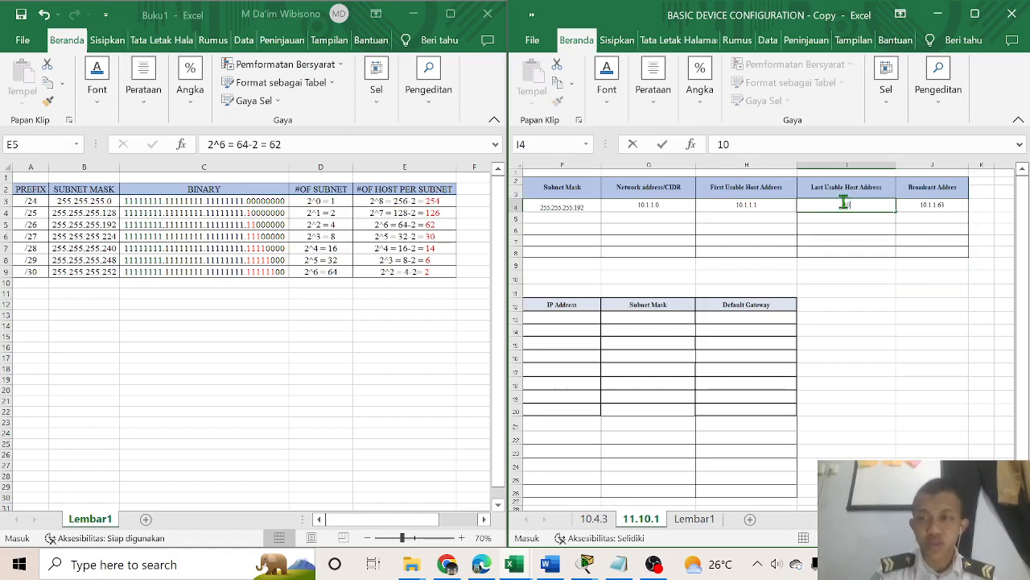
text(10.2)
key(BackSpace)
text(1)
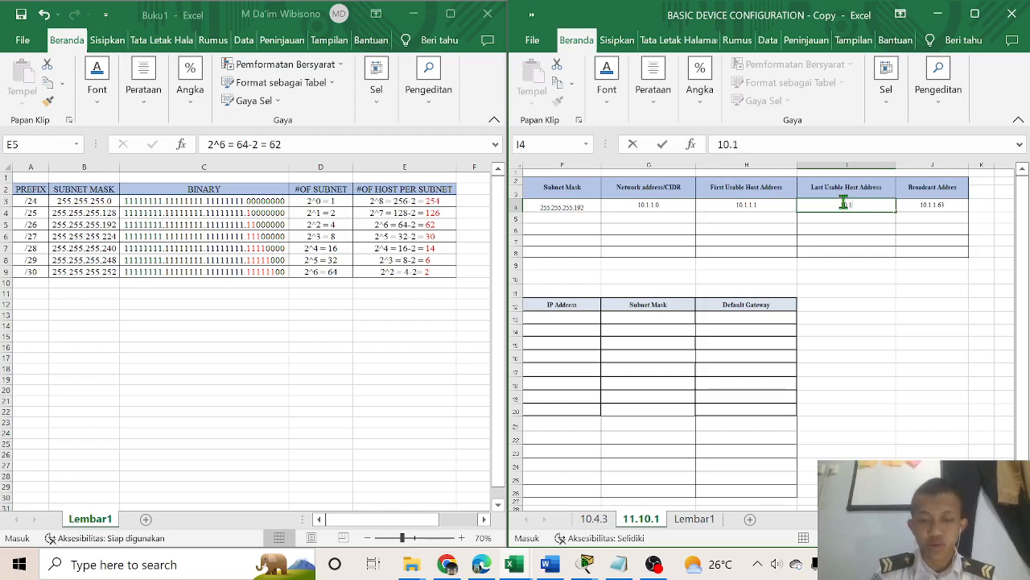
text(.1.)
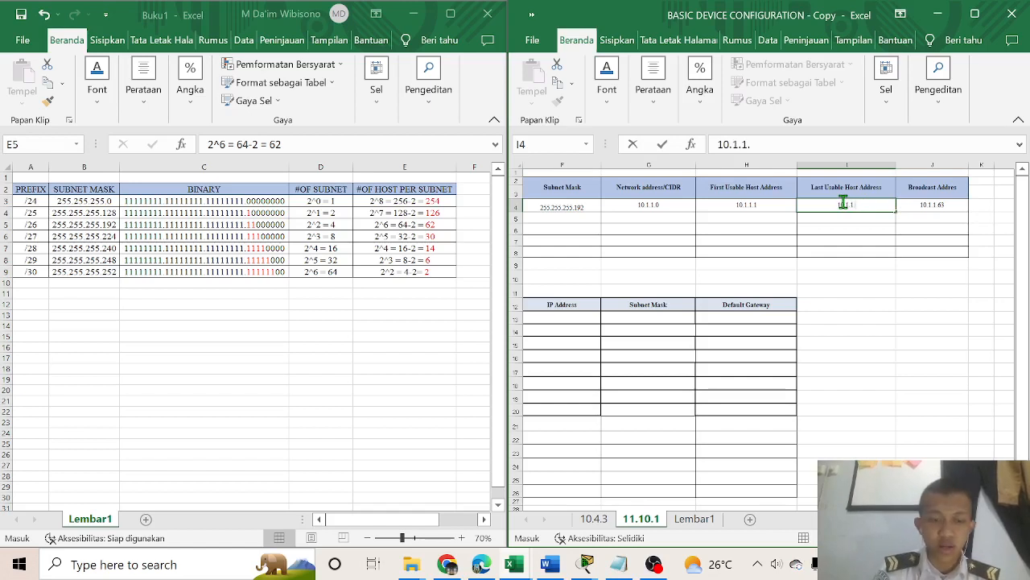
text(62)
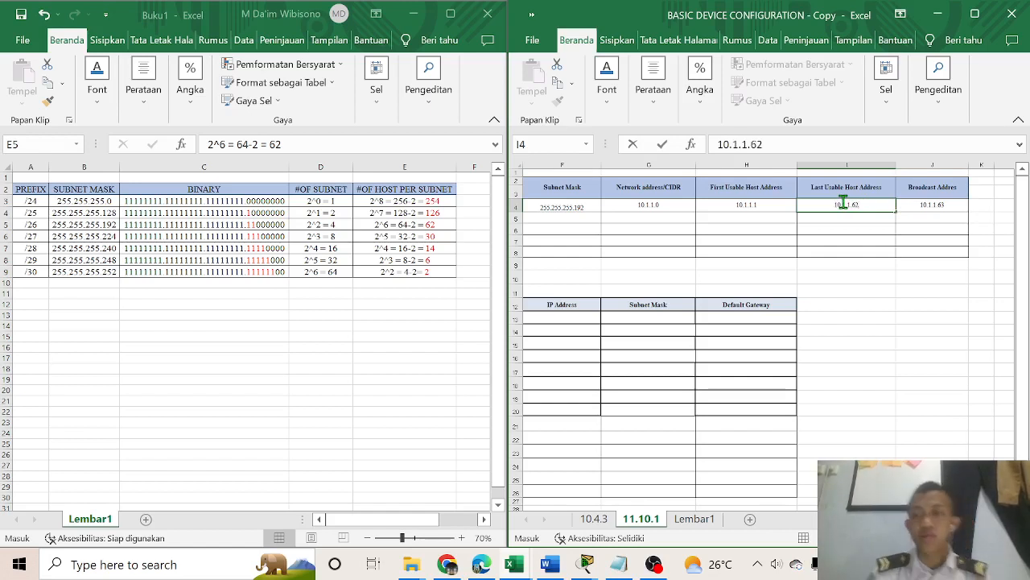
click(927, 207)
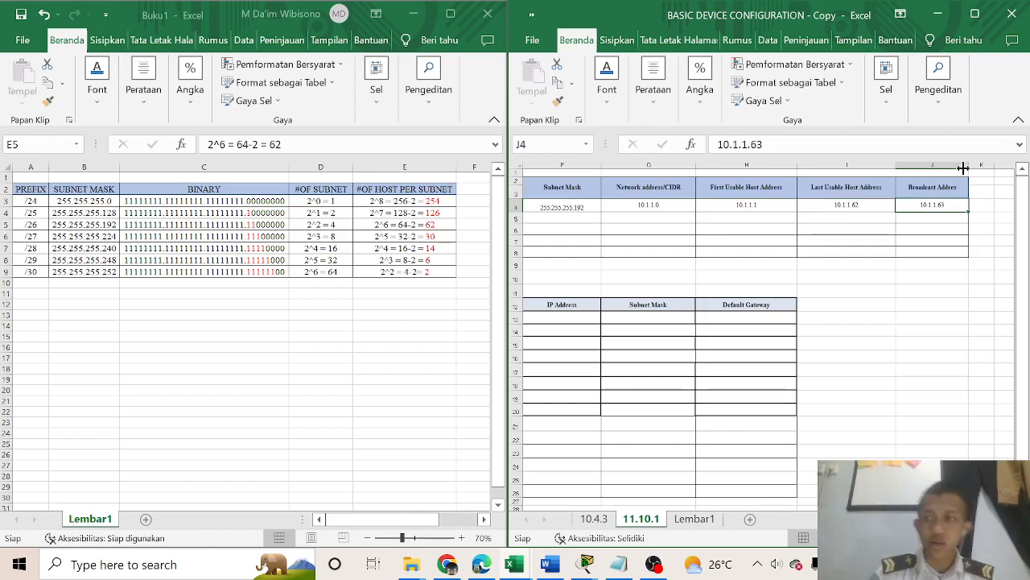
Copy the address text 10.1.1.63 from Remote-2's broadcast address cell J4
drag(770, 144, 709, 161)
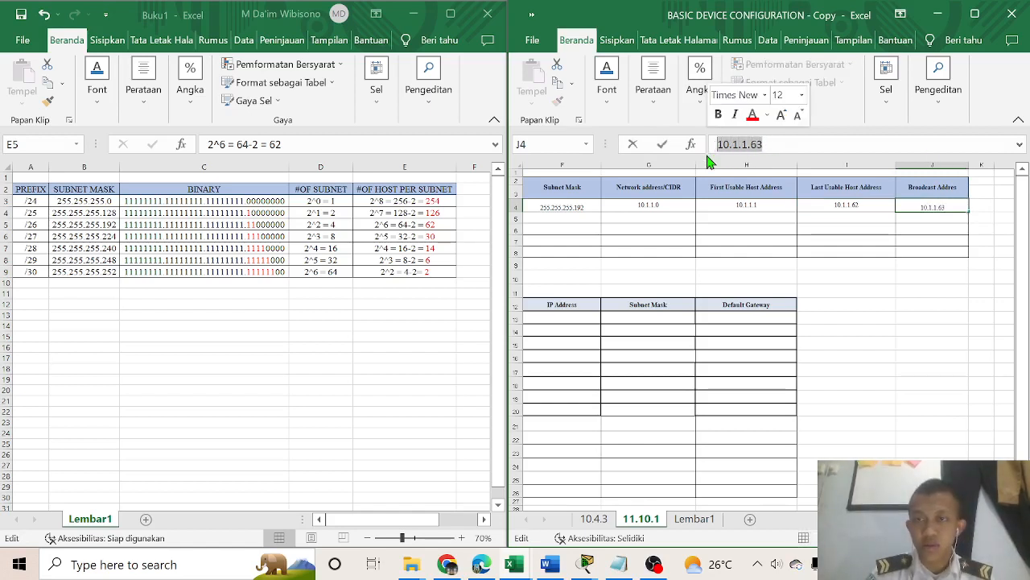
key(ctrl+c)
click(856, 316)
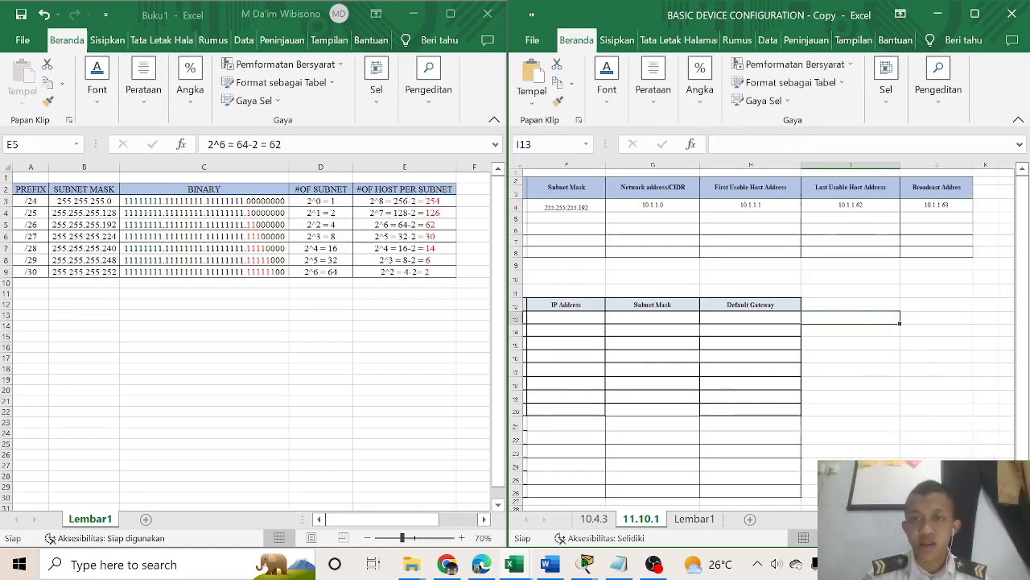
Copy the /27 subnet mask 255.255.255.224 from the Buku1 reference table into HQ-2's subnet mask cell F5
scroll(768, 333, left, 3)
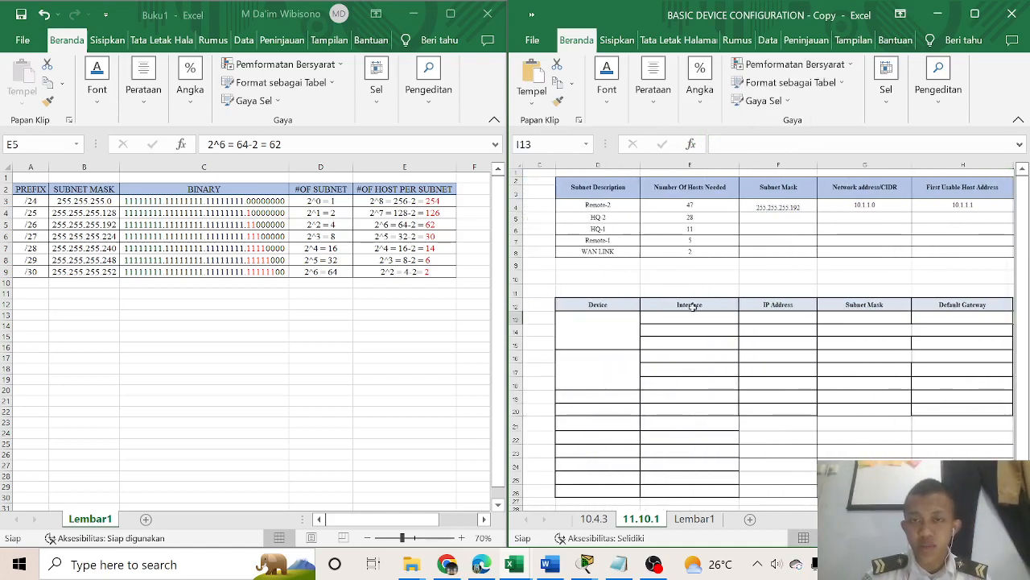
scroll(941, 437, right, 2)
scroll(768, 333, left, 3)
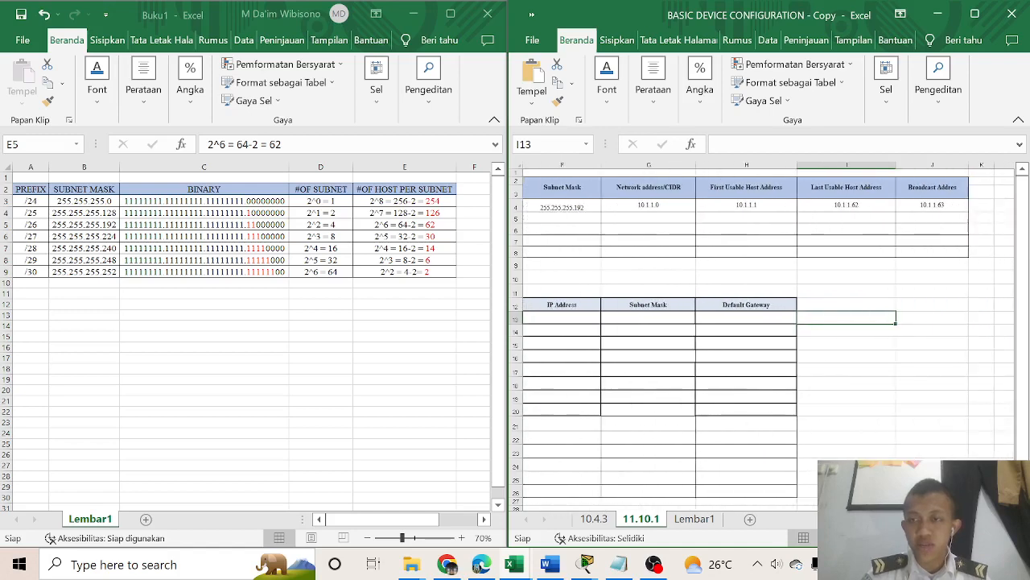
scroll(765, 236, right, 1)
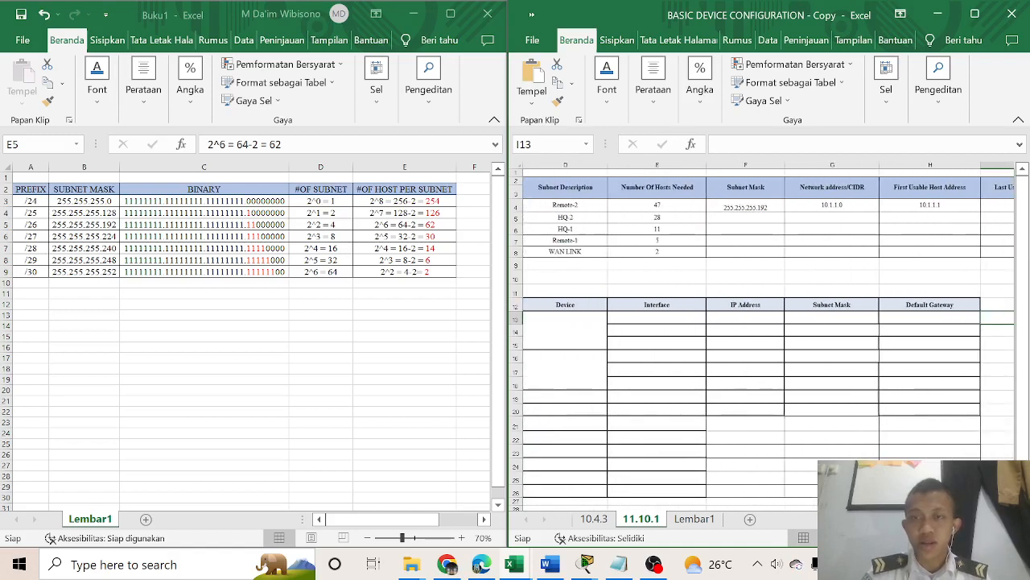
click(756, 219)
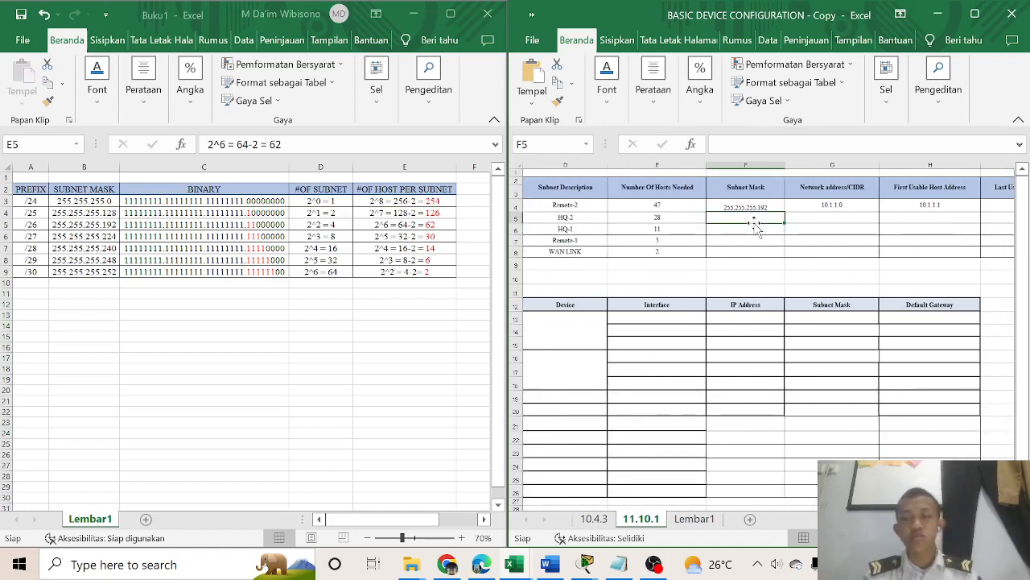
click(667, 219)
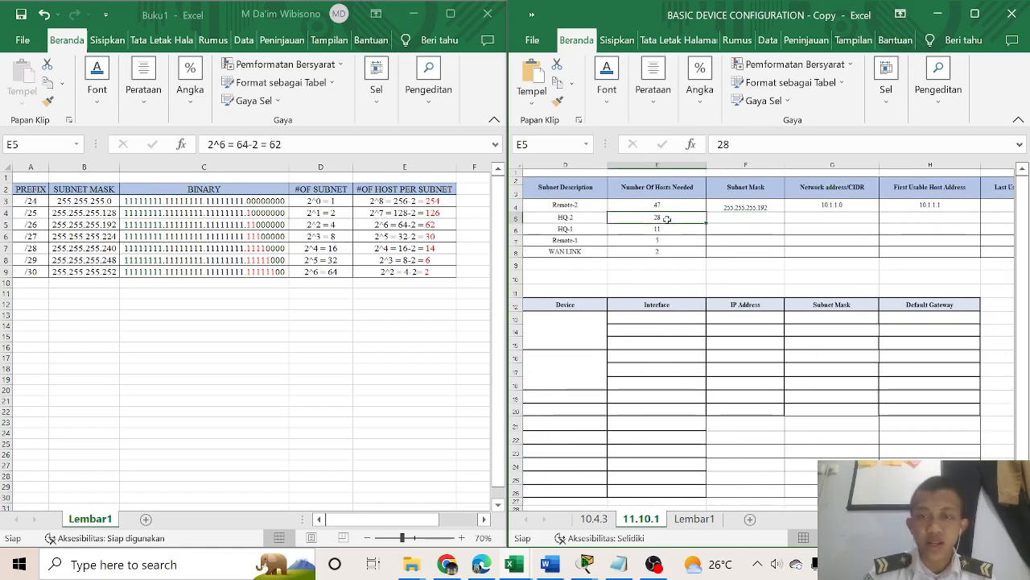
click(758, 220)
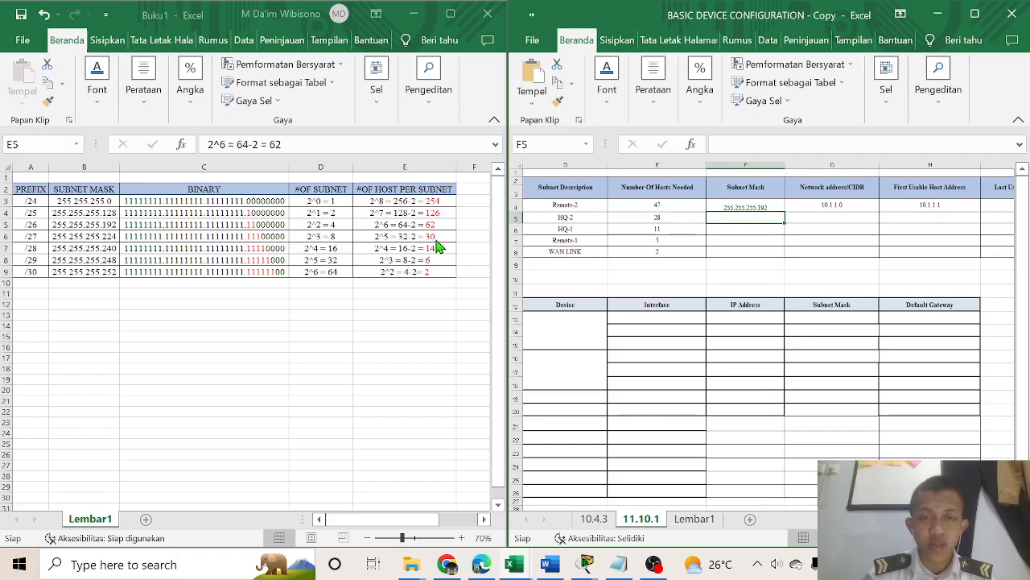
click(104, 236)
click(104, 236)
key(ctrl+c)
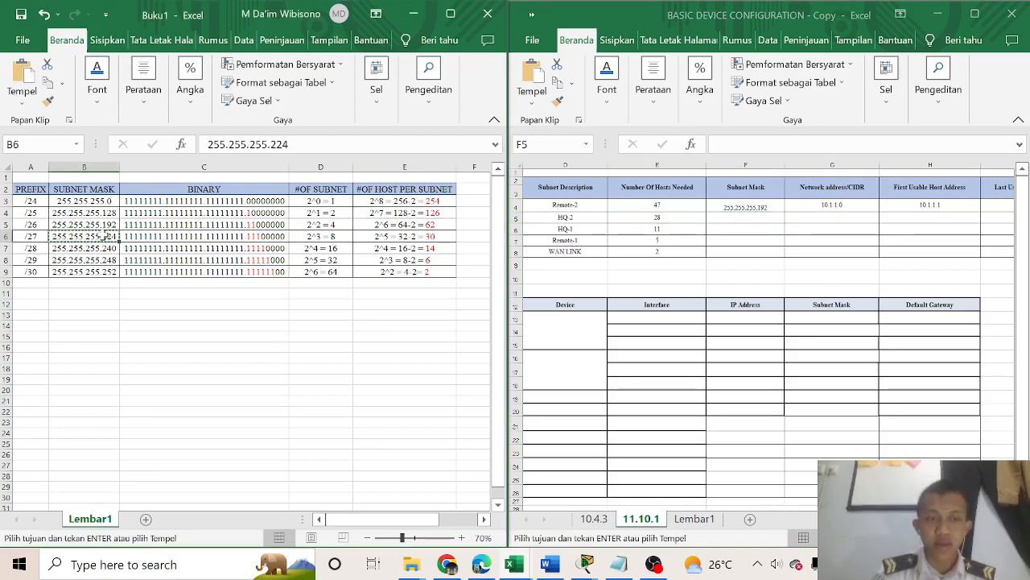
click(757, 219)
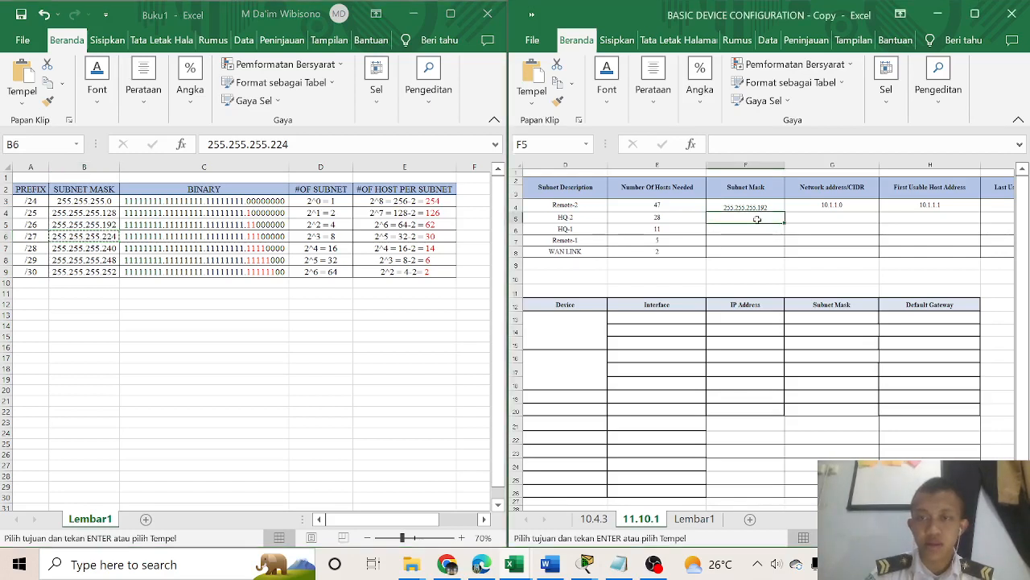
key(ctrl+v)
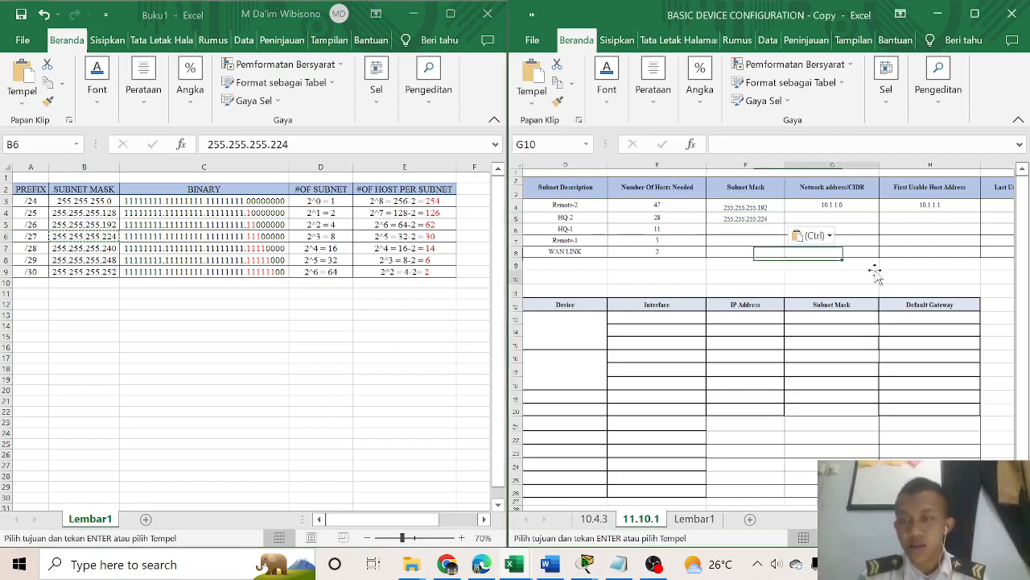
click(872, 276)
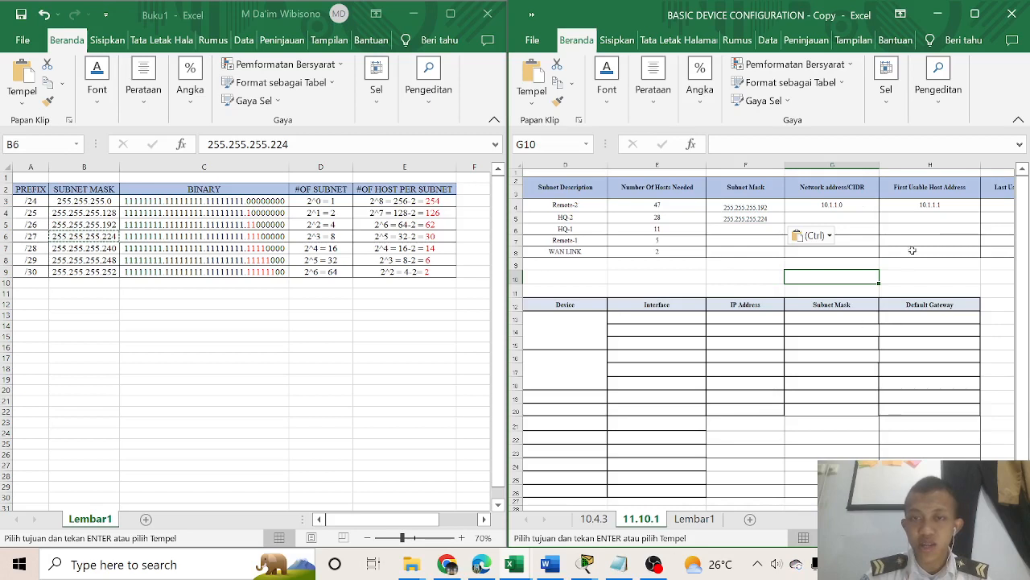
click(850, 217)
key(ctrl+v)
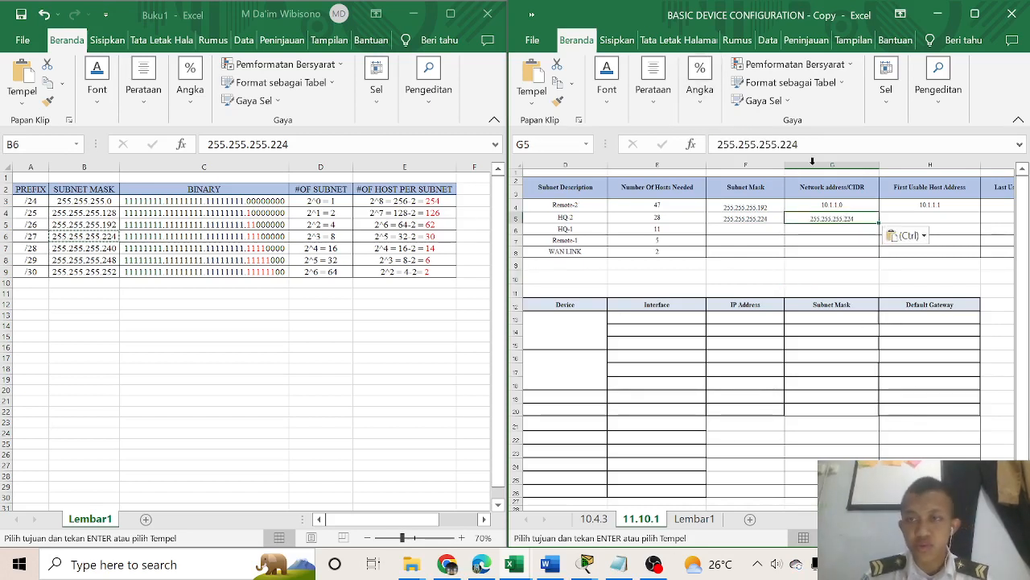
click(814, 145)
drag(814, 145, 712, 145)
key(BackSpace)
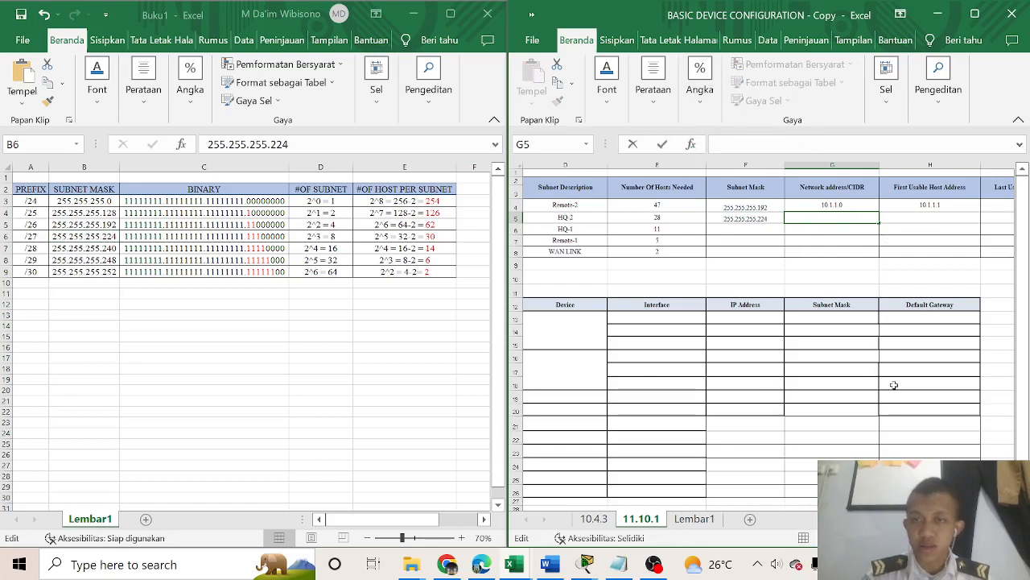
scroll(944, 415, right, 2)
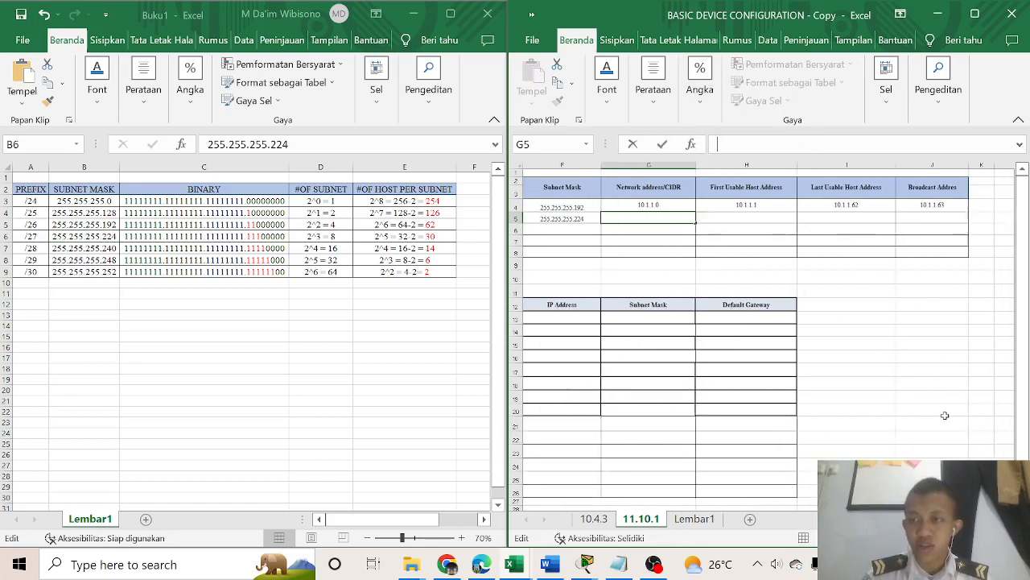
click(940, 205)
key(ctrl+c)
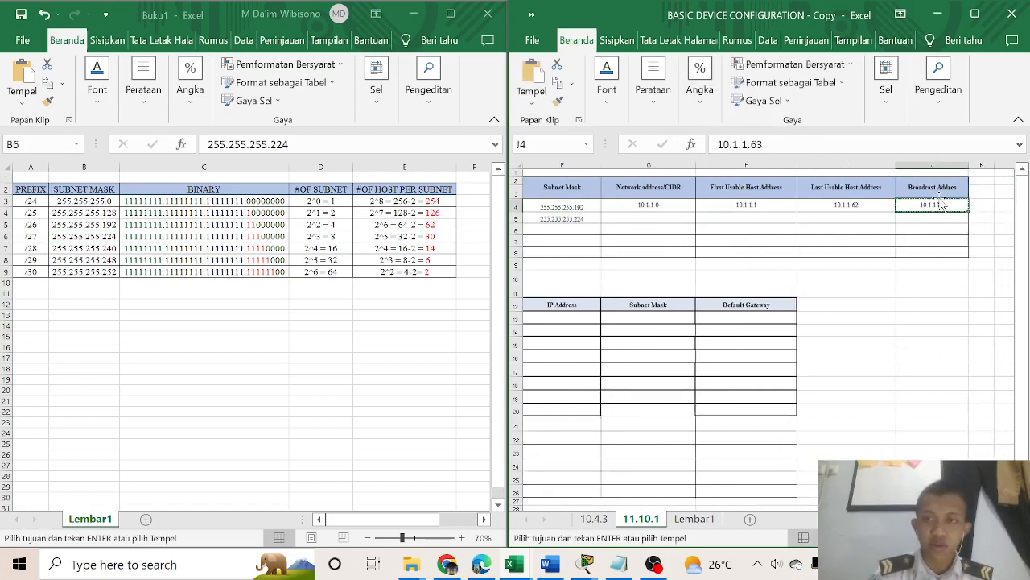
click(803, 146)
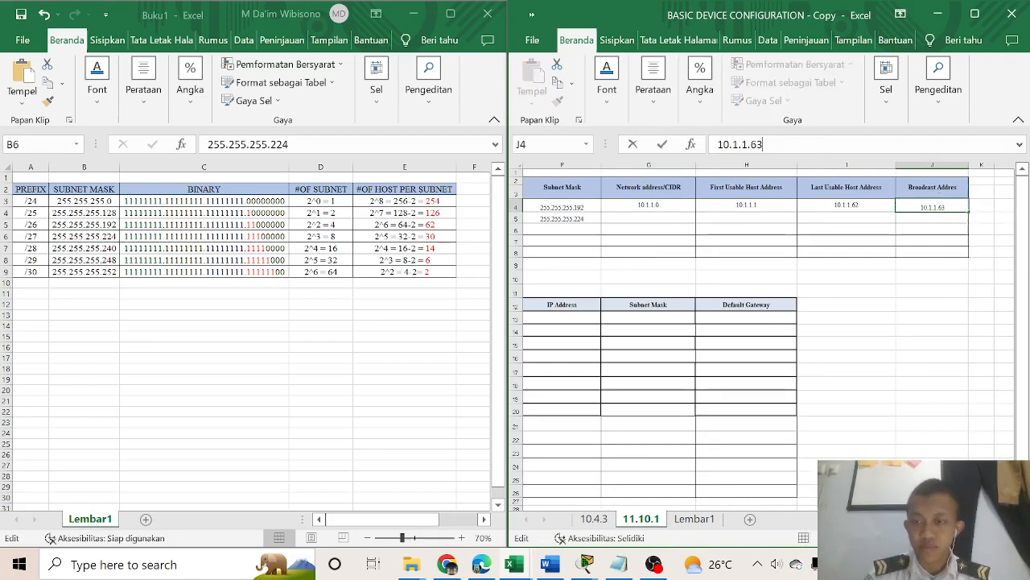
scroll(878, 226, left, 2)
click(857, 222)
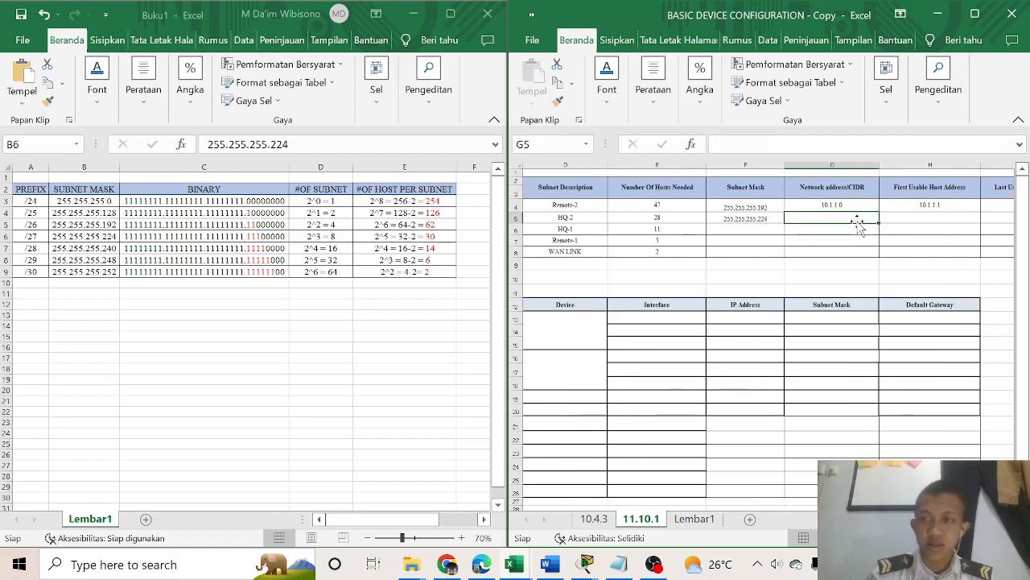
double_click(846, 216)
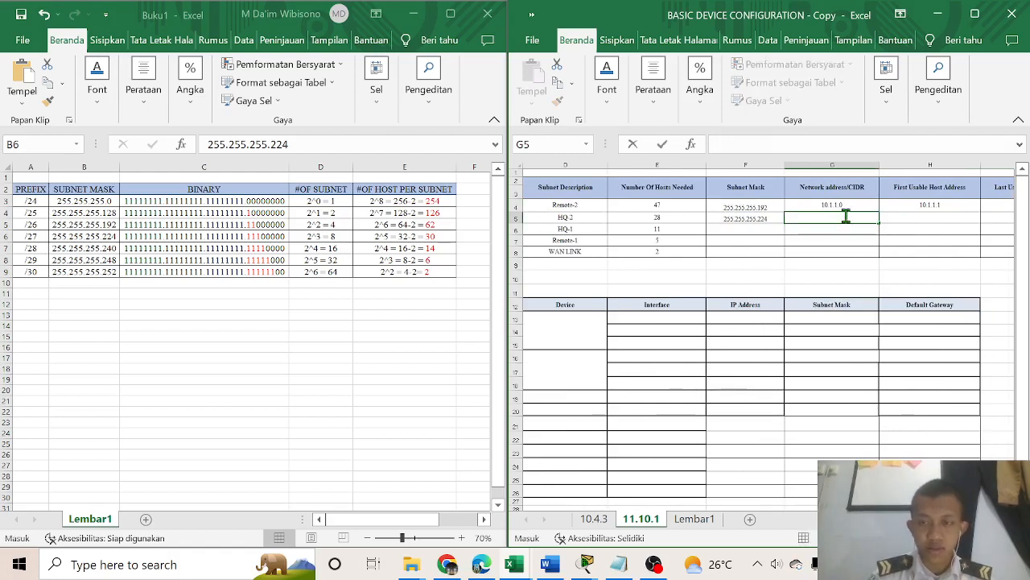
Copy Remote-2's broadcast address from J4 into HQ-2's network address cell G5 and change it to 10.1.1.64
scroll(846, 216, right, 2)
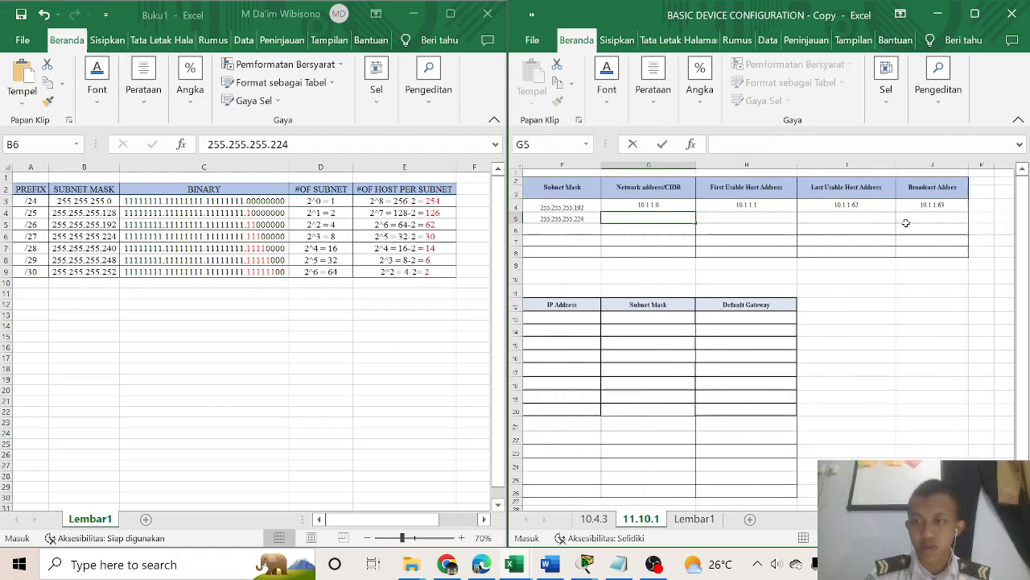
click(917, 205)
drag(808, 147, 719, 147)
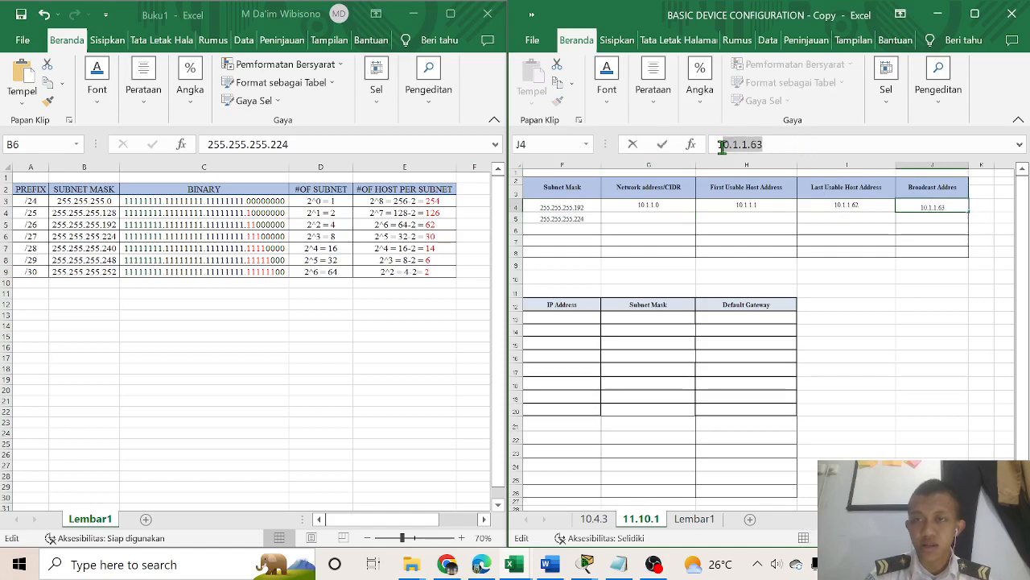
drag(796, 147, 704, 146)
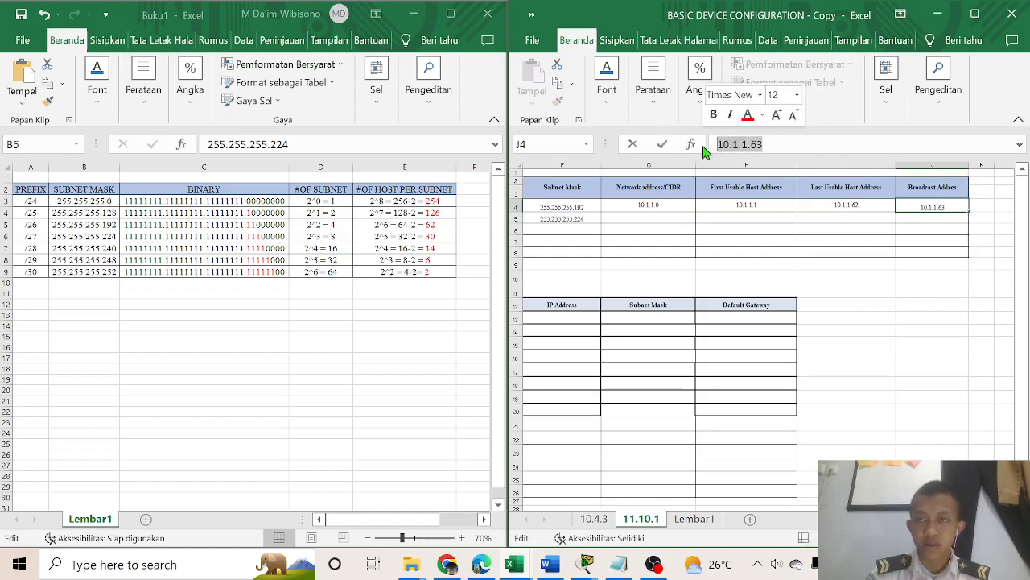
click(652, 208)
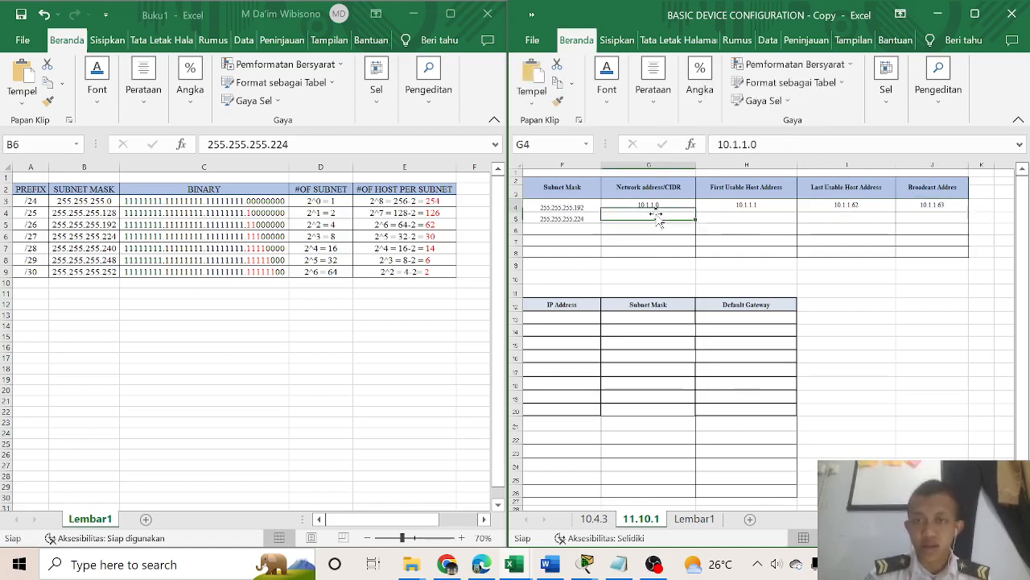
click(656, 218)
key(ctrl+v)
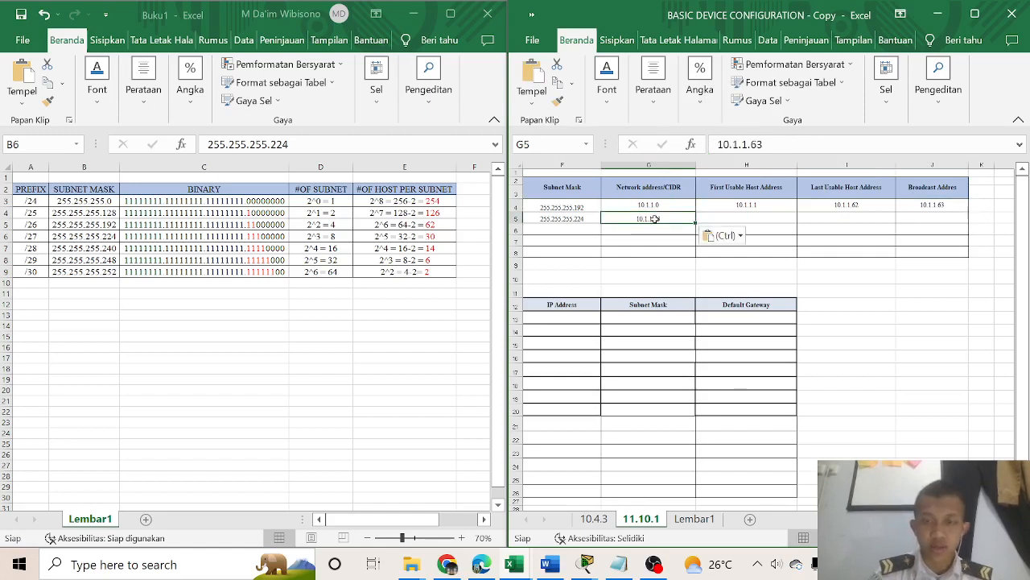
double_click(674, 218)
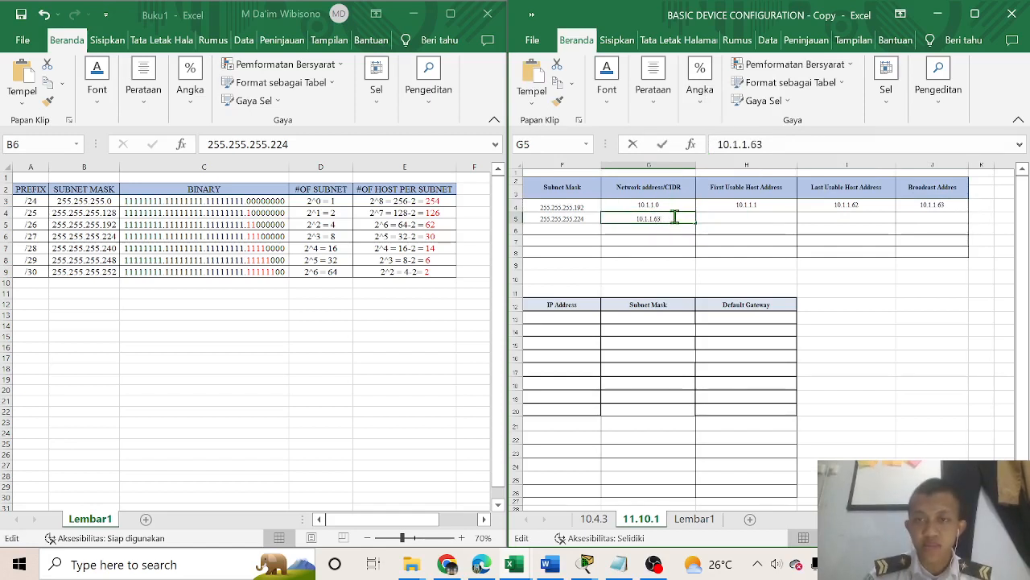
key(BackSpace)
text(4)
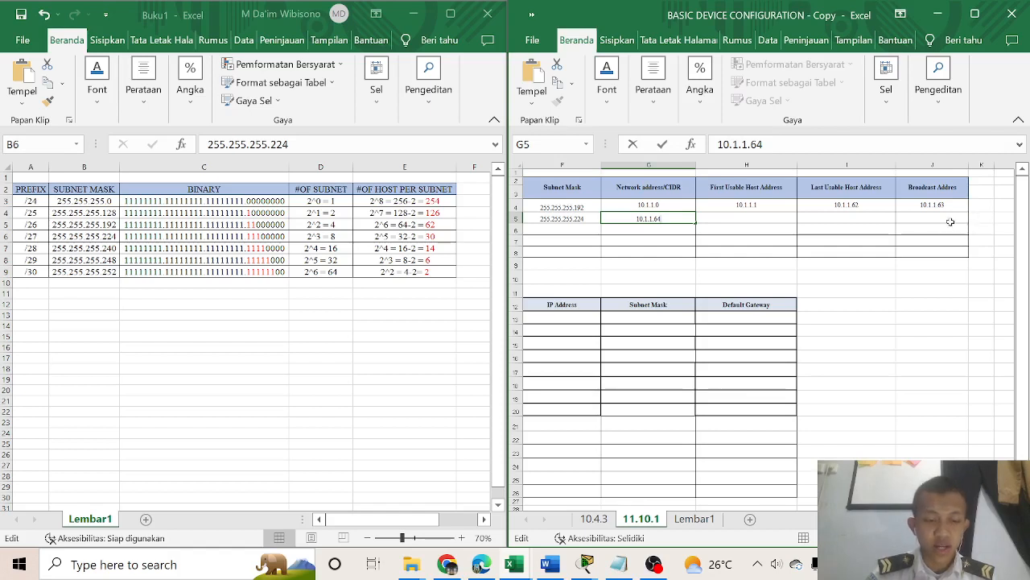
Enter 10.1.1.65 as HQ-2's first usable host address in cell H5
click(740, 219)
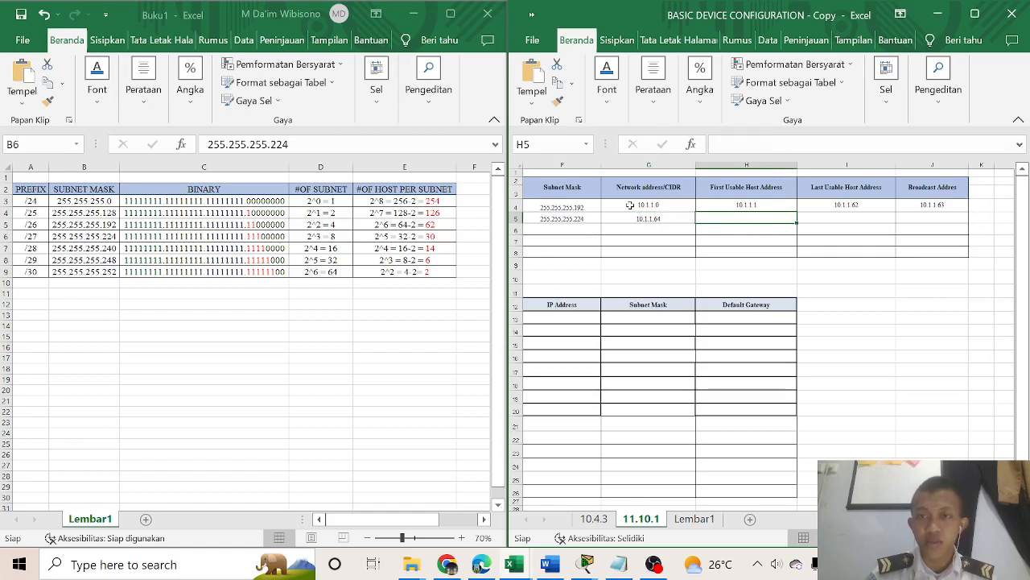
double_click(758, 217)
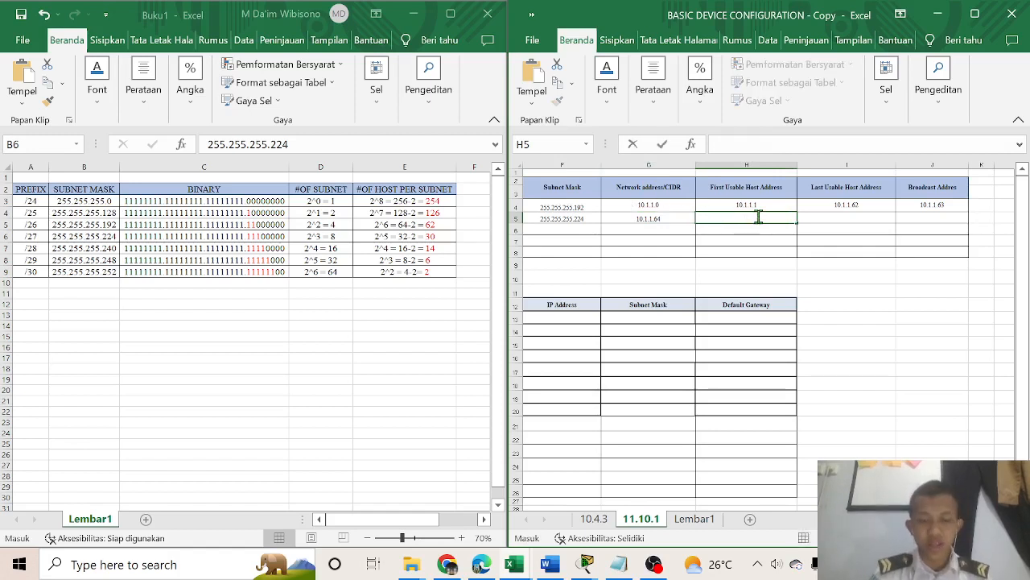
text(10.1.1.63)
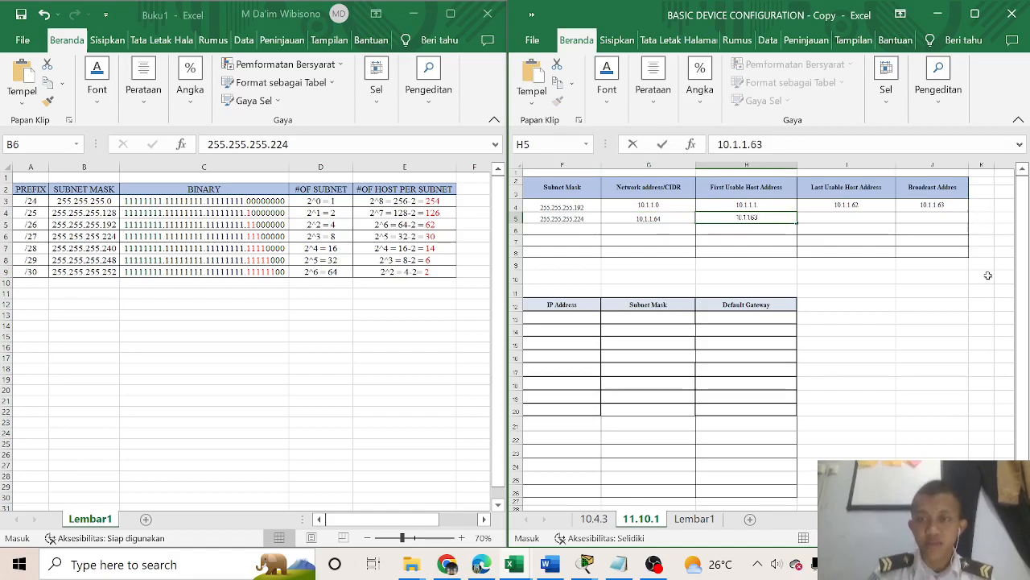
key(BackSpace)
text(5)
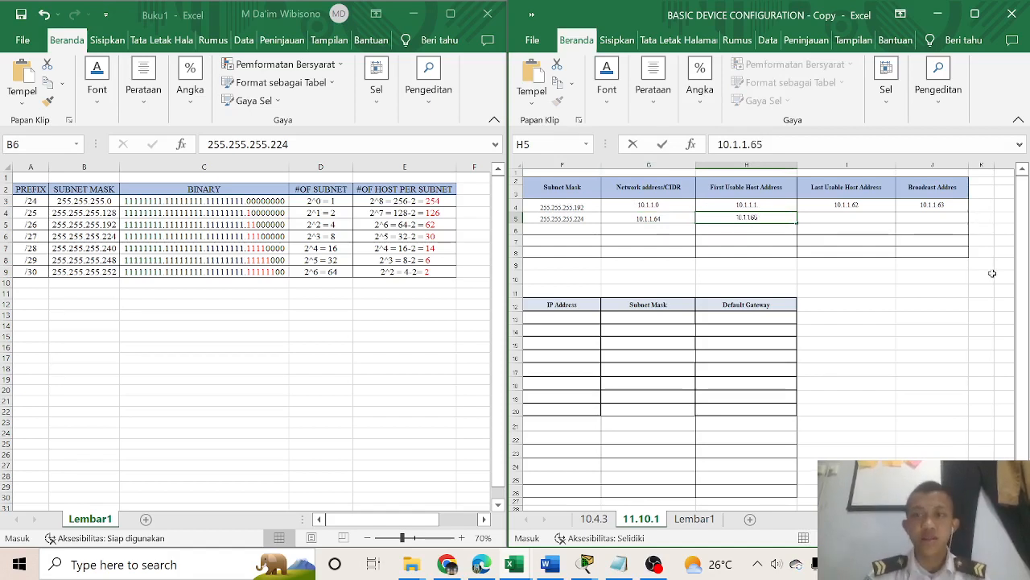
click(837, 344)
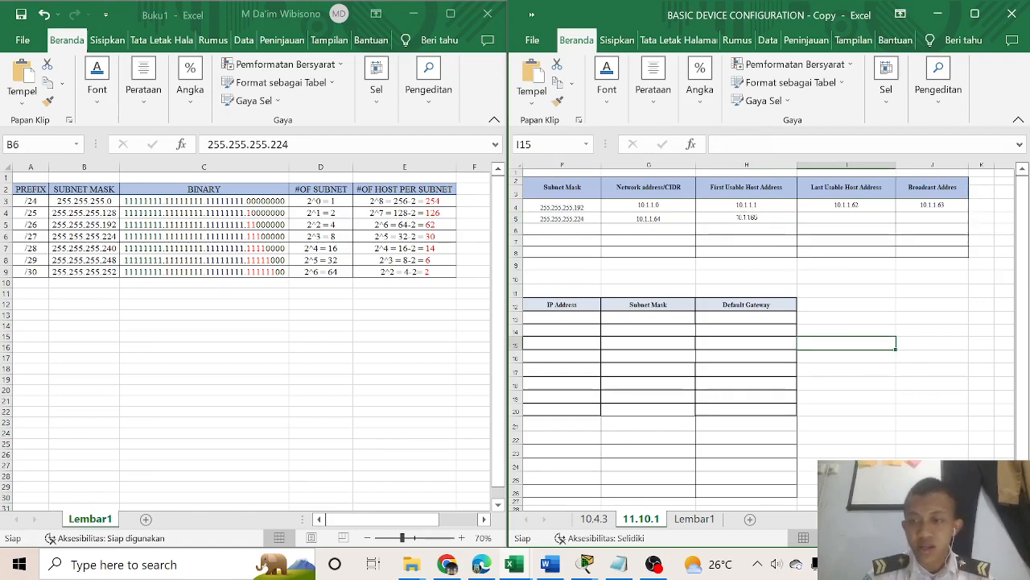
Check the /27 subnet's block size in the Buku1 reference table against HQ-2's host requirement and network address
scroll(733, 264, left, 3)
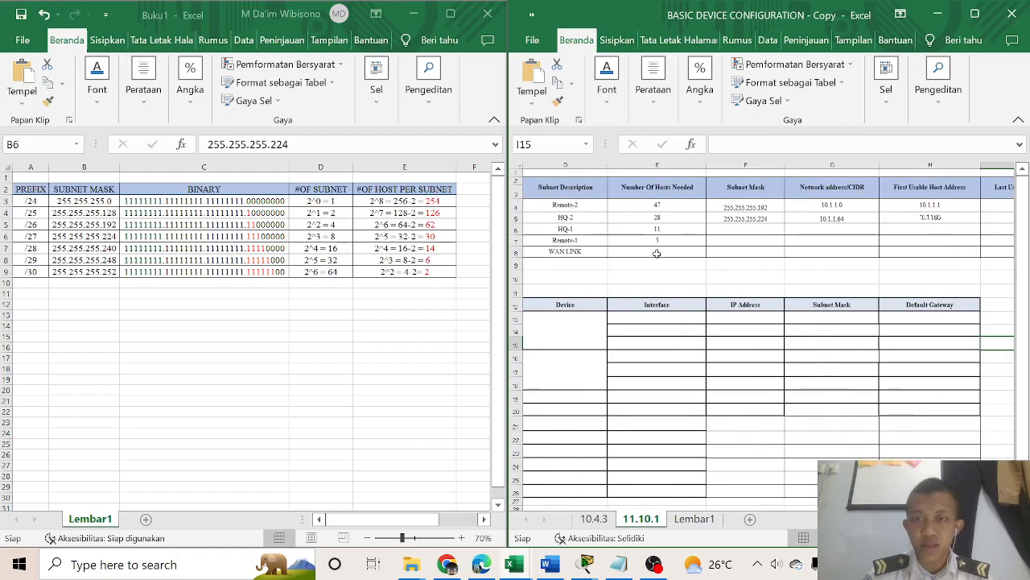
click(105, 237)
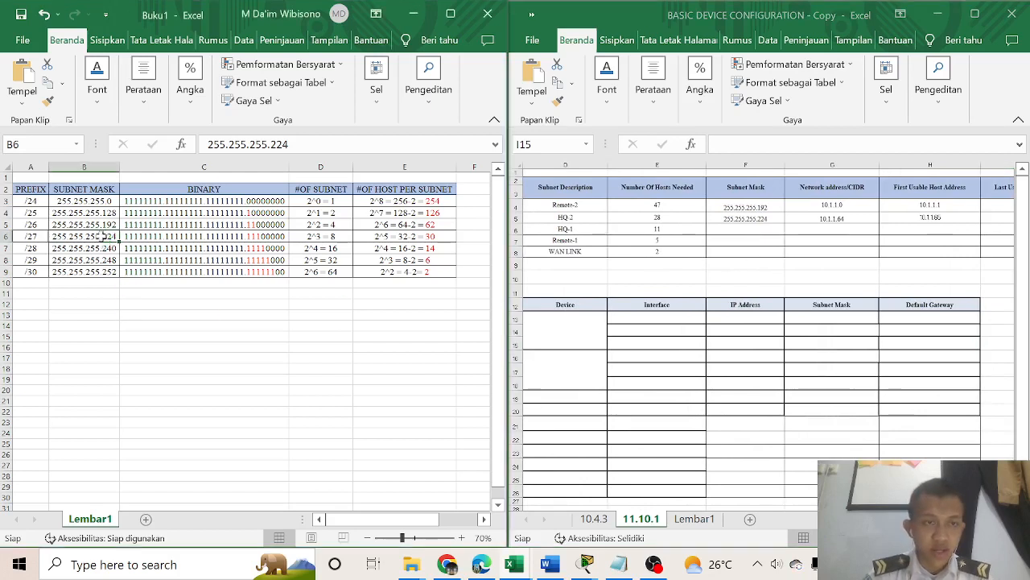
click(410, 236)
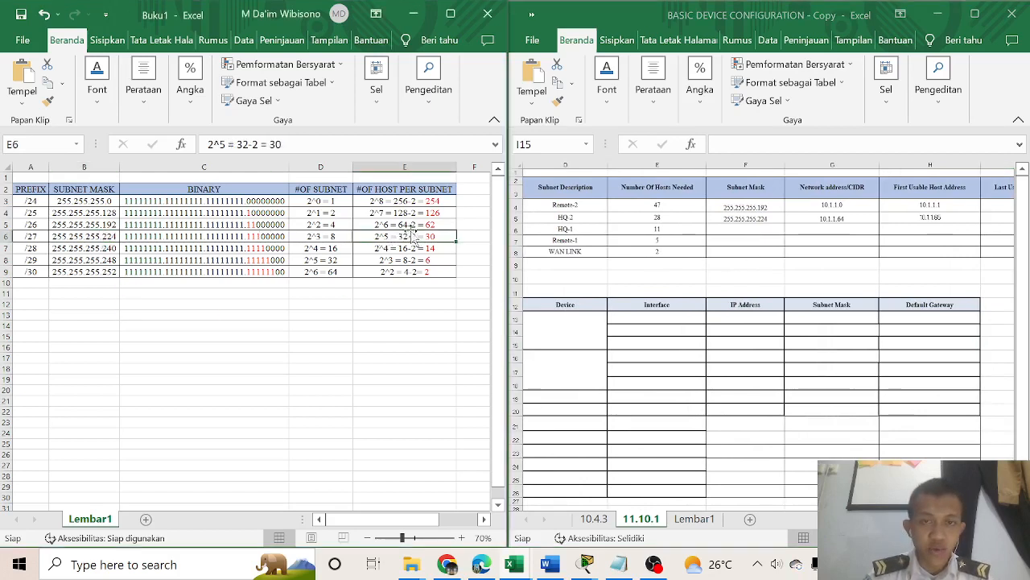
click(1008, 519)
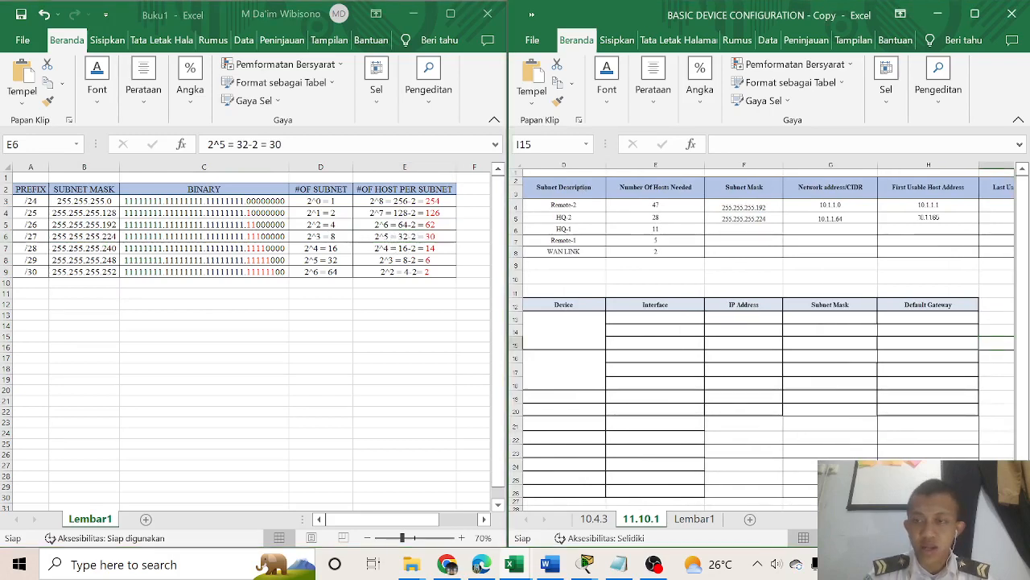
click(1007, 520)
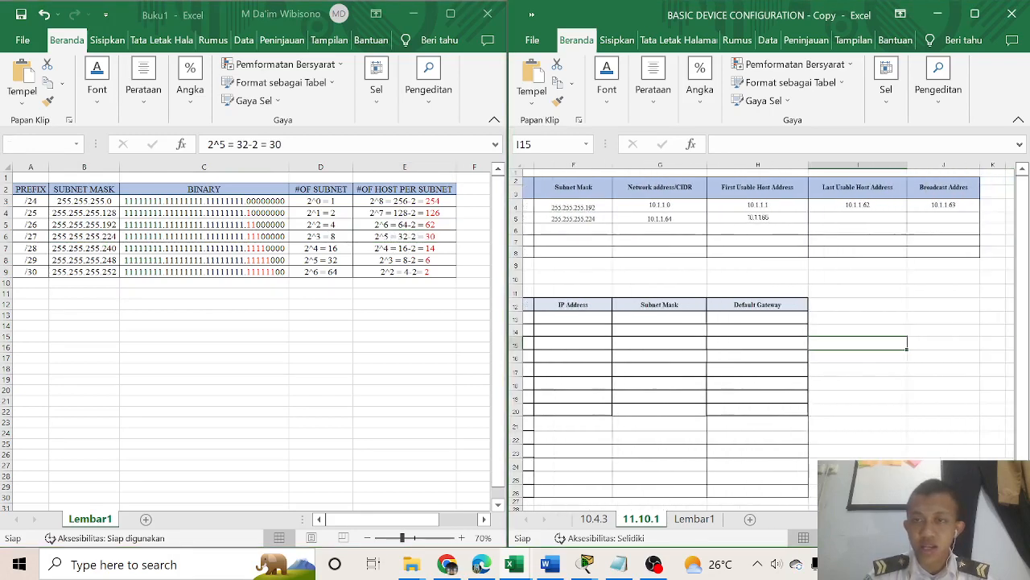
click(666, 218)
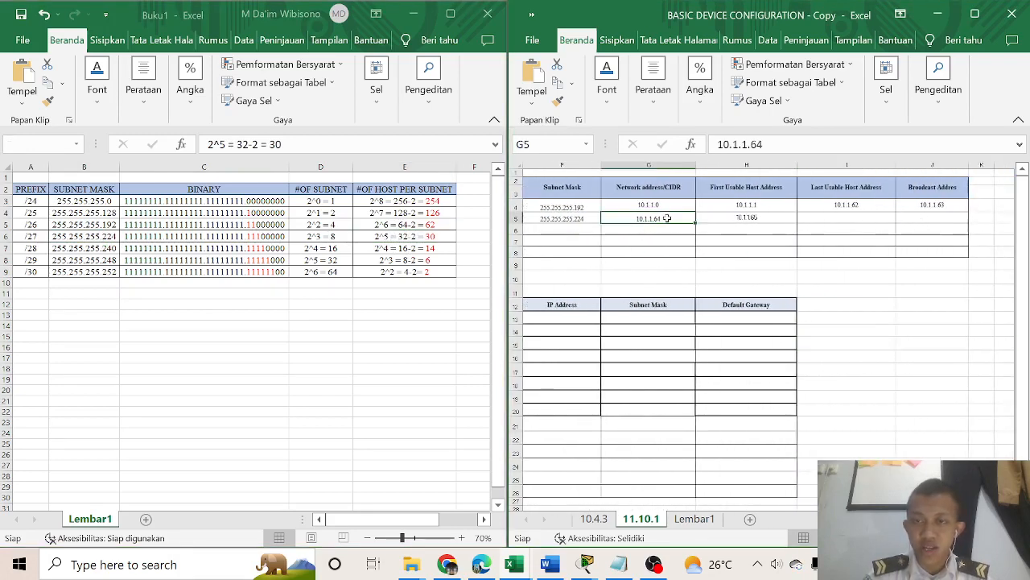
click(920, 220)
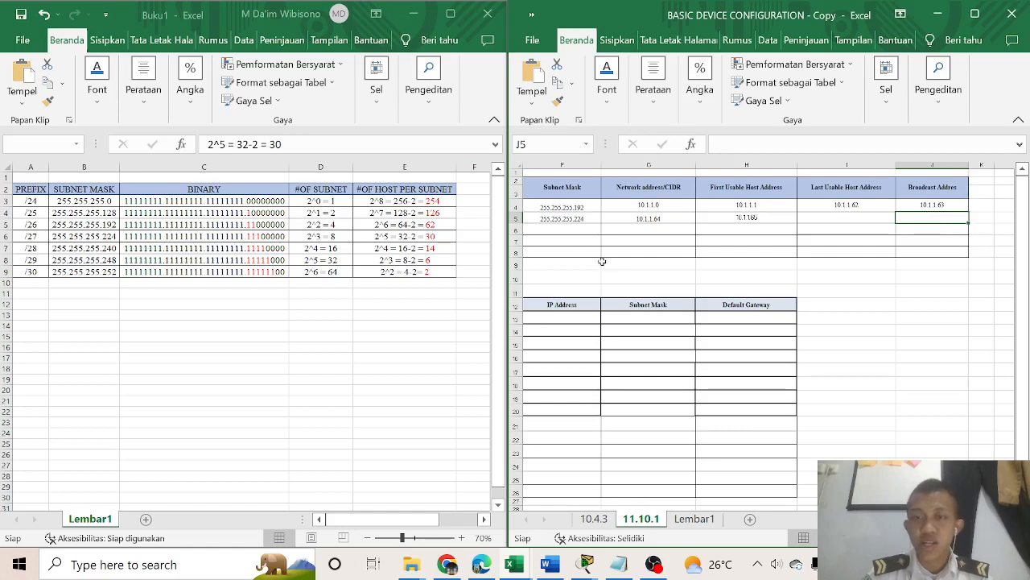
click(740, 216)
click(662, 219)
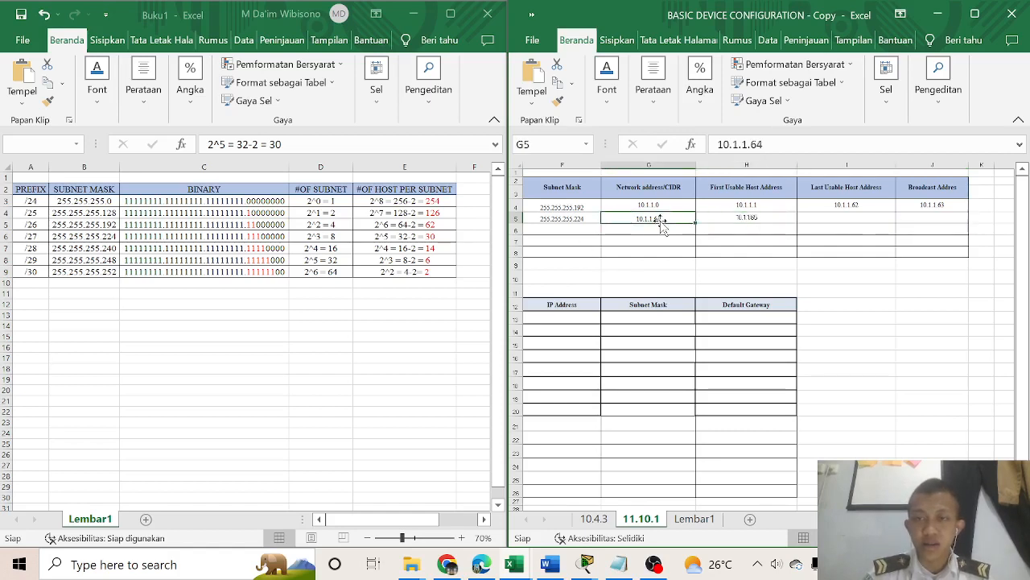
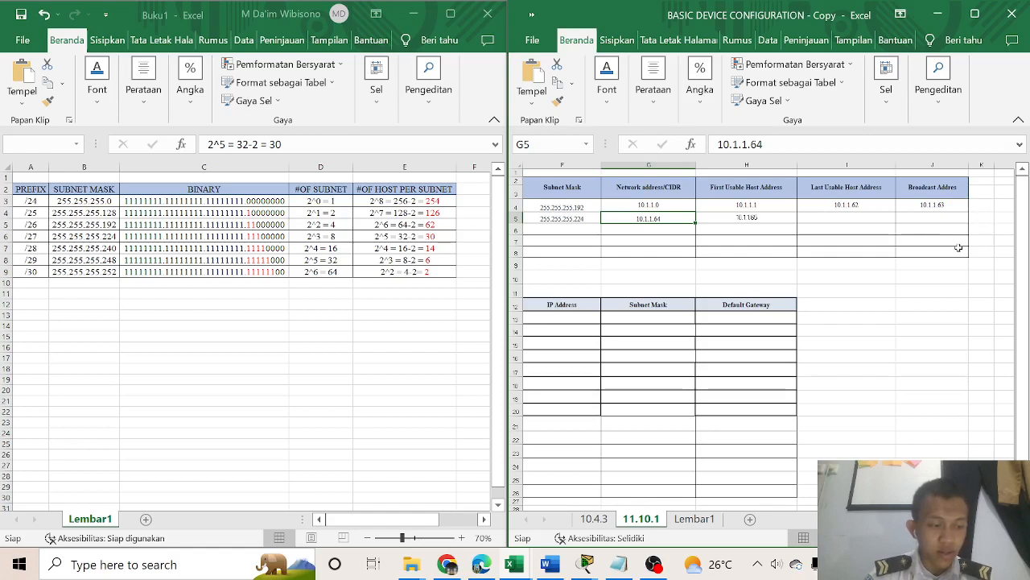
Enter 10.1.1.95 as HQ-2's broadcast address in cell J5
click(933, 218)
text(10.1.1.63)
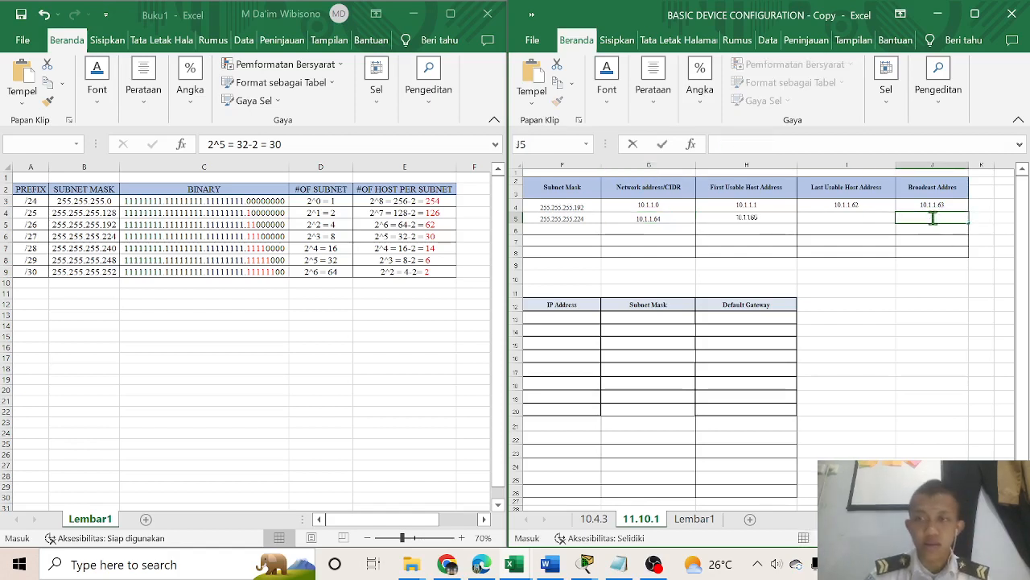
key(BackSpace)
key(BackSpace)
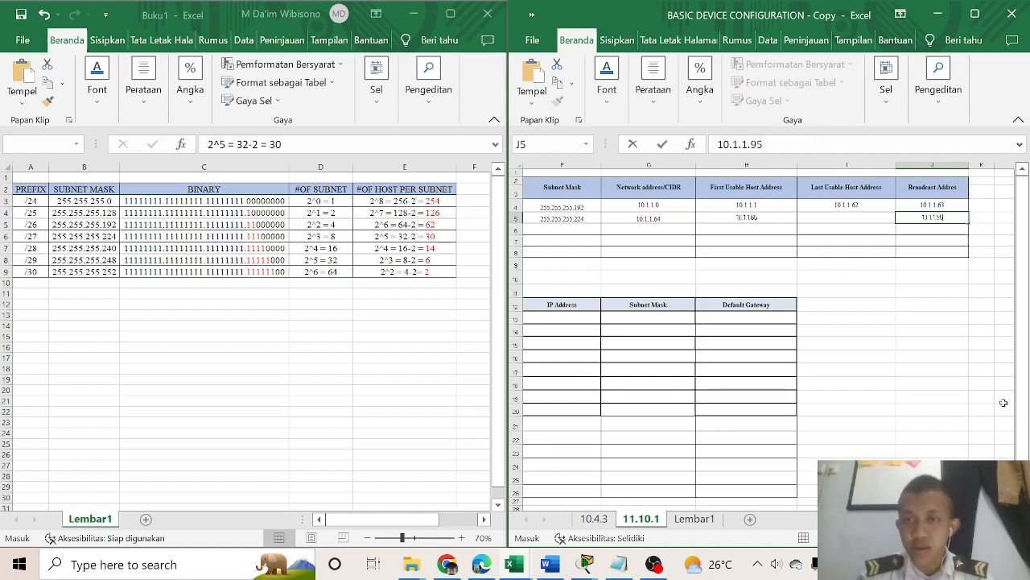
click(952, 345)
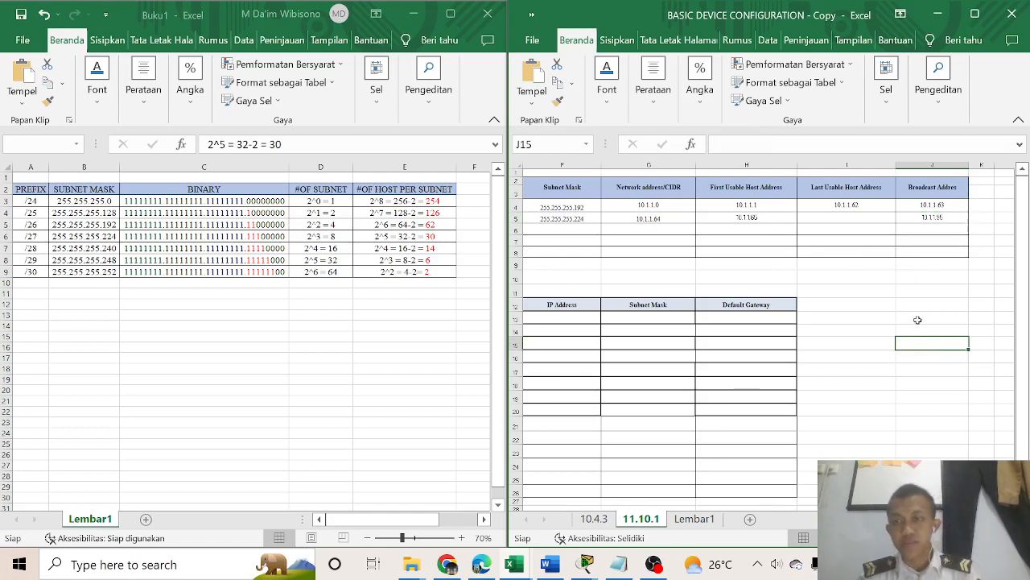
Enter 10.1.1.94 as HQ-2's last usable host address in cell I5
double_click(864, 218)
text(10.1.1.63)
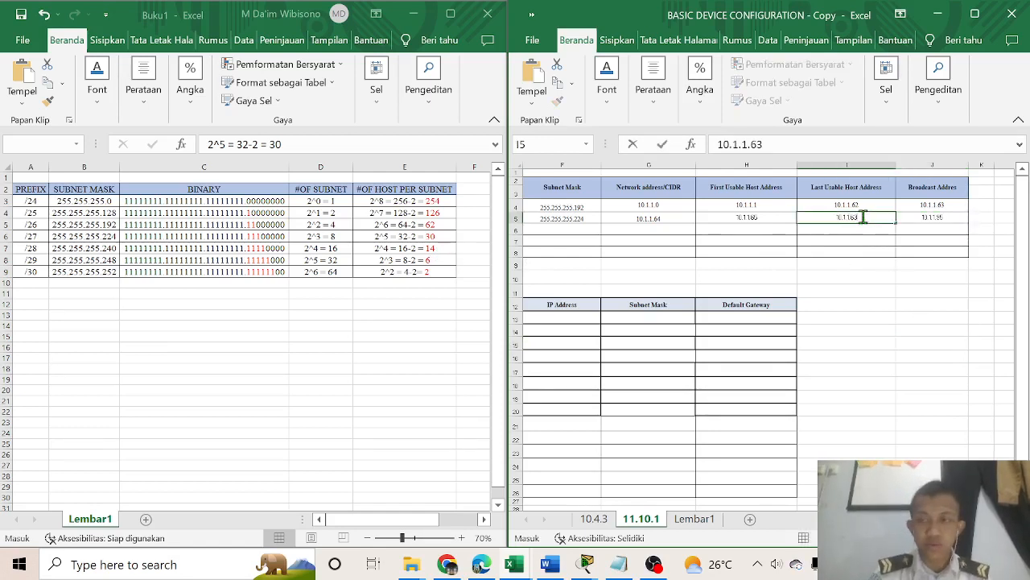
key(BackSpace)
key(BackSpace)
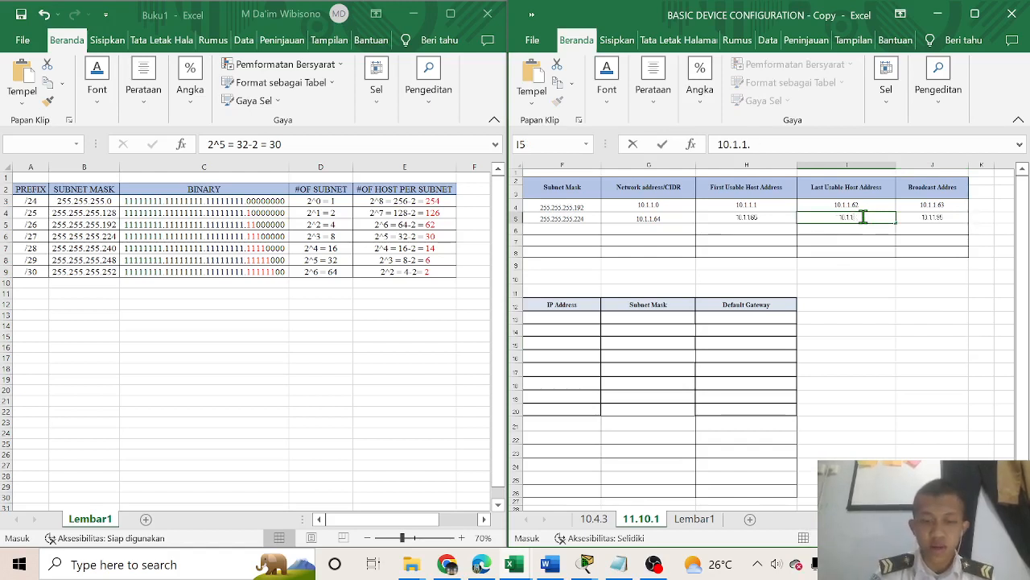
text(94)
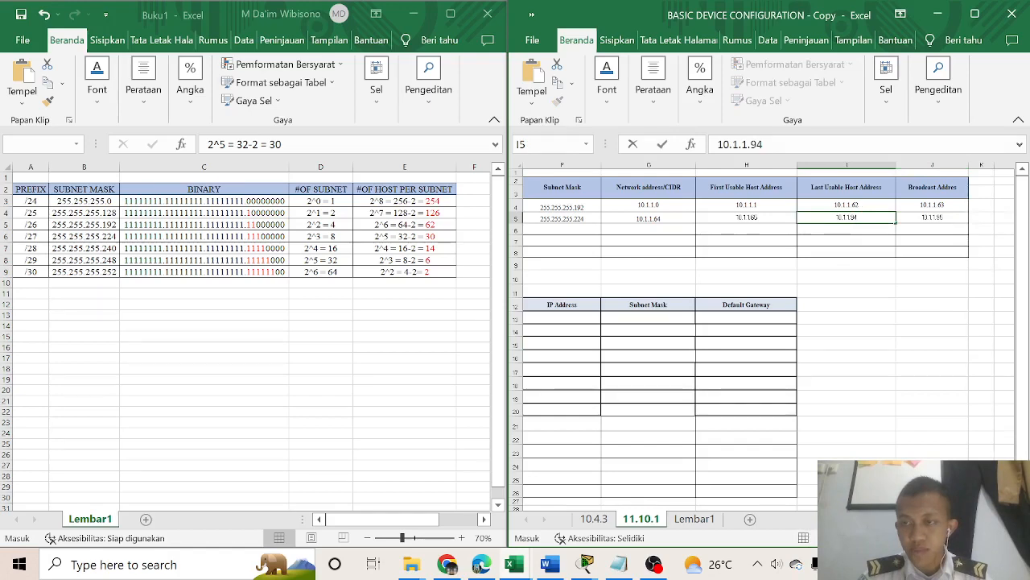
Copy the /28 subnet mask 255.255.255.240 from the Buku1 reference table into HQ-1's subnet mask cell F6
scroll(684, 269, left, 3)
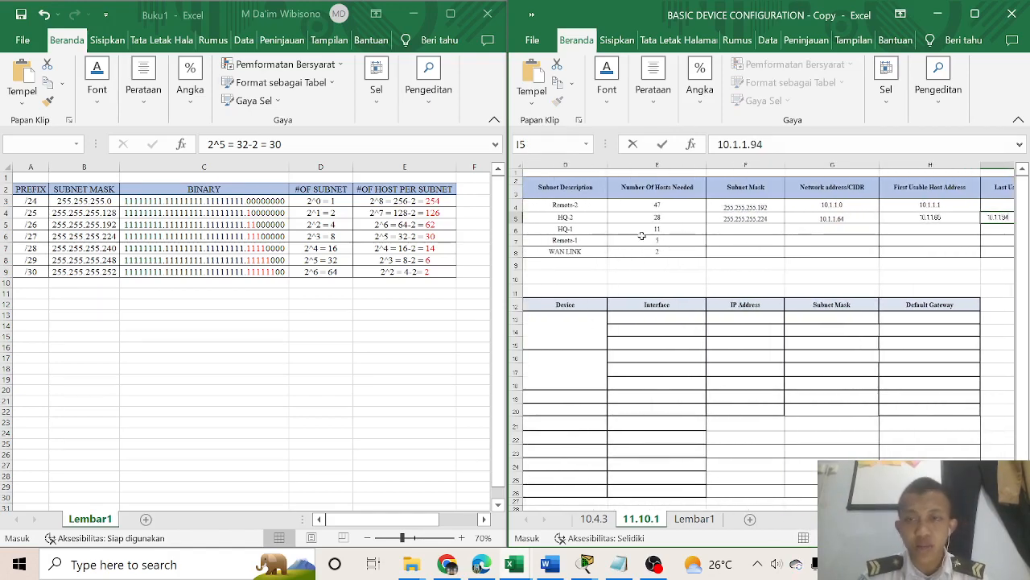
click(429, 252)
click(427, 250)
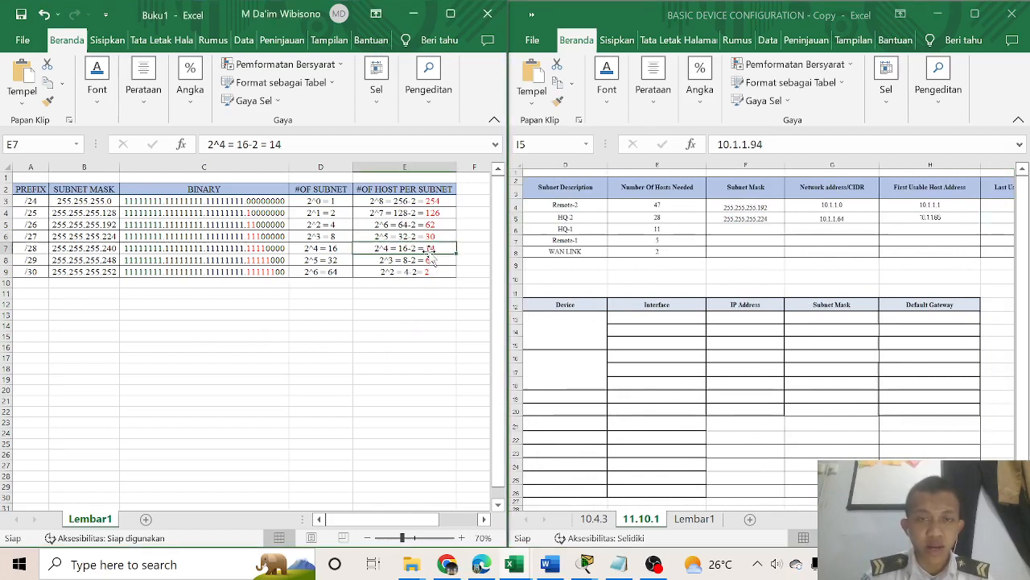
drag(422, 249, 108, 249)
click(108, 249)
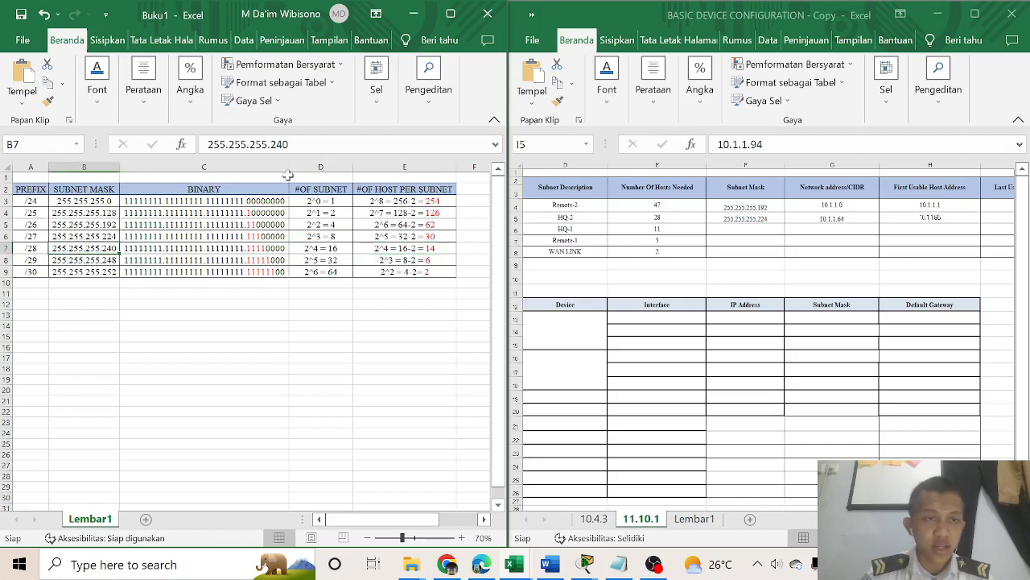
click(320, 145)
drag(320, 144, 188, 144)
key(ctrl+c)
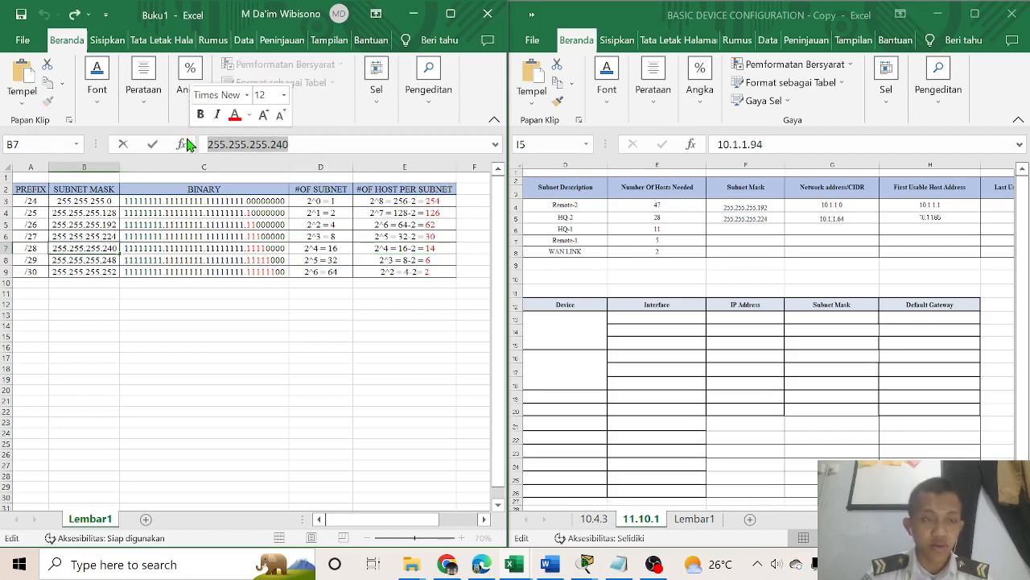
click(738, 230)
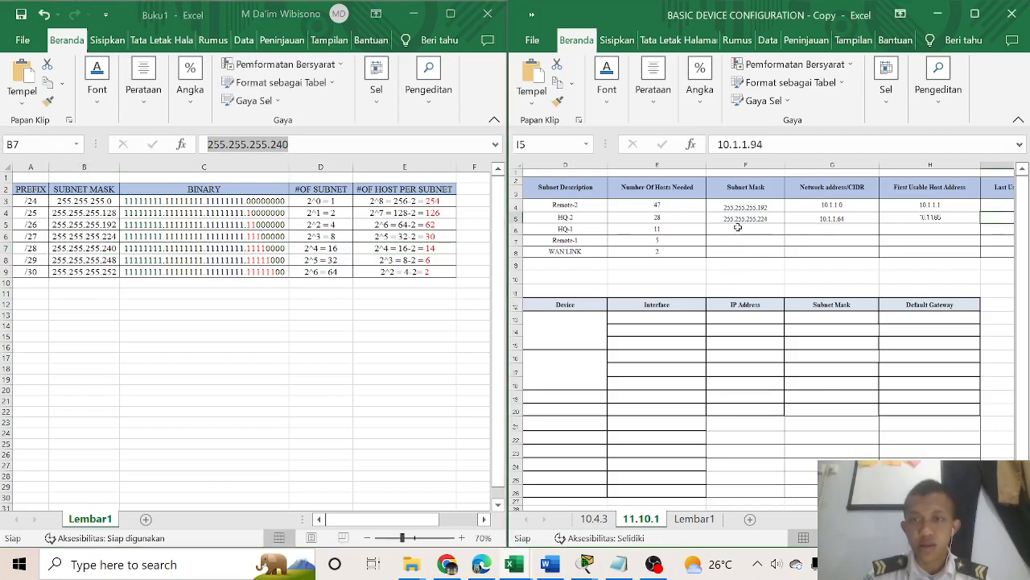
key(ctrl+v)
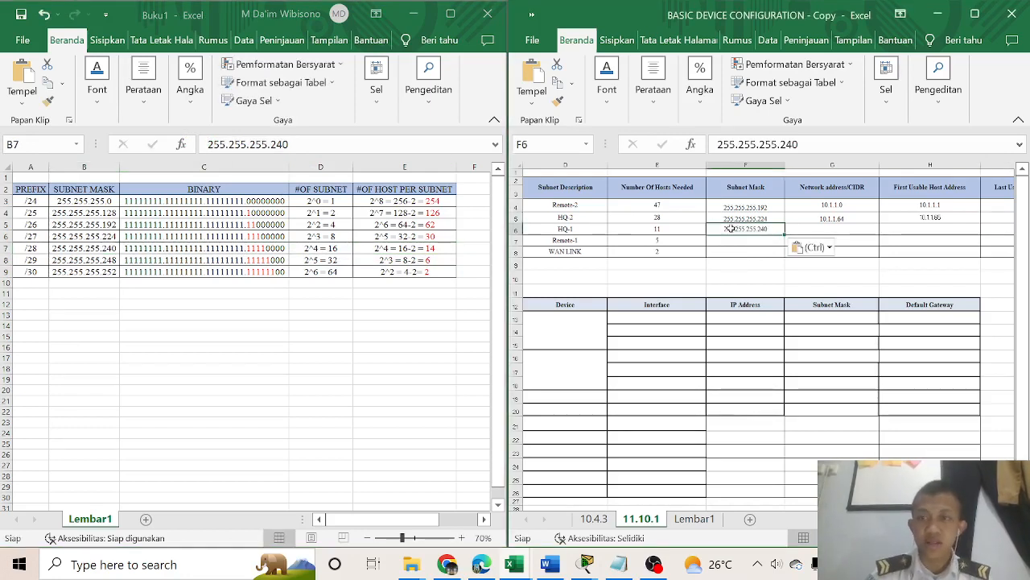
Copy HQ-2's broadcast address 10.1.1.95 from J5 into HQ-1's network address cell G6
click(825, 230)
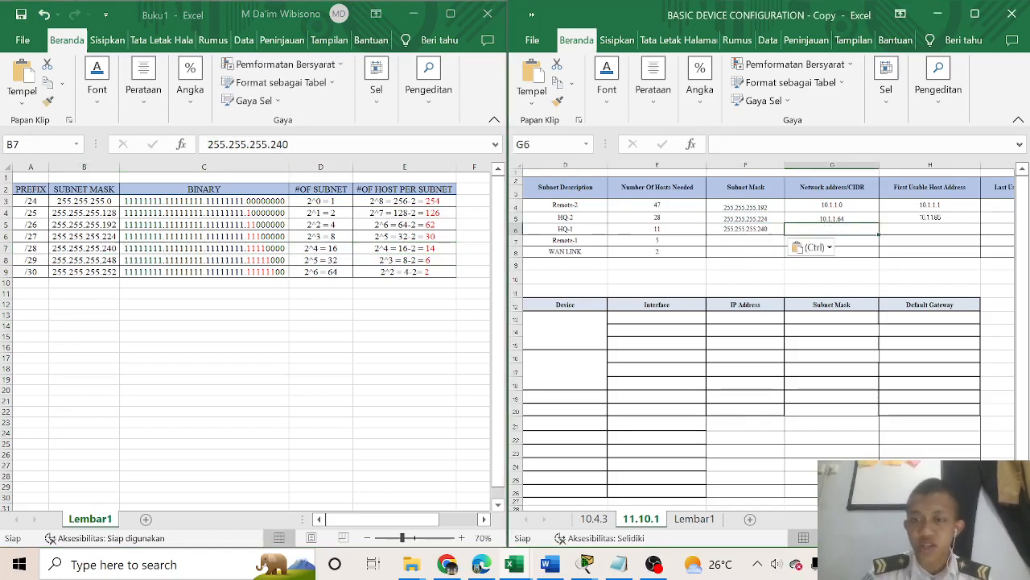
scroll(996, 329, right, 2)
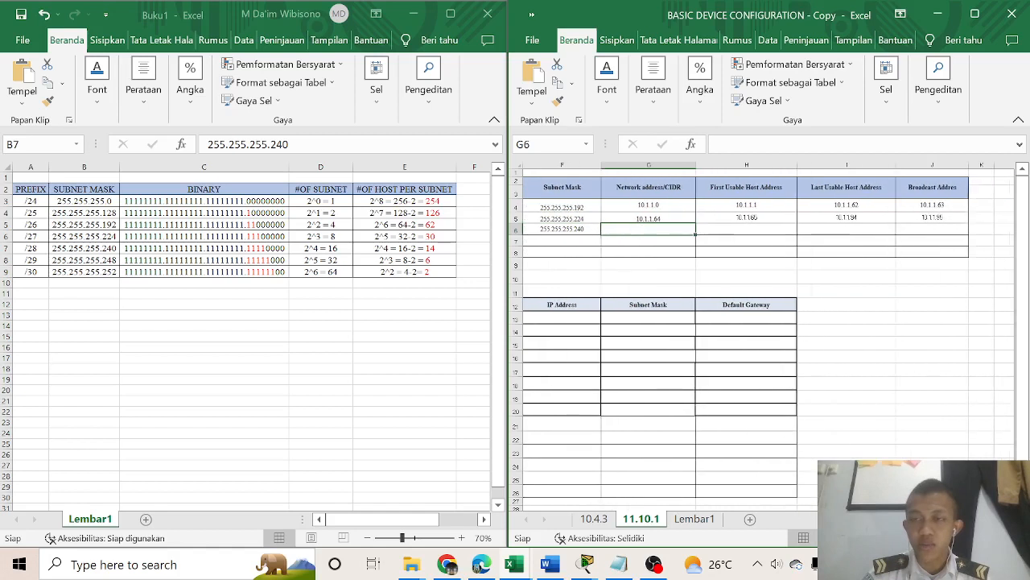
click(953, 224)
drag(763, 144, 677, 150)
key(ctrl+c)
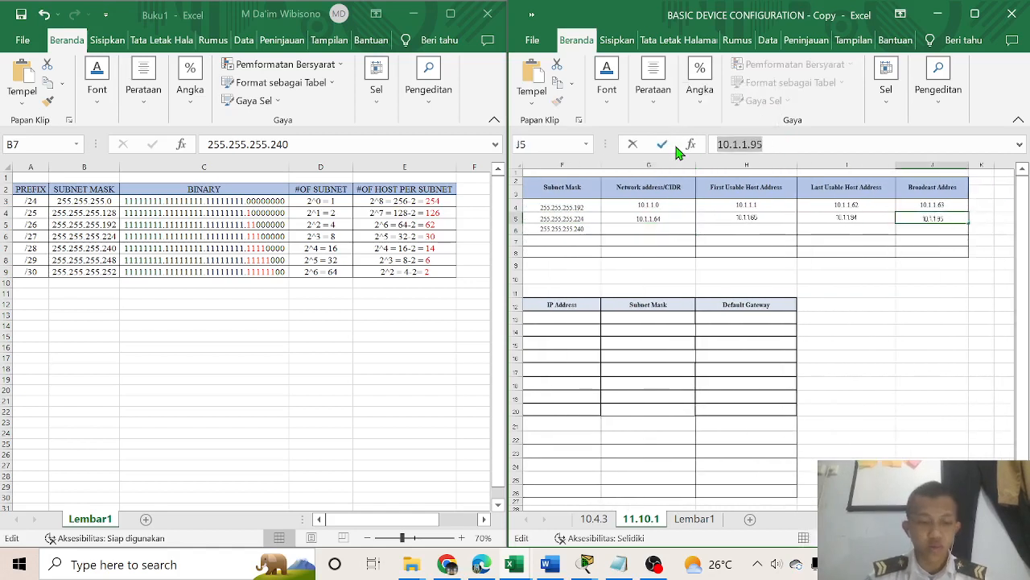
double_click(675, 229)
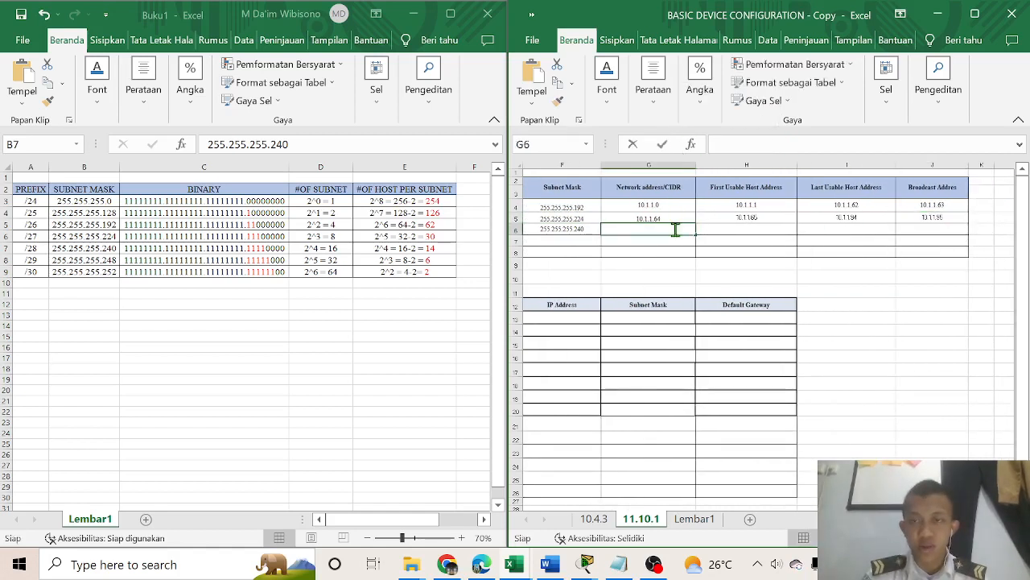
key(ctrl+v)
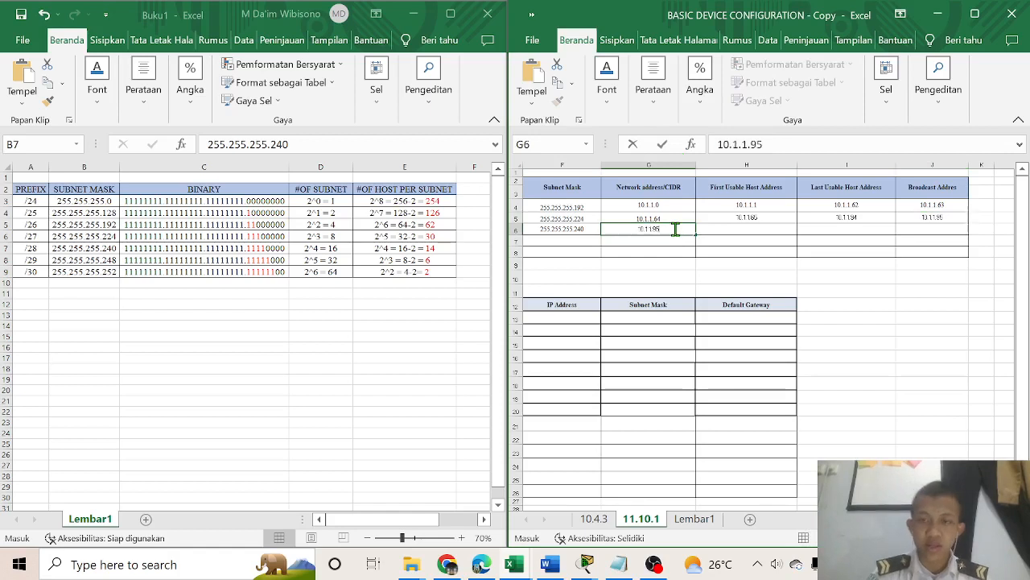
Paste the copied address into HQ-1's first usable host cell H6 and edit it to 10.1.1.996
double_click(744, 229)
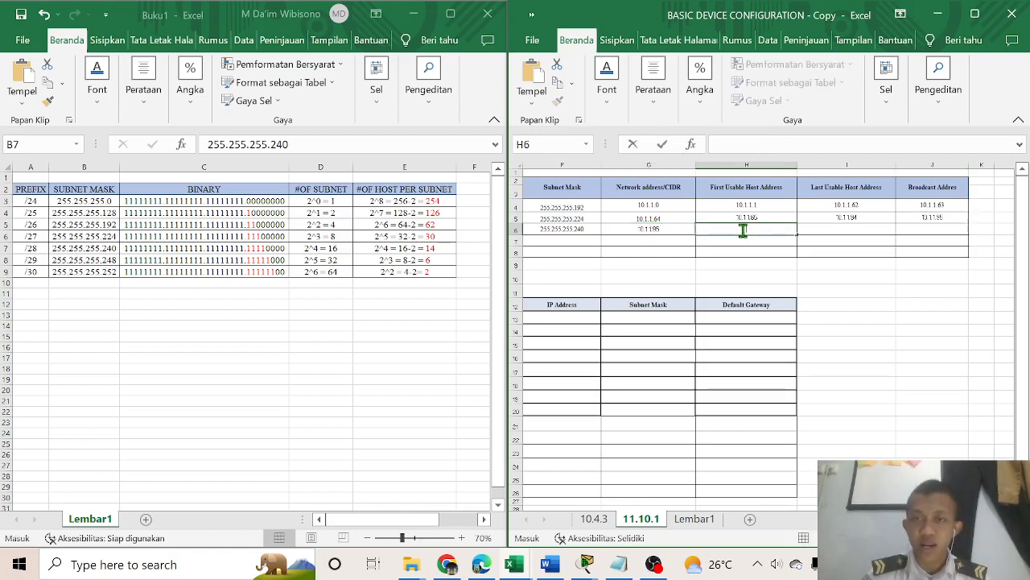
key(ctrl+v)
key(BackSpace)
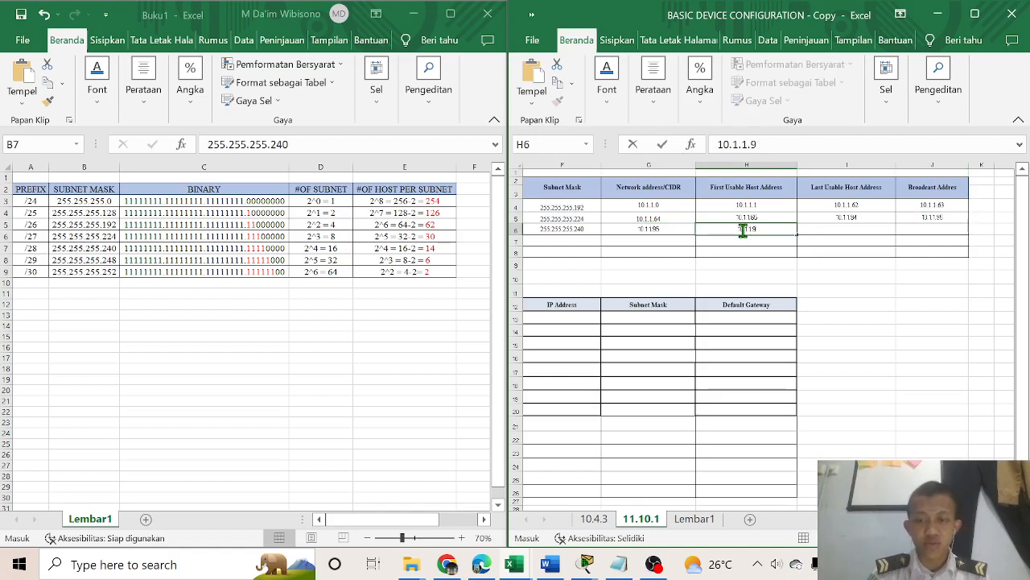
text(96)
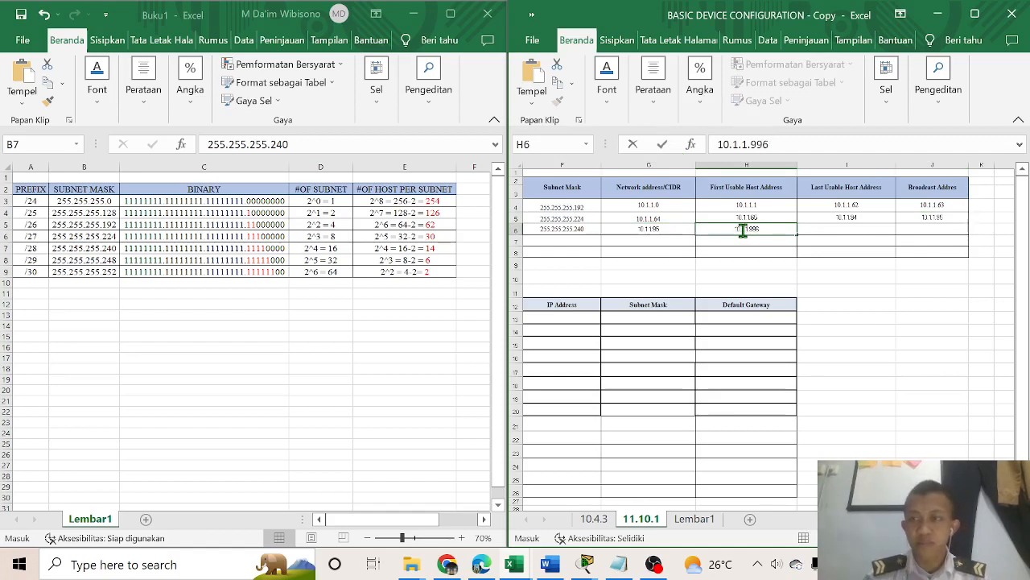
Change HQ-1's network address in cell G6 to 10.1.1.96
double_click(675, 234)
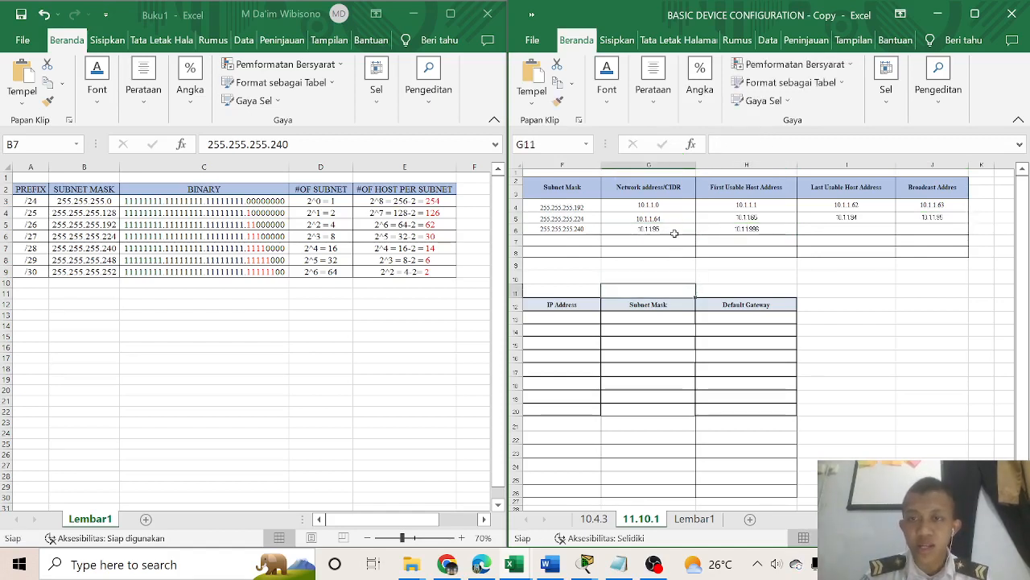
double_click(675, 234)
double_click(675, 231)
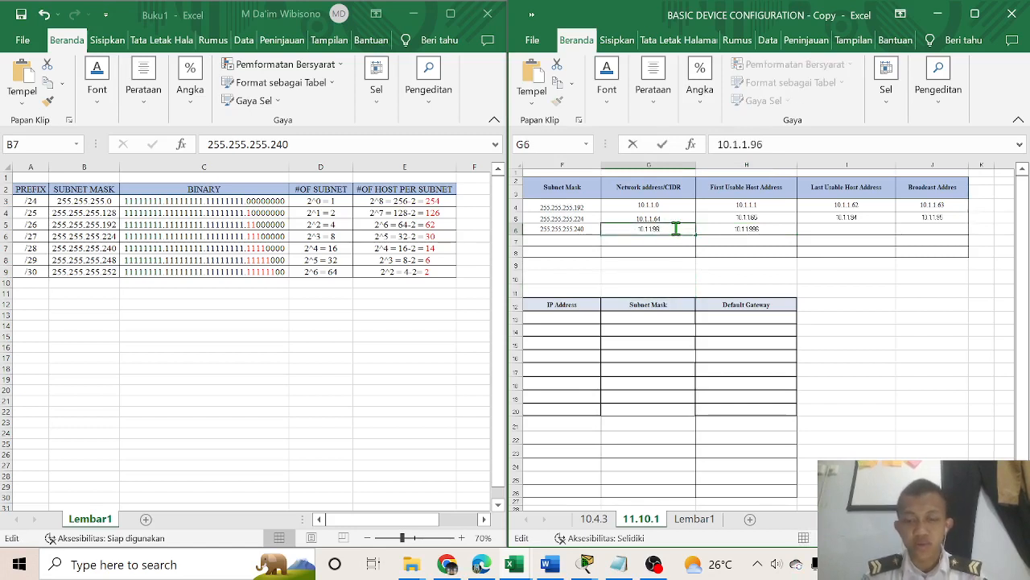
Correct HQ-1's first usable host address in cell H6 to 10.1.1.97
double_click(764, 231)
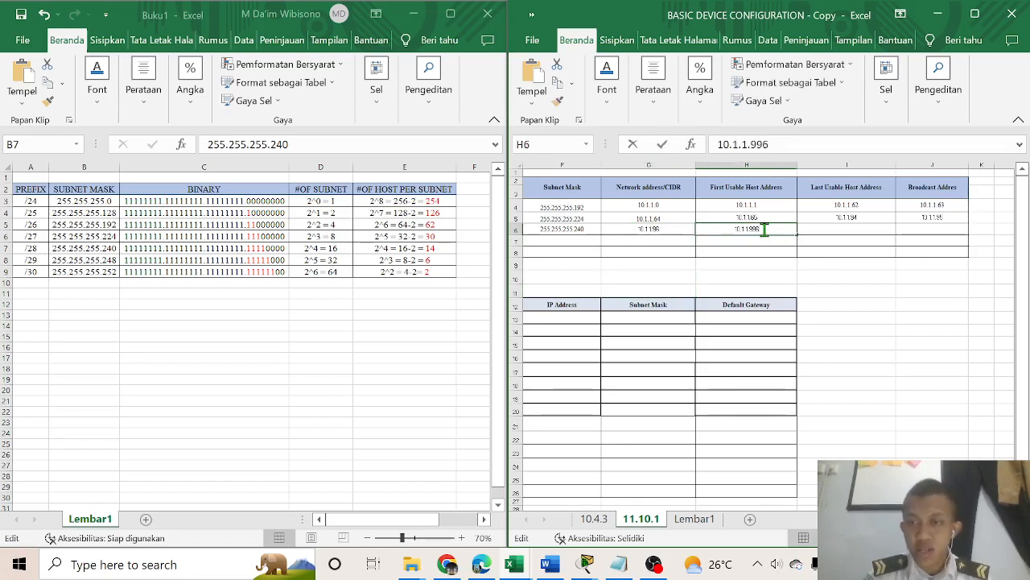
key(BackSpace)
key(BackSpace)
text(7)
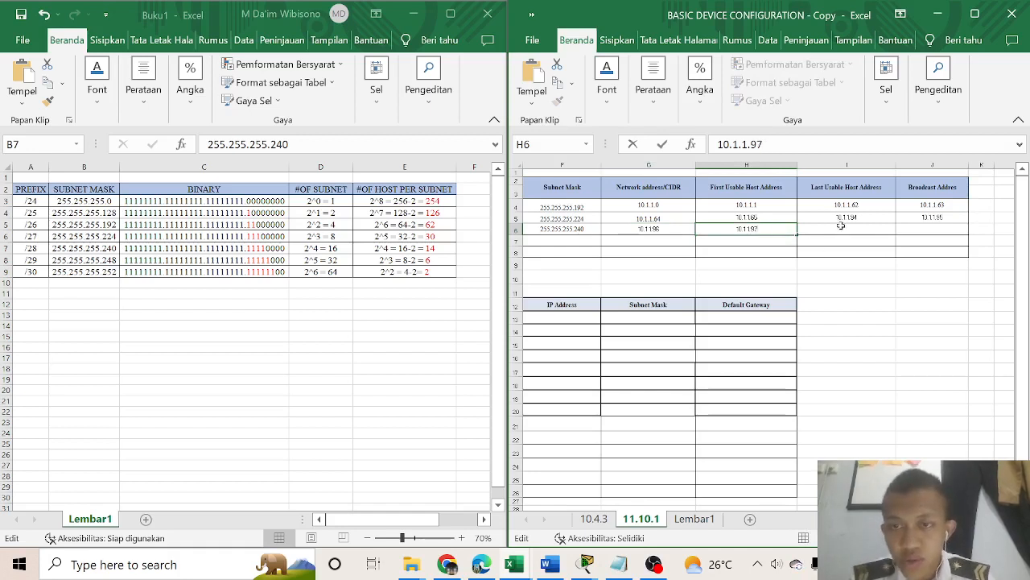
Check the /28 block size in the prefix table and enter 10.1.1.111 as HQ-1's broadcast address in J6
click(925, 231)
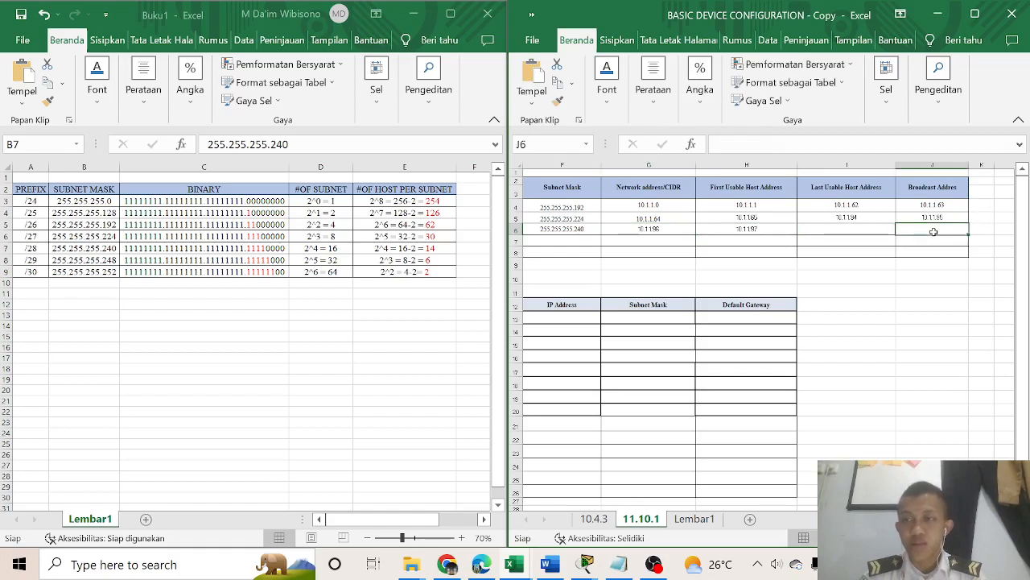
click(424, 258)
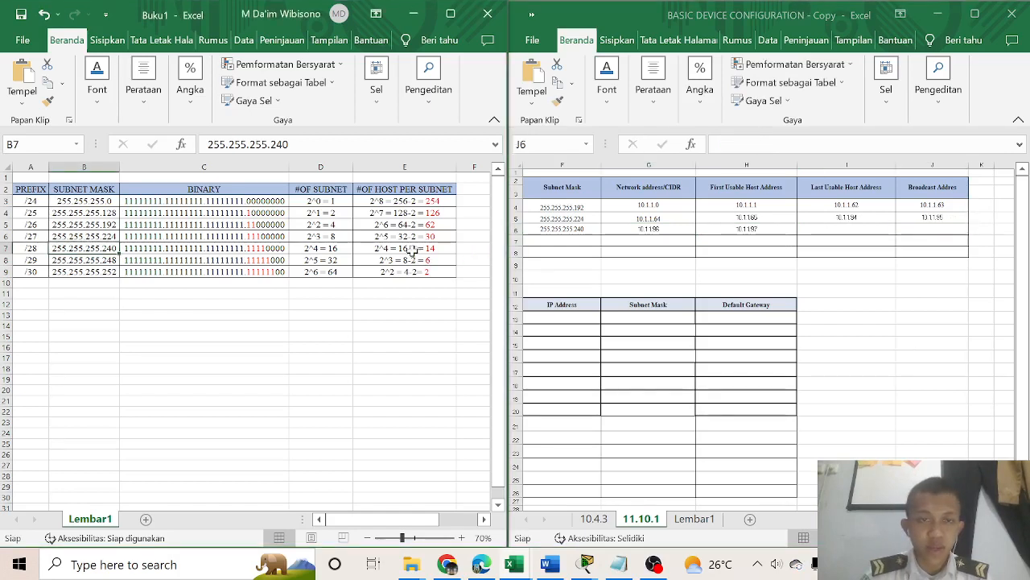
click(394, 249)
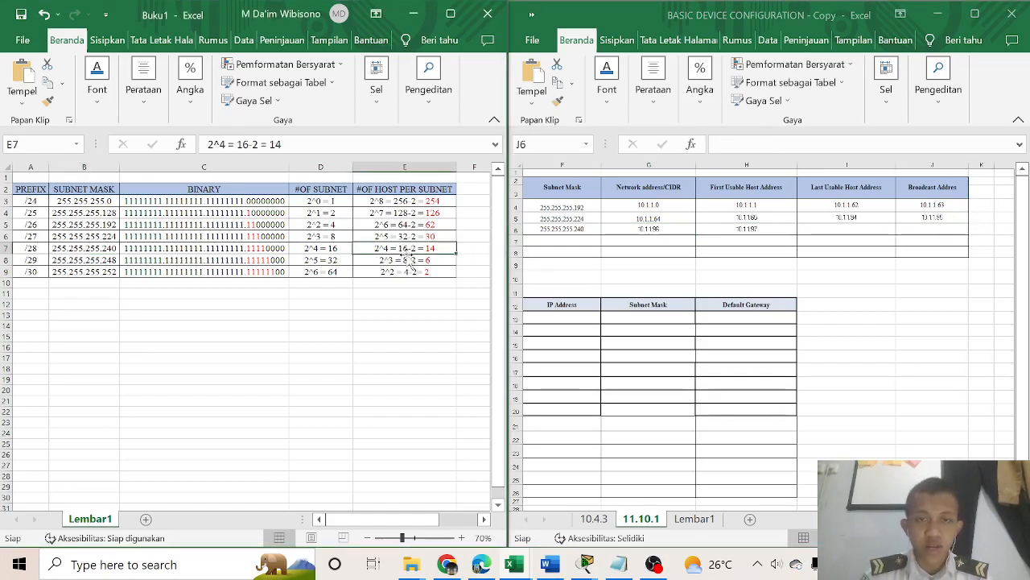
click(759, 232)
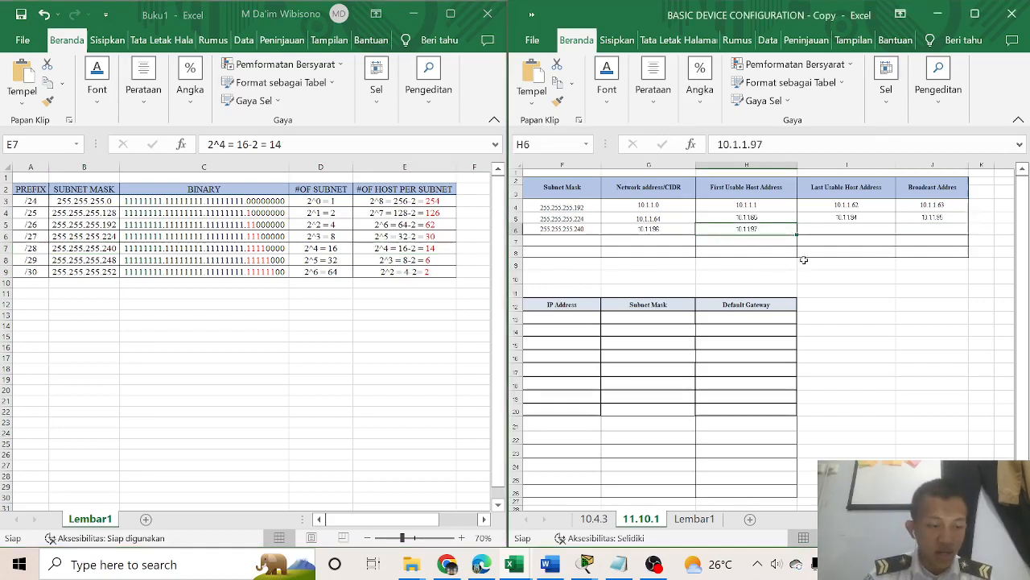
click(938, 232)
double_click(938, 229)
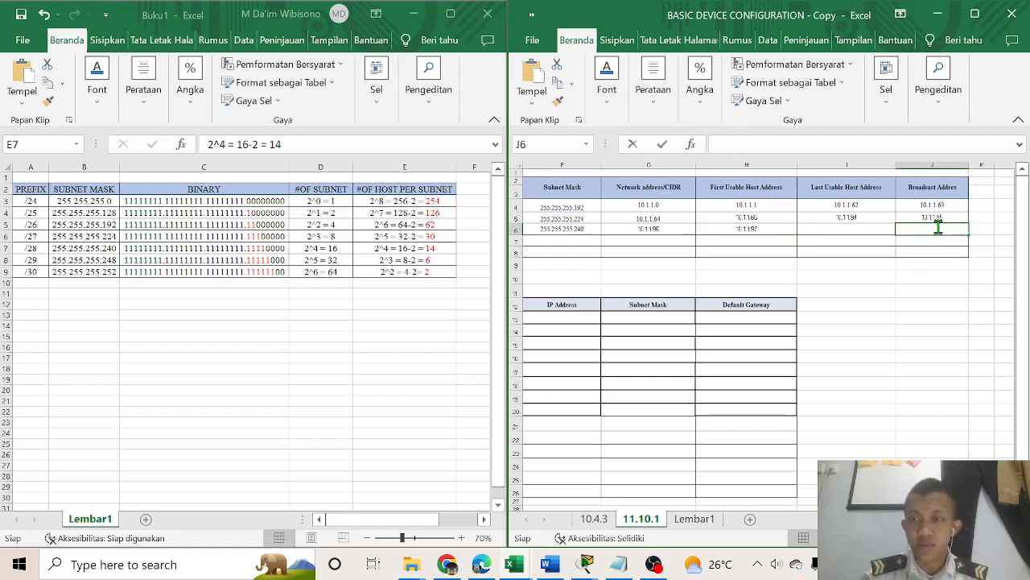
text(10.1.1.95)
key(BackSpace)
key(BackSpace)
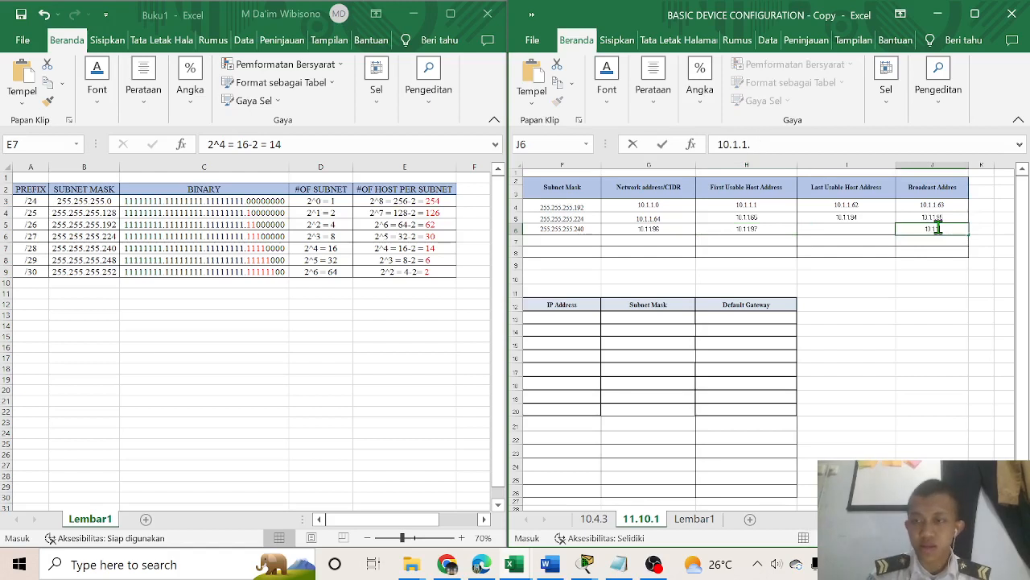
Enter 10.1.1.110 as HQ-1's last usable host address in cell I6
double_click(867, 228)
key(ctrl+v)
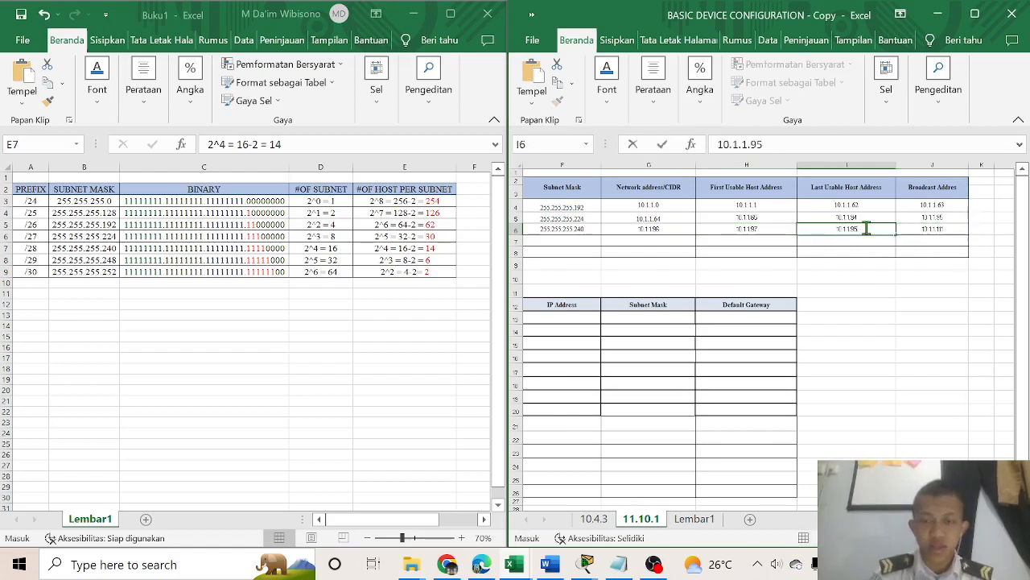
key(BackSpace)
key(BackSpace)
text(110)
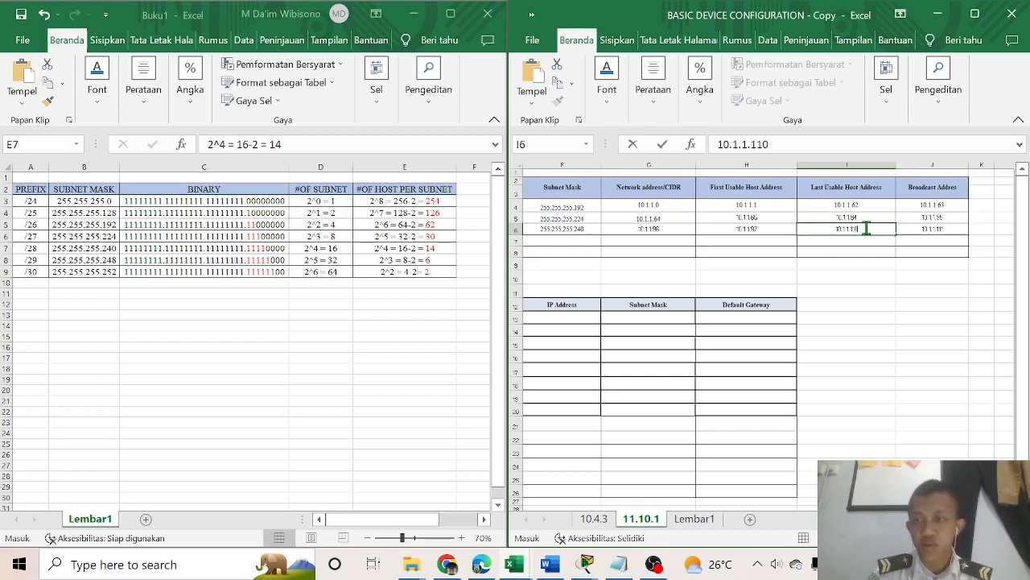
click(924, 229)
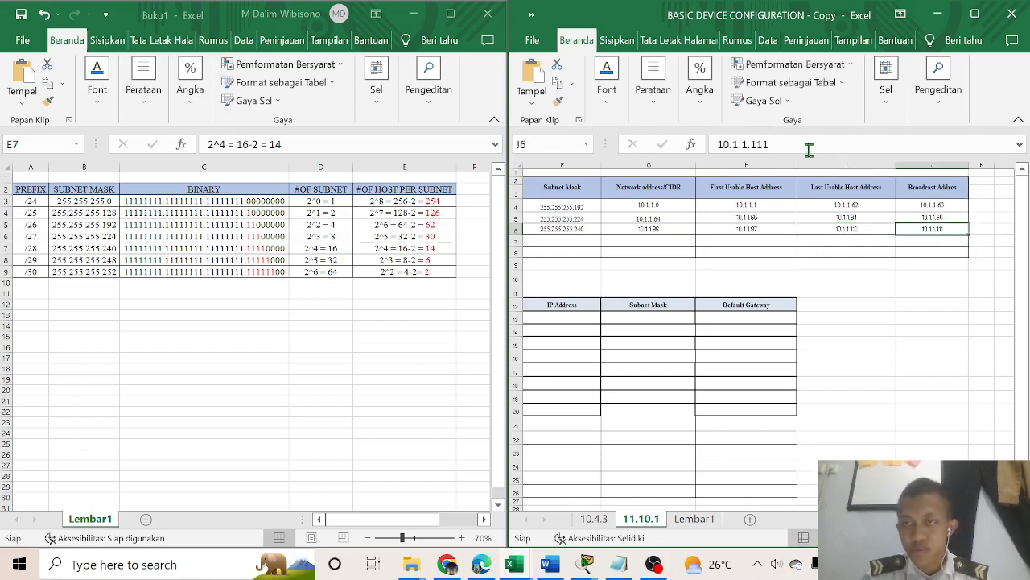
drag(769, 145, 692, 145)
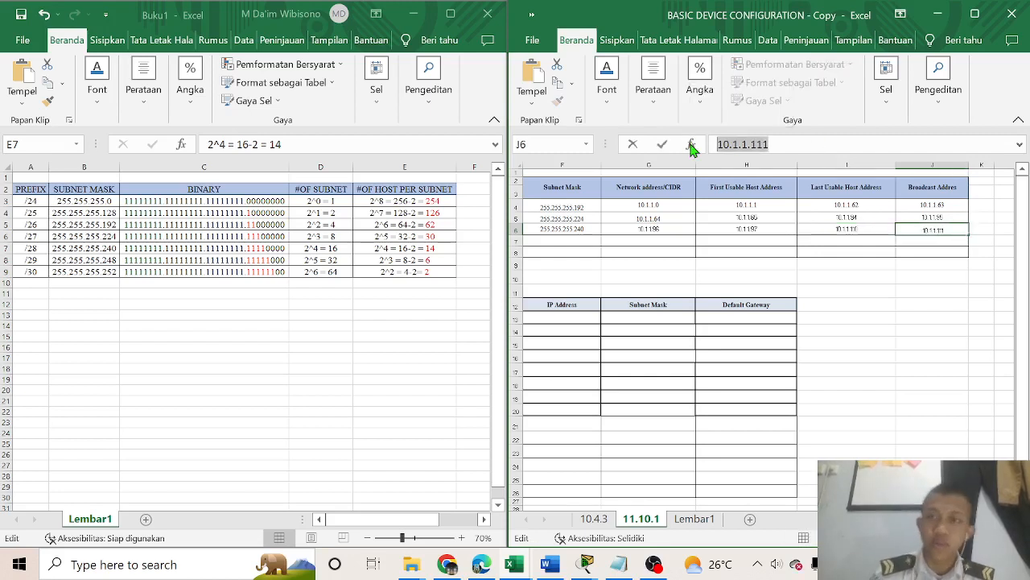
Copy the /29 subnet mask 255.255.255.248 from the prefix table into Remote-1's subnet mask cell F7
scroll(932, 438, left, 4)
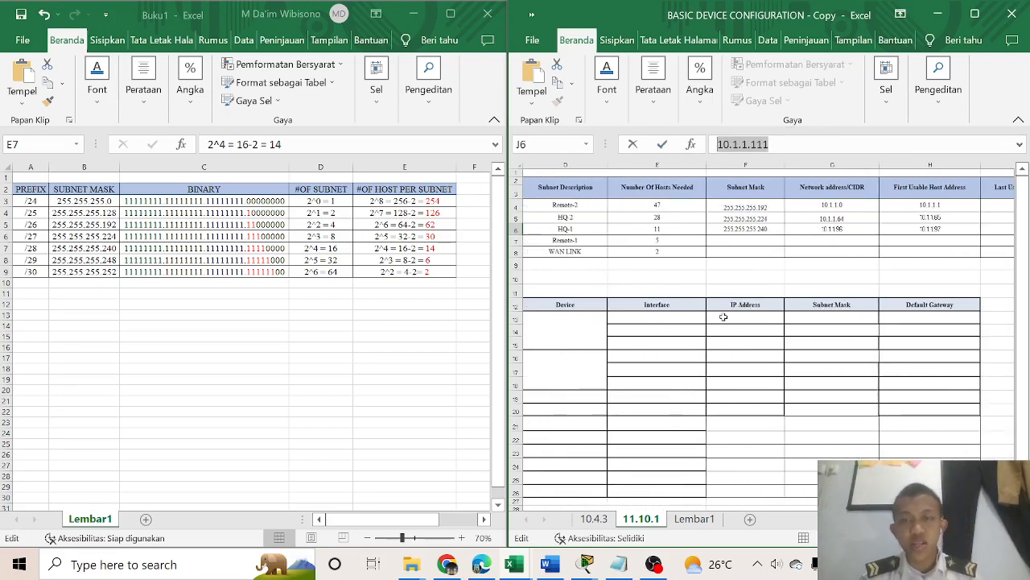
click(430, 260)
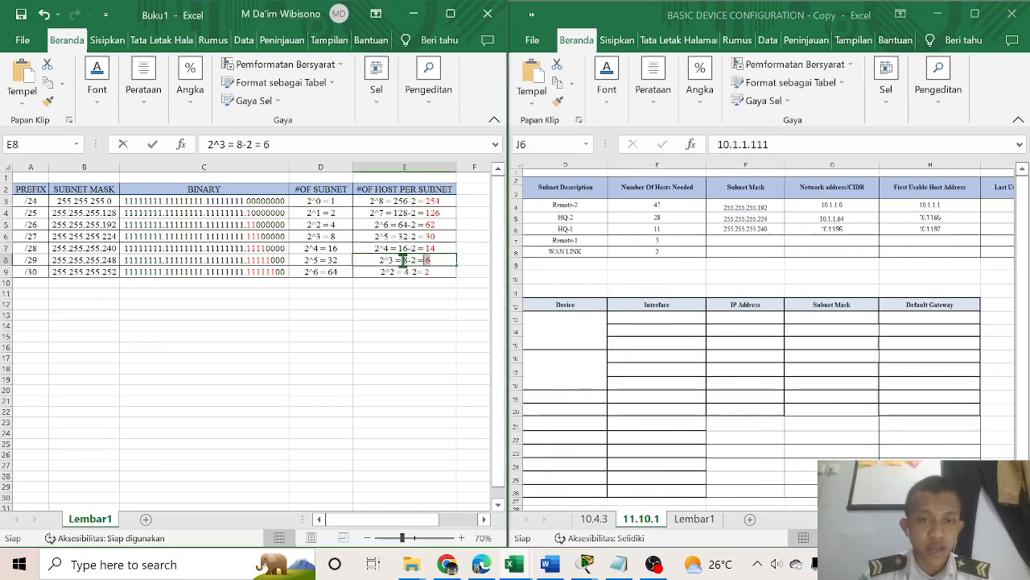
click(91, 260)
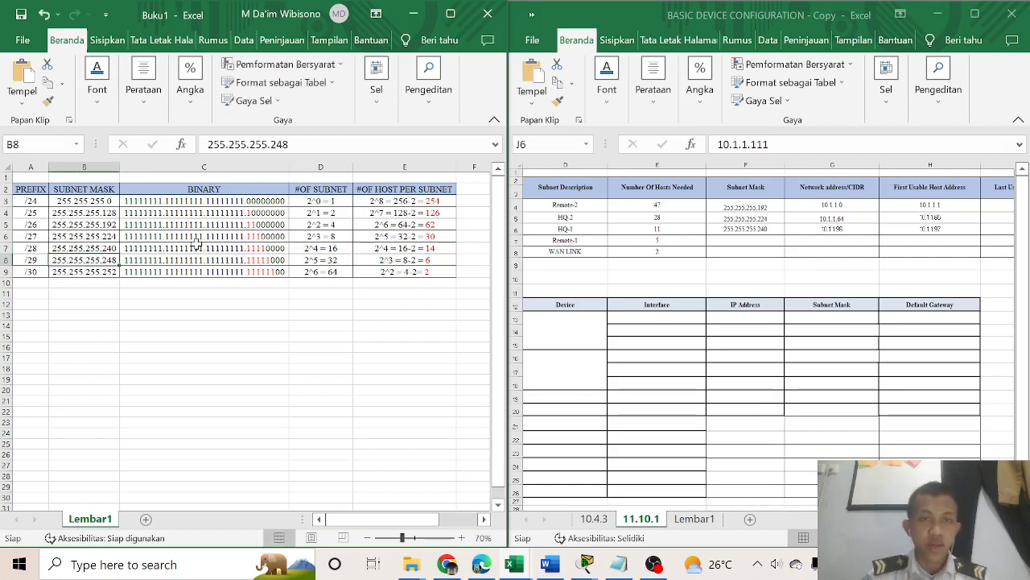
drag(345, 150, 142, 145)
key(ctrl+c)
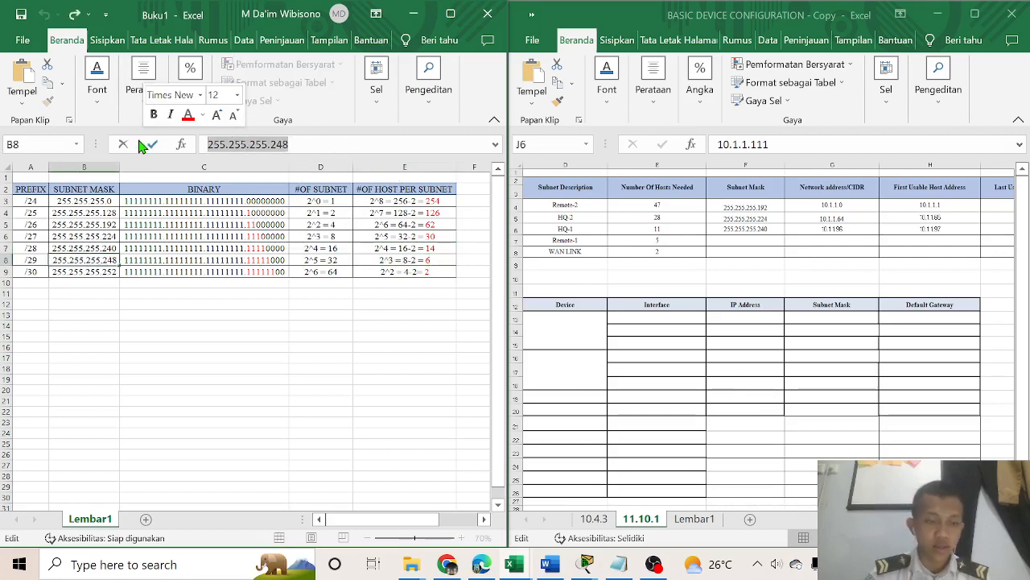
click(753, 240)
key(ctrl+v)
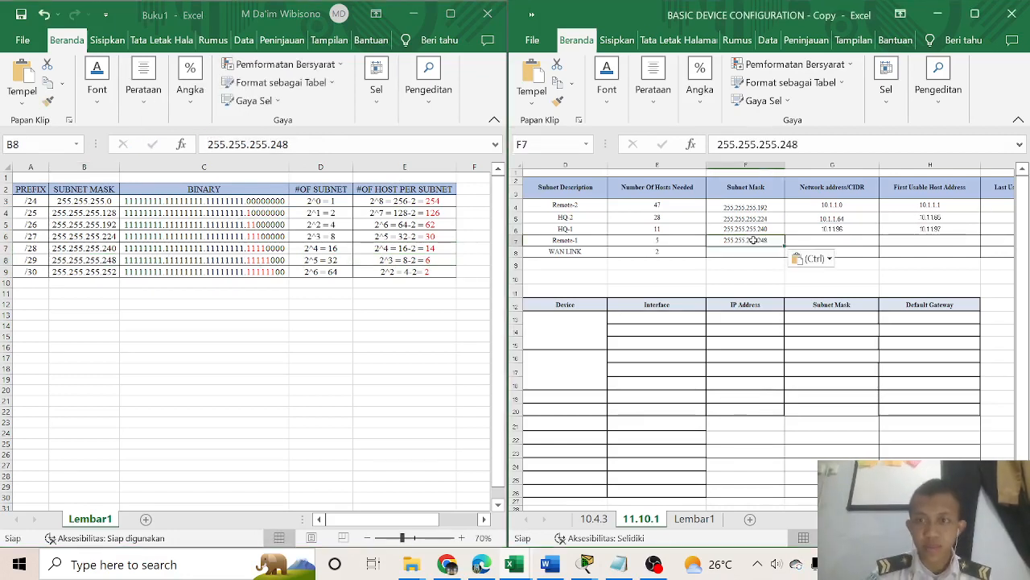
Copy HQ-1's broadcast address from J6 into Remote-1's network address cell G7 and change it to 10.1.1.112
scroll(883, 400, right, 2)
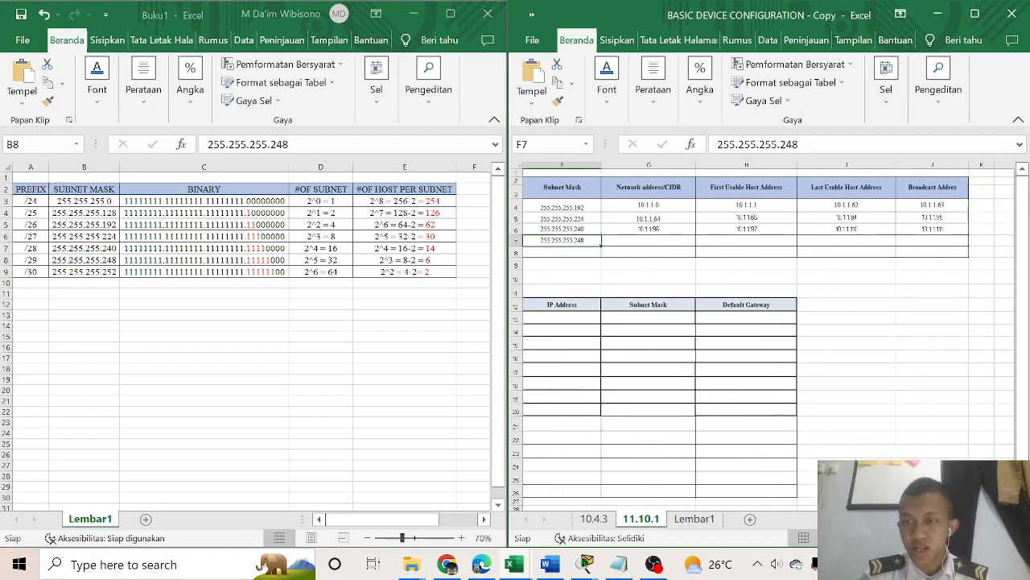
click(952, 229)
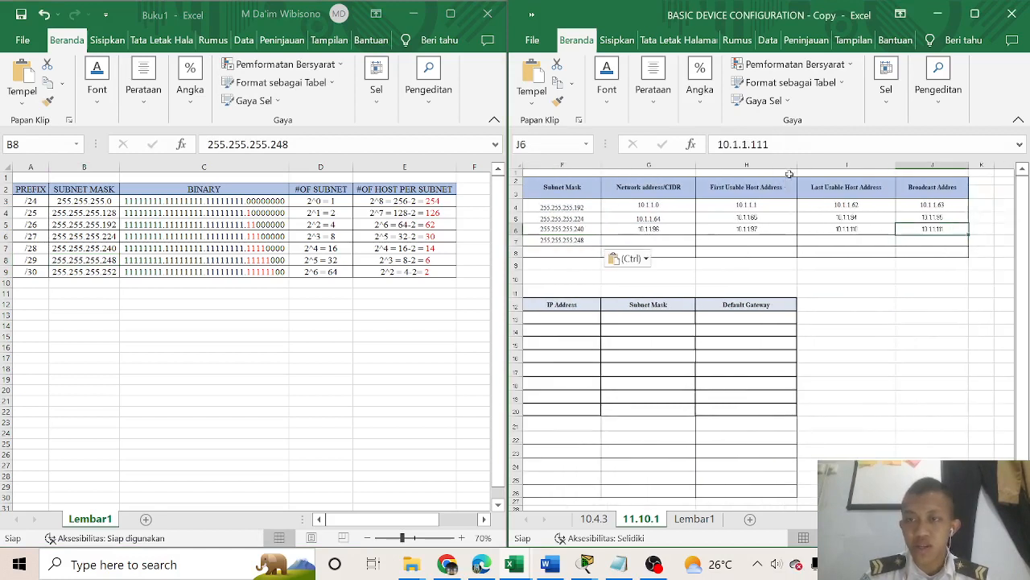
drag(792, 145, 696, 144)
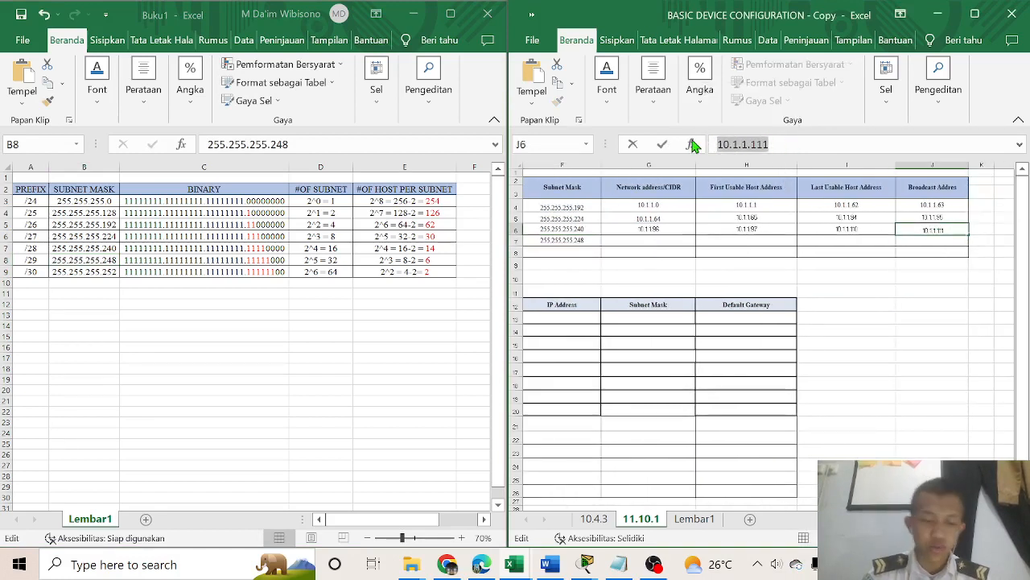
key(ctrl+c)
click(672, 241)
key(ctrl+v)
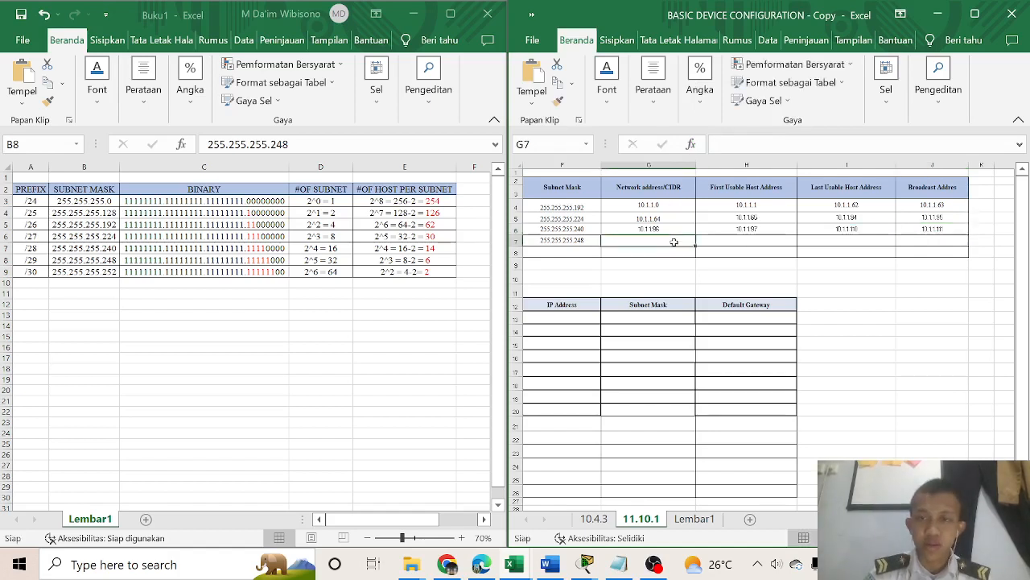
double_click(674, 241)
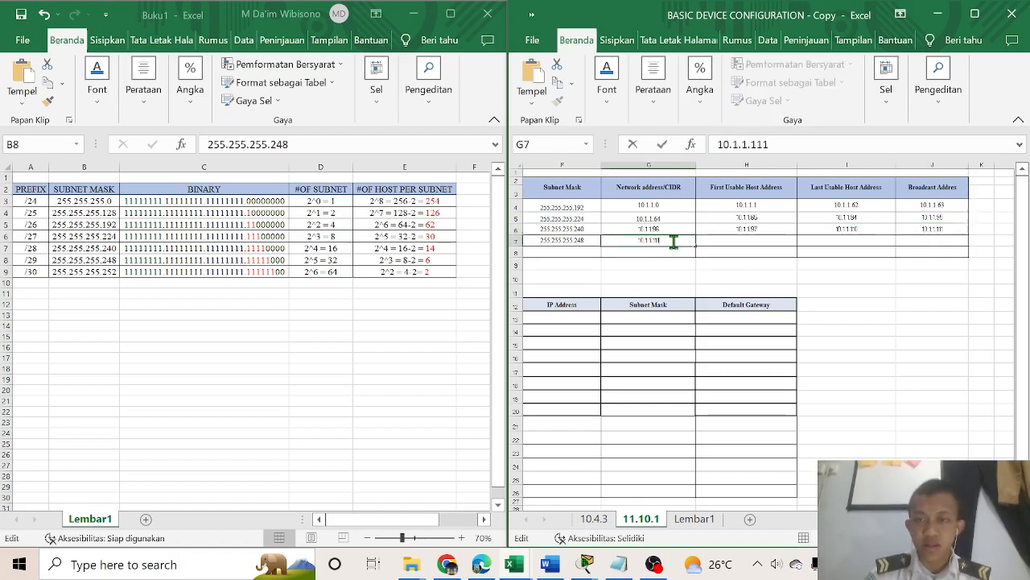
text(2)
Paste the copied address into Remote-1's first usable host cell H7 and change it to 10.1.1.113
click(783, 240)
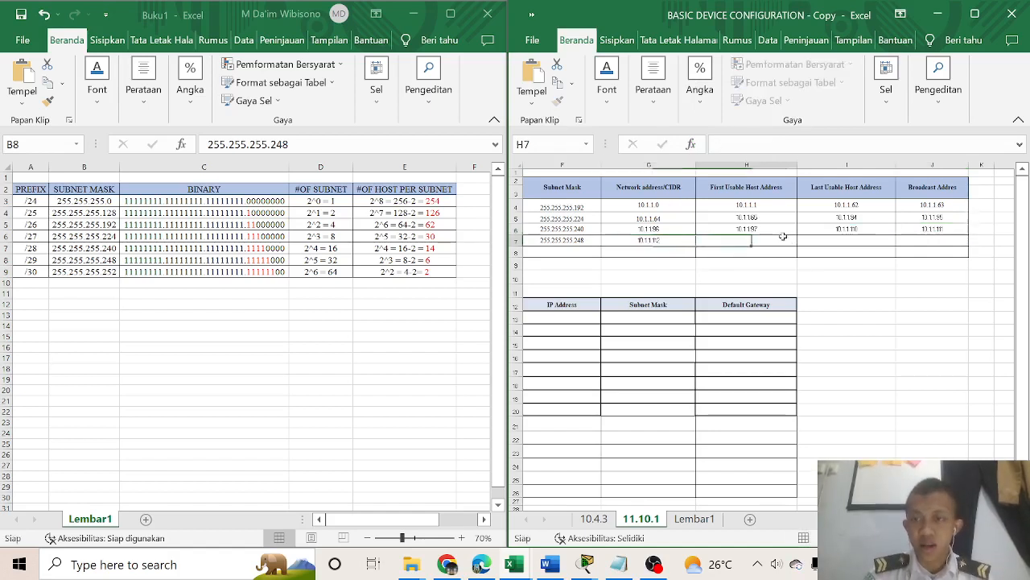
key(Up)
key(Up)
key(Up)
double_click(773, 242)
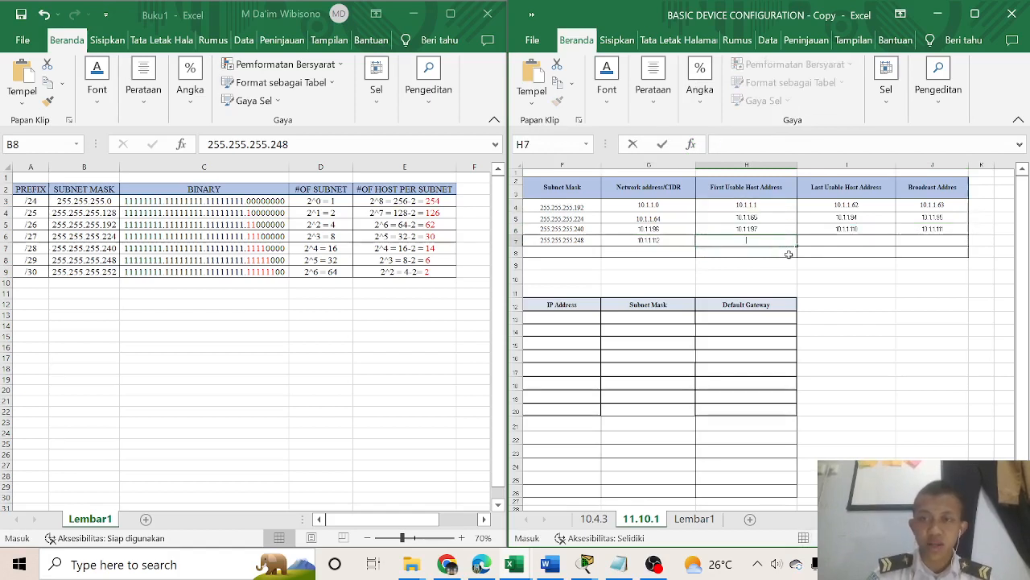
key(ctrl+v)
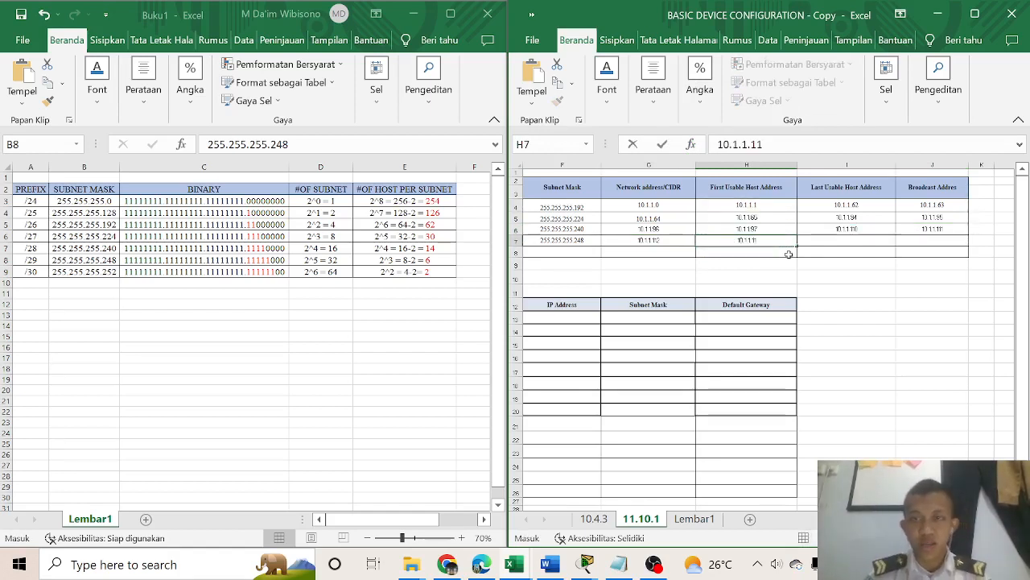
key(BackSpace)
text(3)
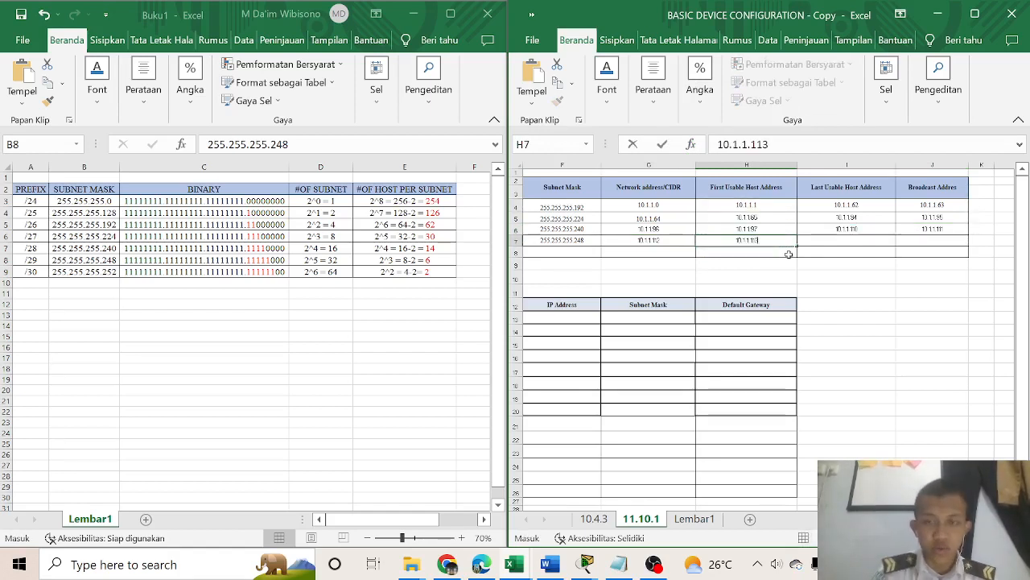
Enter 10.1.1.119 as Remote-1's broadcast address in cell J7
click(917, 243)
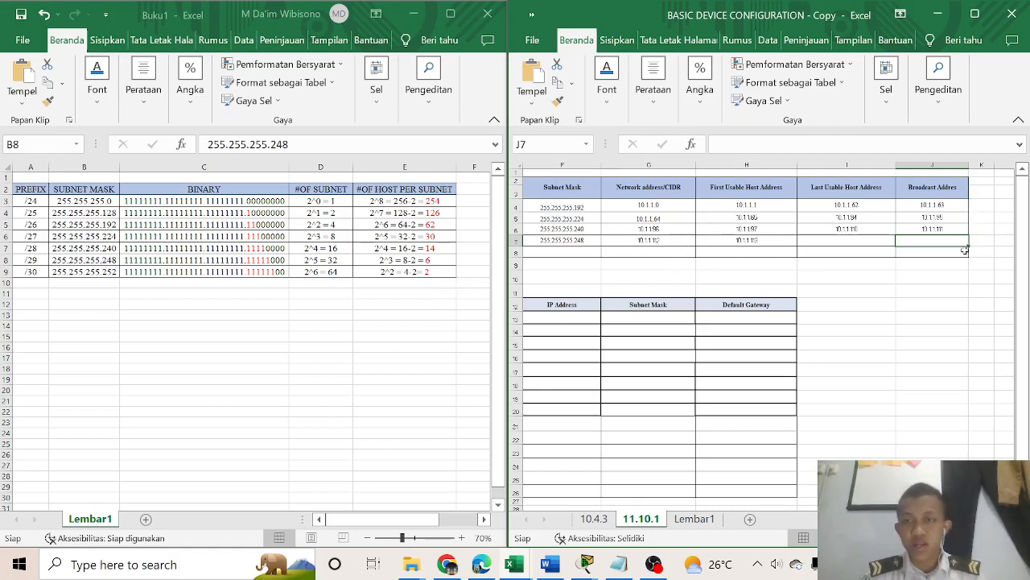
text(1)
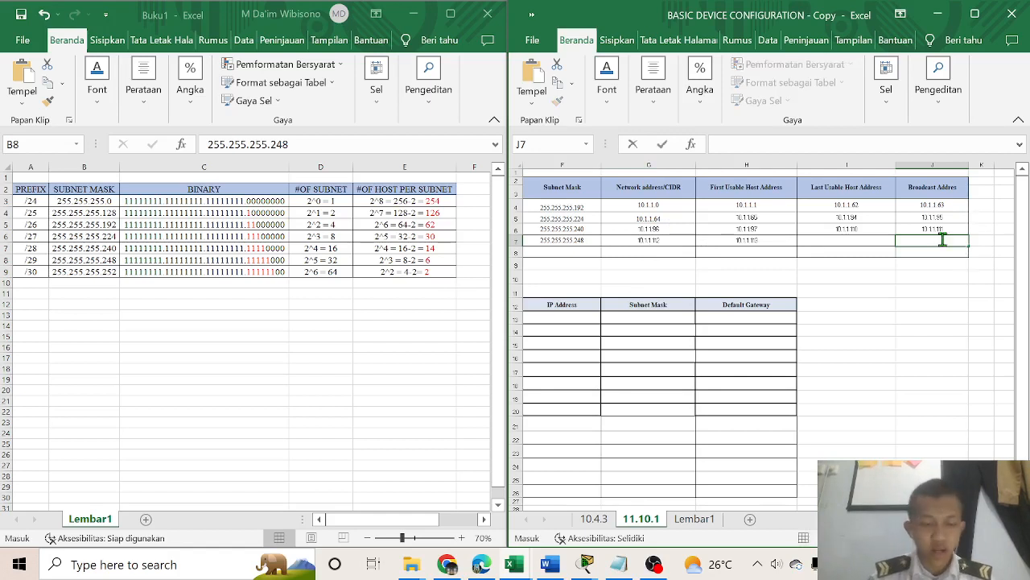
text(0.1.1.111)
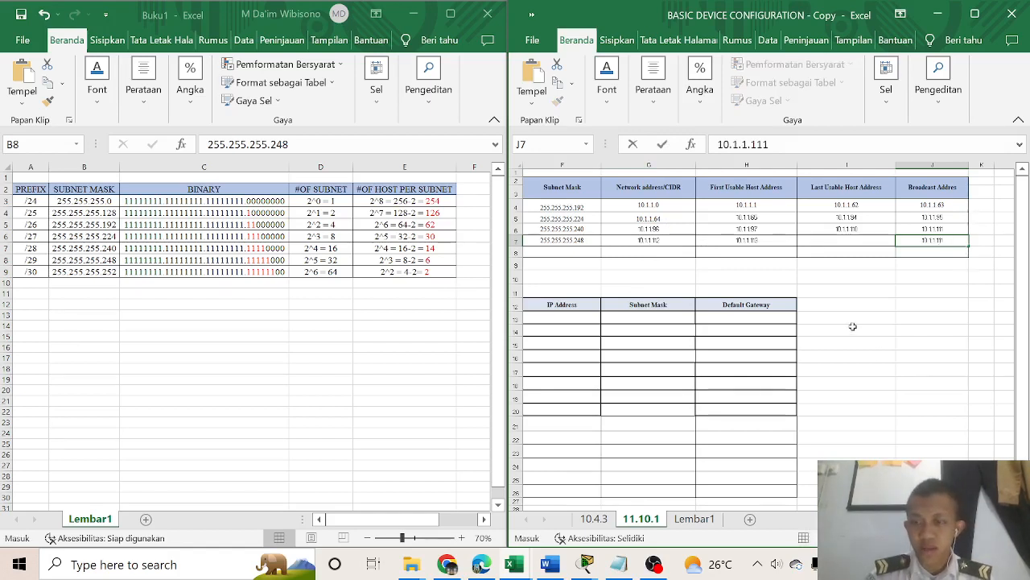
key(BackSpace)
text(9)
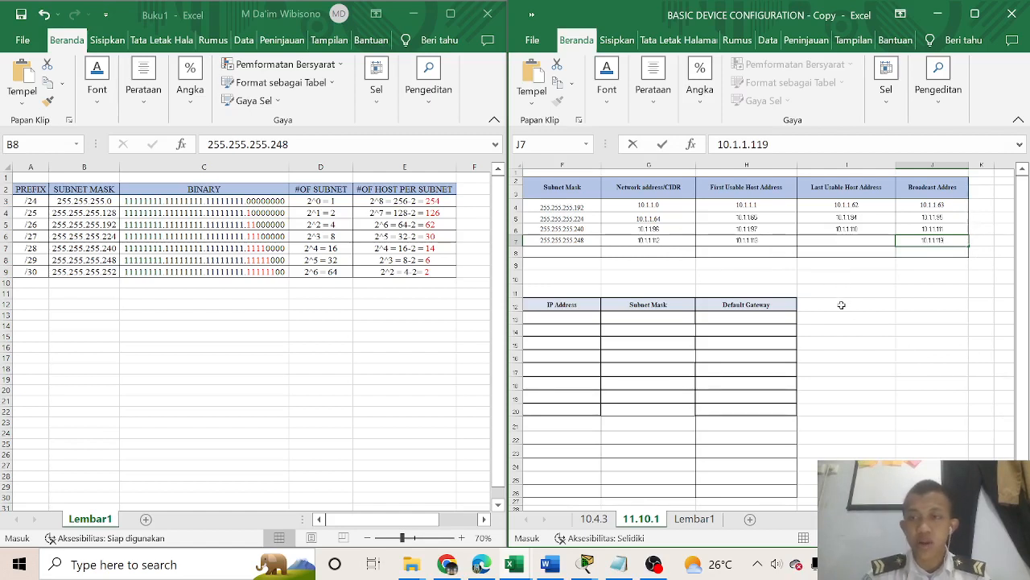
Enter 10.1.1.118 as Remote-1's last usable host address in cell I7
double_click(851, 242)
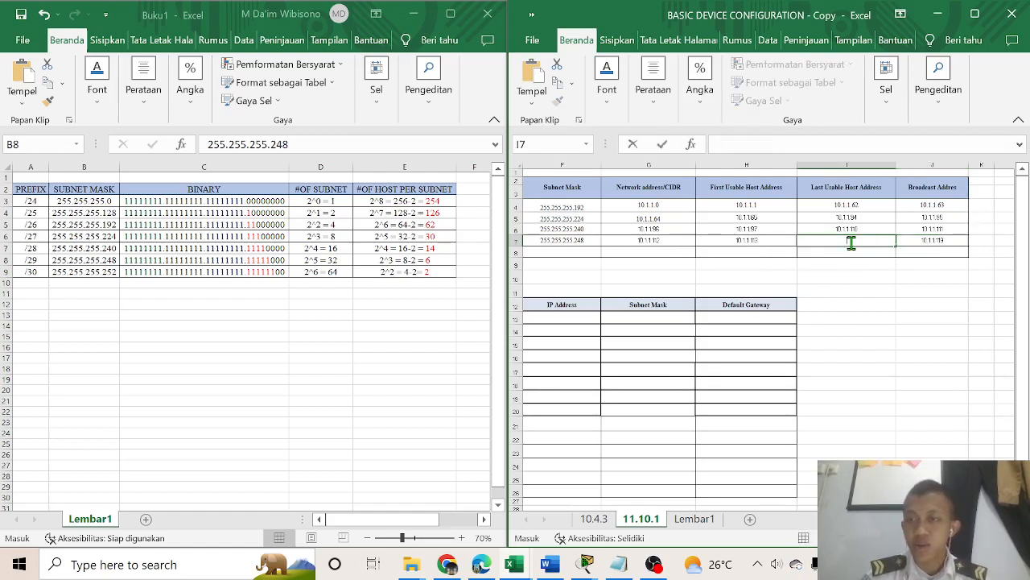
text(10.1.1.1118)
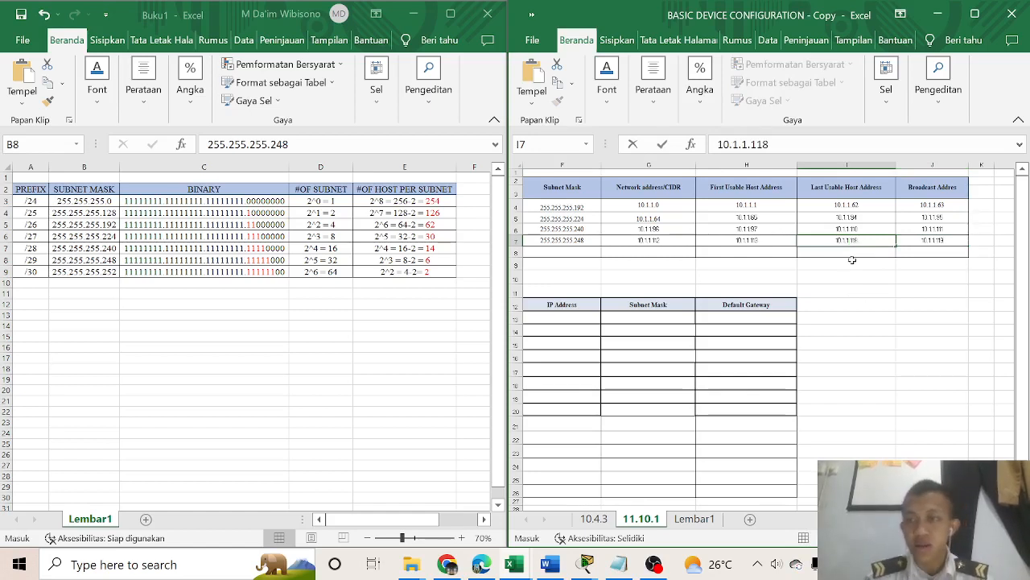
click(938, 343)
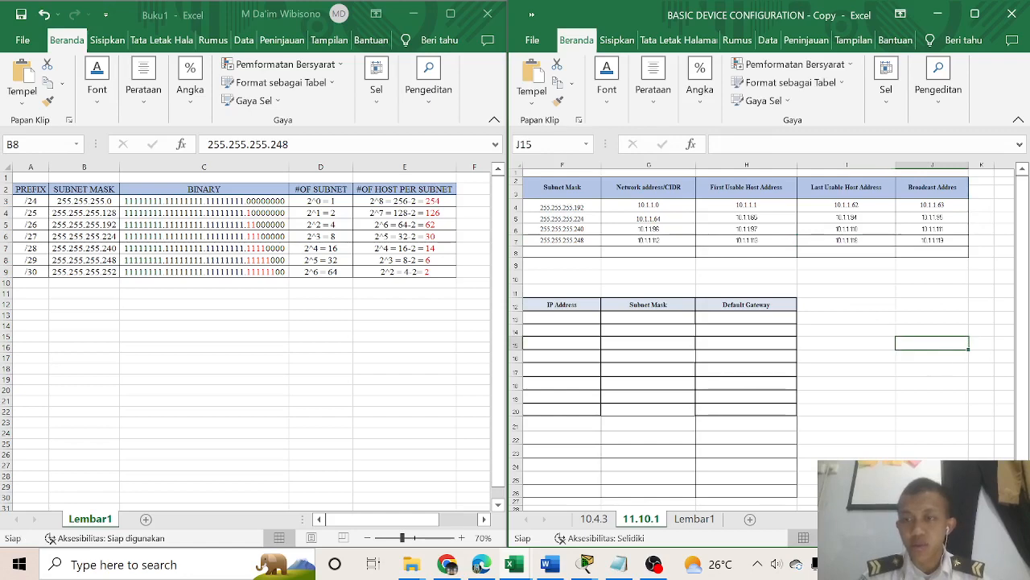
Copy the /30 mask 255.255.255.252 from B9 of the prefix table into WAN LINK's subnet mask cell F8
scroll(769, 330, left, 5)
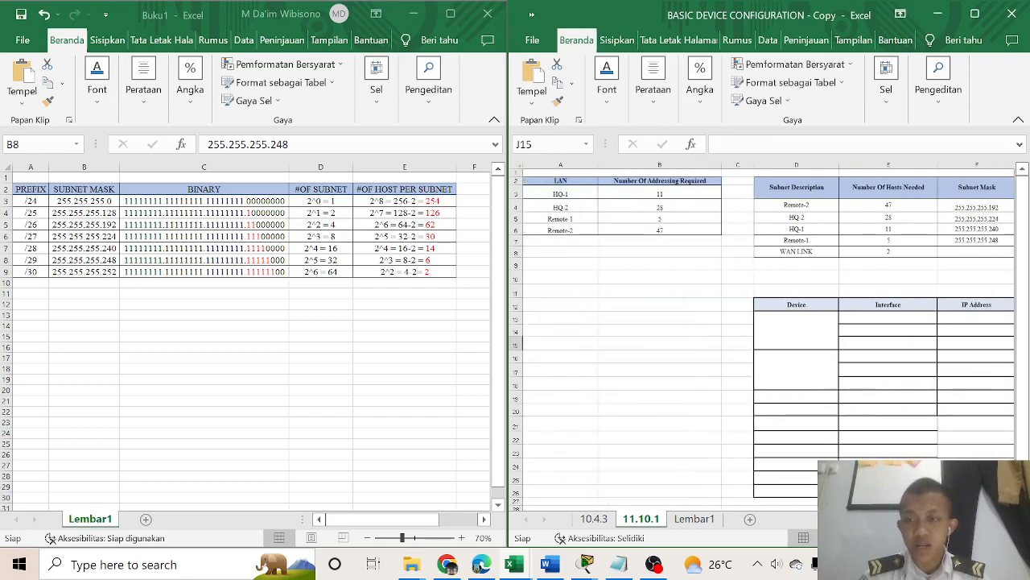
scroll(769, 330, right, 3)
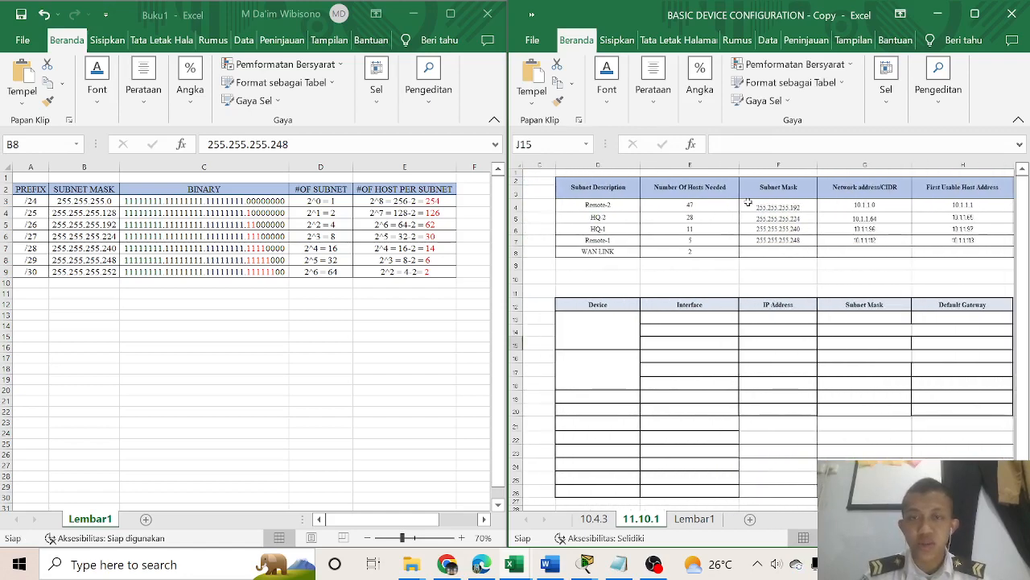
click(704, 256)
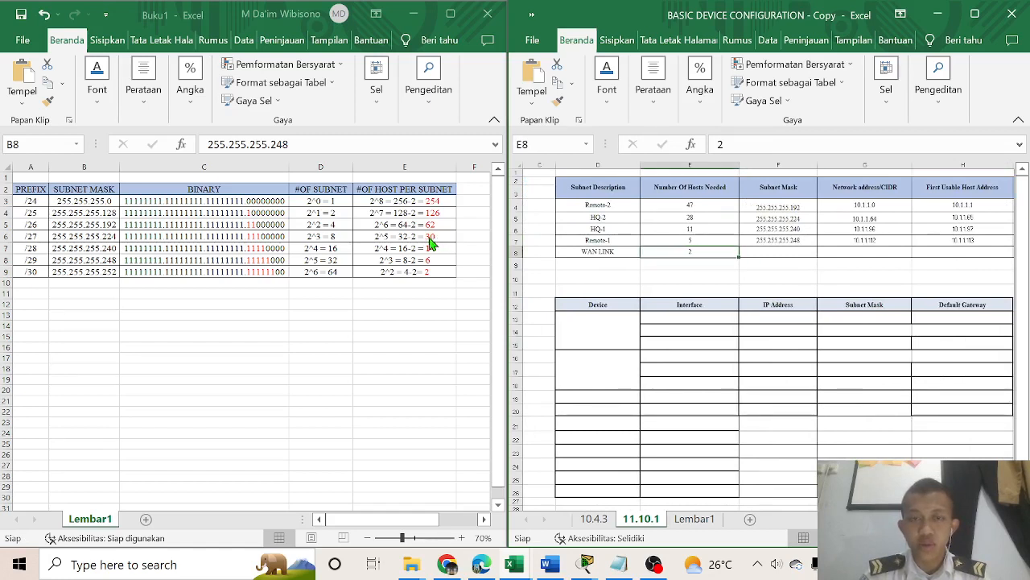
click(104, 272)
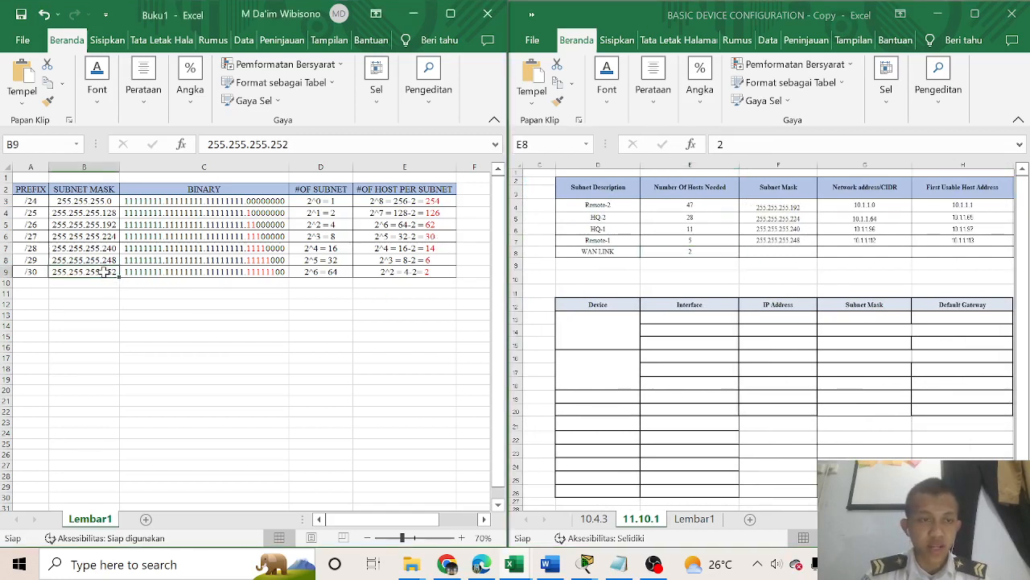
drag(105, 272, 422, 273)
click(103, 271)
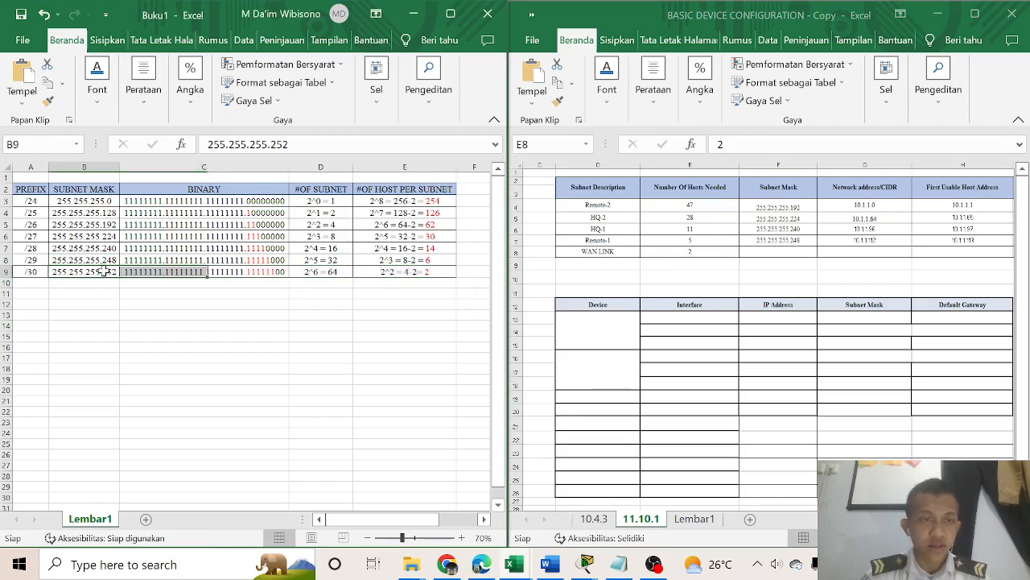
drag(320, 145, 126, 145)
key(ctrl+c)
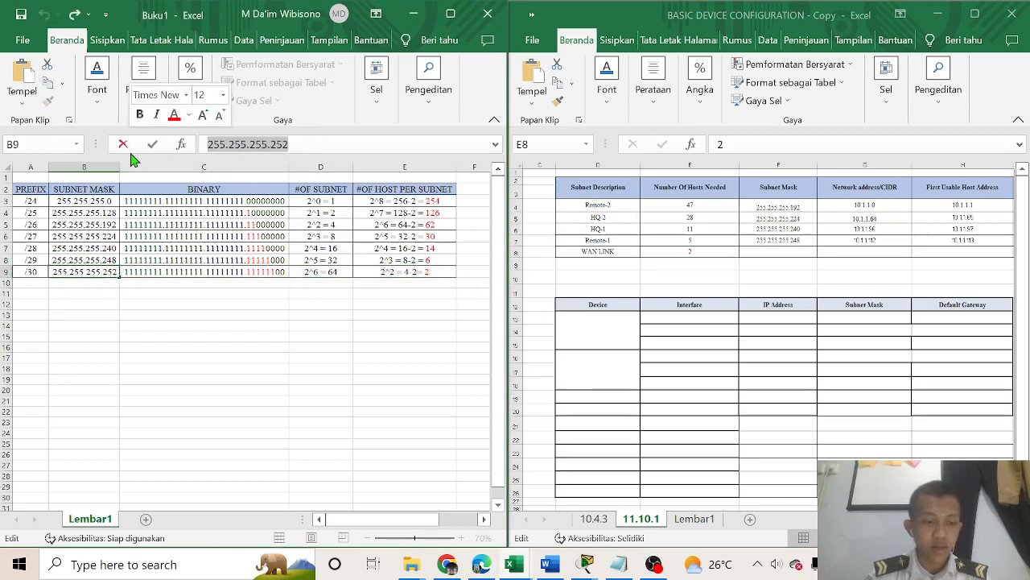
click(794, 252)
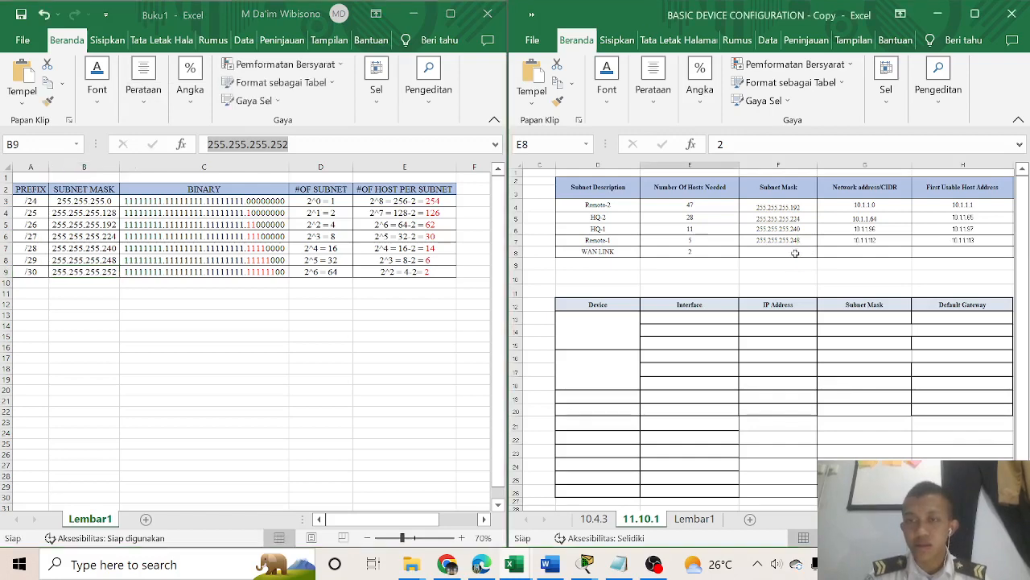
click(795, 253)
key(ctrl+v)
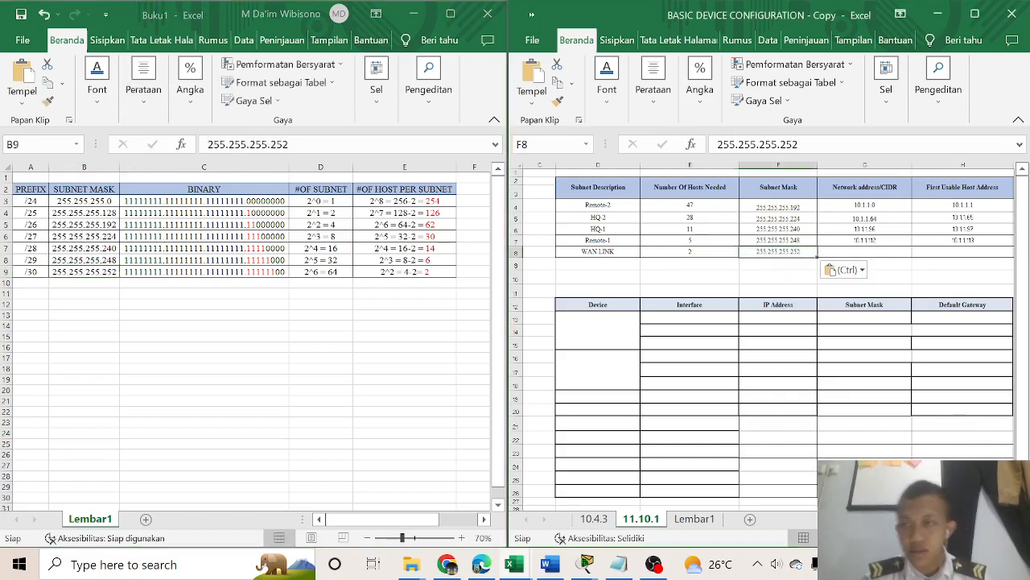
scroll(960, 260, right, 3)
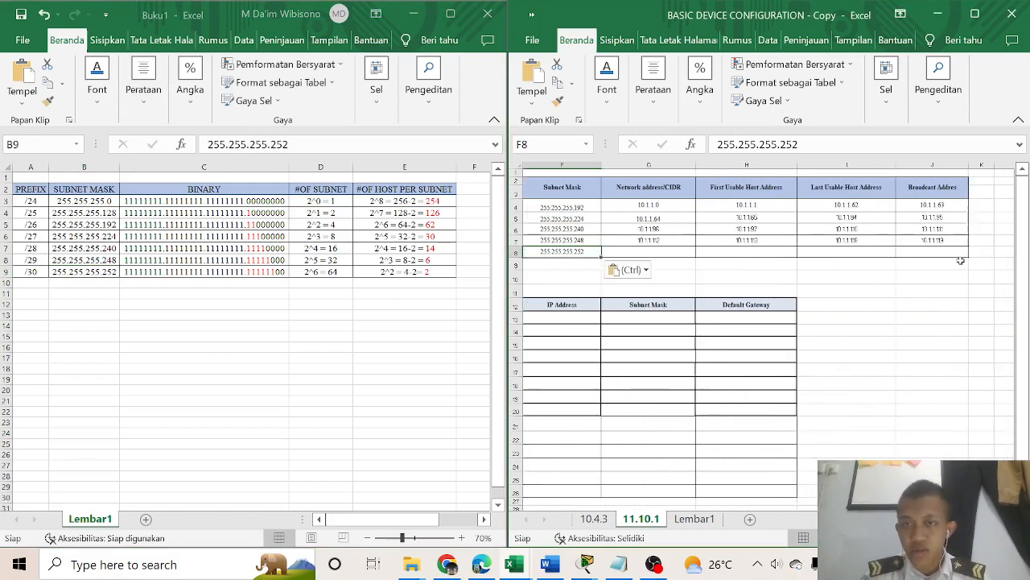
click(952, 241)
key(ctrl)
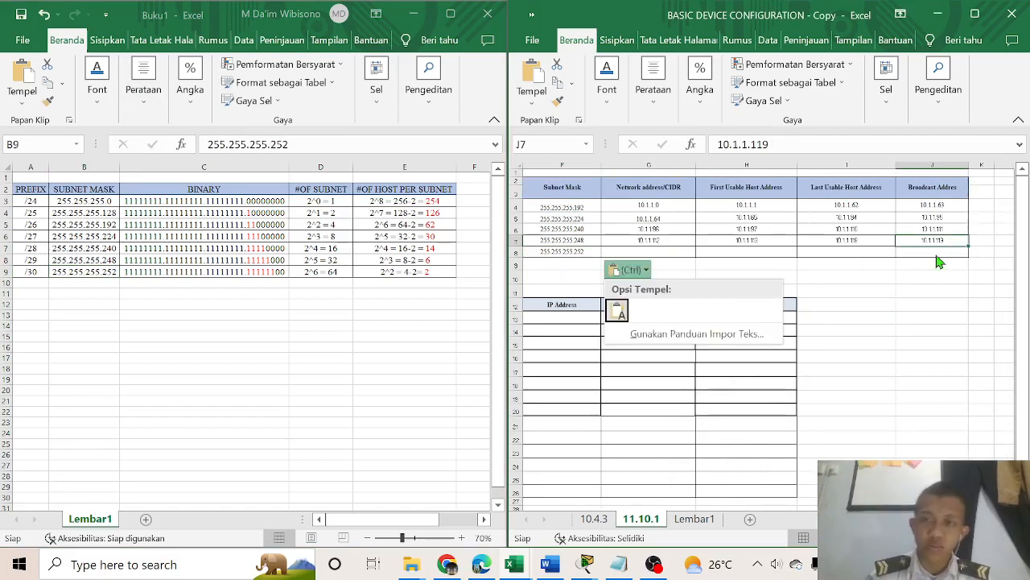
key(Escape)
click(658, 253)
key(ctrl+v)
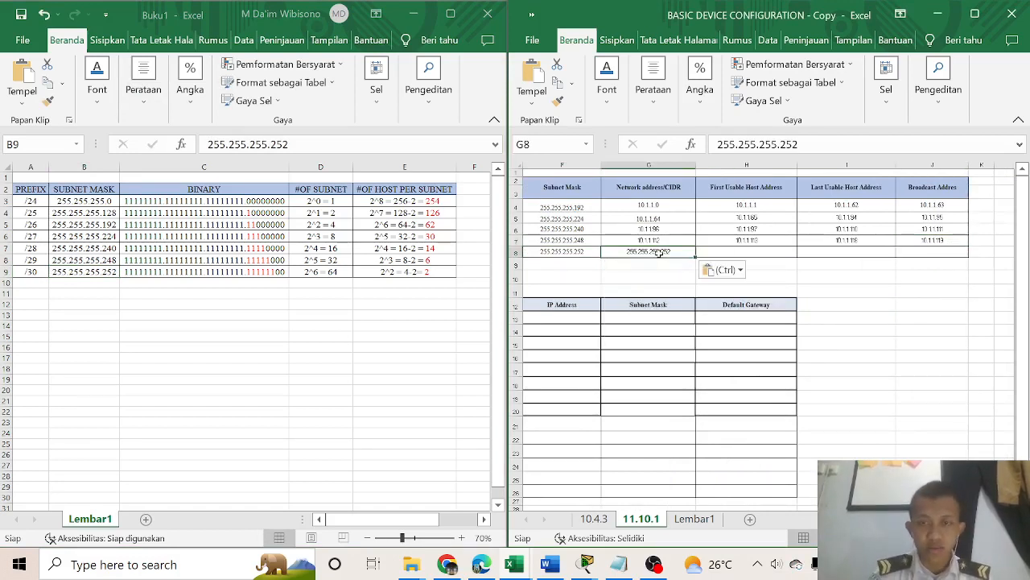
drag(797, 144, 709, 145)
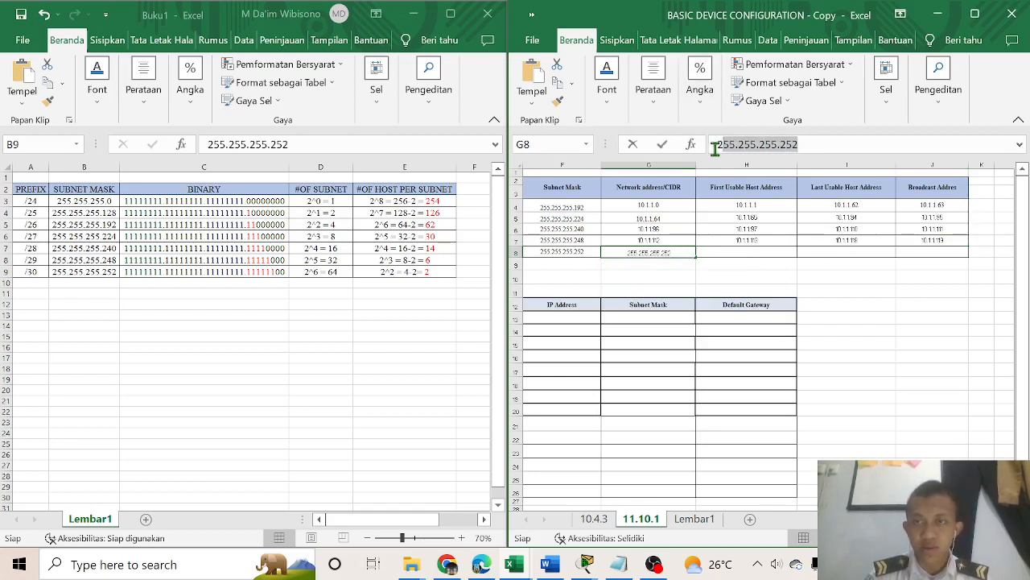
key(BackSpace)
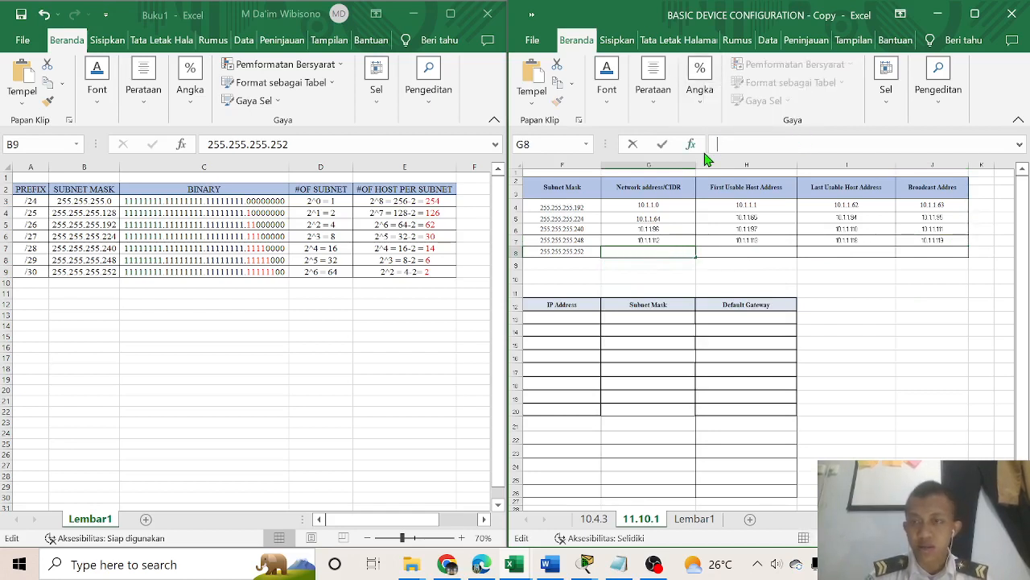
Copy Remote-1's broadcast address from J7 into WAN LINK's network address cell G8 and change it to 10.1.1.120
click(942, 243)
click(804, 141)
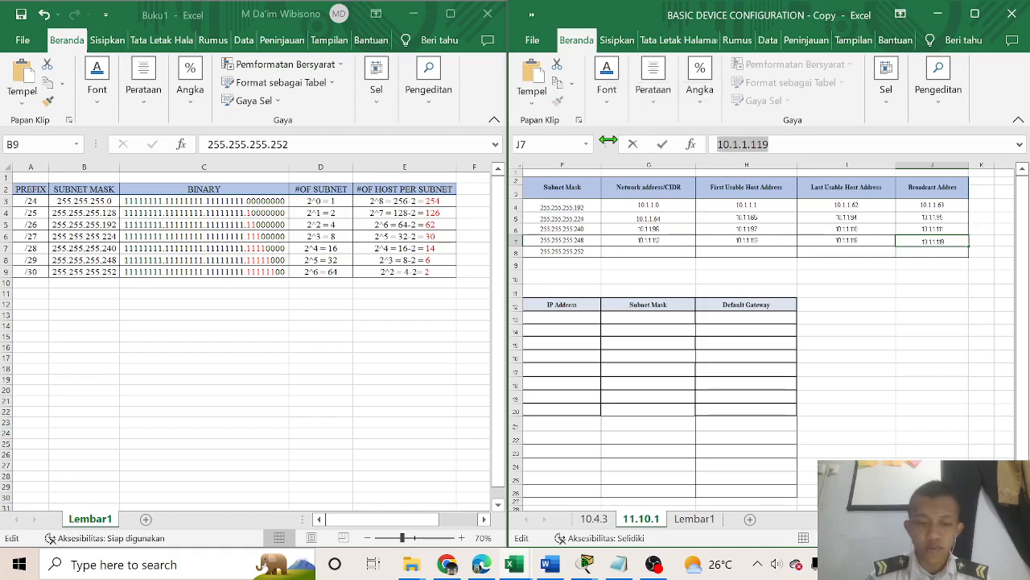
click(654, 255)
key(Down)
key(Down)
key(Down)
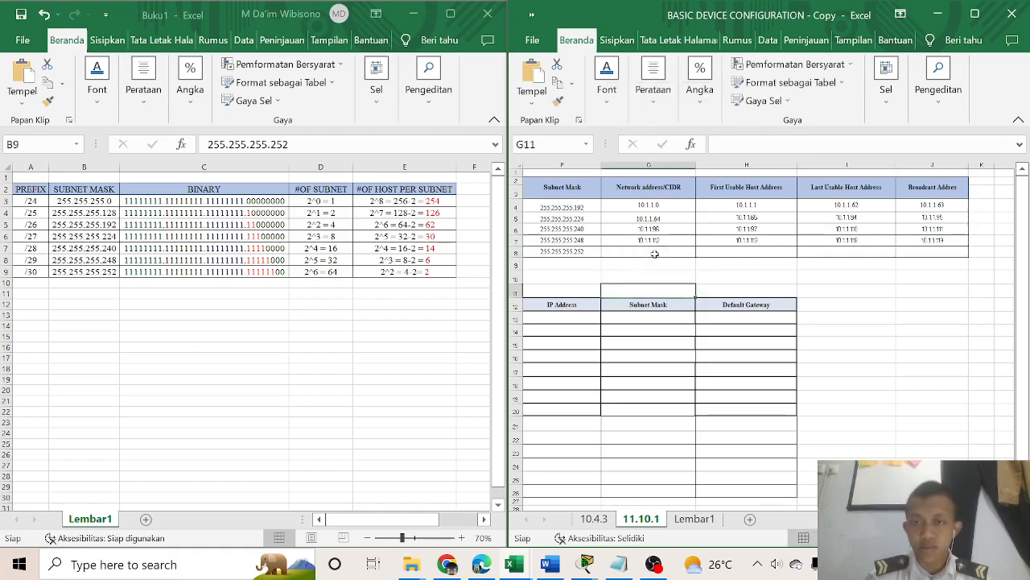
click(655, 253)
text(10.1.1.119)
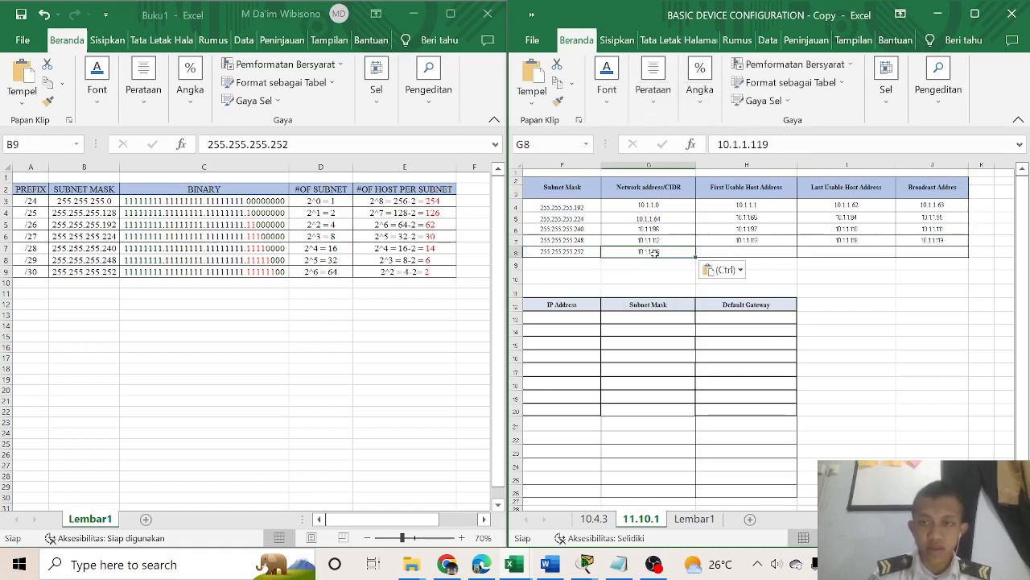
double_click(684, 251)
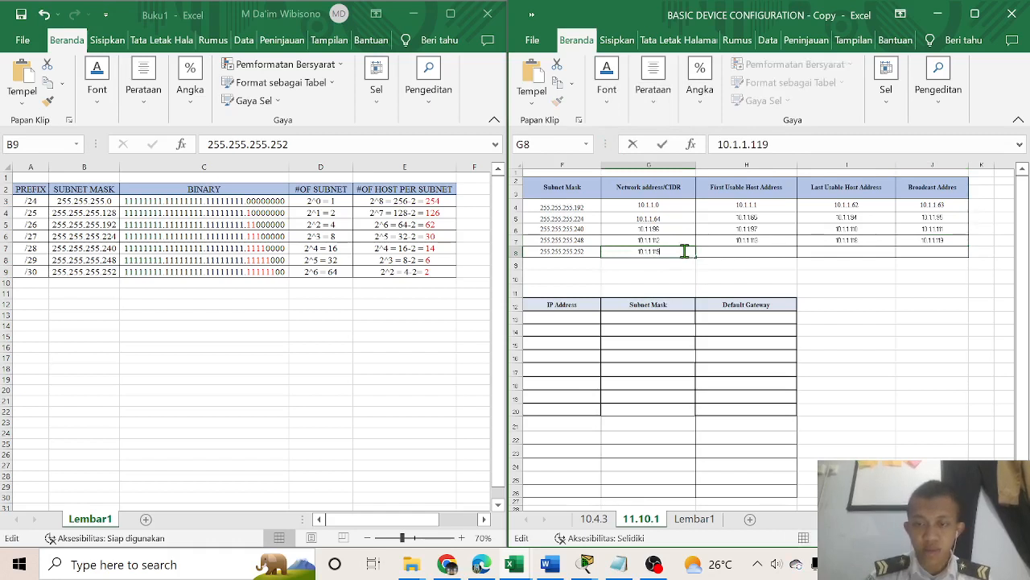
text(20)
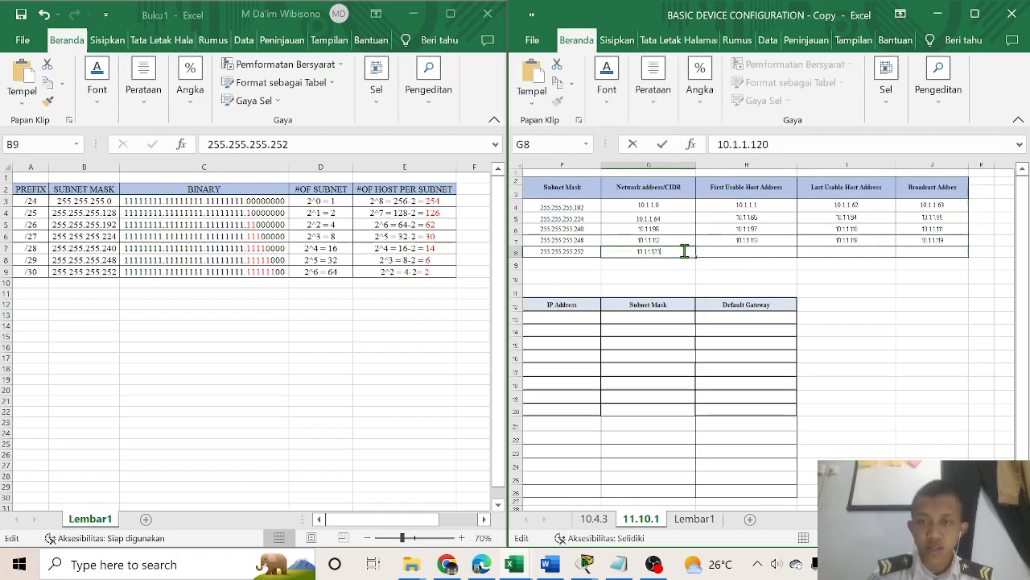
Paste the copied address into WAN LINK's first usable host cell H8 and change it to 10.1.1.121
click(751, 252)
text(10.1.1.119)
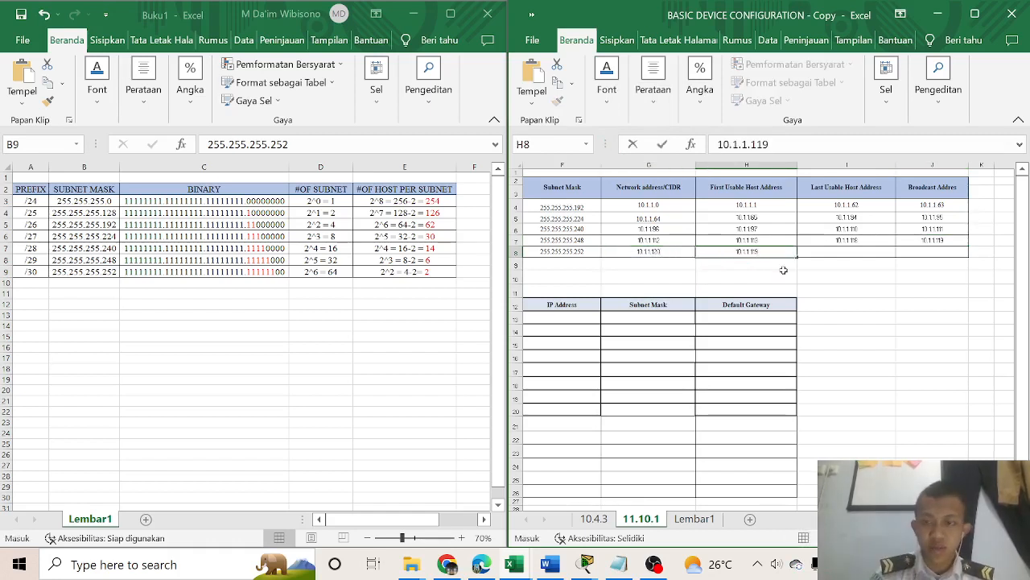
key(BackSpace)
key(BackSpace)
text(2)
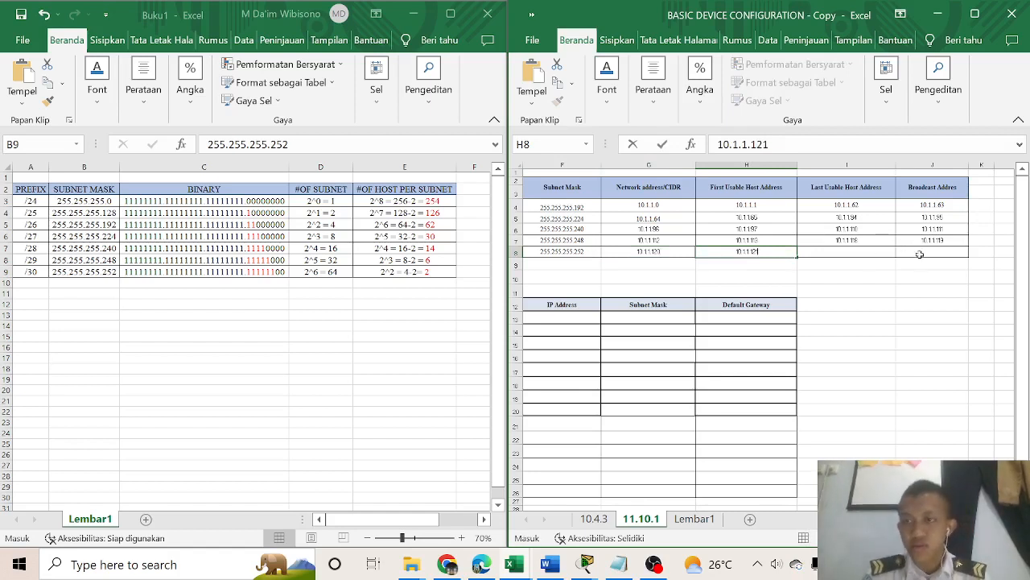
text(1)
Enter 10.1.1.123 as WAN LINK's broadcast address in cell J8
click(919, 254)
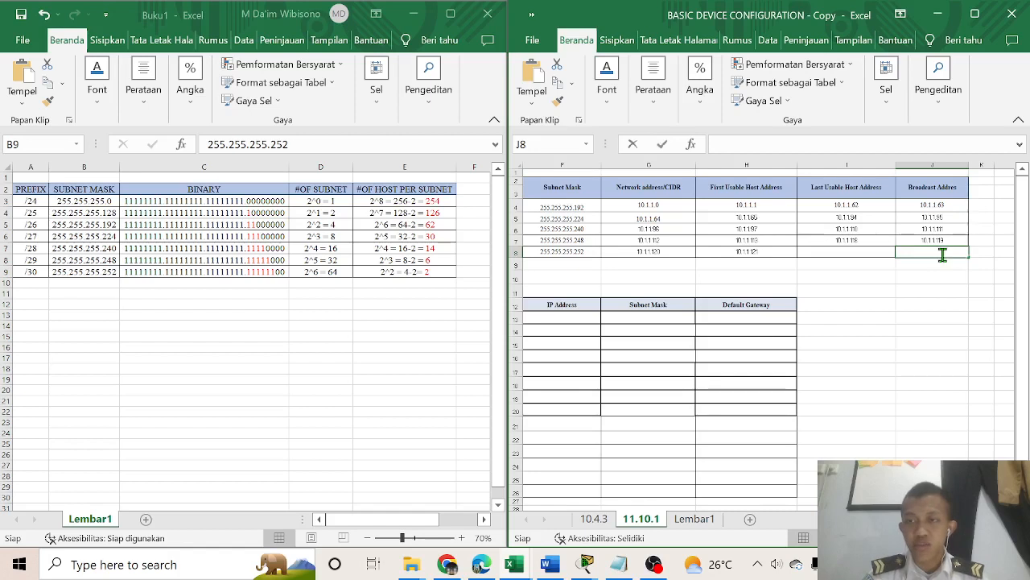
text(10.1.1.119)
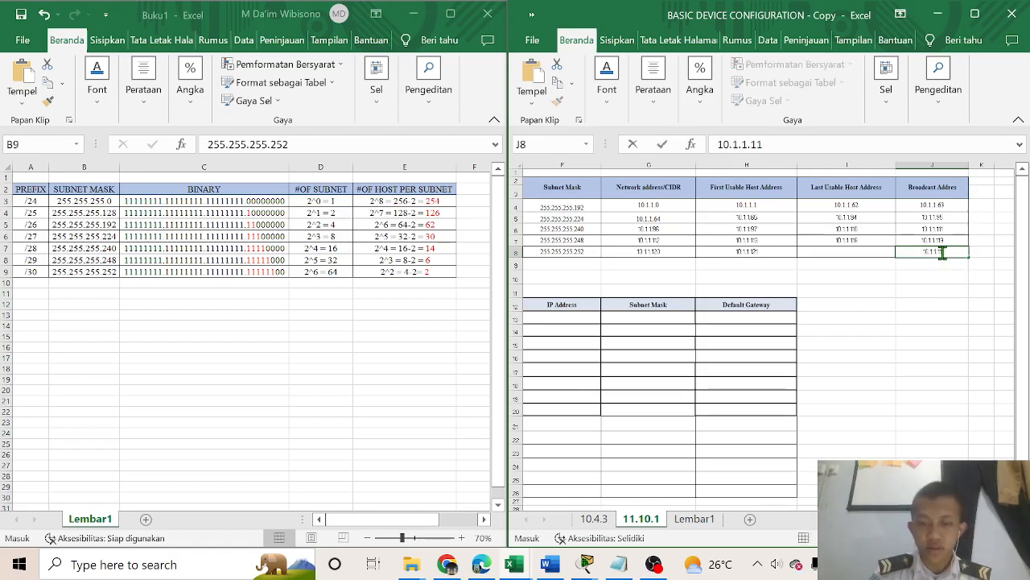
key(BackSpace)
text(23)
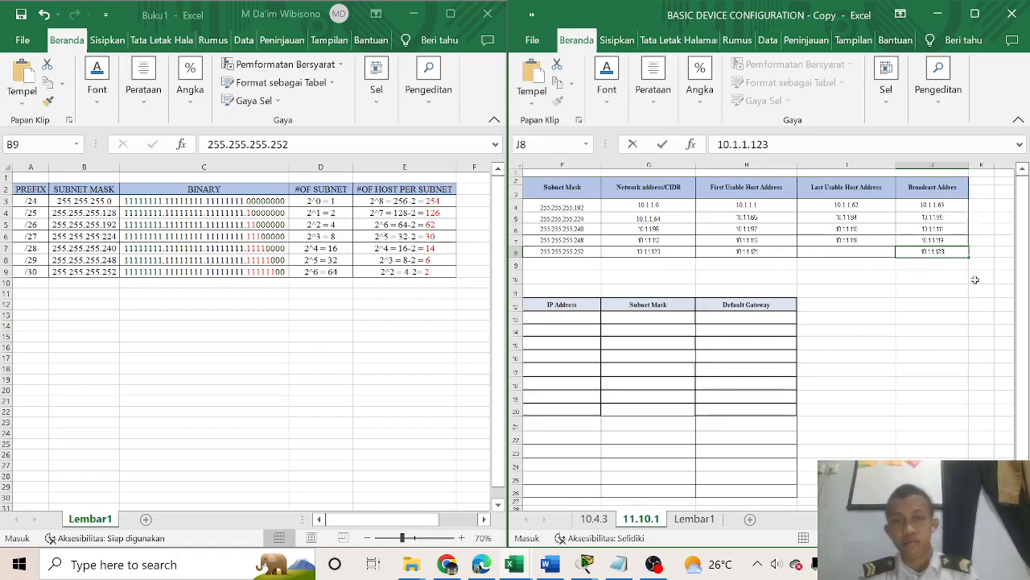
Enter 10.1.1.122 as WAN LINK's last usable host address in cell I8
click(860, 255)
text(10.1.1.119)
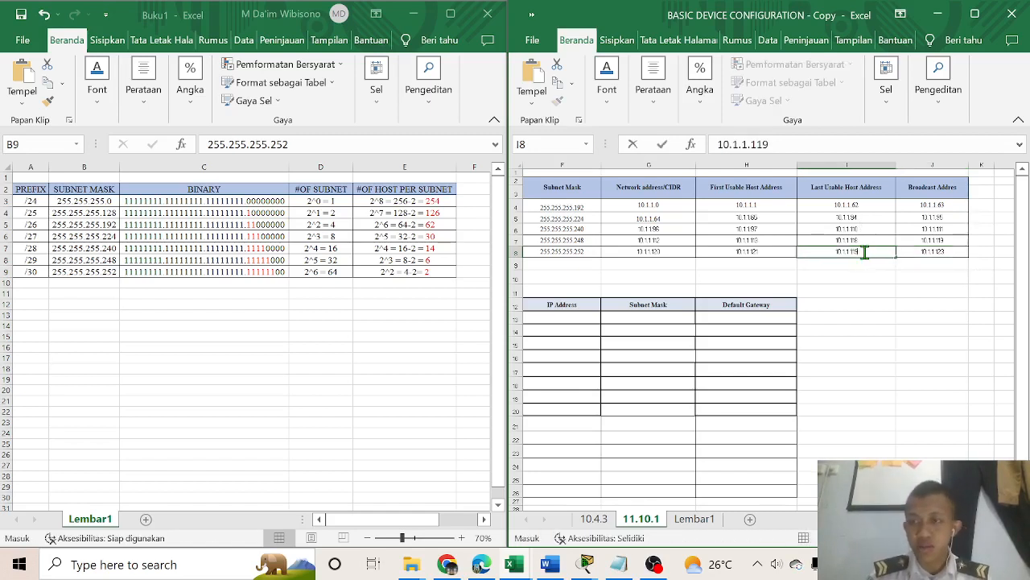
text(22)
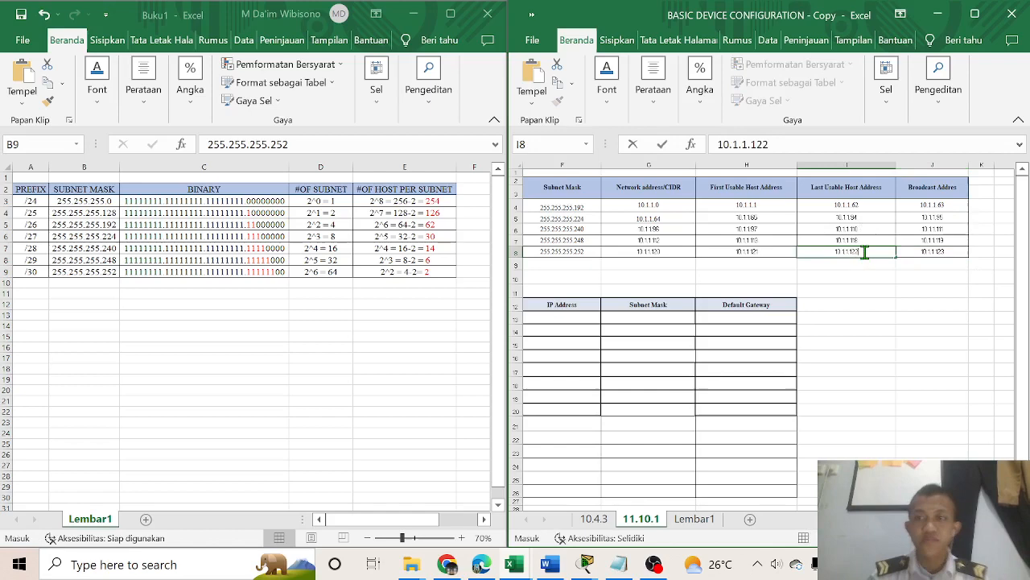
click(953, 413)
Review the design and configuration requirements in the activity PDF in Edge against the device addressing table in Excel
scroll(758, 336, left, 2)
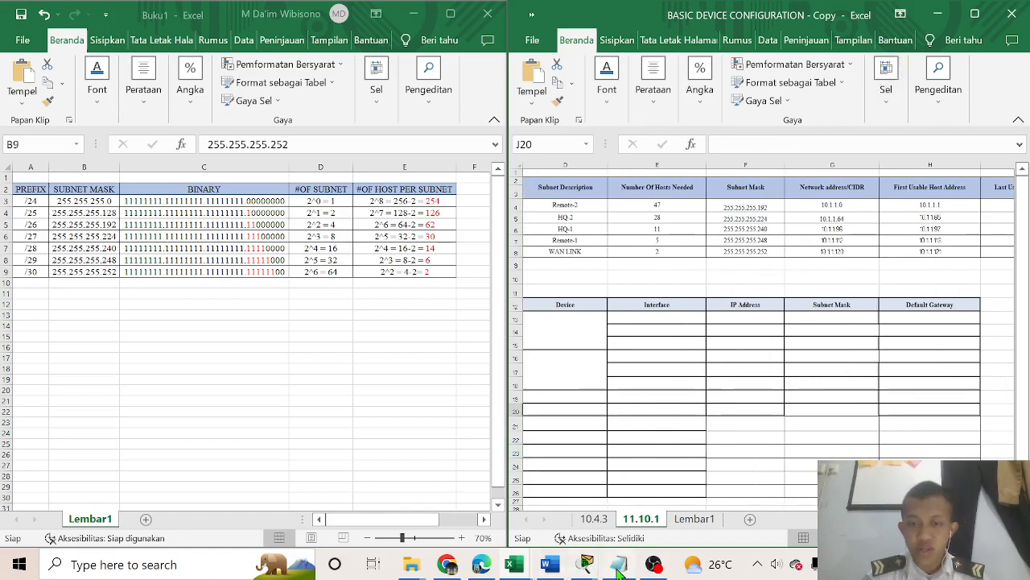
click(483, 568)
scroll(644, 242, down, 3)
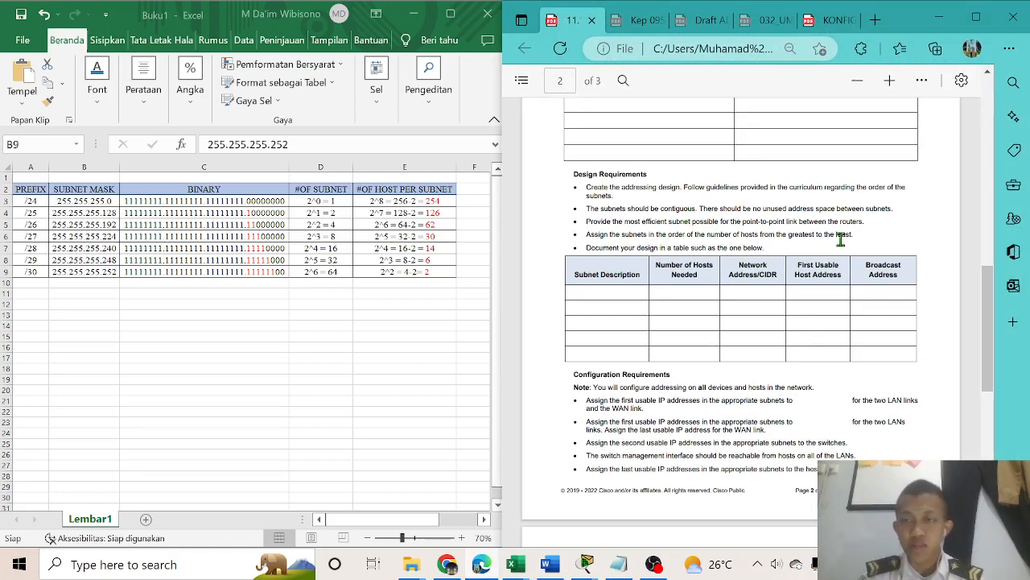
scroll(668, 290, down, 3)
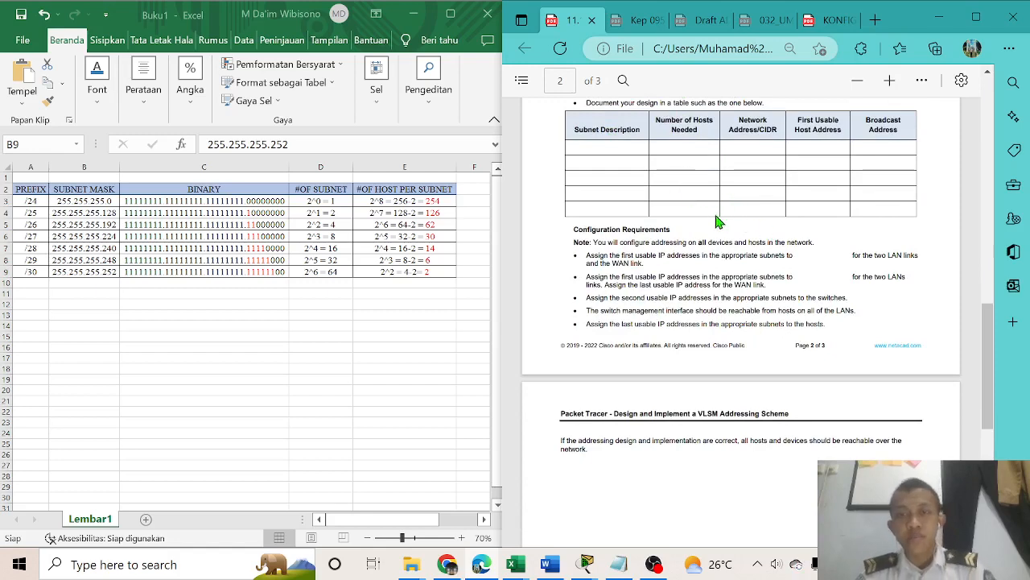
scroll(719, 223, down, 2)
scroll(753, 242, up, 2)
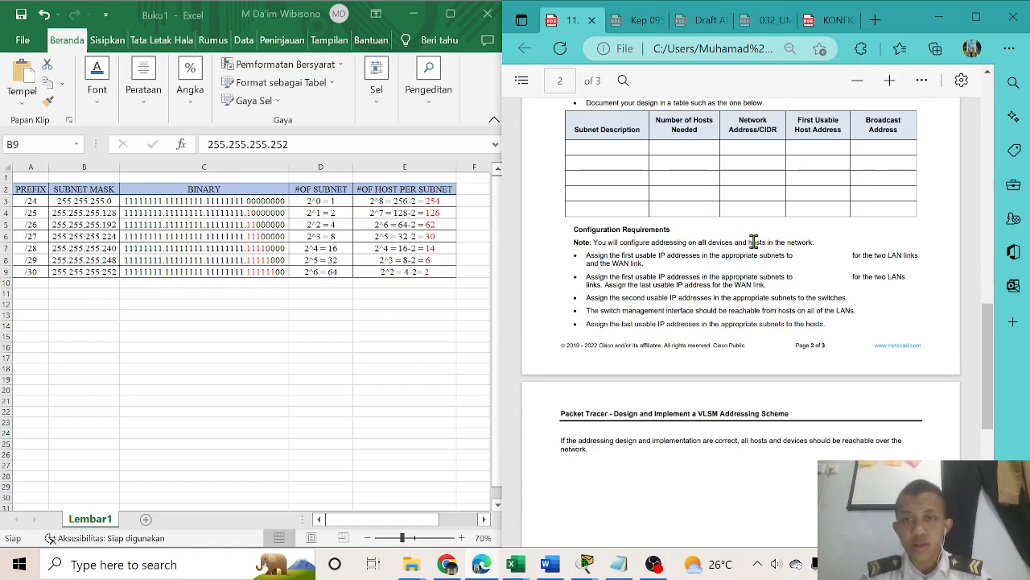
click(939, 17)
scroll(849, 290, down, 1)
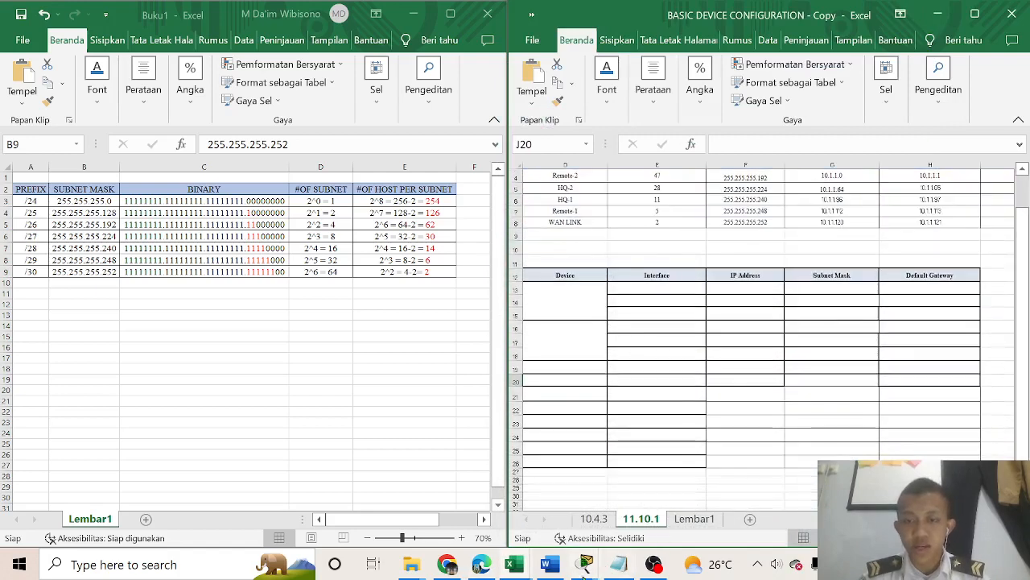
click(481, 564)
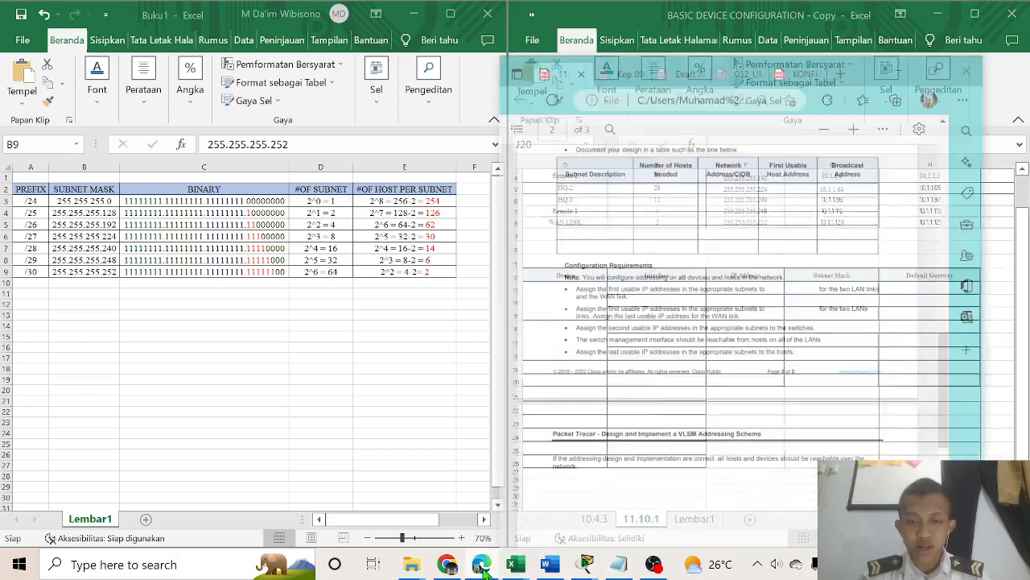
scroll(713, 275, down, 1)
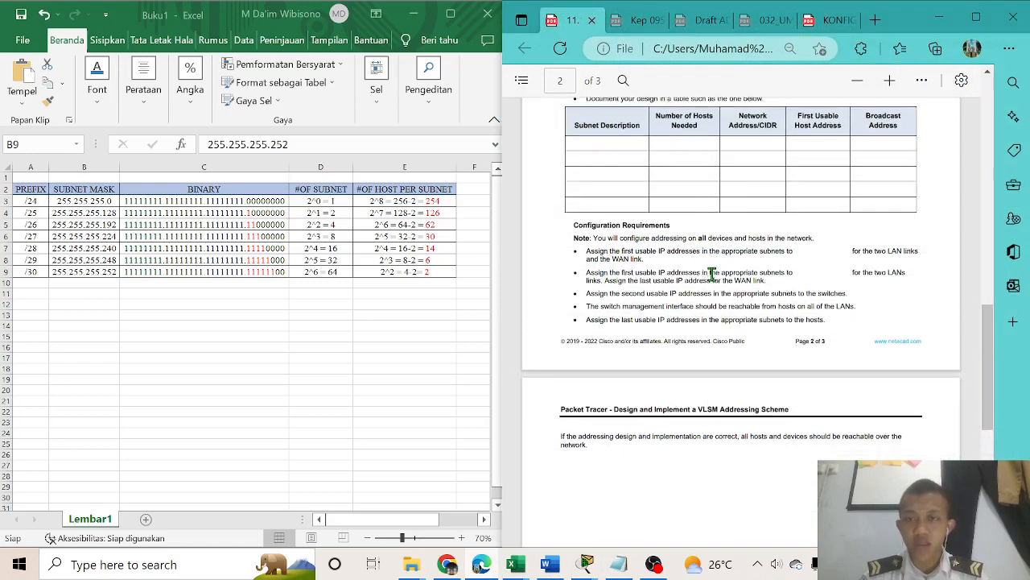
scroll(713, 275, up, 3)
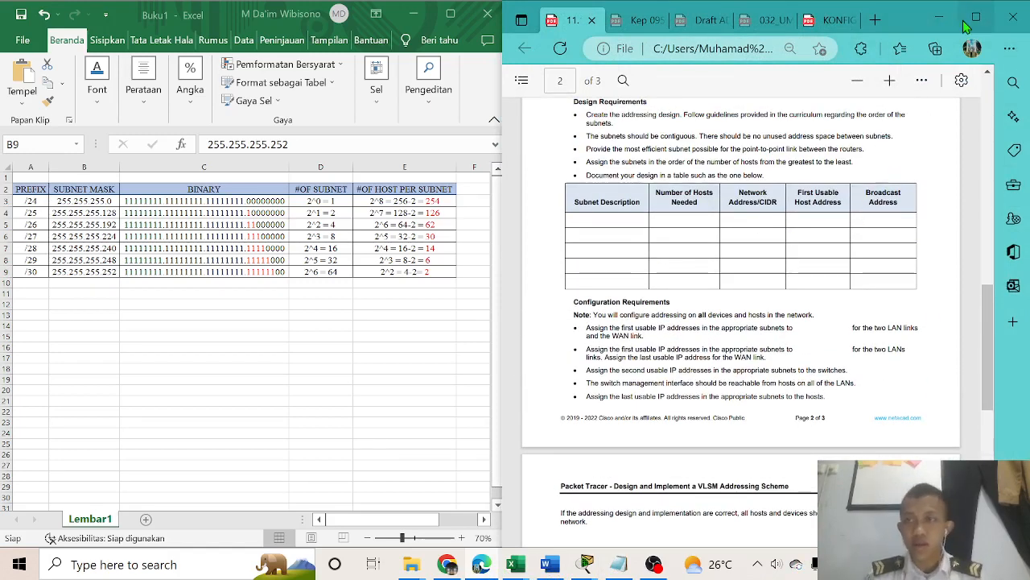
click(938, 16)
scroll(749, 281, down, 1)
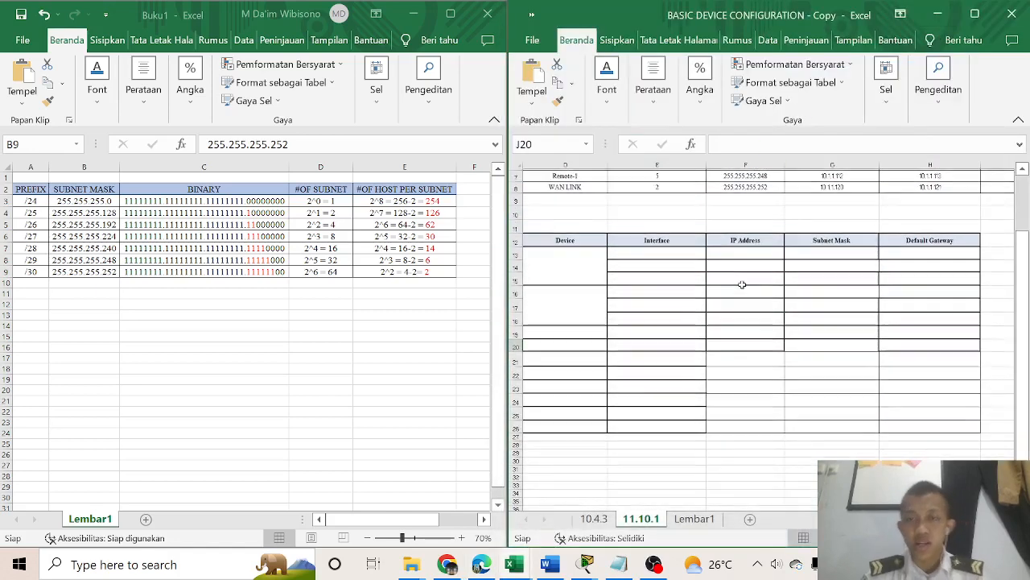
scroll(535, 274, up, 1)
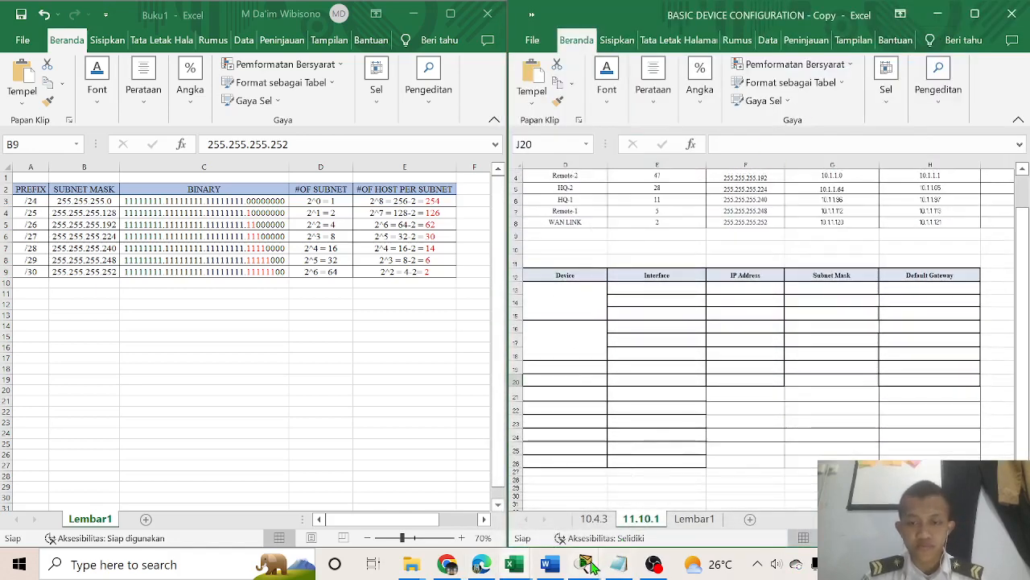
Minimize the Buku1 workbook and bring up the Packet Tracer topology beside the device addressing table in Excel
click(413, 14)
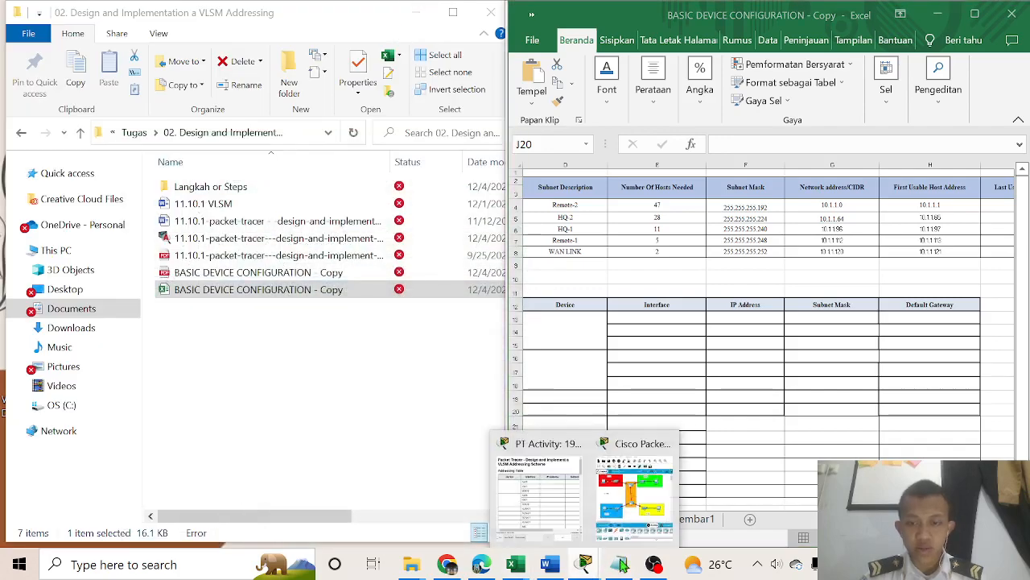
click(585, 564)
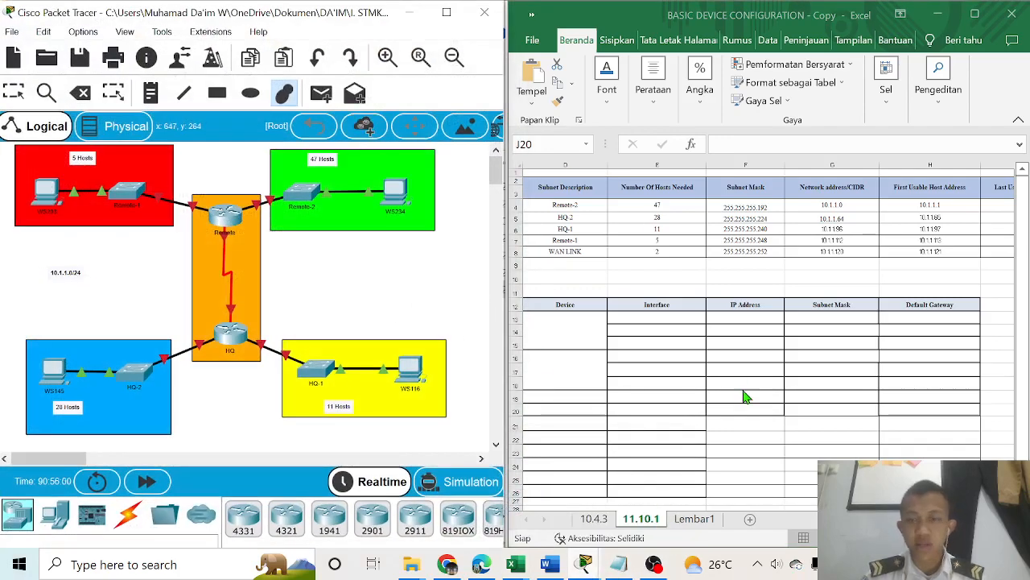
scroll(697, 320, down, 1)
scroll(650, 271, down, 1)
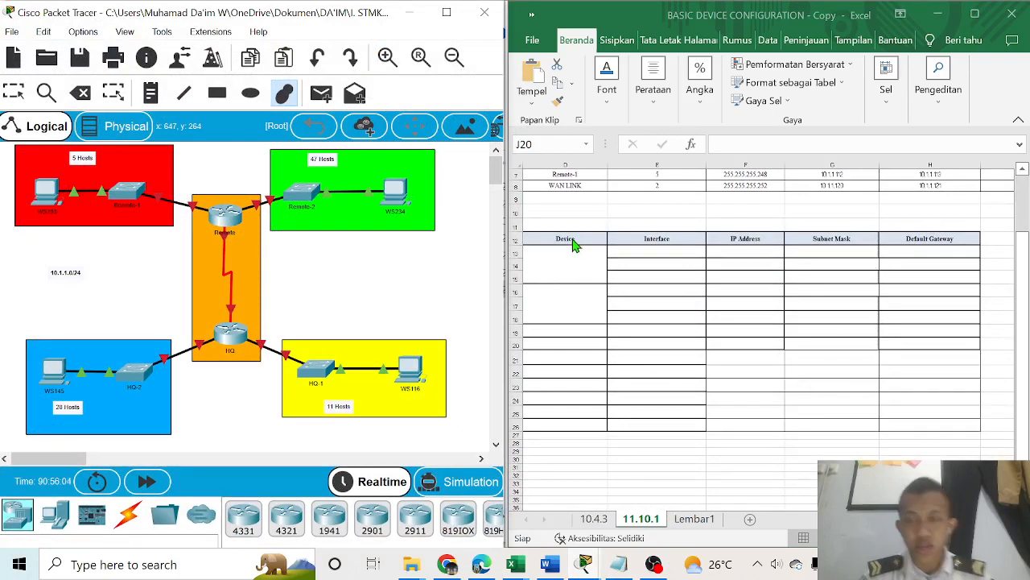
scroll(581, 283, down, 1)
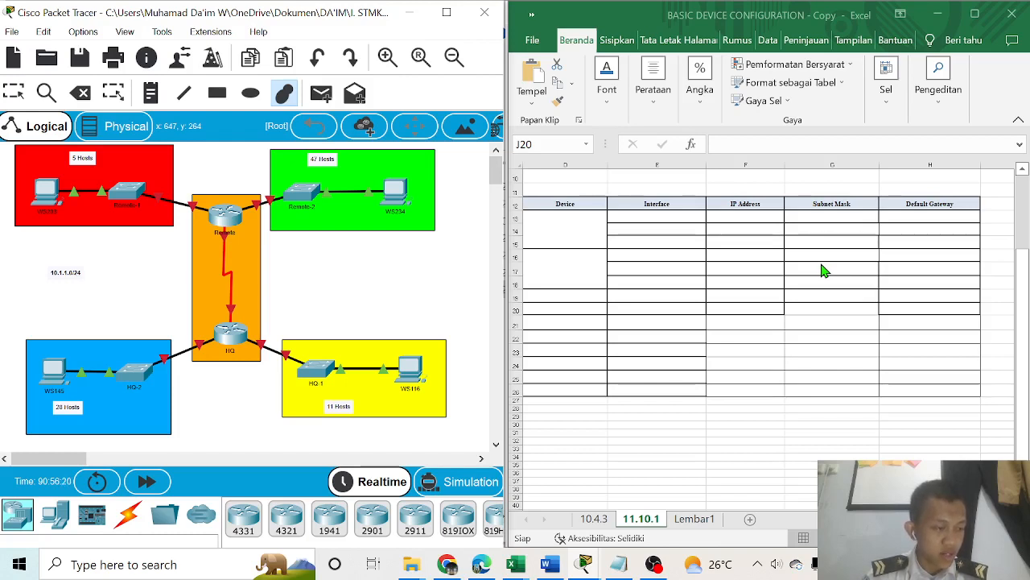
Enter HQ as the first device in merged cell D13 of the addressing table's Device column
click(575, 230)
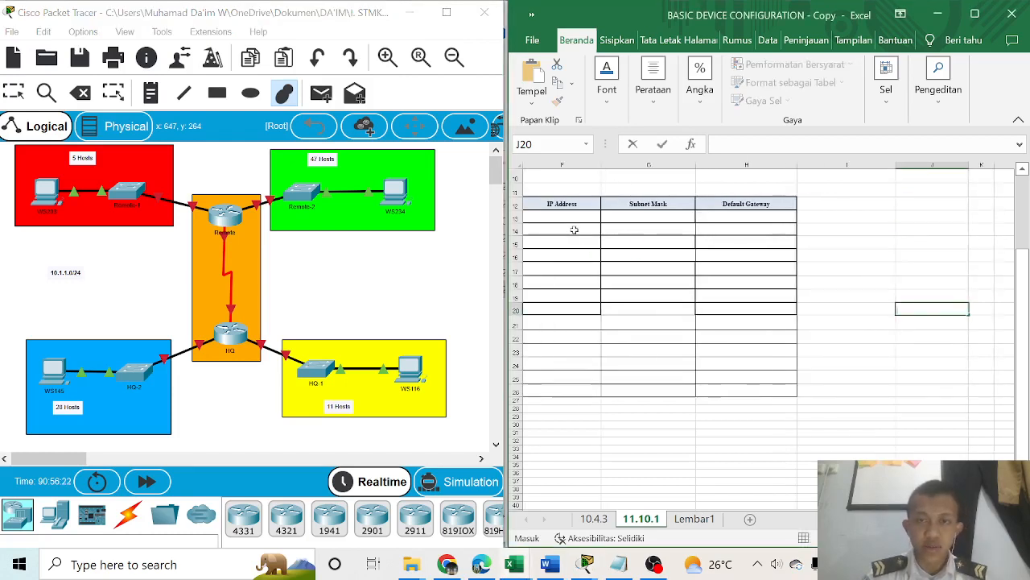
scroll(829, 417, left, 5)
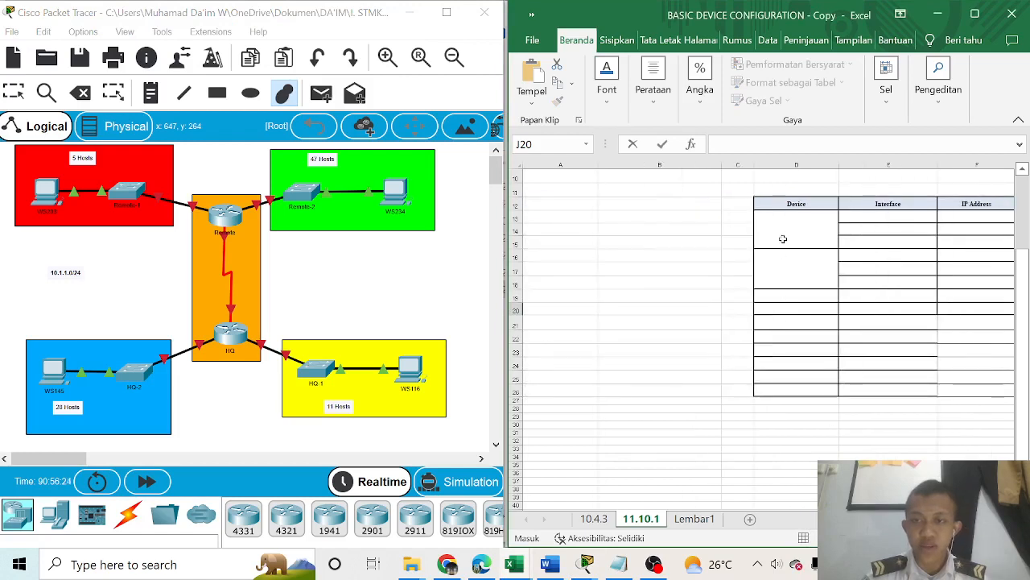
scroll(752, 362, right, 3)
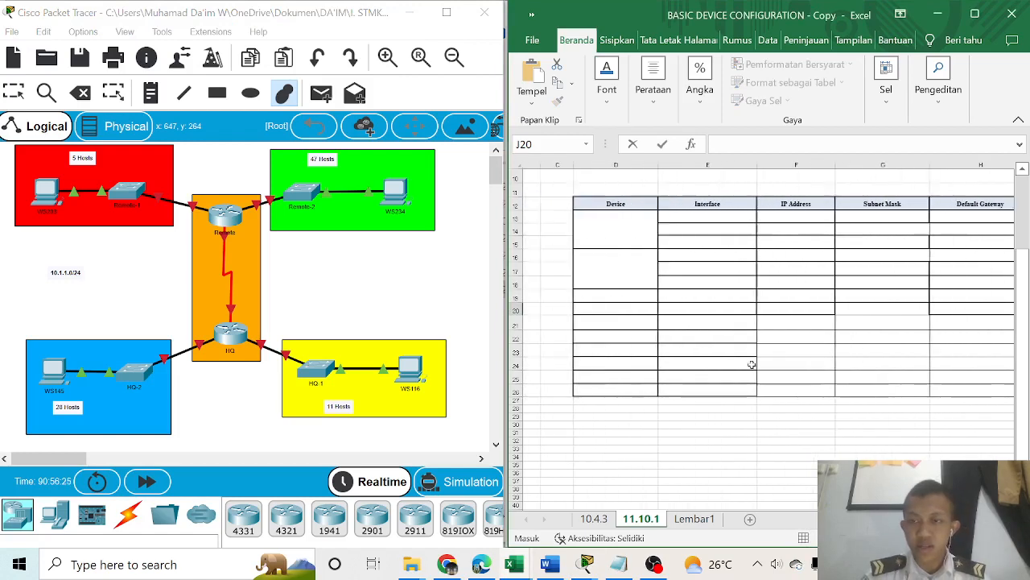
click(597, 234)
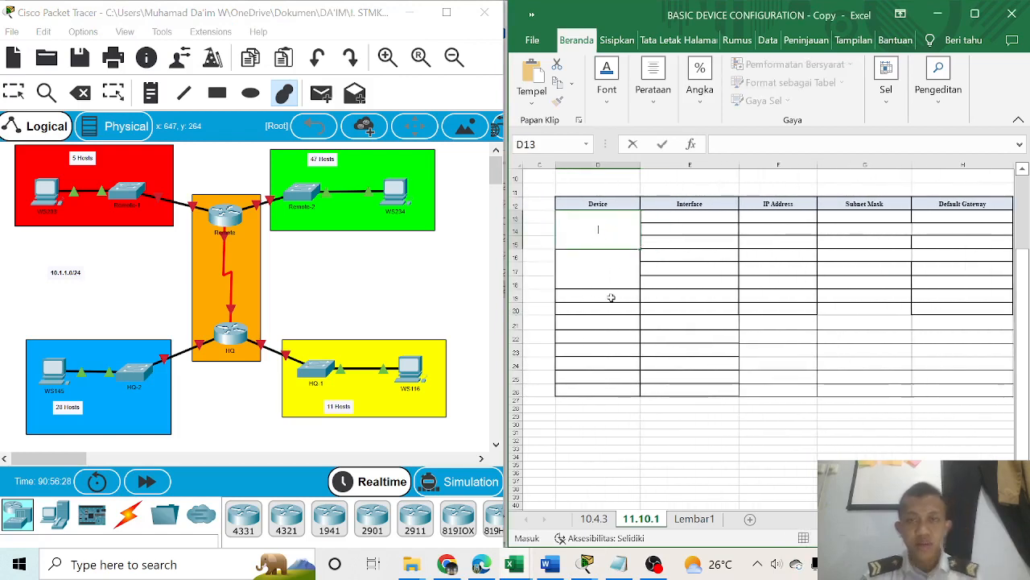
text(hq)
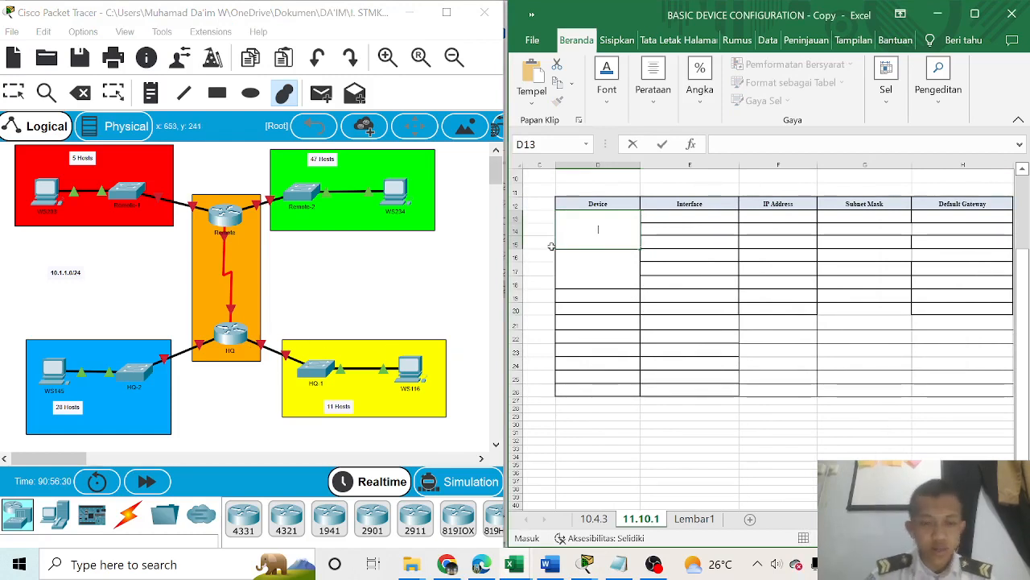
key(BackSpace)
key(BackSpace)
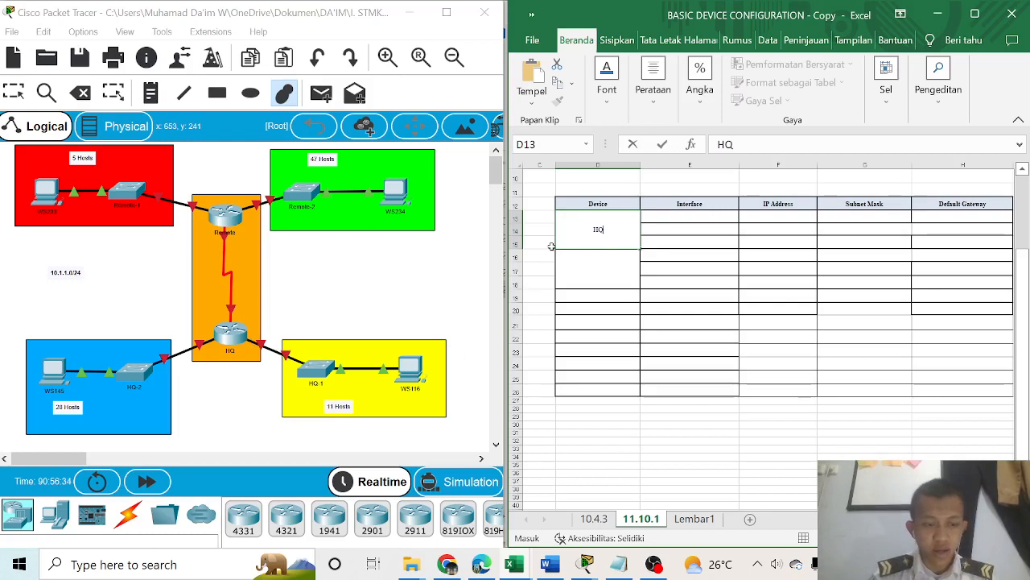
Enter Remote as the second device in merged cell D16 of the addressing table
double_click(605, 259)
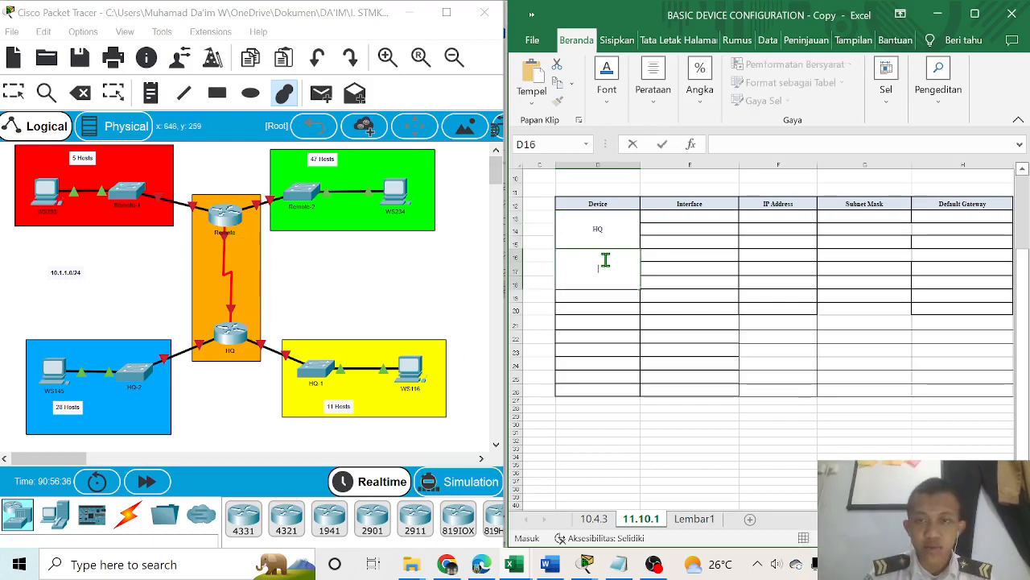
text(Remote)
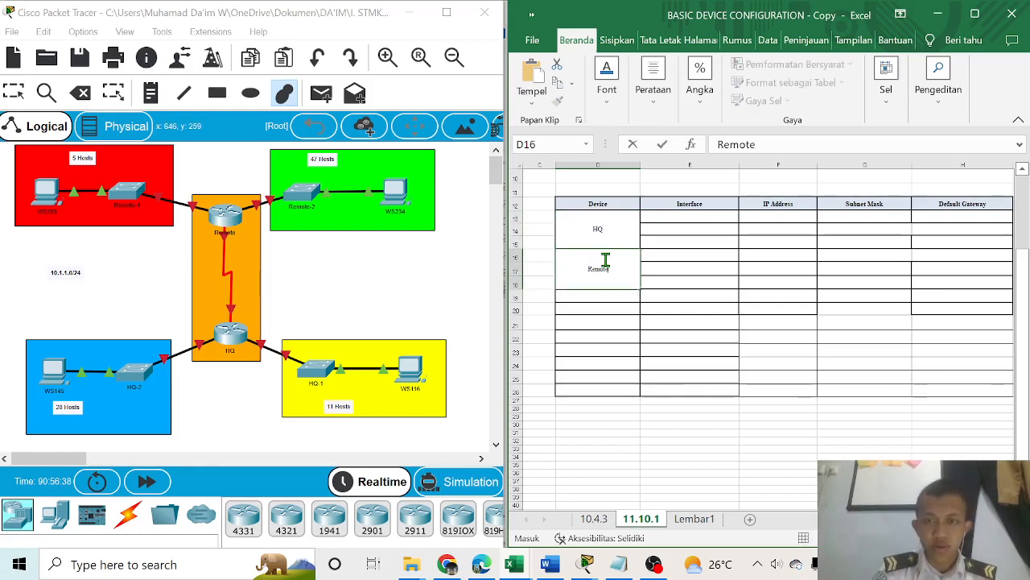
click(590, 295)
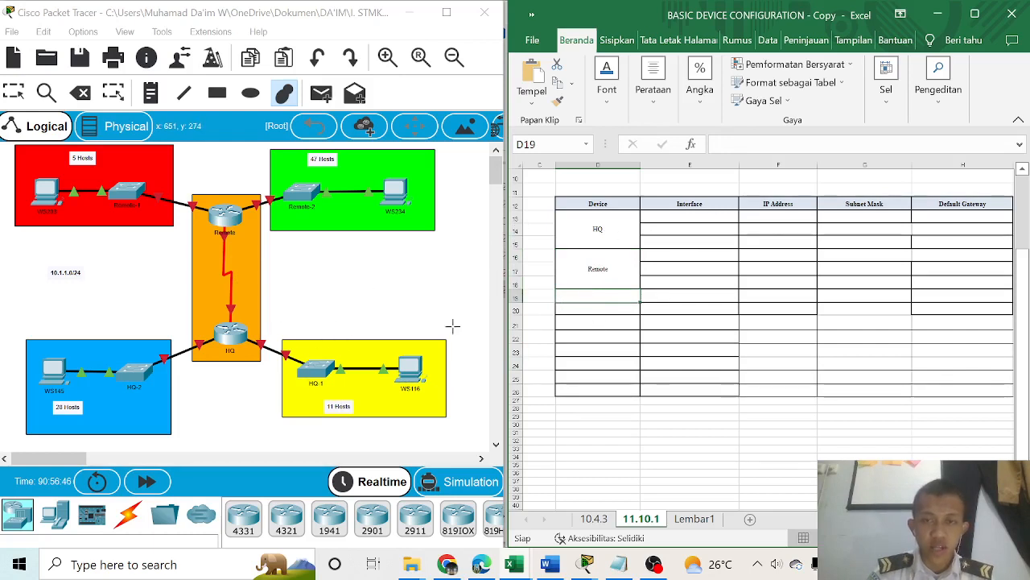
Enter the switch names HQ-1 in cell D19 and HQ-2 in cell D20 of the Device column
double_click(605, 297)
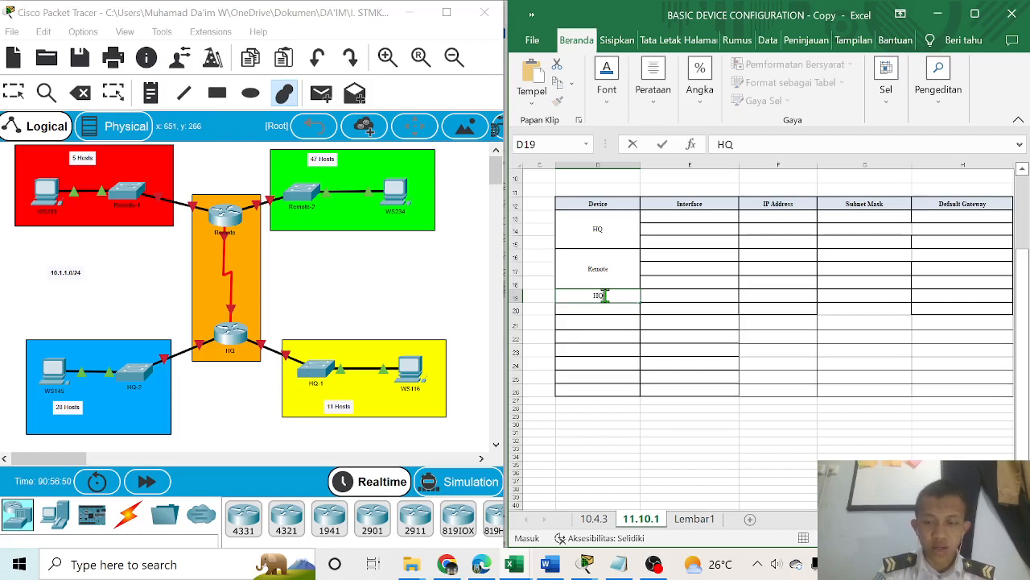
text(HQ-1)
key(Return)
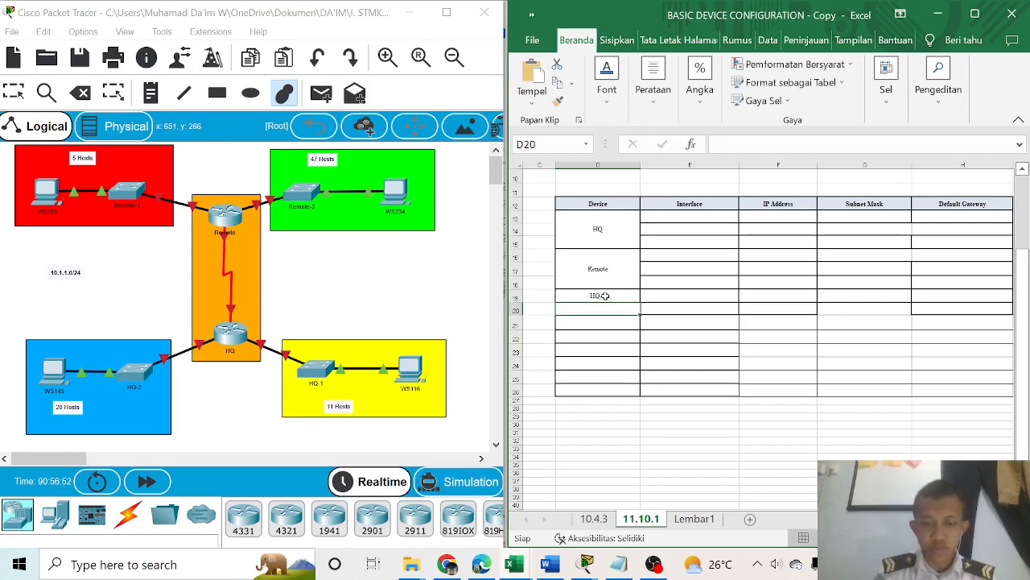
text(HQ-2)
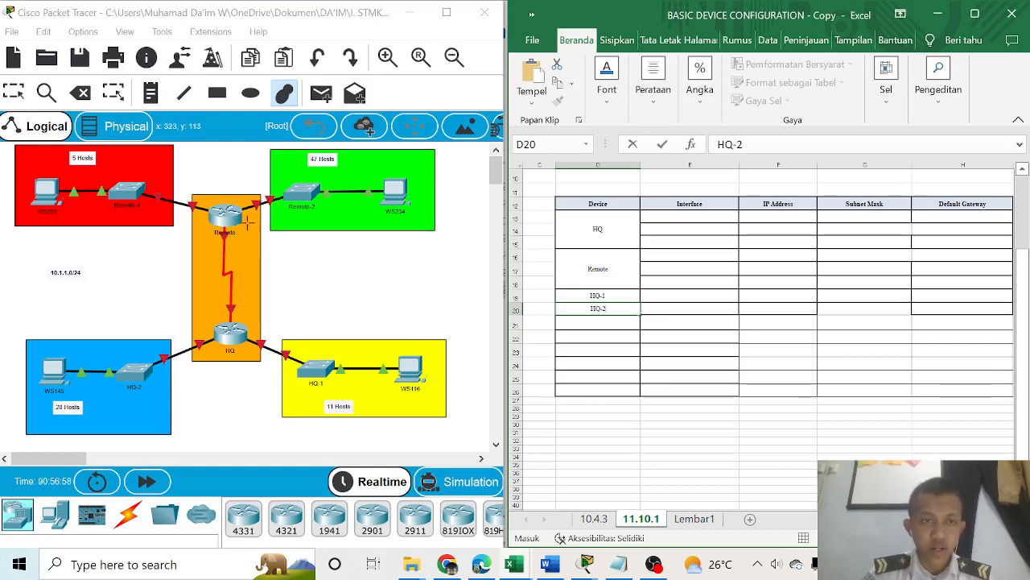
click(601, 320)
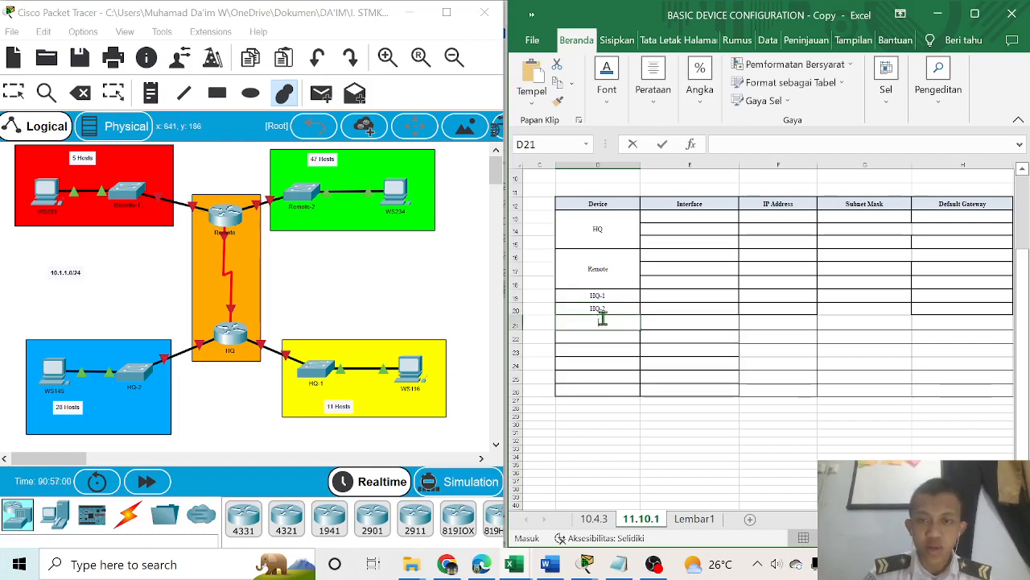
Enter Remote-1 and Remote-2 as device names in cells D21 and D22, below HQ-2
text(Remote)
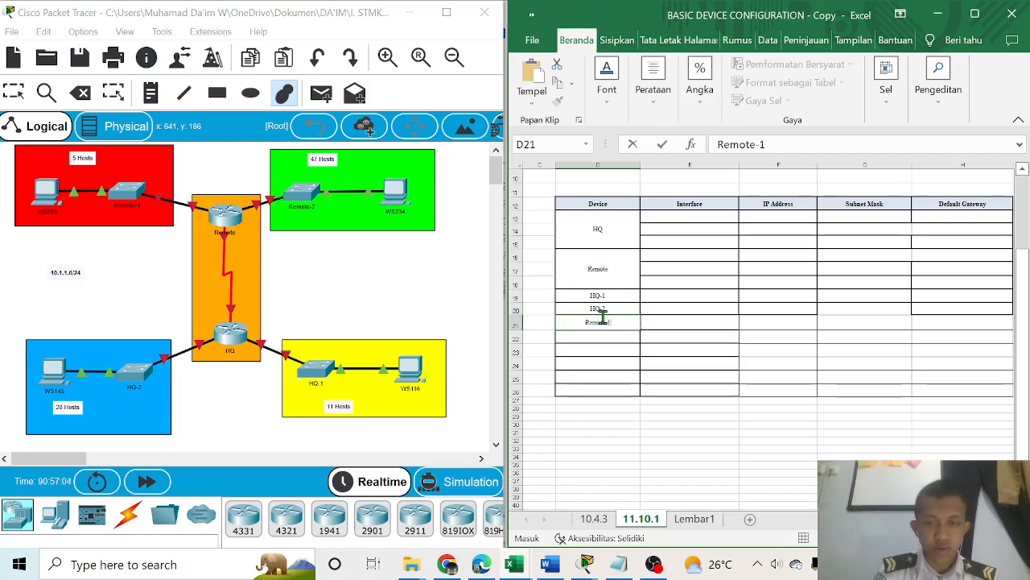
text(-1)
key(Return)
text(Remote-2)
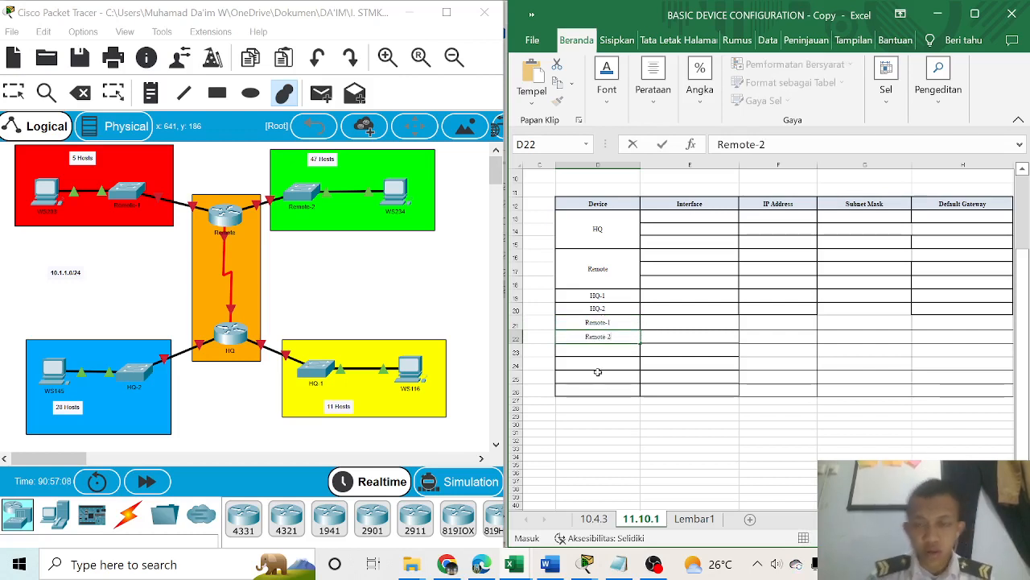
click(608, 353)
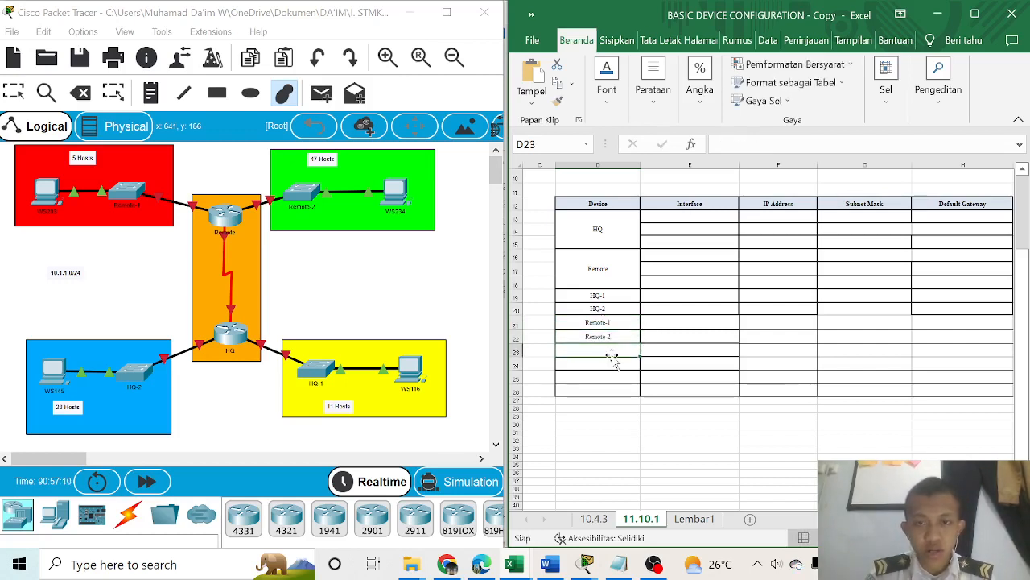
drag(605, 353, 600, 388)
click(616, 447)
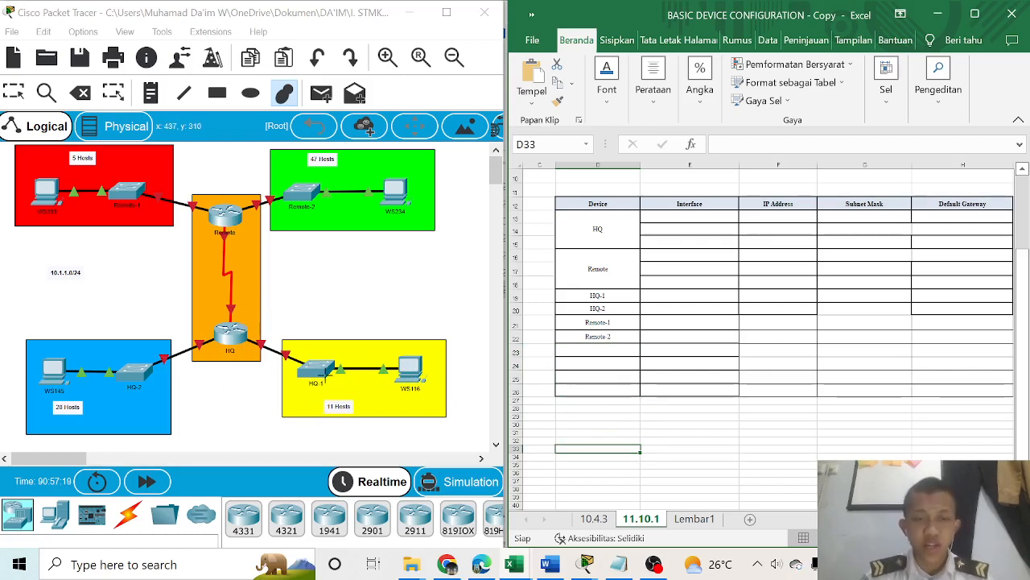
Enter the workstation names WS116, WS145, WS203 and WS234 in cells D23 to D26 of the Device column
double_click(599, 352)
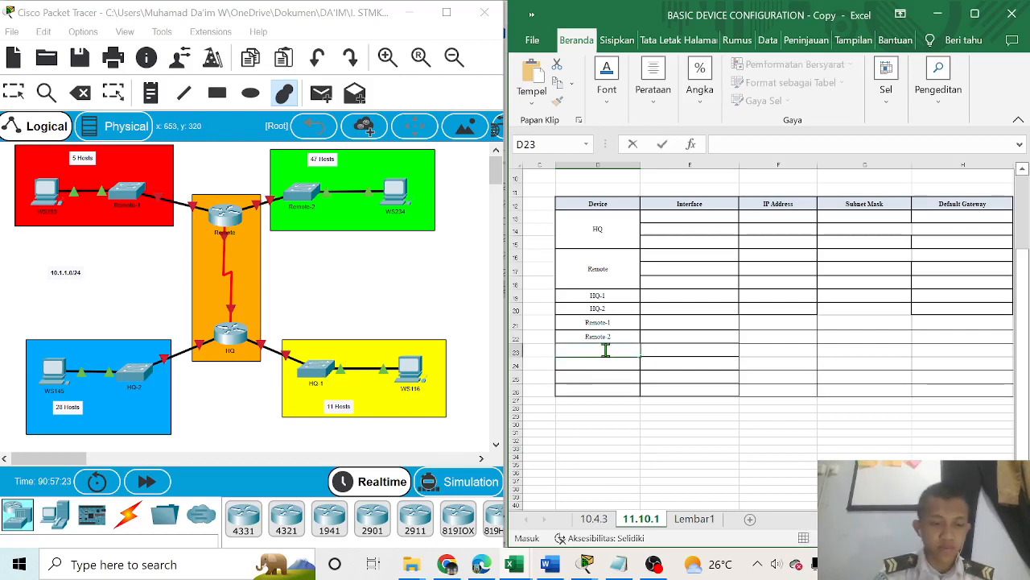
text(WS116)
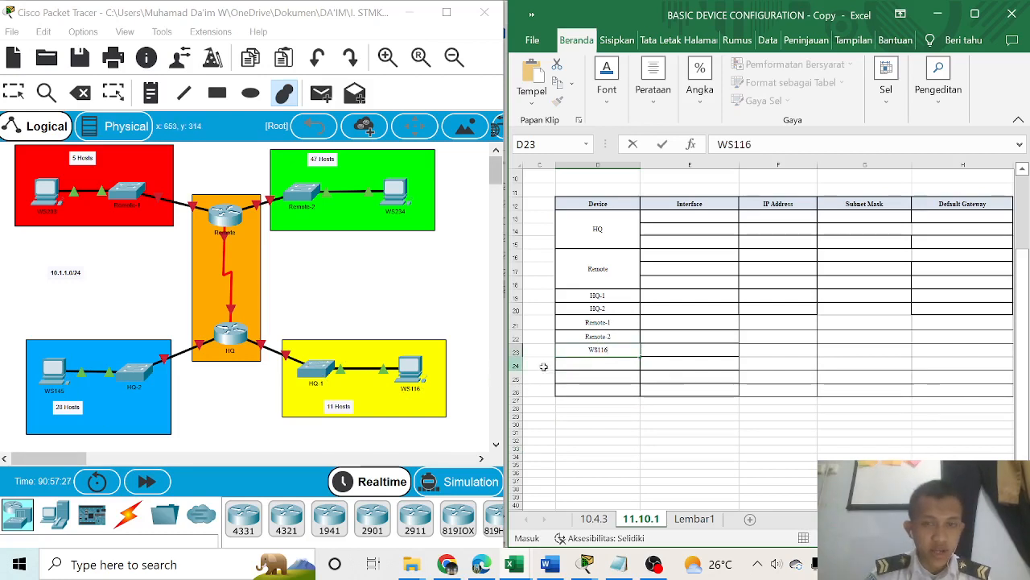
double_click(589, 363)
text(WS145)
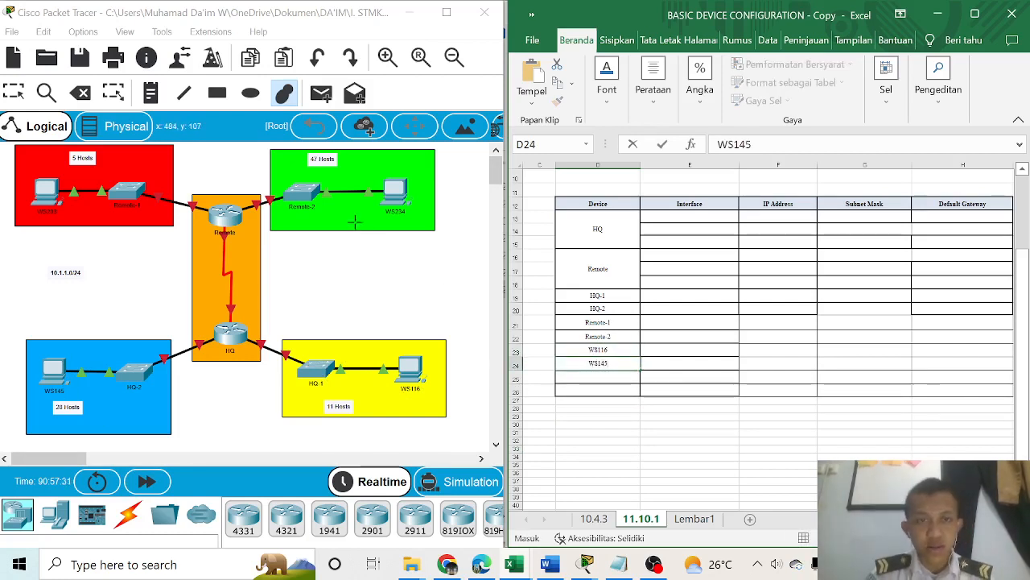
double_click(594, 375)
text(WS203)
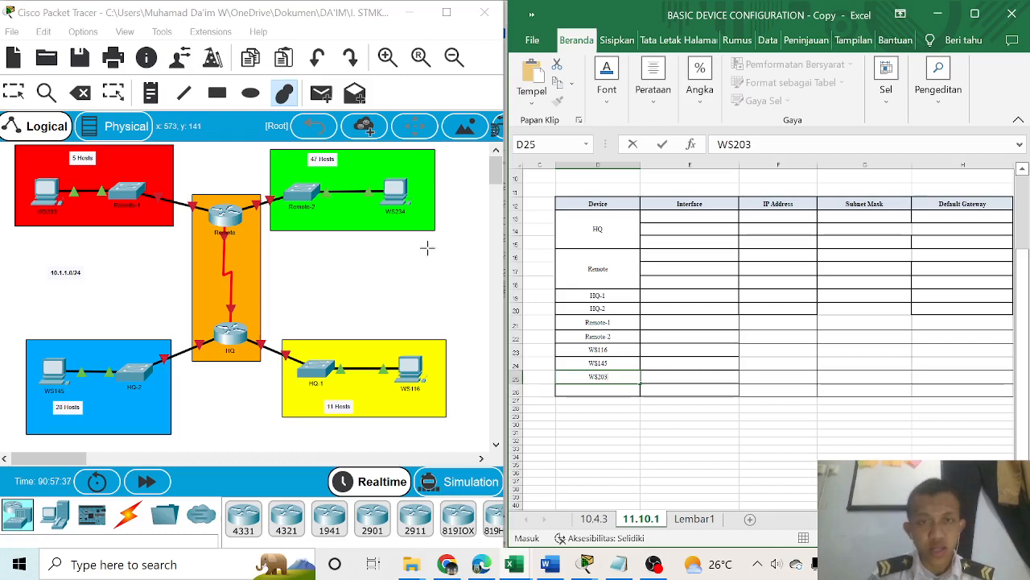
click(591, 391)
double_click(601, 389)
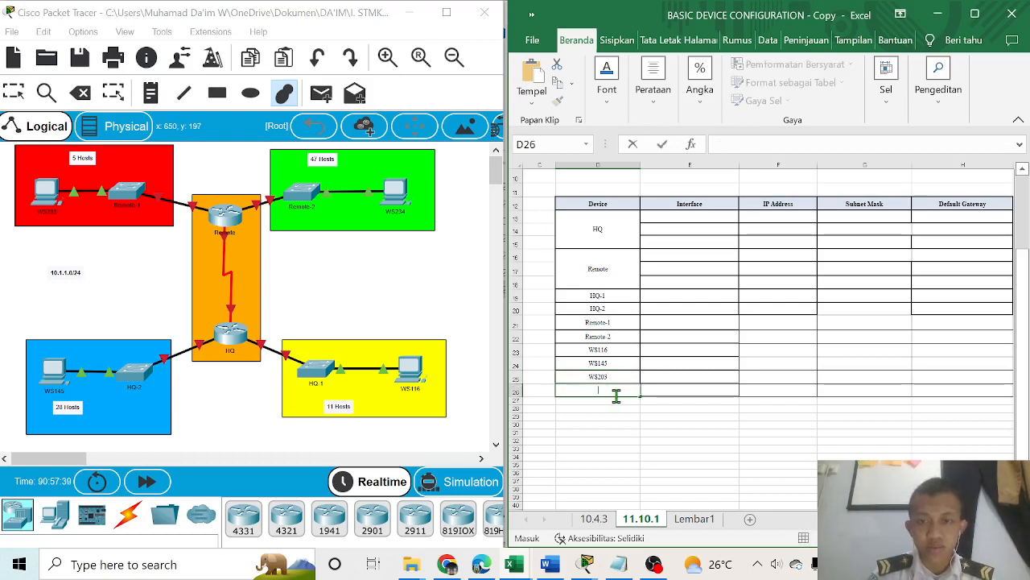
text(WS234)
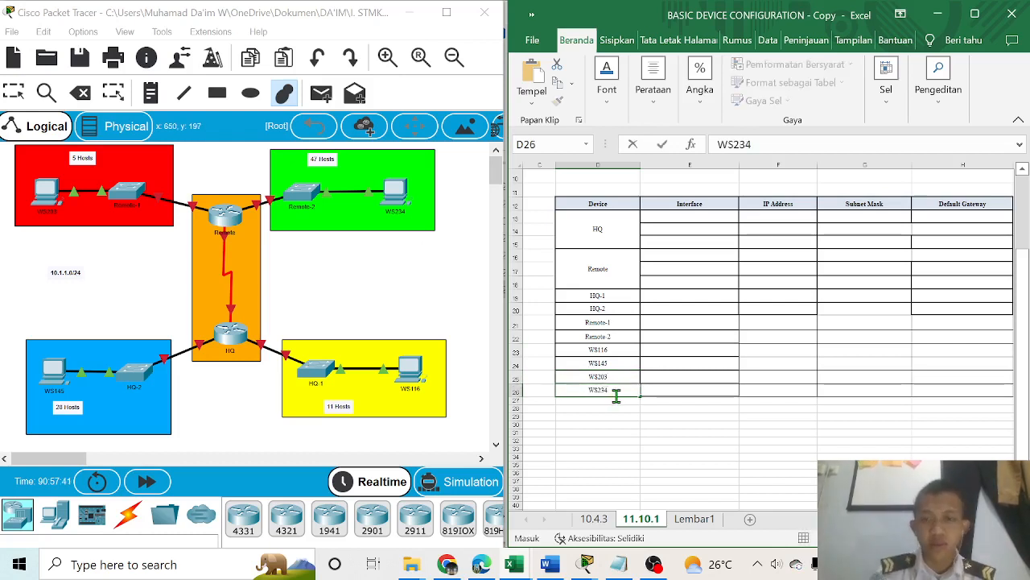
click(697, 442)
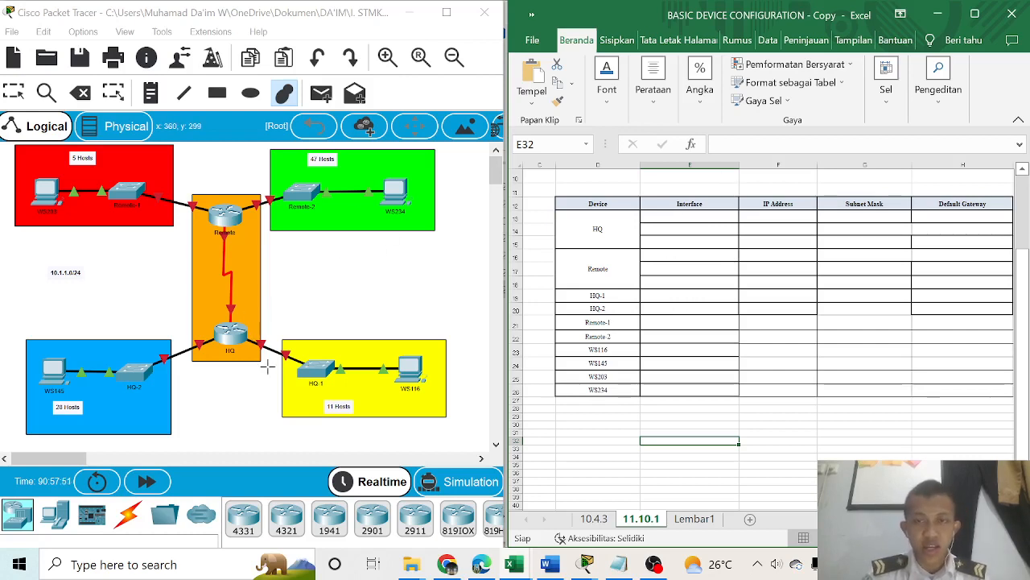
List the HQ router's interfaces G0/0, G0/1 and S0/0/0 in cells E13 to E15
double_click(695, 220)
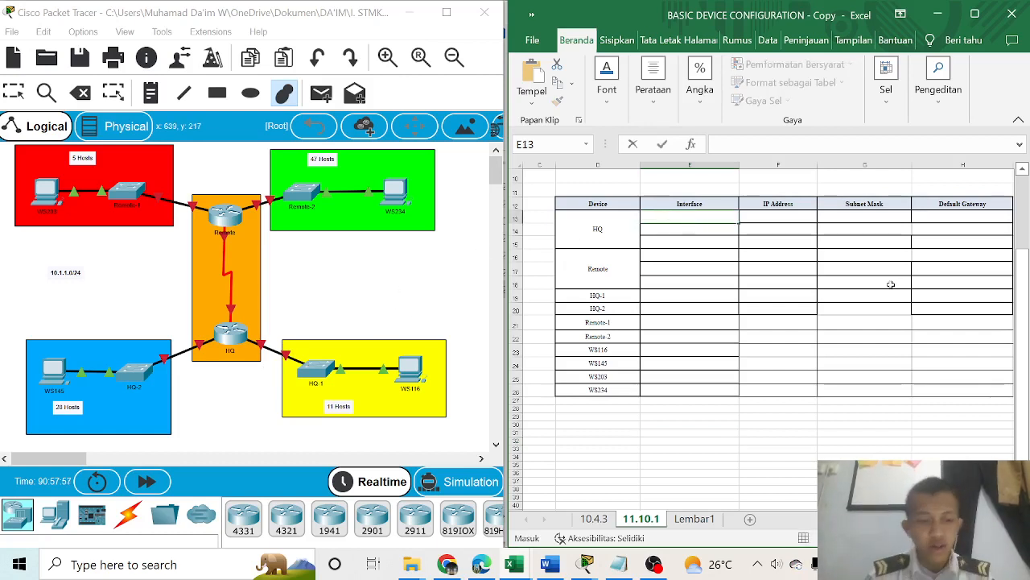
text(G)
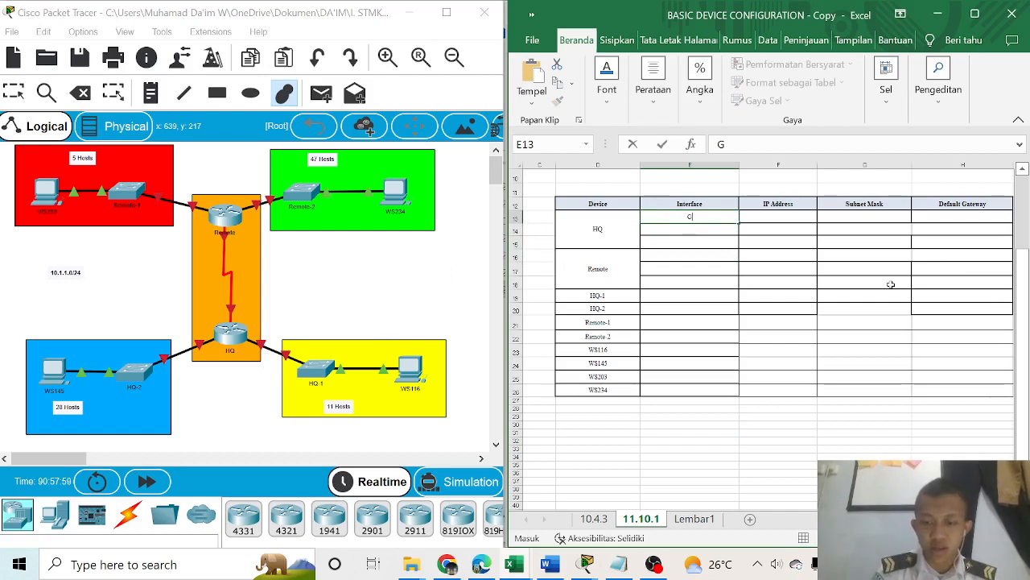
text(0/0)
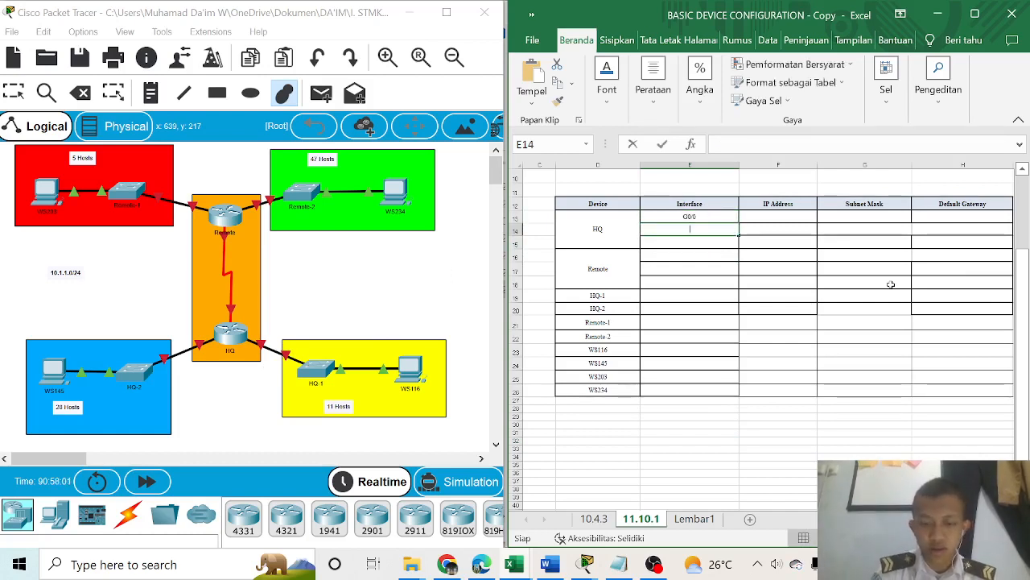
text(G0/0)
key(Return)
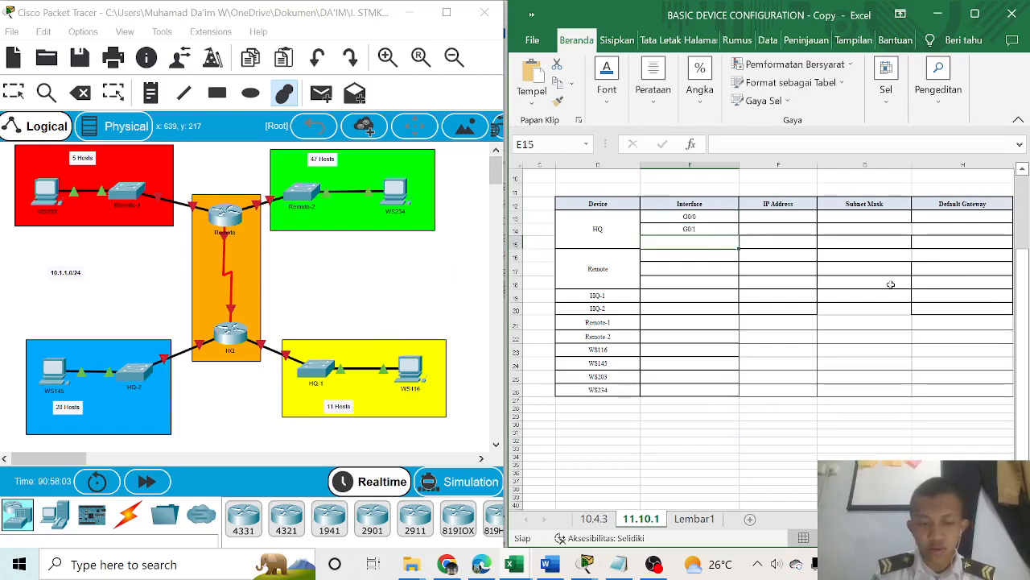
text(S0/0/0)
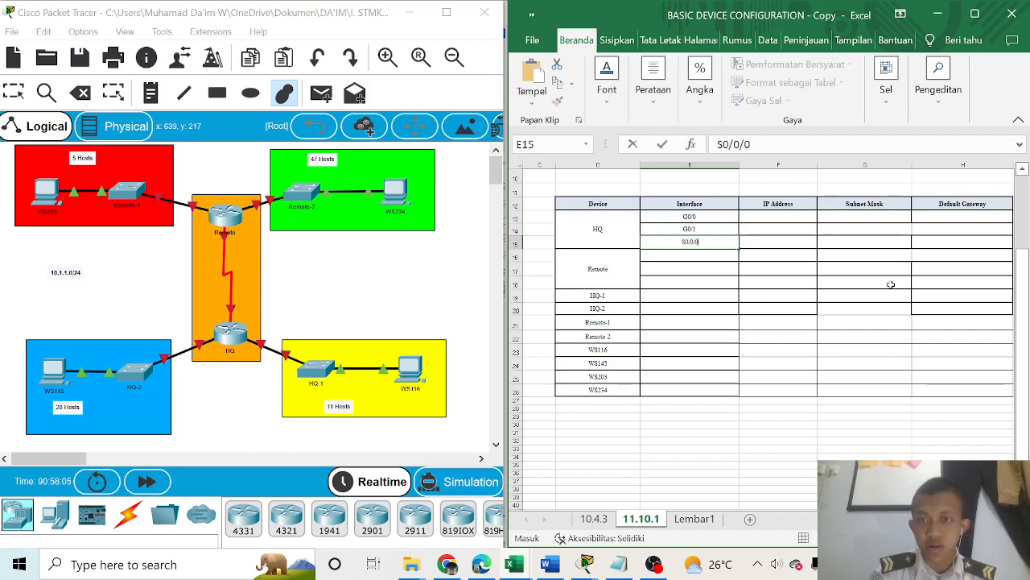
key(Return)
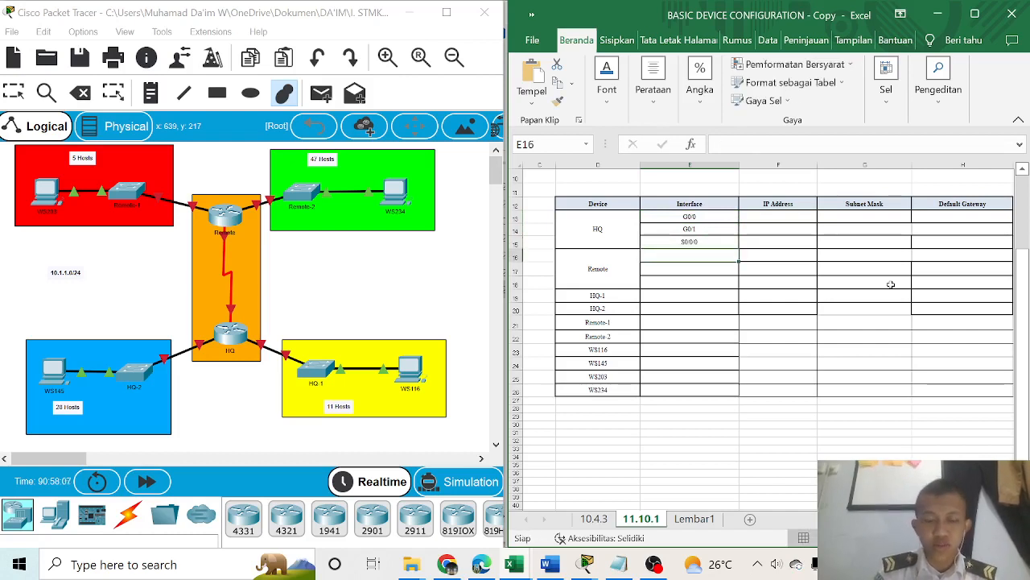
List the Remote router's interfaces G0/0, G0/1 and S0/0/0 in cells E16 to E18
text(G0/0)
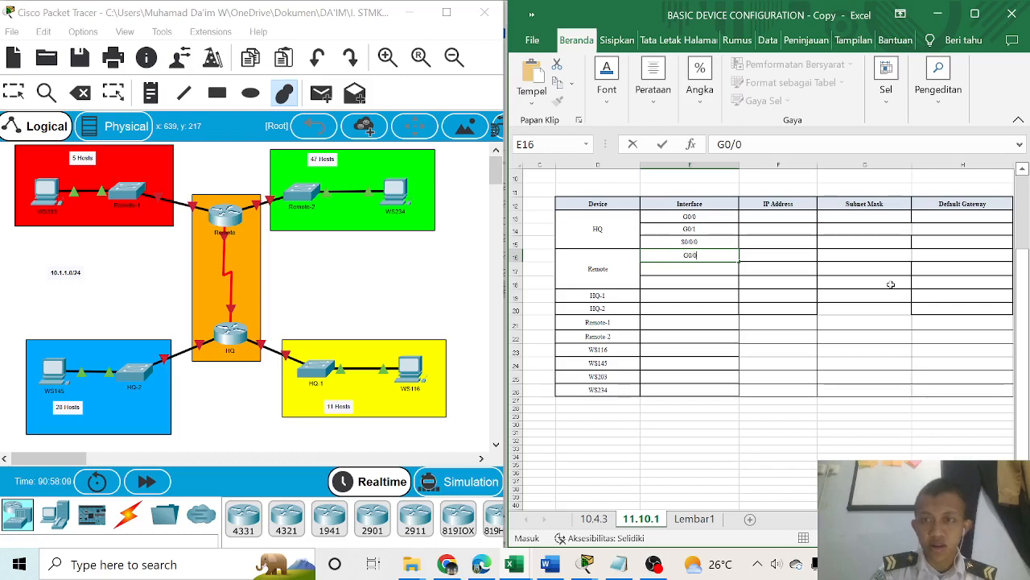
key(Return)
text(G0/1)
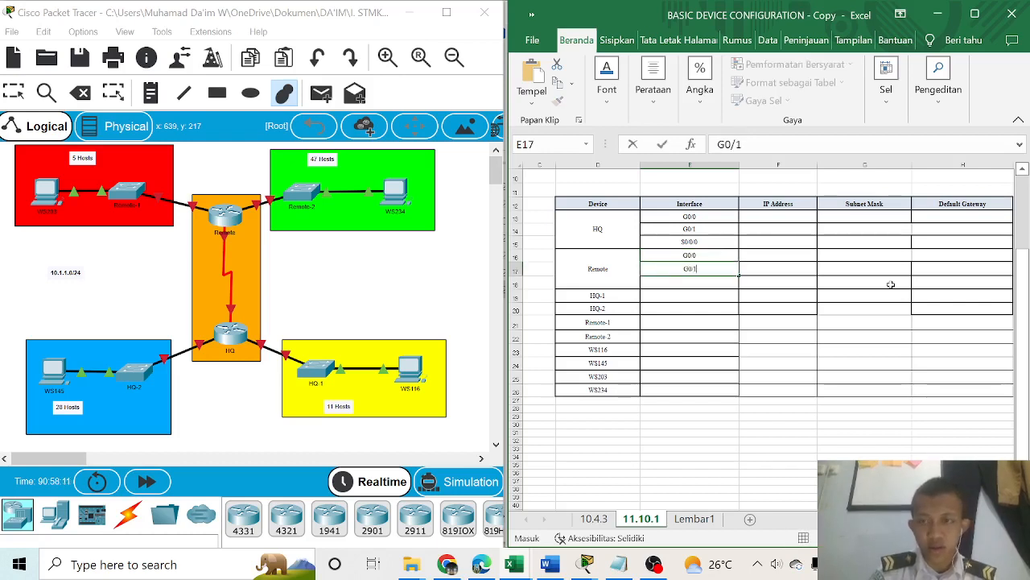
key(Return)
text(S0/0/0)
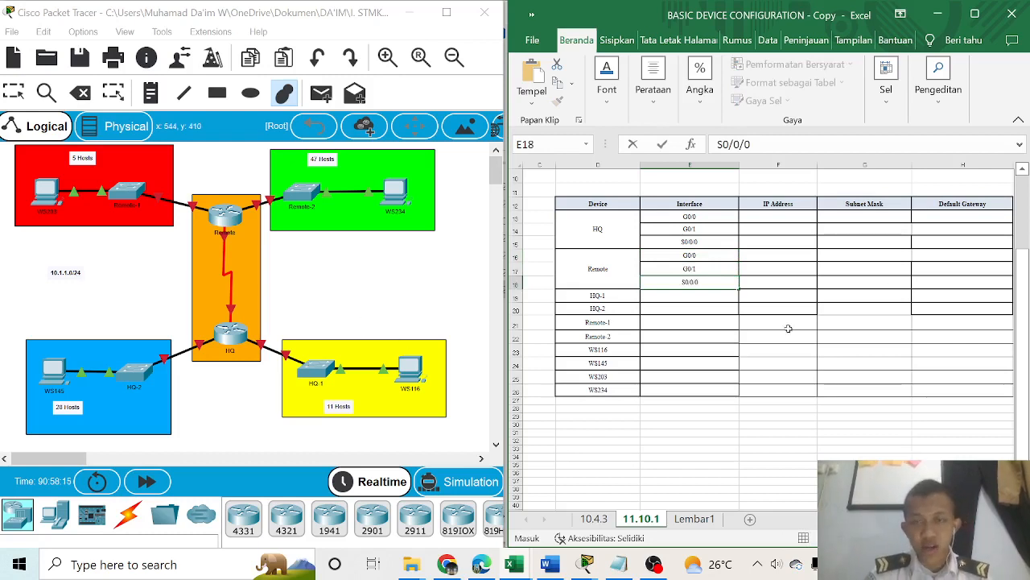
Enter VLAN 1 as HQ-1's interface in E19 and autofill it down to the Remote-2 row
click(698, 299)
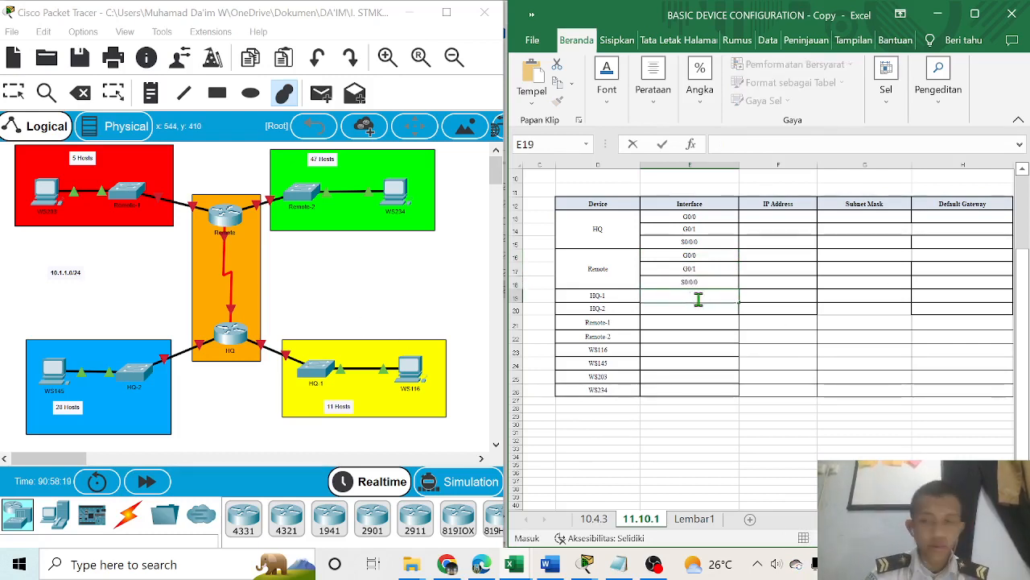
text(VLA)
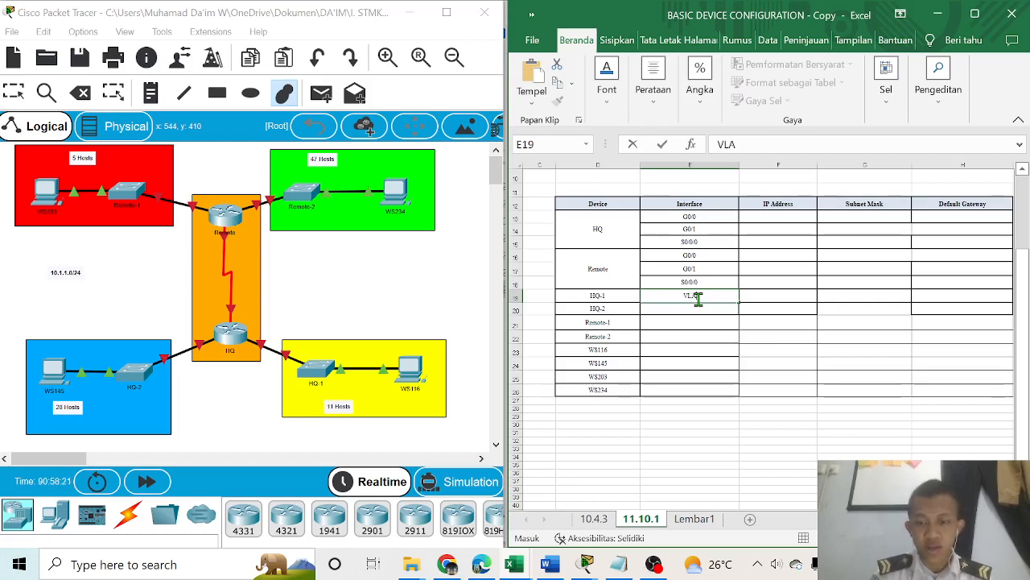
text(N1)
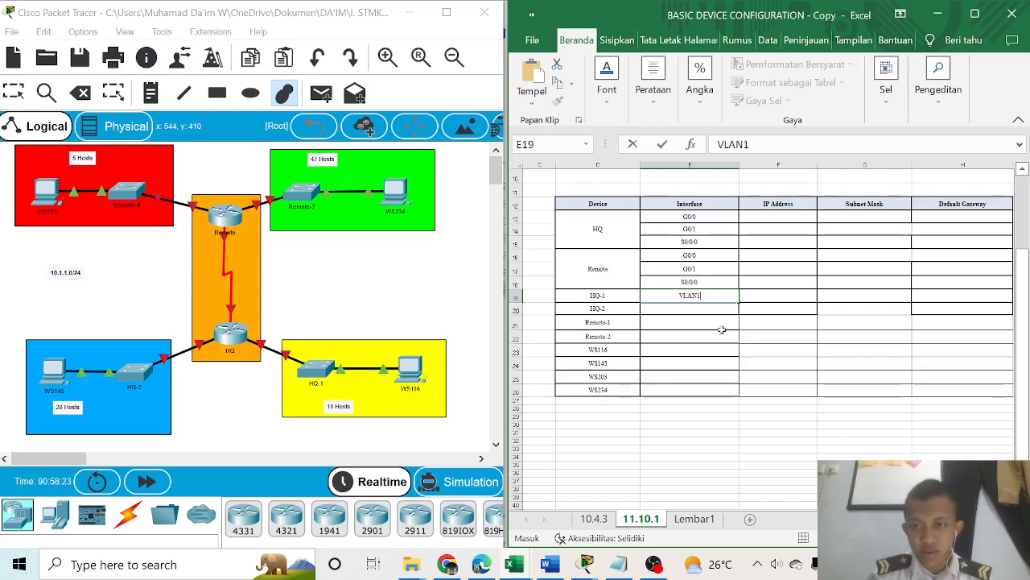
key(BackSpace)
text(1)
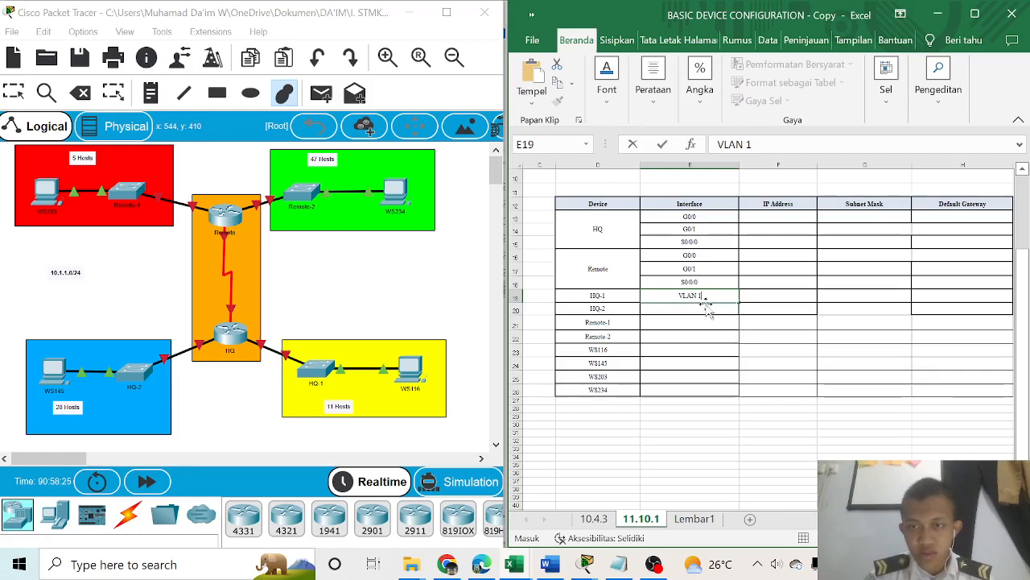
click(729, 337)
click(722, 297)
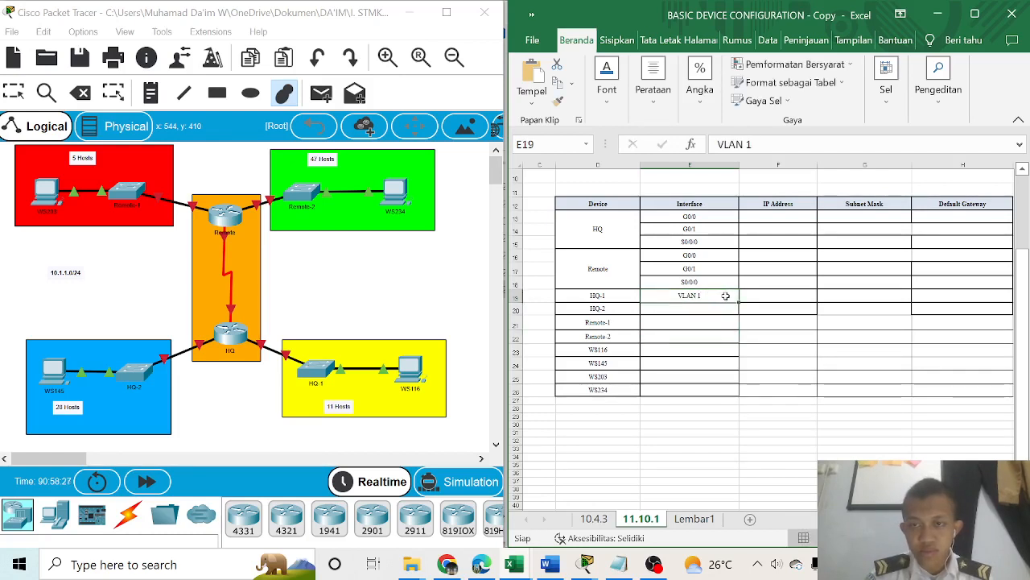
drag(737, 302, 733, 338)
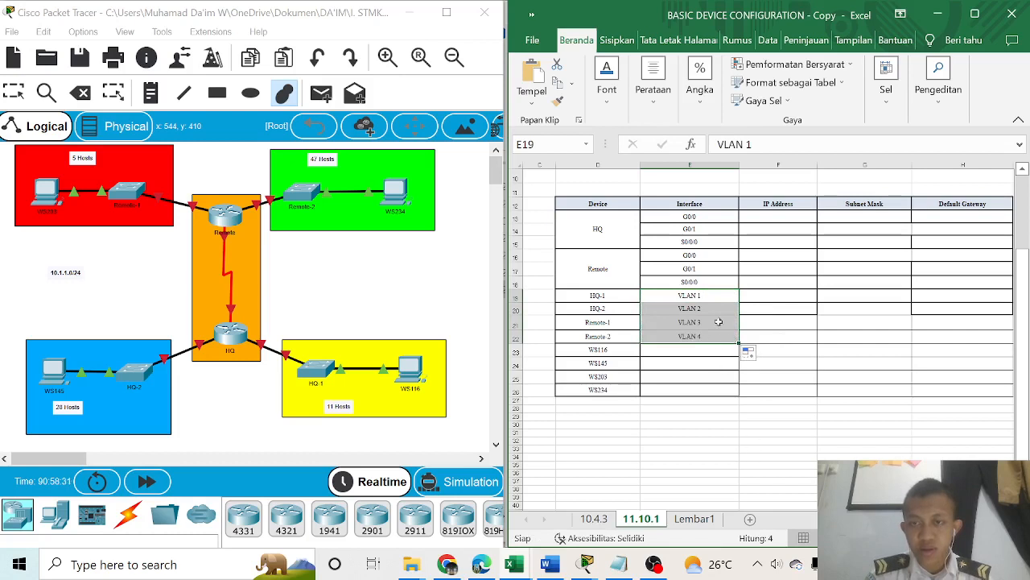
Change the autofilled interface values of HQ-2, Remote-1 and Remote-2 to VLAN 1
double_click(717, 306)
key(BackSpace)
text(1)
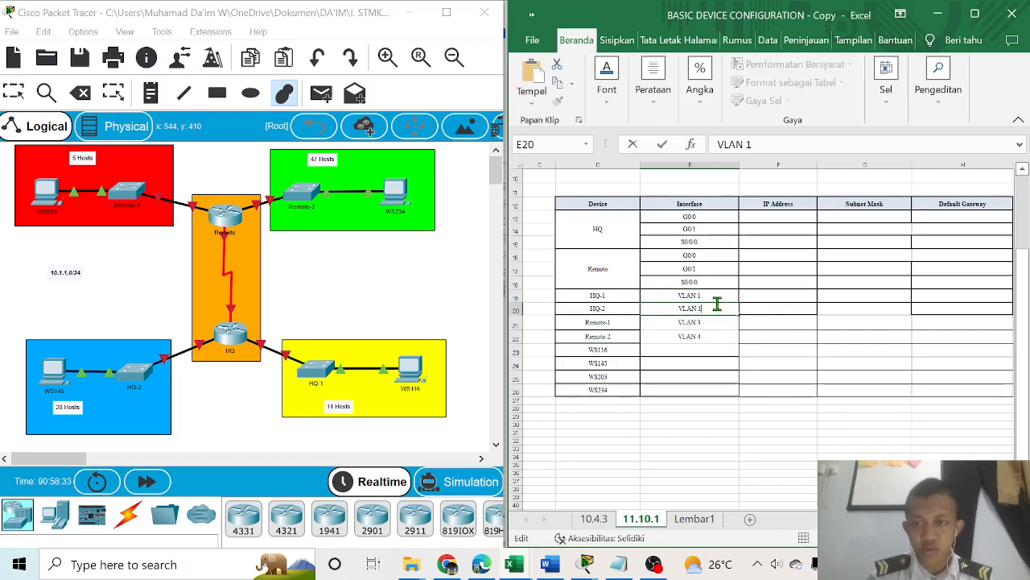
double_click(712, 321)
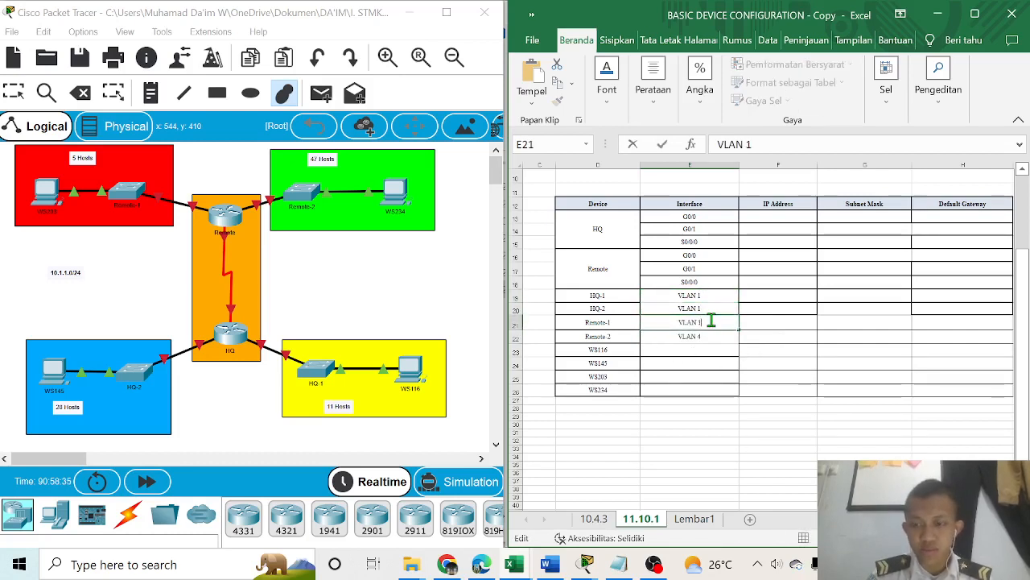
key(Return)
double_click(717, 333)
key(BackSpace)
text(1)
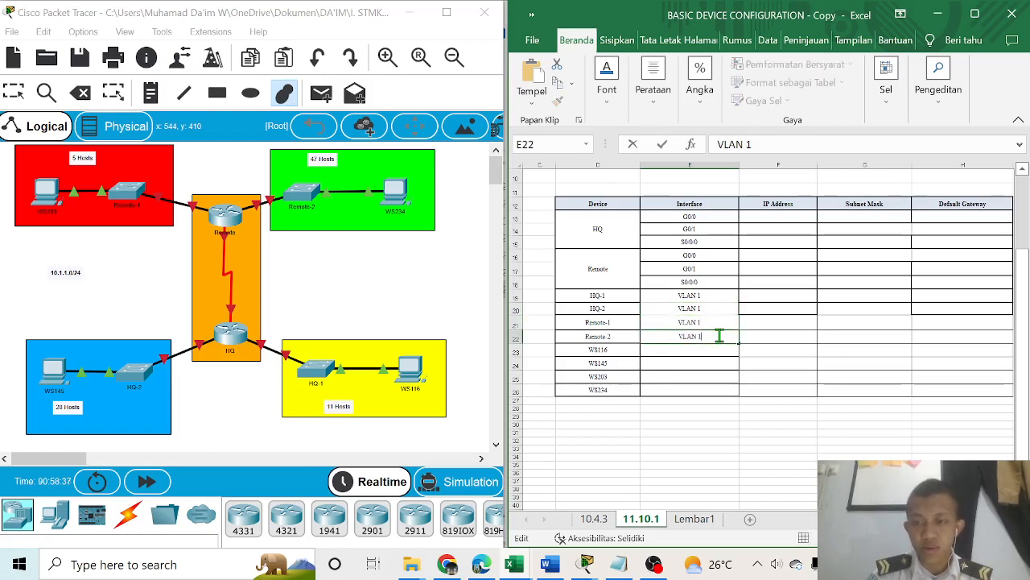
click(682, 454)
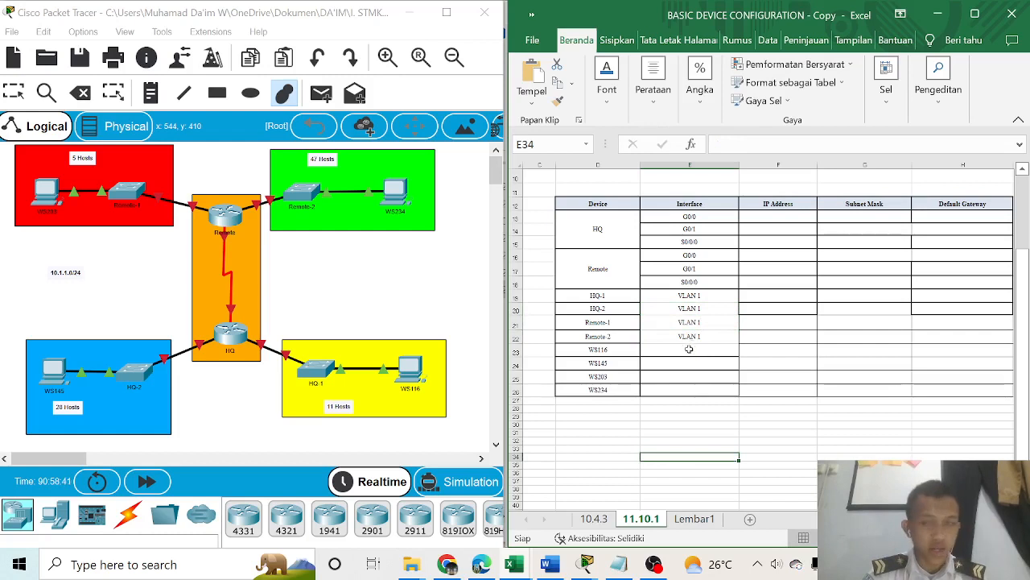
Enter NIC as WS116's interface in E23 and fill it down to the WS234 row
click(686, 354)
double_click(687, 354)
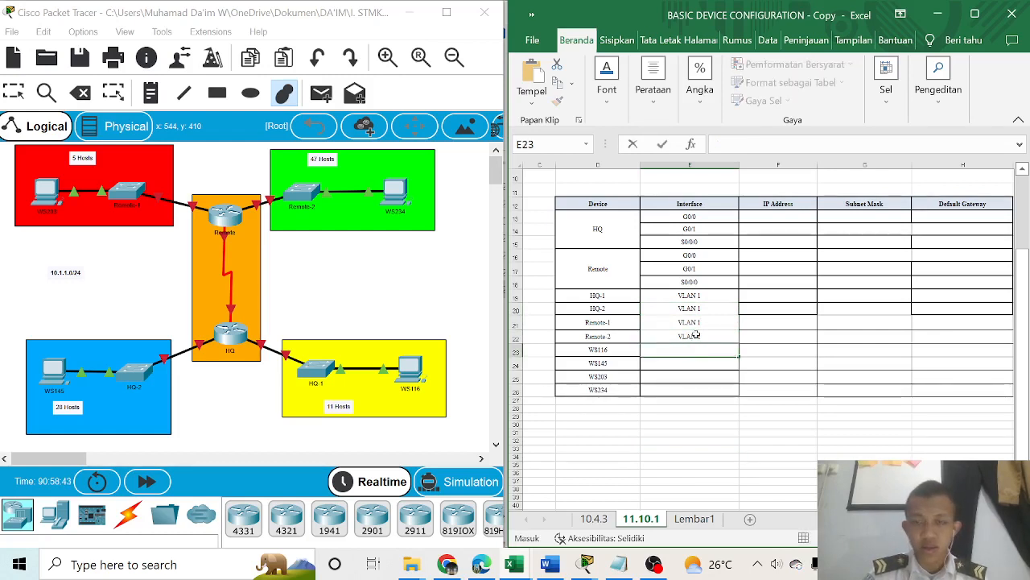
click(728, 456)
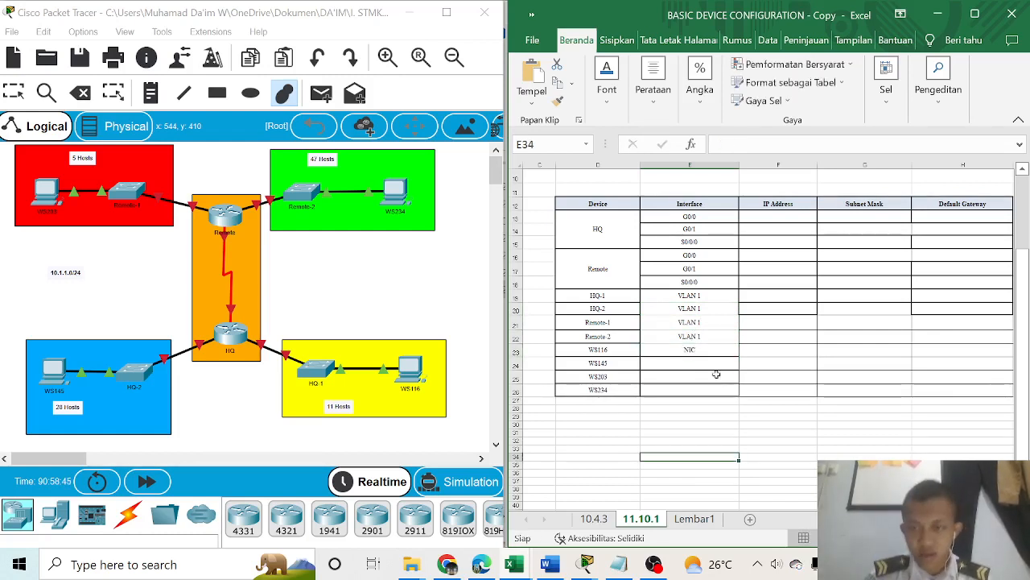
click(713, 348)
drag(738, 354, 741, 394)
click(684, 456)
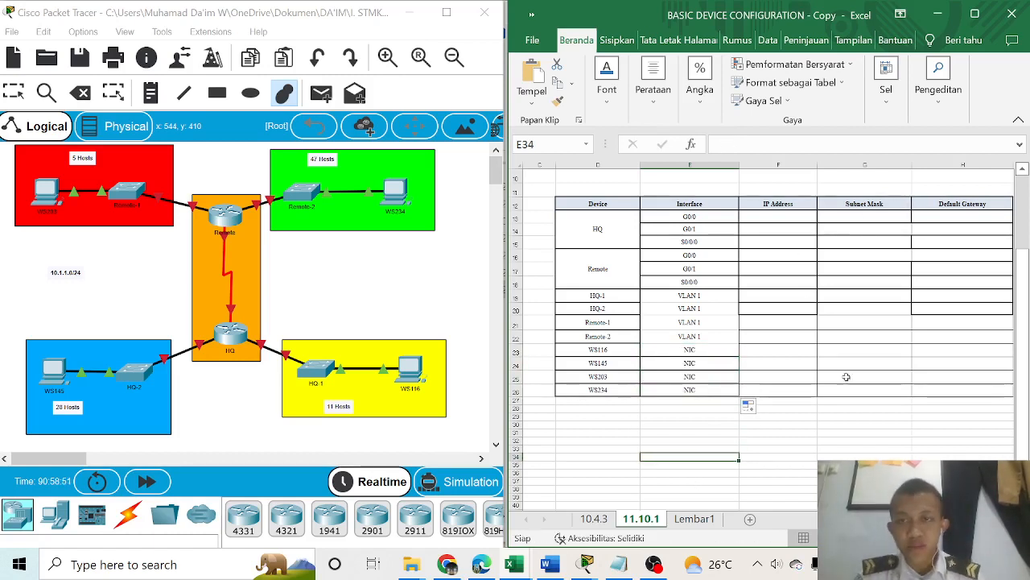
Examine the subnet plan's masks, network addresses and first and last usable hosts against the empty IP address, subnet mask and gateway columns
scroll(846, 376, up, 2)
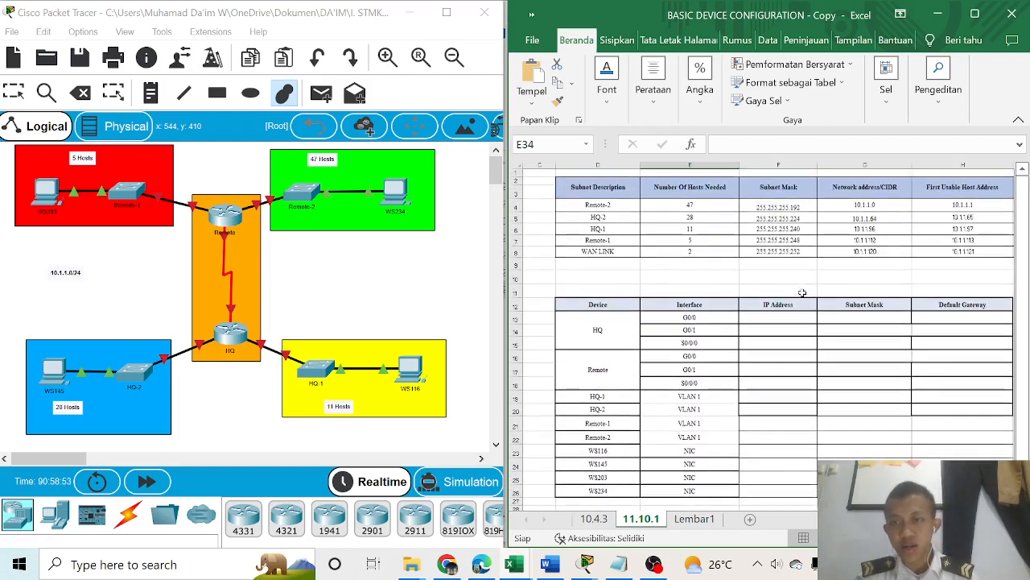
scroll(803, 293, up, 1)
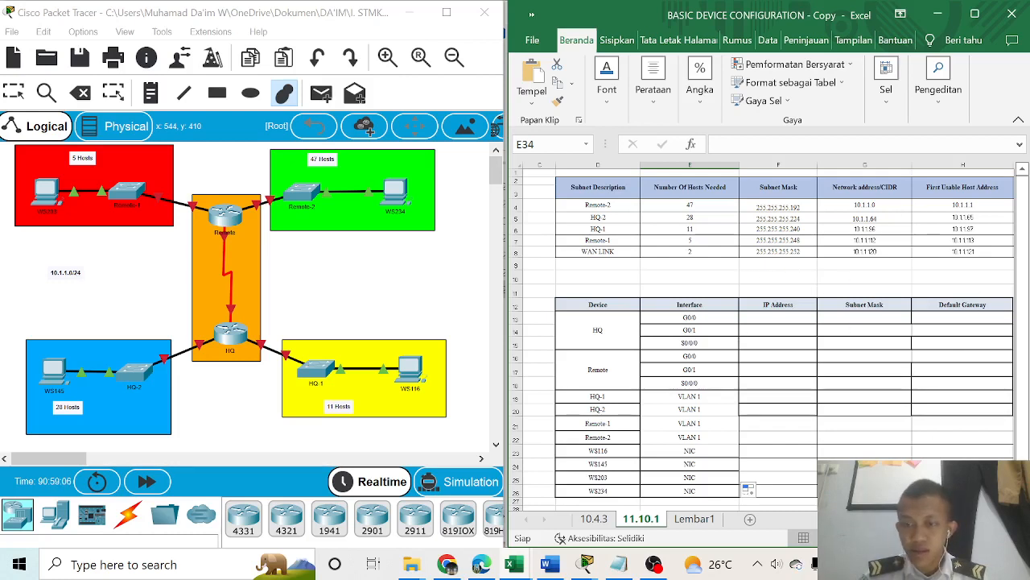
scroll(768, 336, right, 3)
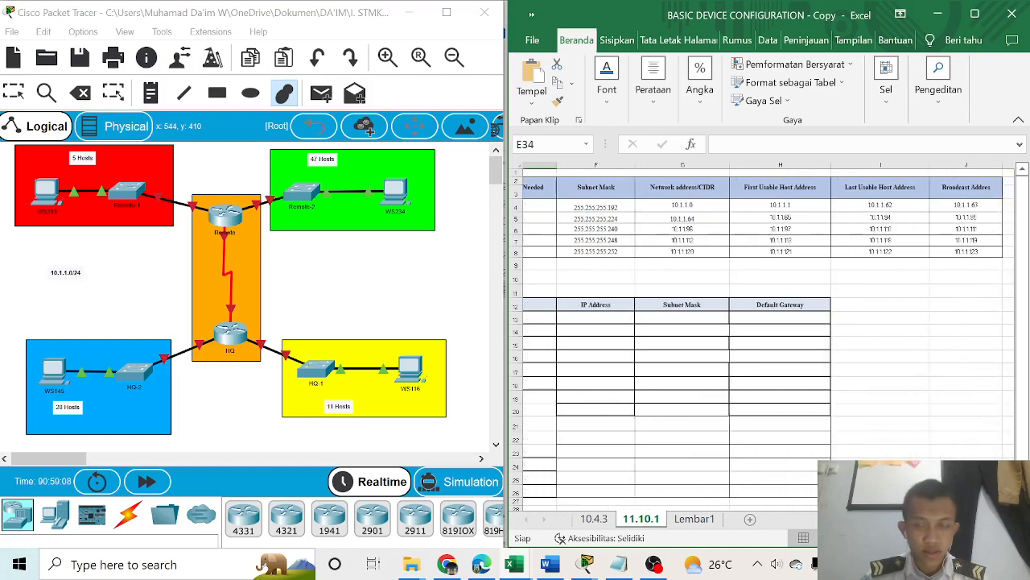
scroll(881, 377, right, 1)
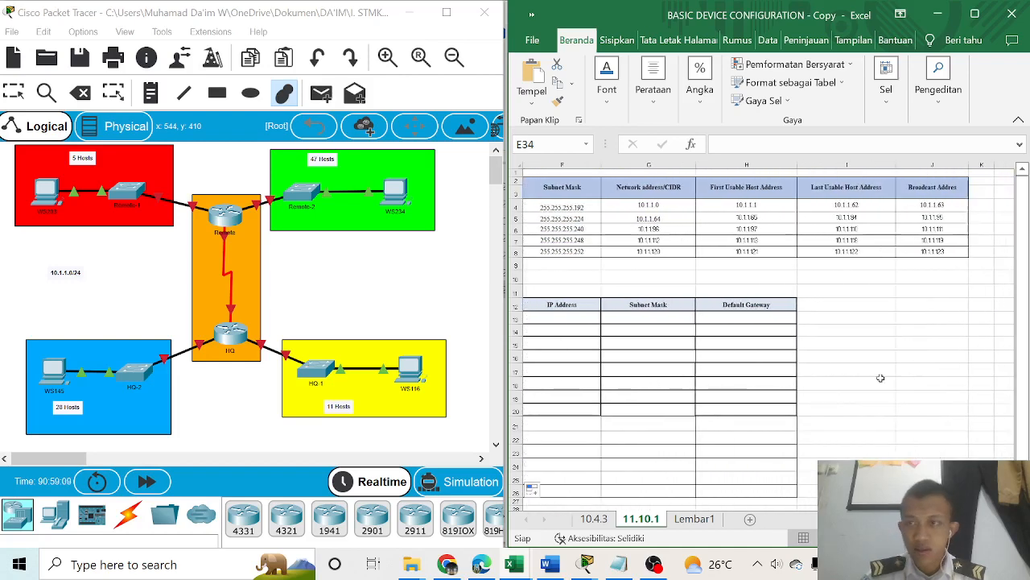
click(752, 190)
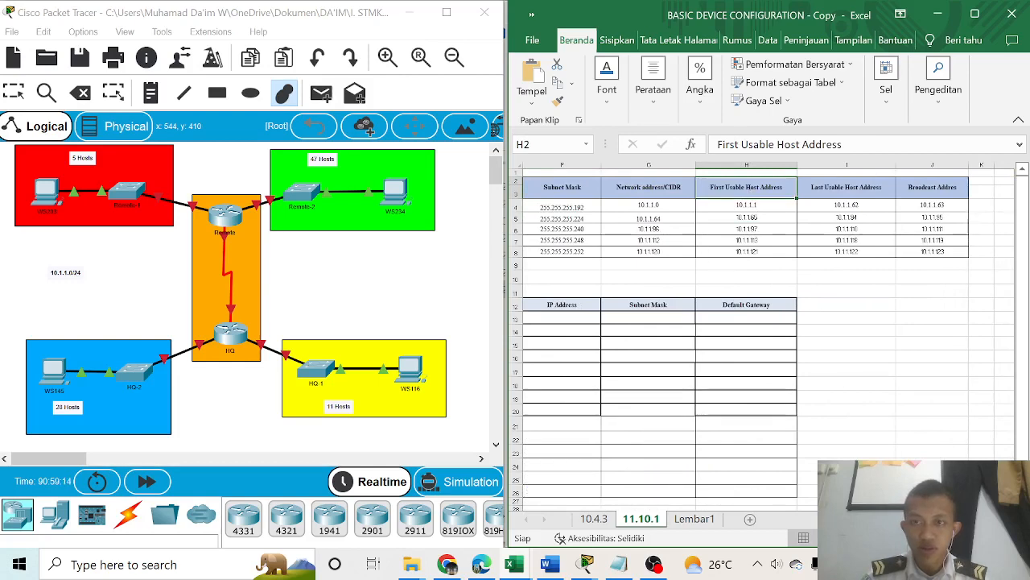
scroll(757, 338, left, 1)
scroll(756, 338, right, 1)
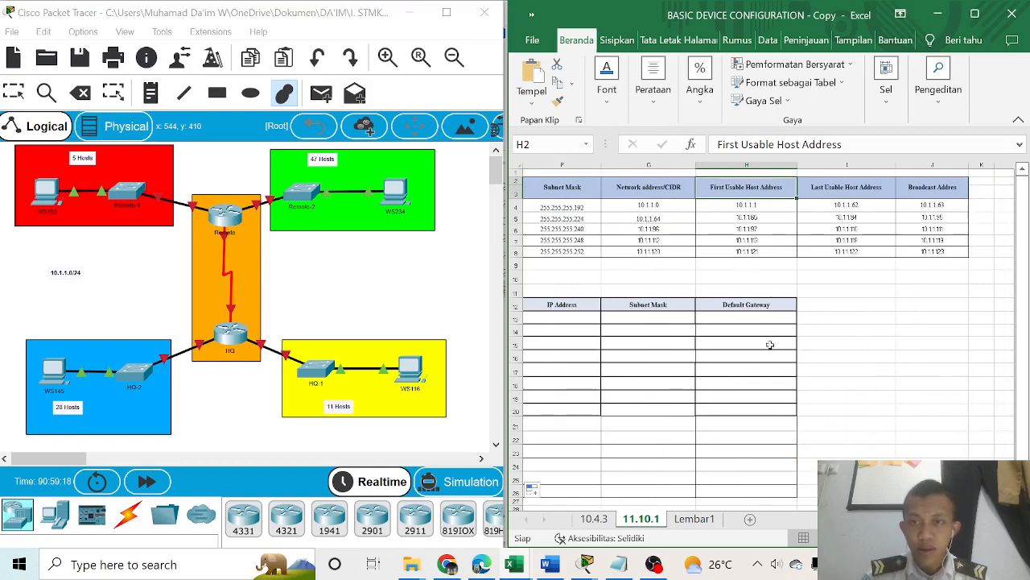
scroll(757, 338, left, 3)
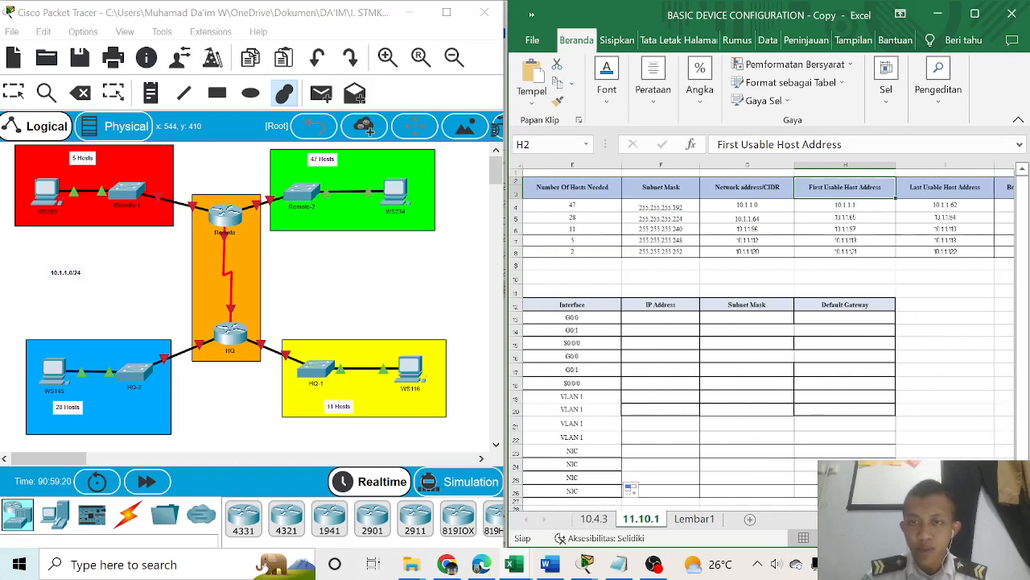
scroll(756, 338, left, 2)
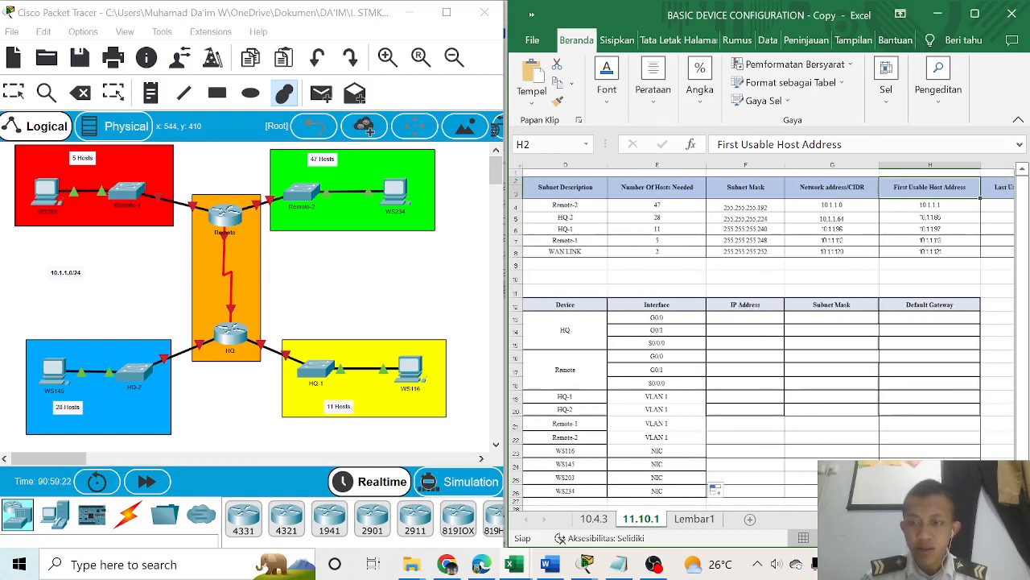
scroll(757, 338, right, 2)
scroll(756, 338, right, 1)
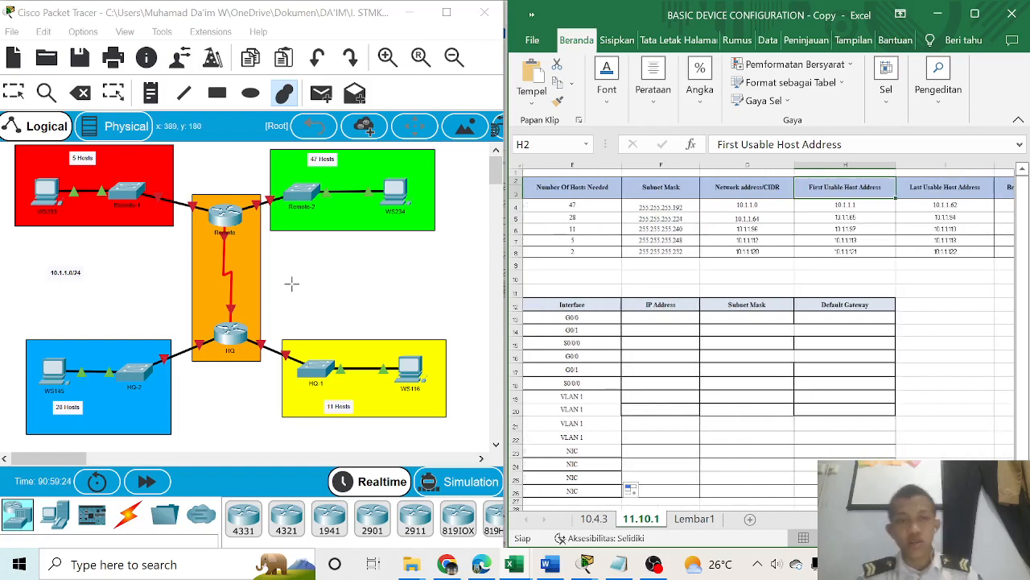
Switch to Packet Tracer, activate the Select tool and check which ports link the HQ router to HQ-1 and HQ-2
click(327, 278)
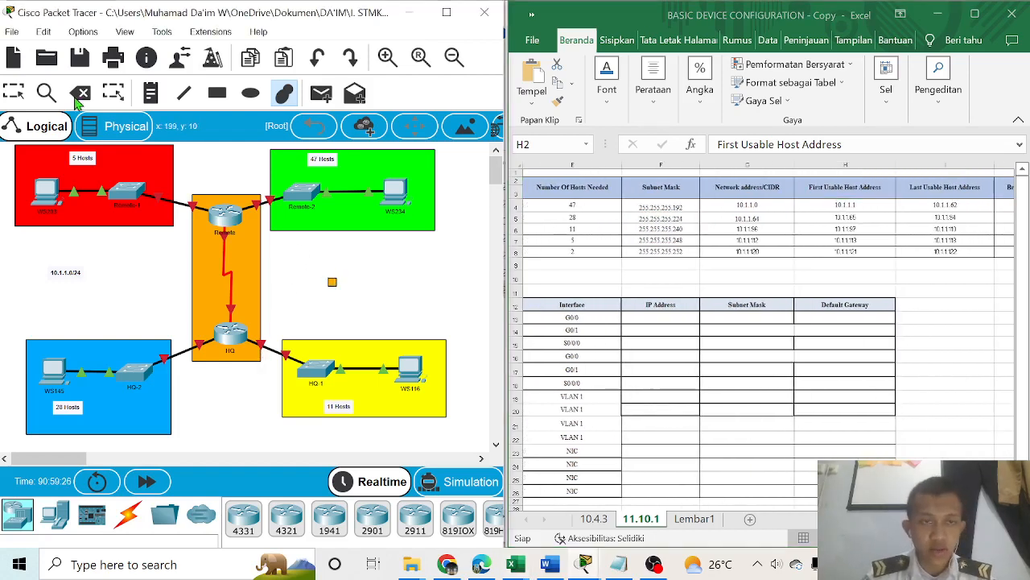
click(15, 96)
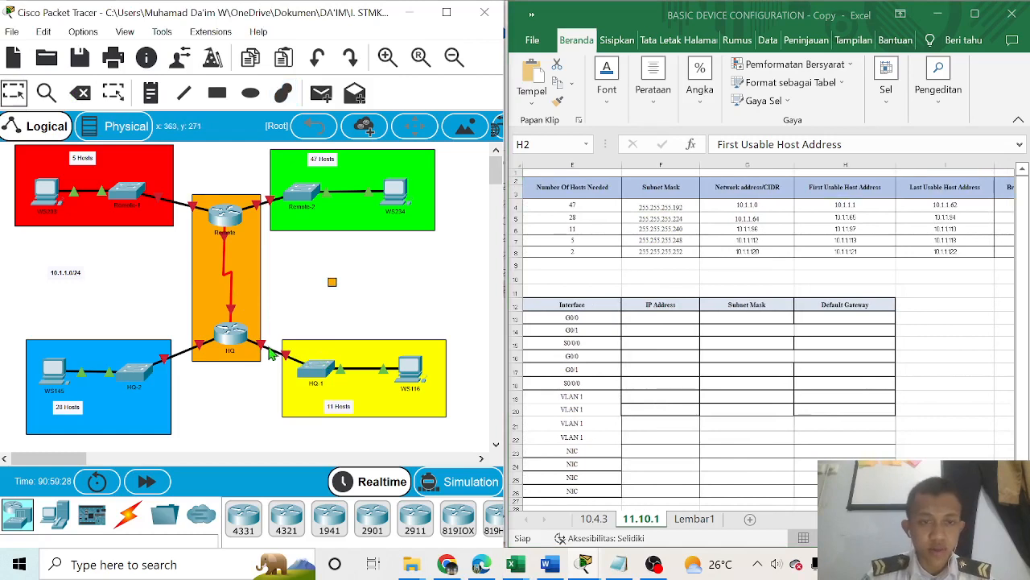
mouse_move(263, 354)
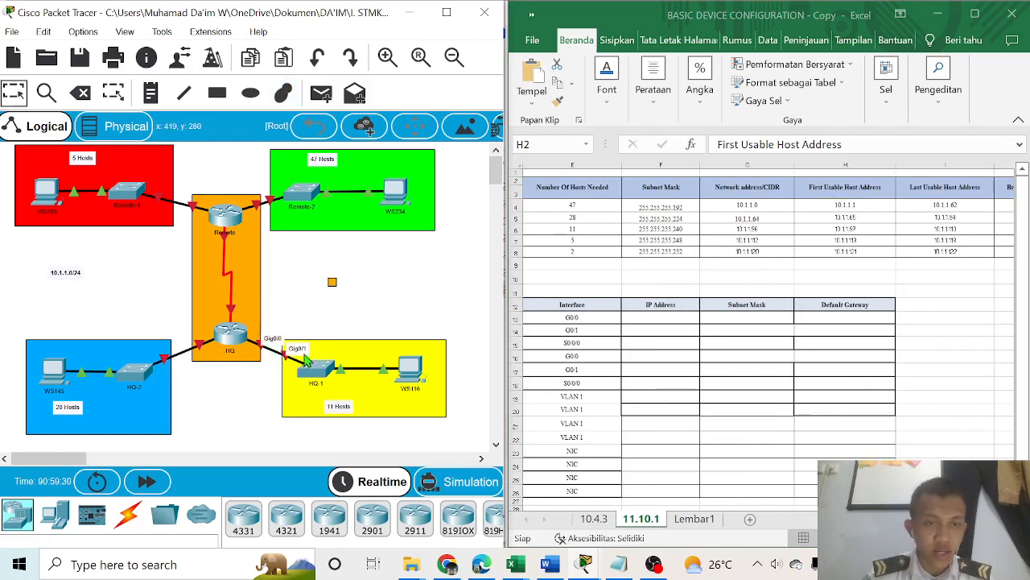
mouse_move(201, 351)
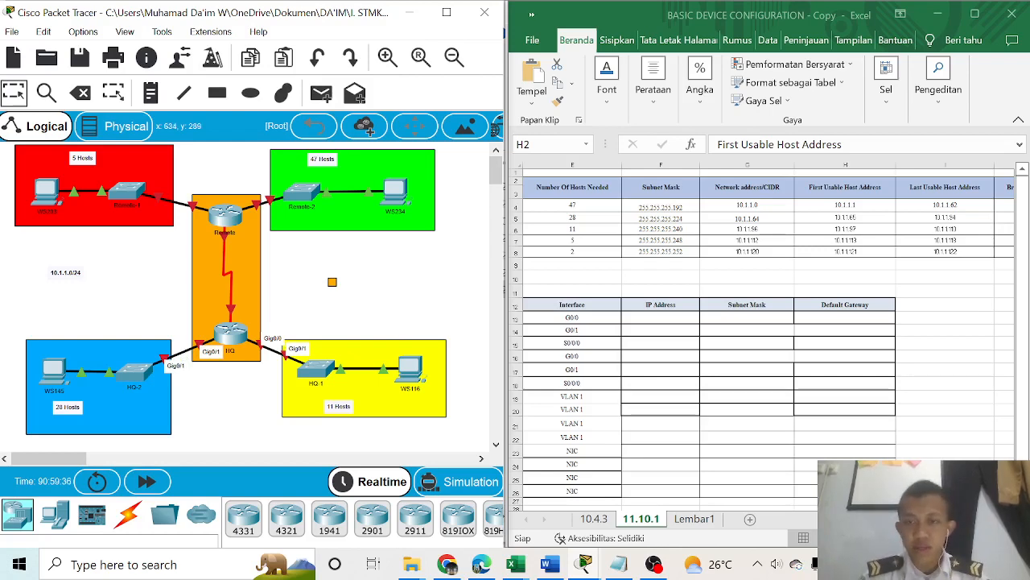
In the Excel worksheet, copy the HQ-1 subnet's first usable host address, 10.1.1.97, into F13 as the IP address of HQ's G0/0
click(845, 187)
scroll(578, 310, left, 2)
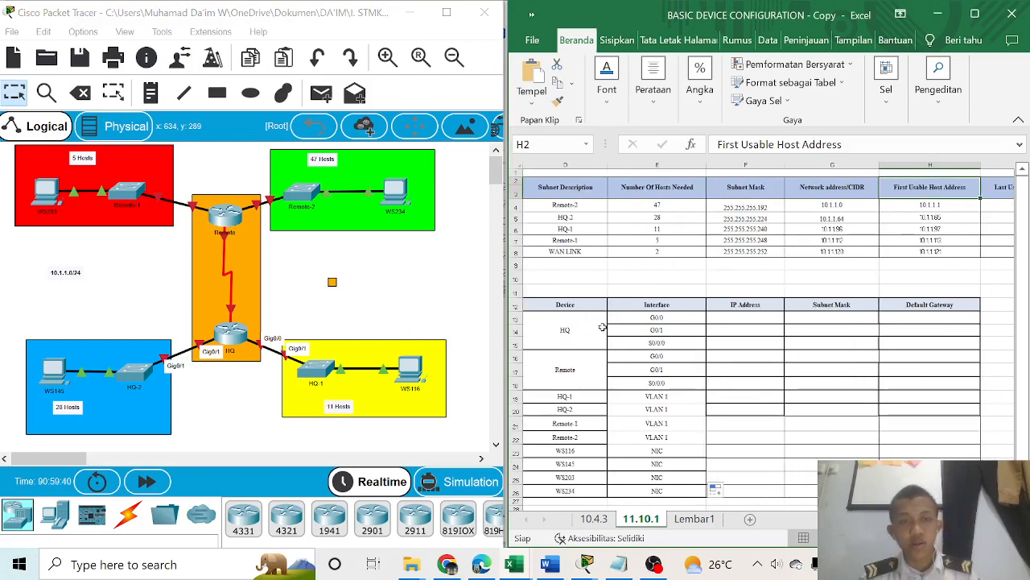
click(656, 318)
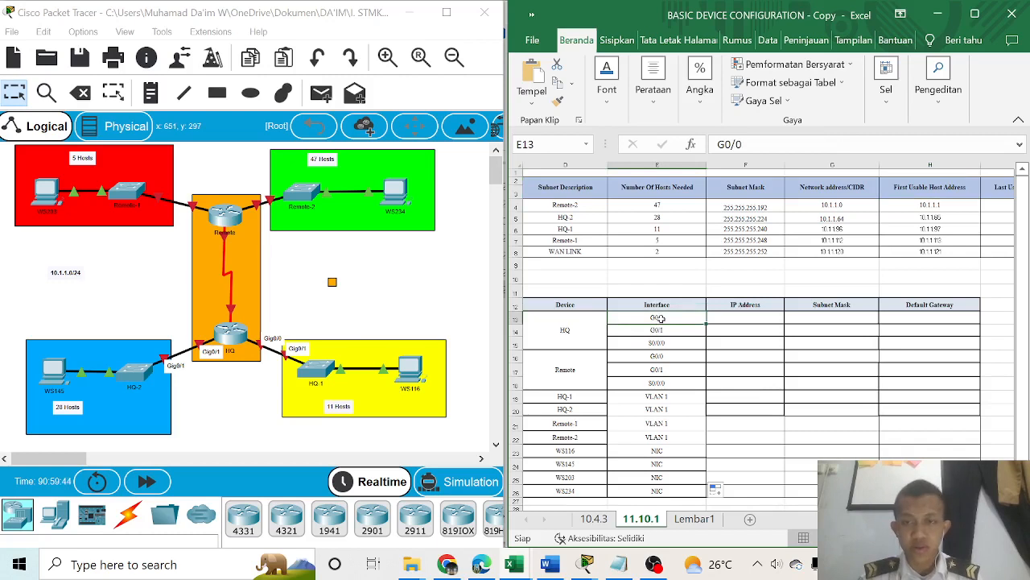
mouse_move(646, 318)
mouse_down()
mouse_move(740, 331)
mouse_move(737, 317)
mouse_up()
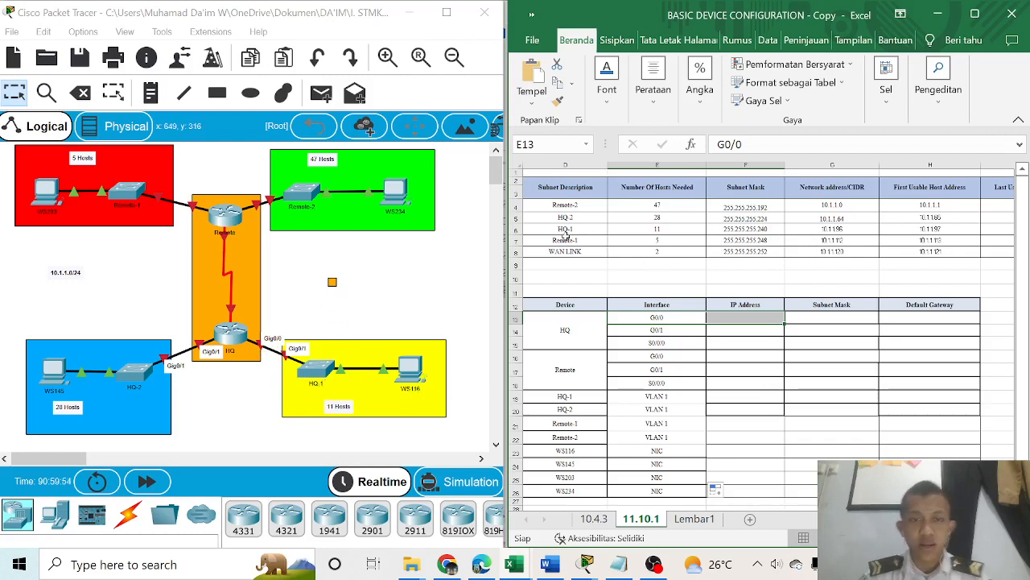
click(579, 230)
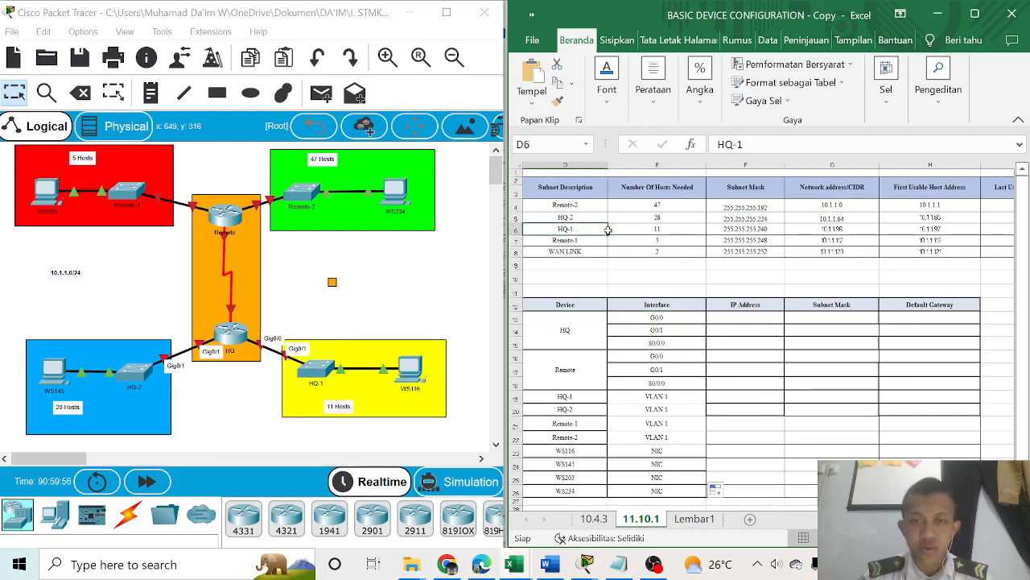
drag(607, 231, 937, 229)
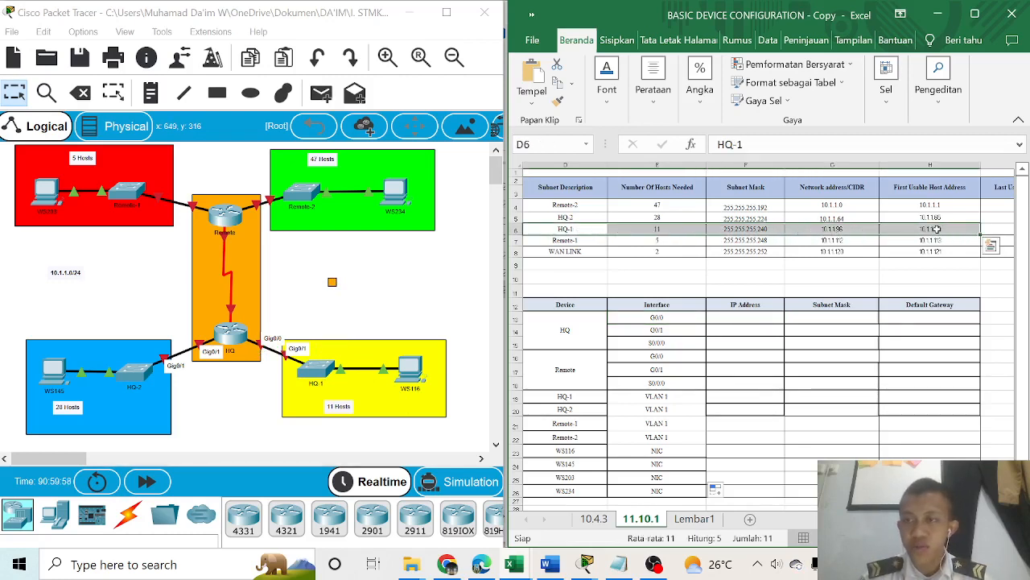
click(950, 228)
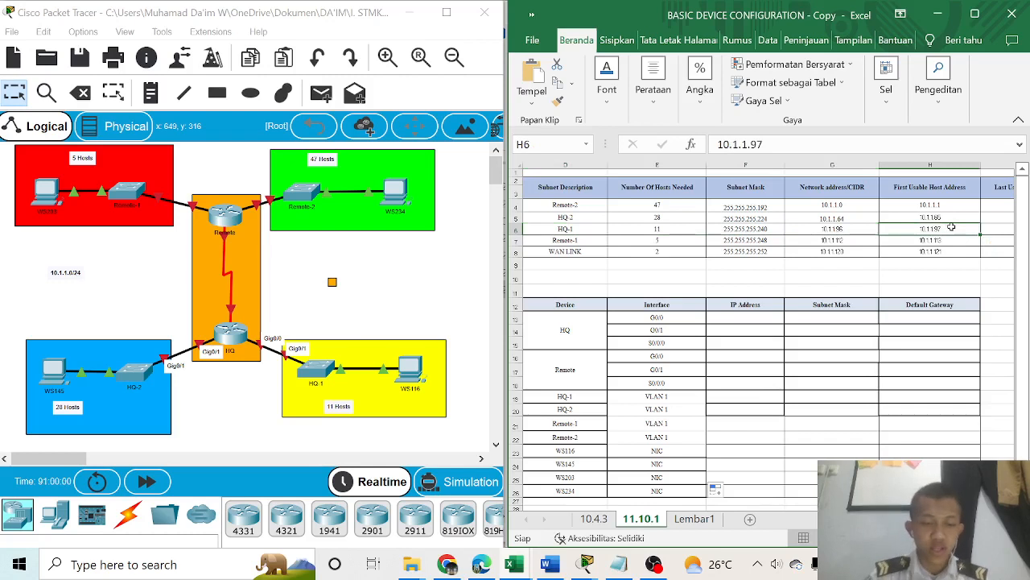
key(ctrl+c)
click(734, 316)
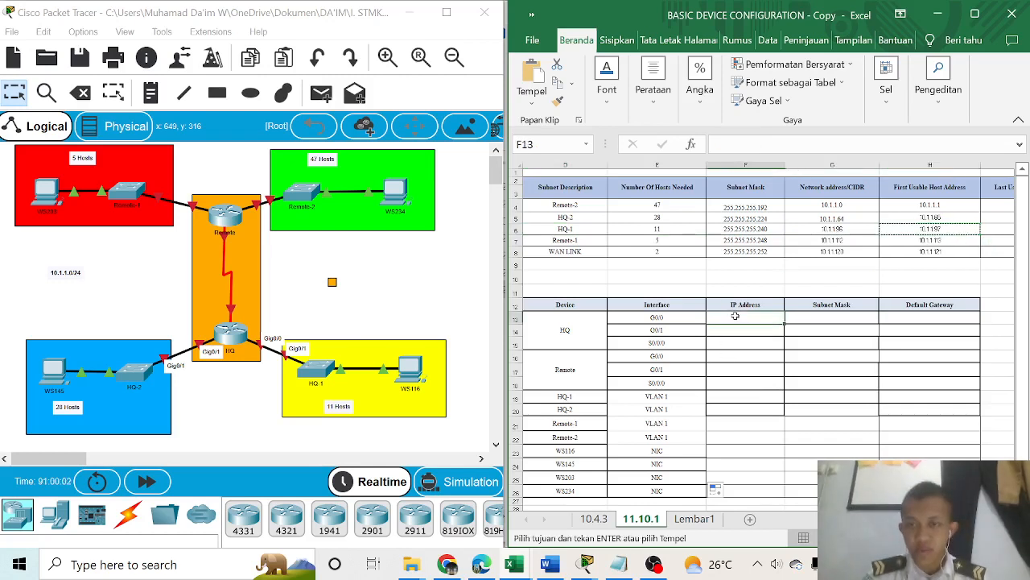
key(ctrl+v)
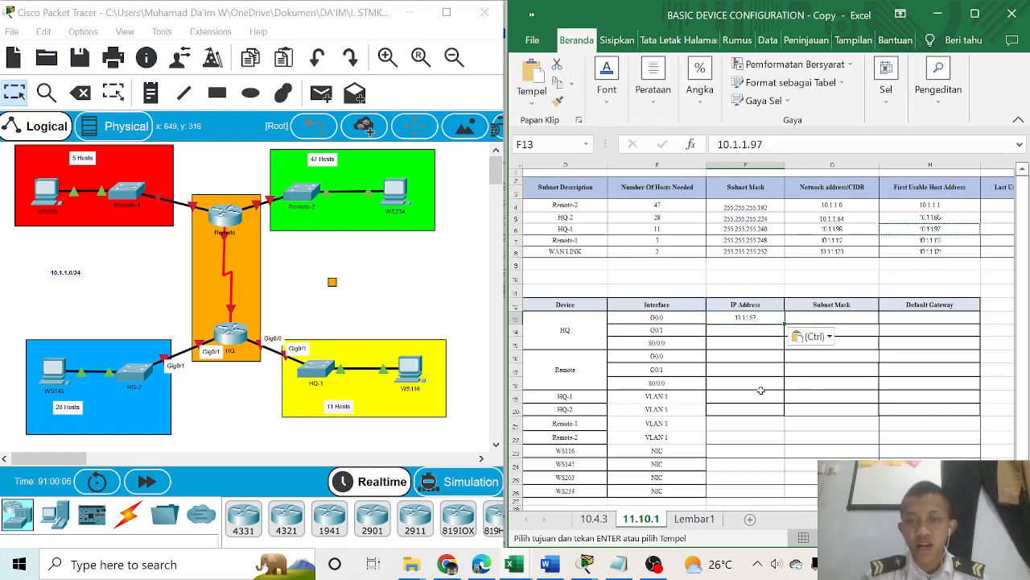
Check HQ's link ports in the topology and copy the HQ-2 subnet's first usable host address, 10.1.1.65, into F14 for HQ's G0/1
click(945, 276)
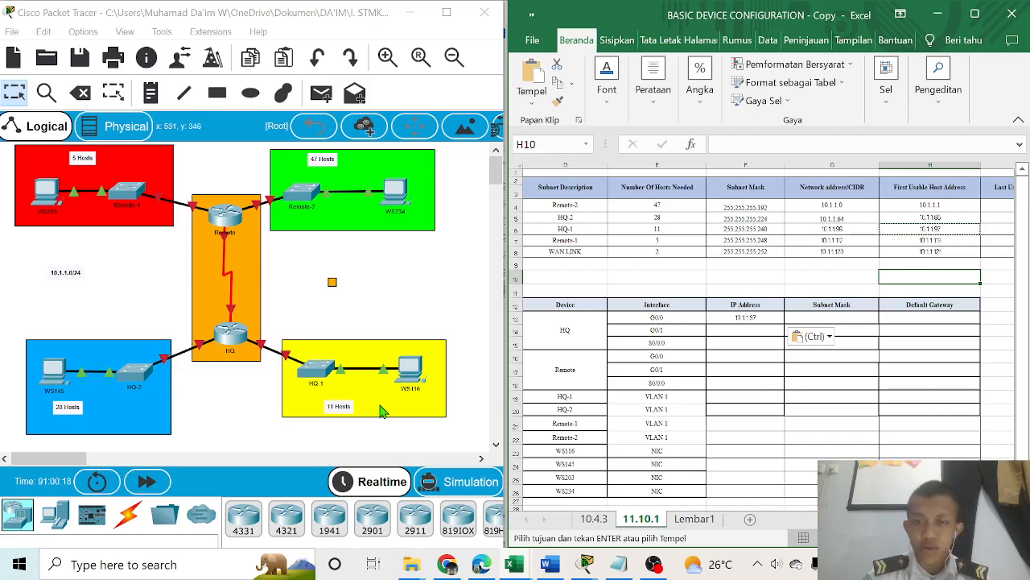
click(201, 345)
click(321, 257)
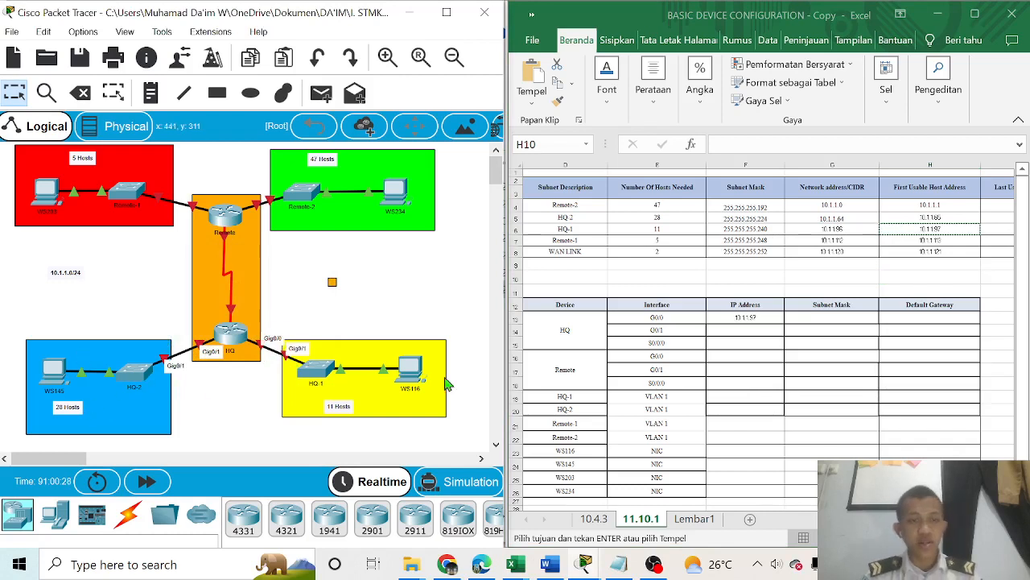
click(578, 218)
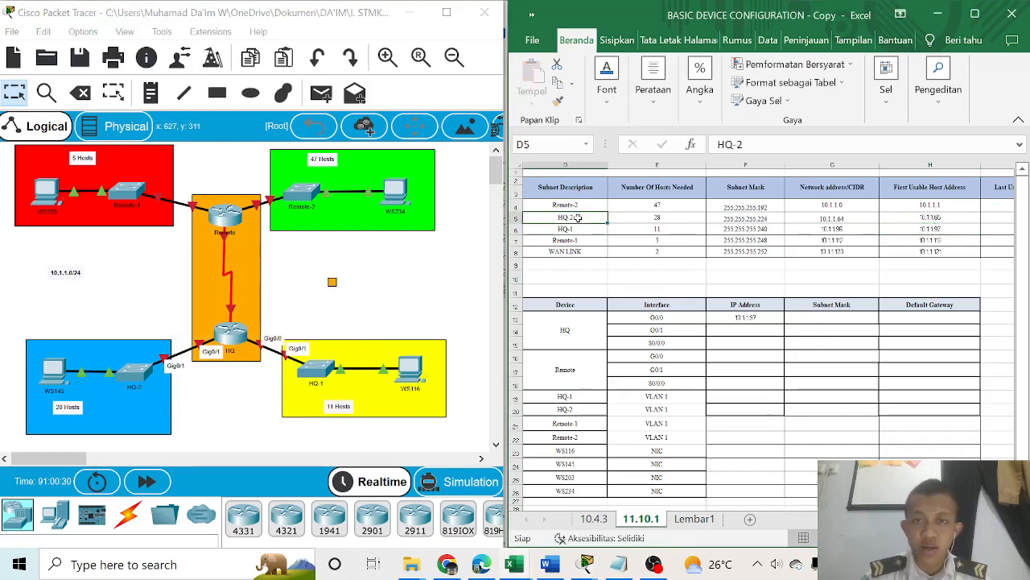
drag(578, 219, 950, 225)
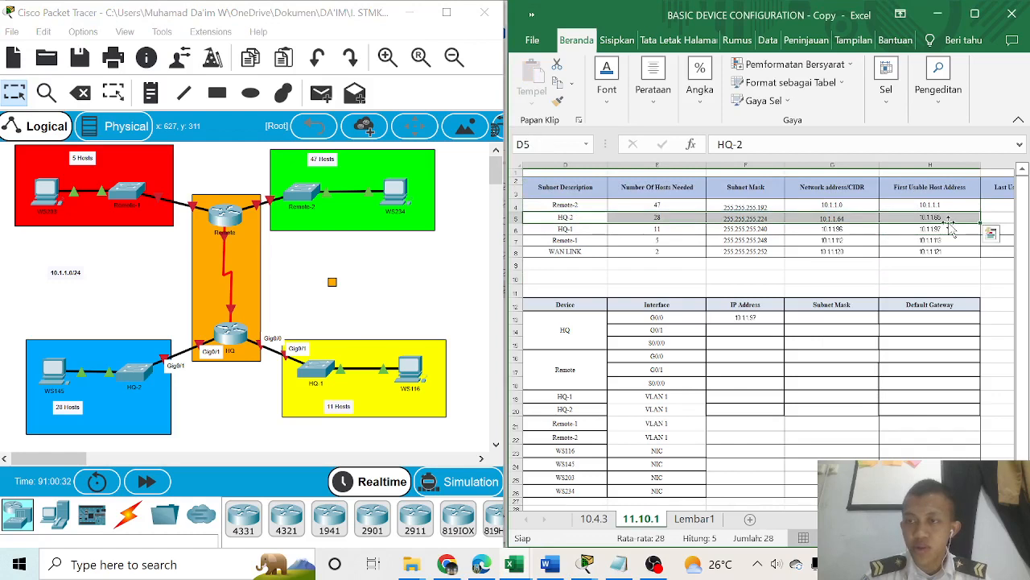
click(950, 219)
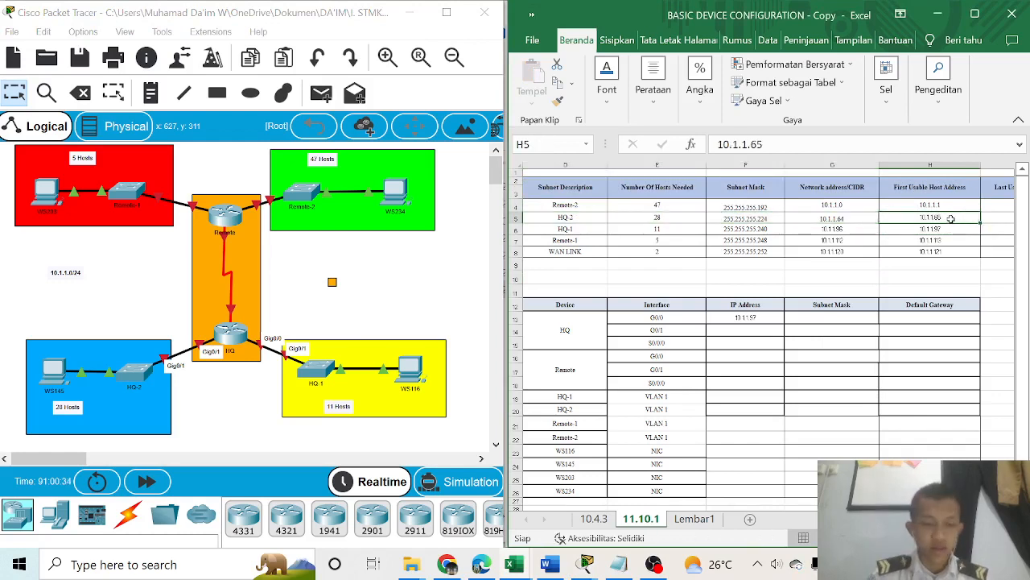
key(ctrl+c)
click(767, 329)
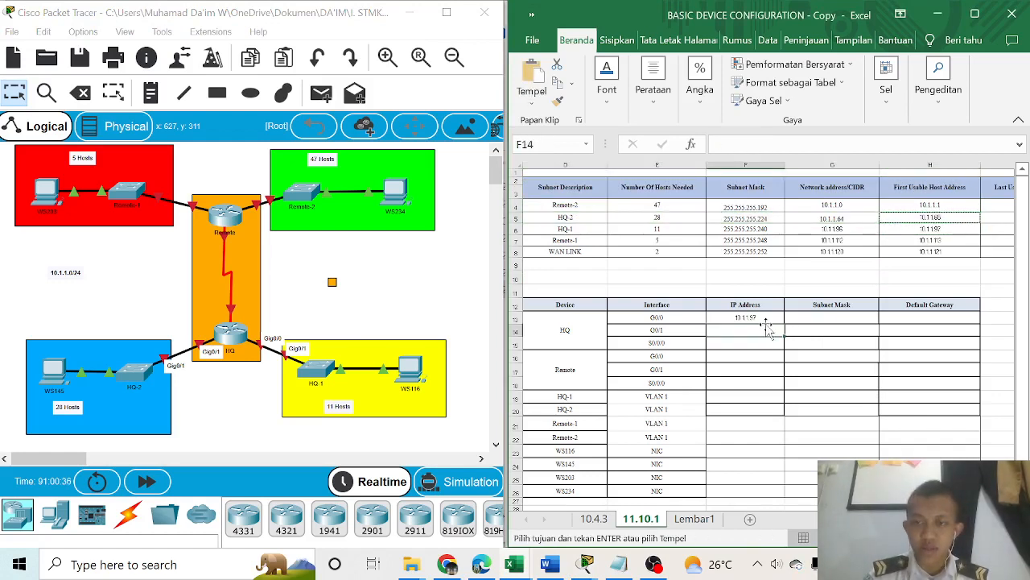
key(ctrl+v)
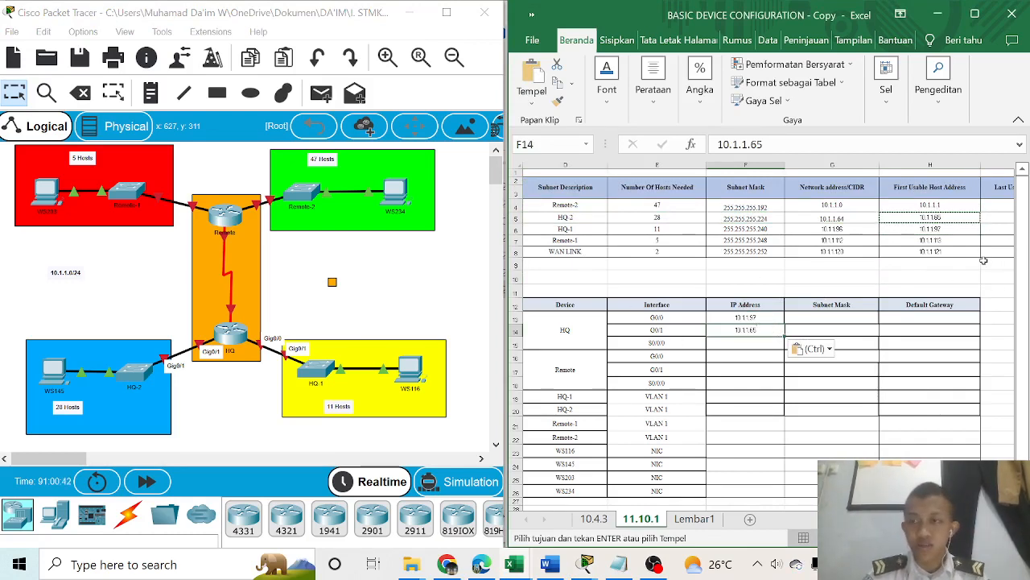
Copy the WAN link's first usable host address, 10.1.1.121, into F15 as the IP address of HQ's S0/0/0
click(942, 253)
key(ctrl+c)
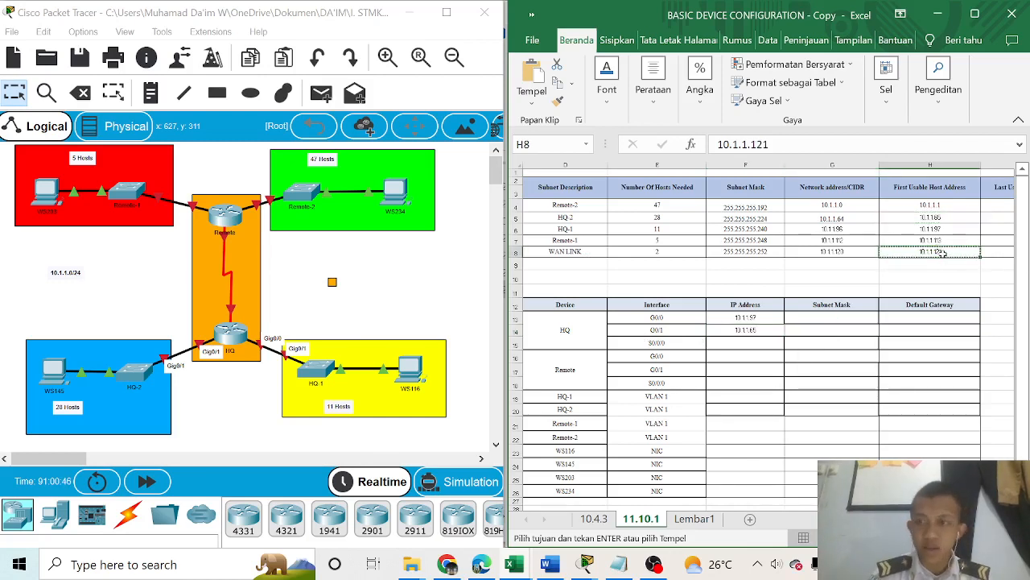
click(732, 342)
key(ctrl+v)
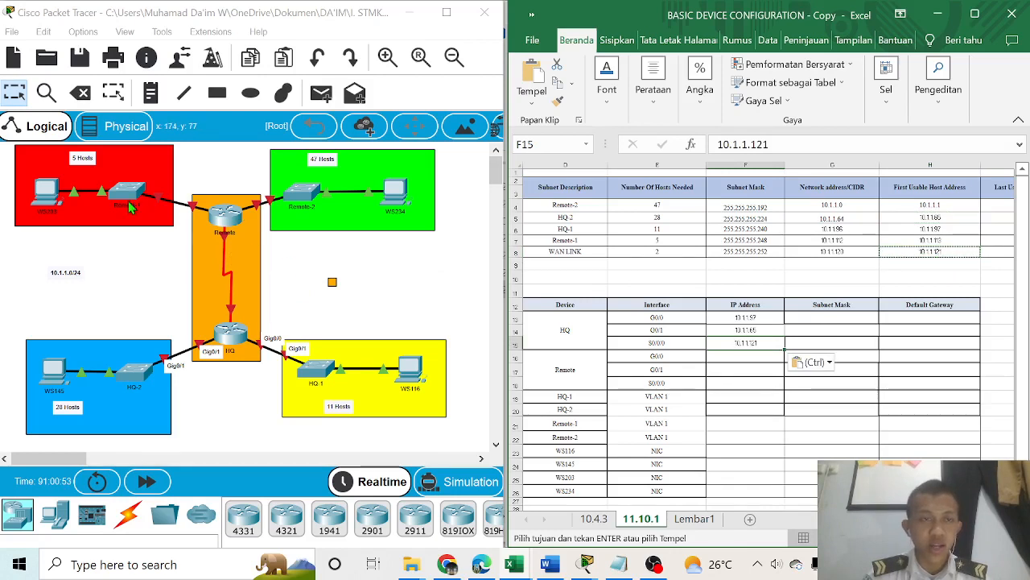
Check the Remote router's link ports and copy the Remote-1 subnet's first usable host address, 10.1.1.113, into F16 for Remote's G0/0
click(258, 215)
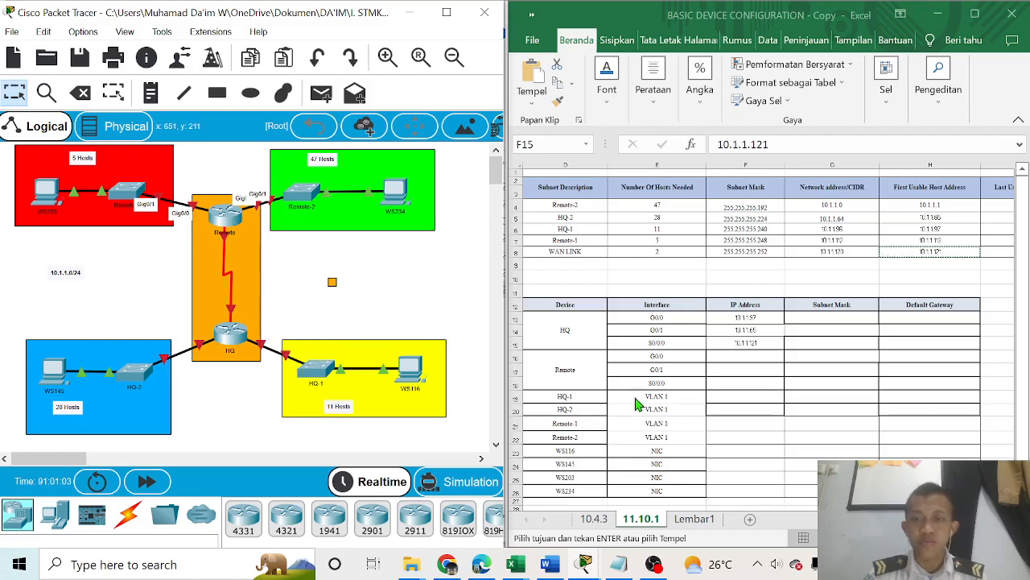
scroll(642, 337, down, 1)
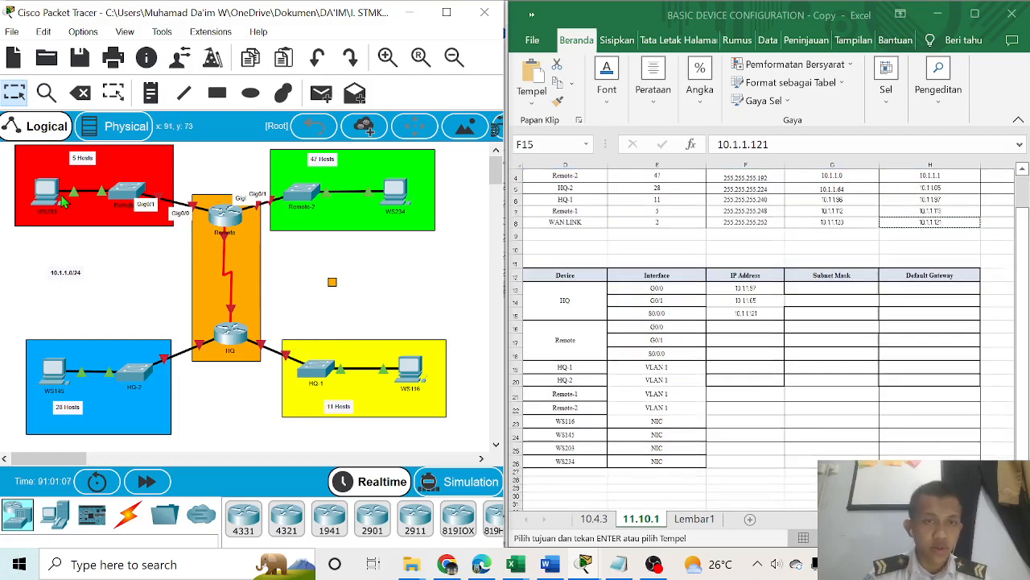
drag(588, 214, 919, 211)
scroll(914, 233, up, 1)
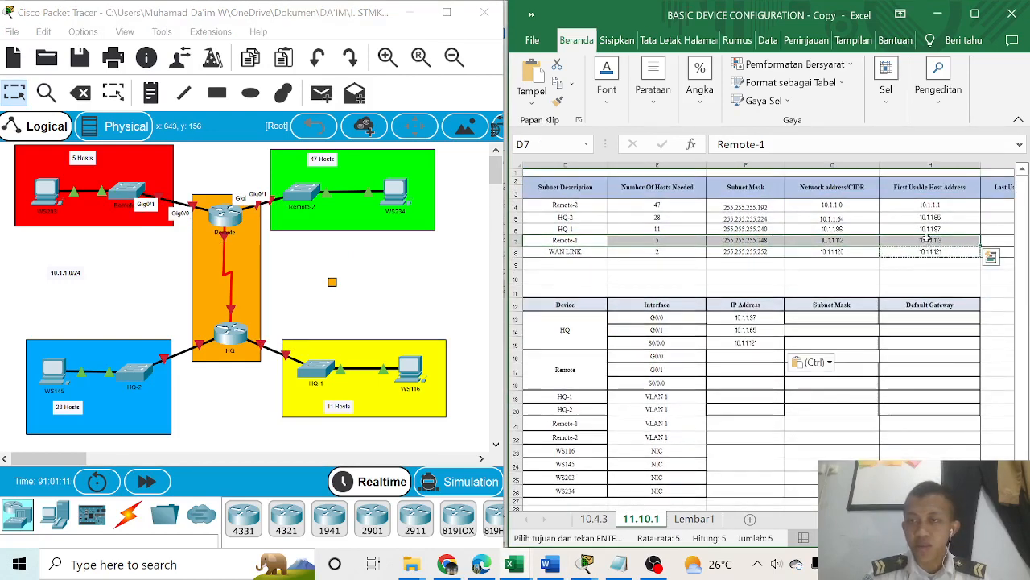
click(925, 240)
drag(793, 146, 681, 144)
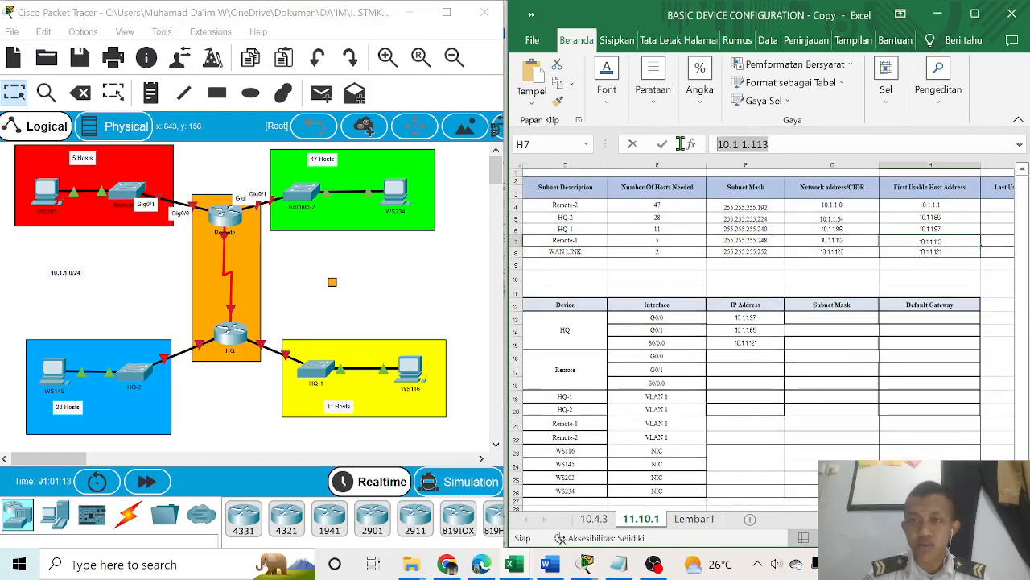
key(ctrl+c)
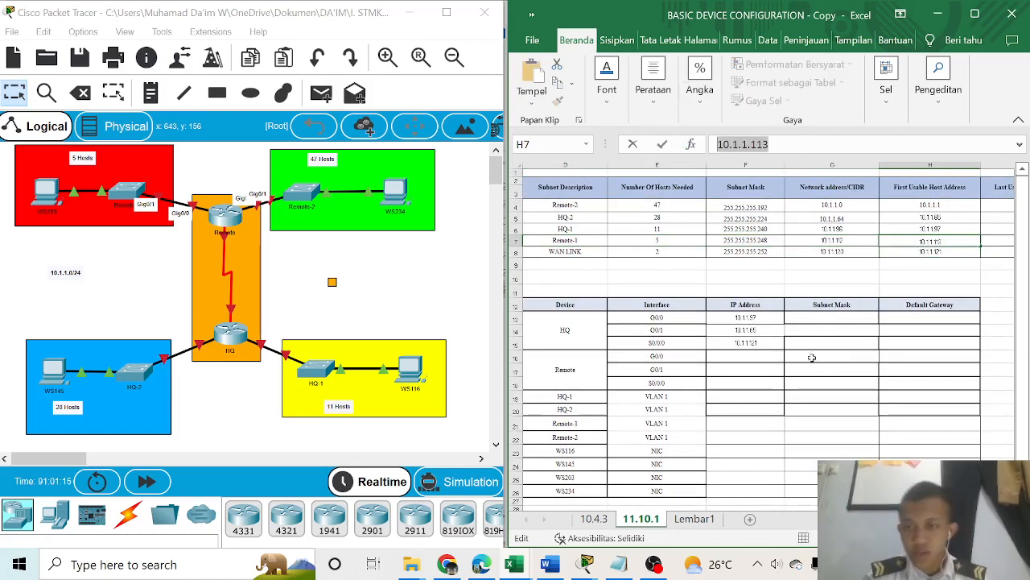
click(772, 361)
key(ctrl+v)
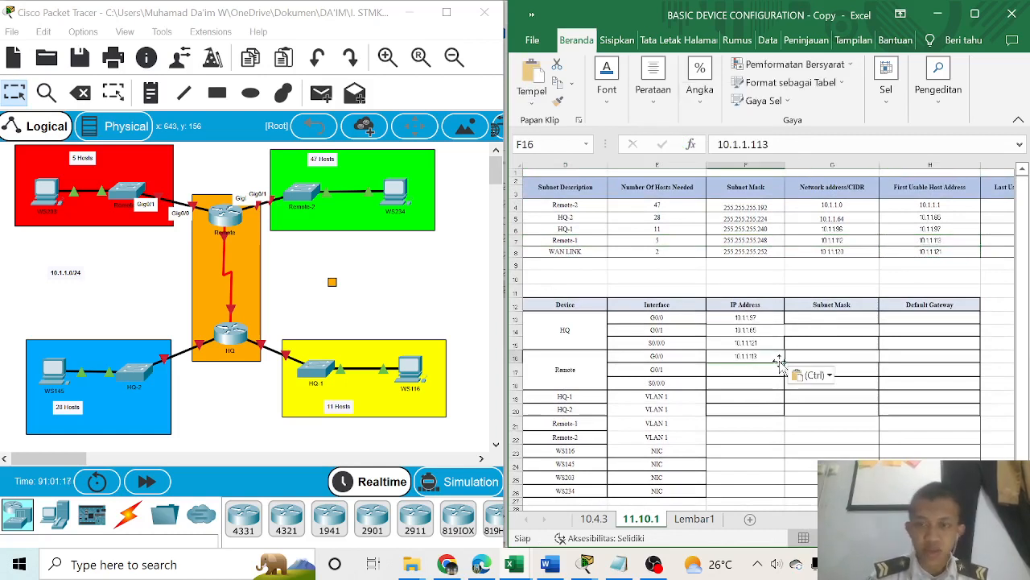
Copy the Remote-2 subnet's first usable host address, 10.1.1.1, into F17 as the IP address of Remote's G0/1
click(572, 206)
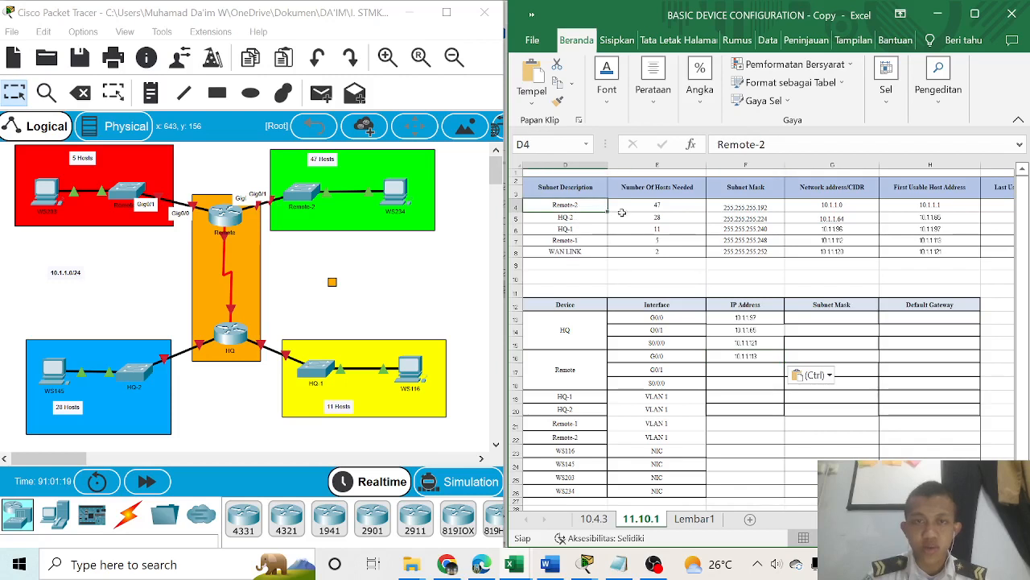
click(919, 207)
drag(805, 143, 668, 155)
key(ctrl+c)
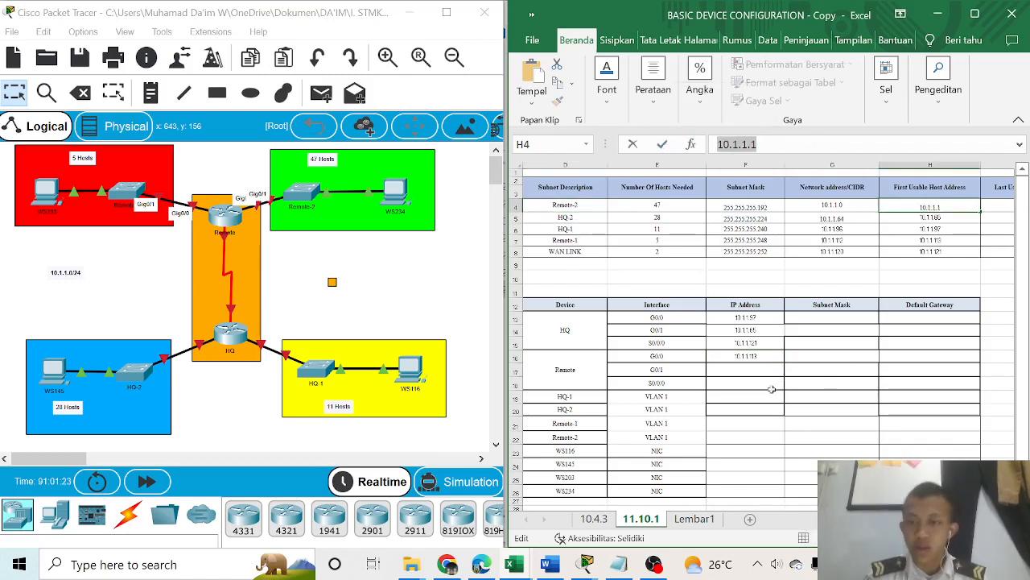
click(756, 370)
key(ctrl+v)
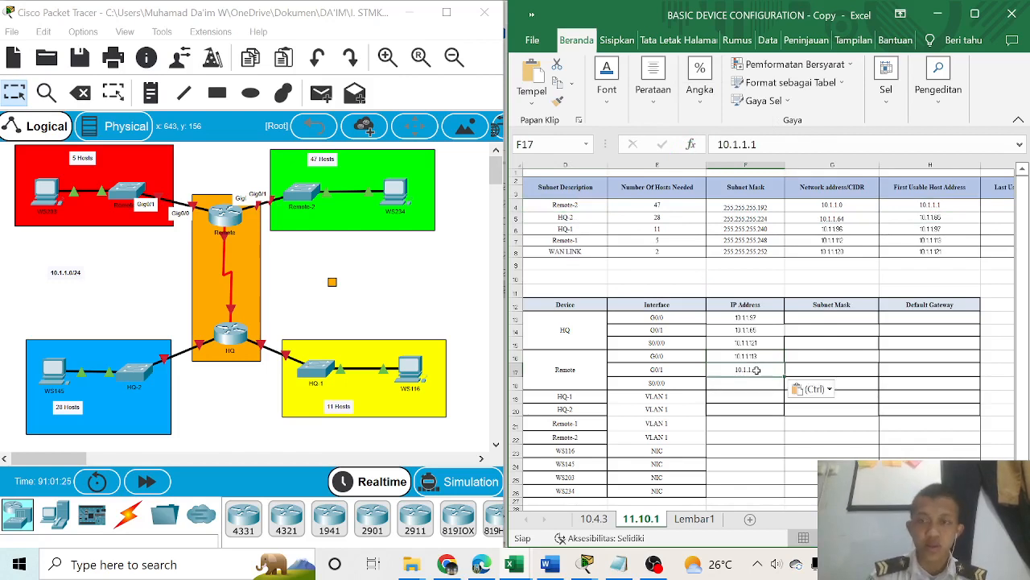
Copy the WAN link's last usable host address, 10.1.1.122, into F18 as the IP address of Remote's S0/0/0
click(741, 385)
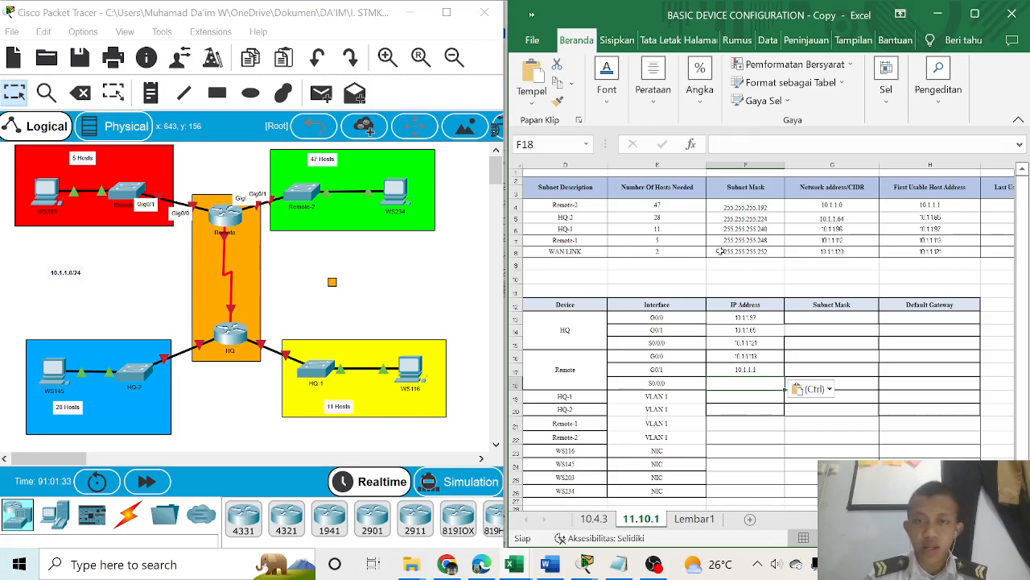
click(578, 250)
click(947, 252)
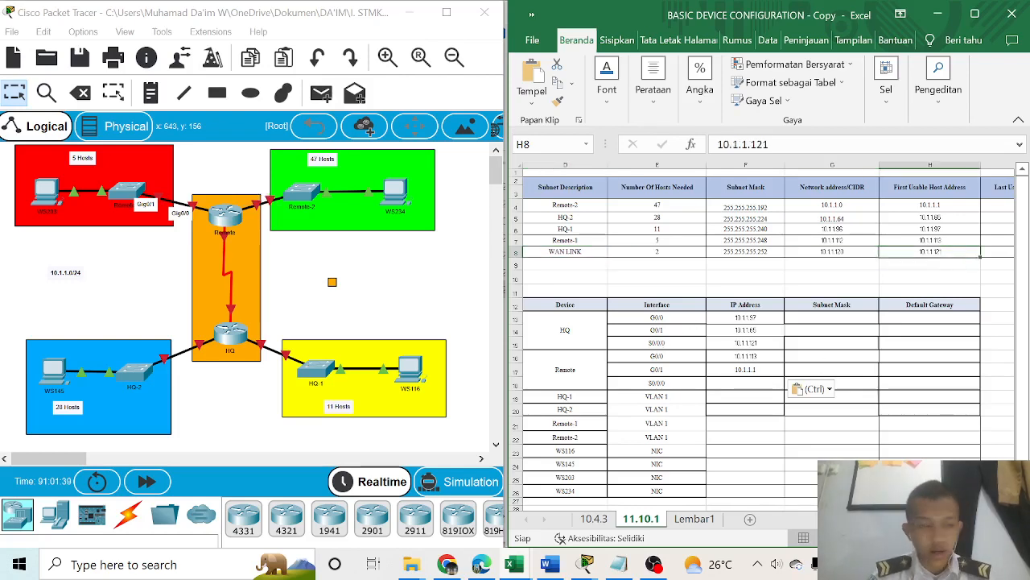
scroll(769, 336, right, 2)
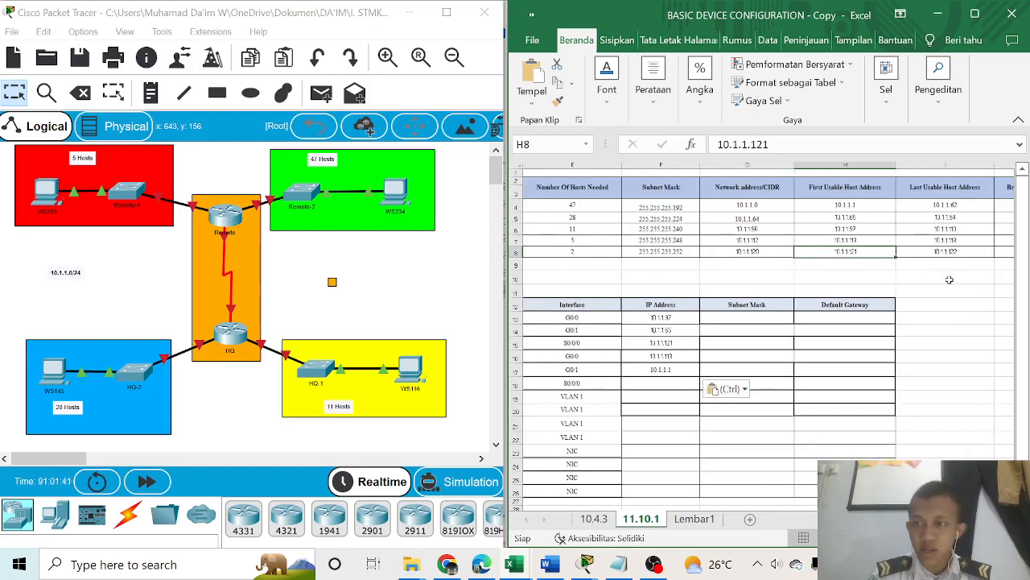
click(963, 249)
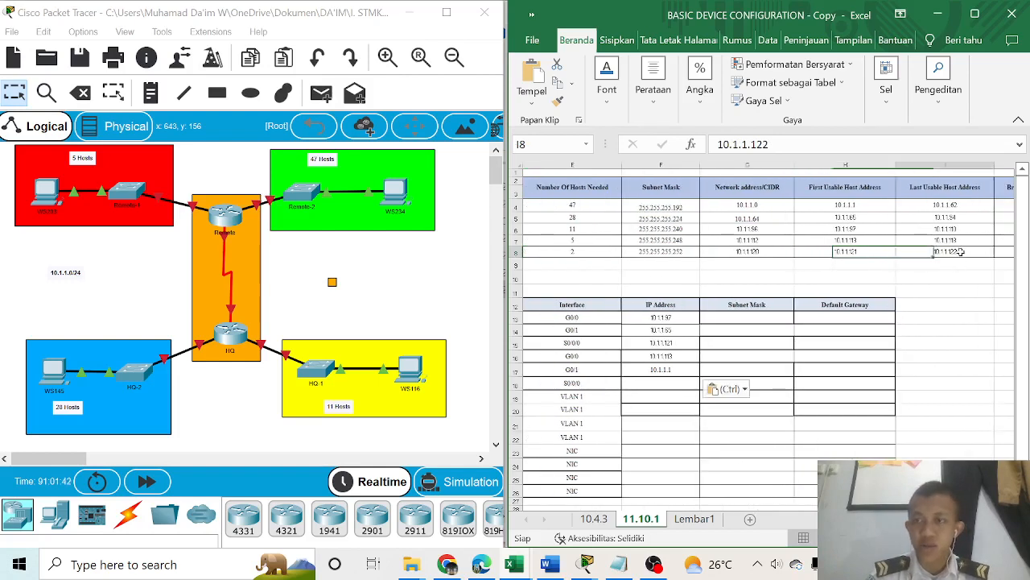
click(860, 255)
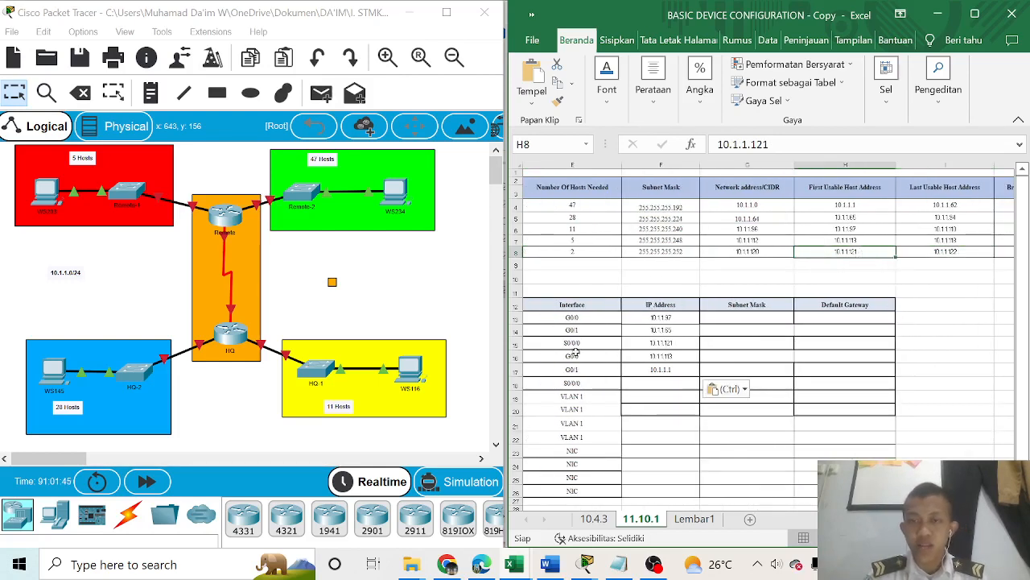
click(951, 252)
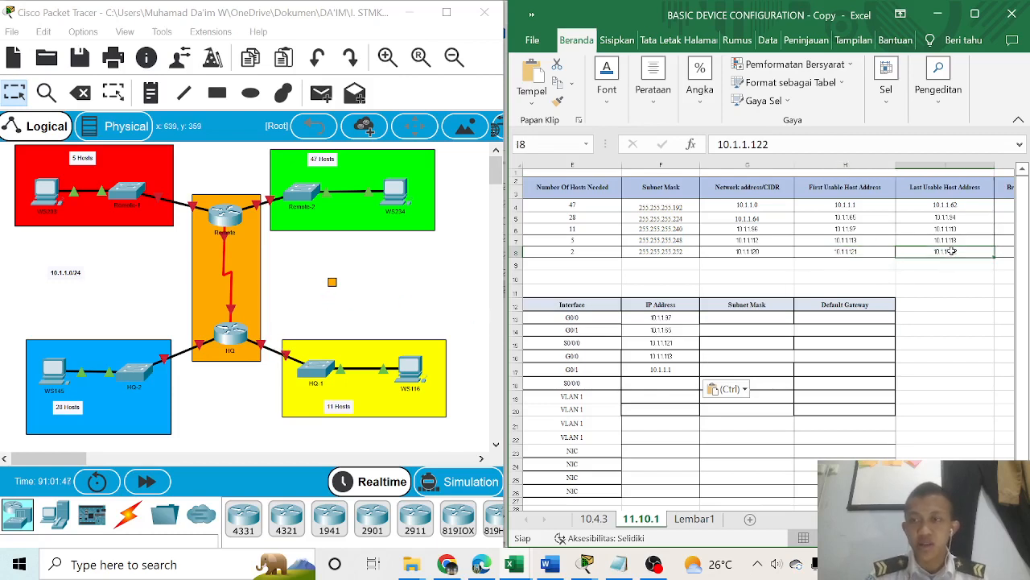
click(794, 144)
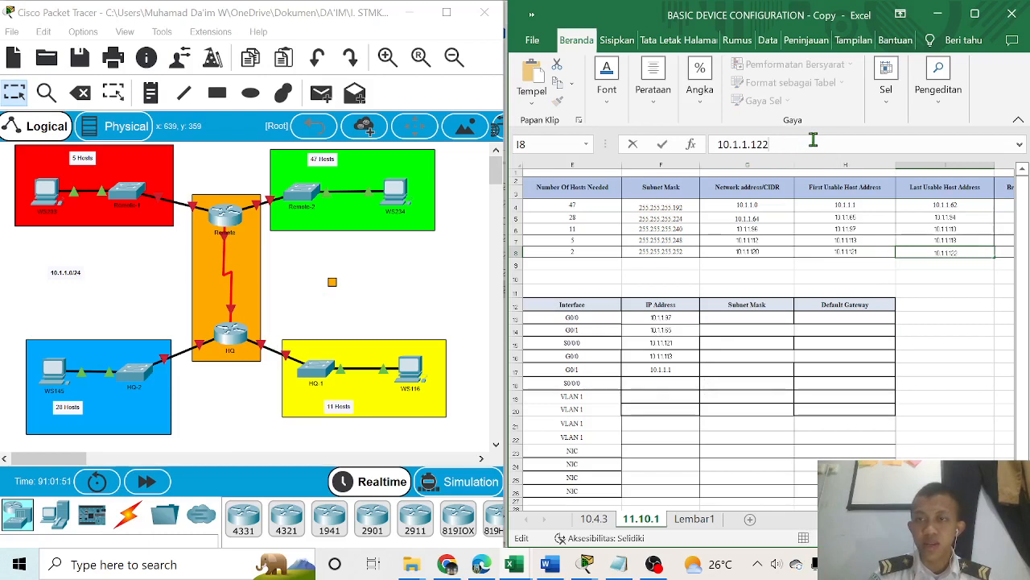
drag(771, 145, 688, 153)
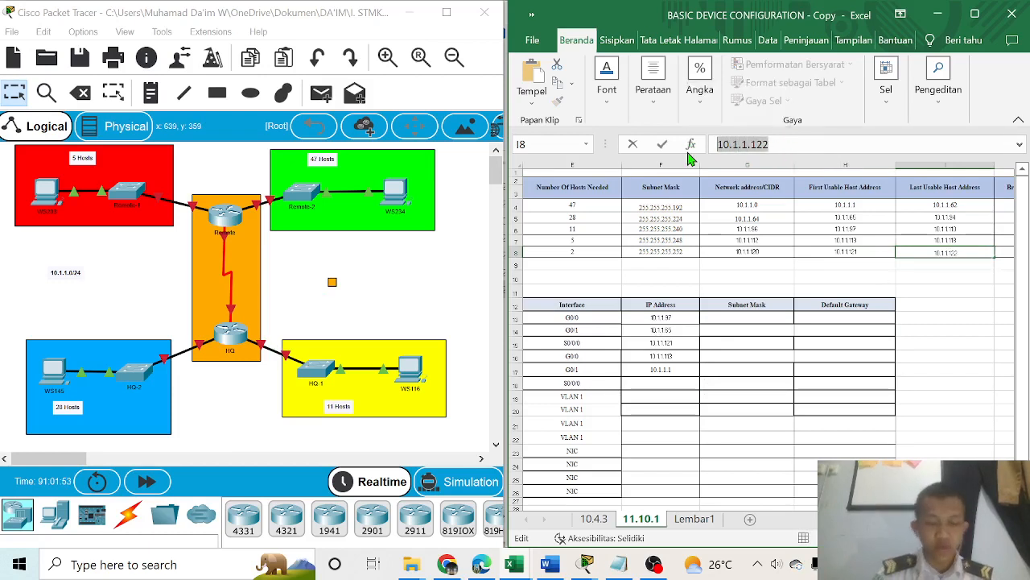
key(ctrl+c)
click(670, 387)
key(ctrl+v)
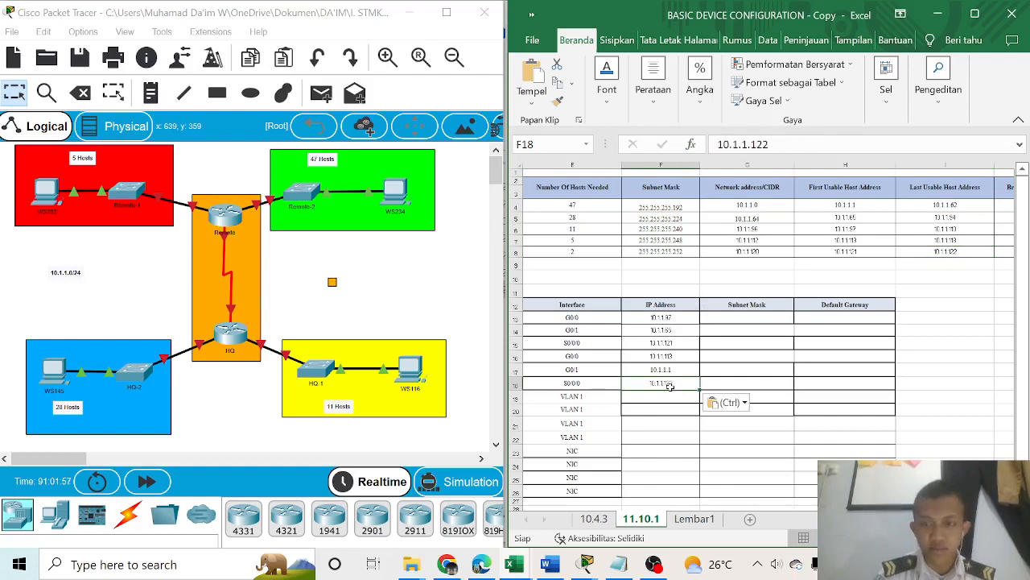
click(926, 357)
scroll(924, 399, down, 3)
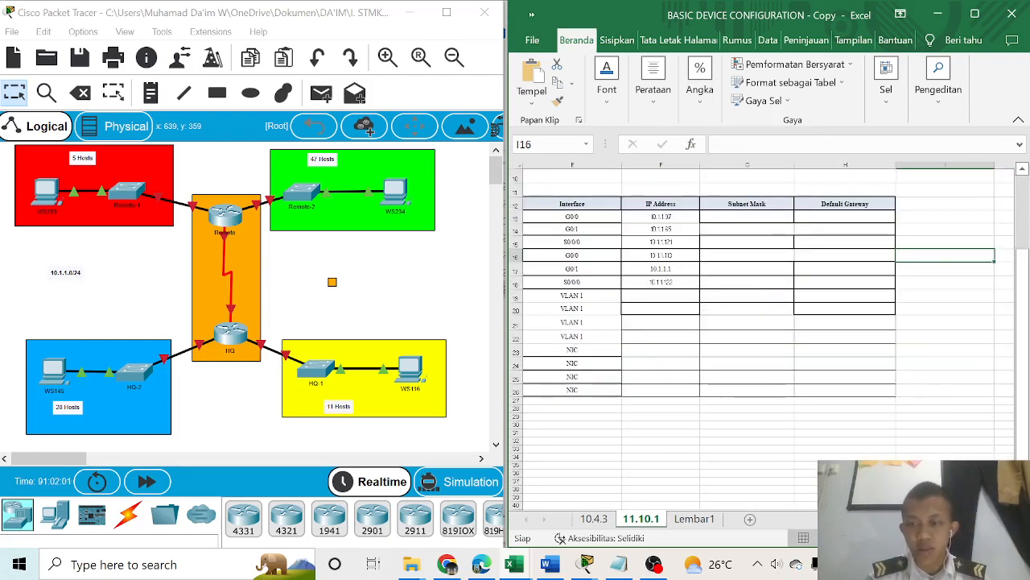
scroll(678, 308, left, 2)
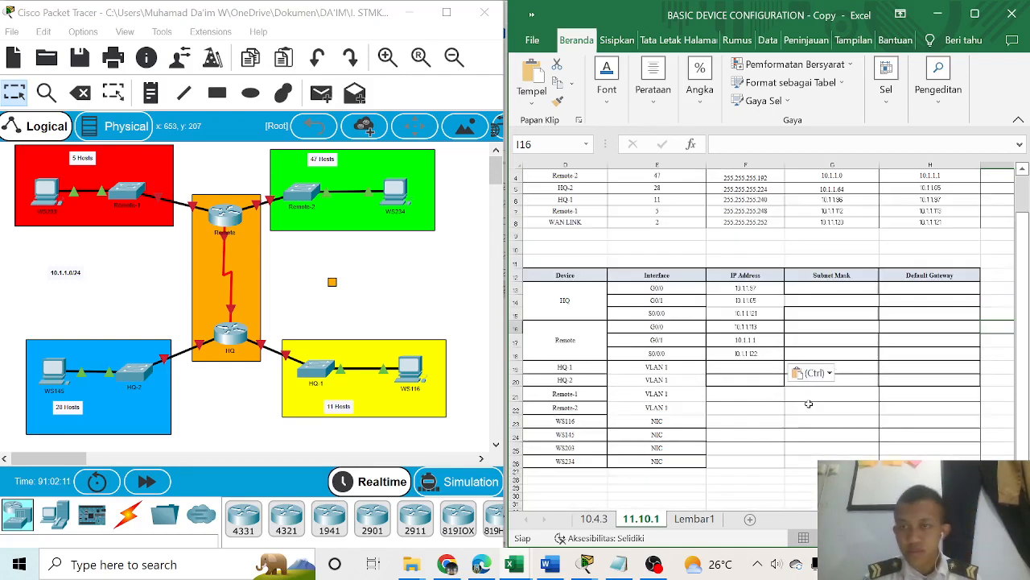
scroll(805, 395, up, 3)
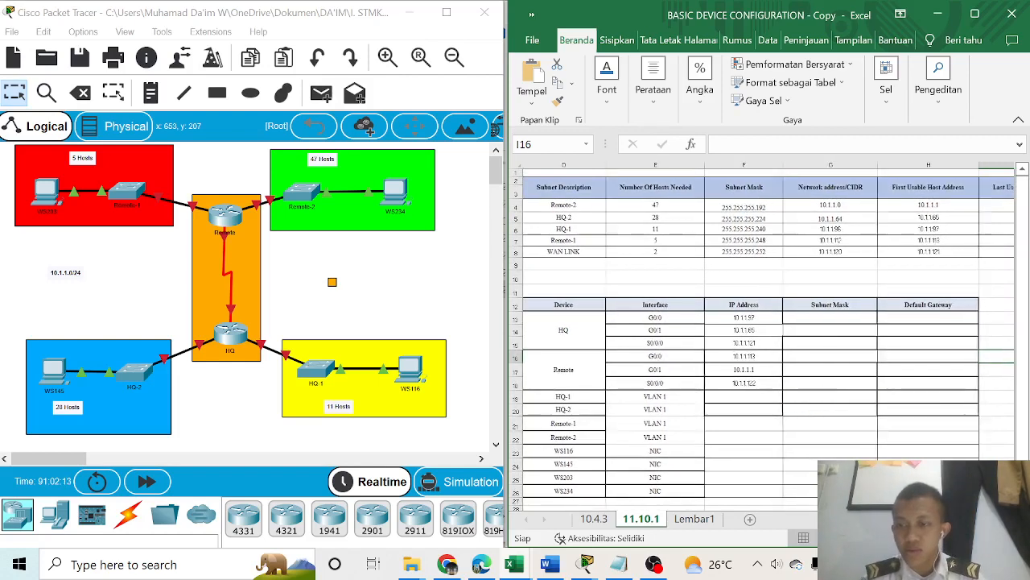
scroll(833, 412, right, 2)
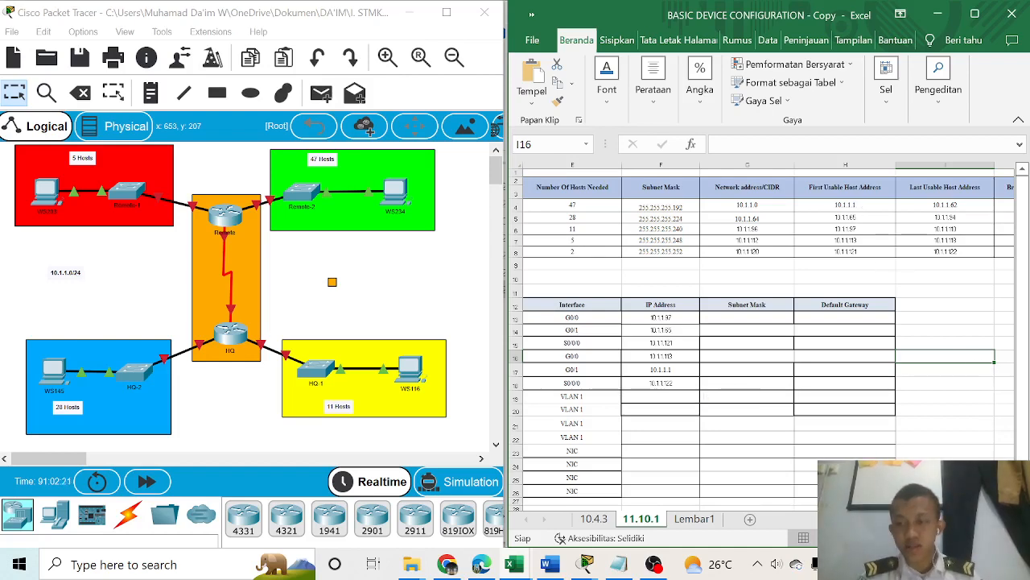
Copy the HQ-1 subnet's first usable host address into F19 and change it to 10.1.1.98 for switch HQ-1's VLAN 1
scroll(585, 324, left, 2)
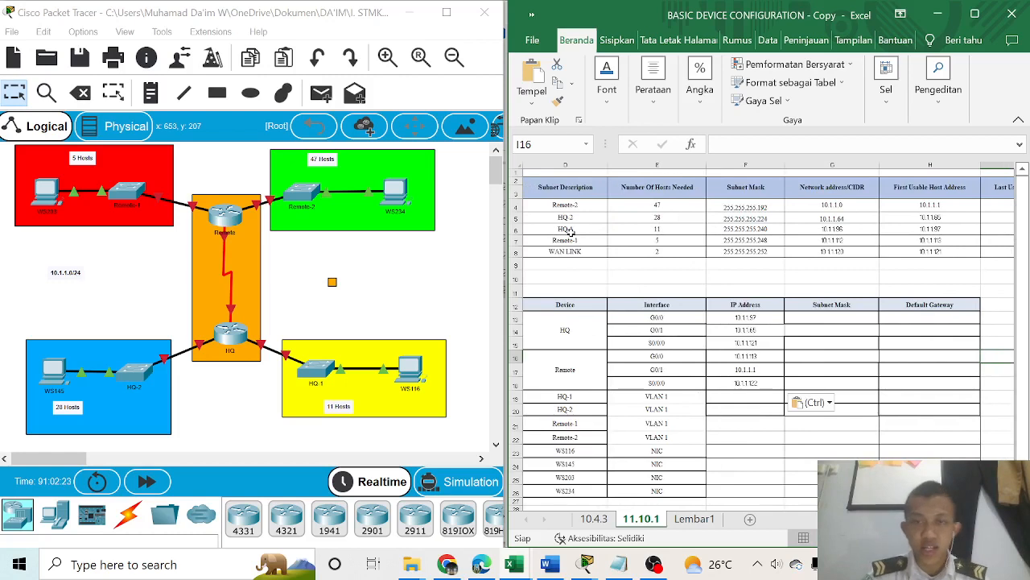
drag(567, 230, 889, 229)
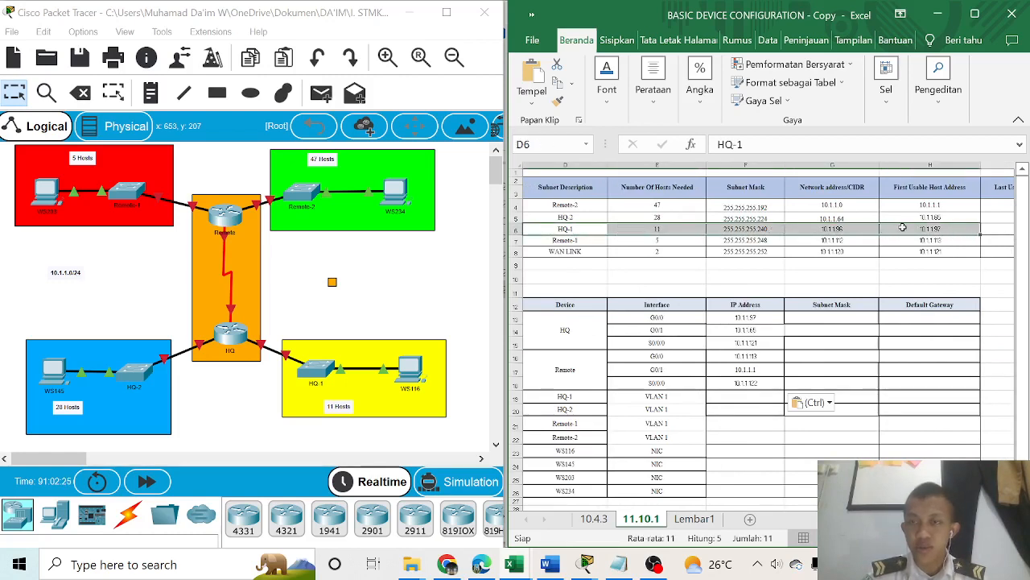
click(943, 230)
click(806, 145)
drag(807, 145, 708, 146)
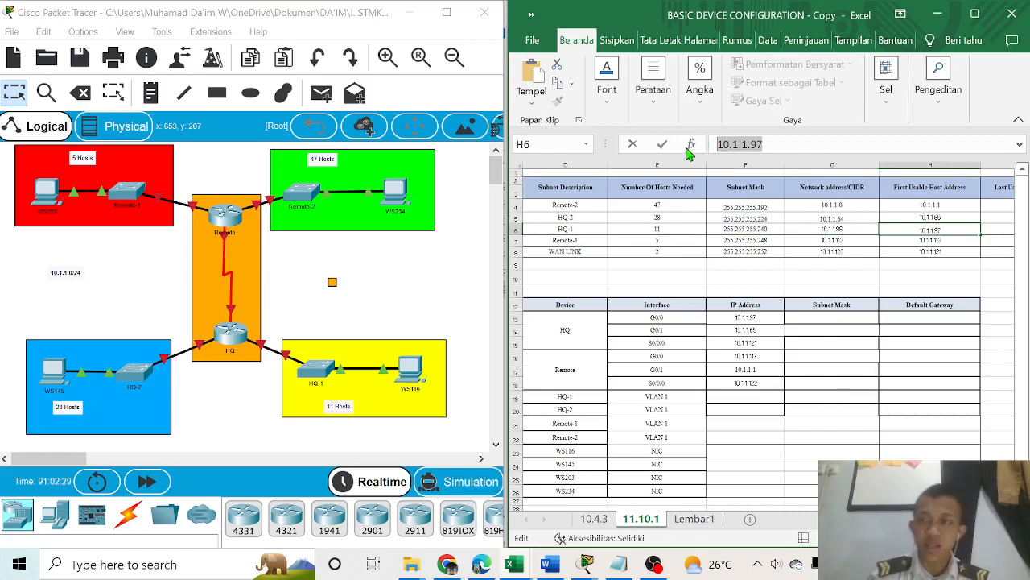
click(761, 394)
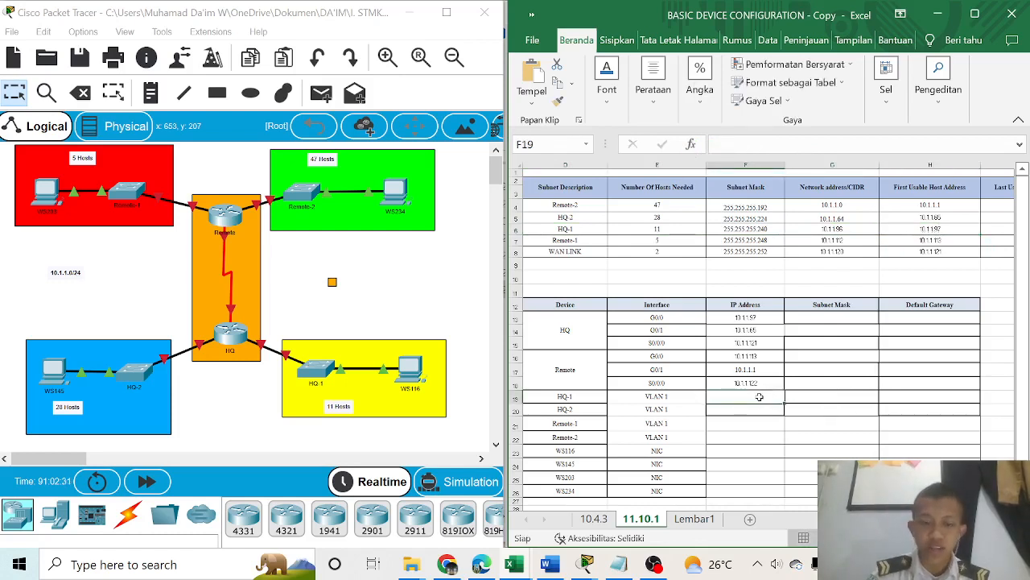
key(ctrl+v)
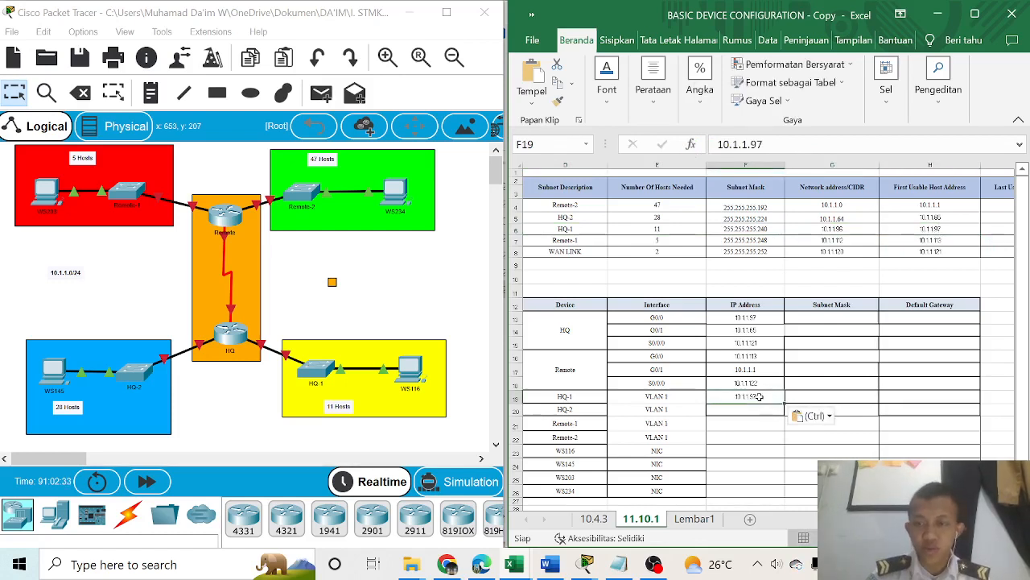
double_click(762, 396)
key(BackSpace)
text(8)
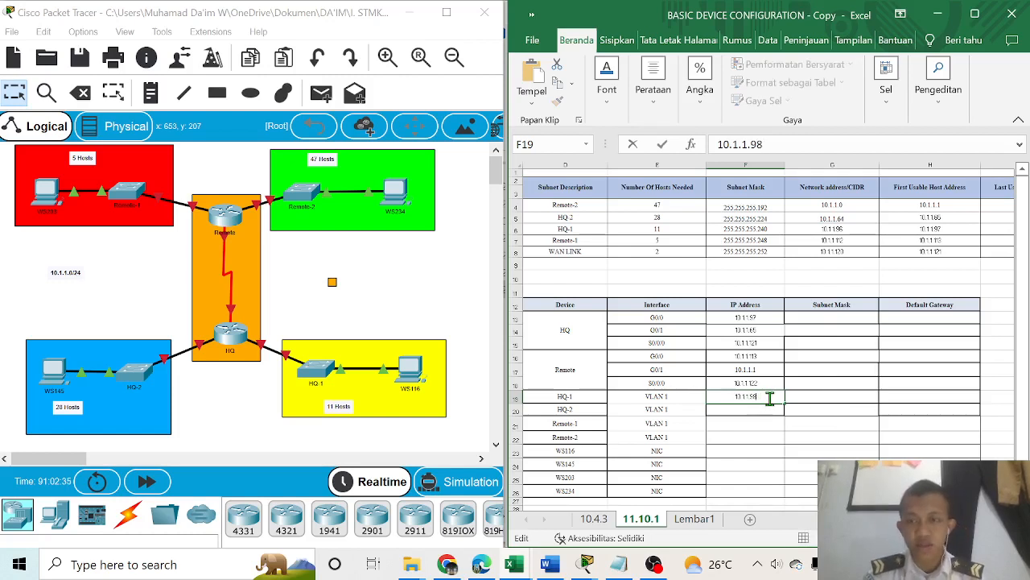
Copy the HQ-2 subnet's first usable host address into F20 and change it to 10.1.1.66 for switch HQ-2's VLAN 1
click(582, 412)
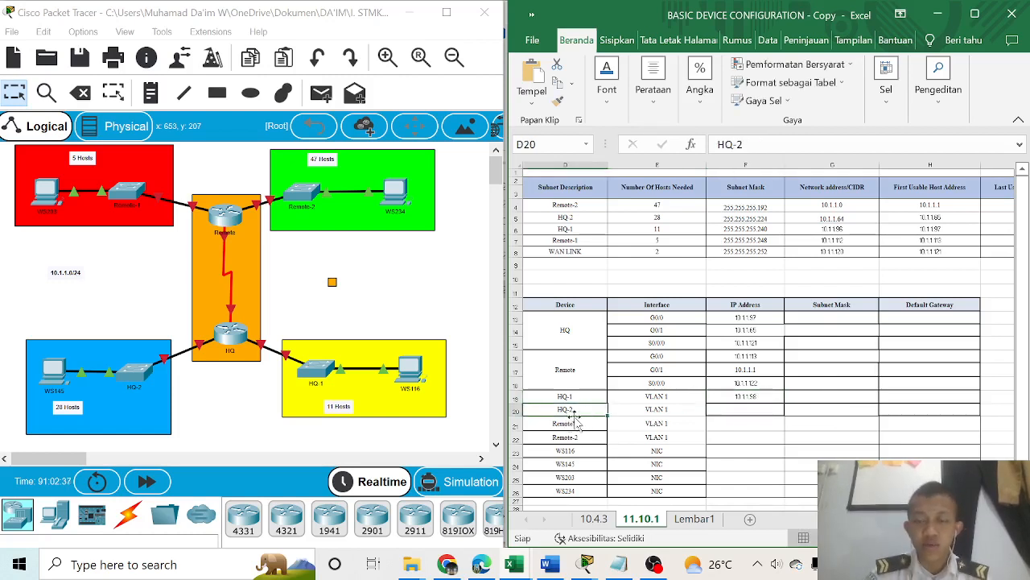
click(577, 218)
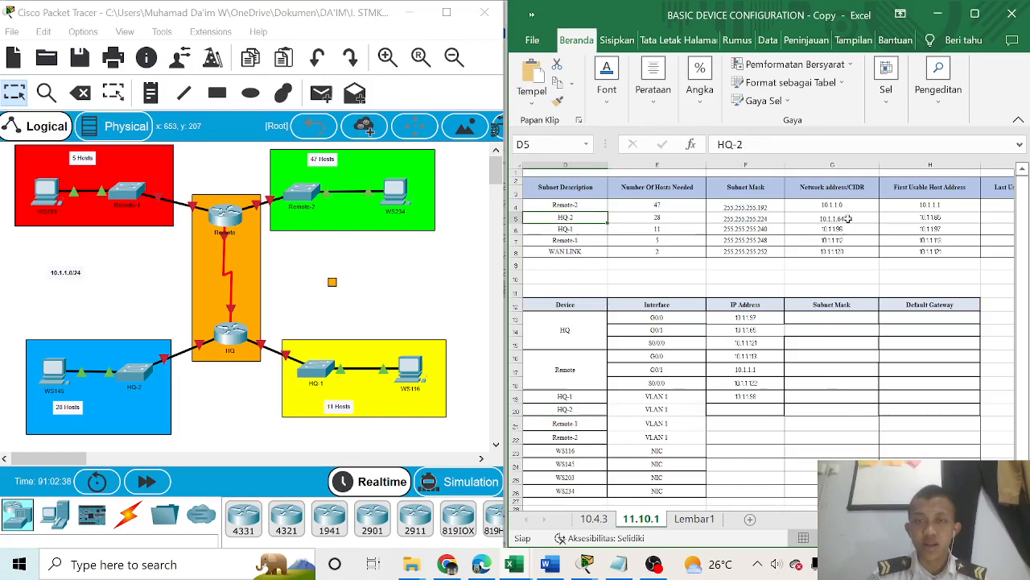
click(919, 219)
drag(771, 144, 713, 145)
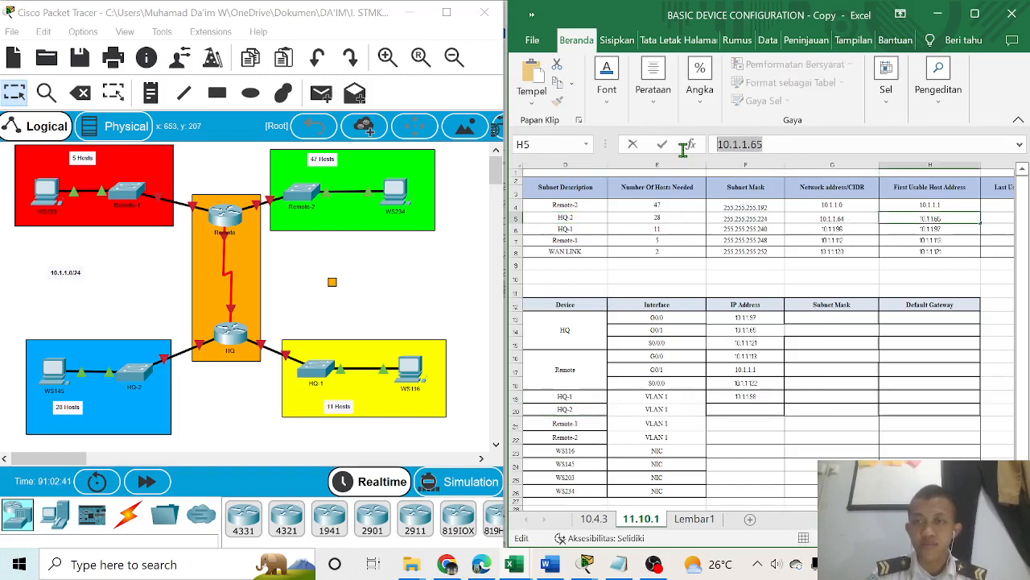
click(746, 409)
key(ctrl+v)
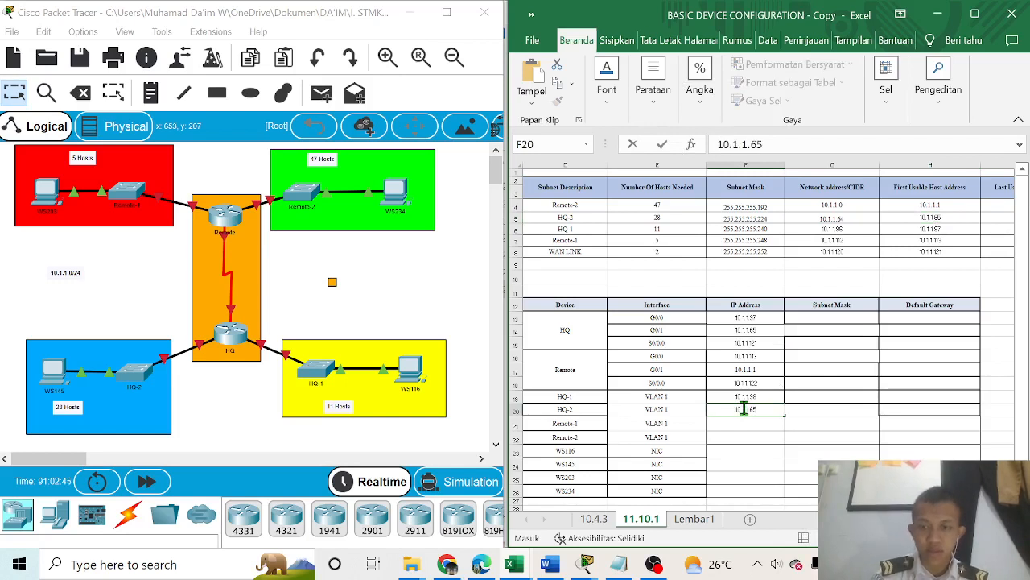
key(BackSpace)
text(6)
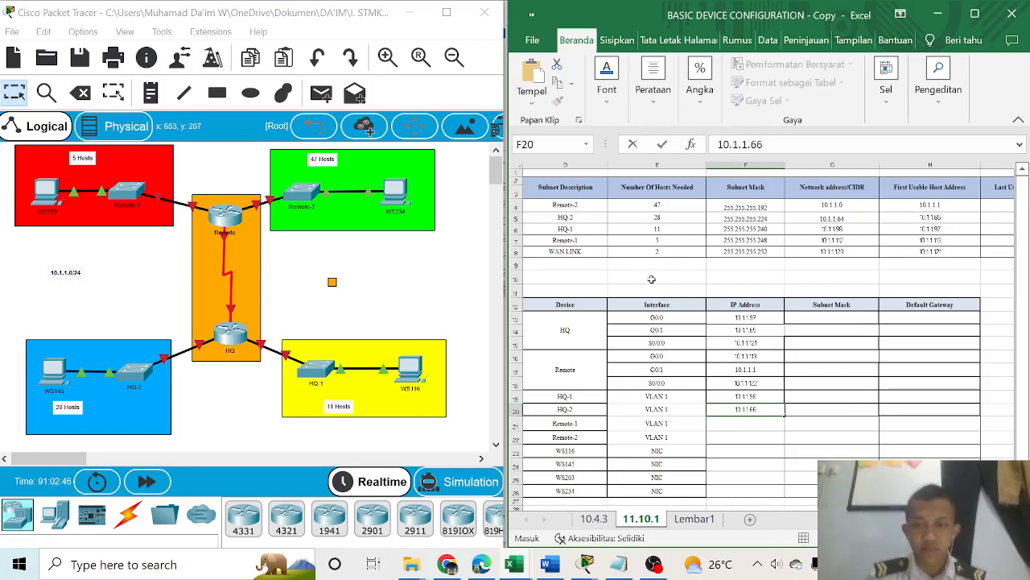
Copy the Remote-1 subnet's first usable host address into F21 and change it to 10.1.1.114 for switch Remote-1's VLAN 1
click(603, 240)
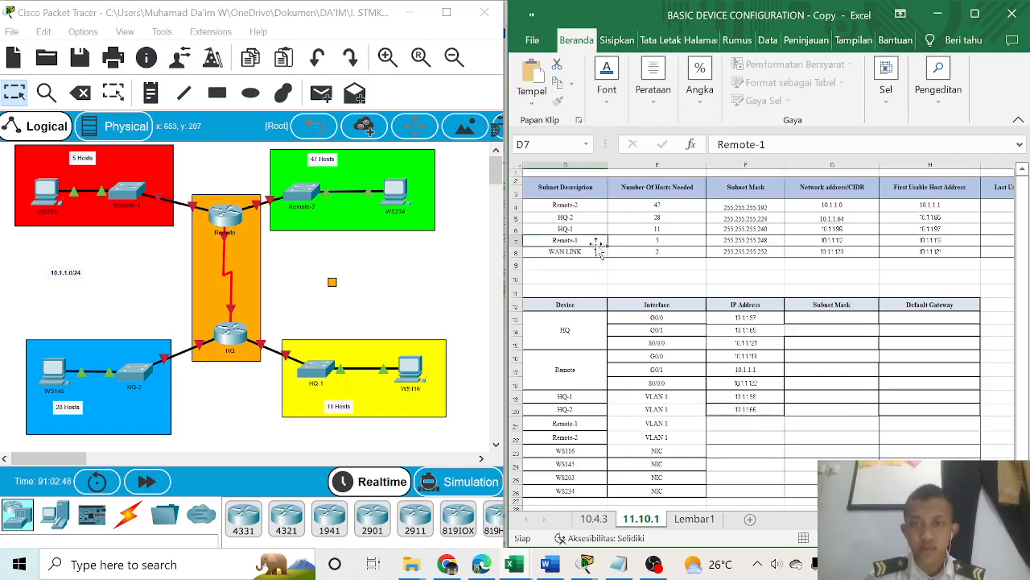
click(899, 244)
drag(788, 144, 691, 147)
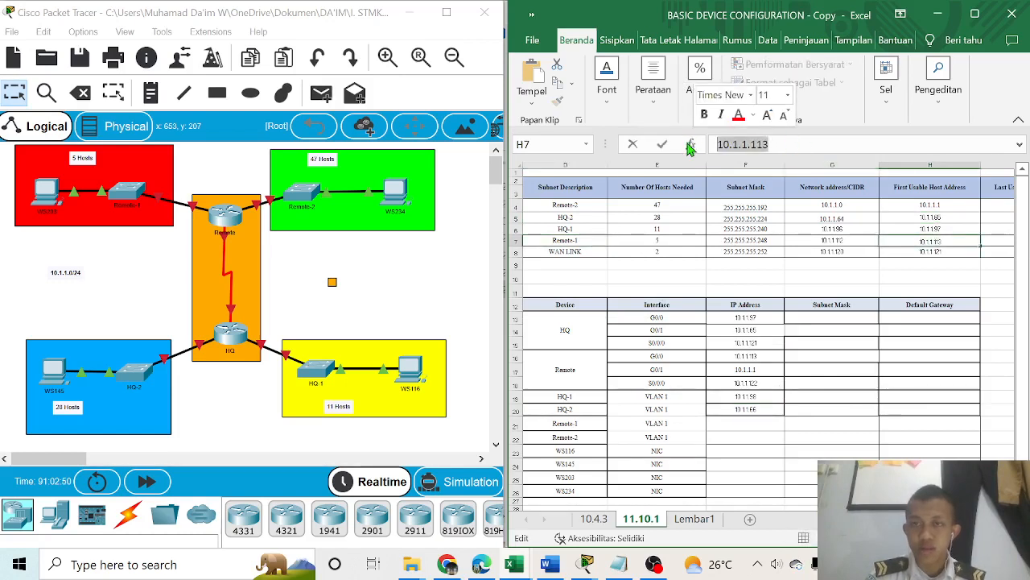
key(ctrl+c)
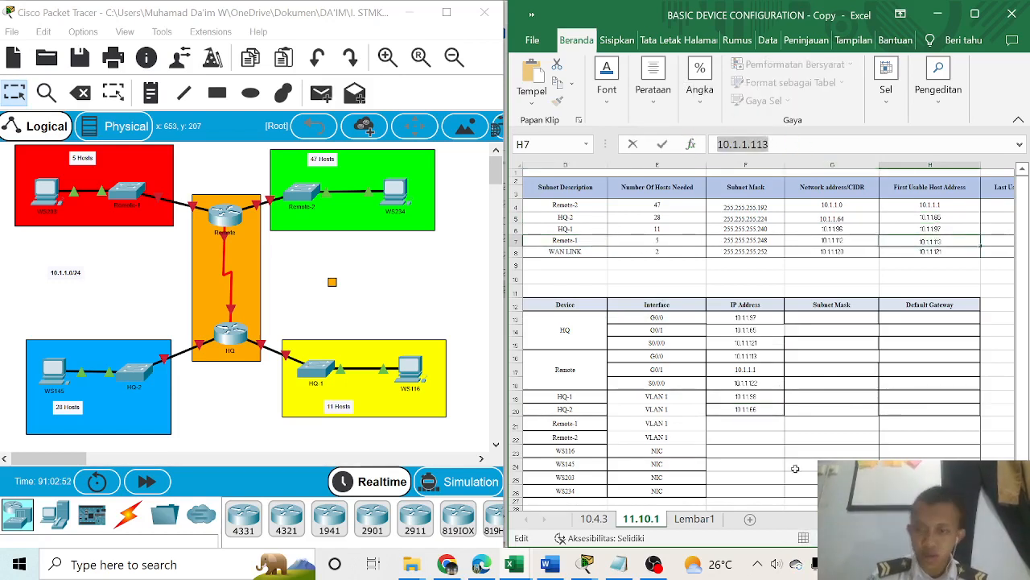
click(759, 425)
key(ctrl+v)
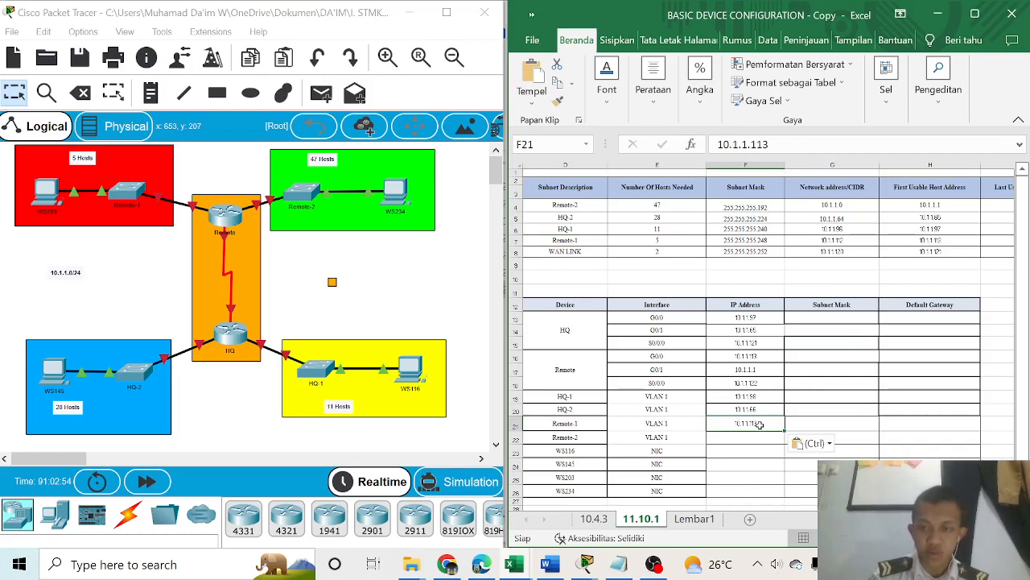
double_click(759, 424)
key(BackSpace)
text(4)
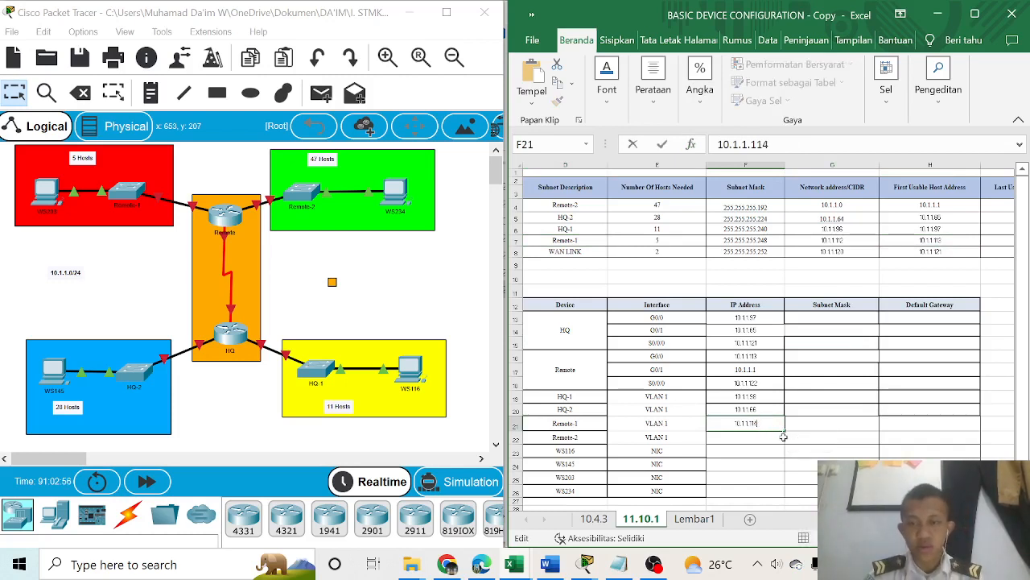
Copy the Remote-2 subnet's first usable host address into F22 and change it to 10.1.1.2 for switch Remote-2's VLAN 1
click(565, 204)
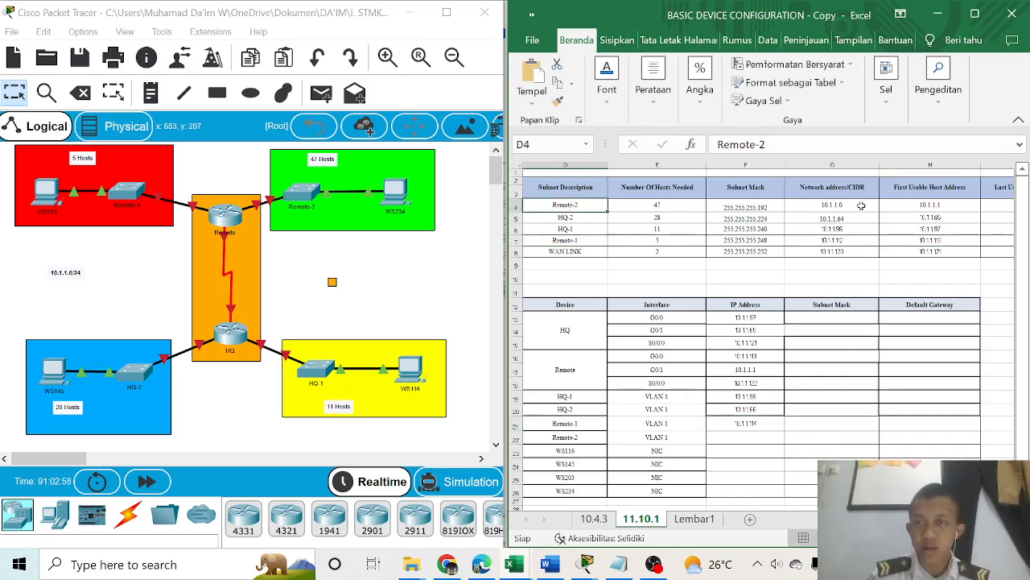
click(904, 205)
drag(803, 144, 693, 149)
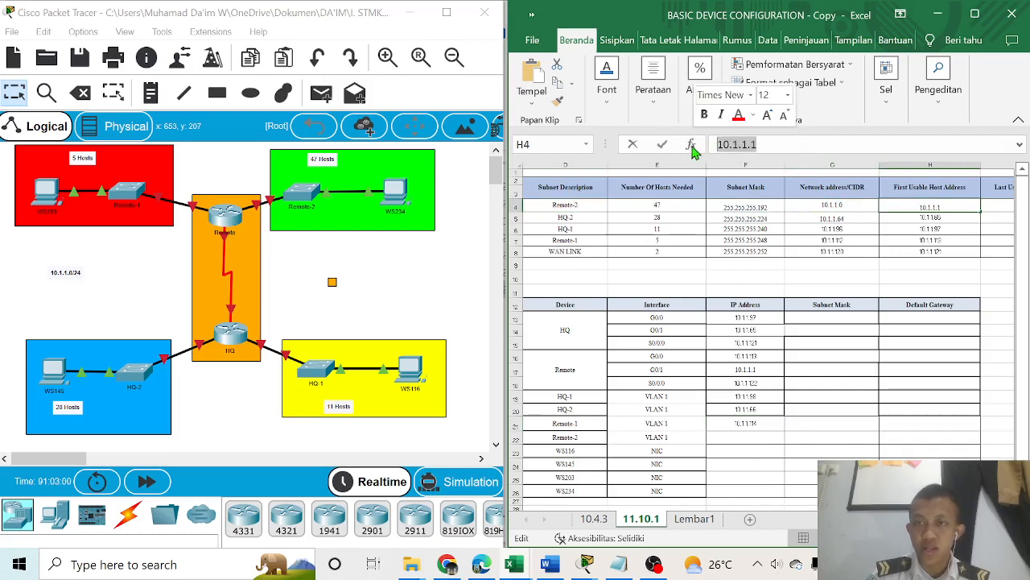
click(737, 435)
key(ctrl+v)
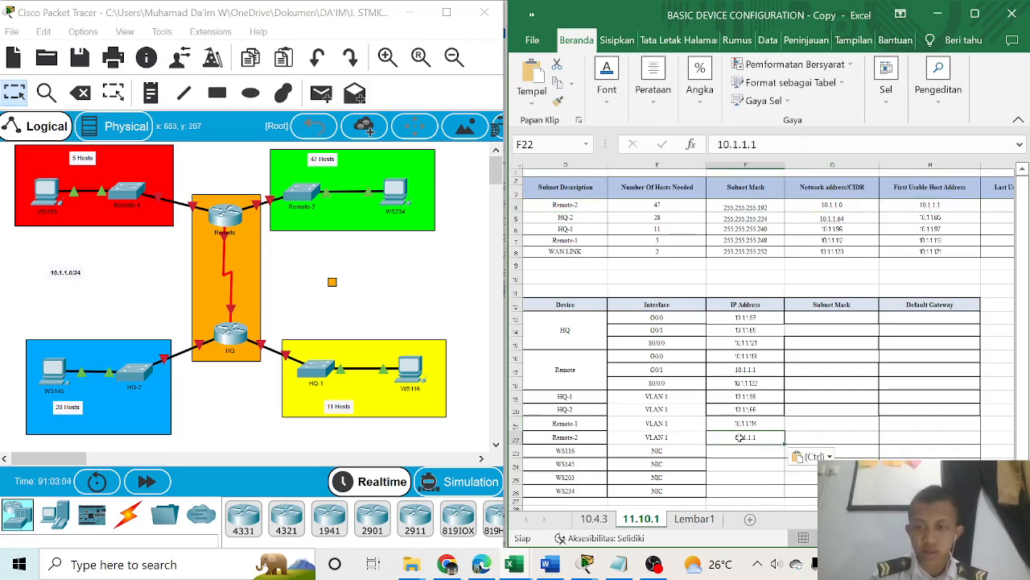
double_click(771, 437)
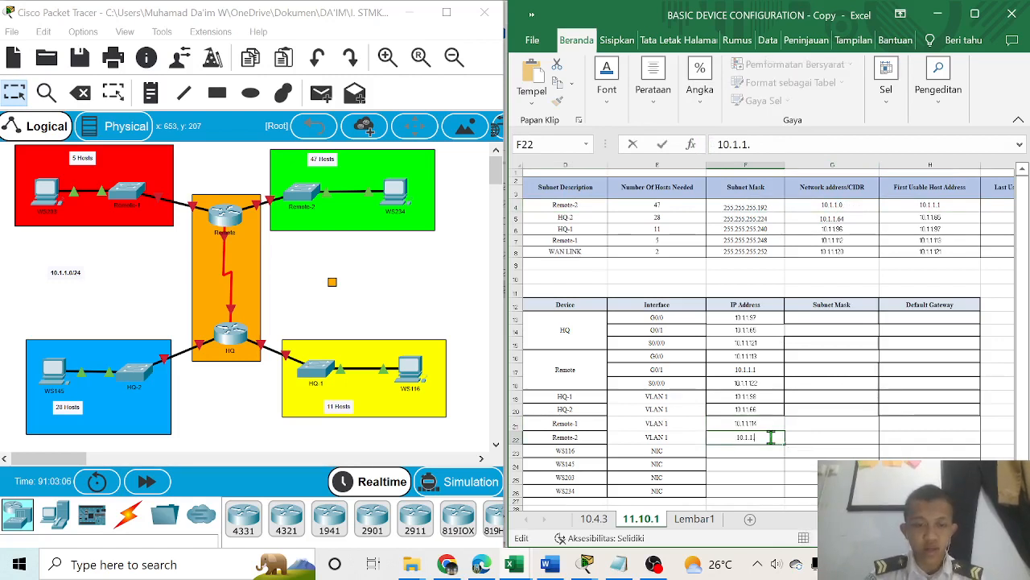
text(2)
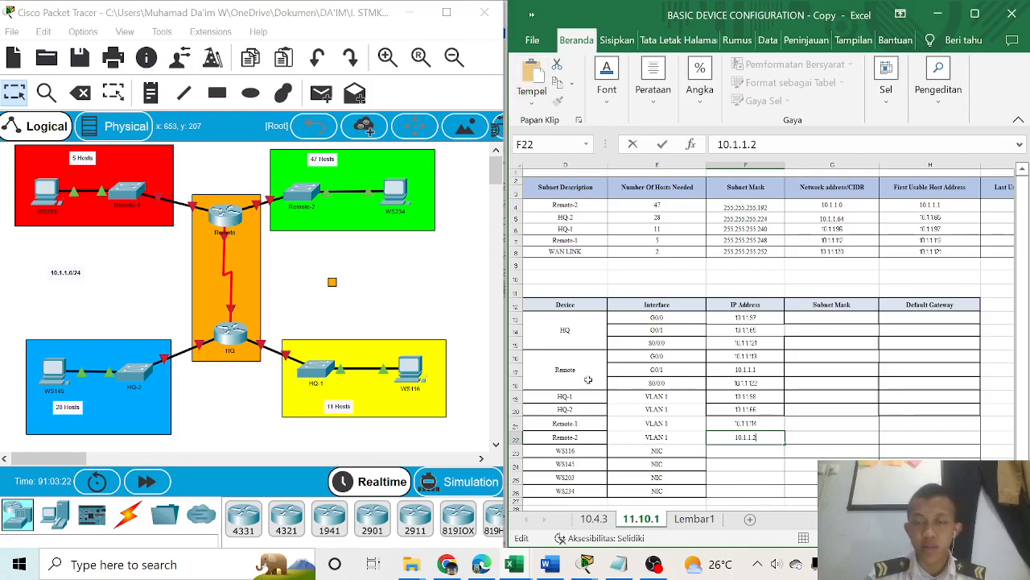
Copy the HQ-1 subnet's last usable host address, 10.1.1.110, into F23 as the IP address of WS116's NIC
scroll(736, 448, down, 1)
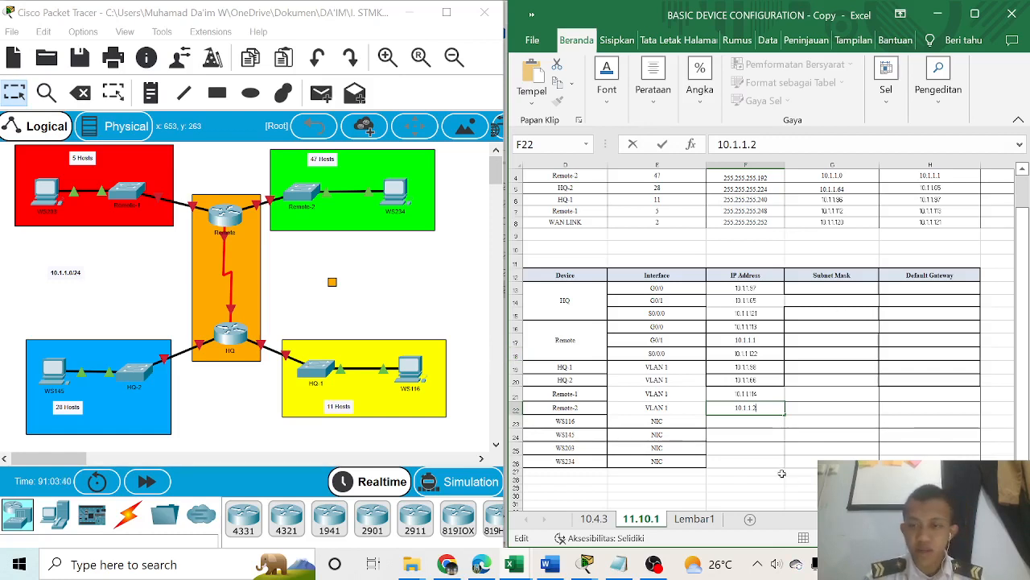
scroll(885, 253, up, 1)
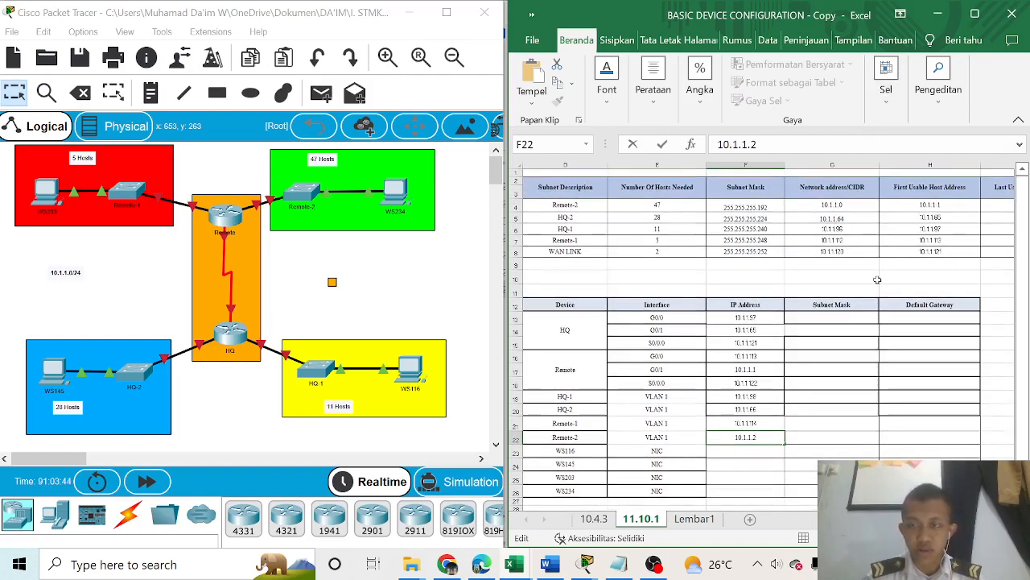
scroll(803, 422, down, 1)
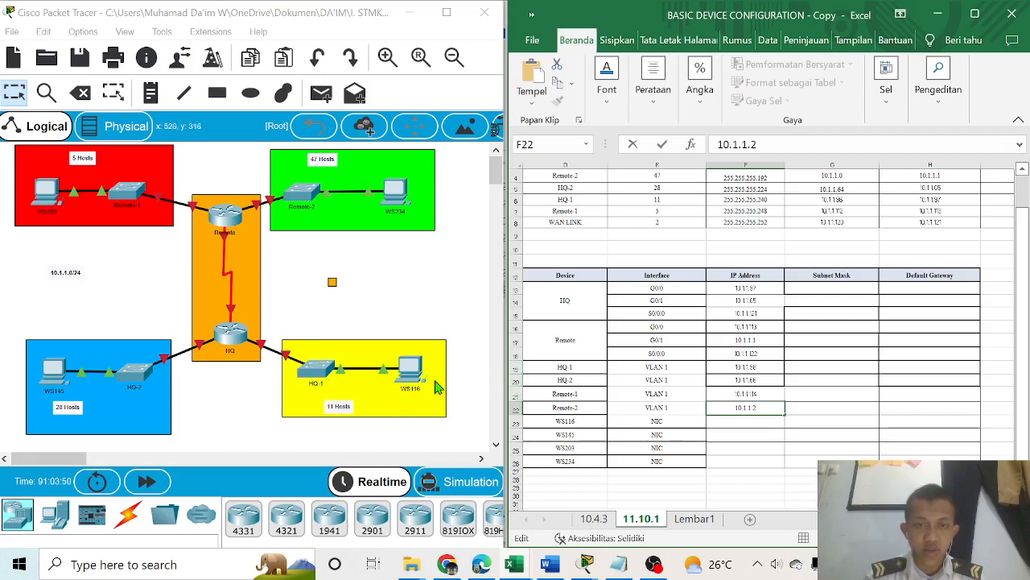
click(570, 202)
drag(568, 200, 877, 199)
scroll(876, 236, up, 1)
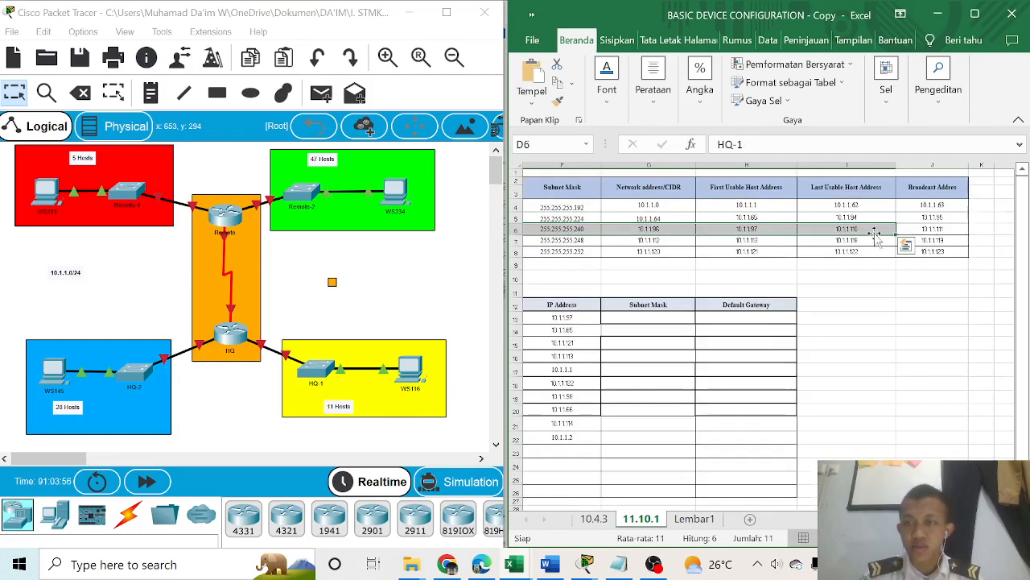
click(871, 229)
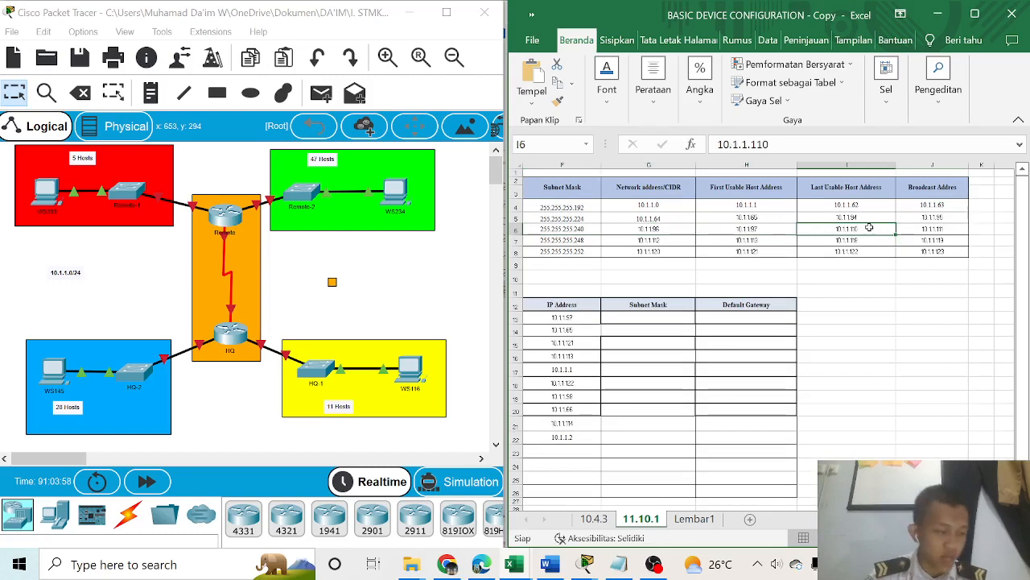
drag(793, 145, 715, 146)
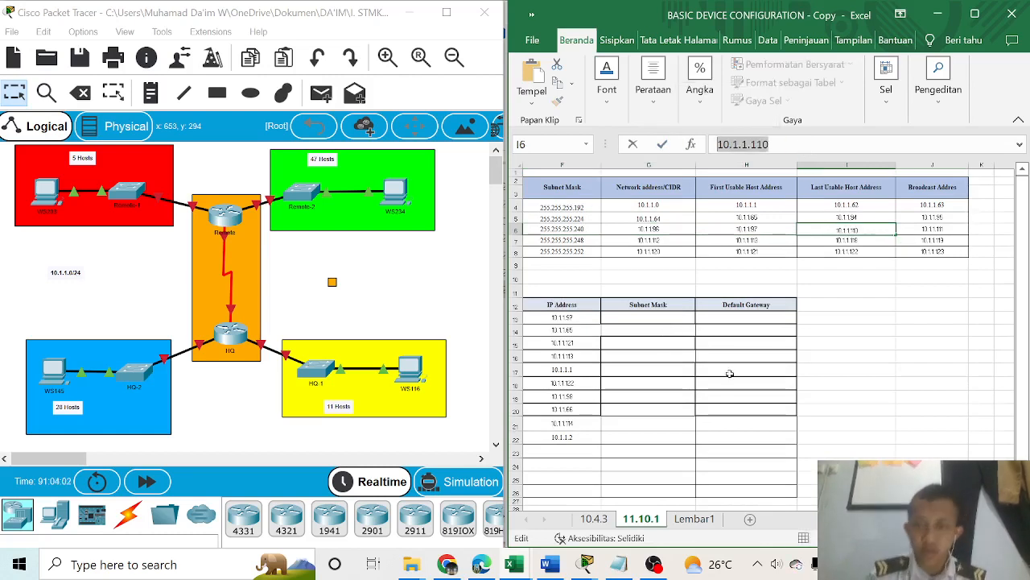
scroll(765, 322, down, 3)
scroll(764, 322, left, 1)
scroll(676, 448, up, 2)
scroll(676, 447, left, 1)
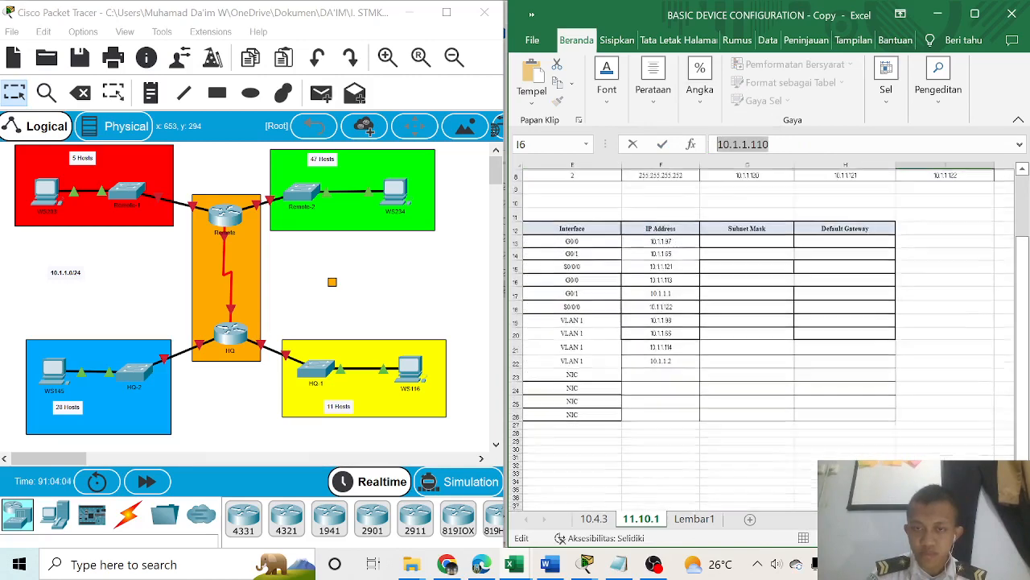
click(659, 427)
key(ctrl+v)
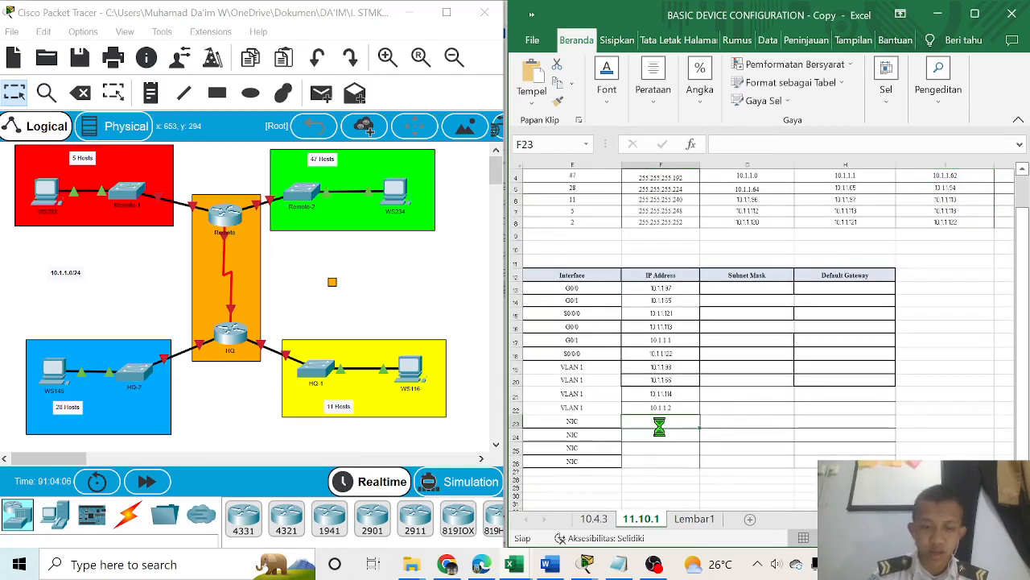
scroll(659, 426, up, 1)
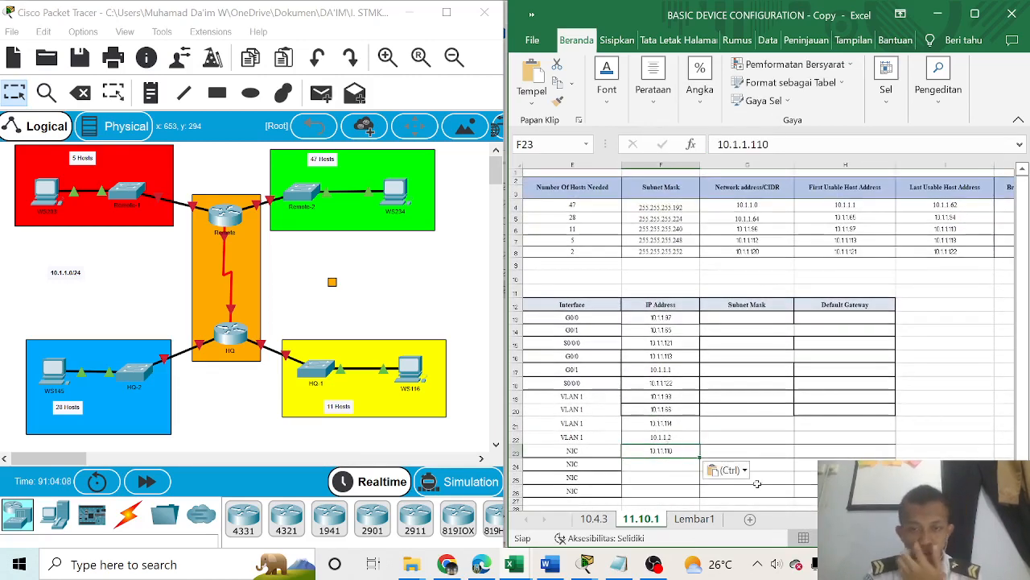
Copy the HQ-2 subnet's last usable host address, 10.1.1.94, into F24 as the IP address of WS145's NIC
scroll(767, 333, left, 3)
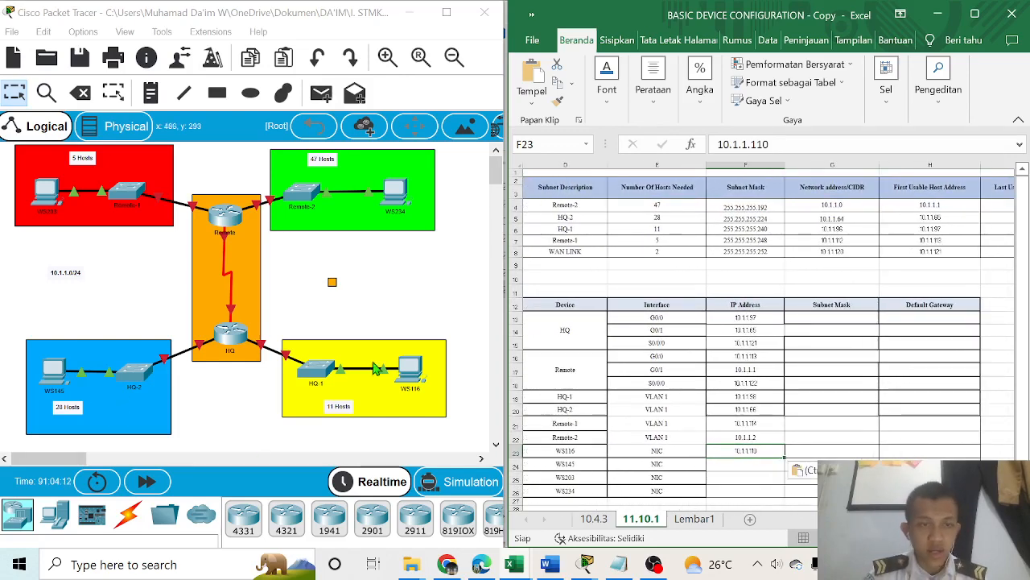
drag(594, 220, 918, 229)
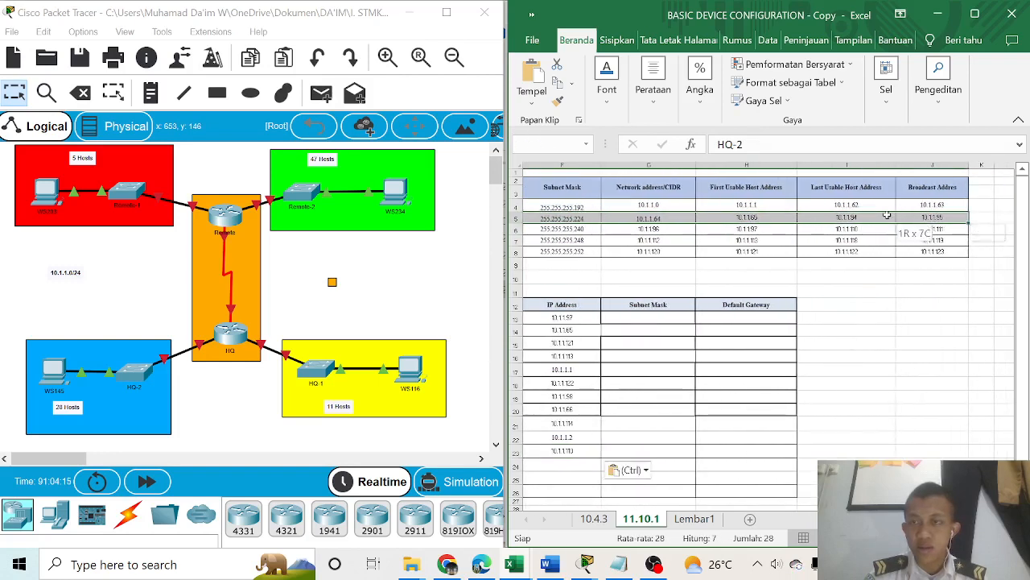
click(847, 217)
drag(789, 148, 706, 146)
key(ctrl+c)
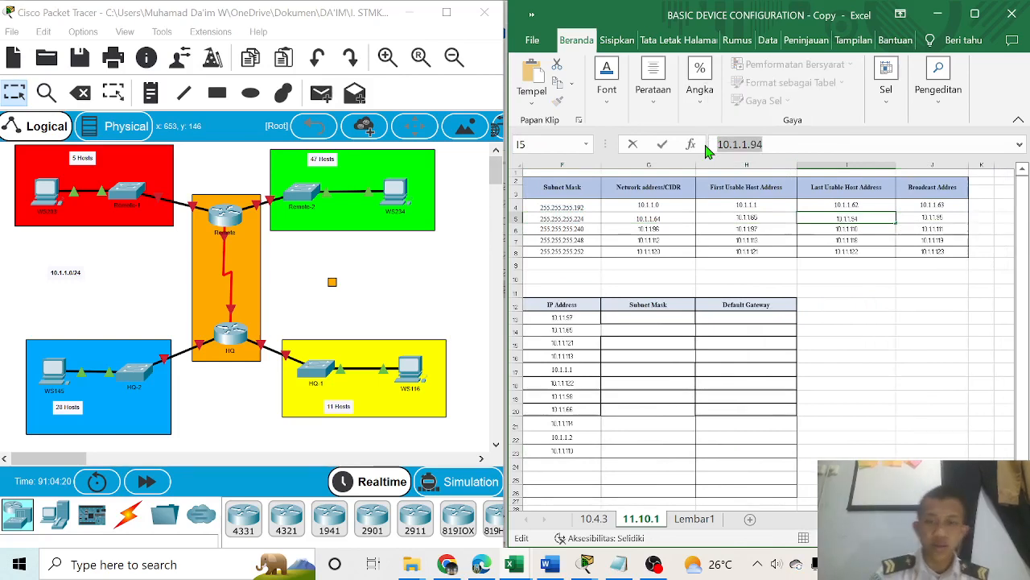
click(580, 462)
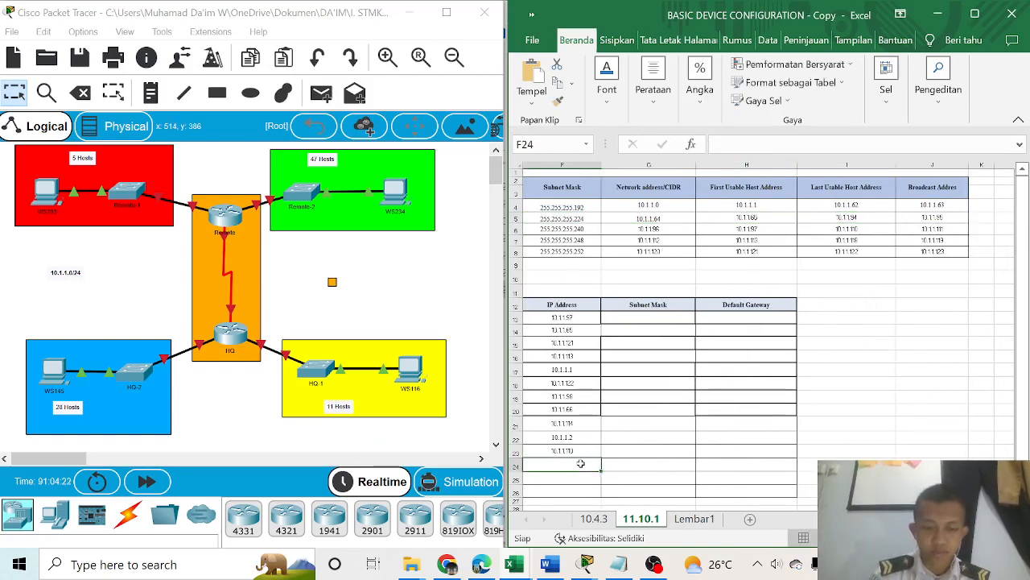
key(ctrl+v)
Copy the Remote-1 subnet's last usable host address, 10.1.1.118, into F25 as the IP address of WS203's NIC
scroll(578, 464, left, 3)
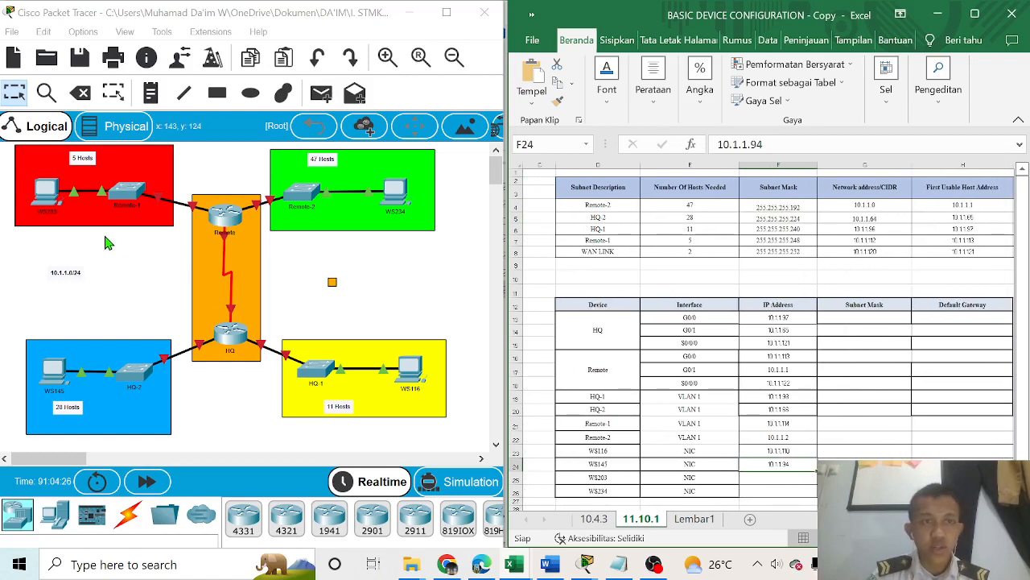
drag(597, 241, 834, 242)
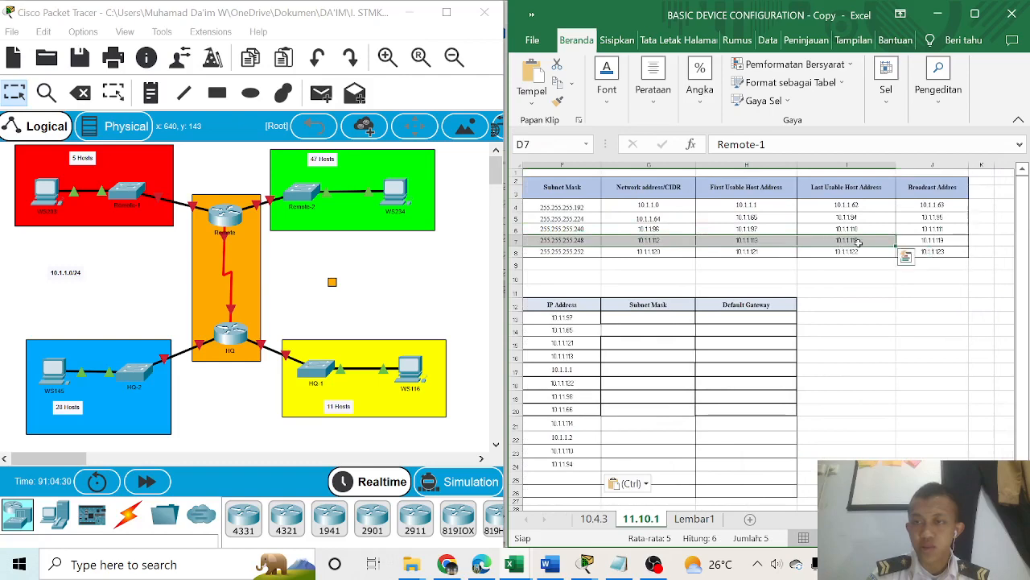
click(860, 243)
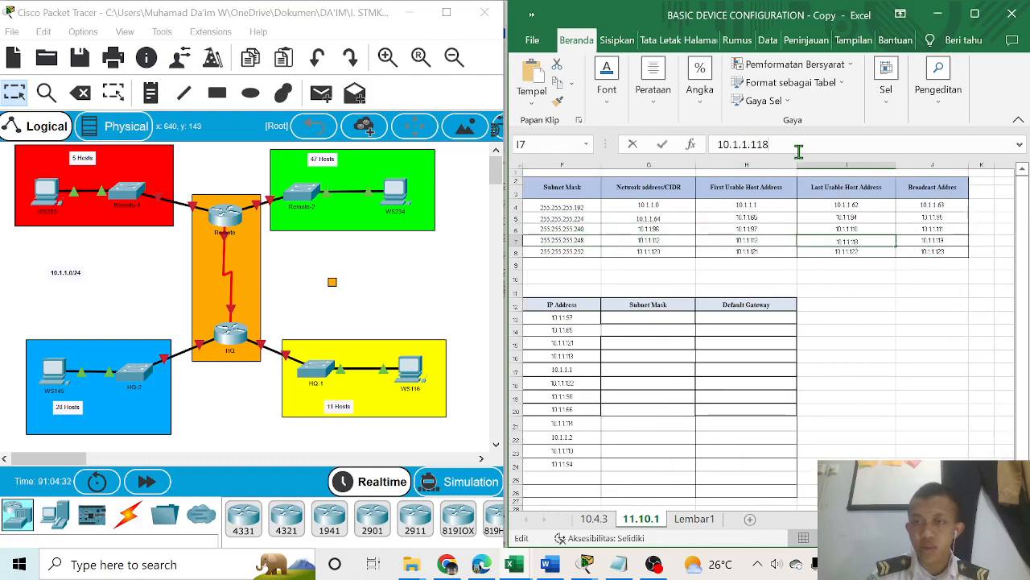
drag(797, 146, 683, 147)
key(ctrl+c)
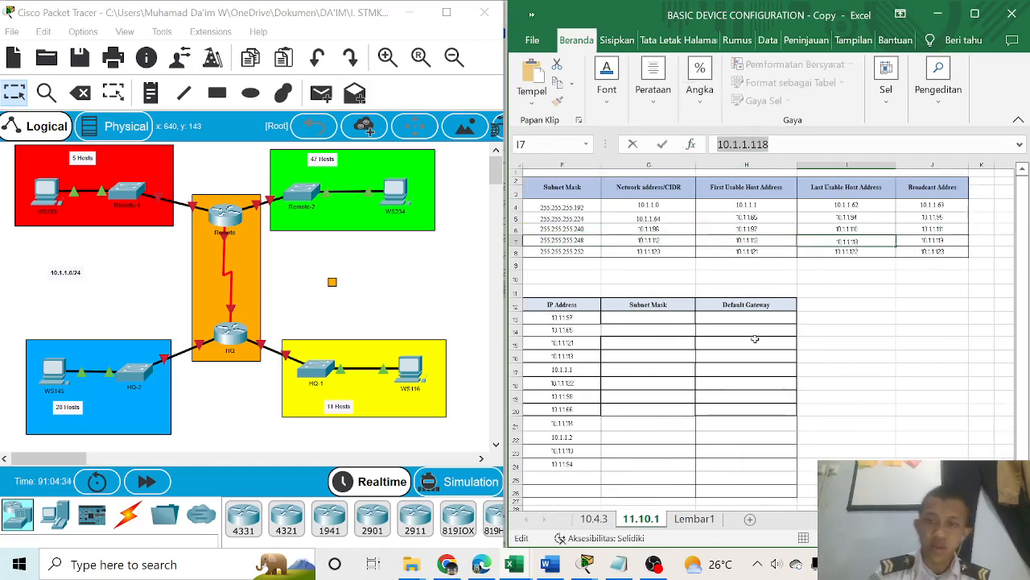
scroll(725, 354, down, 1)
click(567, 445)
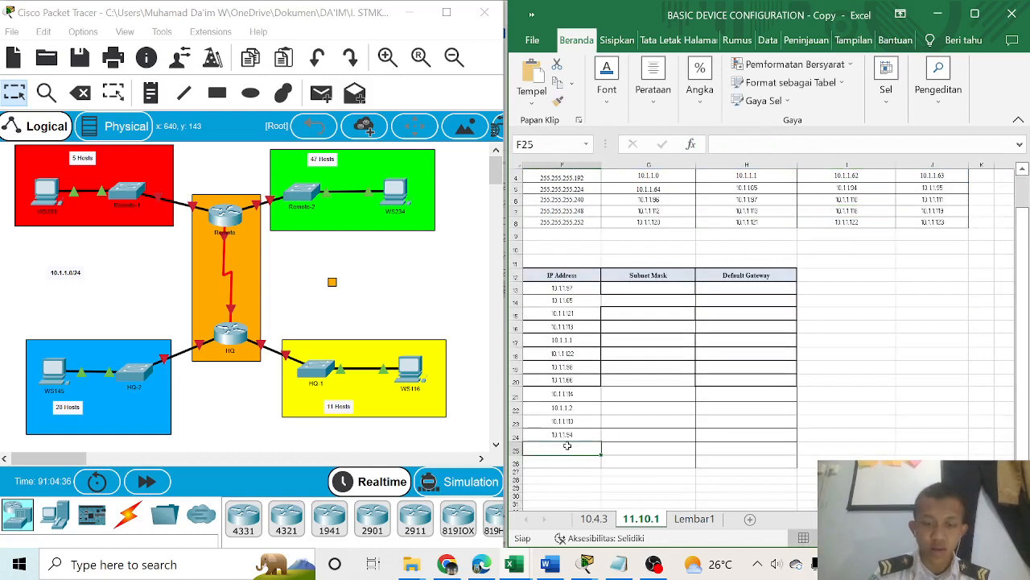
key(ctrl+v)
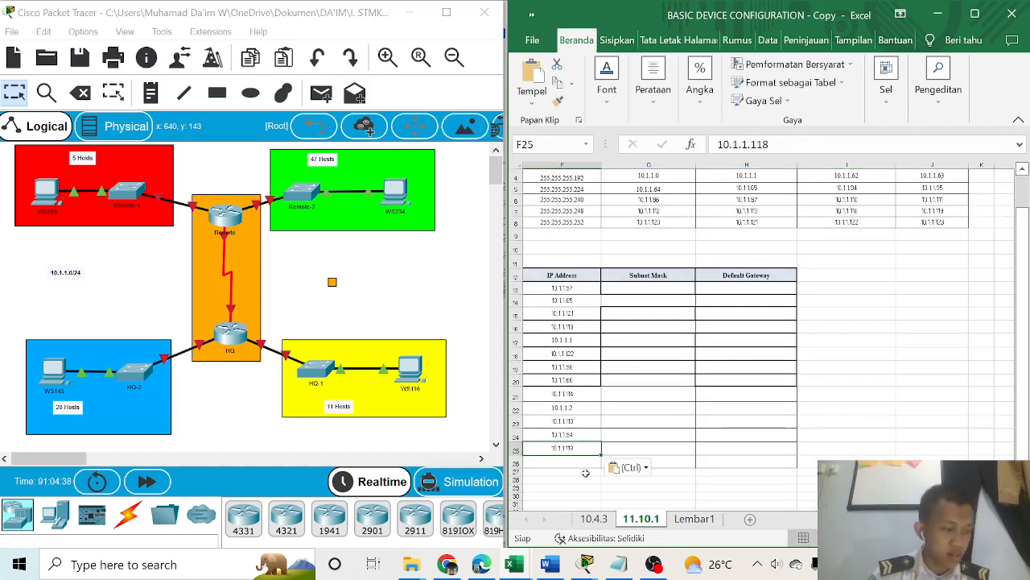
Copy the Remote-2 subnet's last usable host address, 10.1.1.62, into F26 as the IP address of WS234's NIC
scroll(781, 429, left, 3)
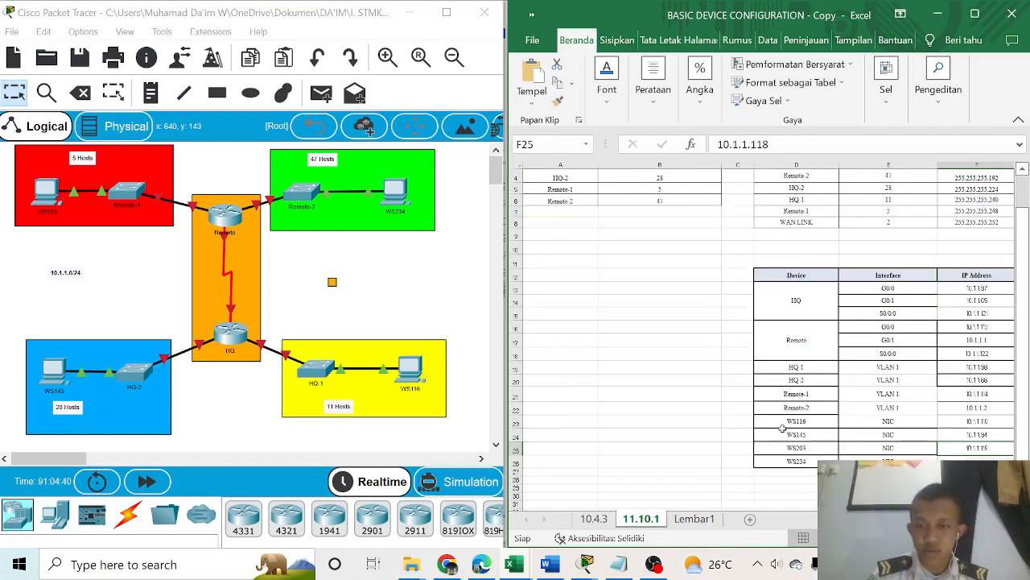
click(811, 462)
scroll(790, 265, up, 1)
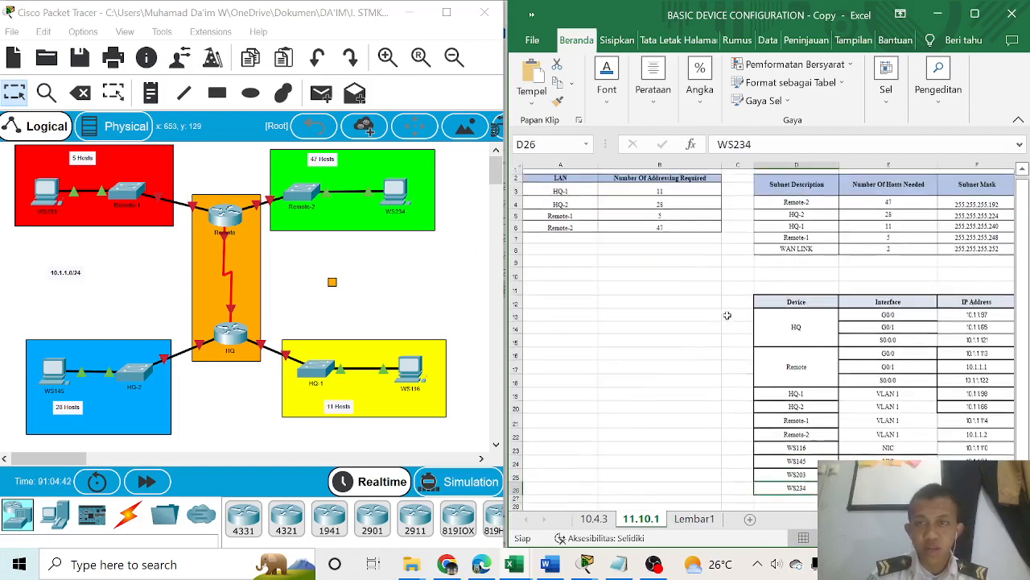
drag(797, 207, 865, 208)
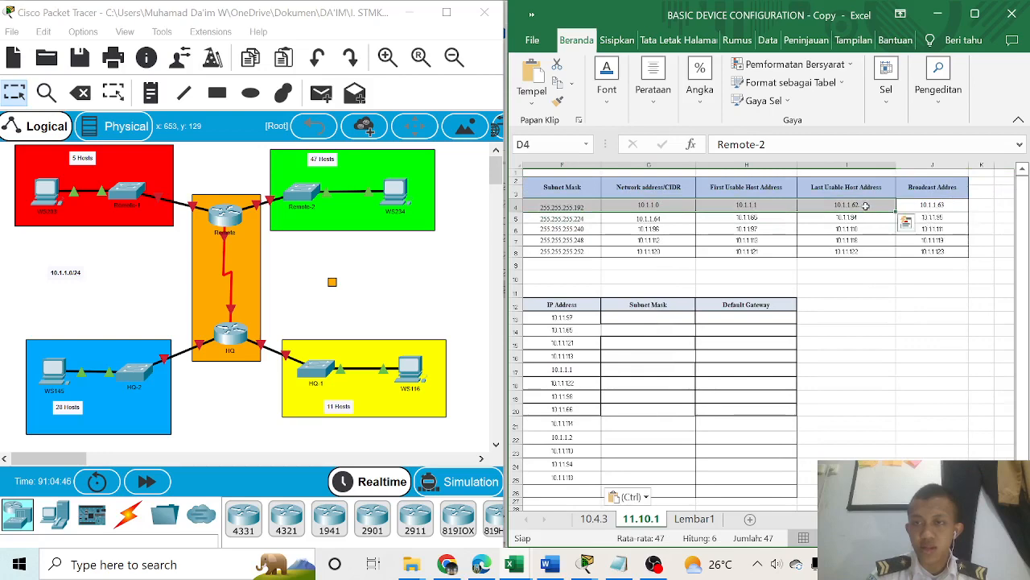
click(865, 206)
drag(800, 145, 691, 153)
key(ctrl+c)
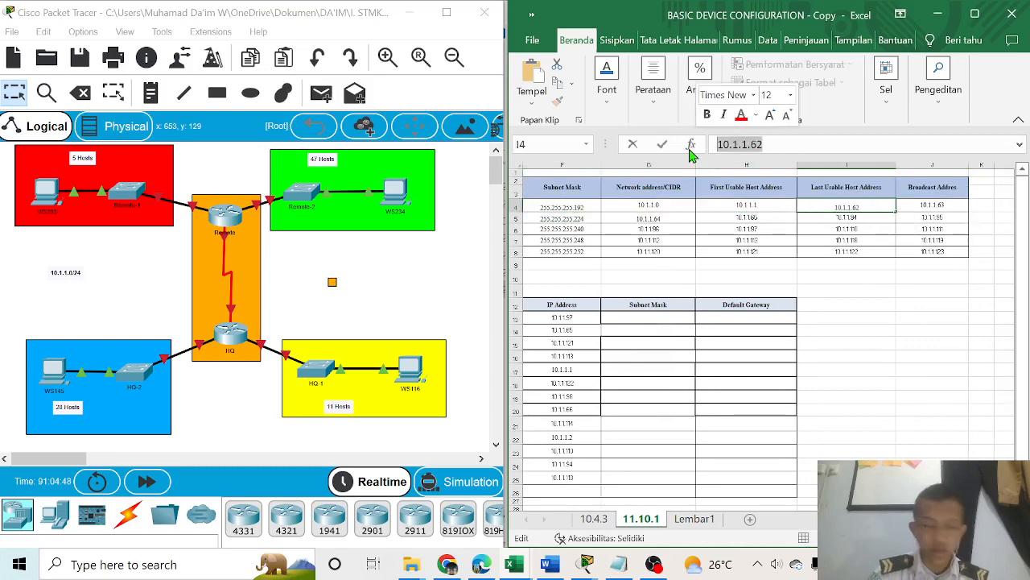
scroll(780, 265, down, 4)
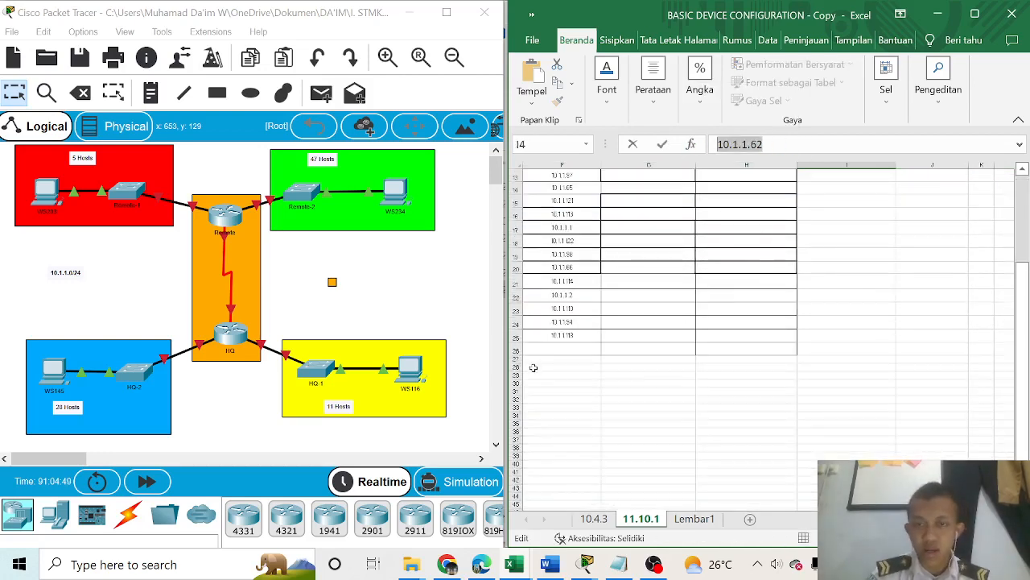
click(558, 348)
key(ctrl+v)
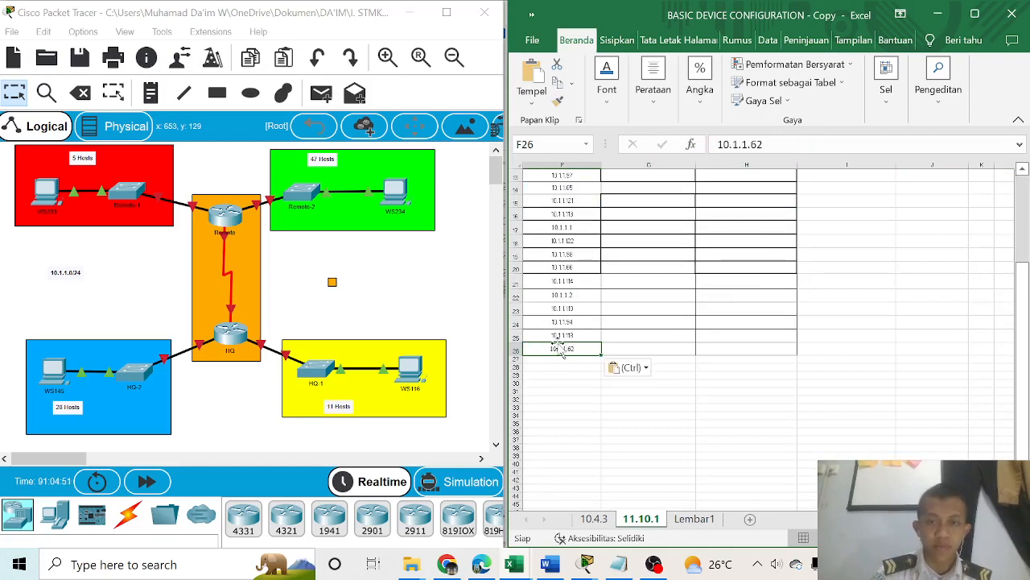
Copy the HQ-1 subnet's mask, 255.255.255.240, into G13 as the subnet mask of HQ's G0/0
scroll(903, 423, up, 1)
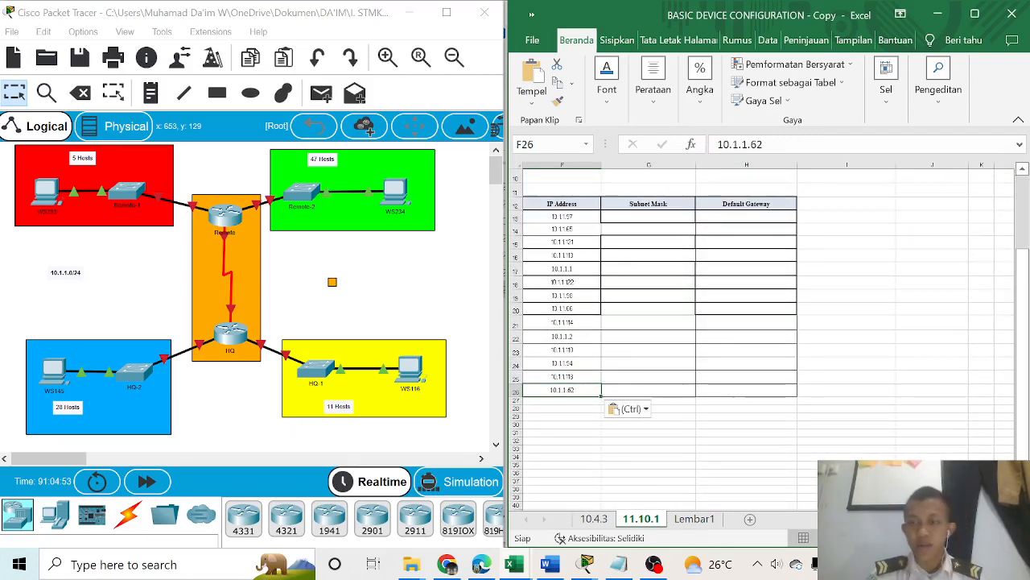
scroll(907, 456, left, 3)
click(907, 456)
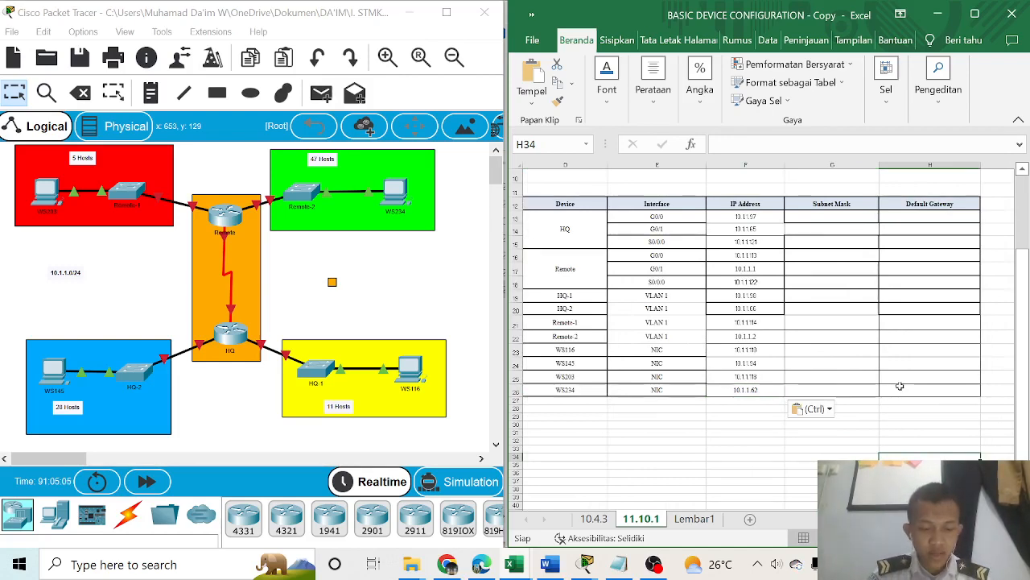
scroll(903, 347, up, 3)
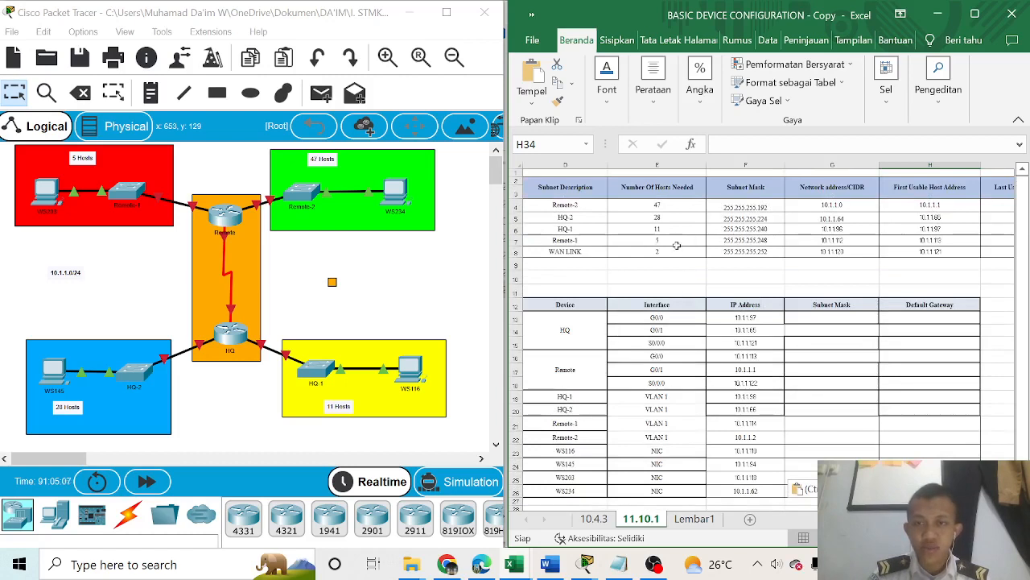
click(569, 229)
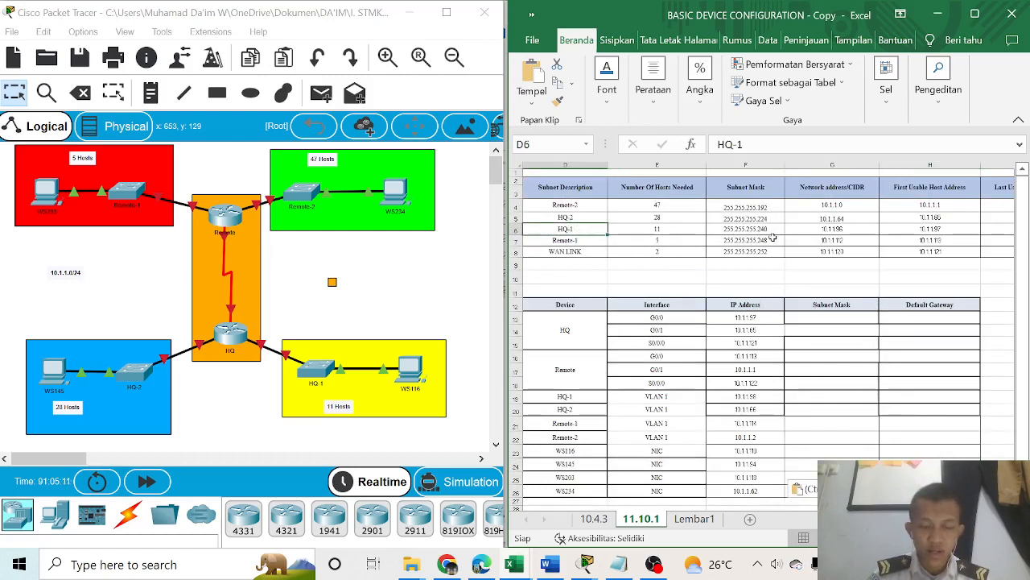
click(770, 229)
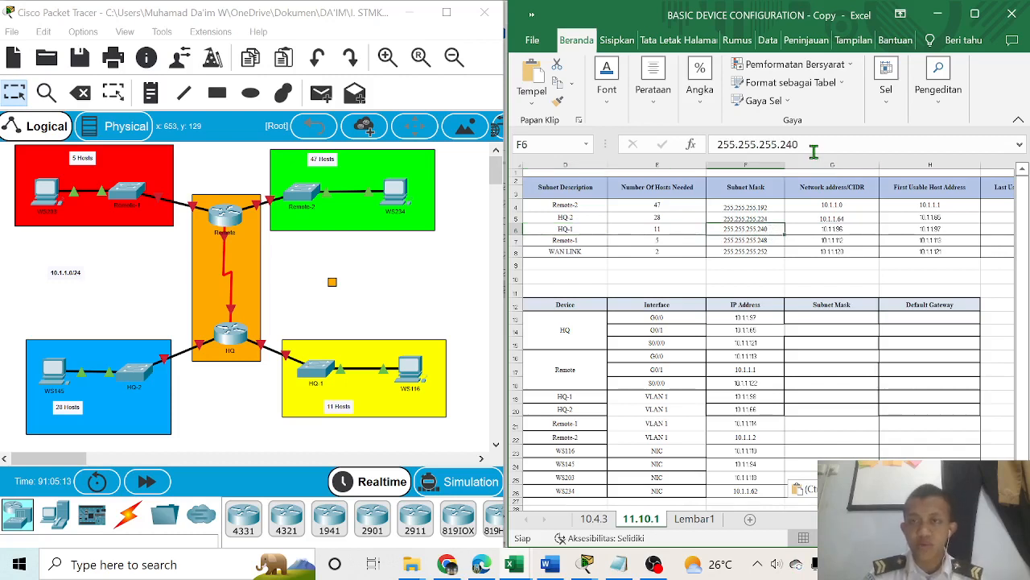
drag(811, 144, 683, 149)
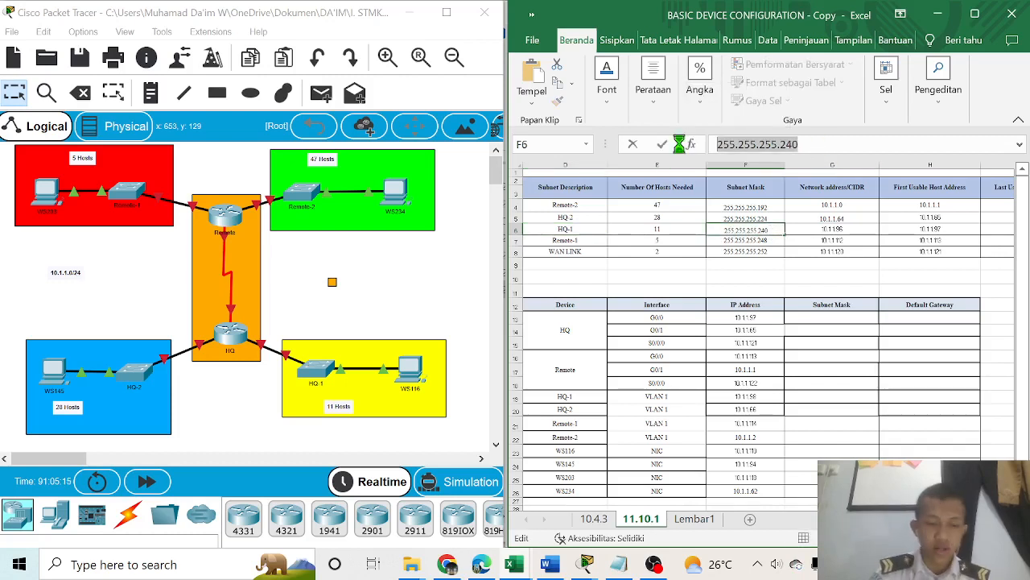
key(ctrl+c)
click(844, 318)
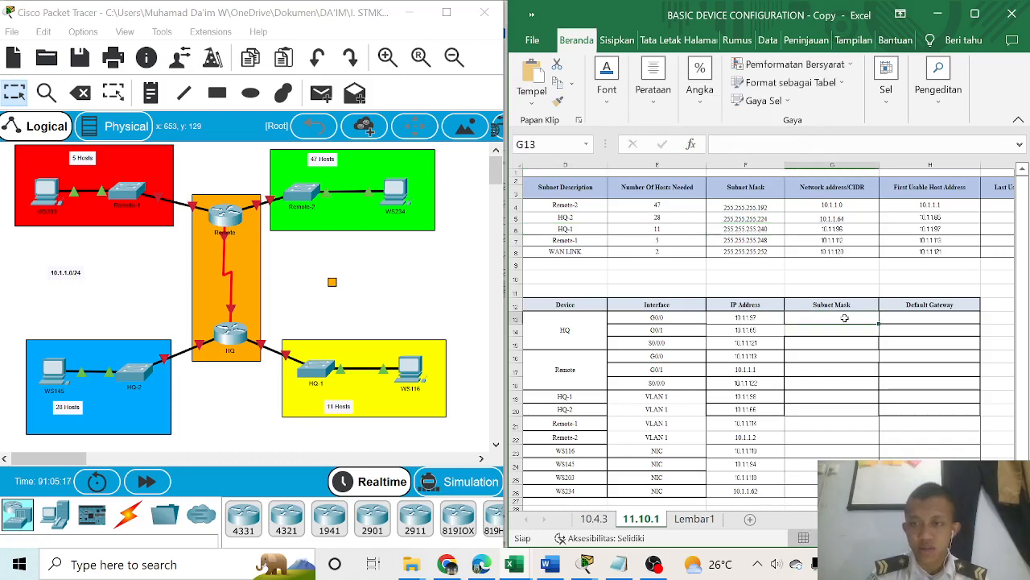
key(ctrl+v)
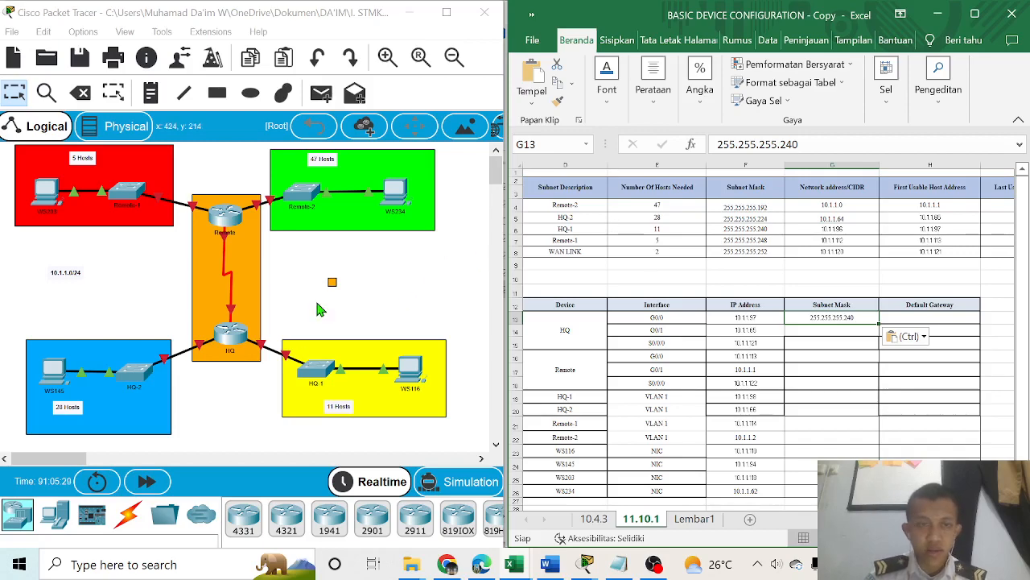
click(468, 419)
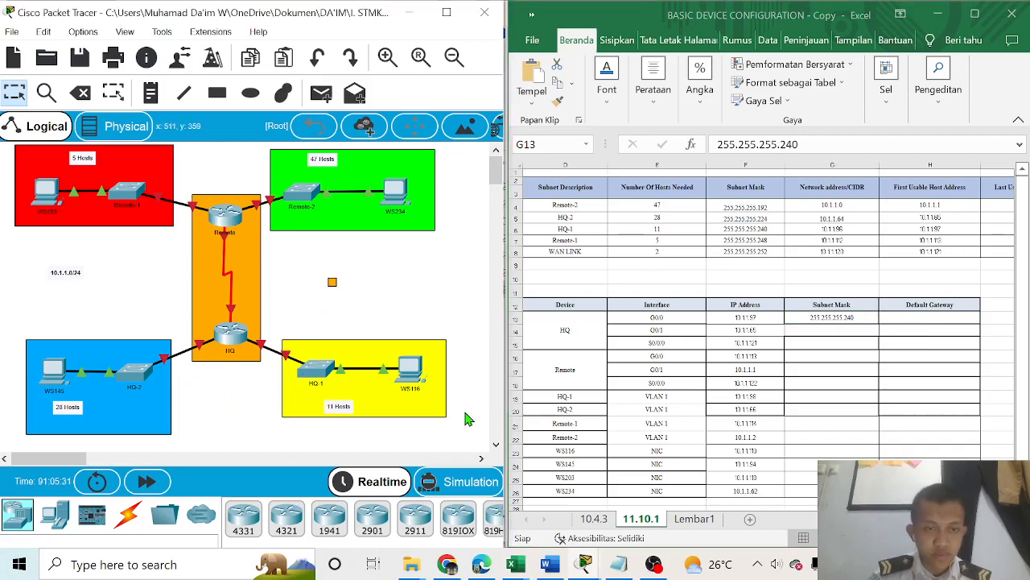
click(656, 565)
click(1011, 403)
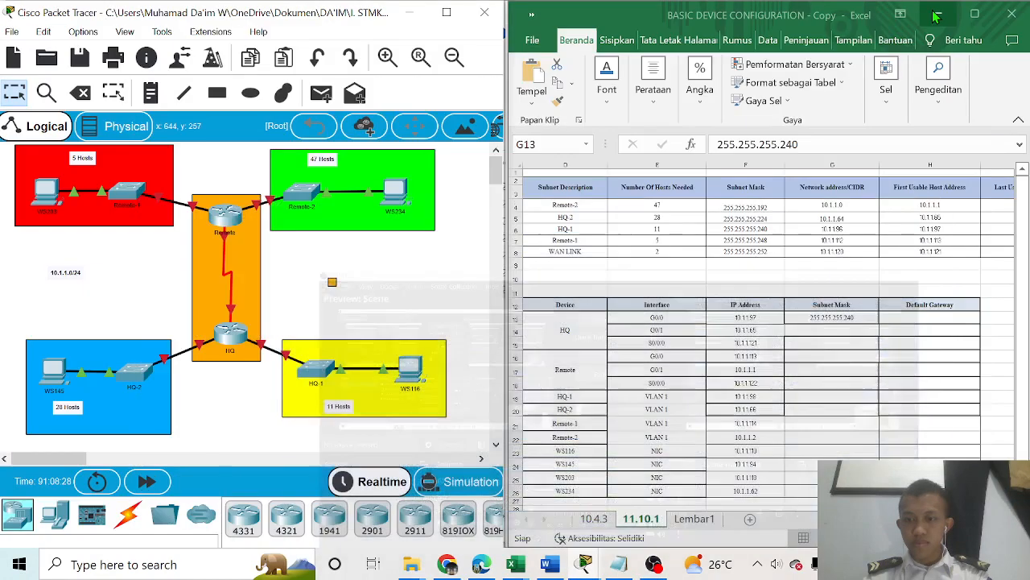
click(935, 10)
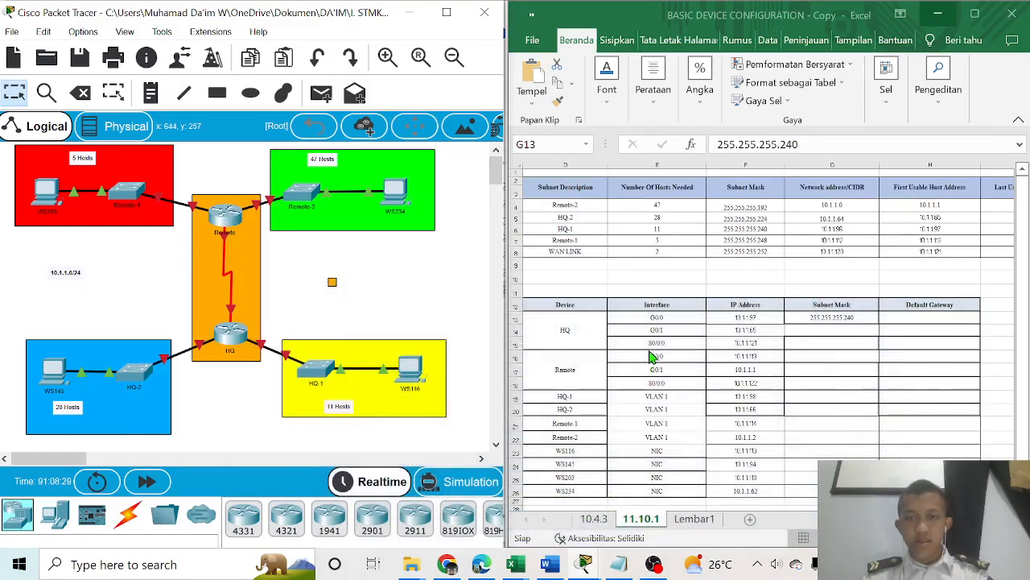
Check HQ's G0/1 link to HQ-2 in the topology and copy the HQ-2 subnet's mask, 255.255.255.224, into G14
click(664, 332)
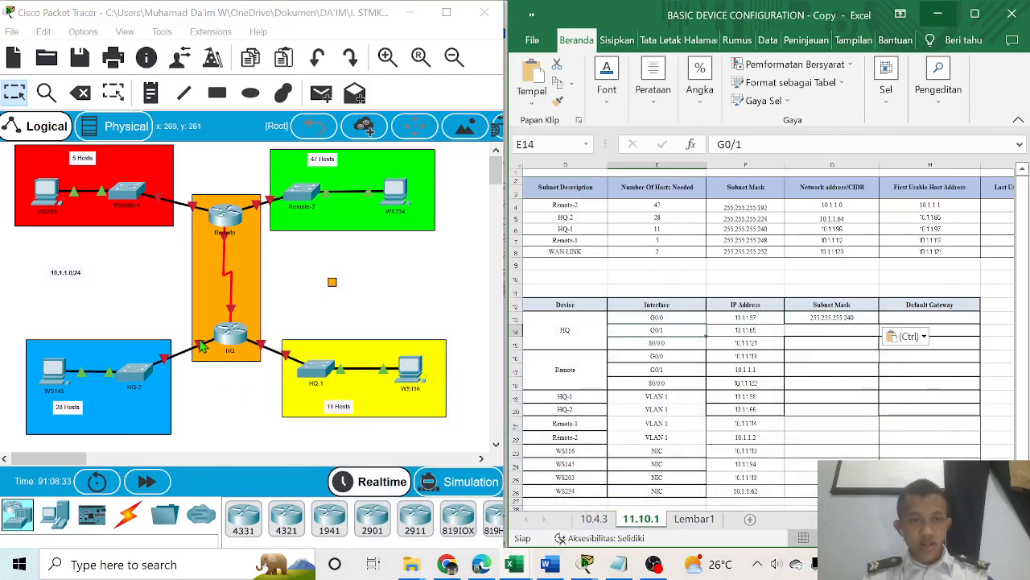
click(212, 388)
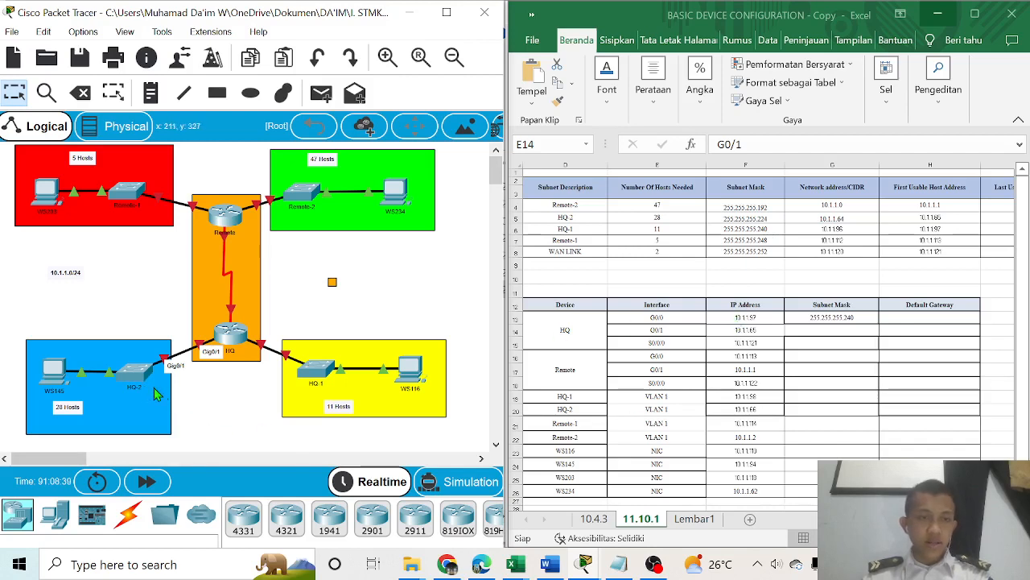
click(572, 221)
drag(570, 221, 747, 220)
click(747, 221)
drag(798, 144, 708, 157)
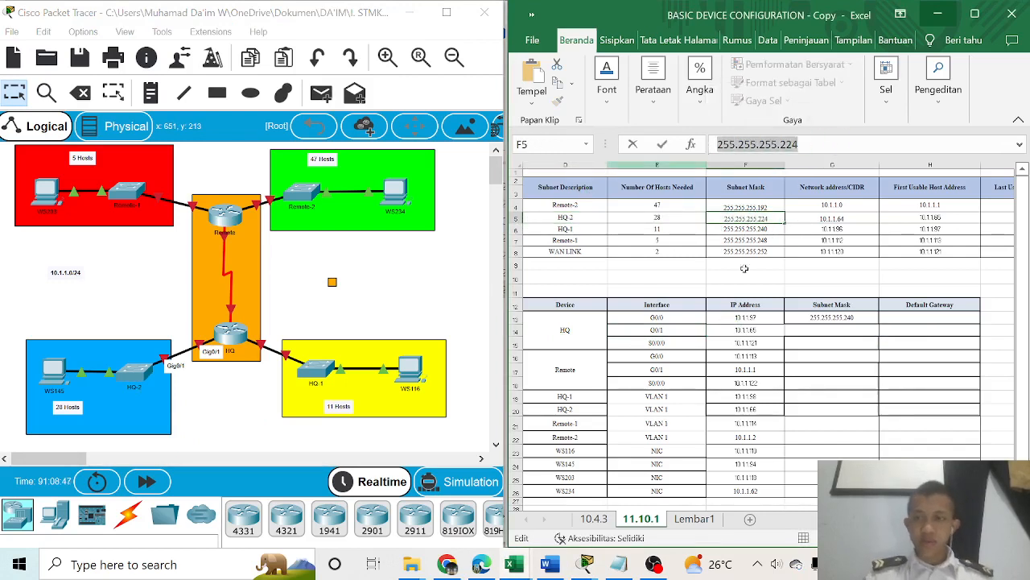
click(822, 329)
key(ctrl+v)
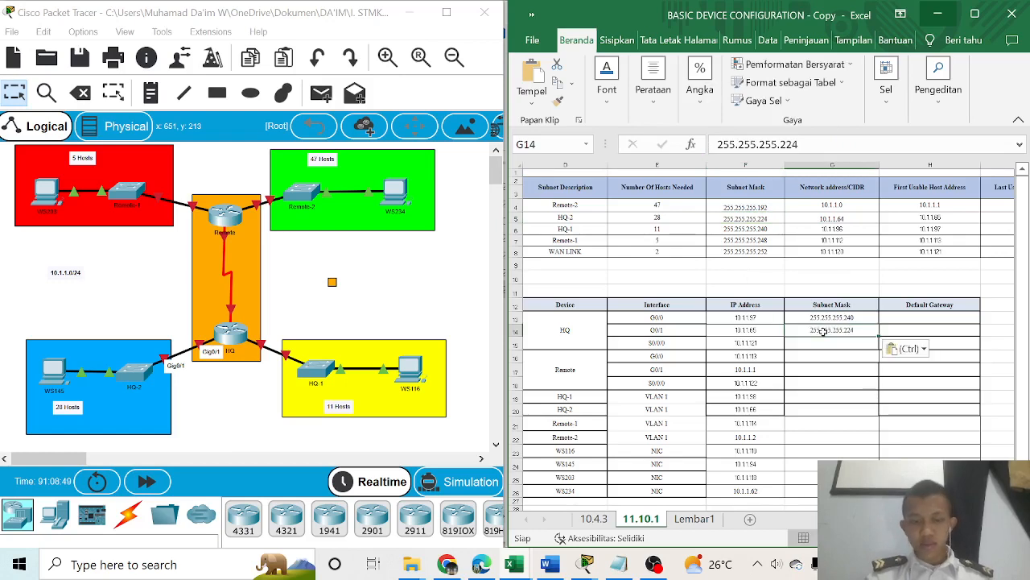
Enter N/A as the default gateway of HQ's G0/0 and G0/1 and fill it down from H13 through H17
double_click(945, 315)
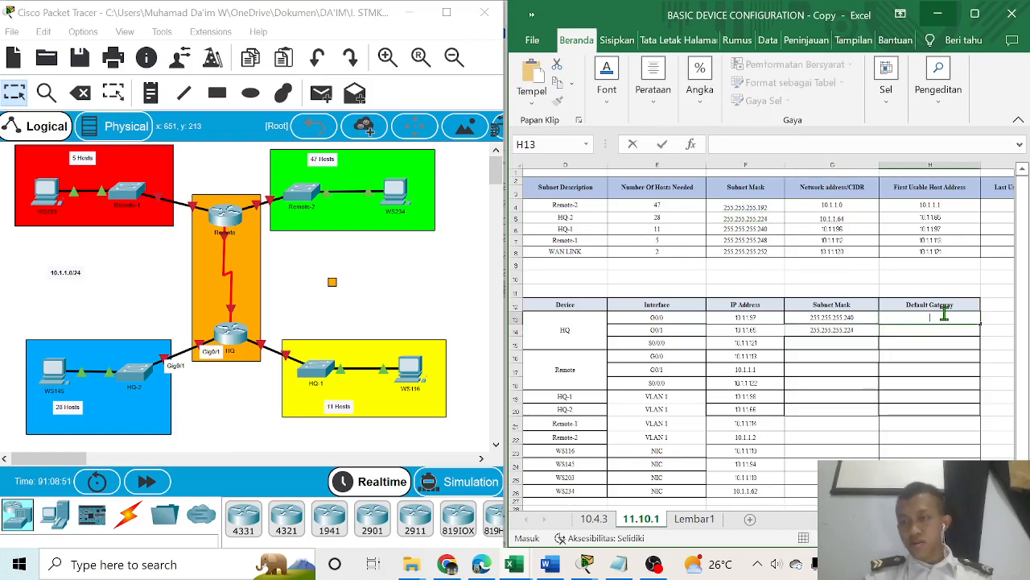
key(BackSpace)
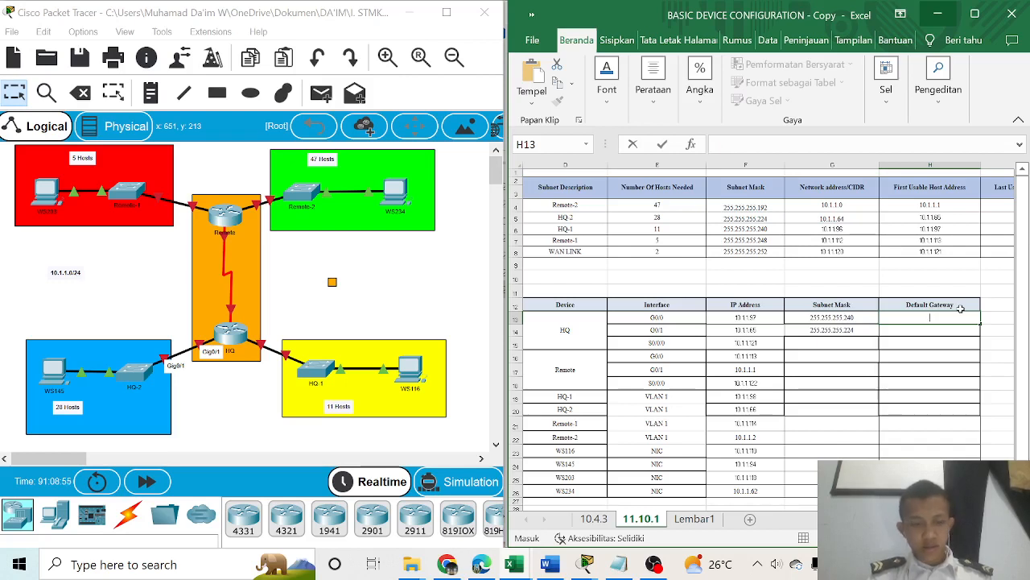
text(N/A)
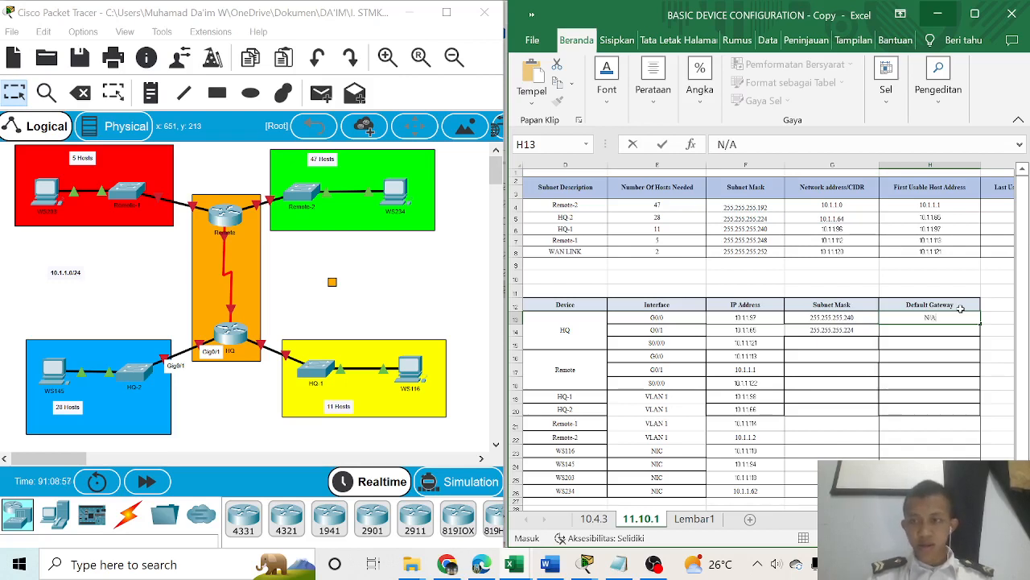
click(947, 328)
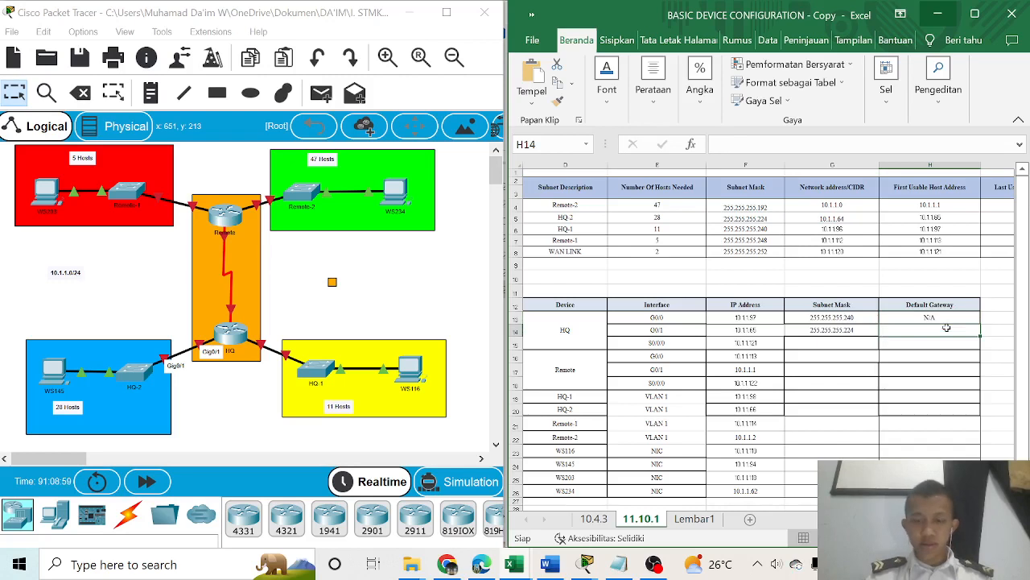
text(N/A)
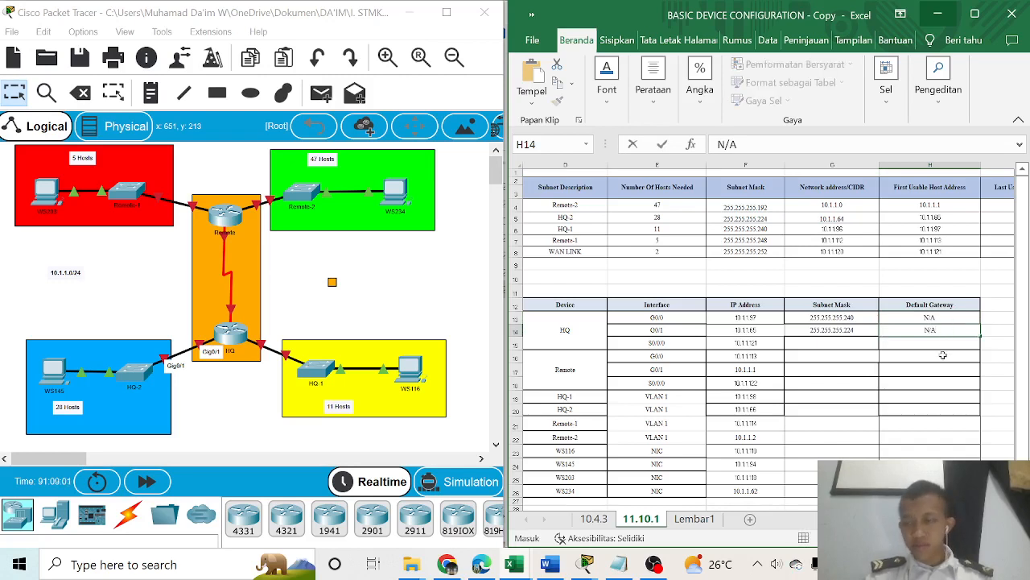
click(946, 320)
drag(980, 324, 971, 372)
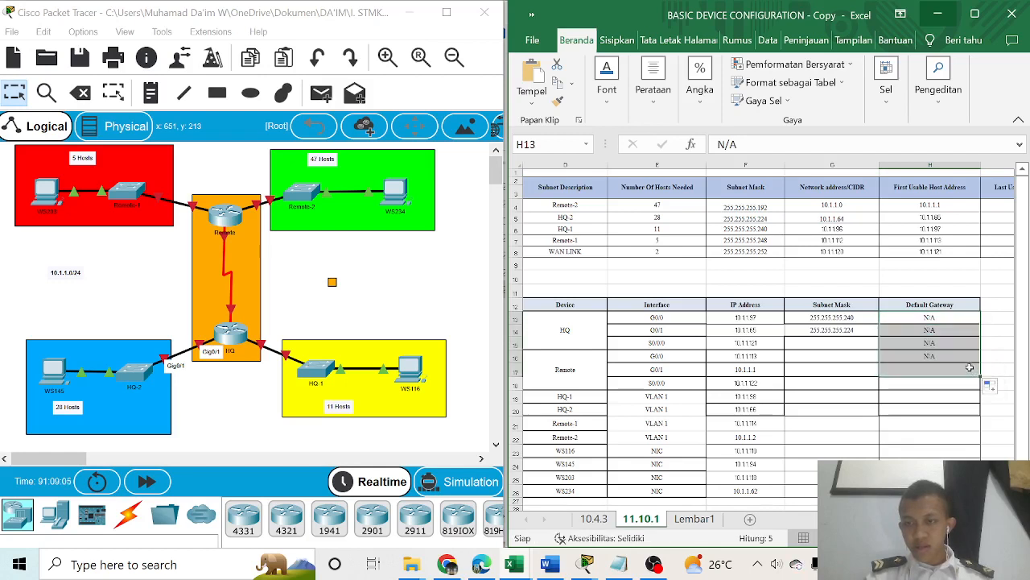
click(993, 334)
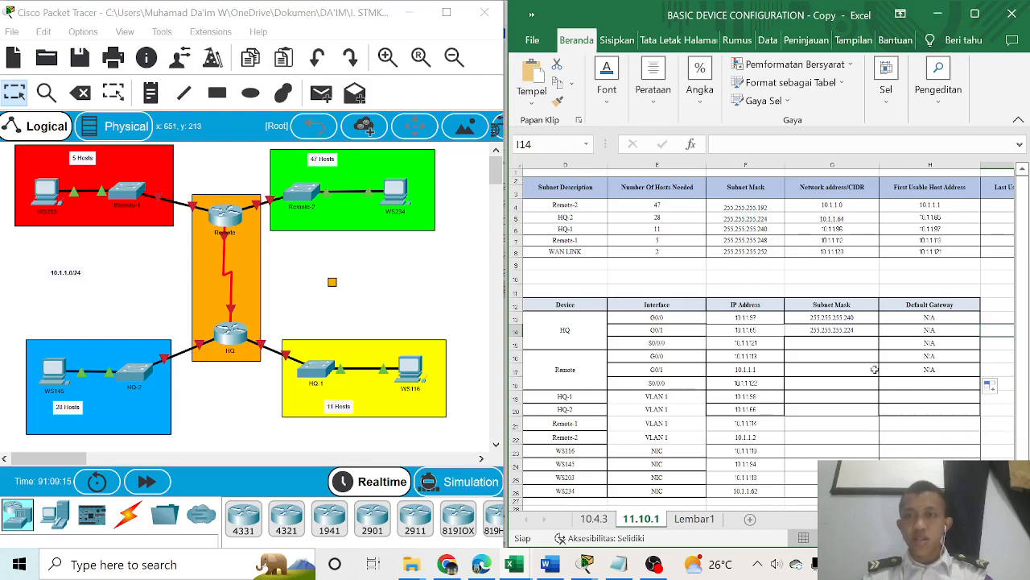
Copy the WAN link's mask, 255.255.255.252, into G15 as the subnet mask of HQ's S0/0/0
scroll(696, 353, down, 1)
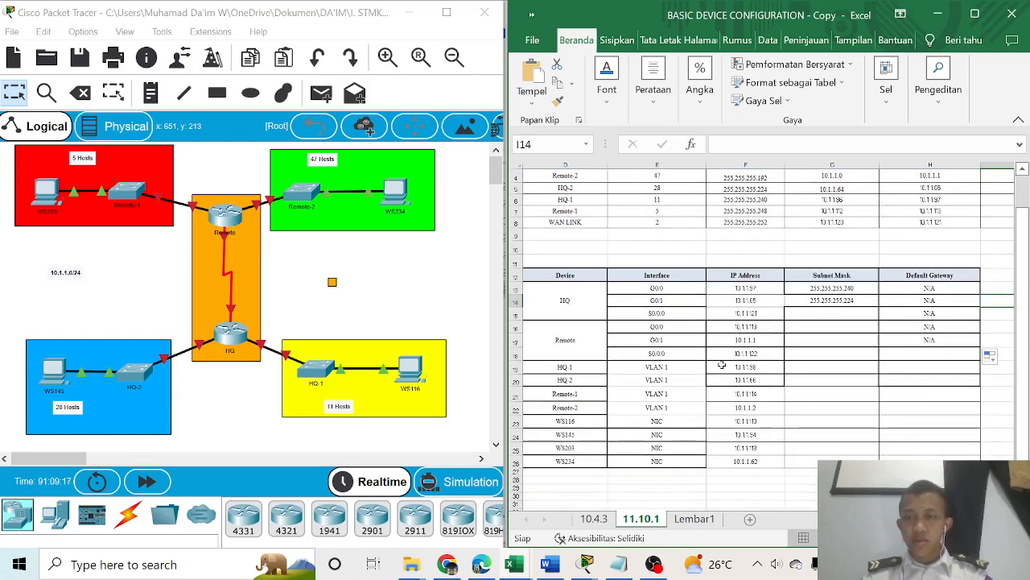
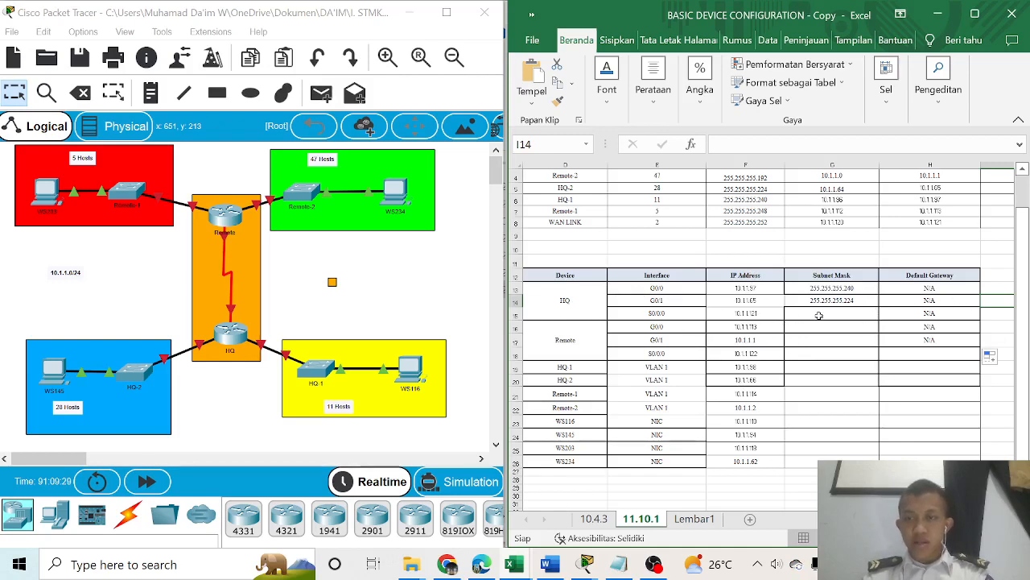
click(793, 315)
scroll(837, 347, up, 1)
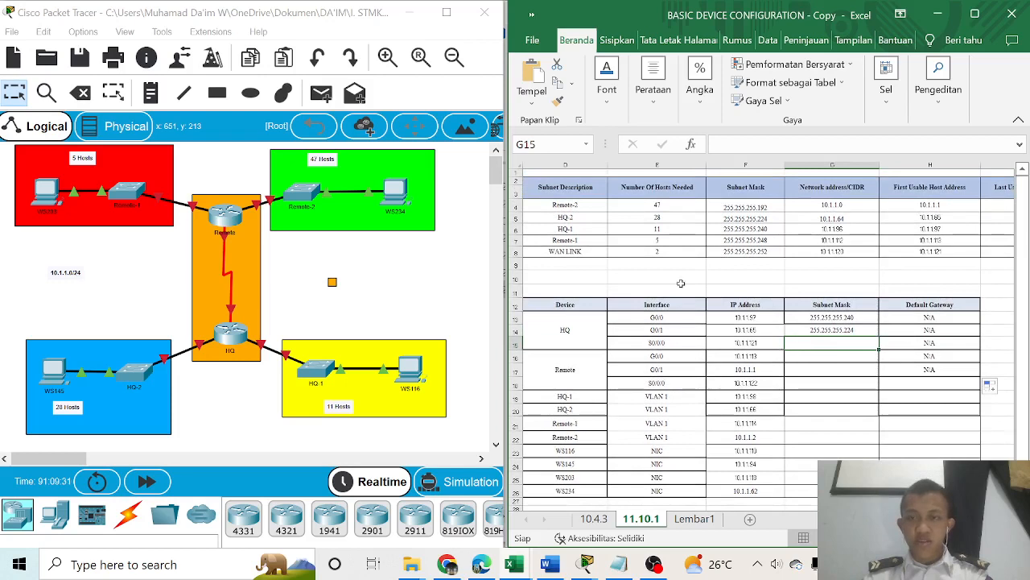
click(739, 254)
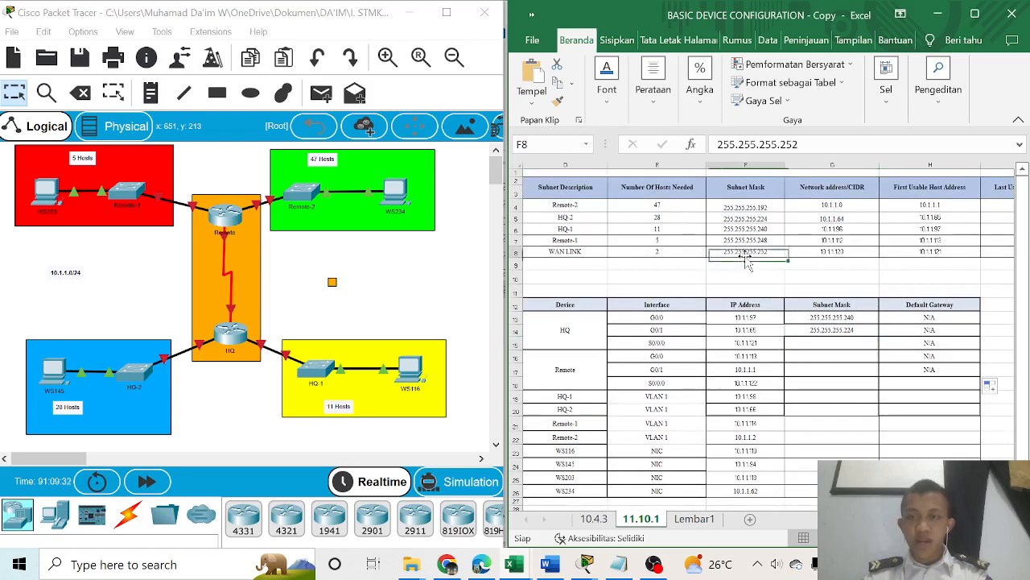
click(827, 137)
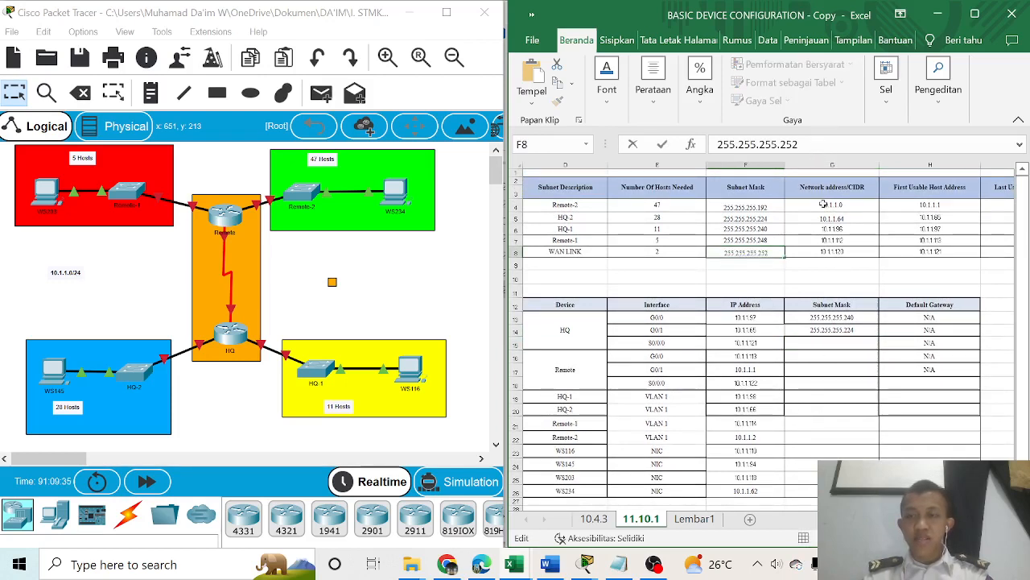
drag(807, 144, 700, 149)
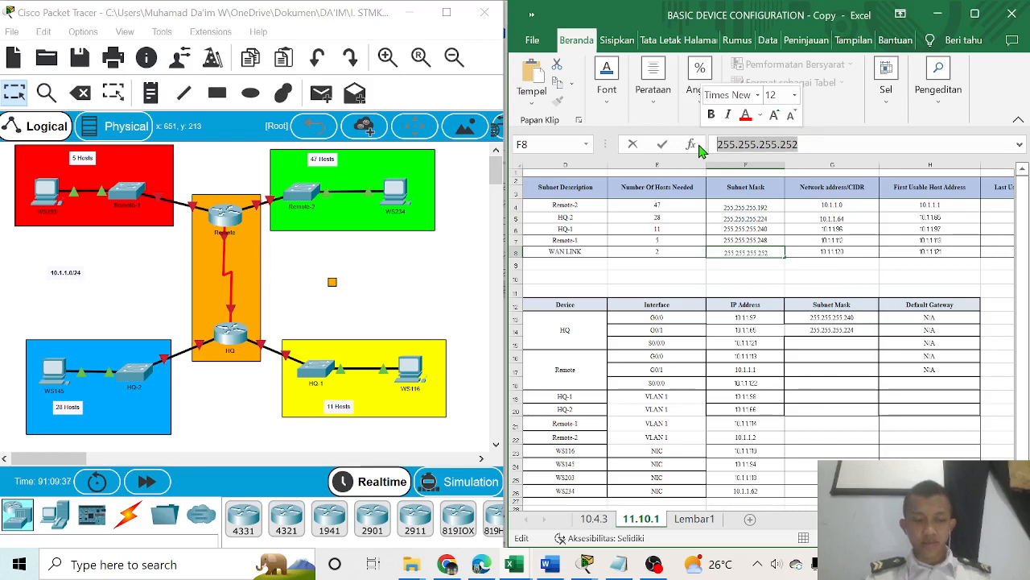
key(ctrl+c)
click(821, 345)
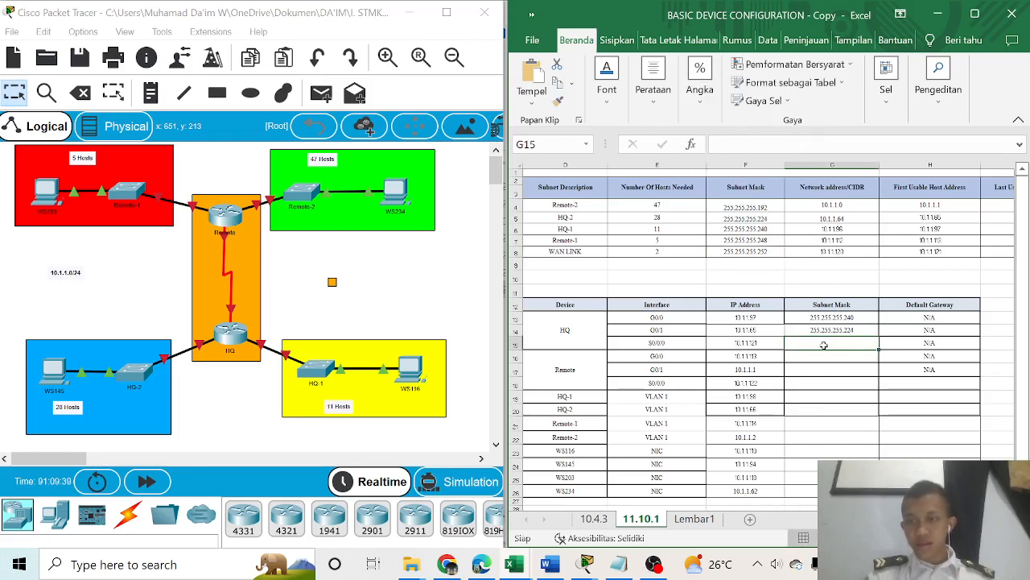
key(ctrl+v)
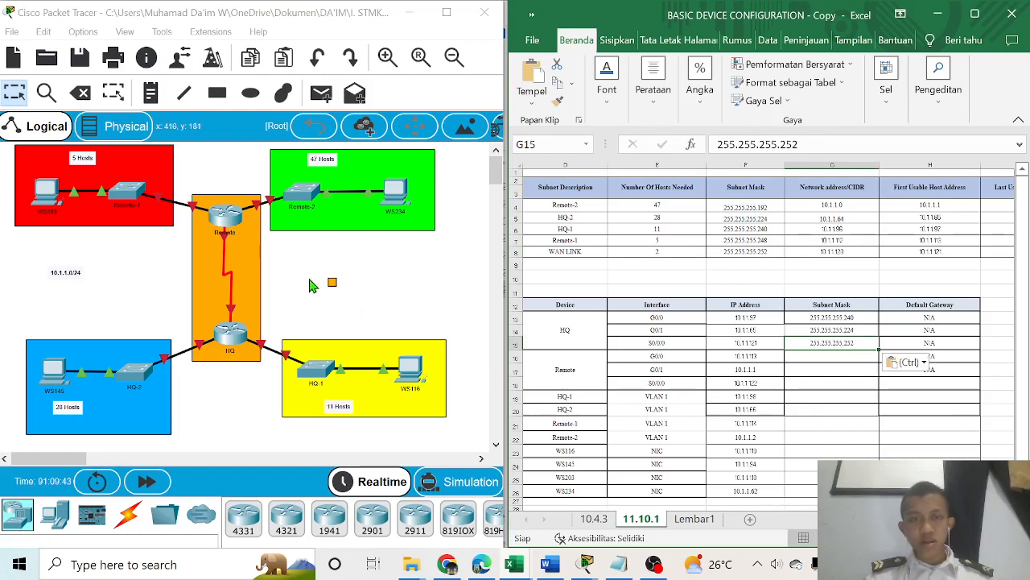
Switch to Packet Tracer and delete the stray small orange square beside the router area of the topology
click(298, 241)
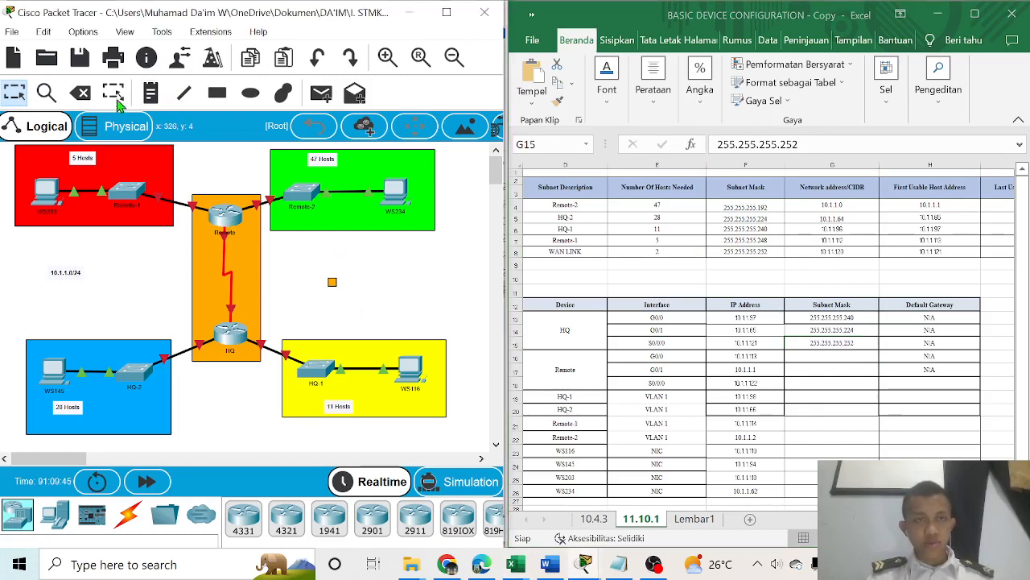
click(81, 92)
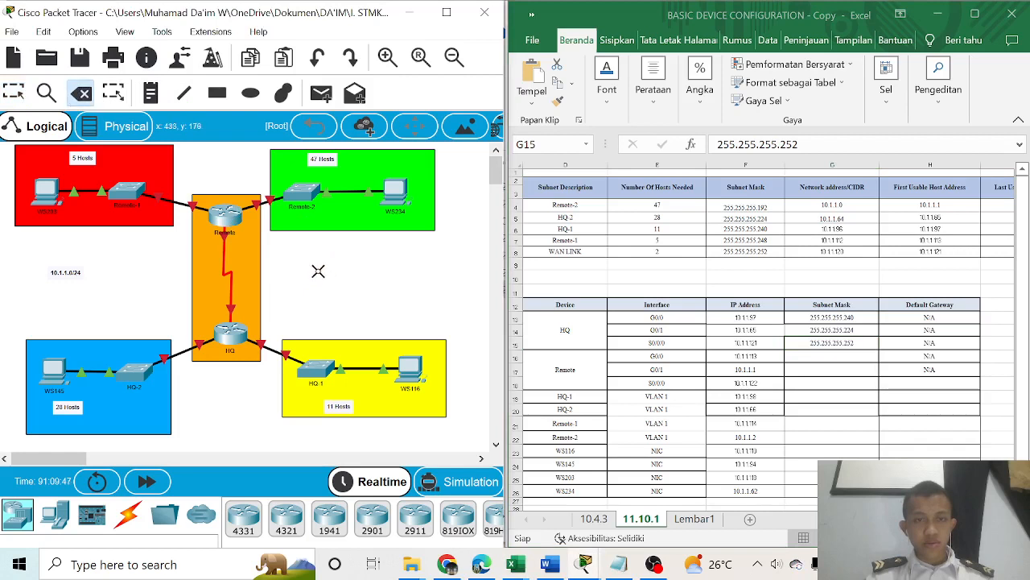
key(Escape)
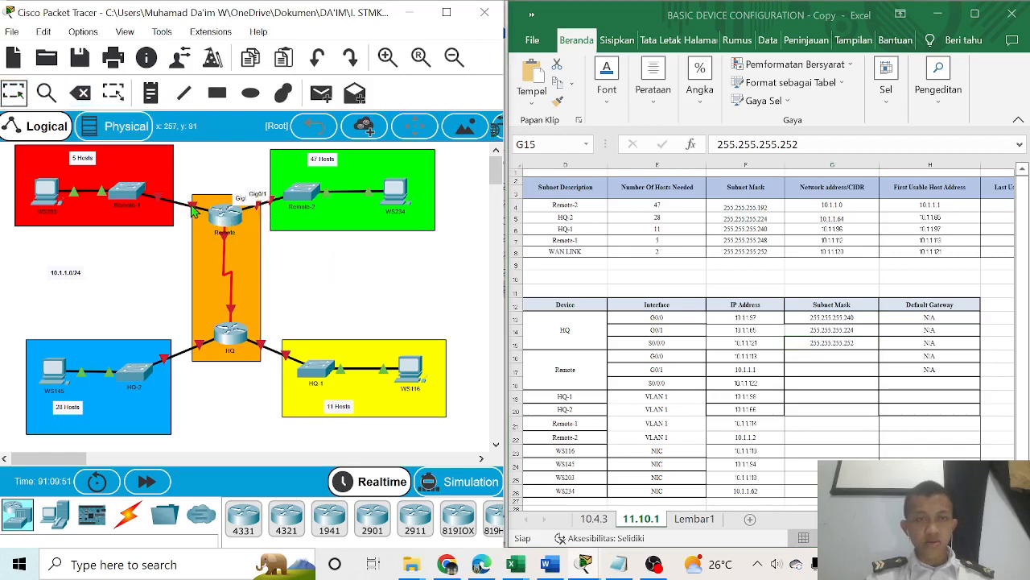
Check the Remote router's G0/0 link to Remote-1 in the topology and copy the Remote-1 subnet's mask, 255.255.255.248, into G16
mouse_move(193, 211)
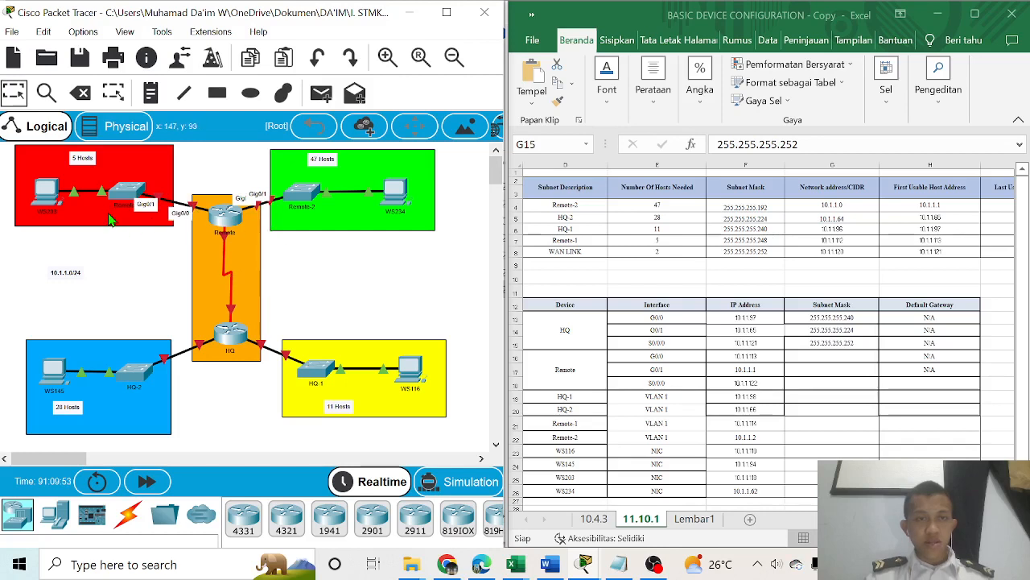
click(181, 258)
click(565, 239)
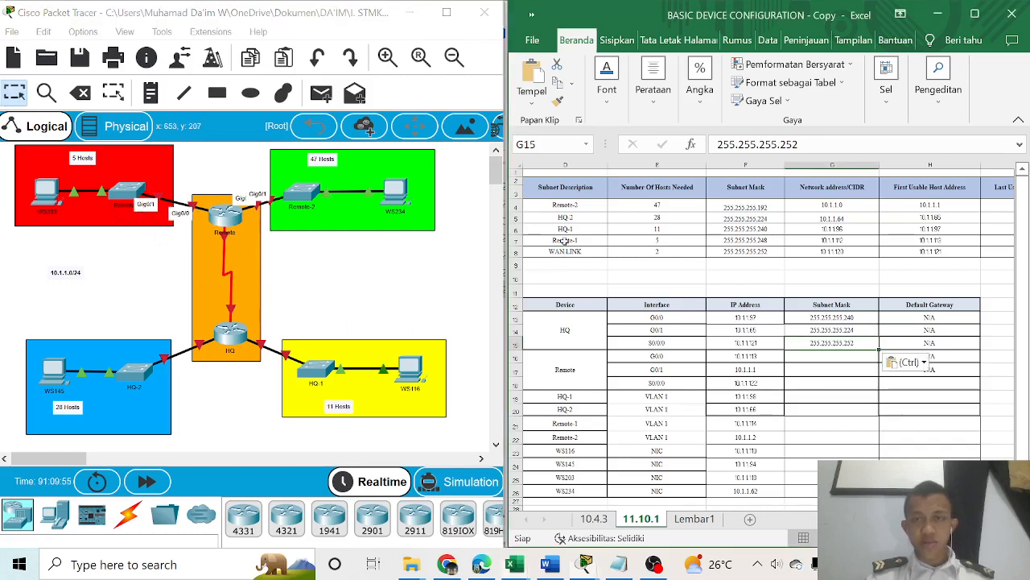
drag(565, 240, 771, 243)
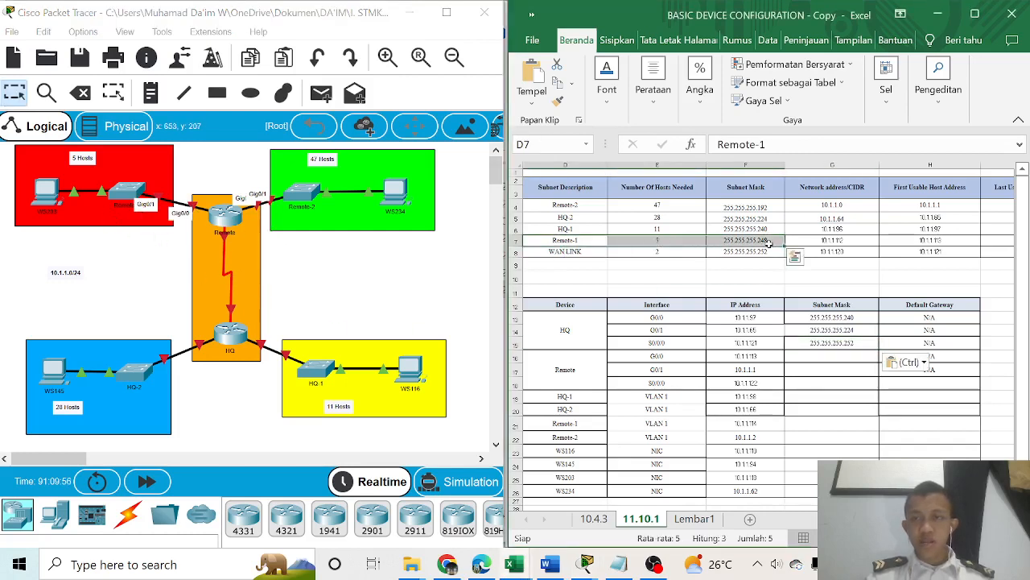
click(771, 243)
drag(811, 145, 705, 145)
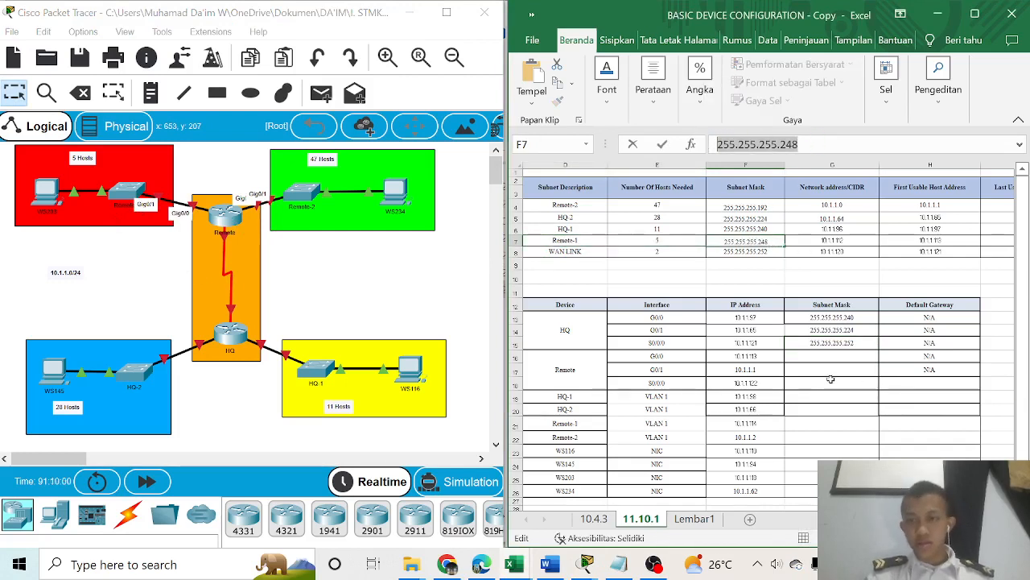
click(835, 353)
key(ctrl+v)
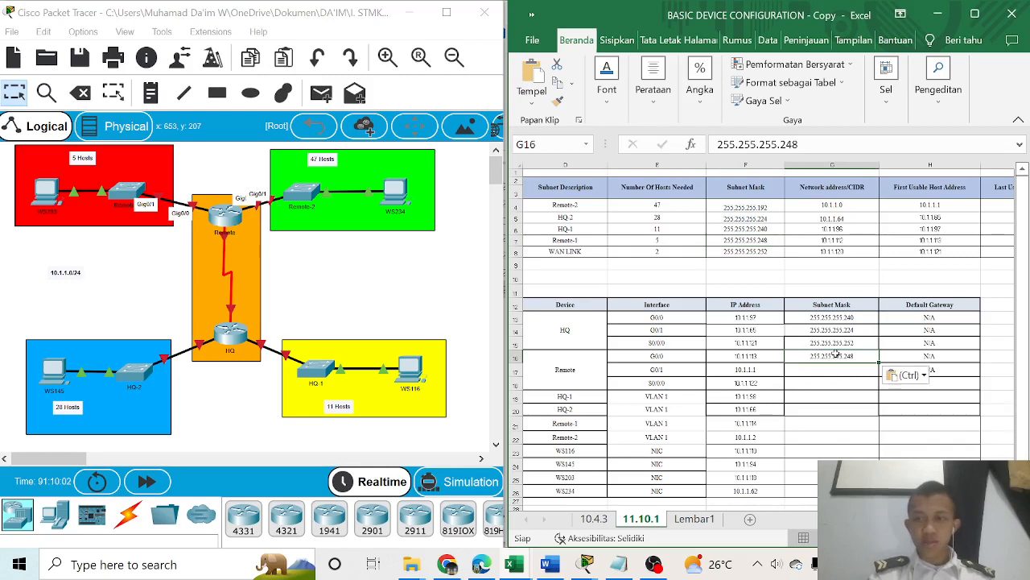
Copy the Remote-2 subnet's mask, 255.255.255.192, into G17 as the subnet mask of the Remote router's G0/1
click(595, 207)
drag(595, 207, 763, 207)
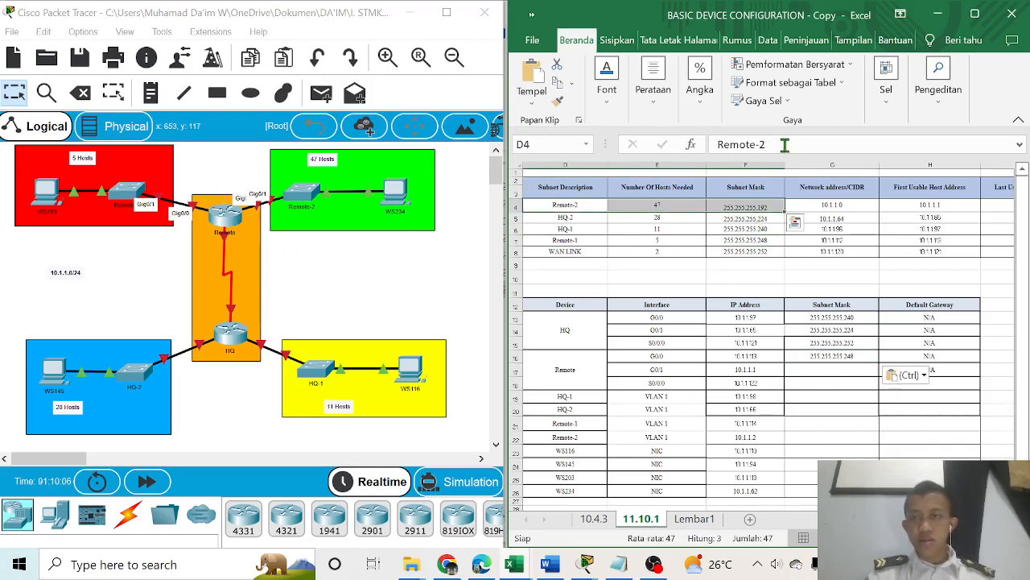
click(763, 207)
drag(814, 144, 678, 147)
key(ctrl+c)
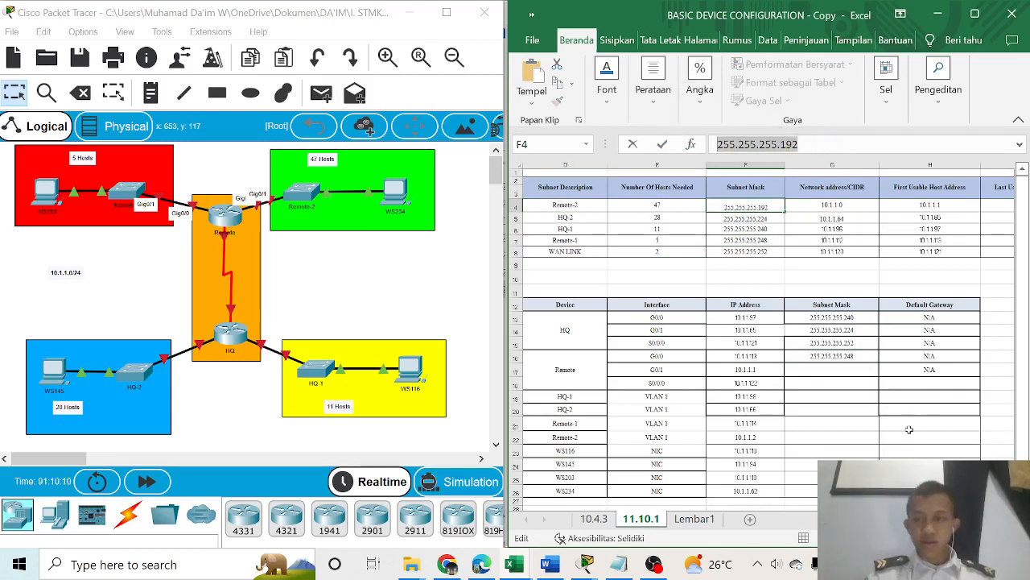
click(869, 371)
key(ctrl+v)
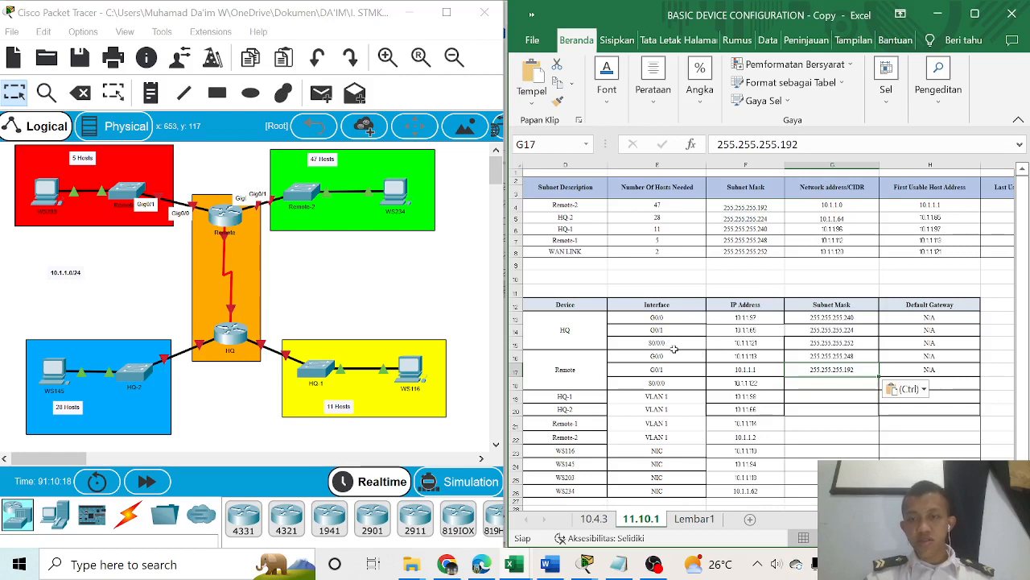
Copy the mask 255.255.255.252 from HQ's S0/0/0 row into G18 for the Remote router's S0/0/0
click(841, 341)
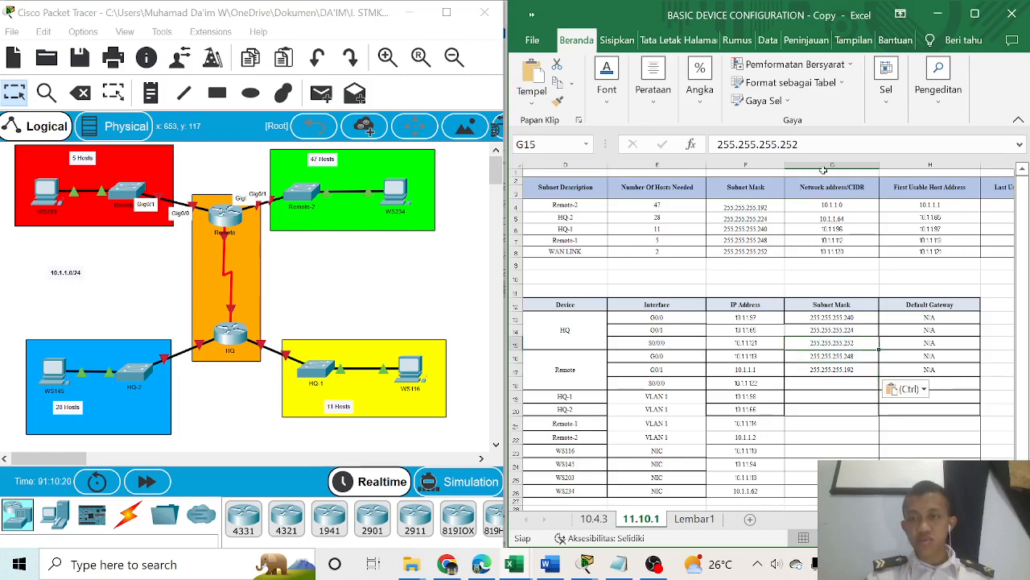
drag(799, 144, 717, 144)
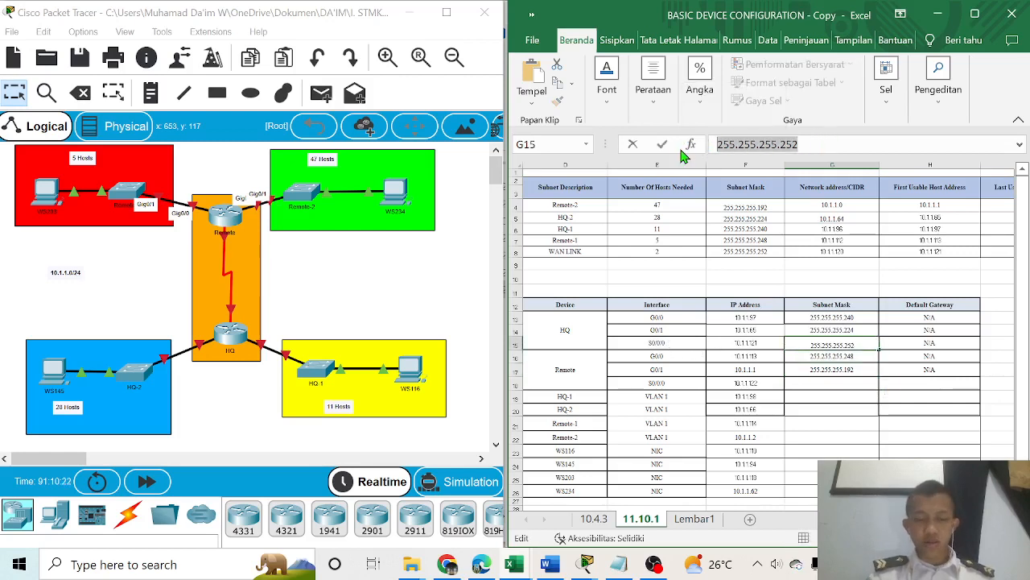
key(ctrl+c)
click(796, 386)
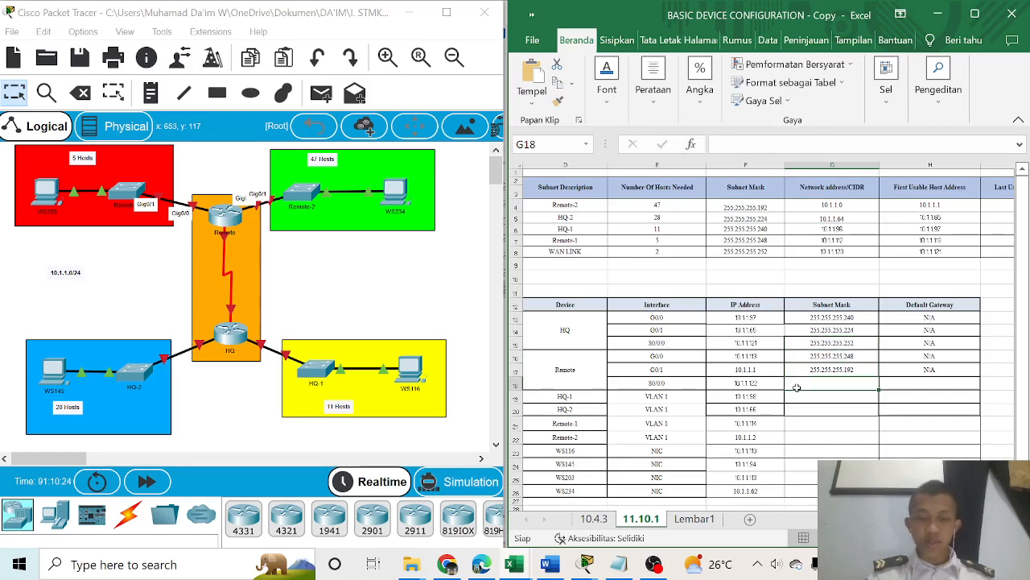
key(ctrl+v)
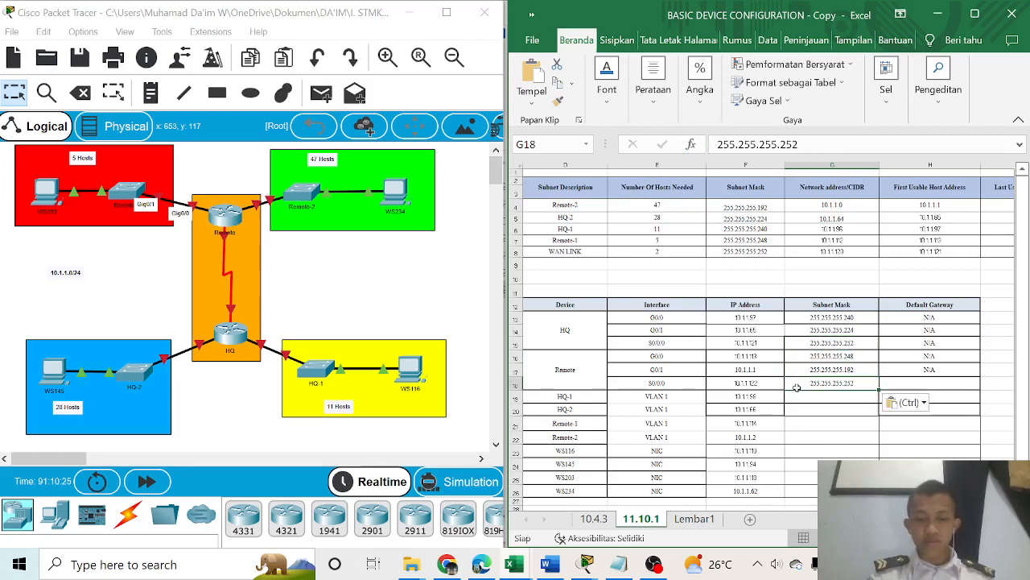
Fill the N/A default gateway down from H17 to H18 for the Remote router's S0/0/0
click(934, 435)
click(930, 371)
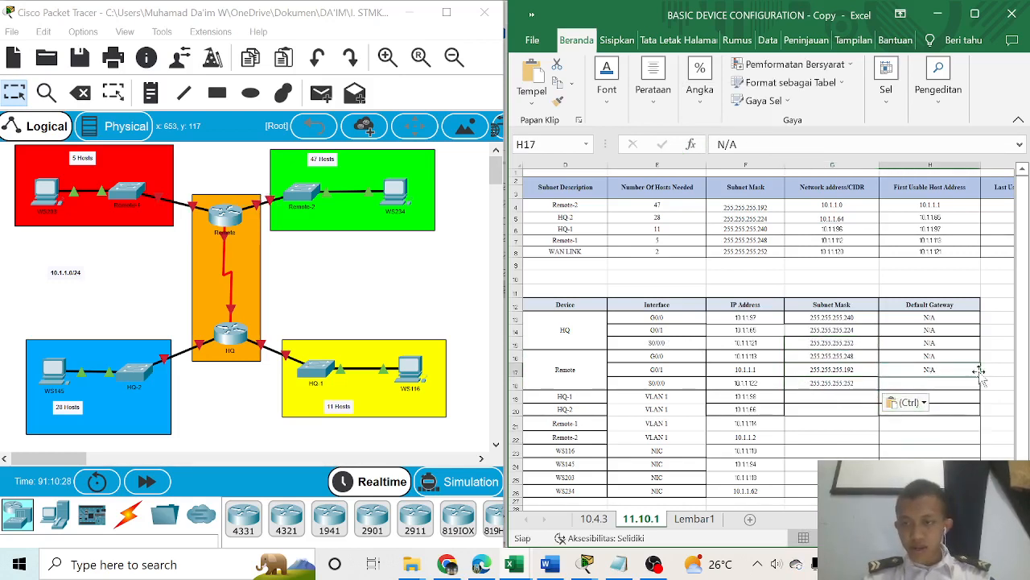
drag(981, 375, 980, 388)
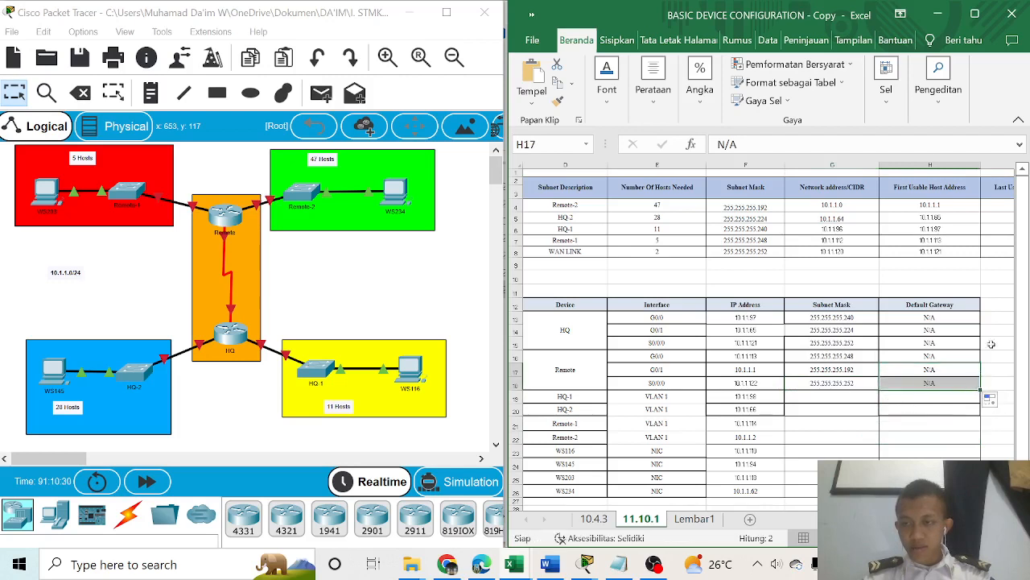
click(1004, 302)
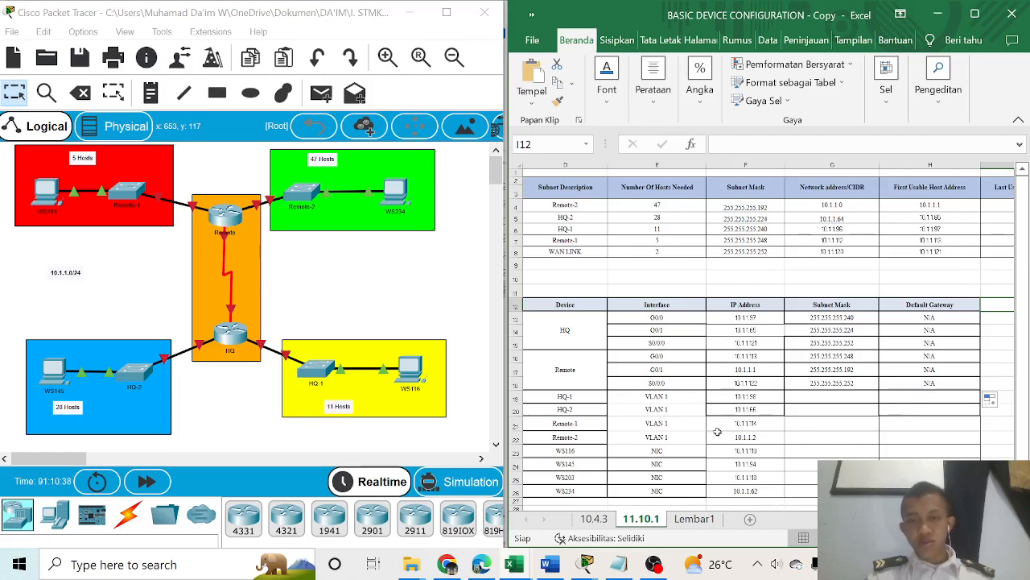
Find the HQ-1 row in the subnet plan and copy its mask, 255.255.255.240, into G19 for the HQ-1 switch
scroll(638, 452, down, 1)
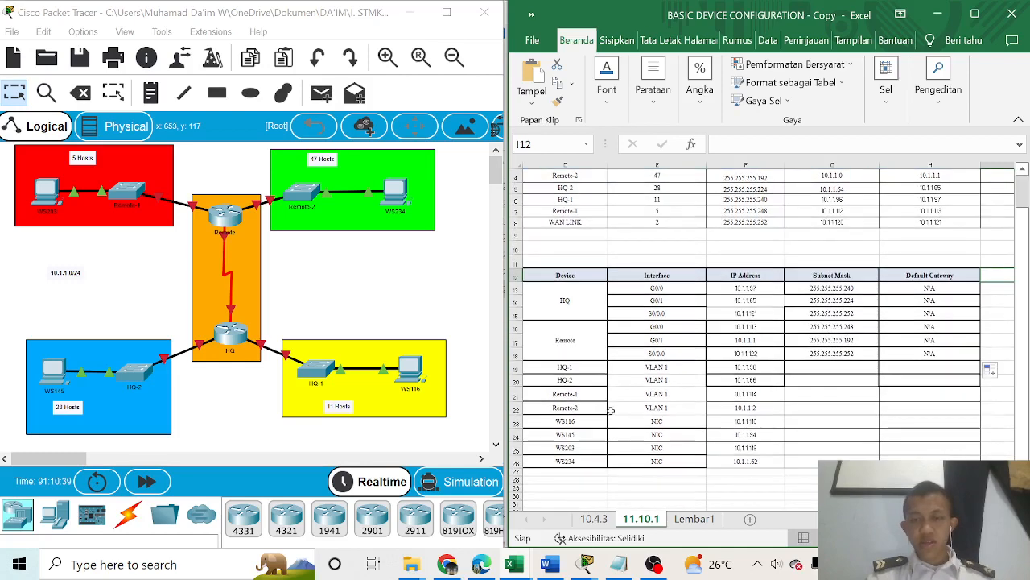
click(582, 368)
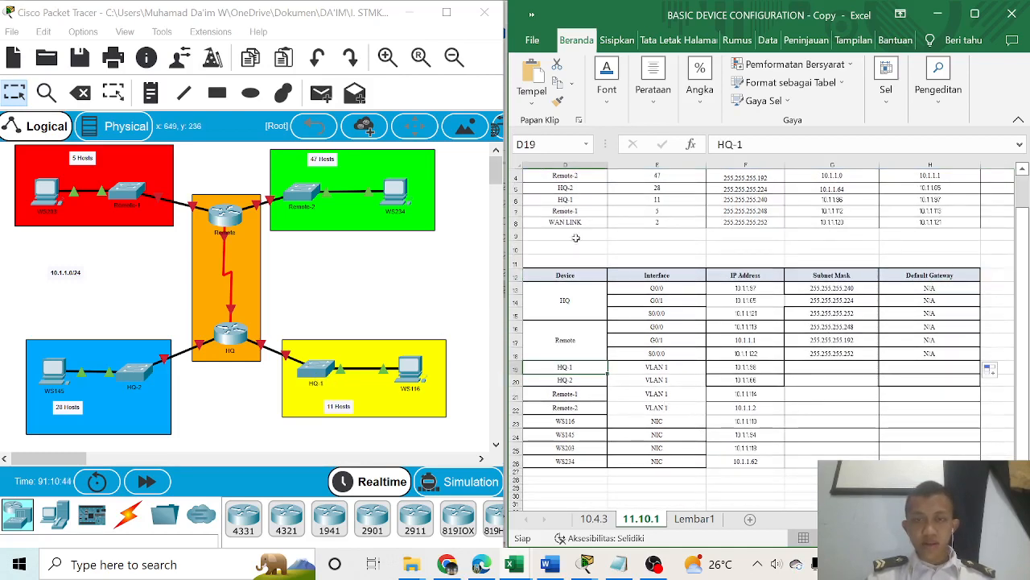
click(591, 200)
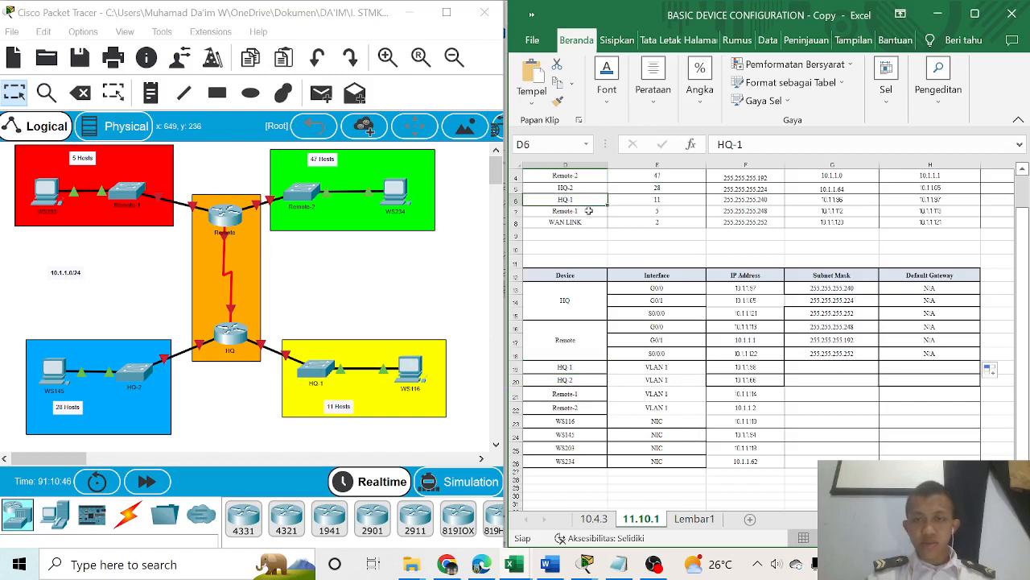
drag(594, 204, 913, 209)
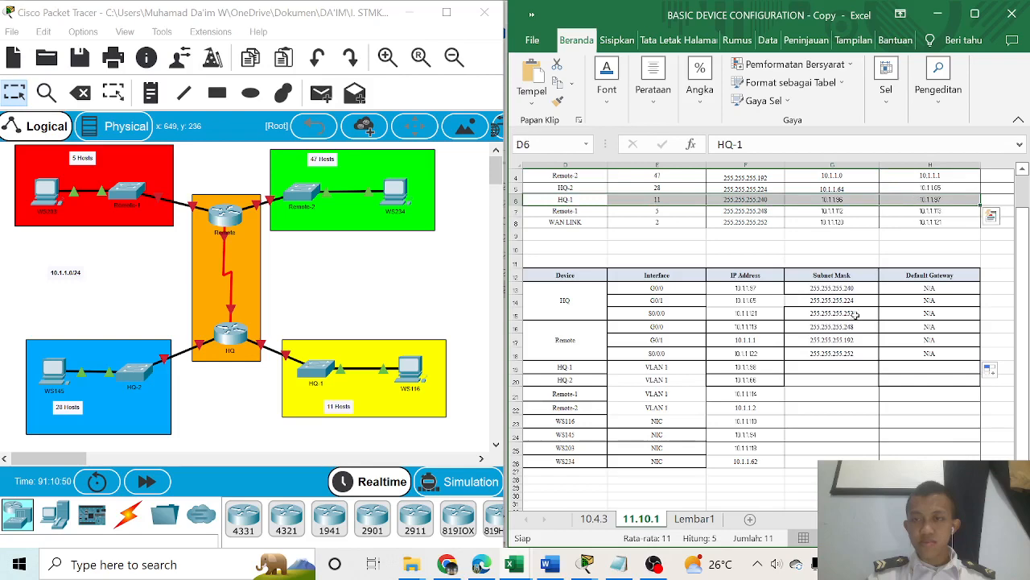
scroll(917, 198, up, 1)
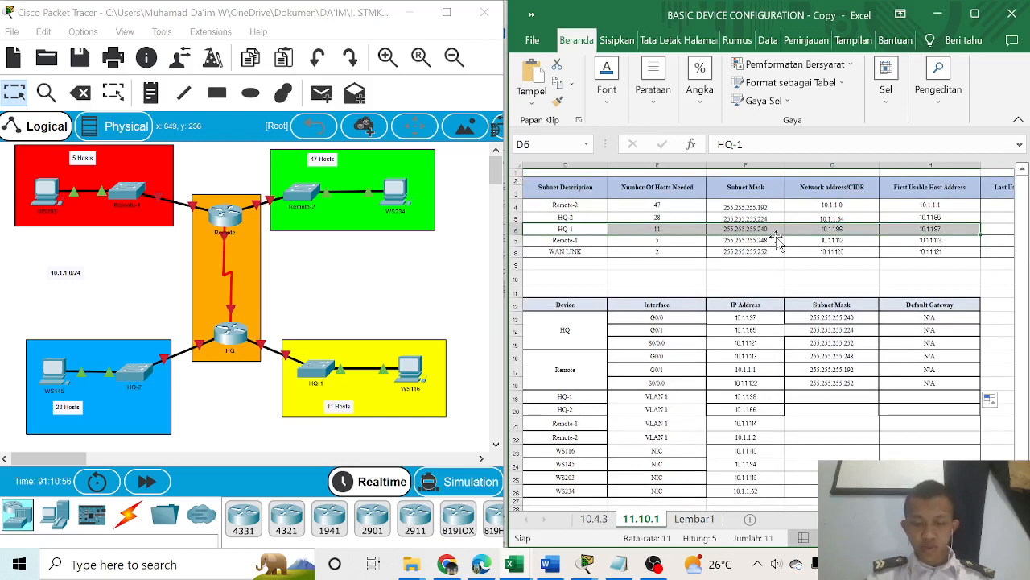
click(772, 231)
click(815, 143)
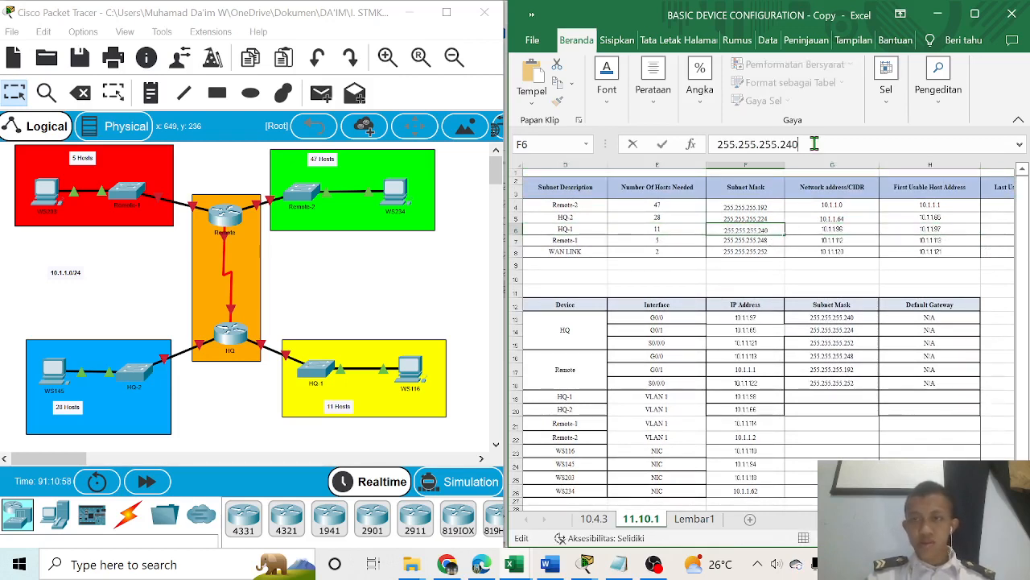
drag(815, 143, 667, 145)
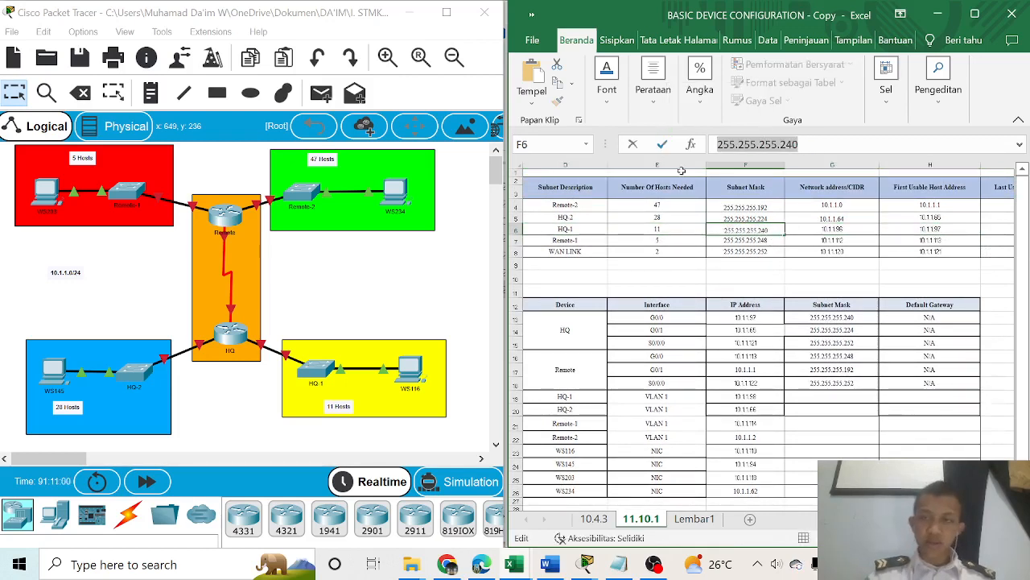
click(817, 395)
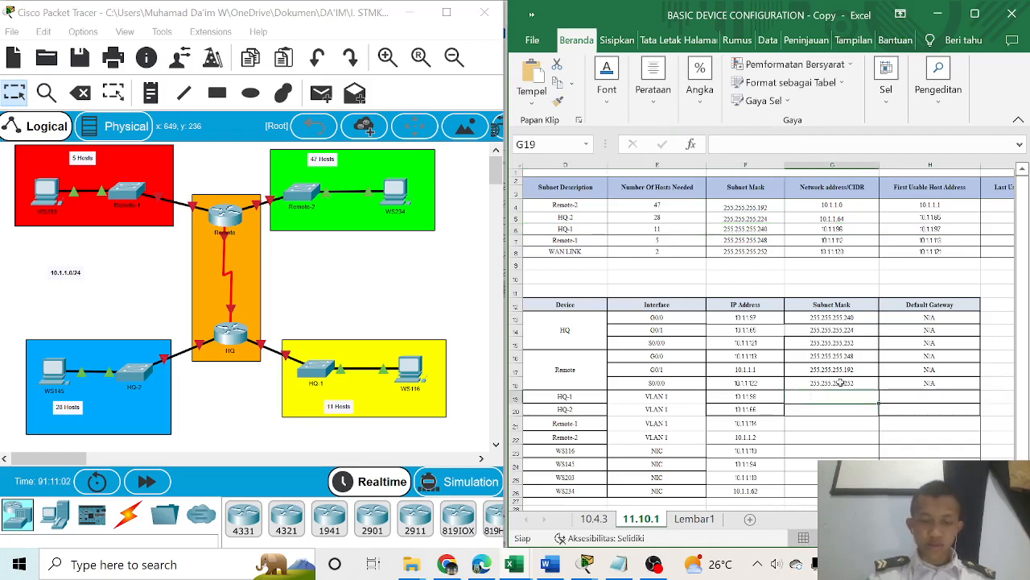
key(ctrl+v)
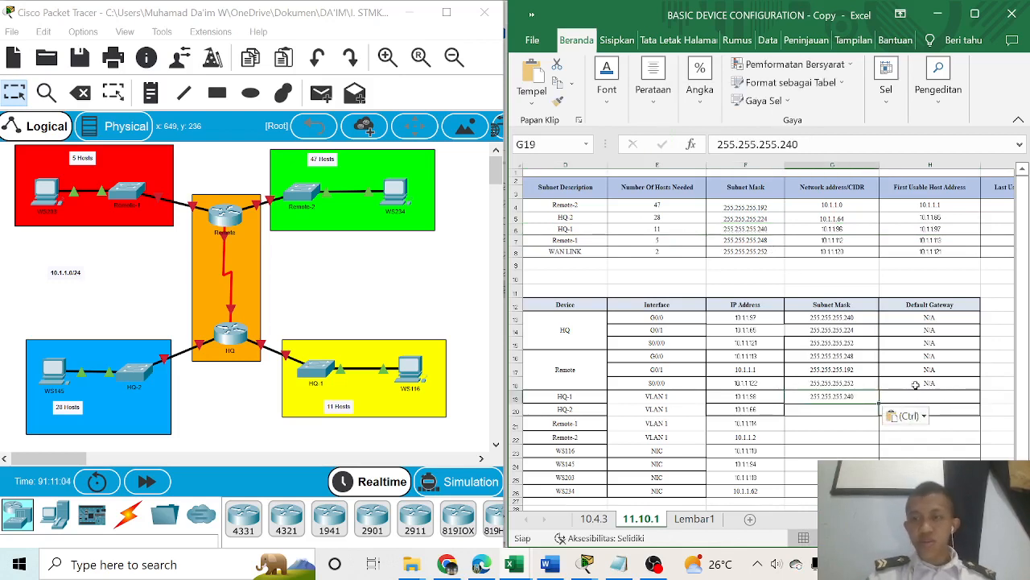
Copy the HQ-1 subnet's first usable host address, 10.1.1.97, into H19 as the HQ-1 switch's default gateway
drag(584, 229, 921, 232)
click(924, 230)
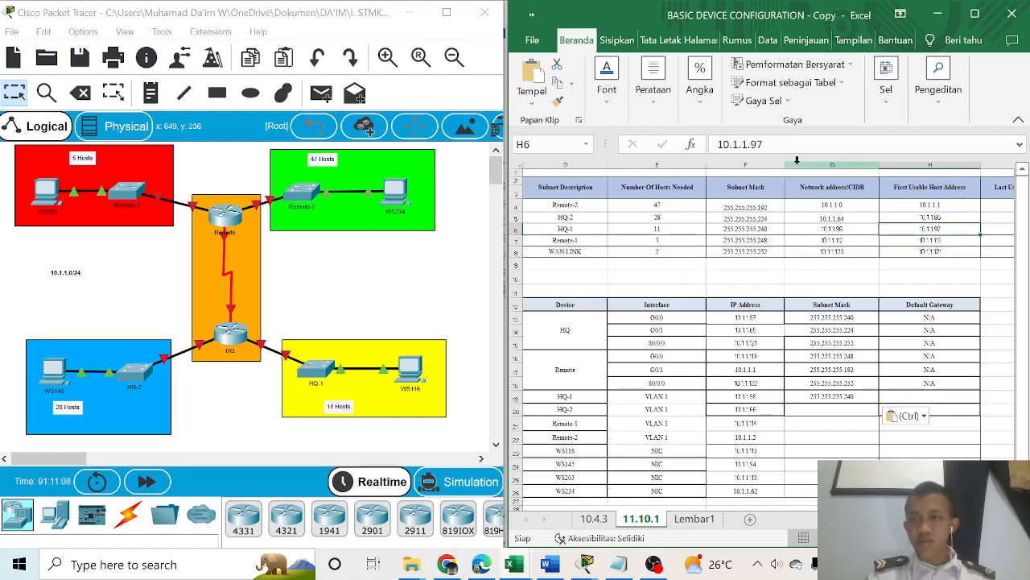
drag(801, 144, 701, 146)
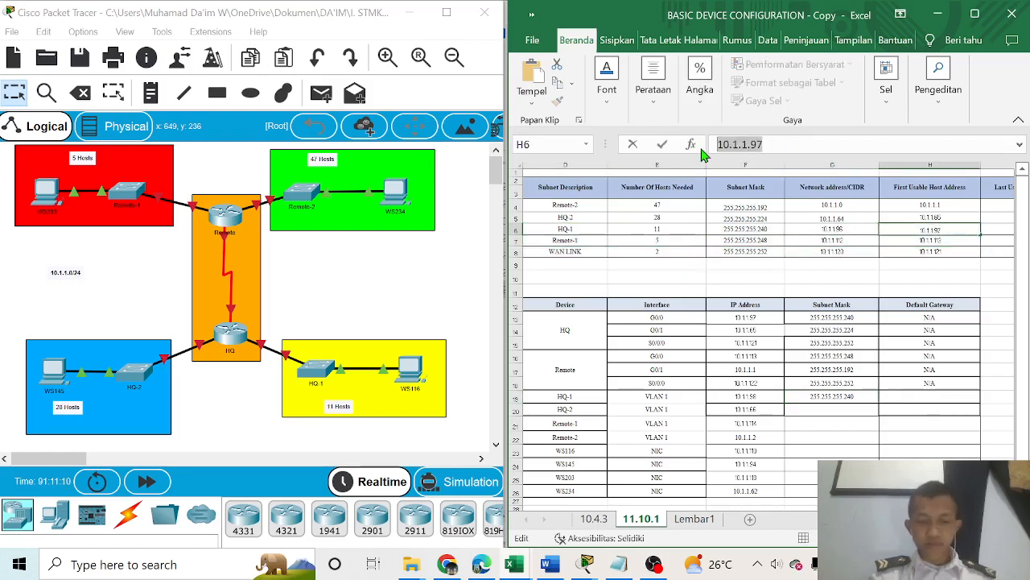
key(ctrl+c)
click(916, 396)
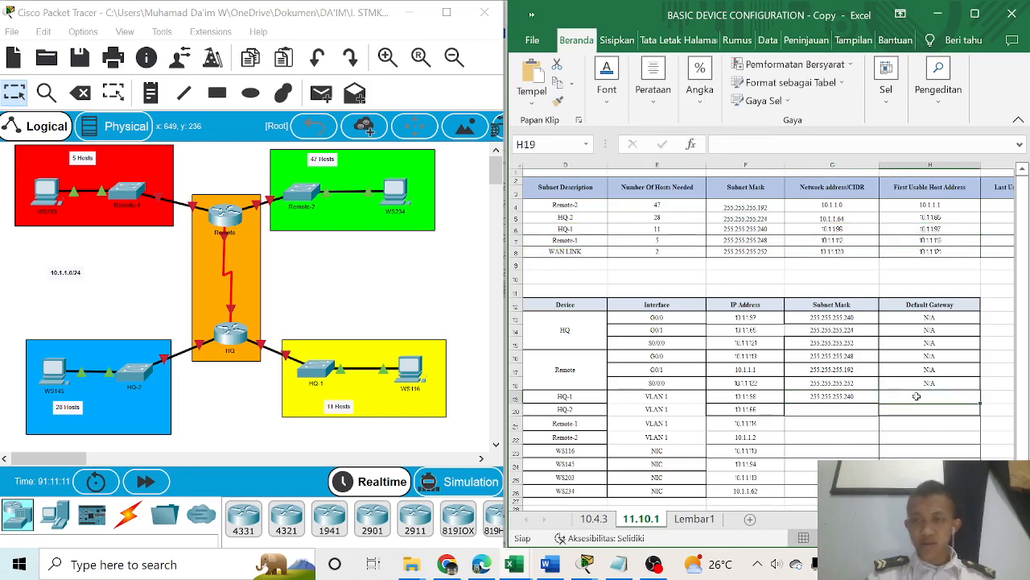
key(ctrl+v)
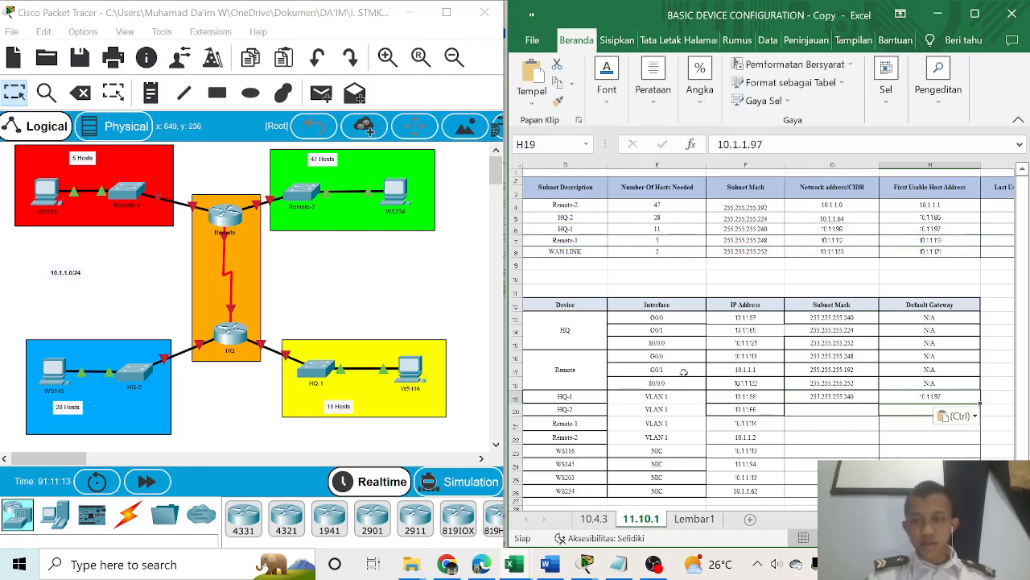
Find the HQ-2 row in the subnet plan and copy its mask, 255.255.255.224, into G20 for the HQ-2 switch
click(580, 410)
click(565, 217)
drag(565, 217, 934, 218)
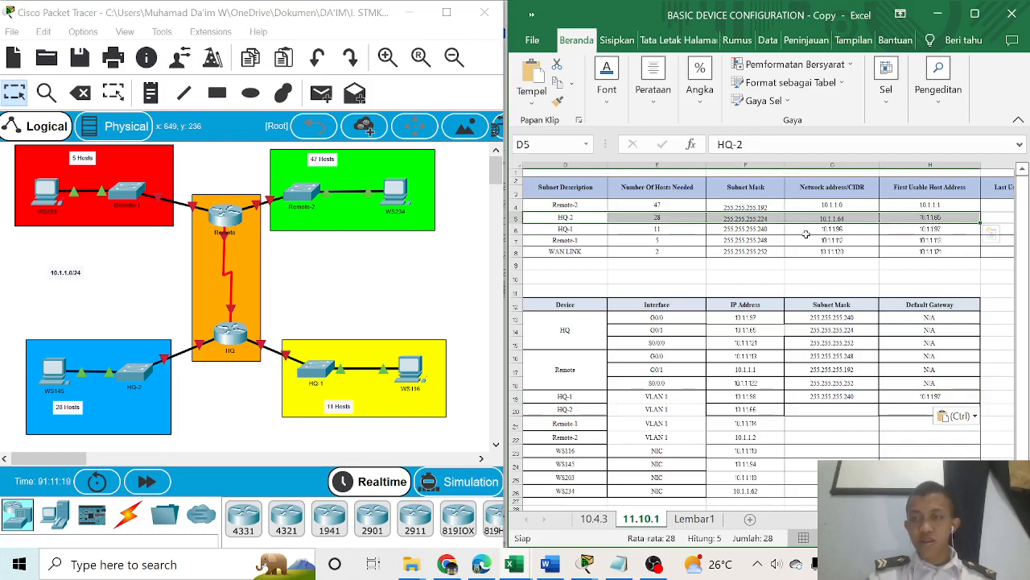
click(765, 219)
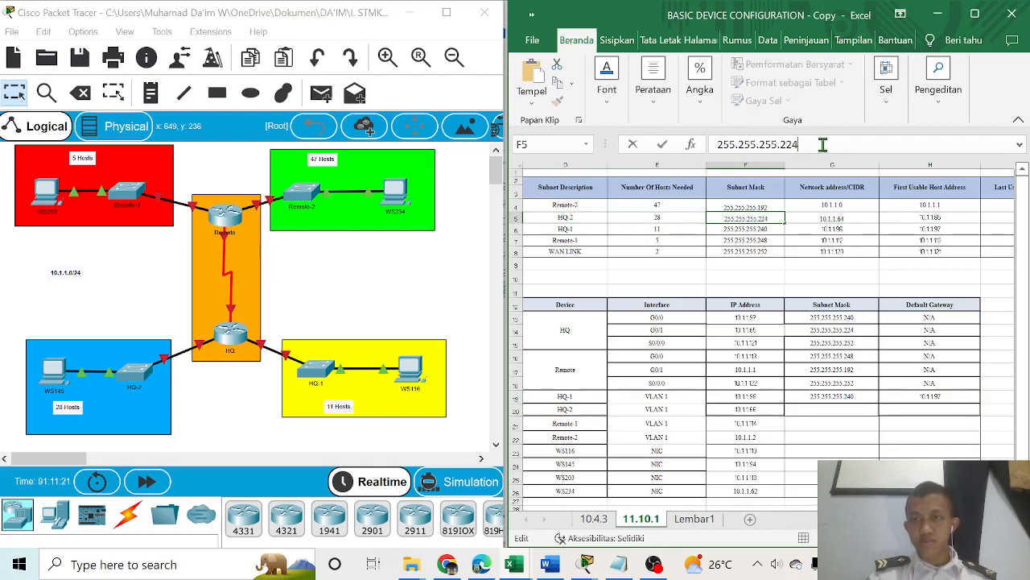
drag(805, 144, 680, 152)
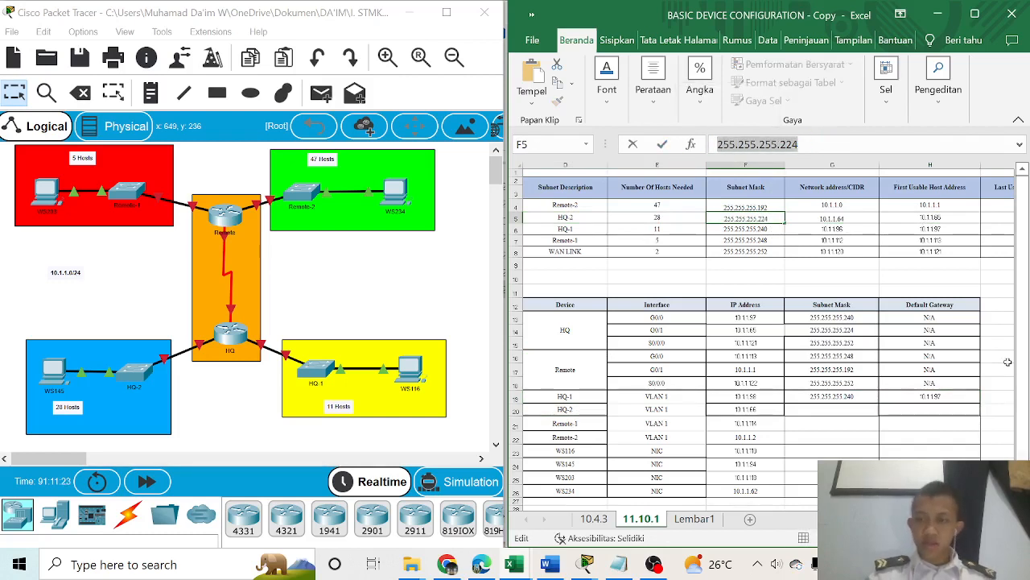
click(853, 410)
key(ctrl+v)
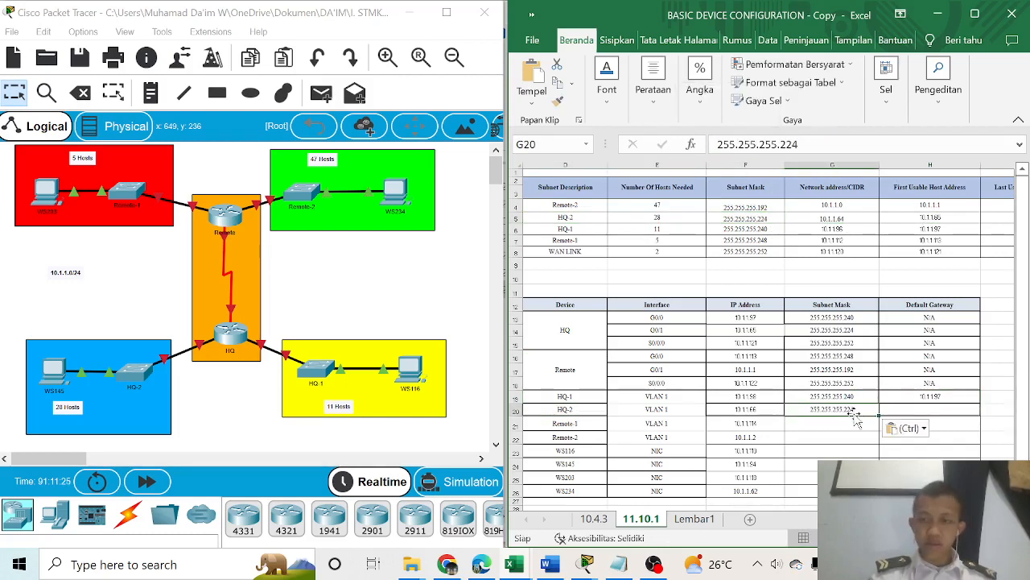
Copy the HQ-2 subnet's first usable host address, 10.1.1.65, into H20 as the HQ-2 switch's default gateway
click(930, 217)
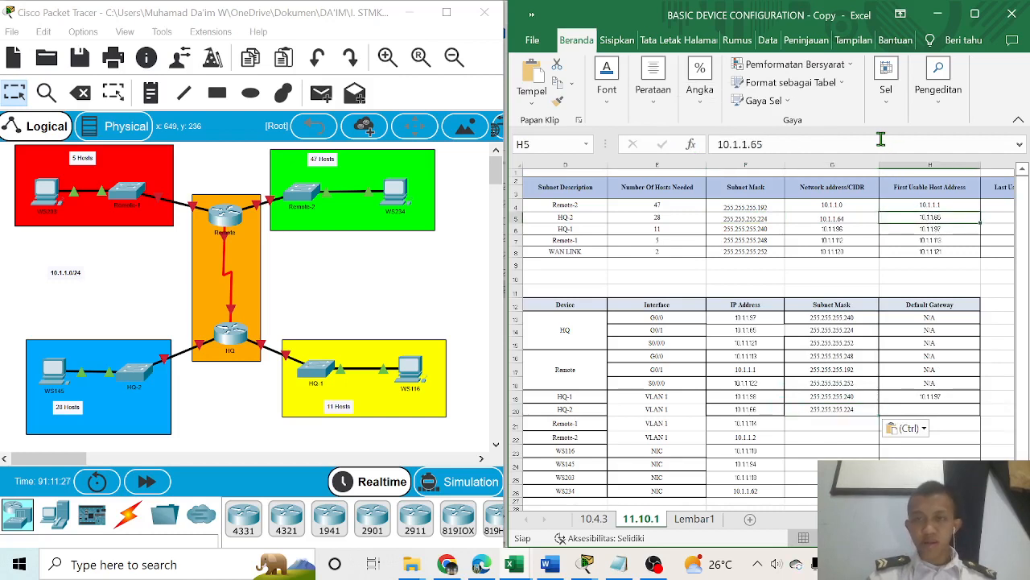
drag(866, 145, 689, 136)
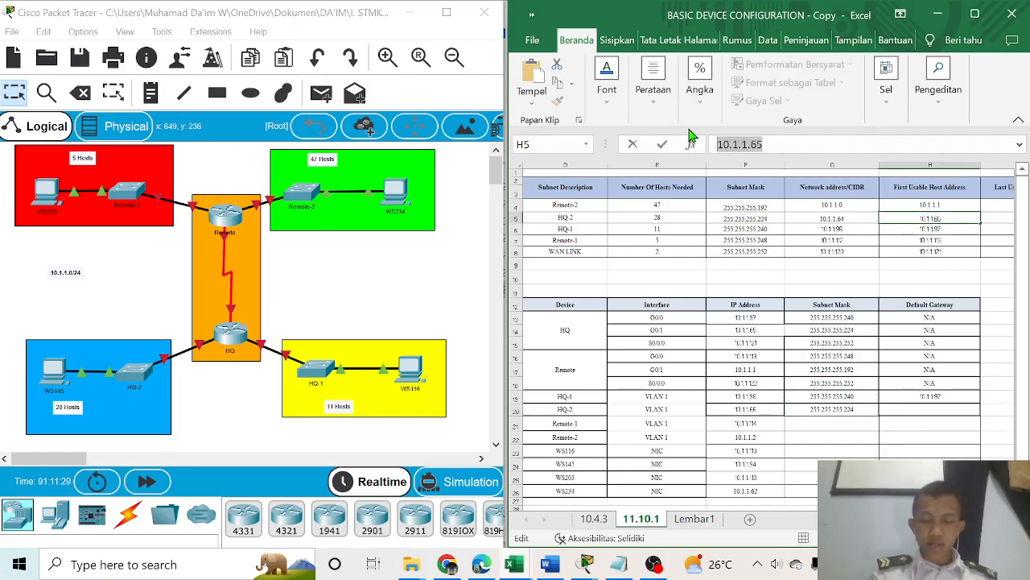
click(932, 410)
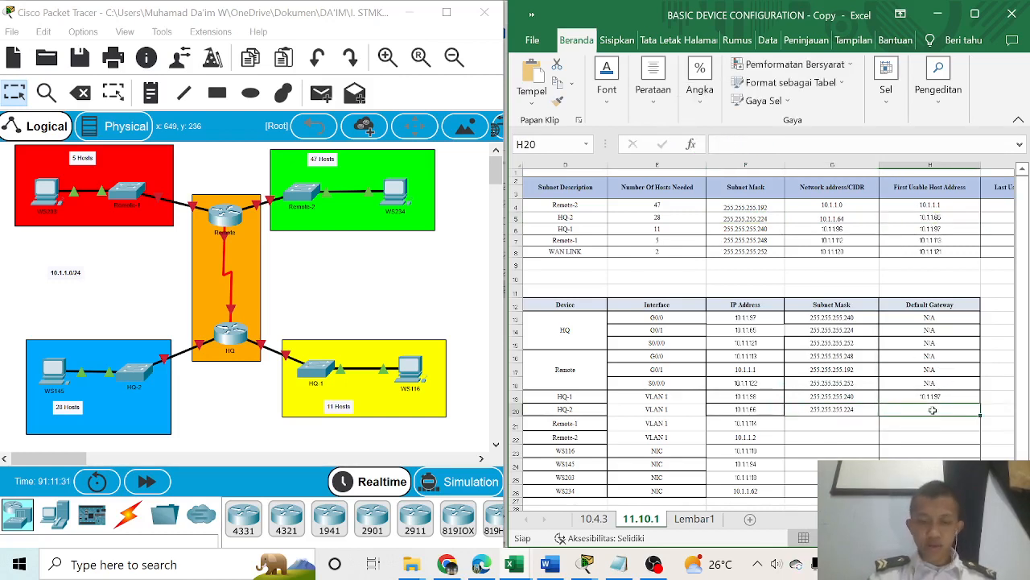
key(ctrl+v)
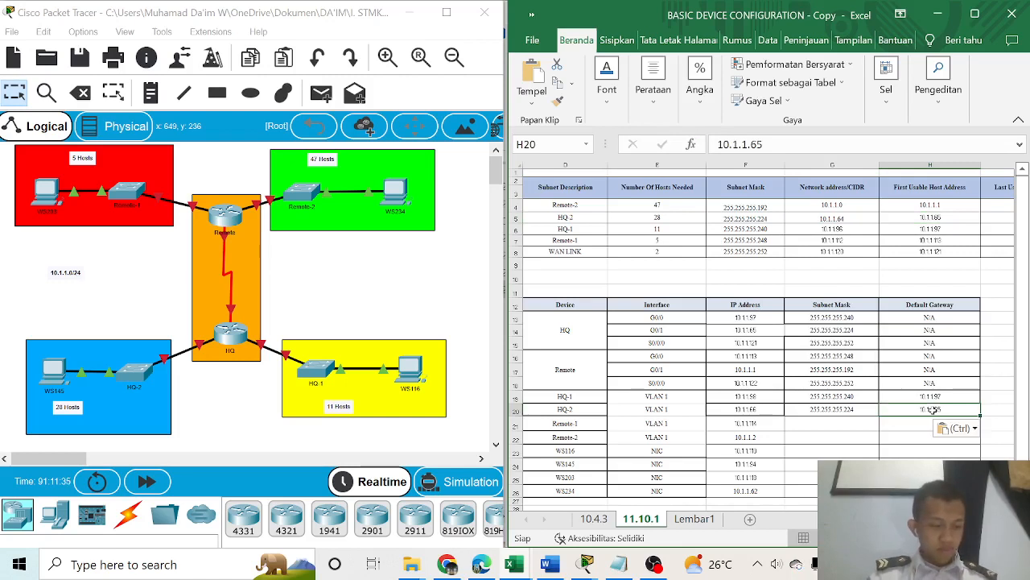
Find the Remote-1 row in the subnet plan and copy its mask, 255.255.255.248, into G21 for the Remote-1 switch
click(597, 424)
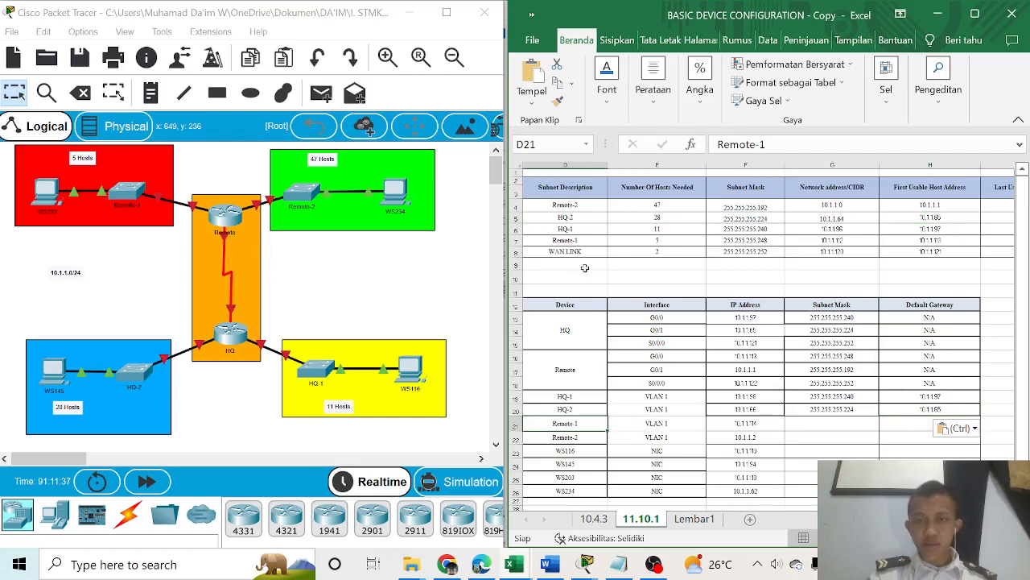
click(571, 242)
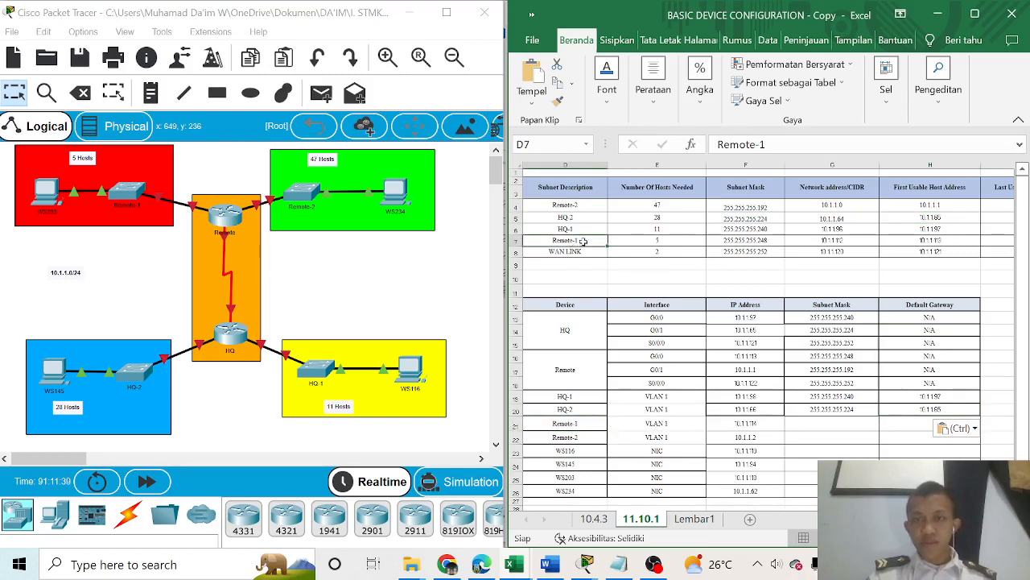
click(765, 242)
drag(800, 145, 692, 149)
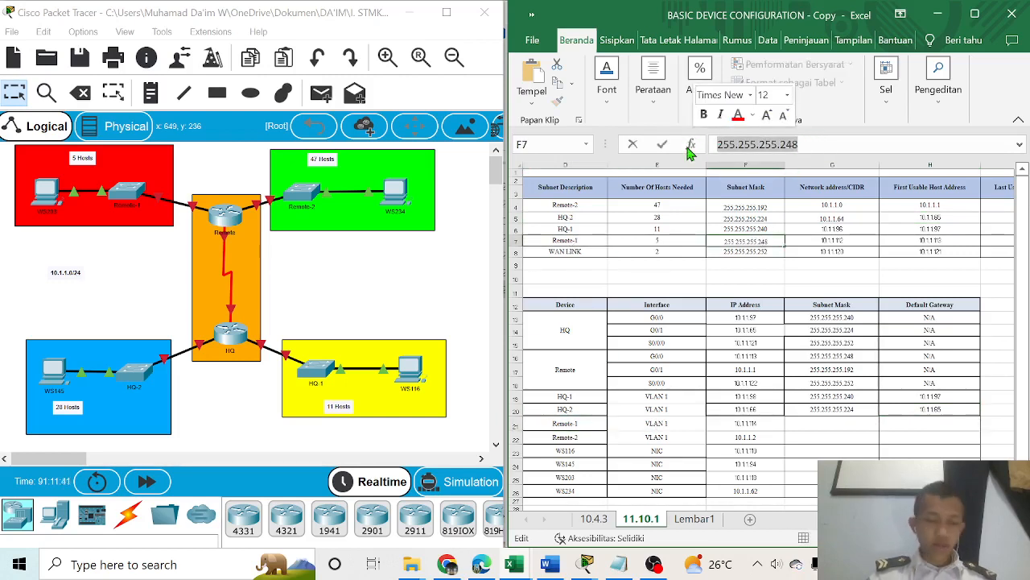
key(ctrl+c)
click(842, 428)
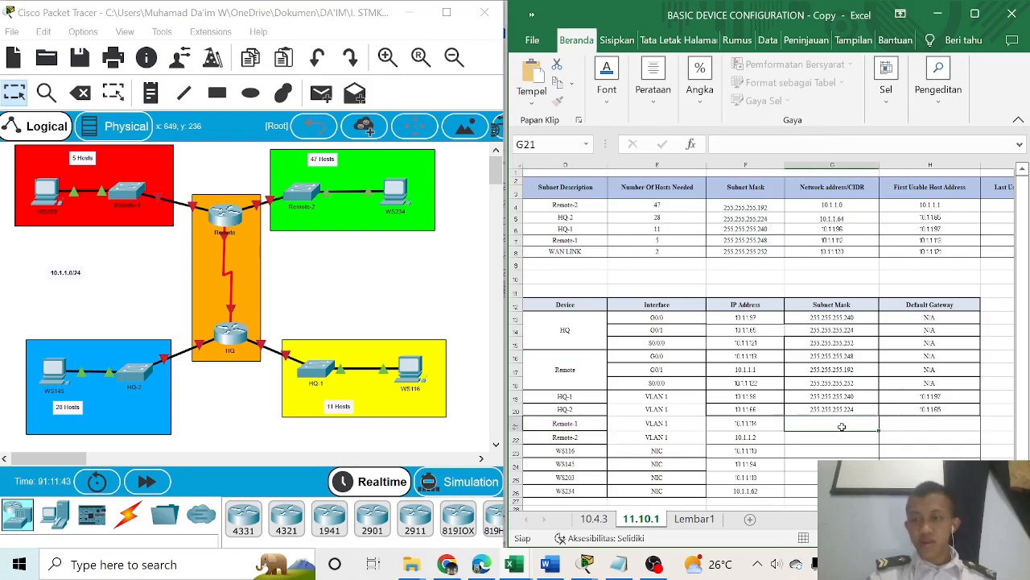
key(ctrl+v)
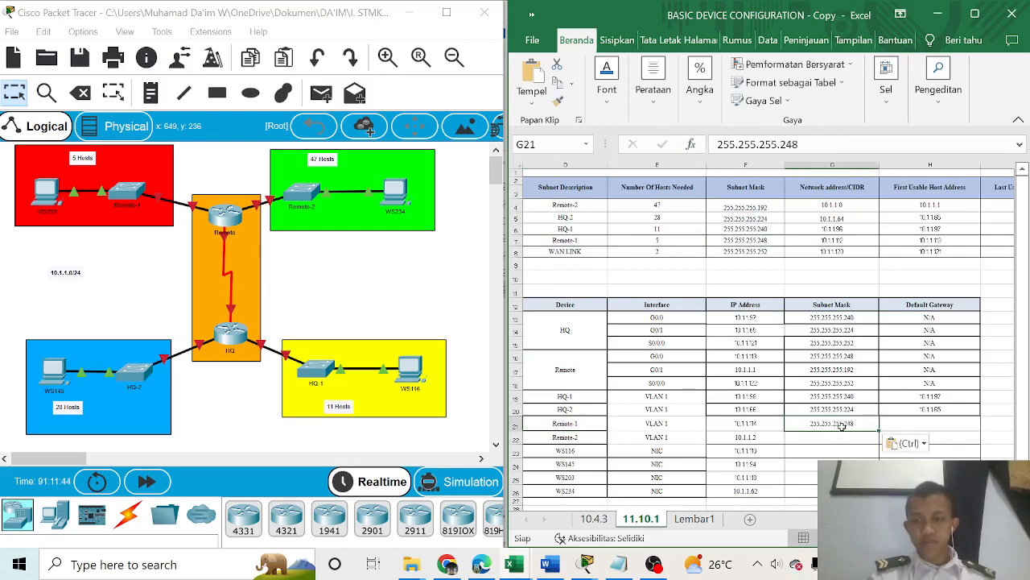
Copy the Remote-1 subnet's first usable host address, 10.1.1.113, into H21 as the Remote-1 switch's default gateway
click(939, 240)
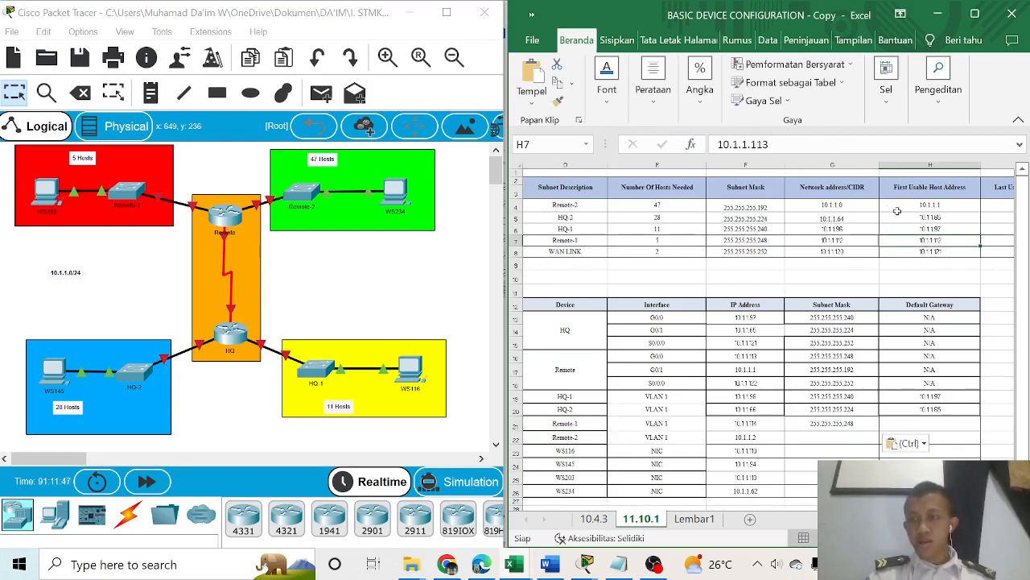
drag(819, 145, 673, 143)
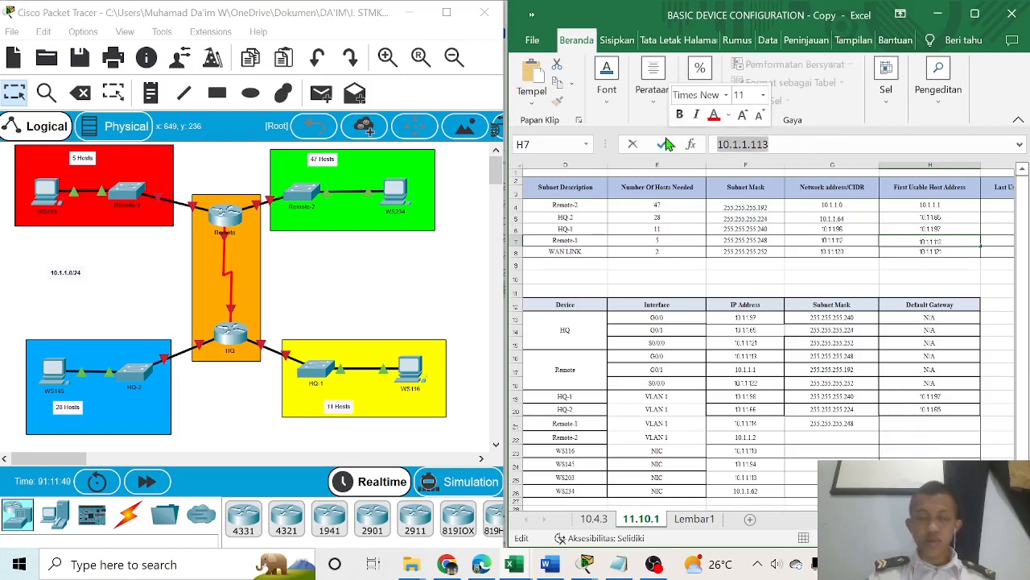
key(ctrl+c)
click(951, 422)
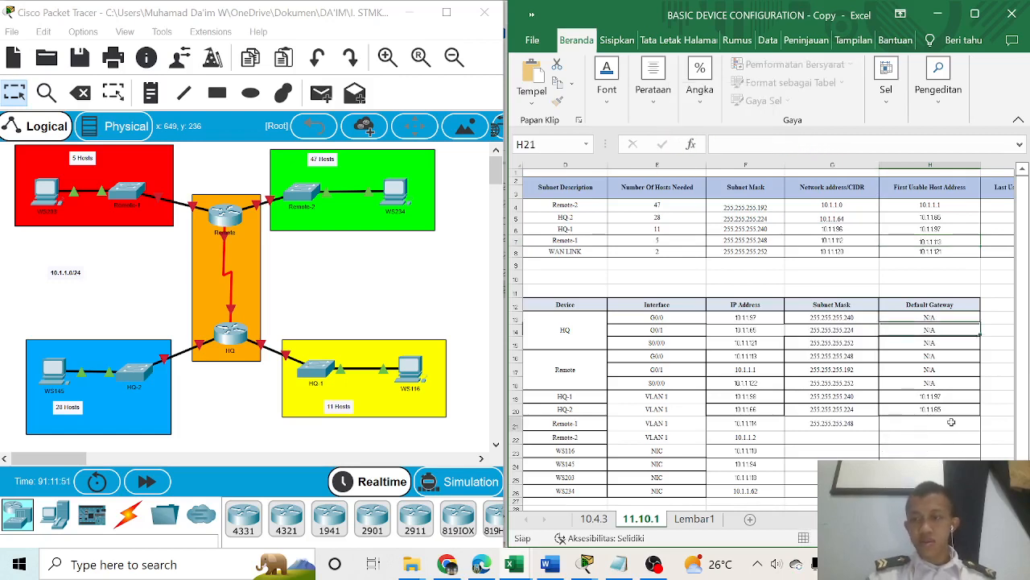
key(ctrl+v)
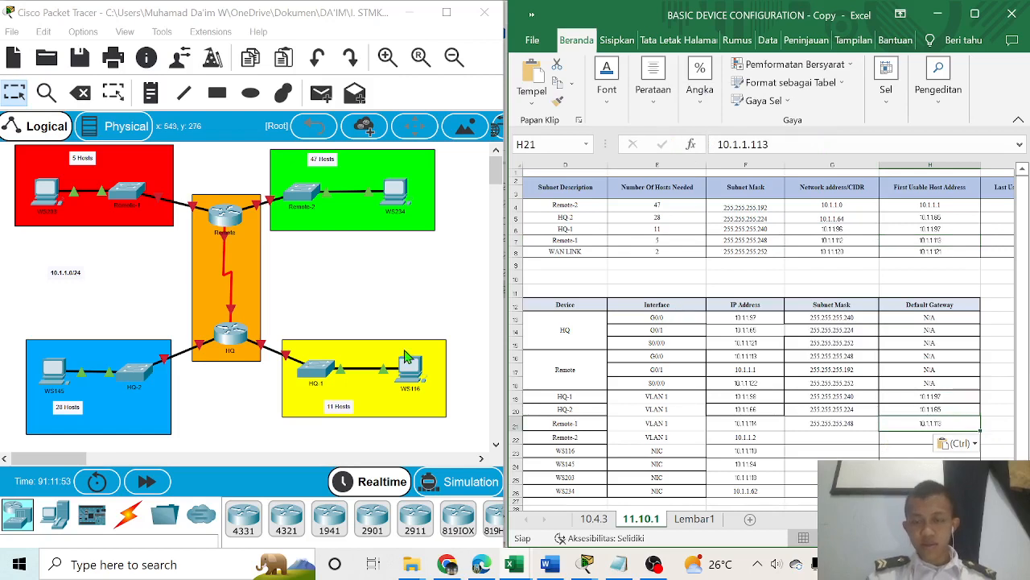
Find the Remote-2 row in the subnet plan and copy its mask, 255.255.255.192, into G22 for the Remote-2 switch
click(578, 203)
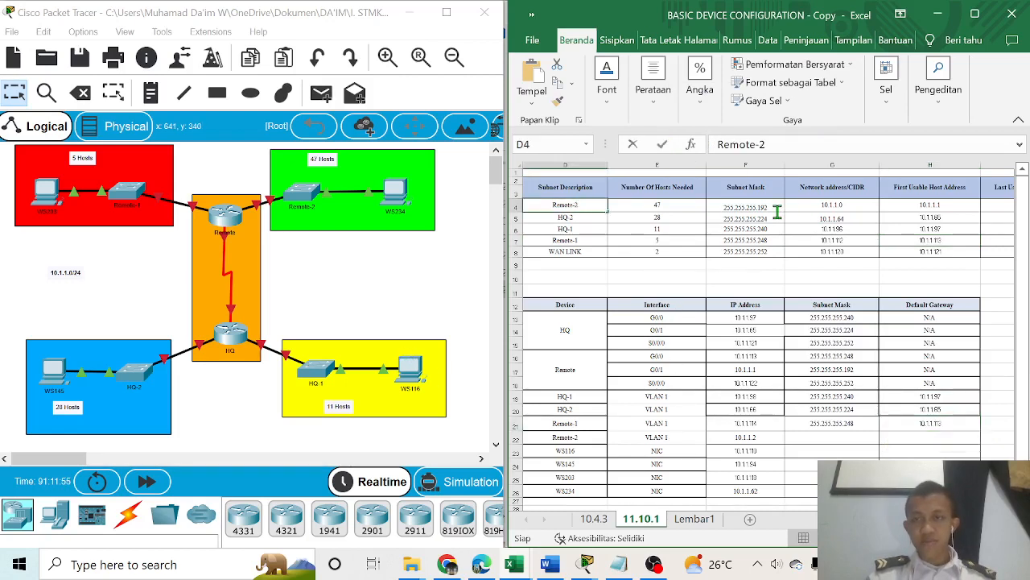
click(649, 289)
click(760, 206)
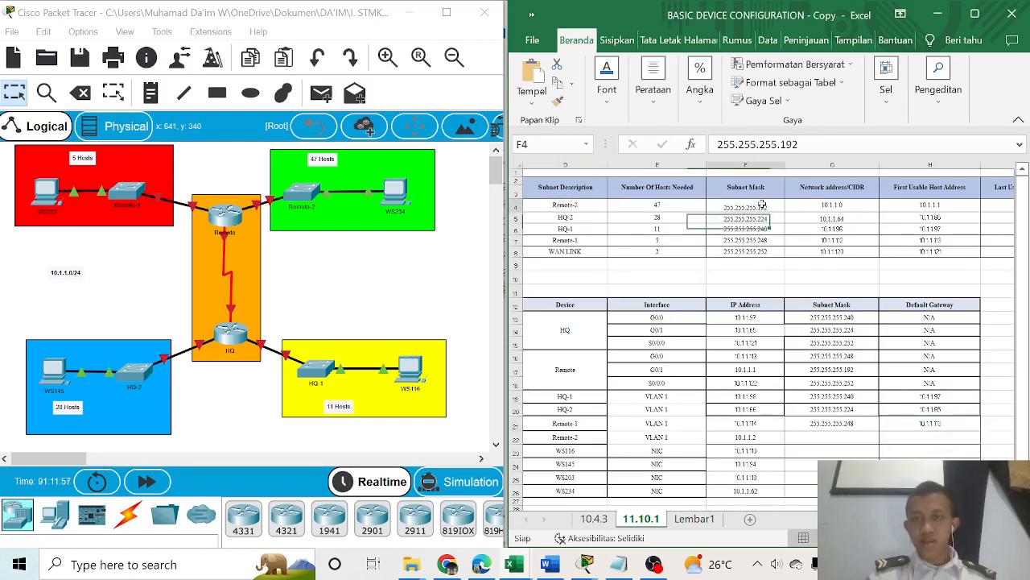
click(816, 145)
drag(815, 145, 715, 146)
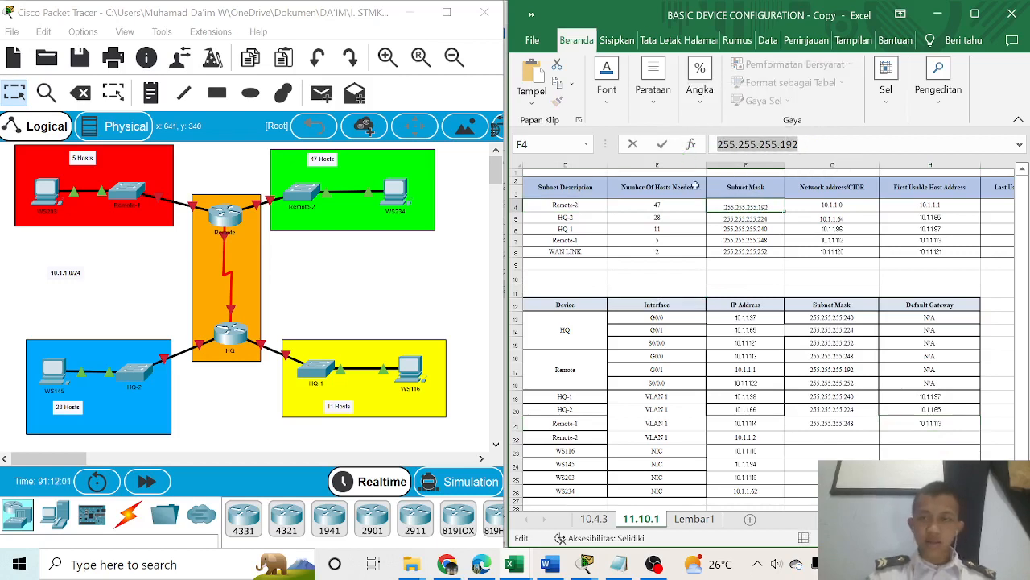
click(838, 439)
key(ctrl+v)
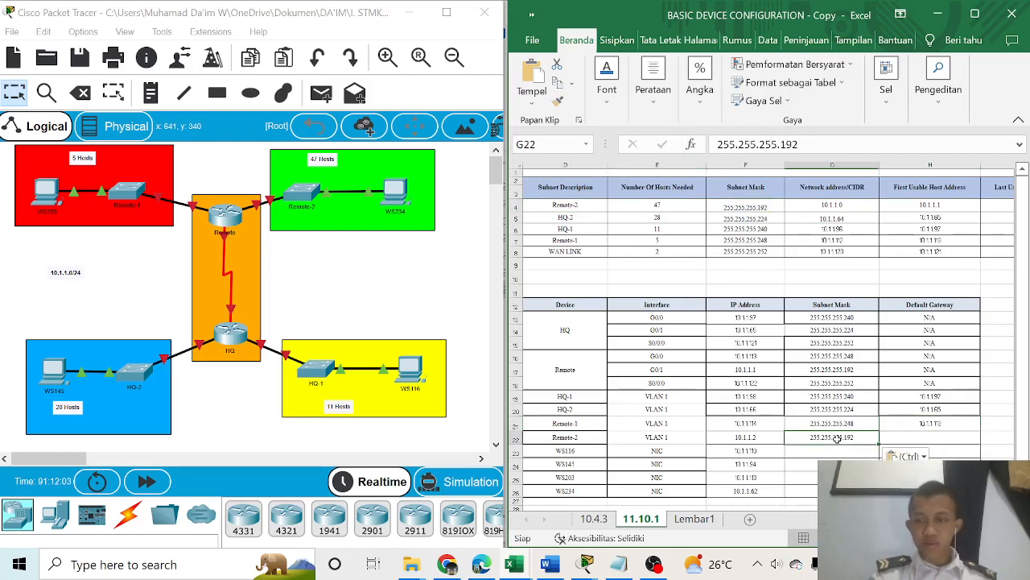
Copy the Remote-2 subnet's first usable host address, 10.1.1.1, into H22 as the Remote-2 switch's default gateway
click(948, 205)
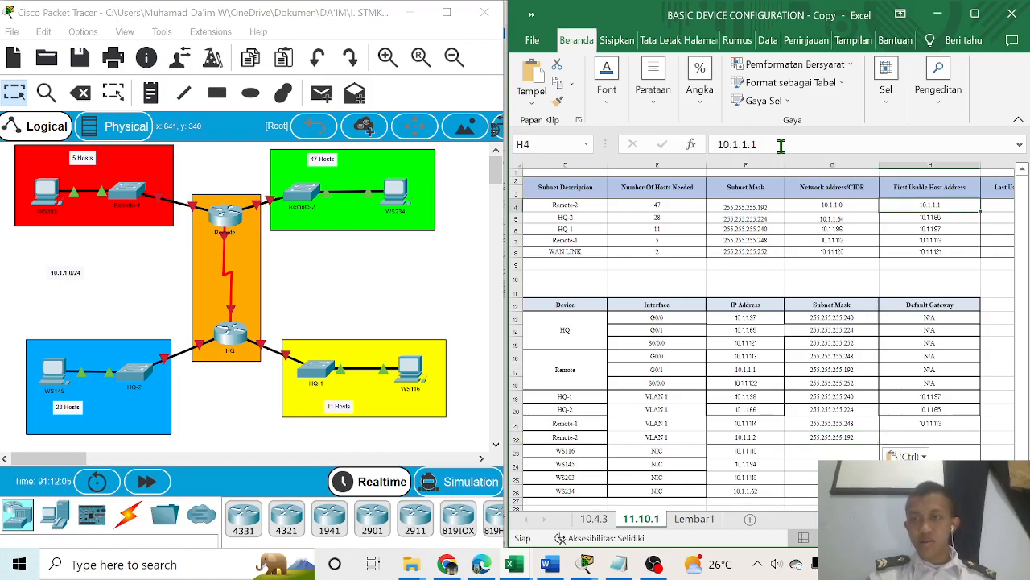
drag(781, 146, 688, 152)
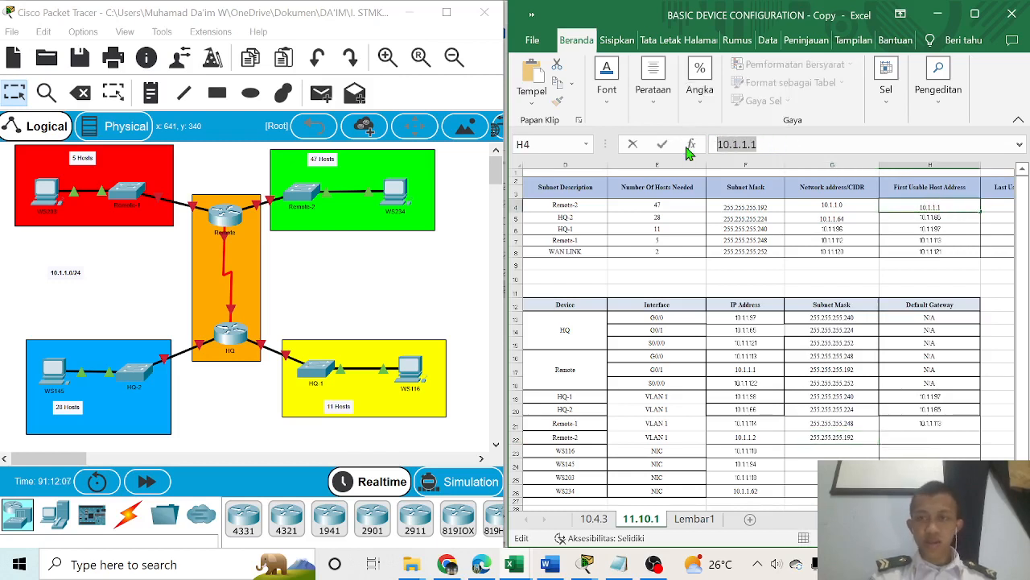
key(ctrl+c)
click(912, 436)
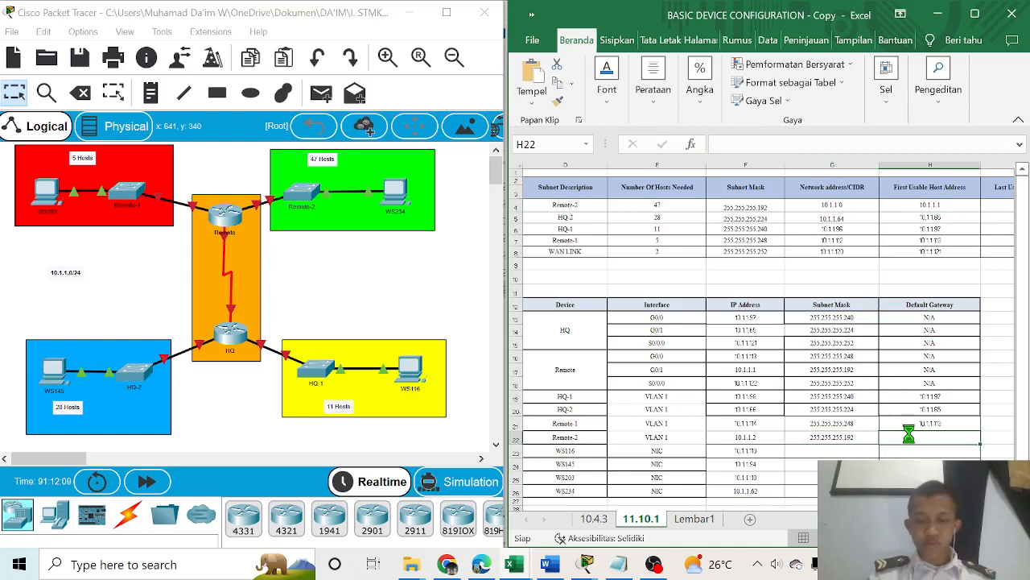
key(ctrl+v)
Locate WS116 in the topology and copy the HQ-1 subnet's mask, 255.255.255.240, into G23 for that host
scroll(568, 424, down, 1)
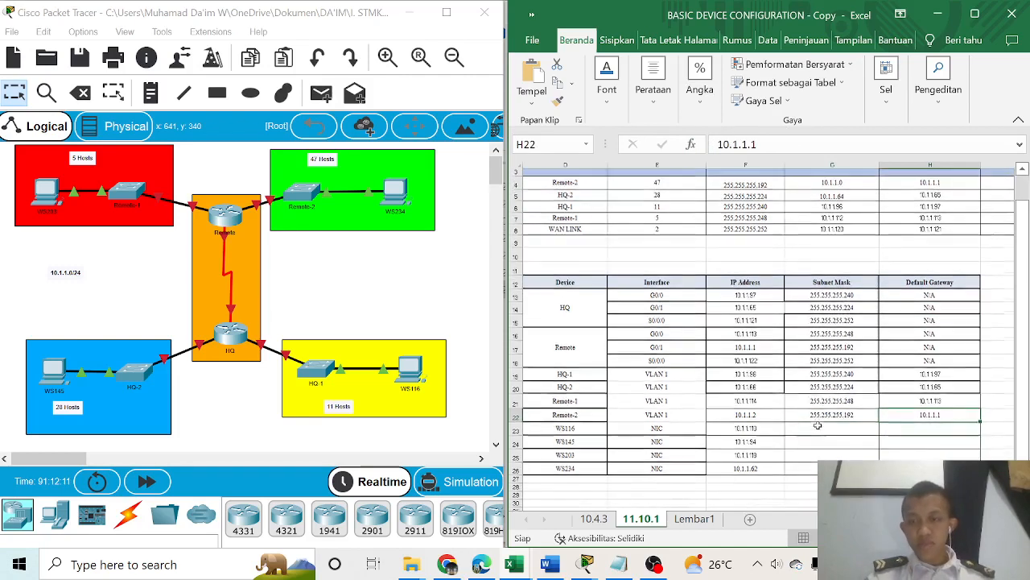
scroll(799, 418, up, 1)
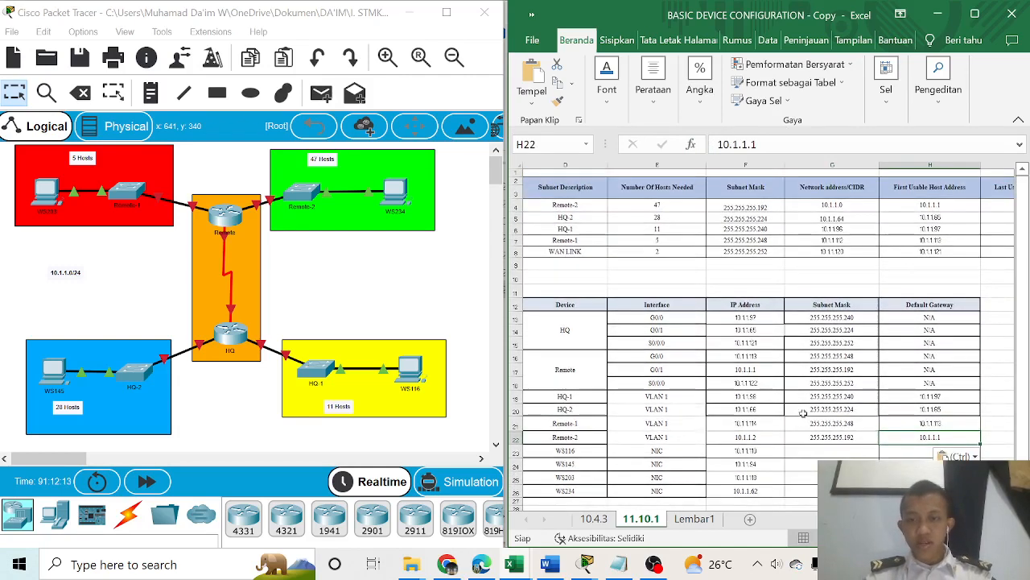
click(417, 391)
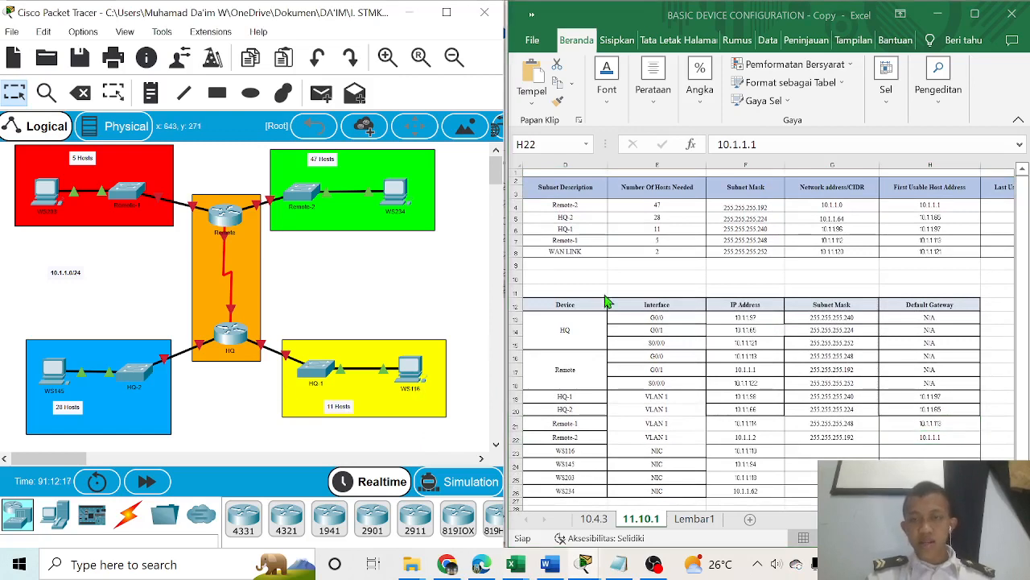
click(746, 233)
click(746, 231)
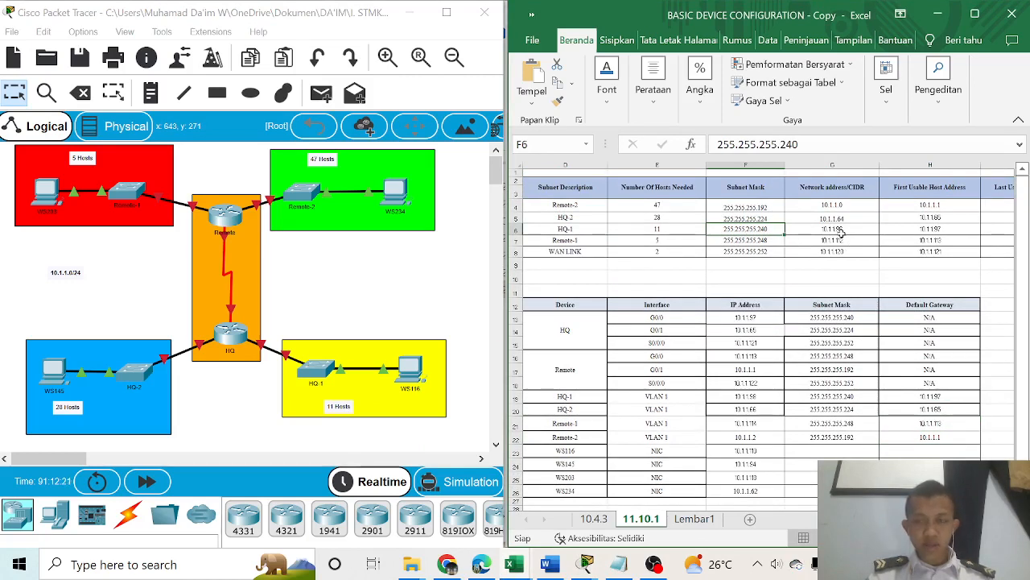
double_click(743, 144)
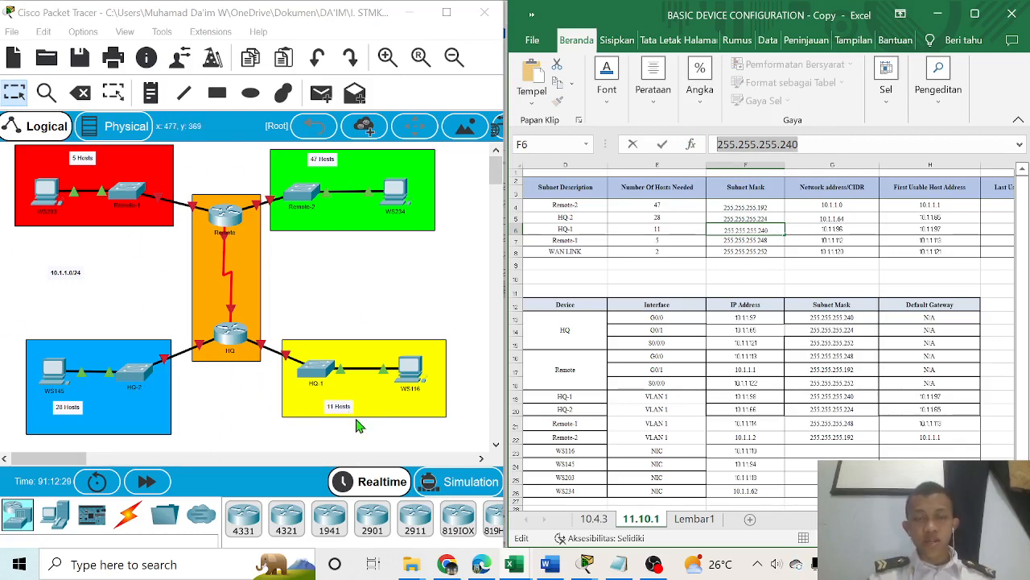
click(814, 452)
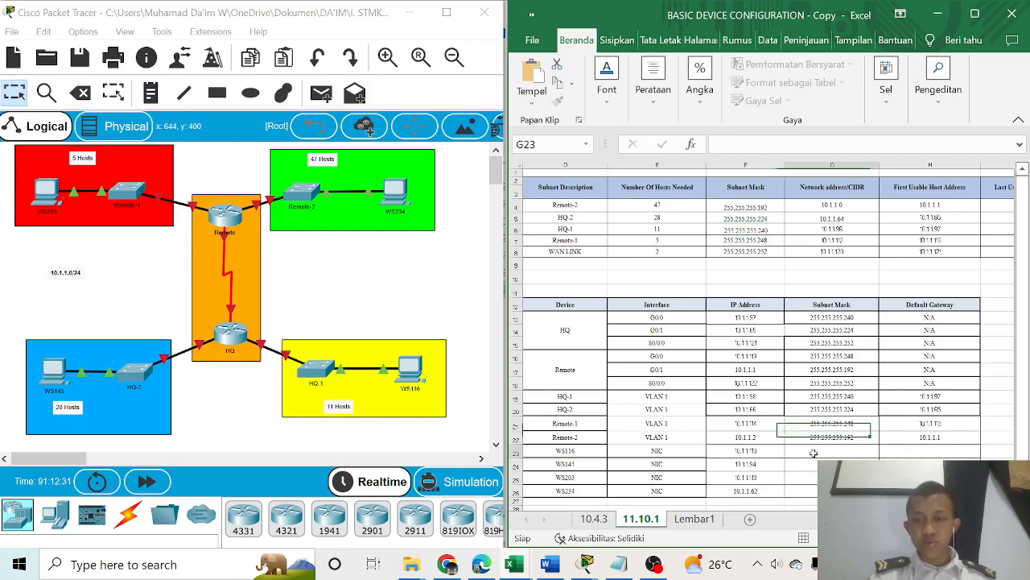
key(ctrl+v)
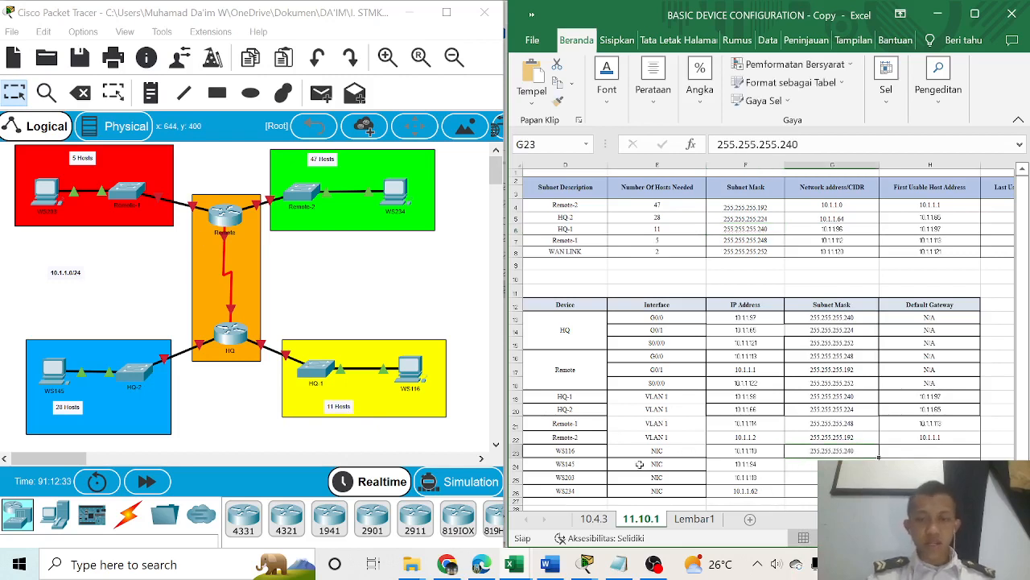
Copy the HQ-1 subnet's first usable host address, 10.1.1.97, into H23 as WS116's default gateway
click(583, 452)
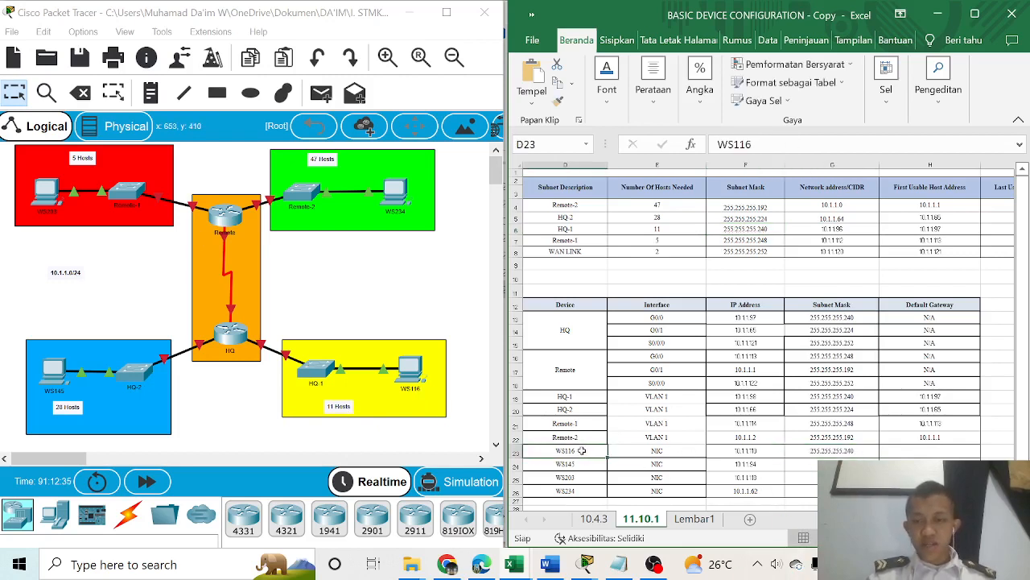
key(F2)
click(795, 481)
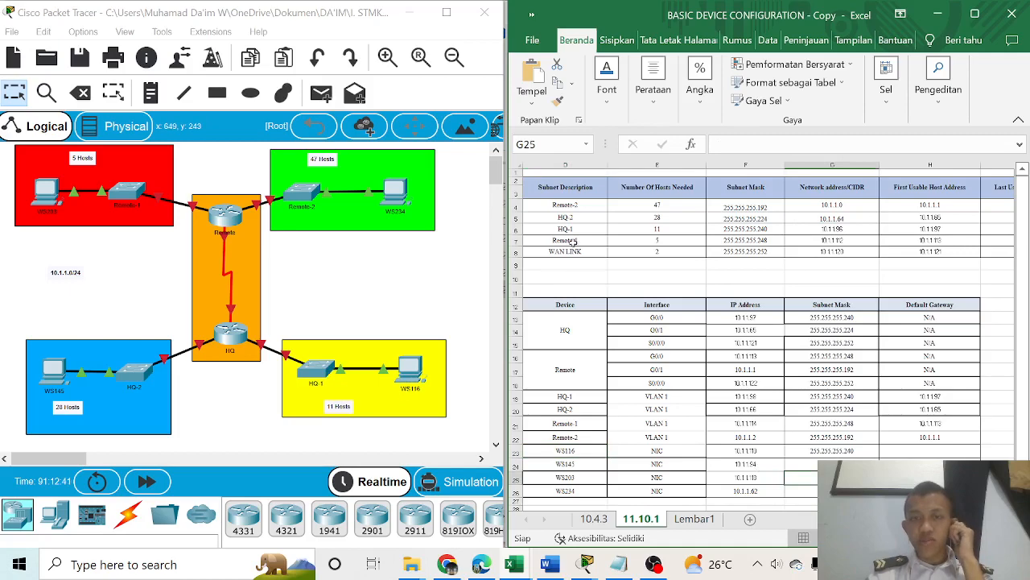
scroll(853, 338, down, 1)
click(910, 421)
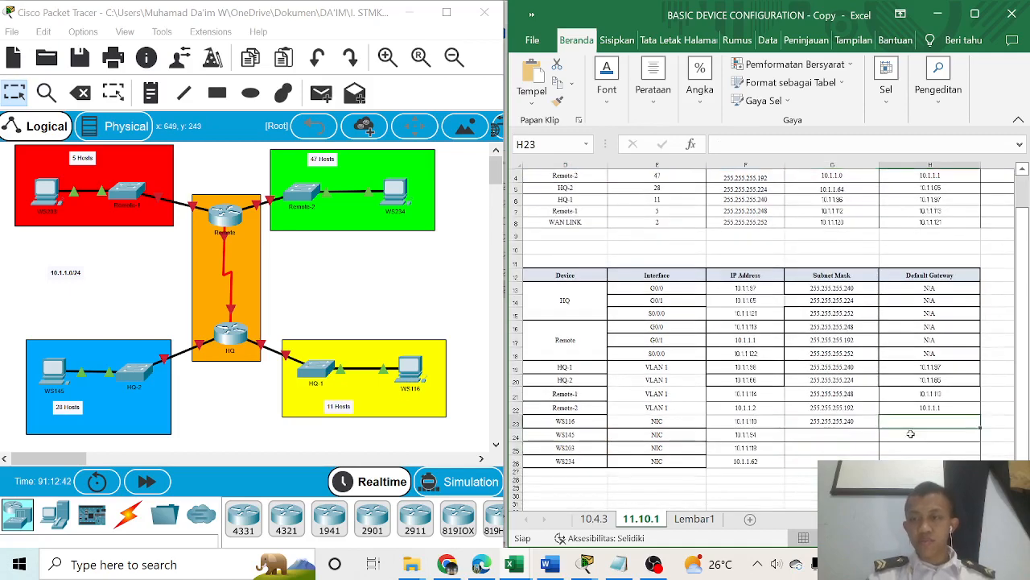
scroll(910, 435, up, 1)
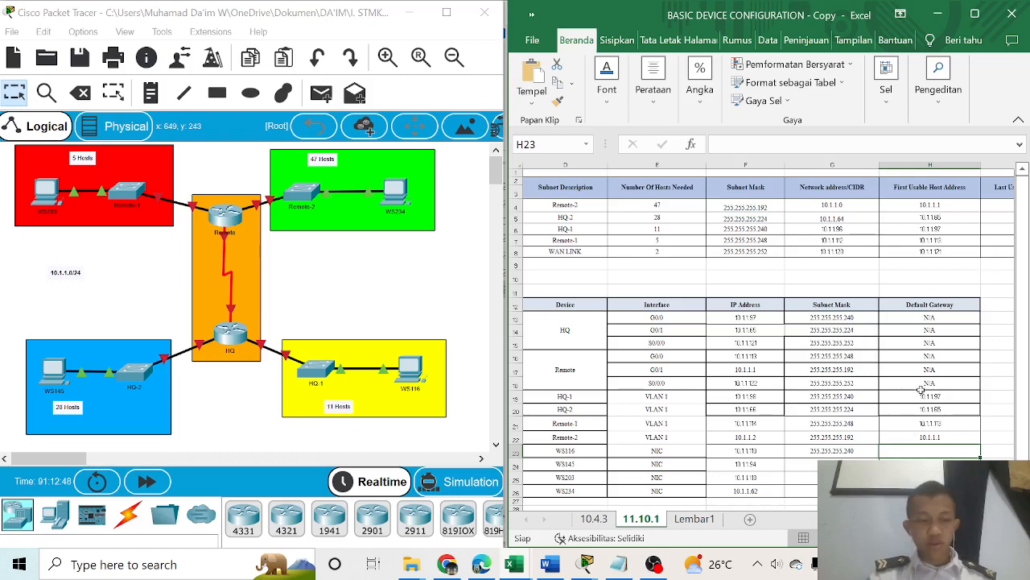
click(950, 232)
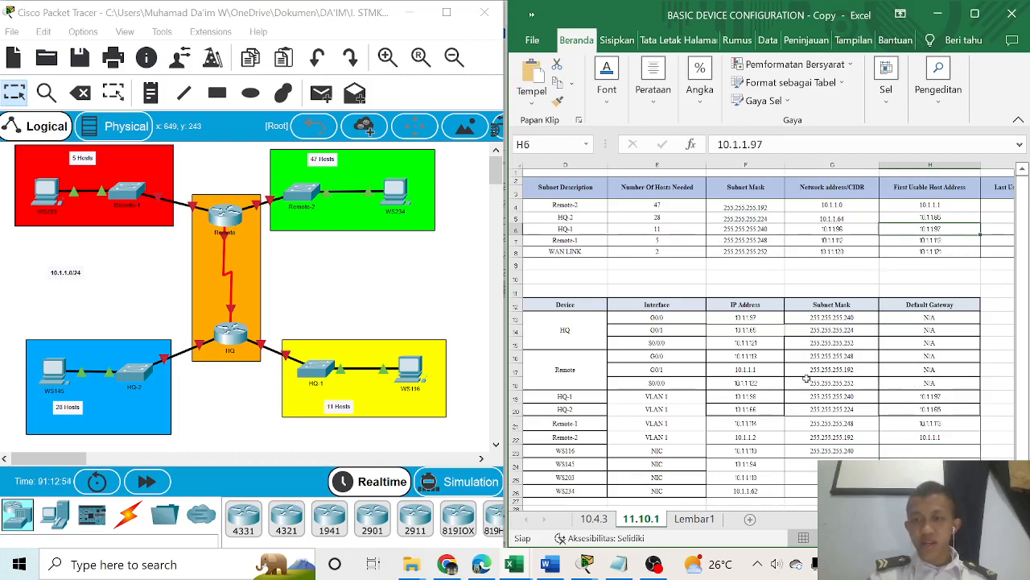
drag(565, 423, 565, 466)
click(901, 478)
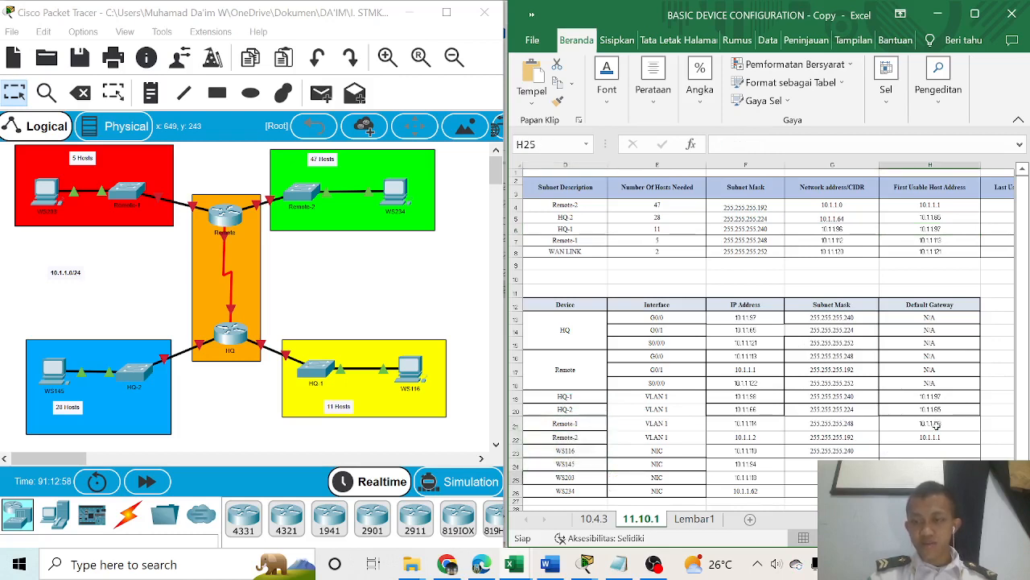
click(924, 229)
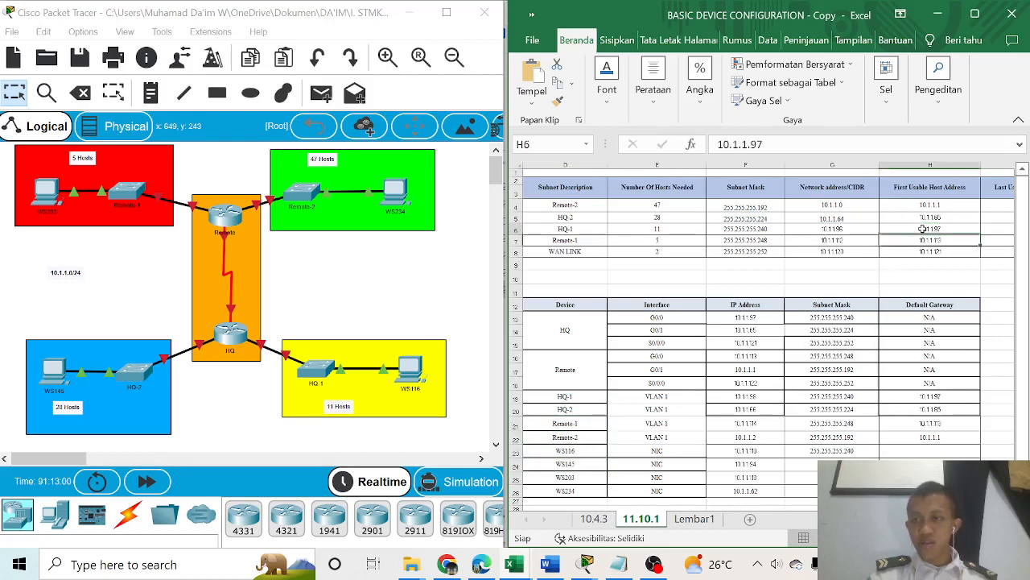
click(809, 144)
drag(809, 144, 694, 153)
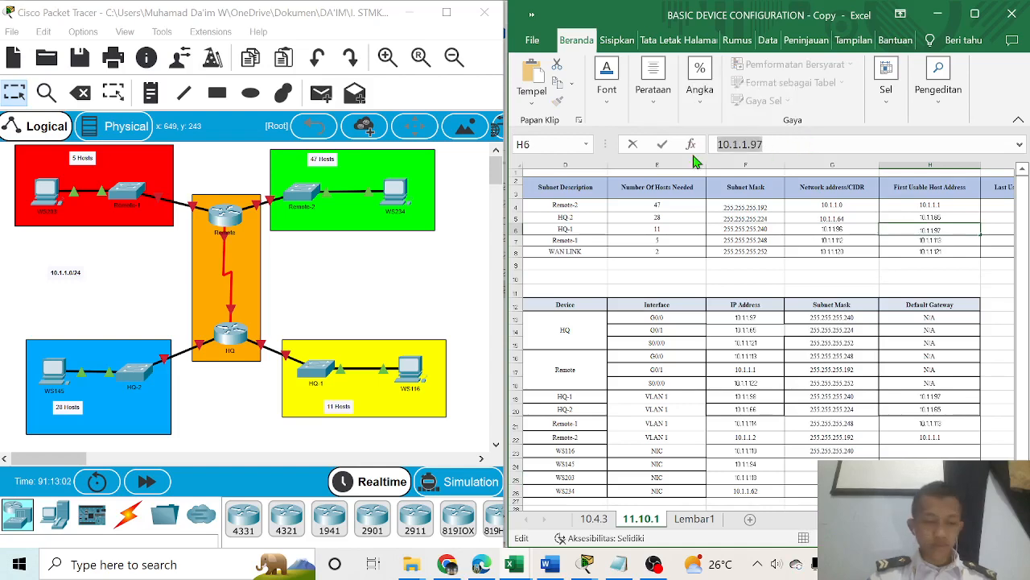
click(929, 450)
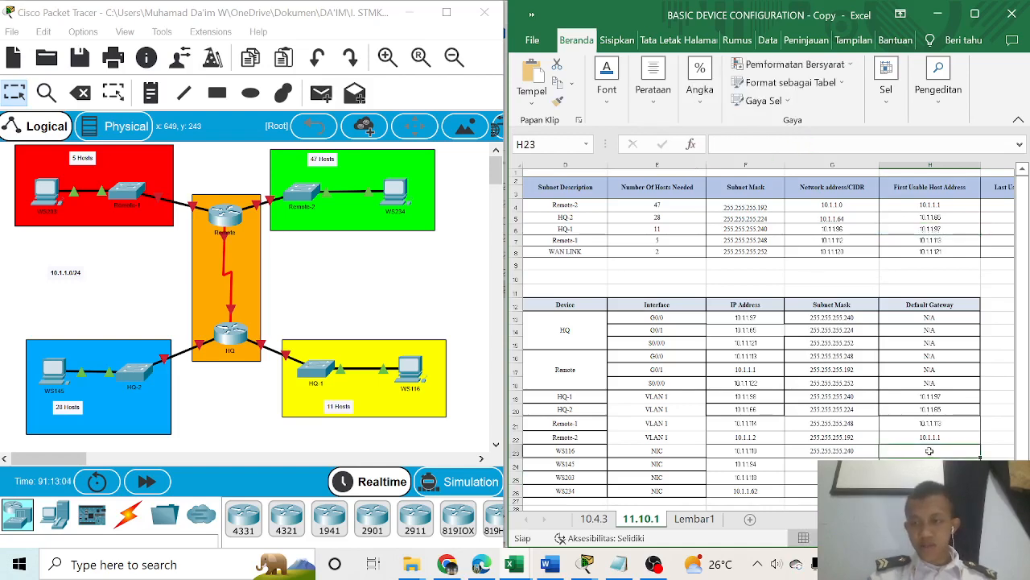
key(ctrl+v)
Find the HQ-2 row in the subnet plan and copy its mask, 255.255.255.224, into G24 for WS145
scroll(797, 439, down, 1)
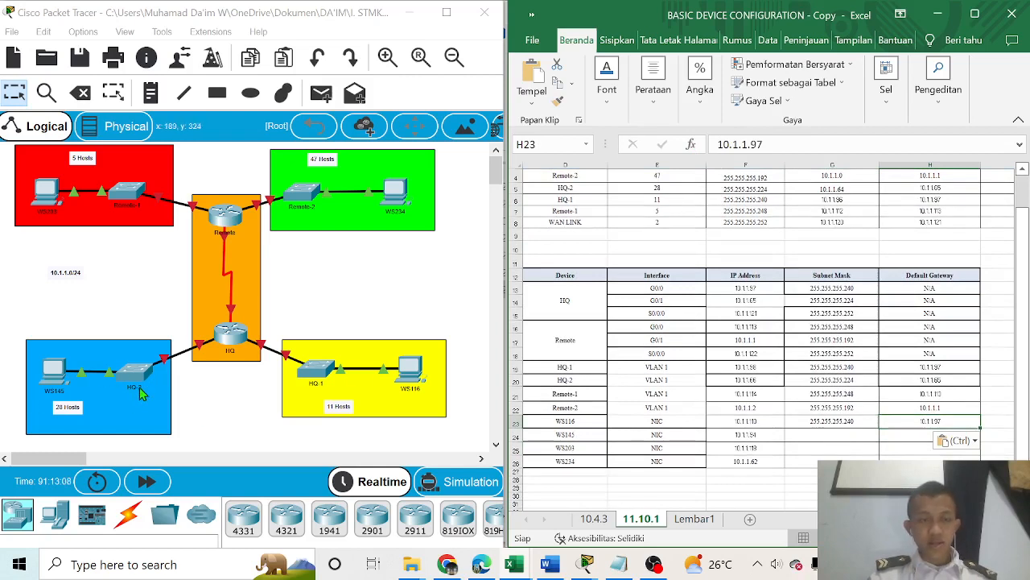
drag(577, 192, 925, 190)
click(763, 189)
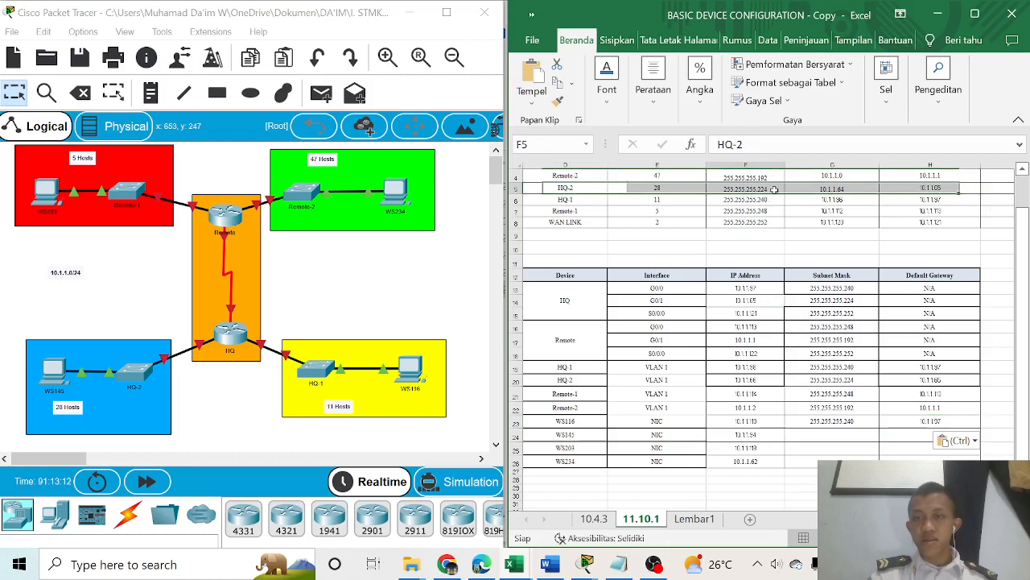
click(827, 144)
drag(827, 143, 708, 147)
key(ctrl+c)
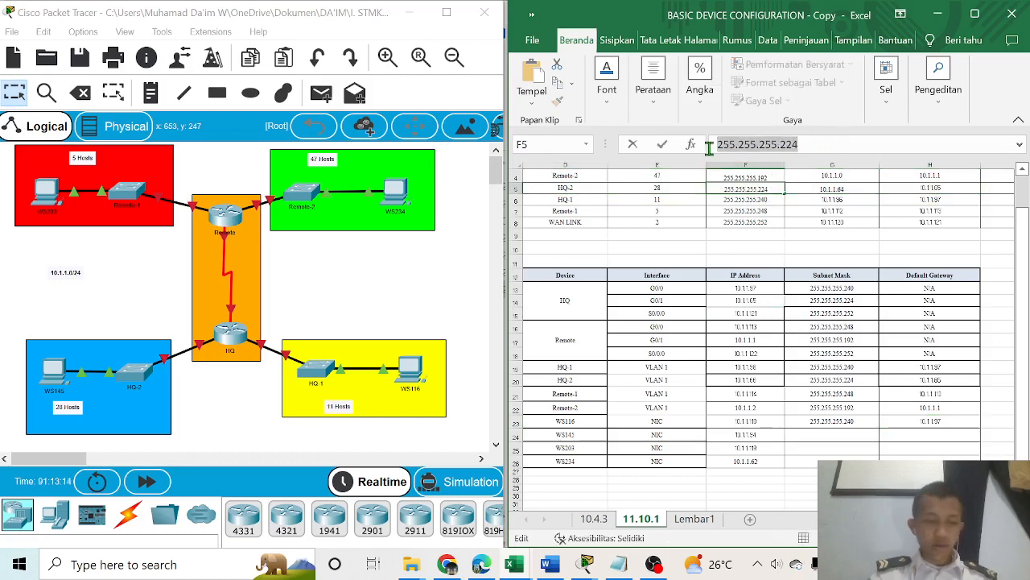
click(827, 441)
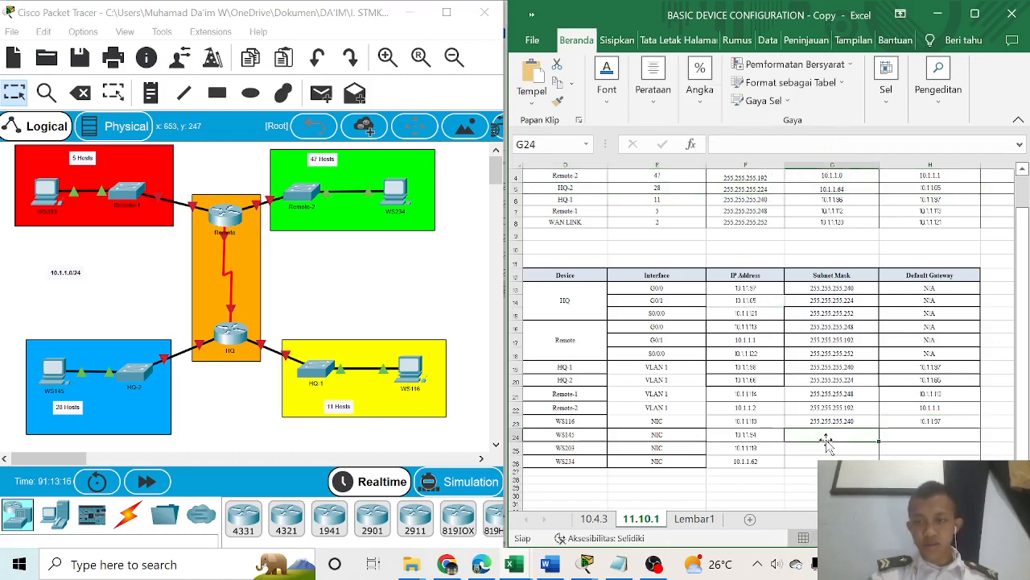
key(ctrl+v)
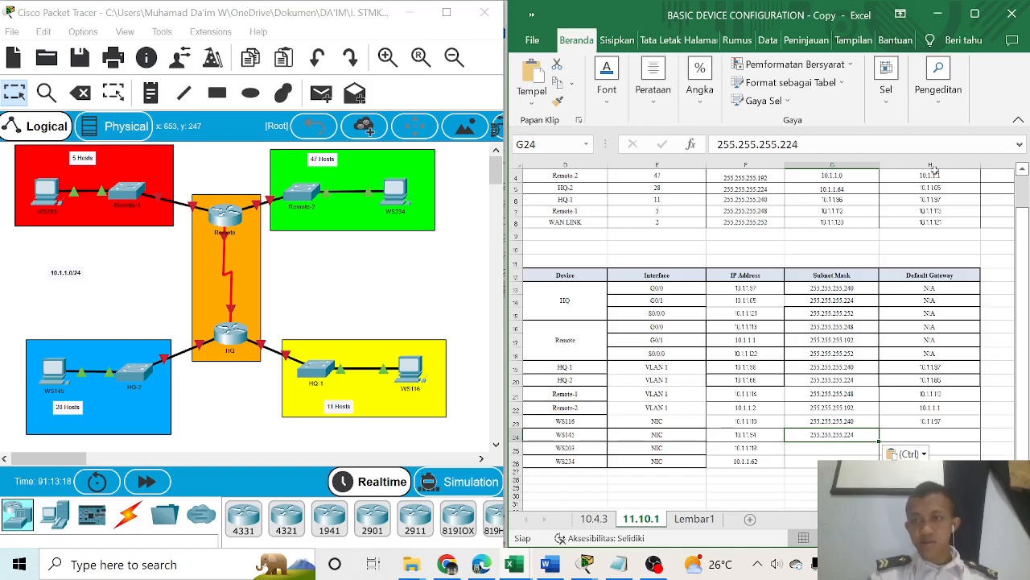
Copy the HQ-2 subnet's first usable host address, 10.1.1.65, into H24 as WS145's default gateway
click(950, 190)
scroll(949, 190, up, 1)
drag(817, 144, 679, 153)
key(ctrl+c)
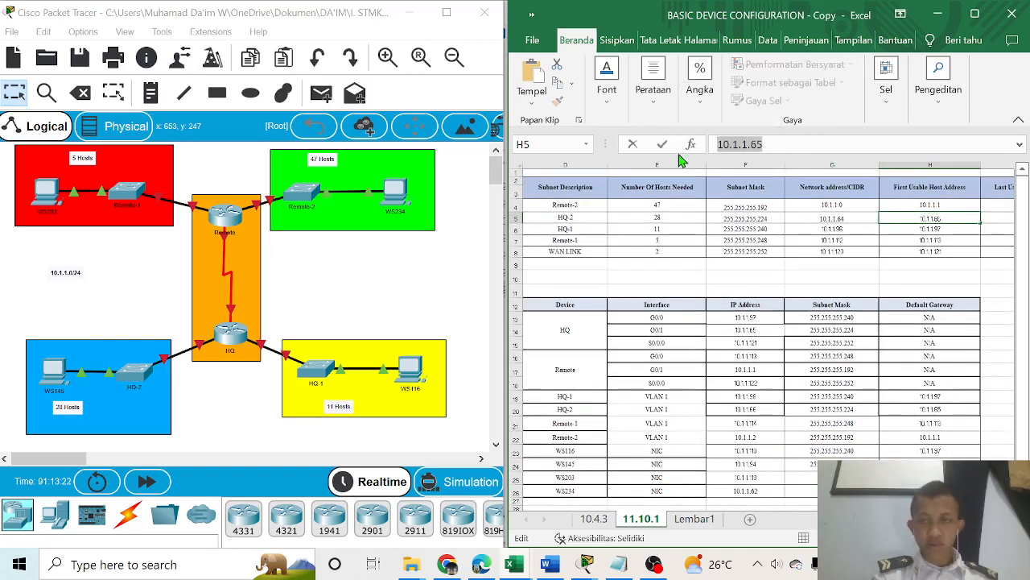
scroll(718, 260, down, 1)
click(925, 435)
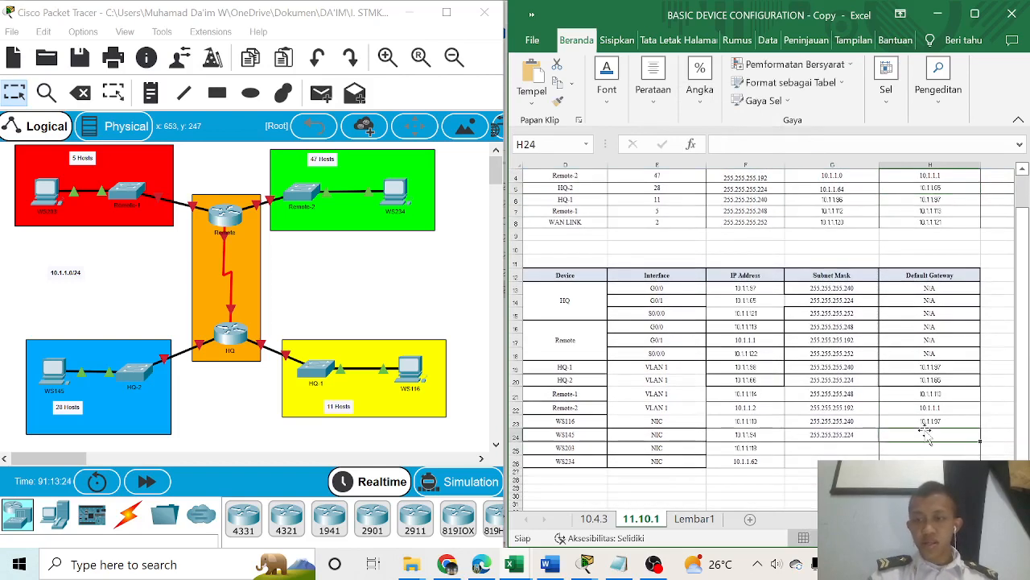
key(ctrl+v)
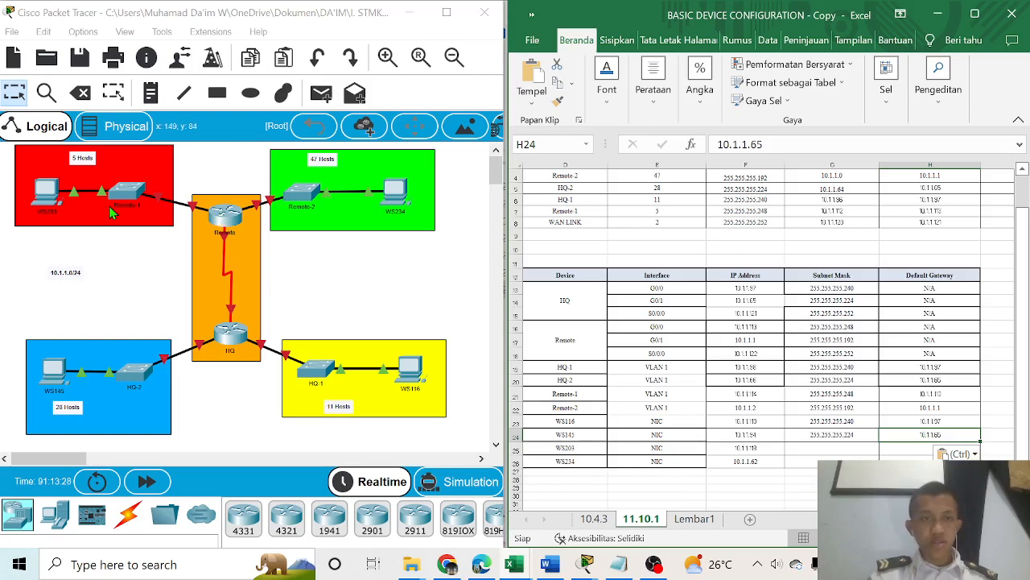
Find the Remote-1 row in the subnet plan and copy its mask, 255.255.255.248, into G25 for WS203
scroll(575, 336, up, 1)
click(583, 239)
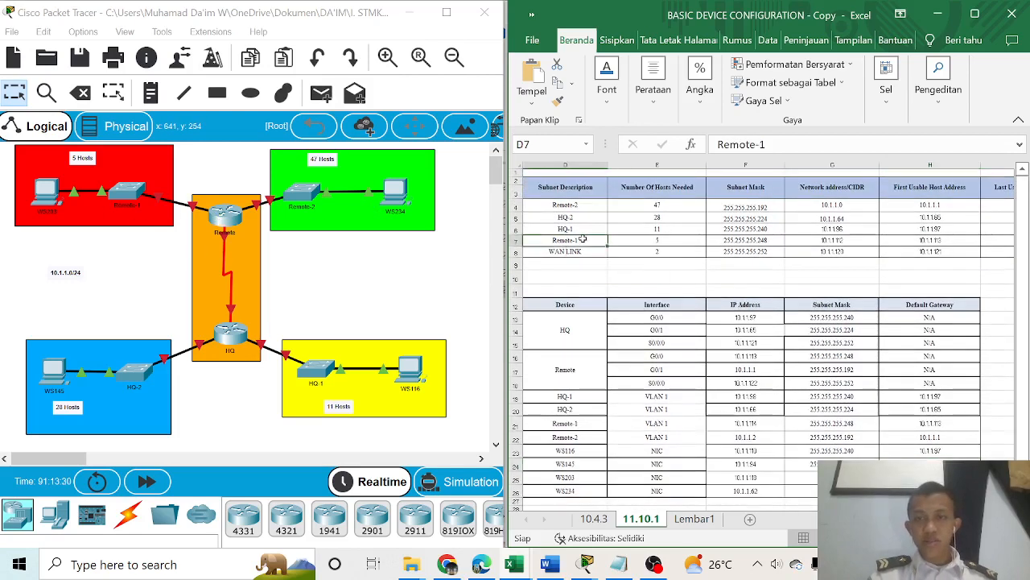
drag(625, 239, 921, 249)
click(771, 242)
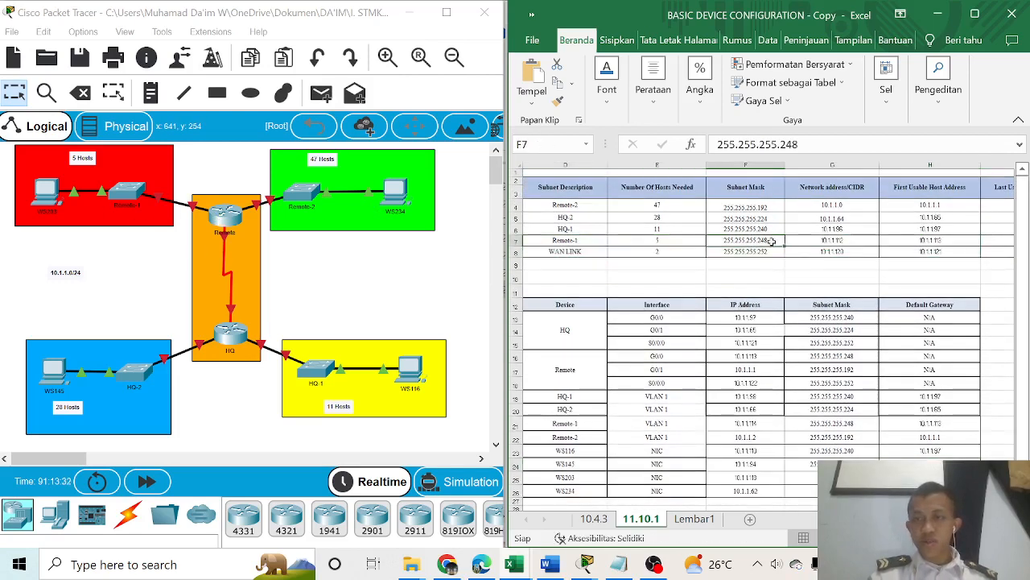
drag(805, 145, 697, 145)
key(ctrl+c)
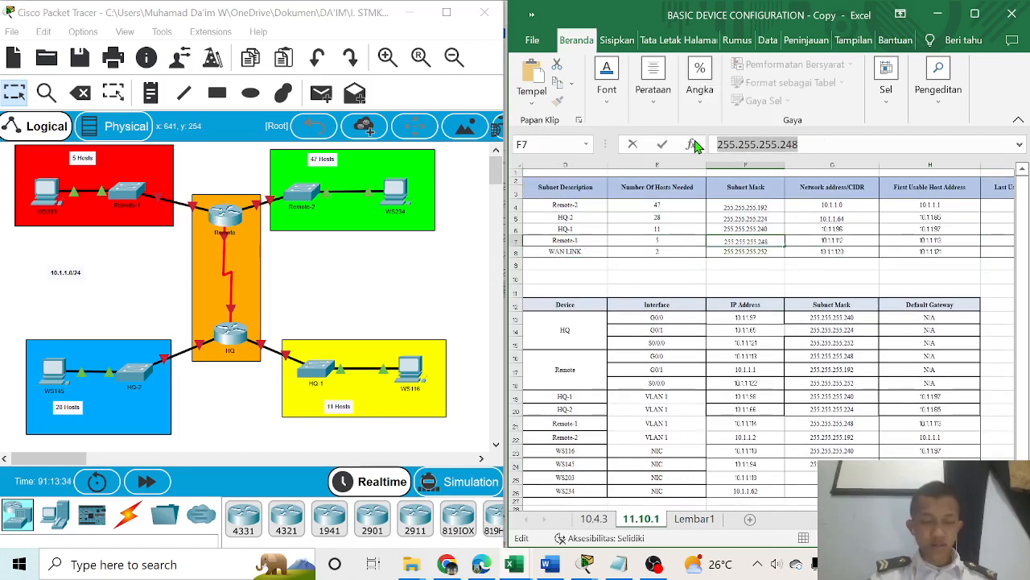
click(832, 478)
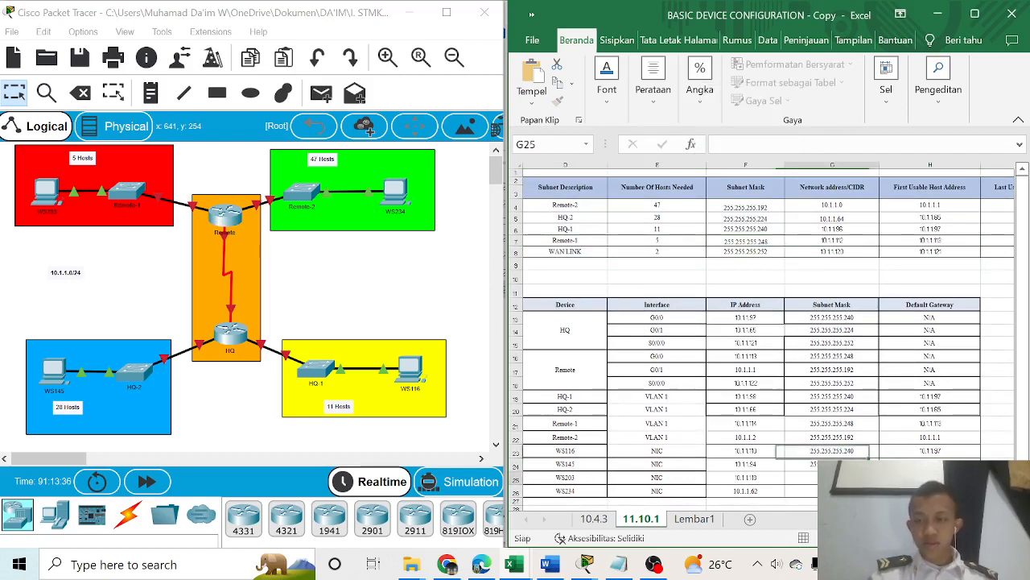
key(ctrl+v)
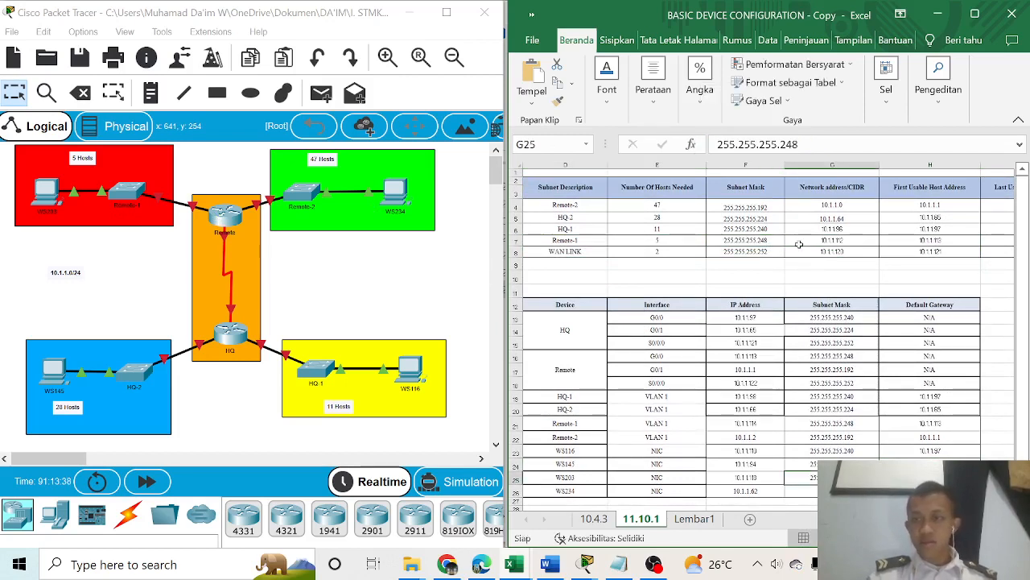
Copy the Remote-1 subnet's first usable host address, 10.1.1.113, into H25 as WS203's default gateway
click(930, 240)
drag(805, 153, 684, 144)
key(ctrl+c)
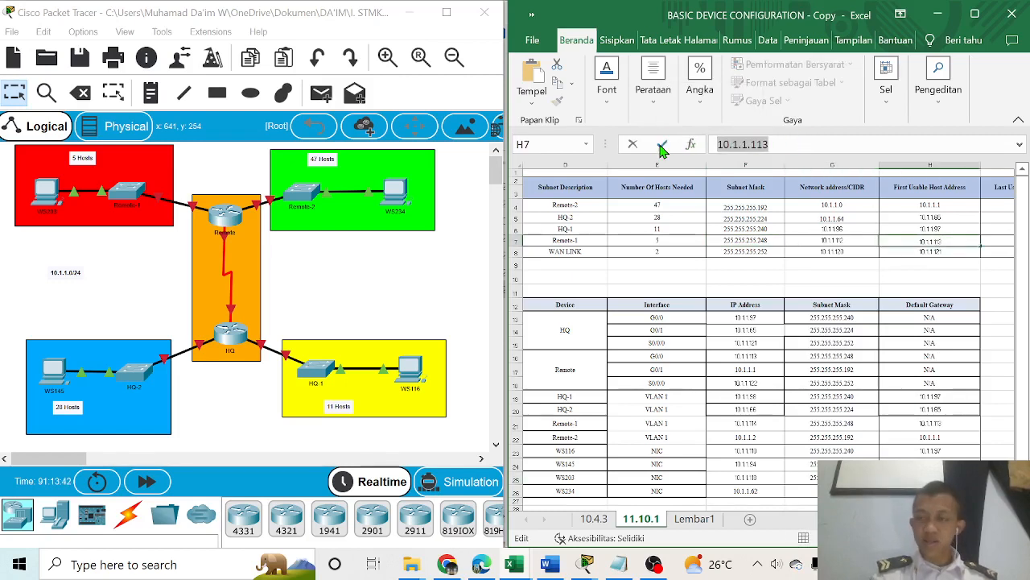
click(930, 478)
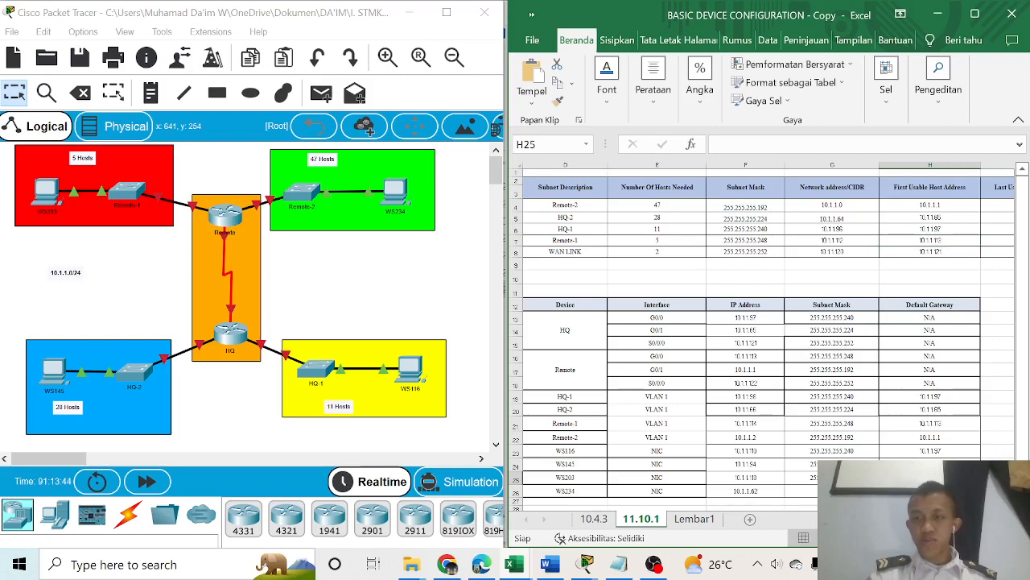
key(ctrl+v)
Find the Remote-2 row in the subnet plan and copy its mask, 255.255.255.192, into G26 for WS234
scroll(765, 338, down, 1)
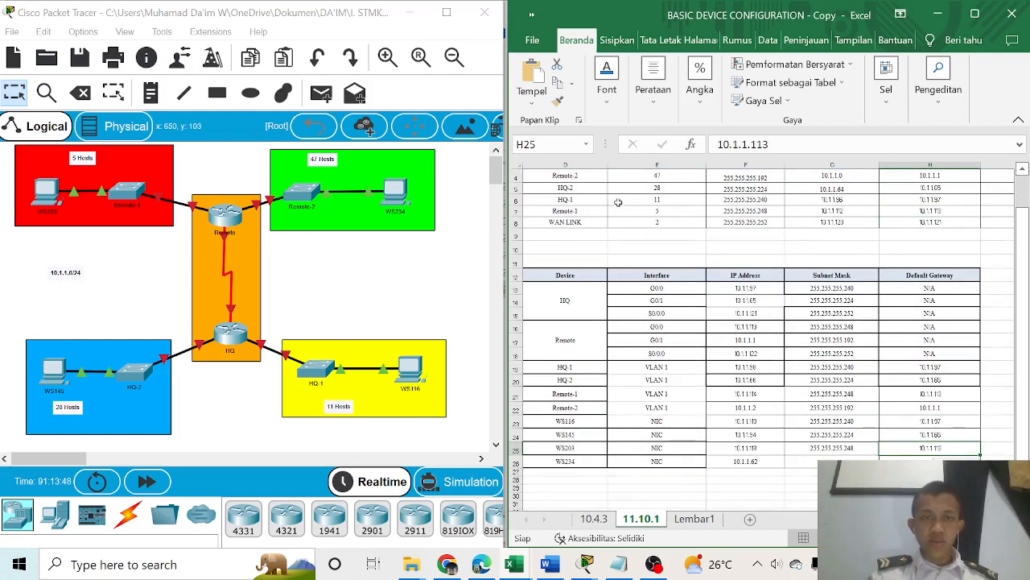
click(590, 463)
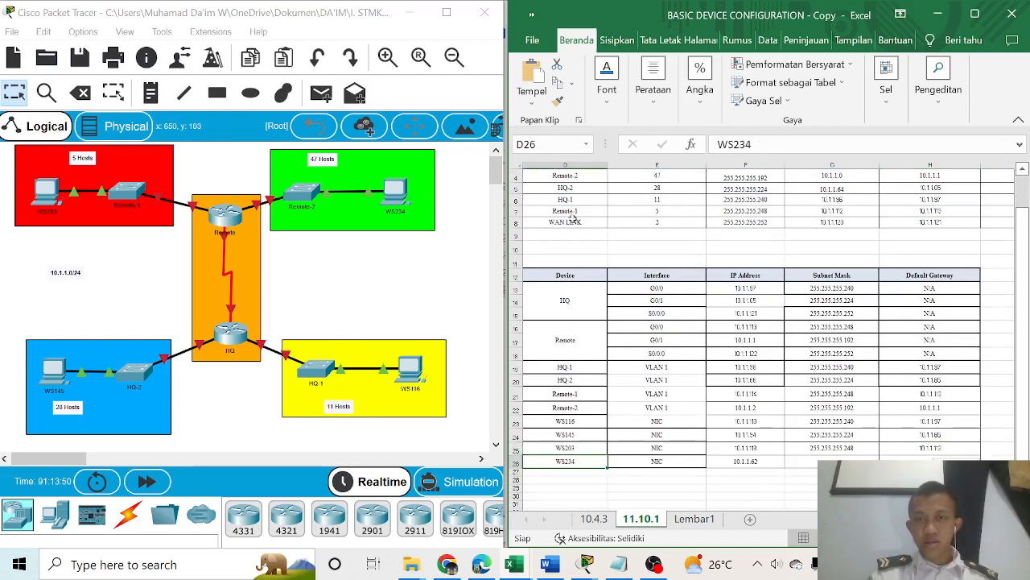
drag(568, 177, 837, 175)
scroll(773, 202, up, 1)
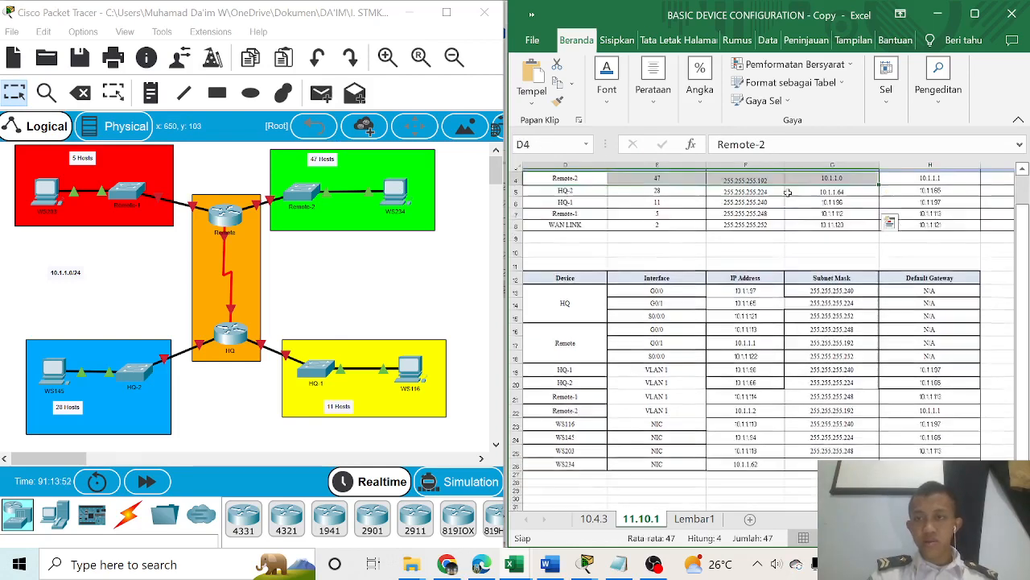
click(756, 207)
drag(808, 144, 690, 149)
key(ctrl+c)
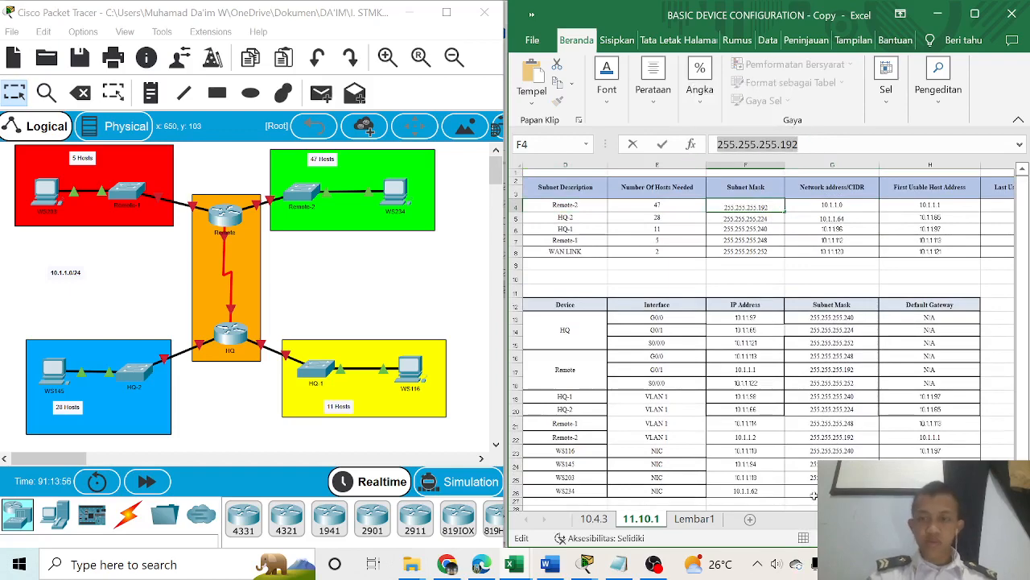
scroll(797, 483, down, 1)
click(803, 464)
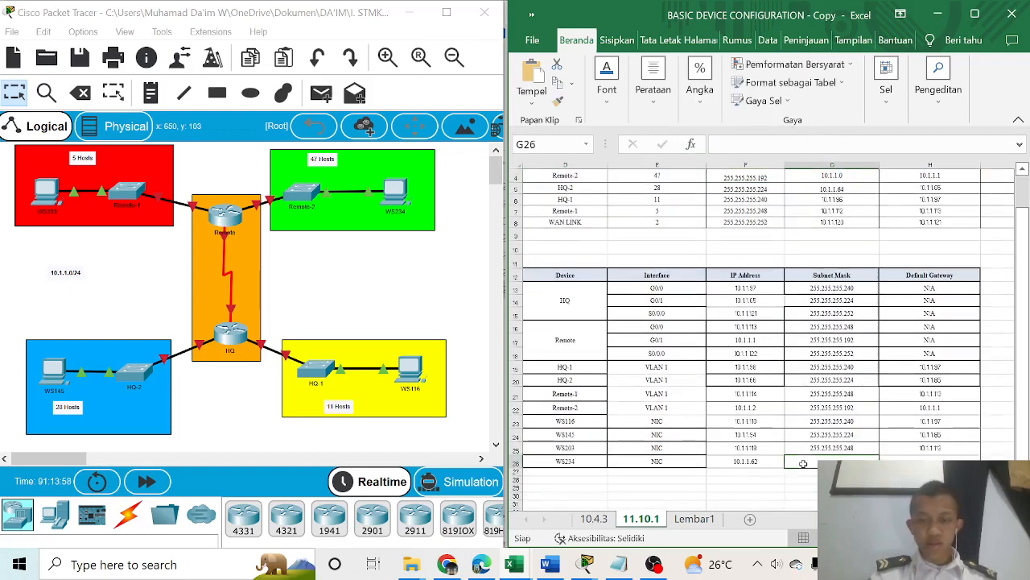
key(ctrl+v)
Copy the Remote-2 subnet's first usable host address, 10.1.1.1, into H26 as WS234's default gateway
scroll(805, 362, up, 1)
click(937, 207)
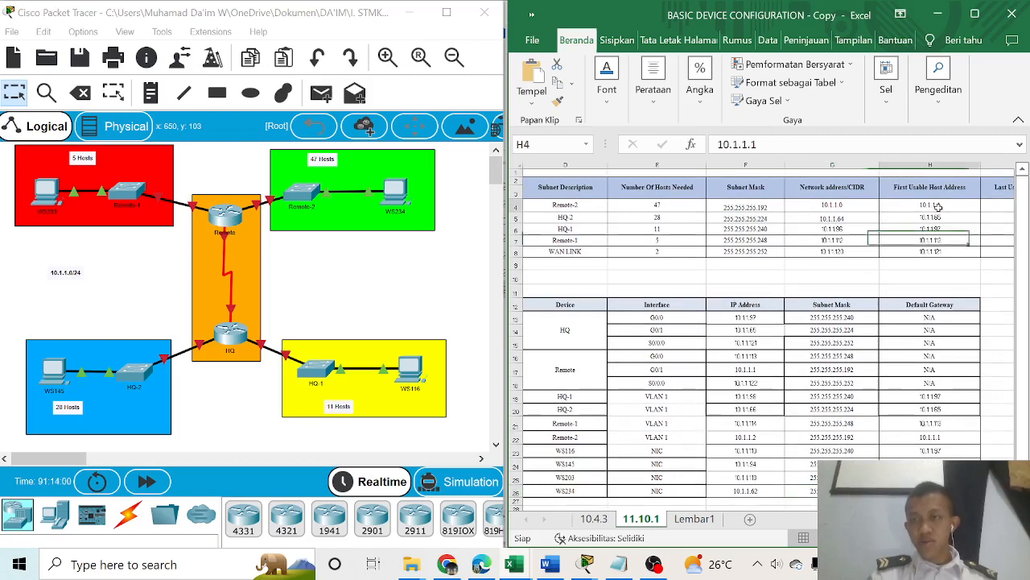
drag(861, 143, 633, 140)
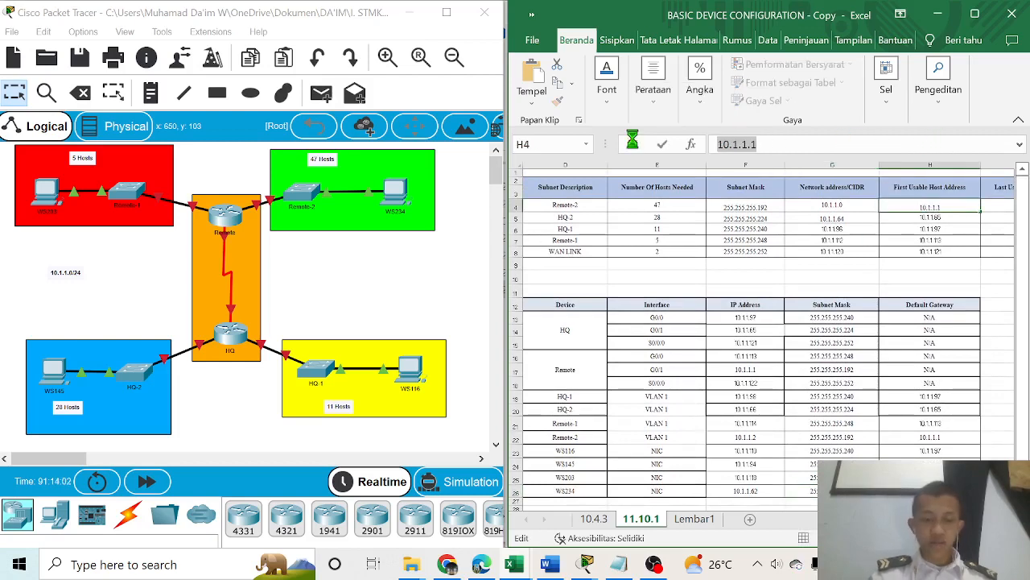
scroll(885, 363, down, 1)
click(913, 459)
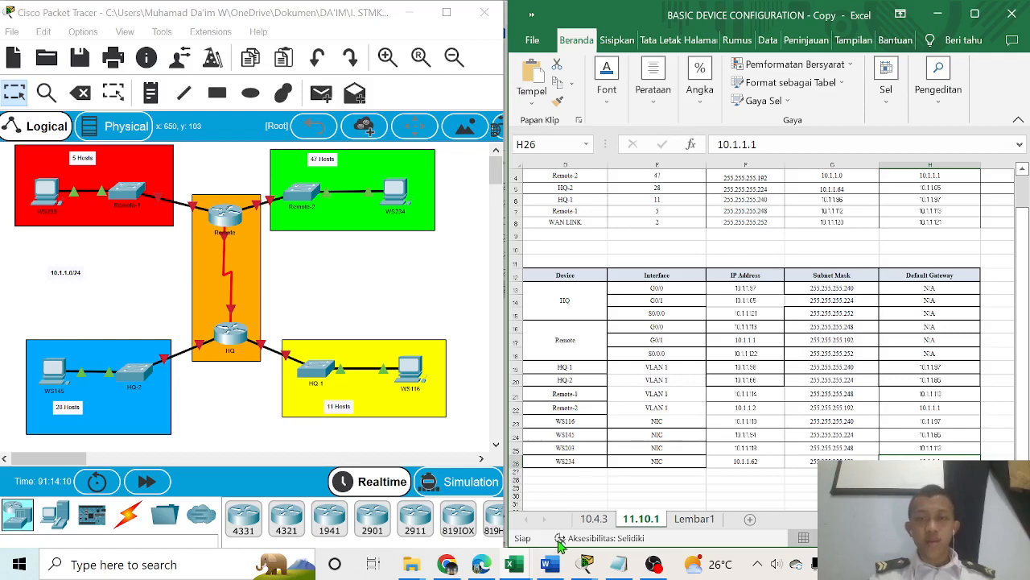
Switch to the lab instructions PDF in Edge and review the design and configuration requirements
click(495, 566)
scroll(740, 290, down, 2)
scroll(740, 289, up, 4)
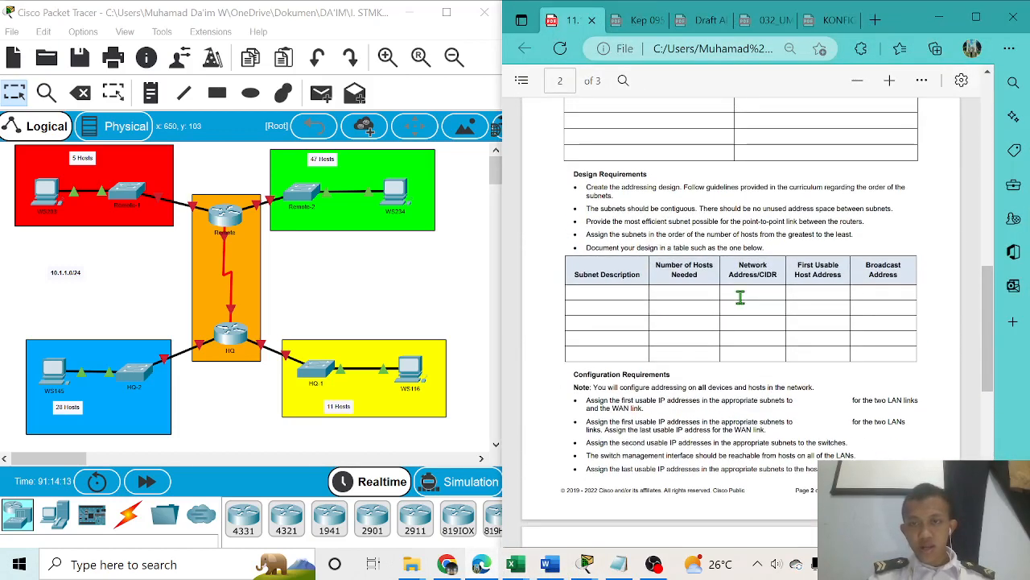
scroll(784, 419, down, 3)
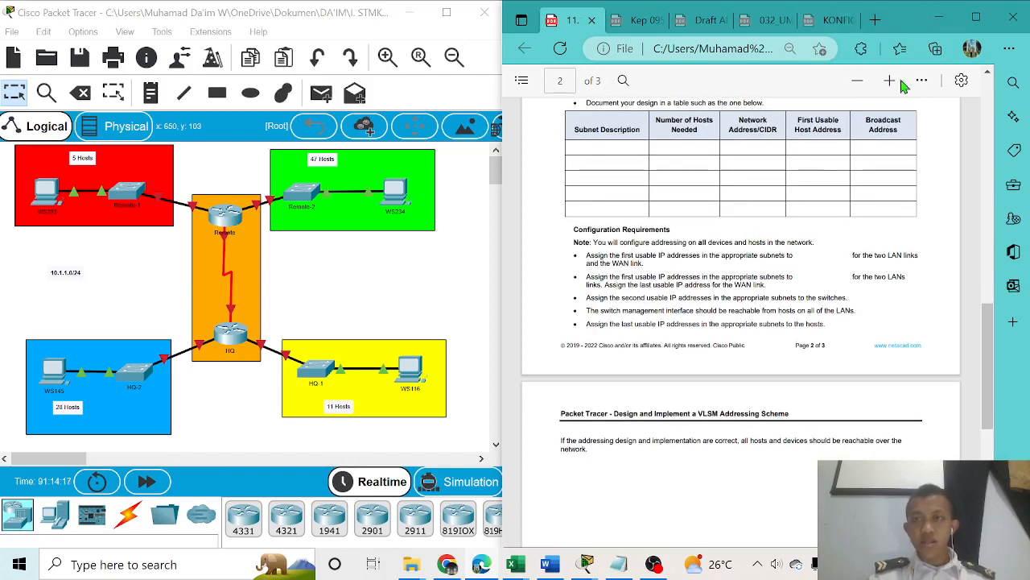
scroll(608, 258, down, 2)
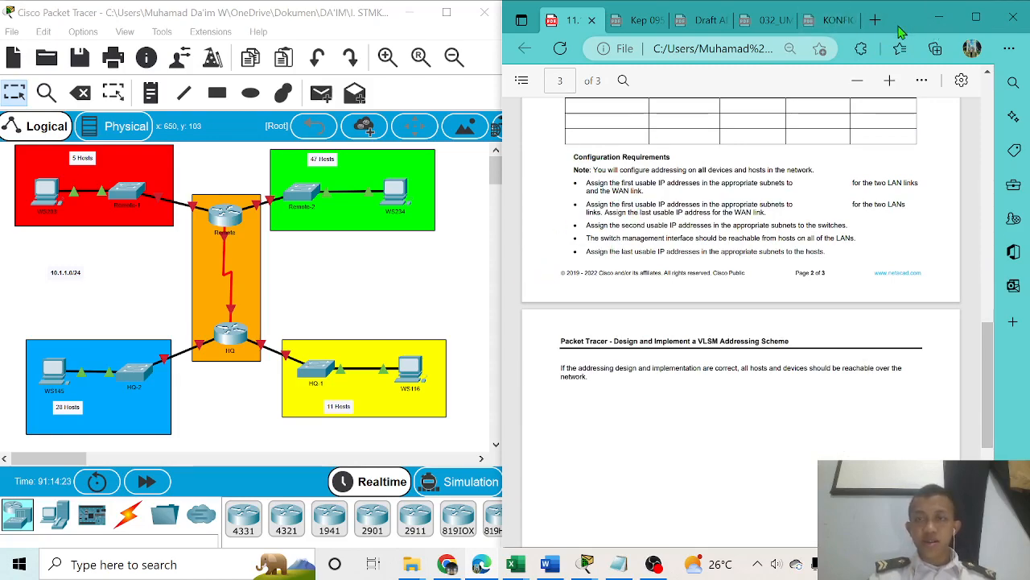
Examine the PDF's configuration requirements for assigning addresses to the routers, switches and hosts, including switch management reachability
drag(904, 31, 390, 29)
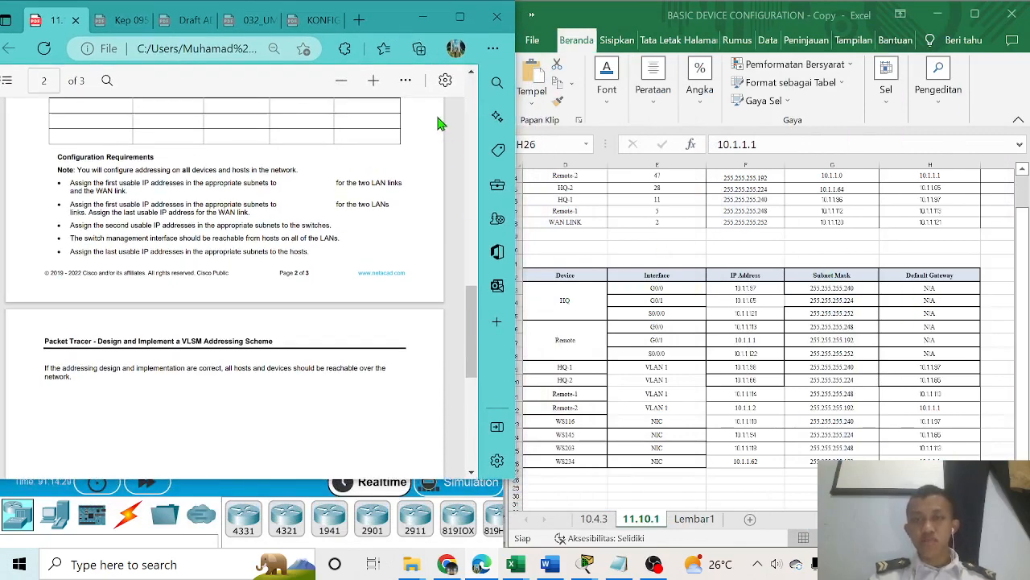
drag(384, 27, 896, 30)
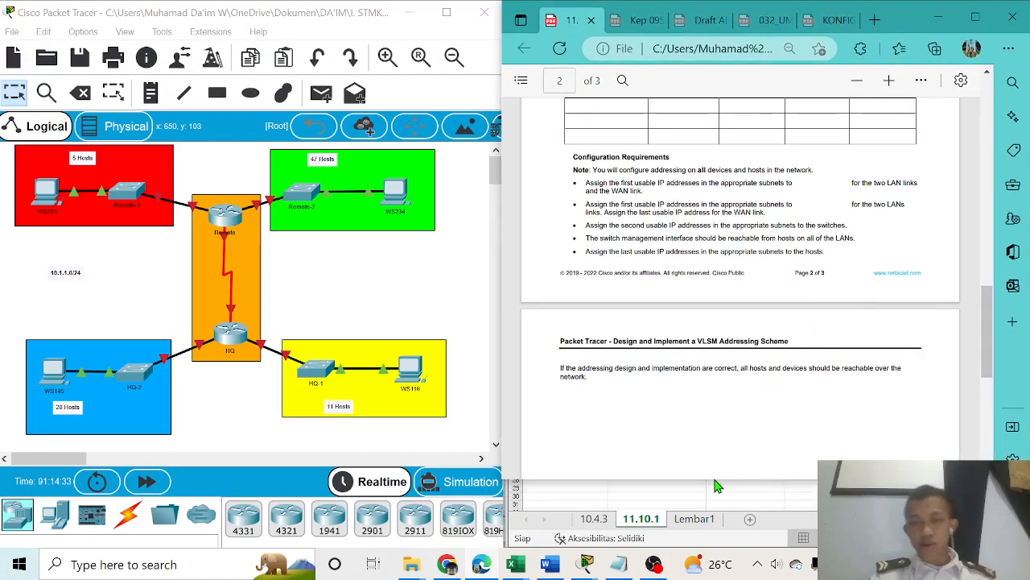
drag(688, 483, 687, 554)
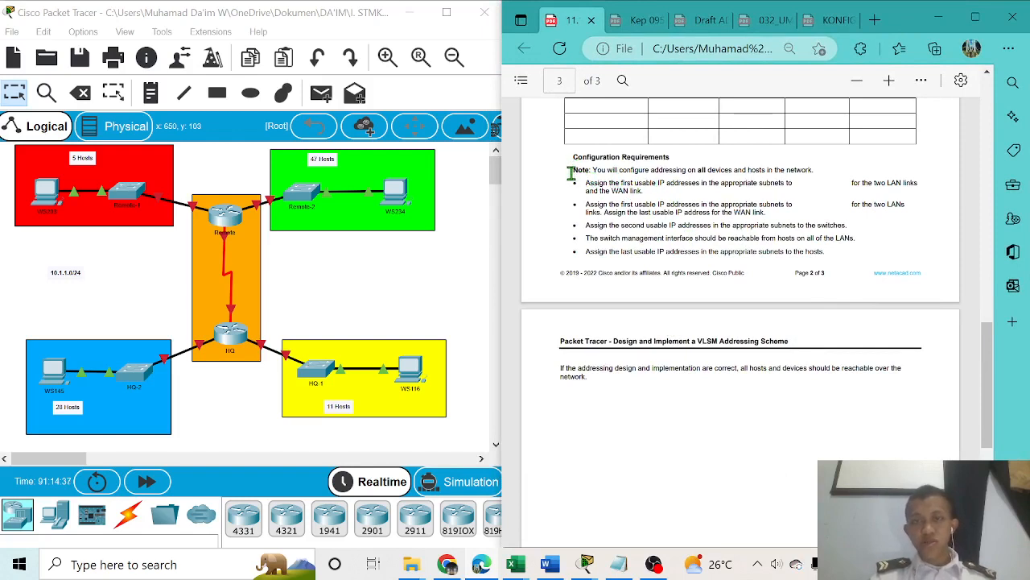
drag(572, 169, 807, 165)
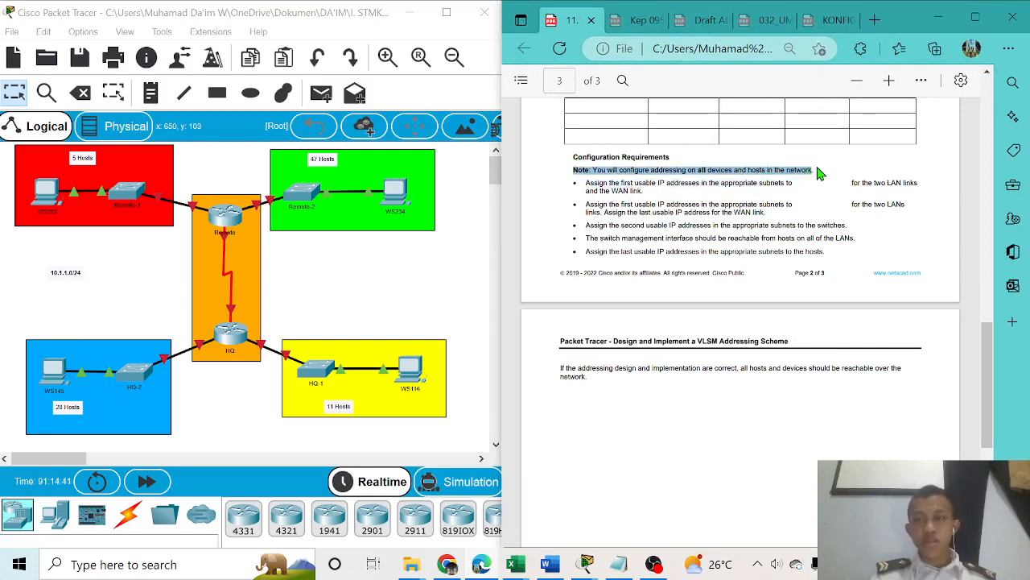
click(836, 200)
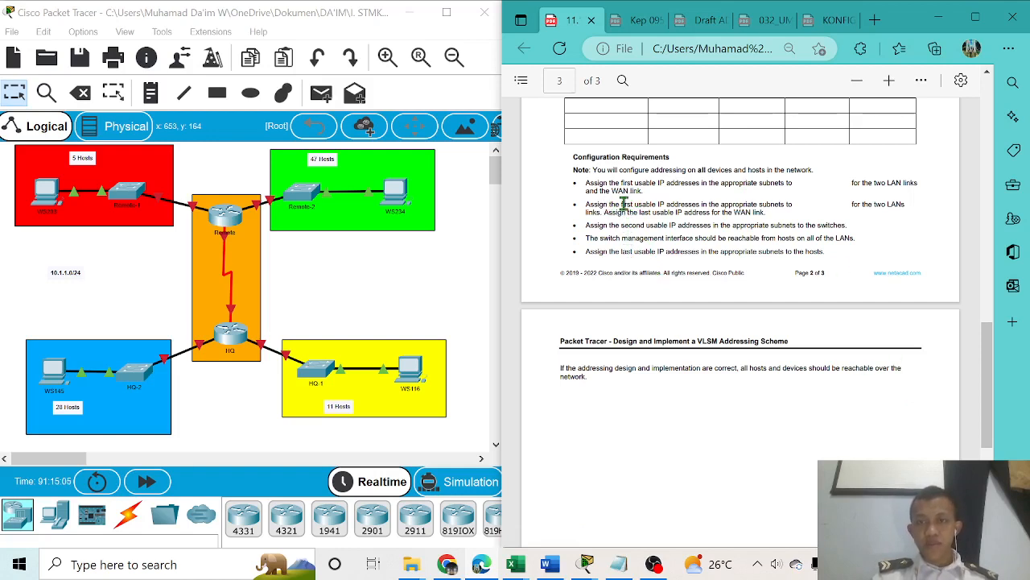
drag(619, 205, 699, 208)
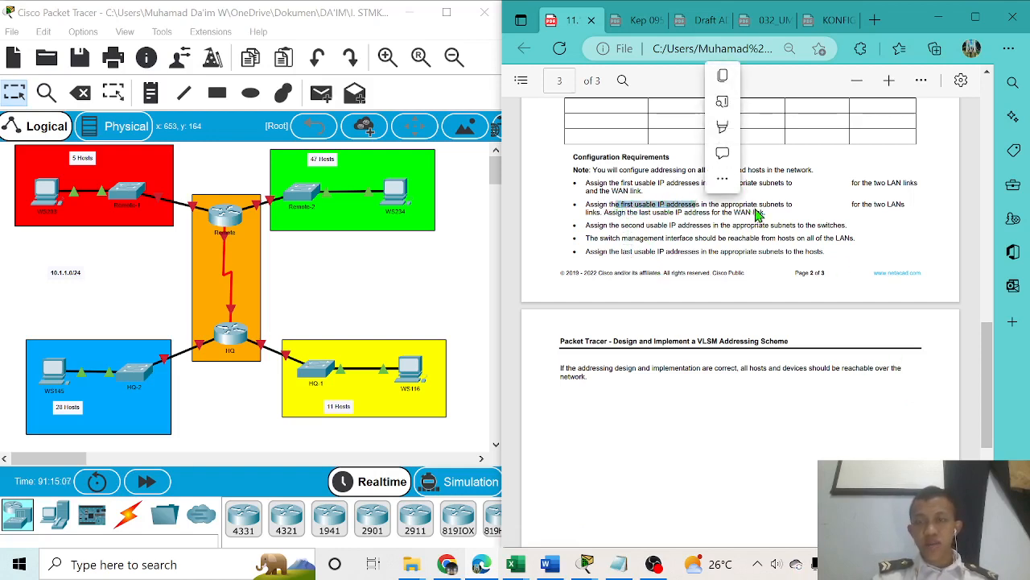
click(636, 226)
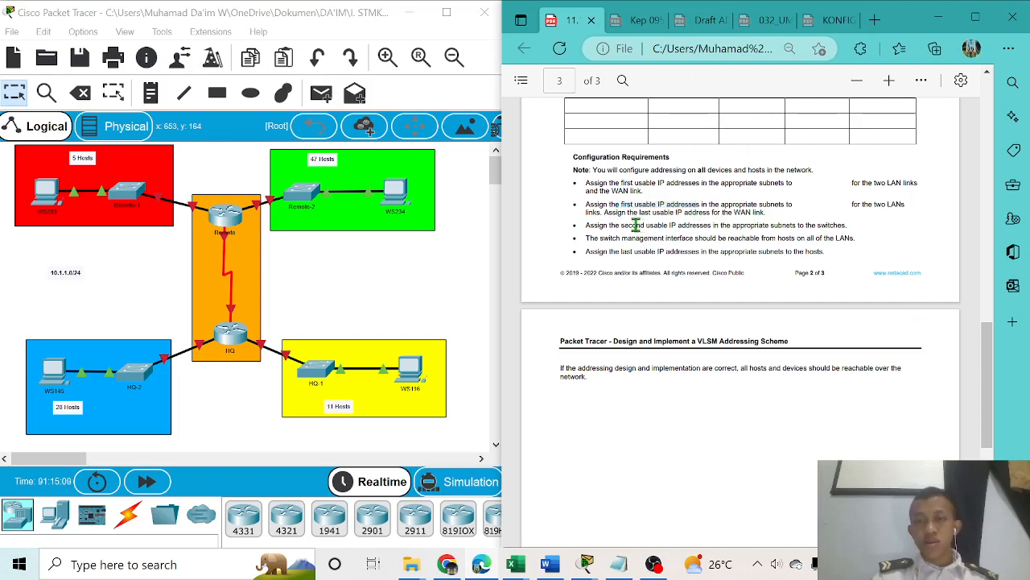
drag(621, 226, 702, 228)
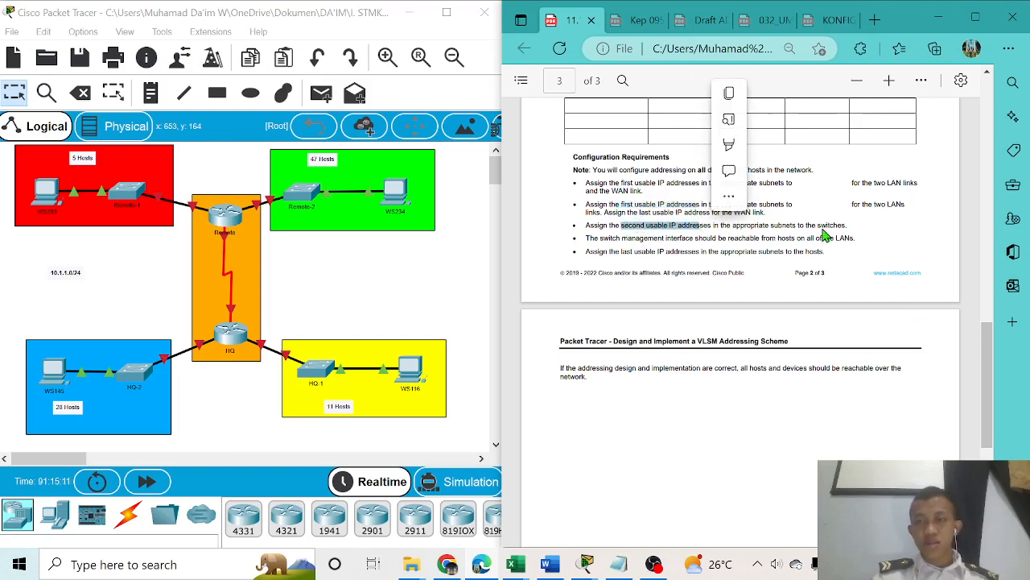
drag(818, 227, 827, 227)
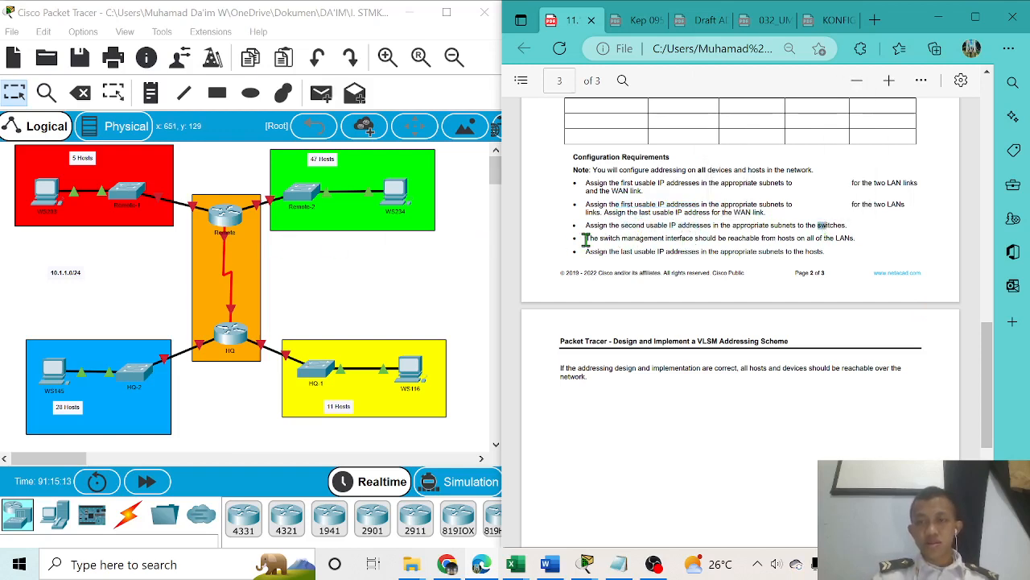
drag(586, 238, 694, 240)
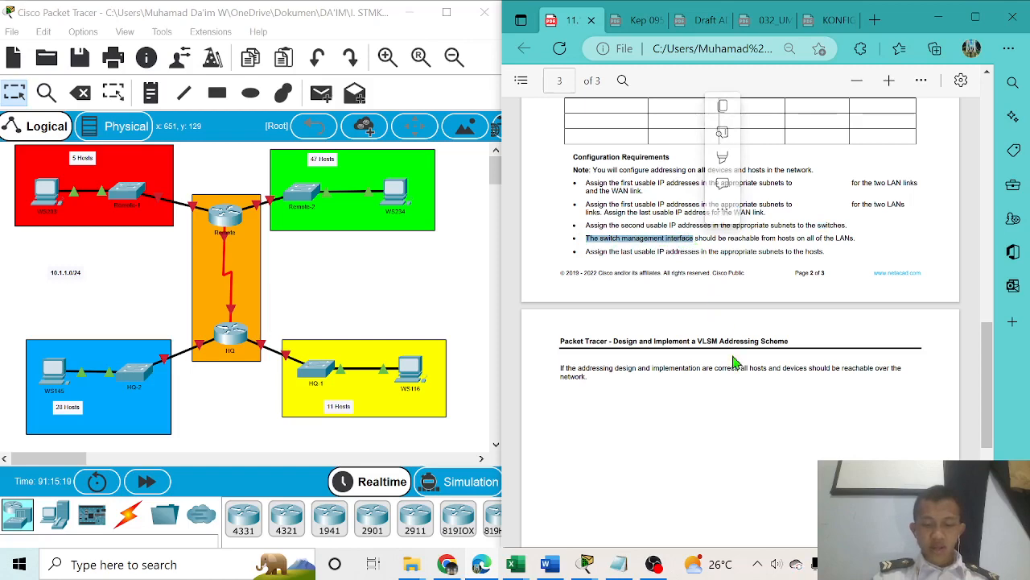
click(794, 281)
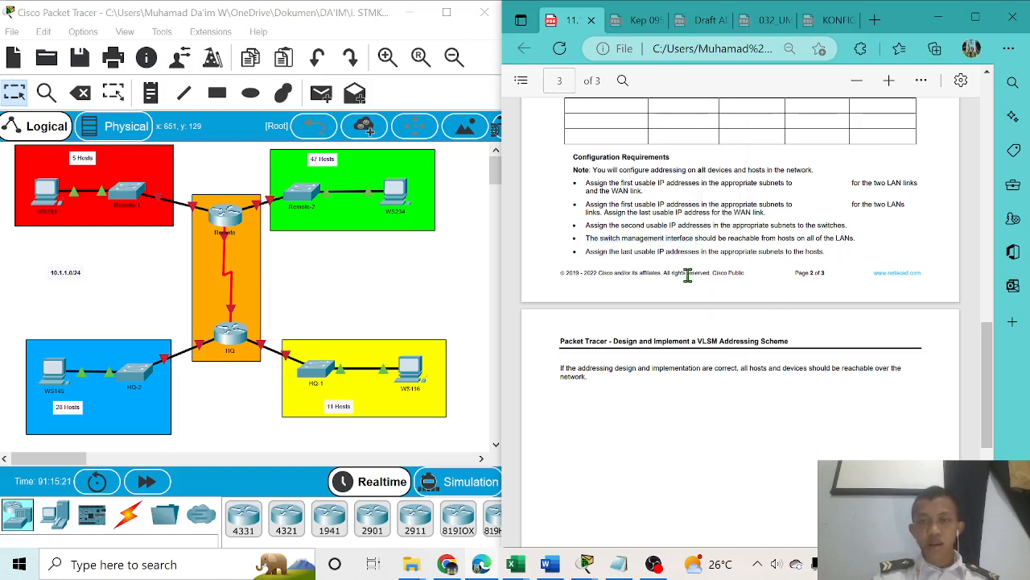
Check the lab's closing reachability statement on page 3 and put away the instructions PDF
scroll(686, 270, down, 1)
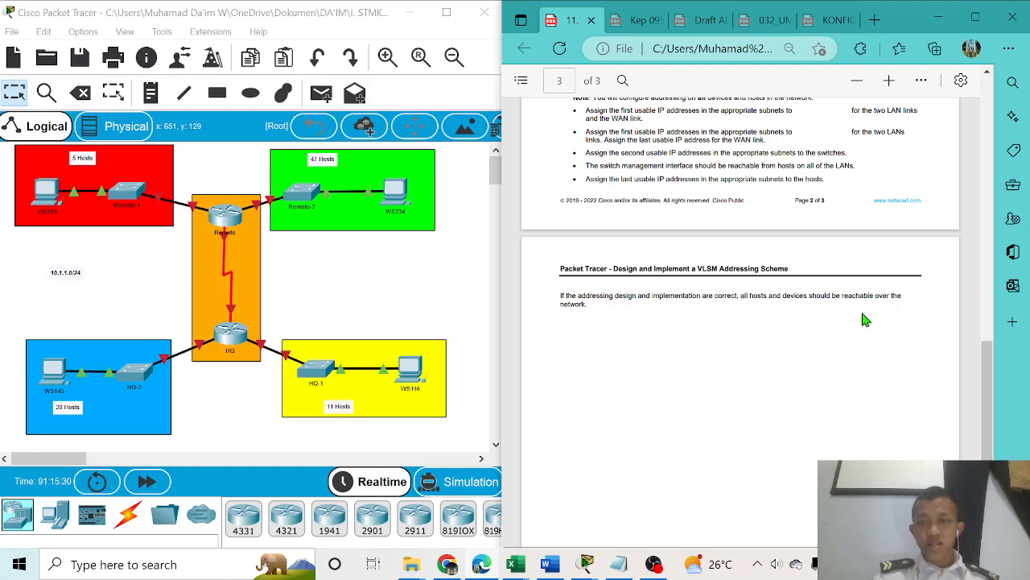
scroll(759, 266, down, 2)
scroll(759, 267, up, 2)
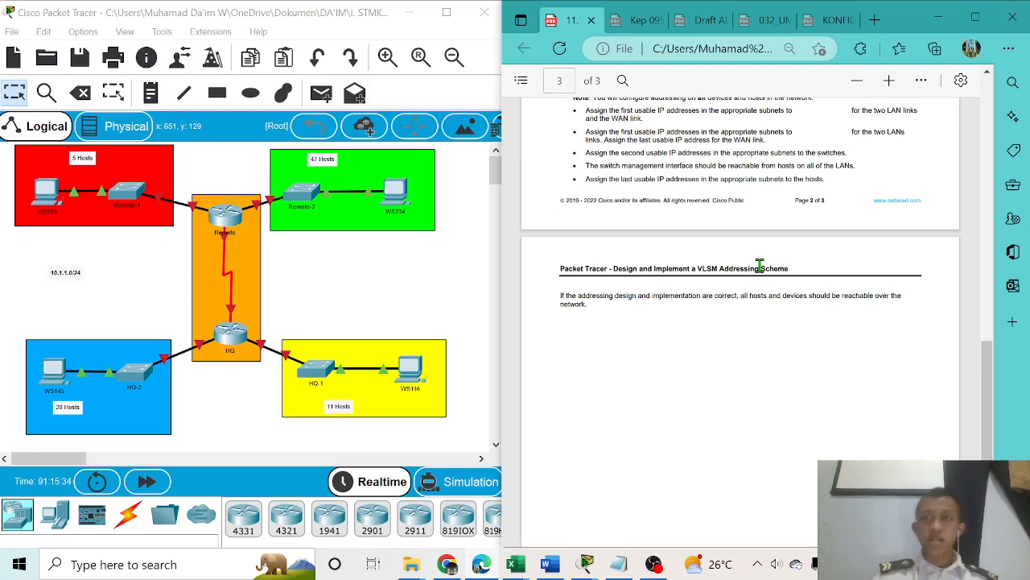
scroll(788, 334, down, 4)
scroll(797, 306, down, 3)
scroll(829, 233, up, 1)
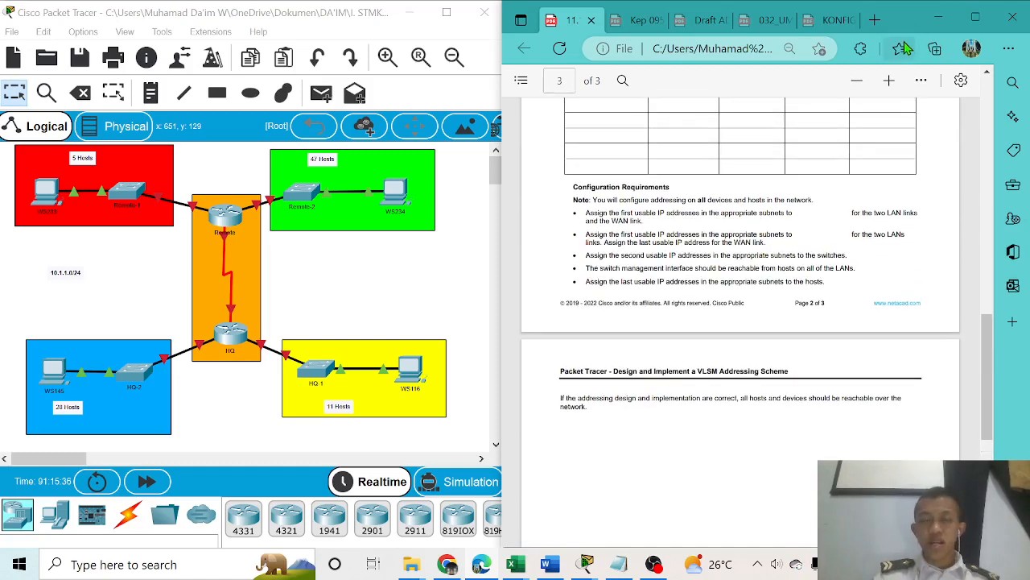
click(938, 19)
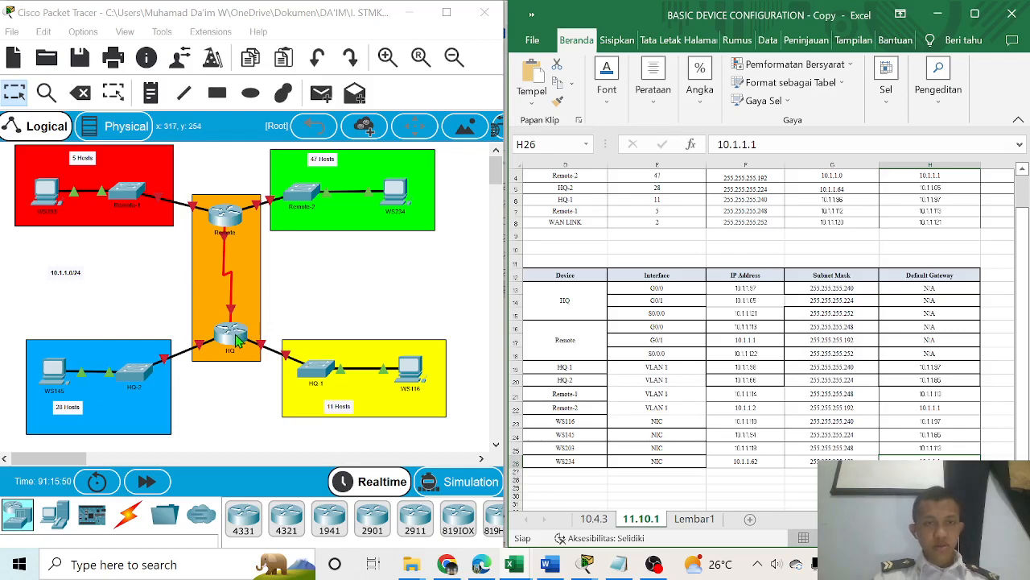
Switch to Packet Tracer, open the HQ router's command line and enter global configuration mode with ena and config t
scroll(537, 302, up, 1)
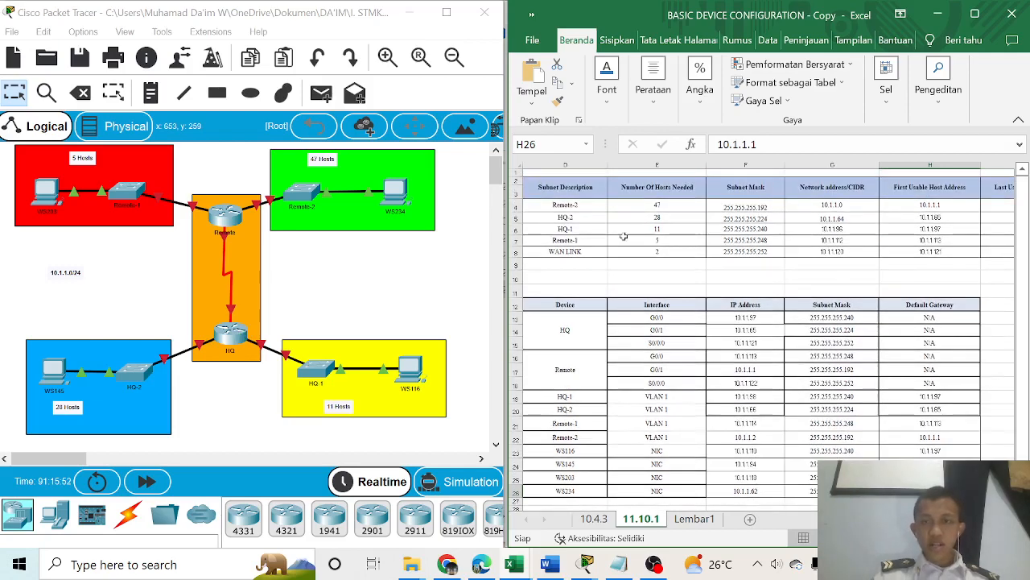
click(234, 342)
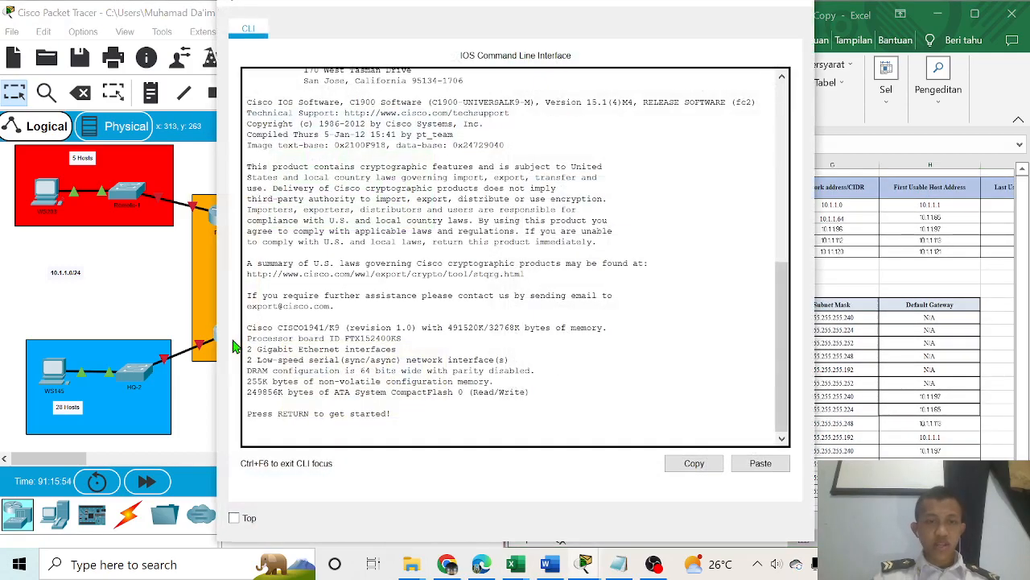
key(Return)
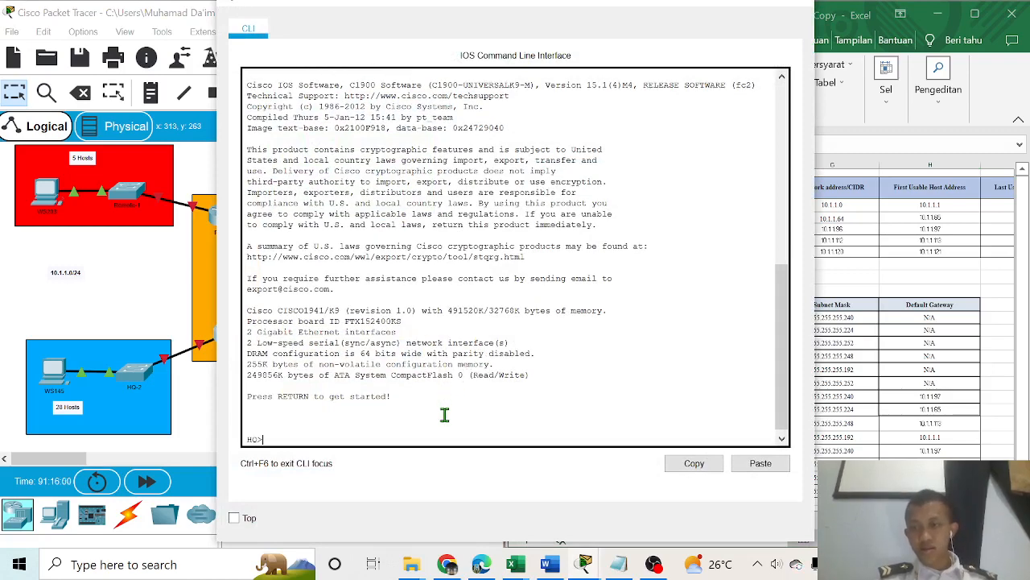
text(ENA)
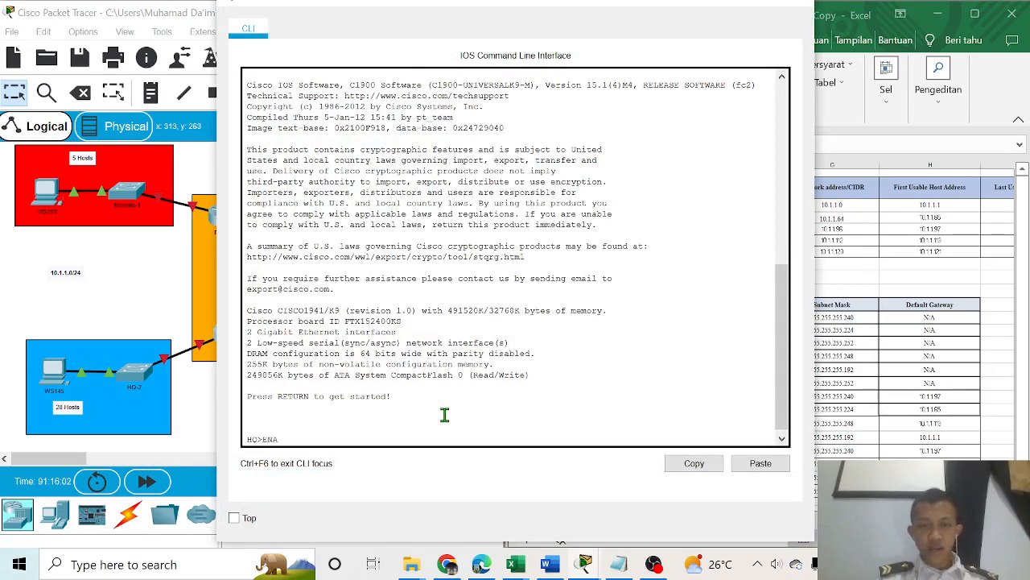
key(BackSpace)
key(BackSpace)
text(na)
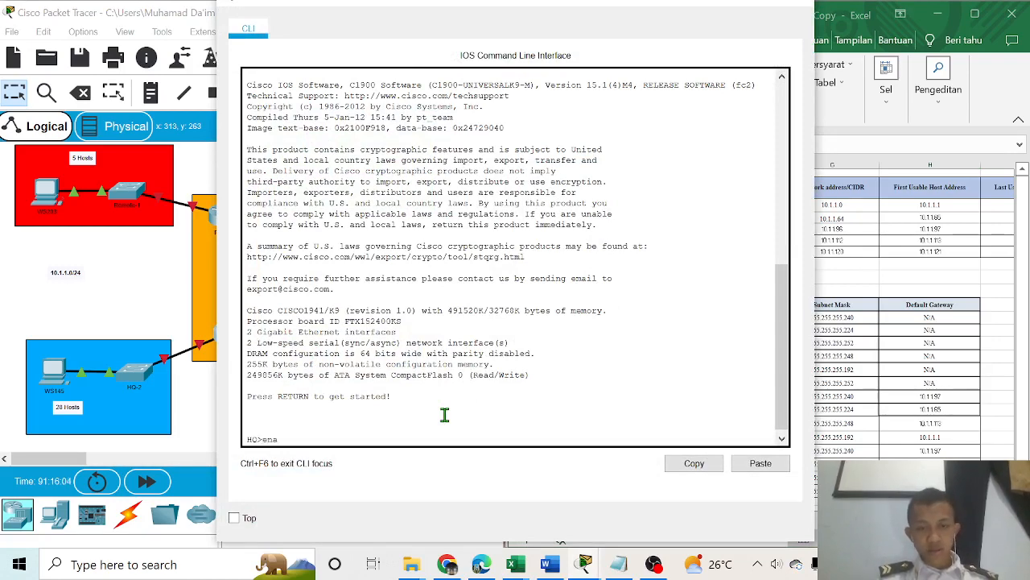
key(Return)
text(confi)
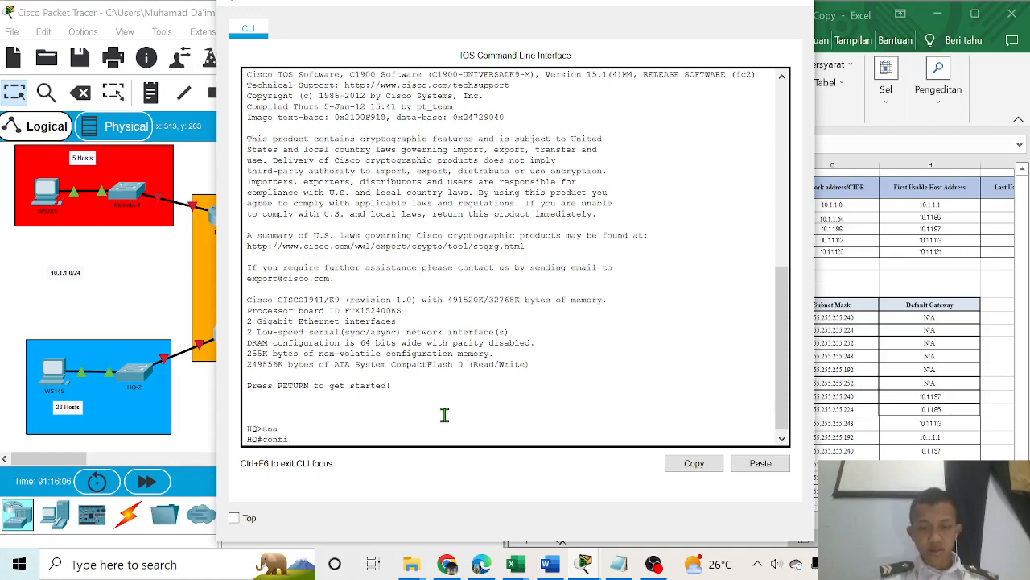
text(g t)
key(Return)
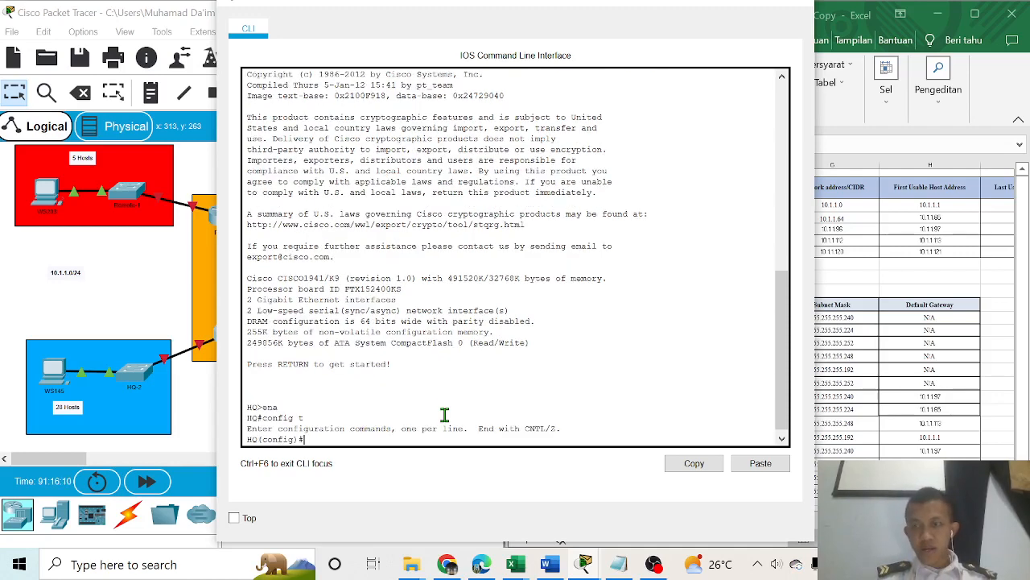
Enter interface configuration for G0/0 on HQ, keeping the addressing table visible beside the HQ window
text(interface g0/0)
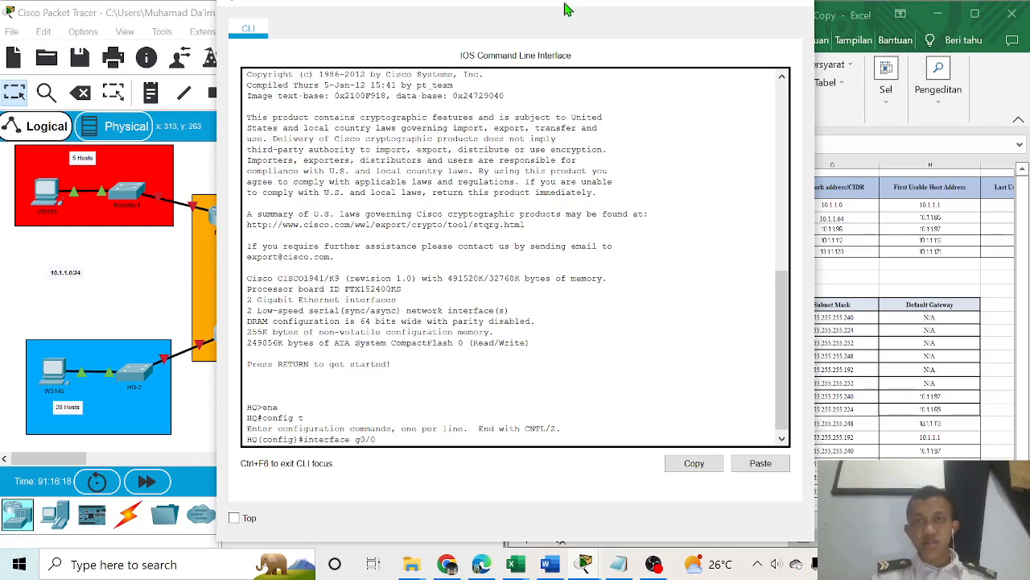
drag(563, 9, 340, 24)
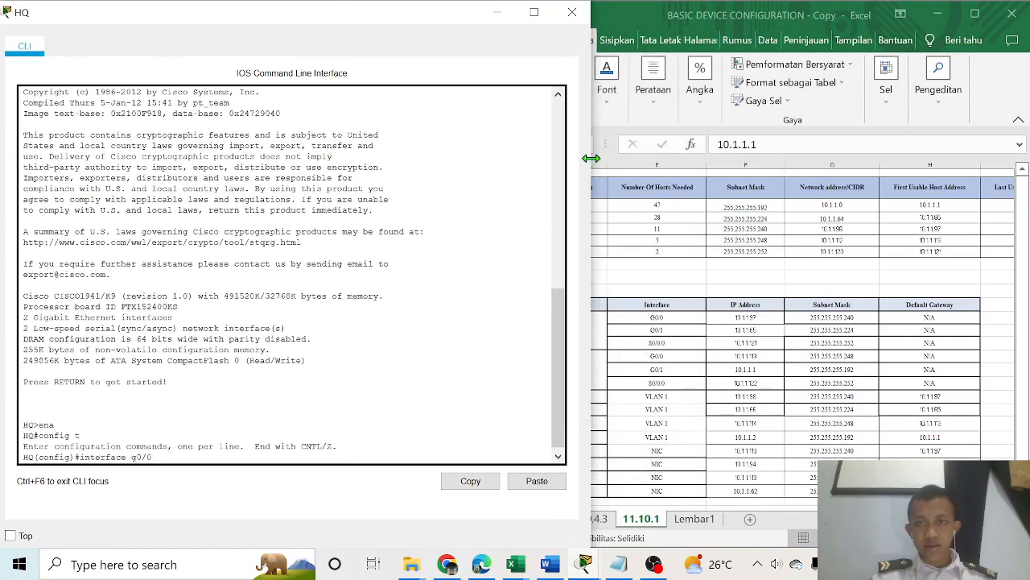
click(746, 293)
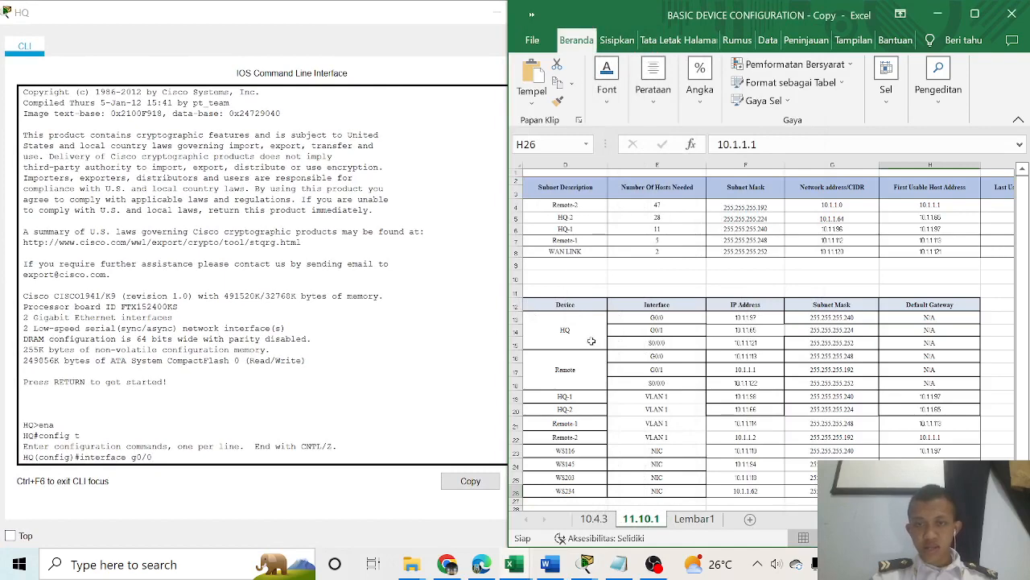
scroll(592, 340, down, 2)
click(209, 449)
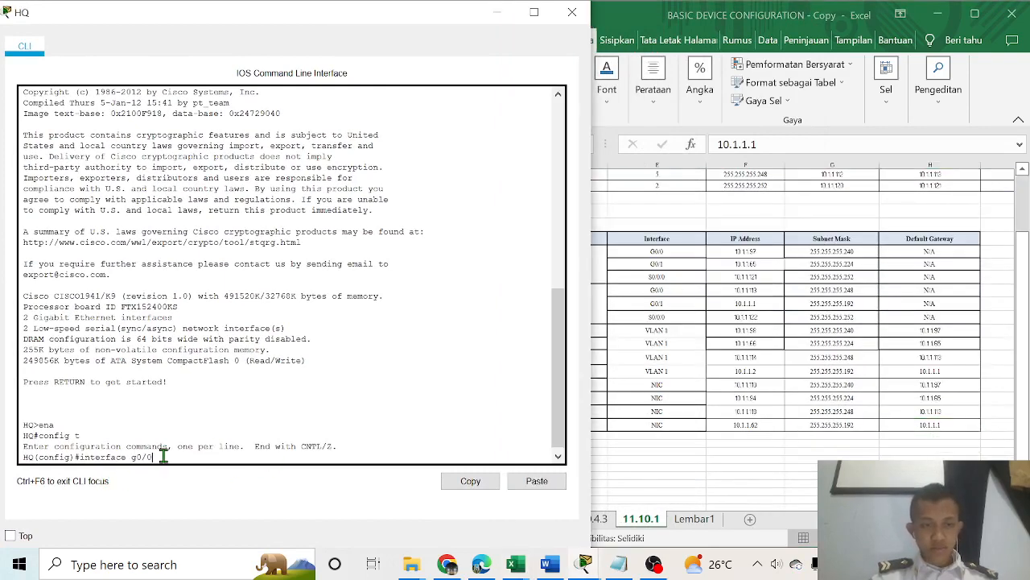
key(Return)
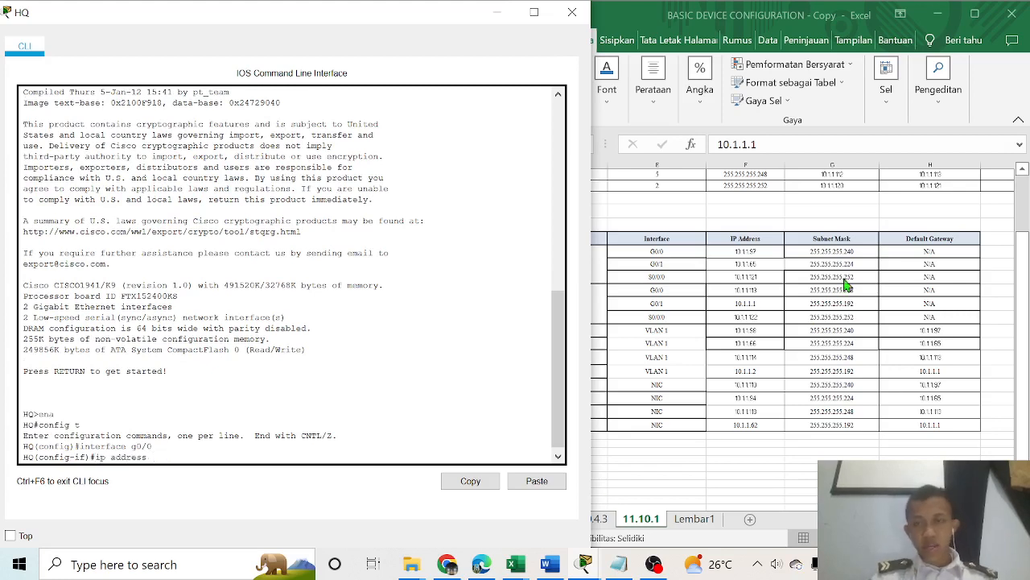
Assign HQ's G0/0 interface the IP address 10.1.1.97, copying its mask 255.255.255.240 from the addressing table
text(ip address )
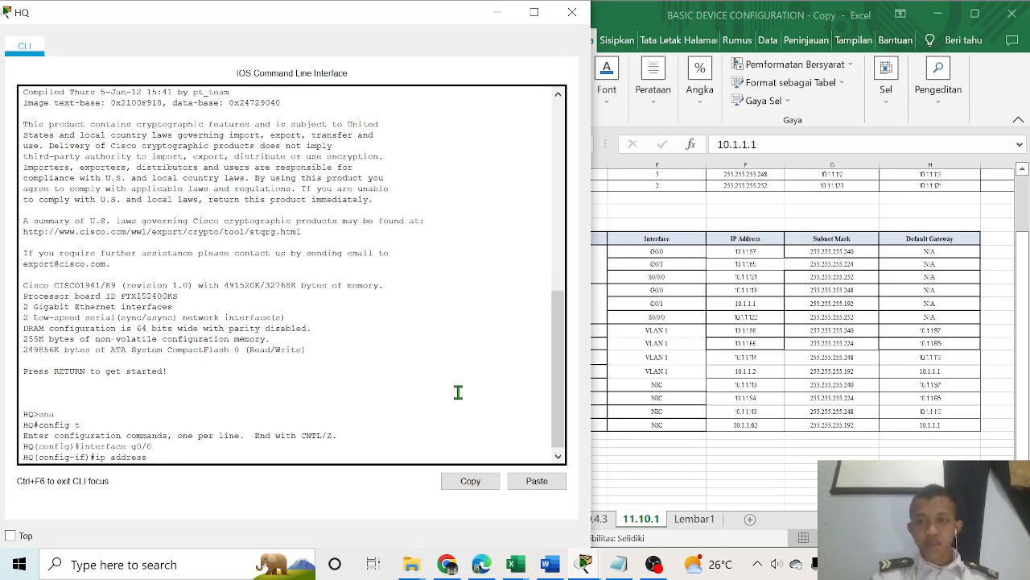
text(10.1.1.97)
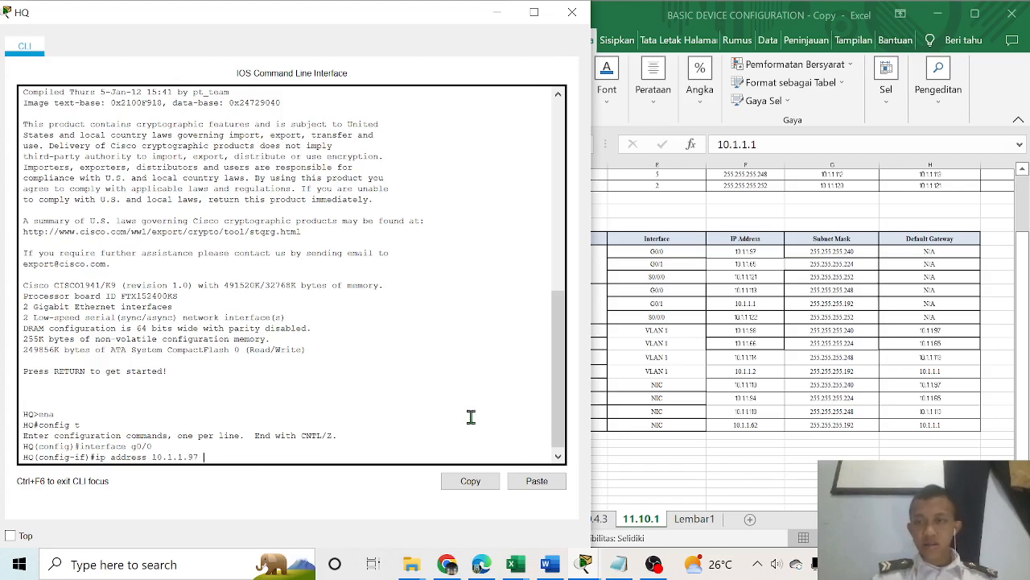
click(825, 256)
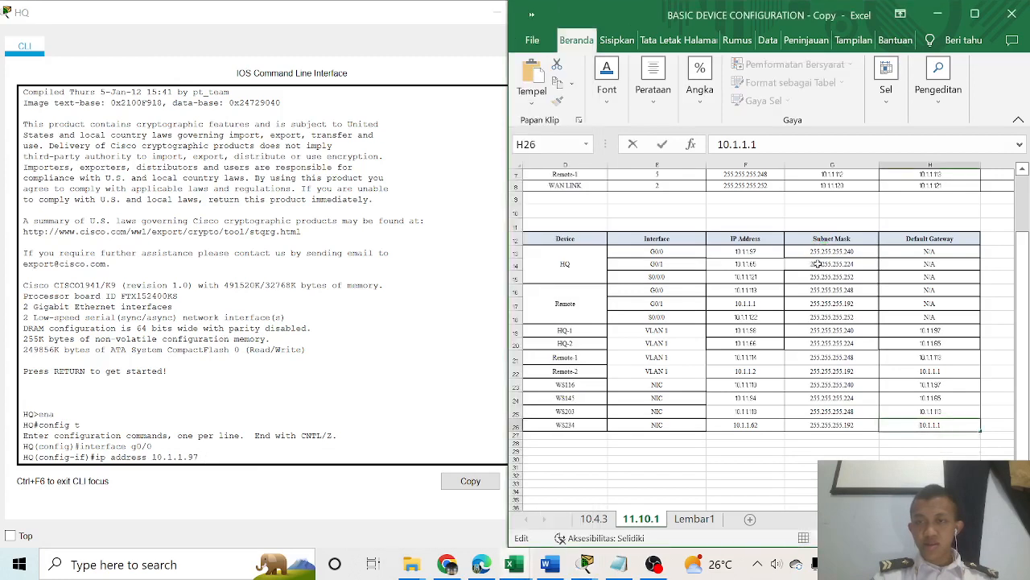
click(830, 250)
drag(816, 144, 694, 145)
key(ctrl+c)
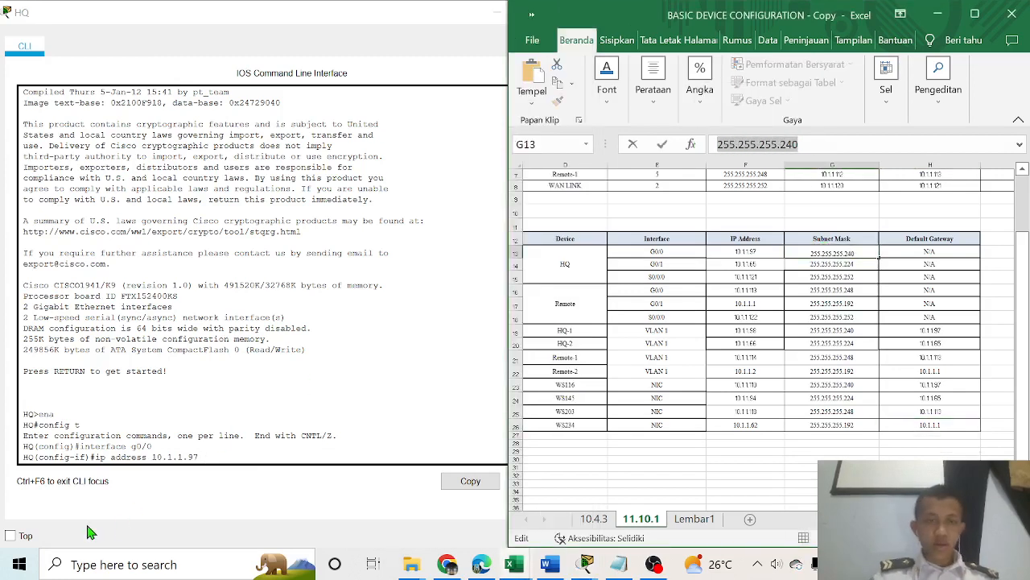
click(231, 456)
right_click(243, 460)
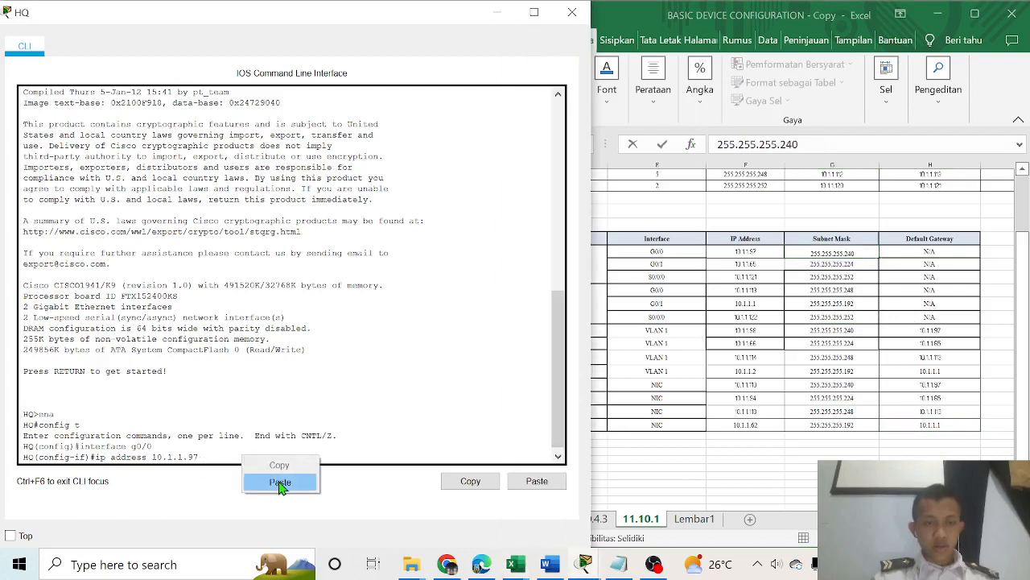
click(278, 480)
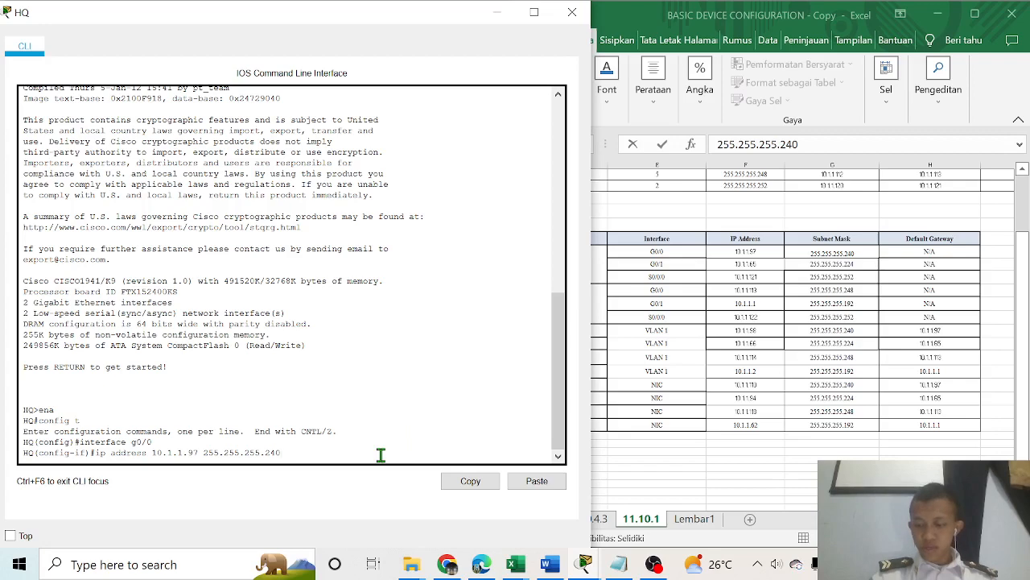
key(Return)
Enable HQ's G0/0 interface with no shut and exit to global configuration mode
text(nfig-if)#no)
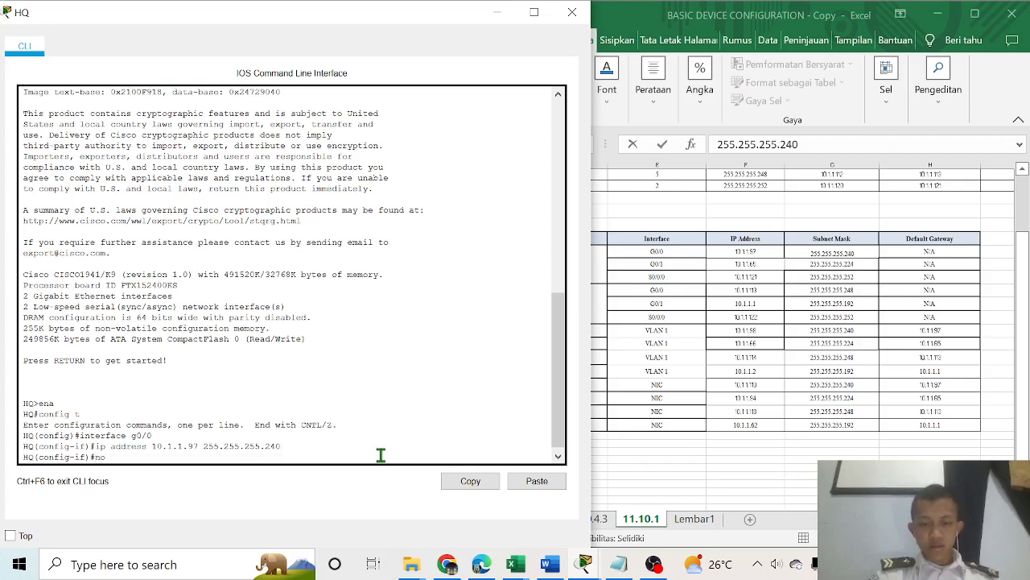
text( shut)
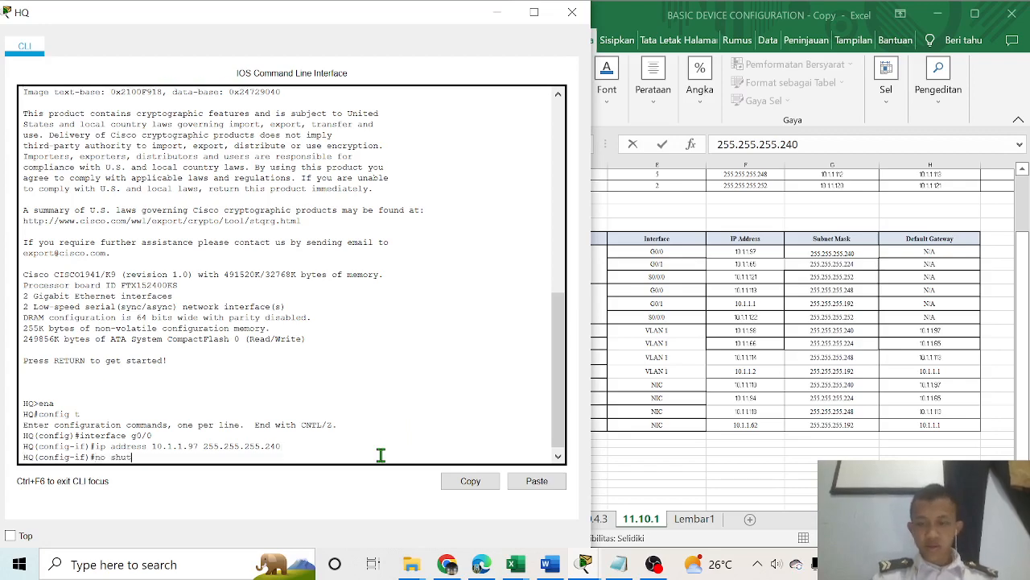
key(Return)
key(Return)
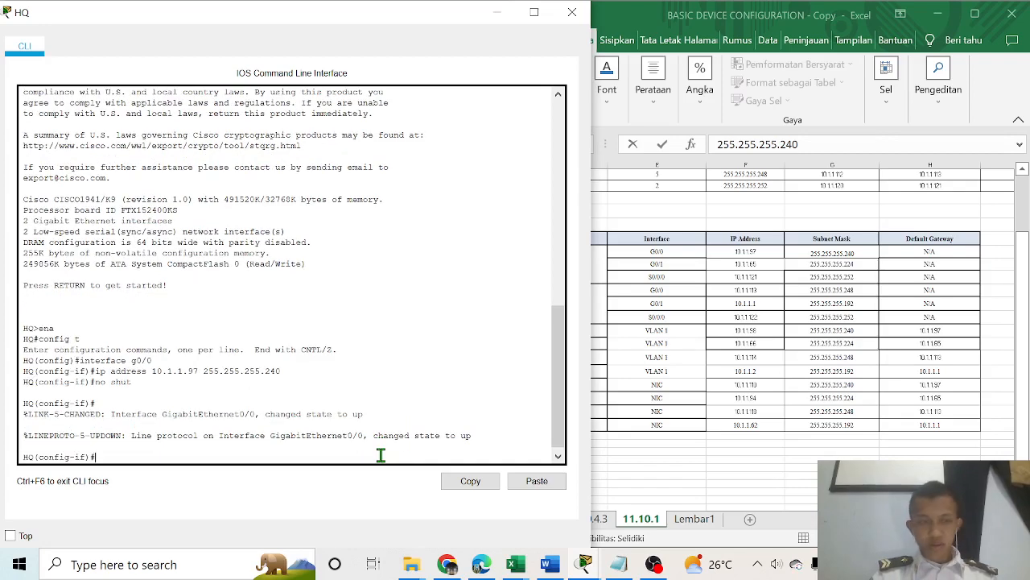
text(ex)
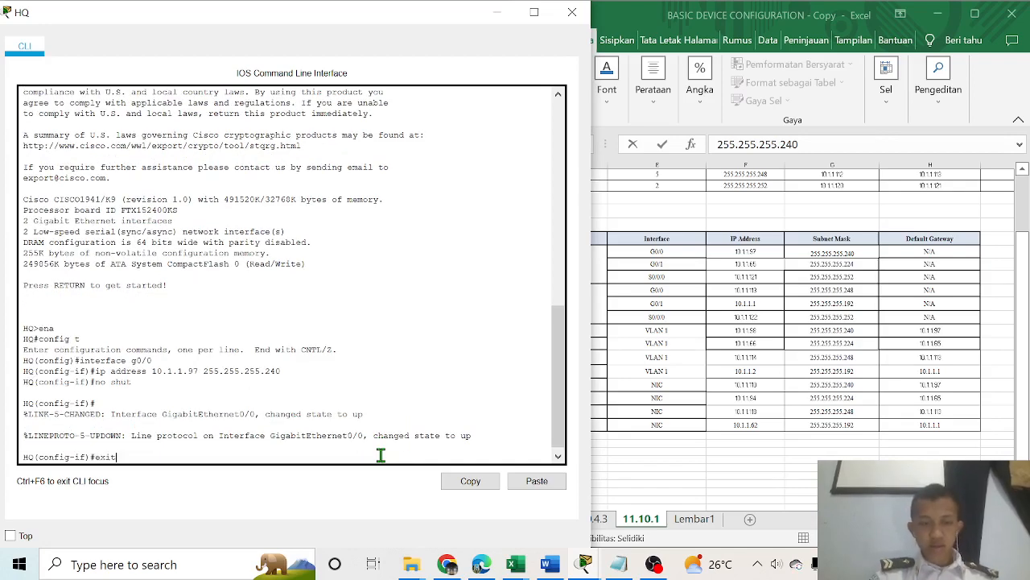
text(it)
key(Return)
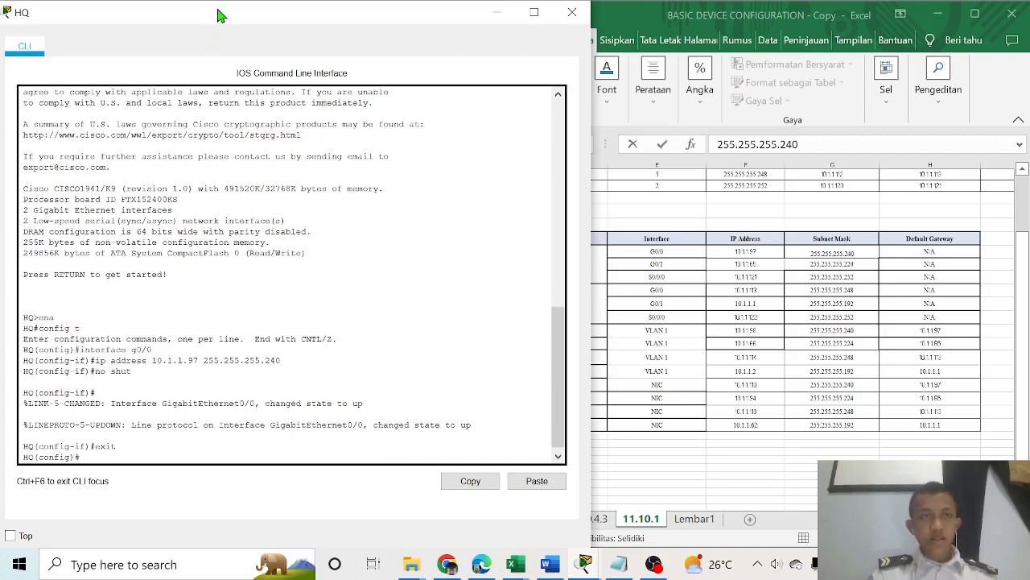
Enter interface configuration for G0/1 and begin its IP address command with 10.1.1.65, read from the addressing table
mouse_move(217, 15)
mouse_down()
mouse_move(433, 76)
mouse_move(442, 67)
mouse_move(235, 67)
mouse_move(215, 14)
mouse_up()
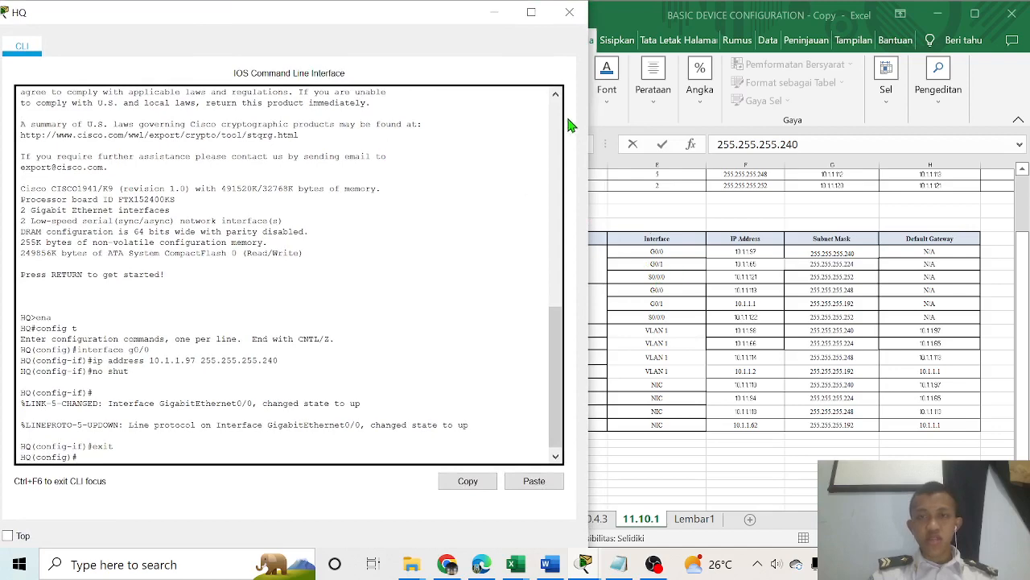
scroll(213, 434, down, 1)
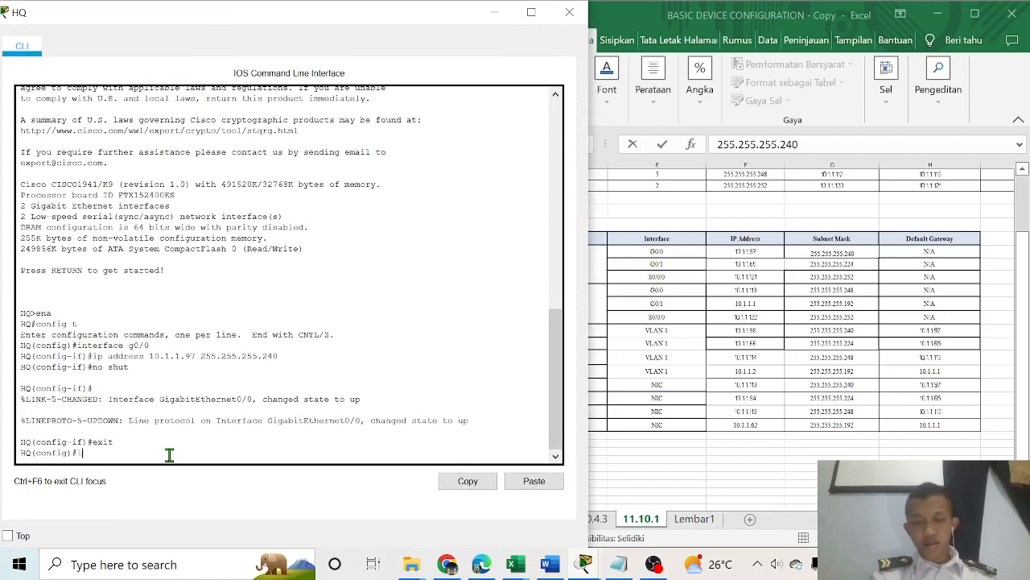
text(interface)
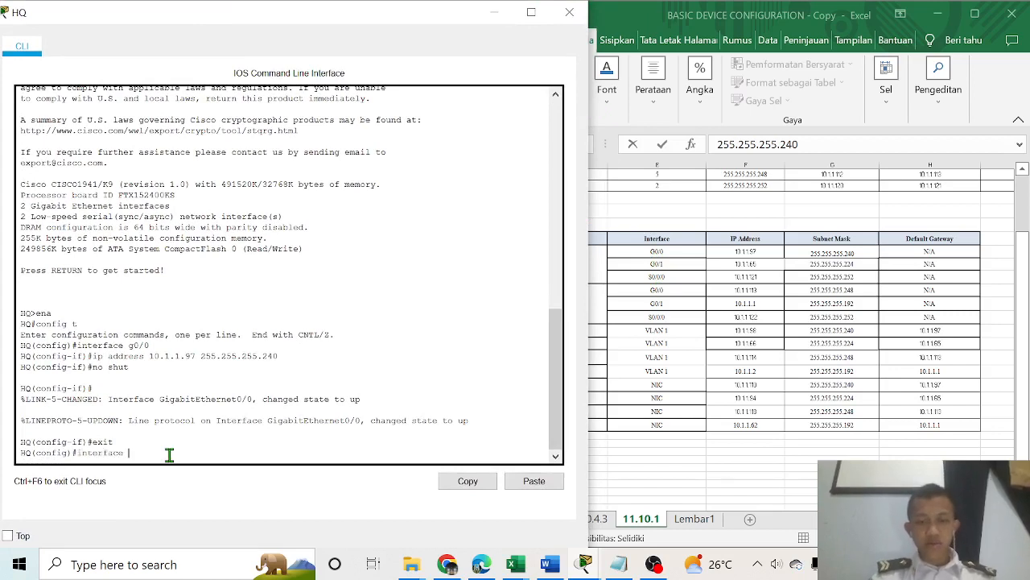
text( g0/1)
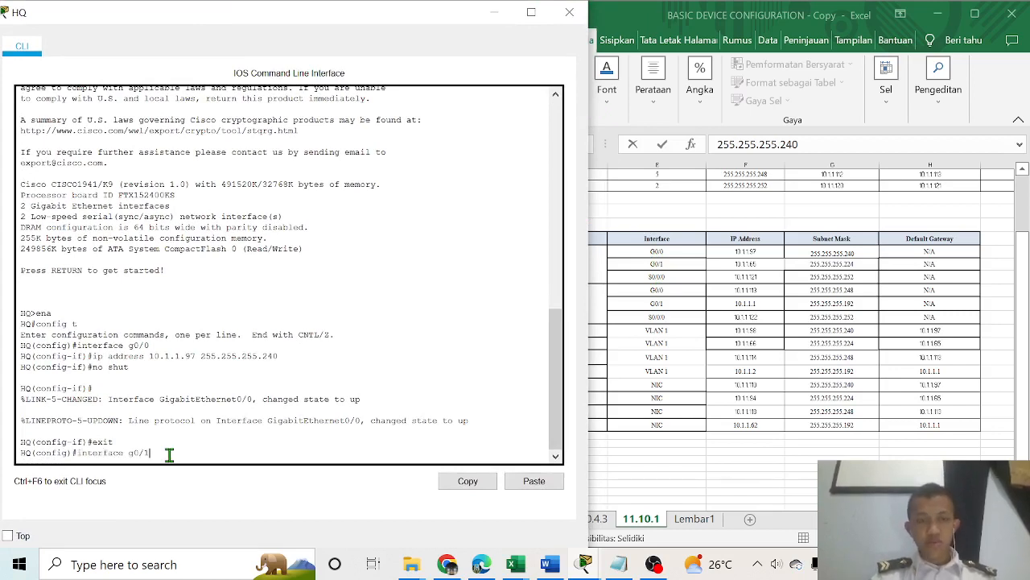
key(Return)
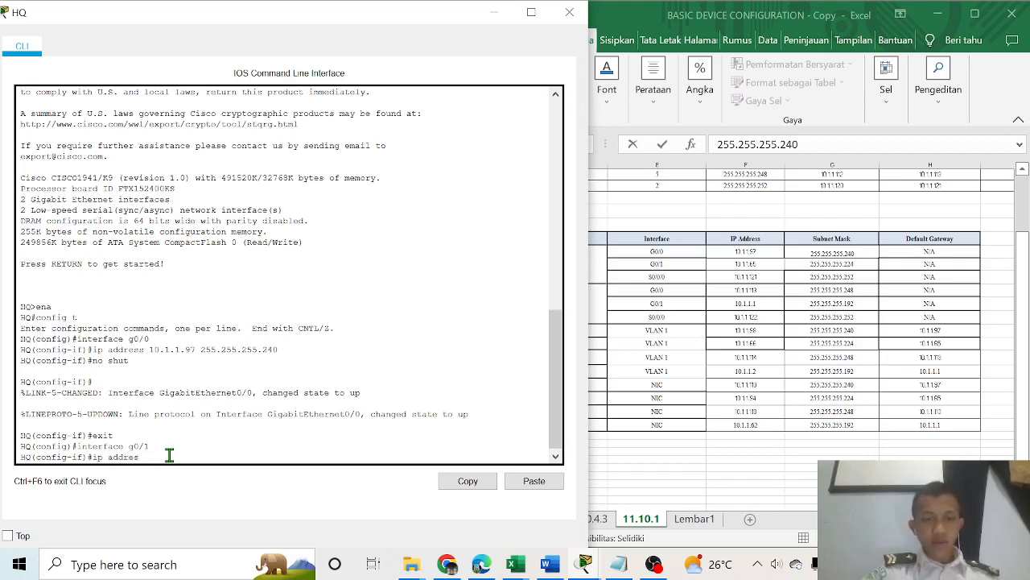
click(757, 264)
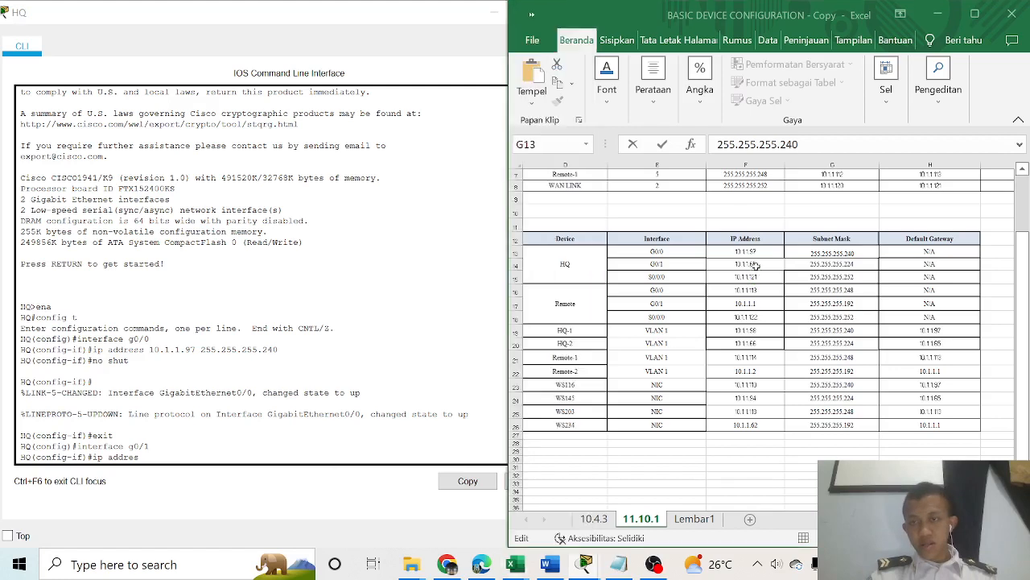
drag(758, 264, 837, 264)
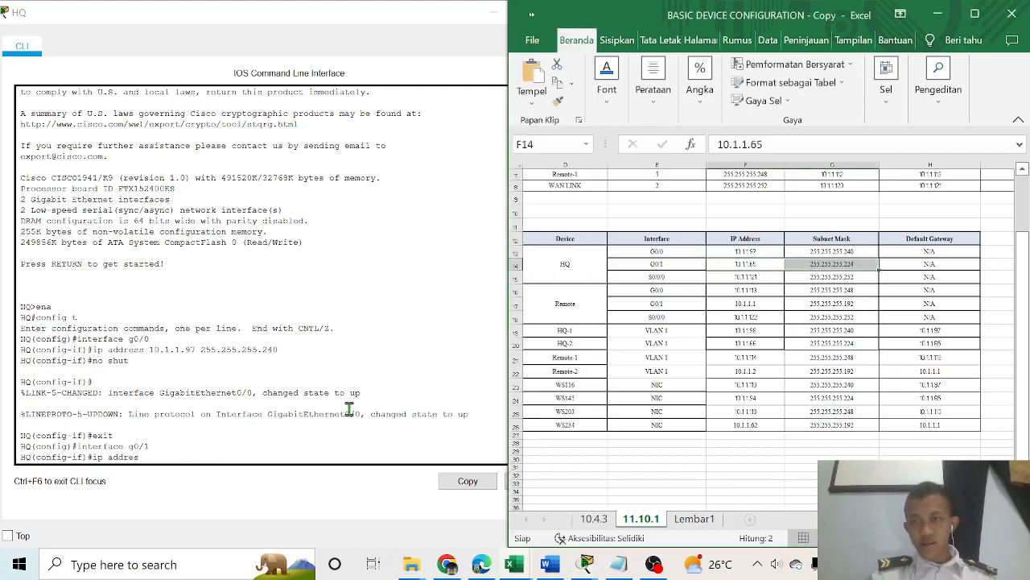
click(273, 445)
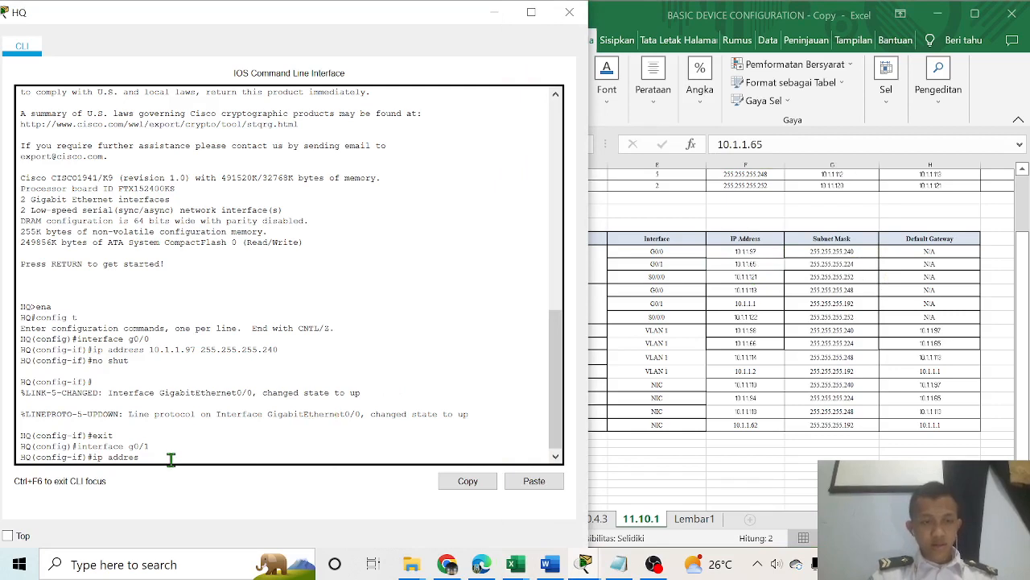
text(10.1.1.65)
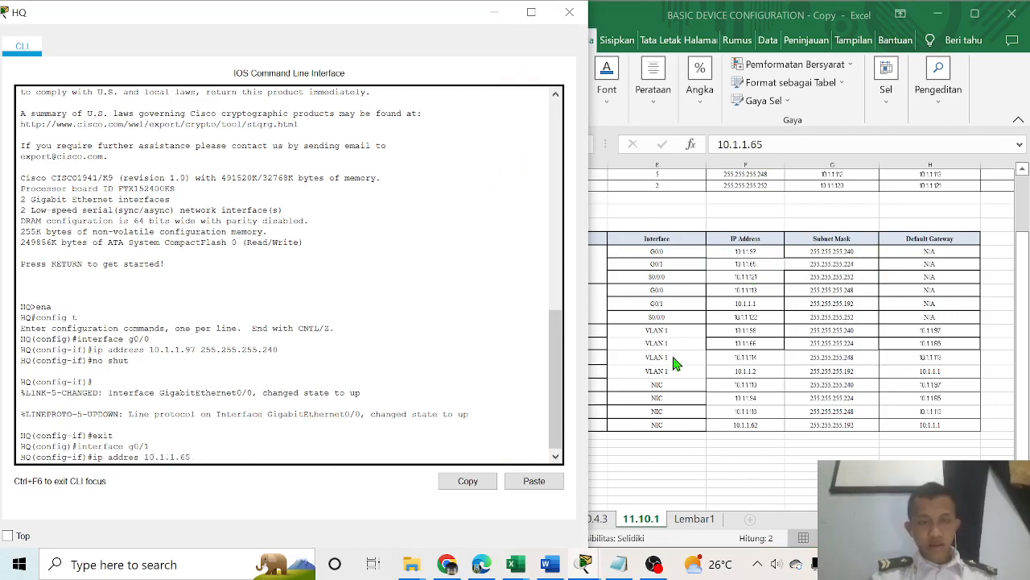
Complete G0/1's address command with the subnet mask 255.255.255.224 copied from the addressing table and run it
click(828, 270)
click(840, 266)
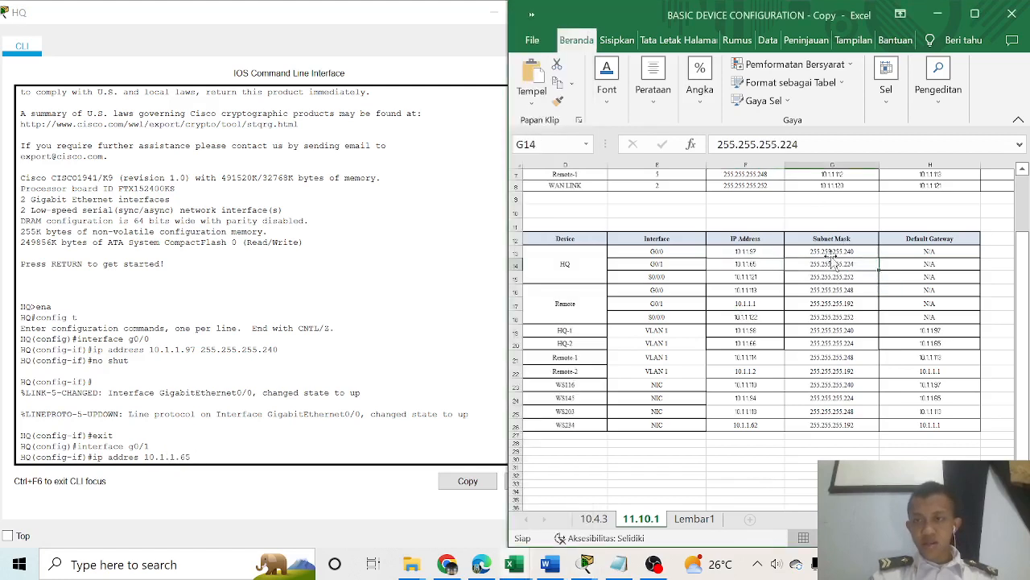
drag(816, 145, 712, 145)
right_click(749, 147)
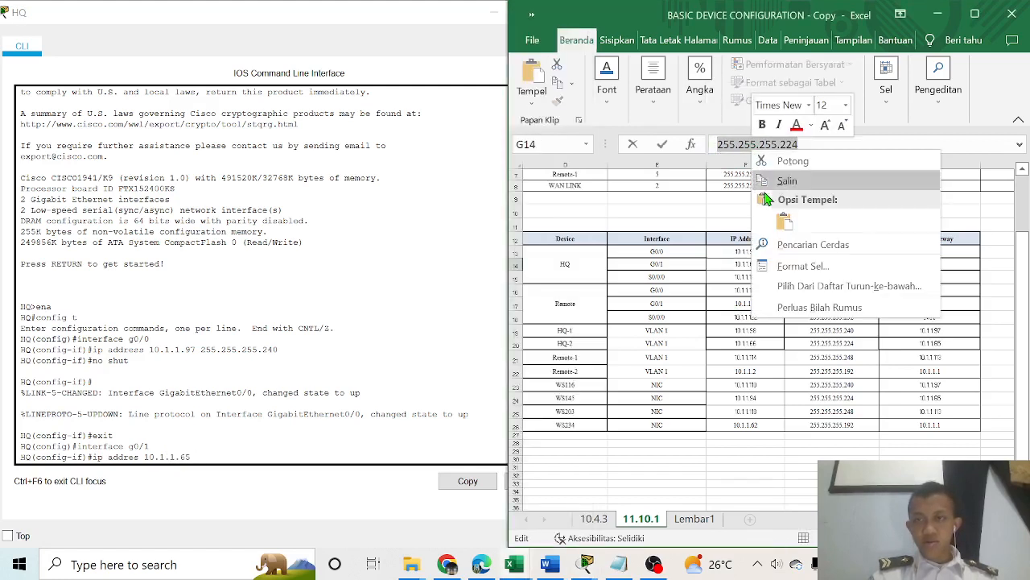
click(777, 179)
click(221, 453)
right_click(224, 456)
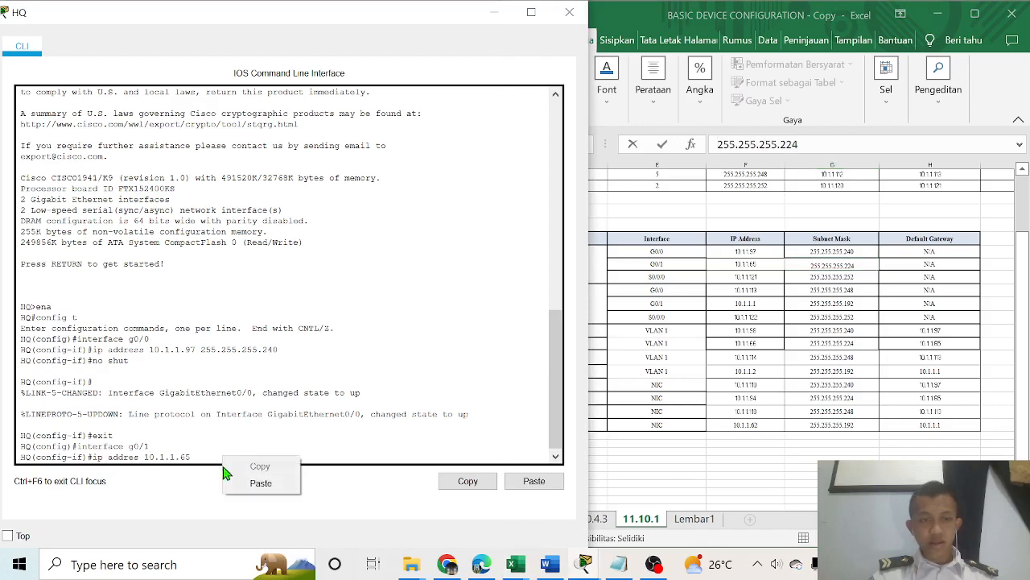
click(222, 464)
right_click(219, 457)
click(256, 483)
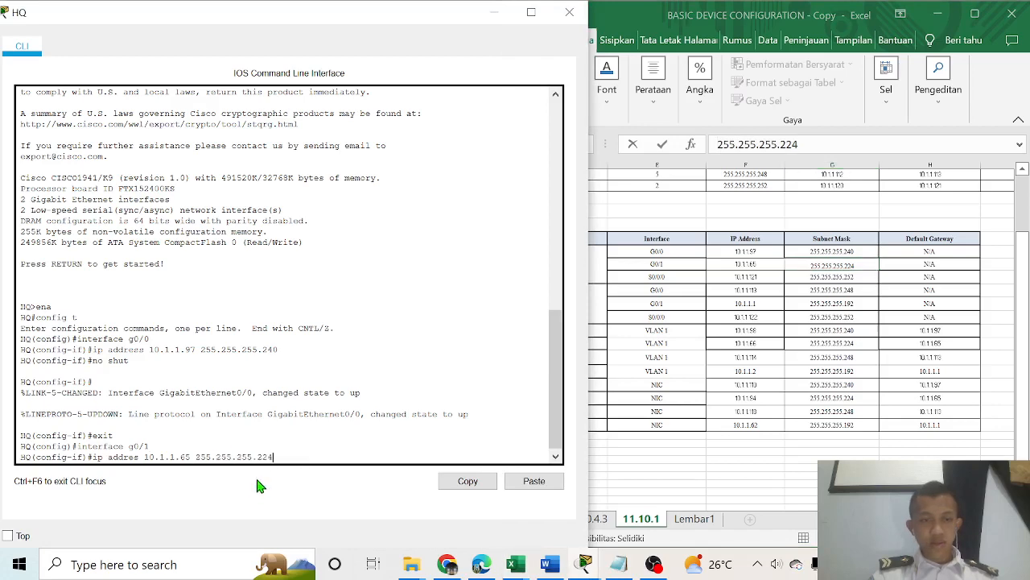
key(Return)
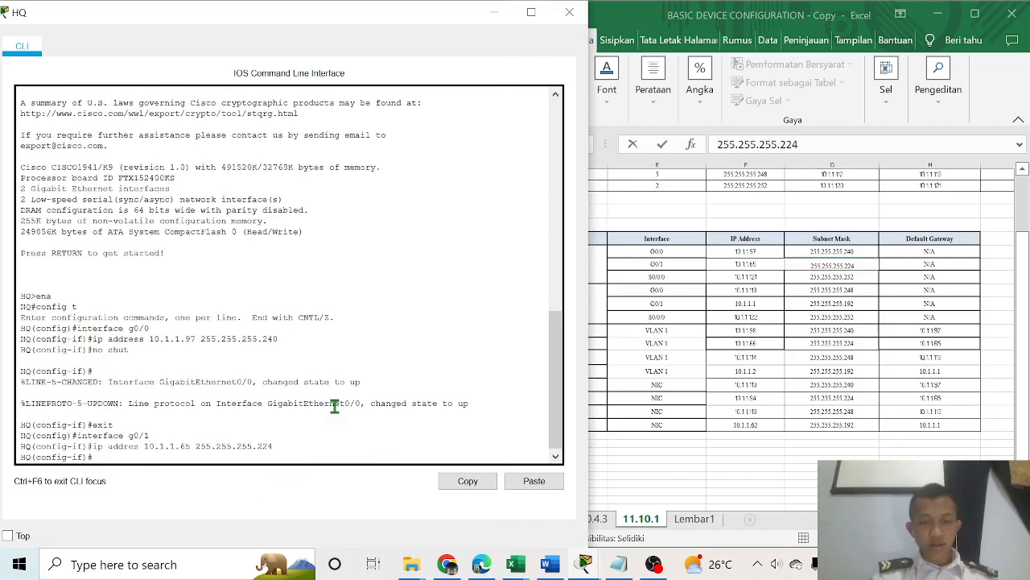
Enable HQ's G0/1 interface with no shut and exit its interface configuration
text(no shut)
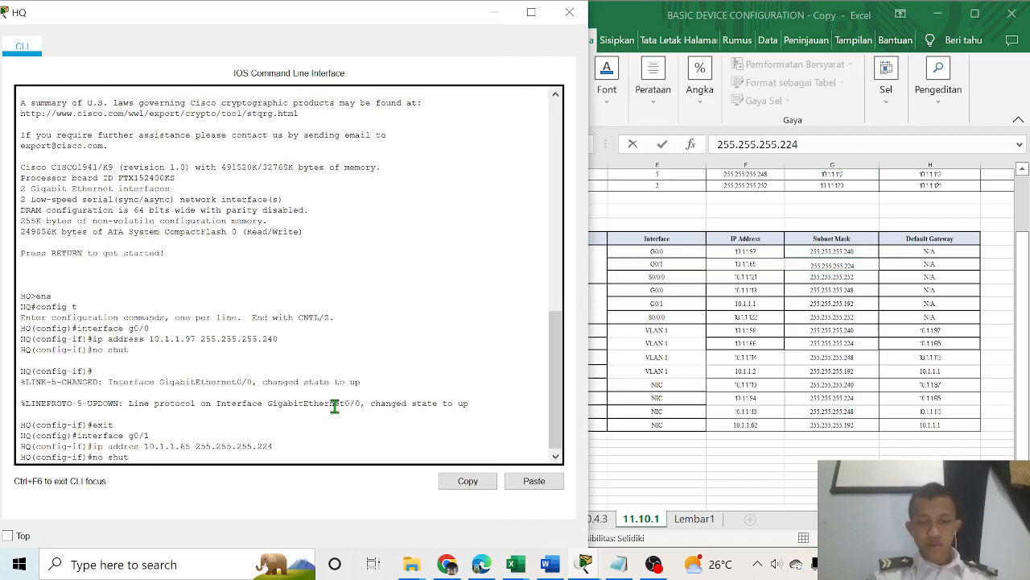
key(Return)
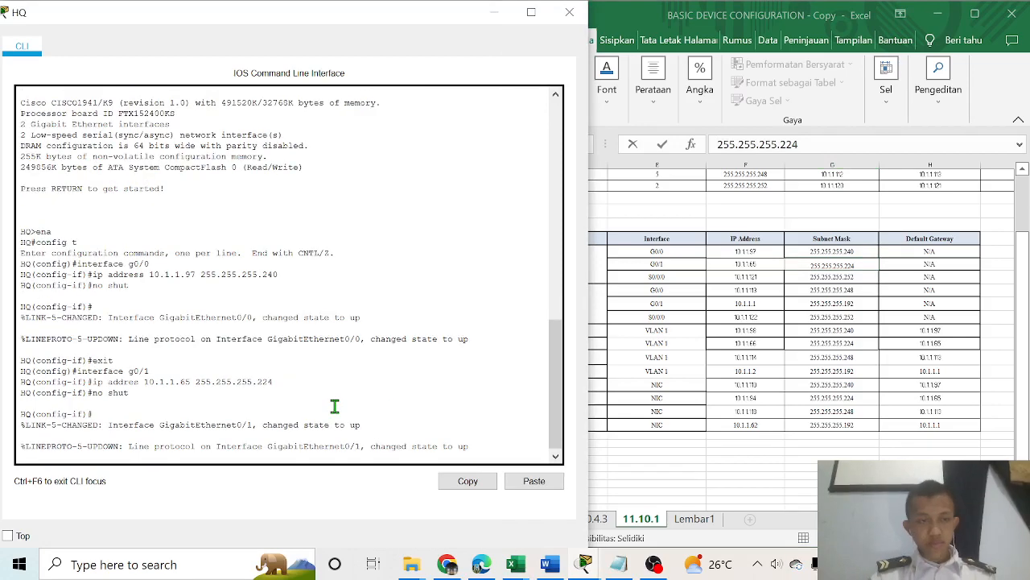
text(exi)
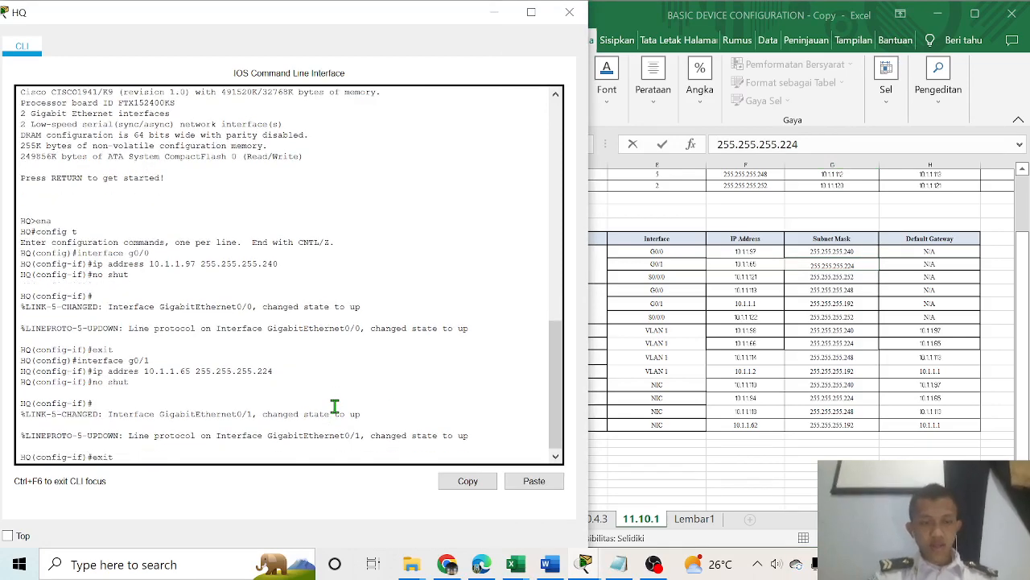
text(t)
key(Return)
Enter interface configuration for the serial interface S0/0/0 on HQ
text(int)
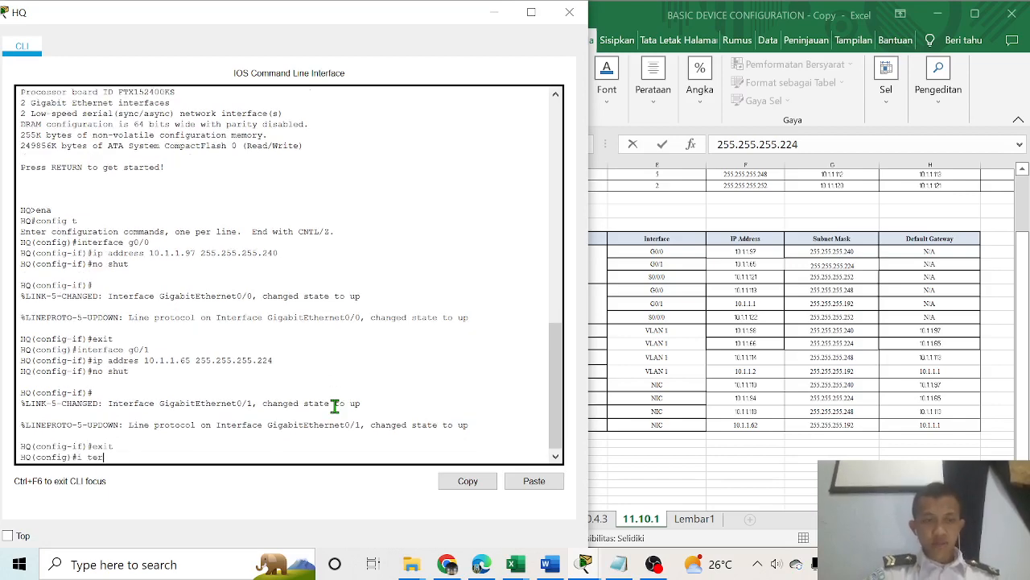
text(erface s0/0/0)
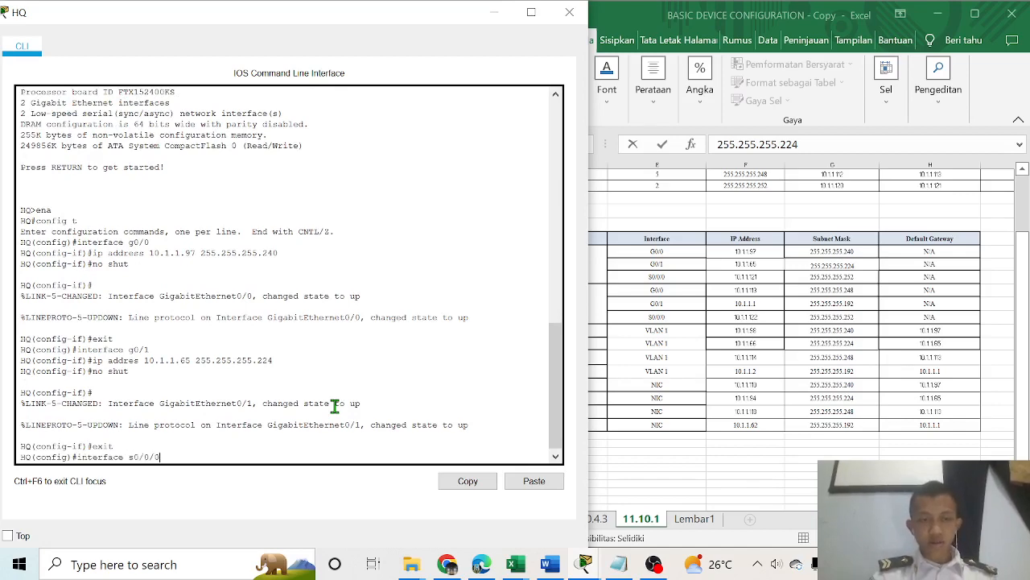
key(Return)
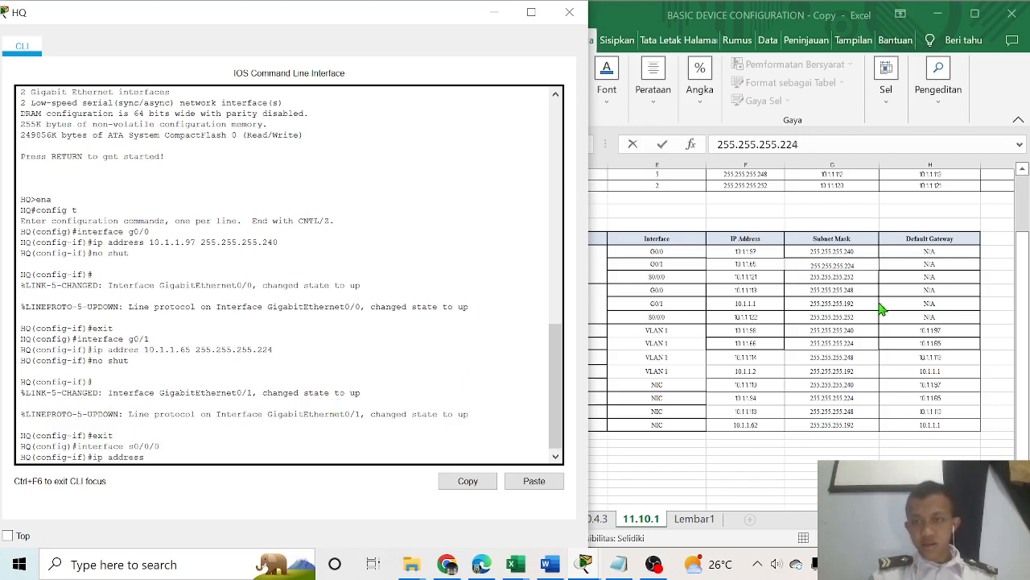
Assign S0/0/0 the IP address 10.1.1.121 with the mask 255.255.255.252 copied from the addressing table
click(750, 278)
drag(762, 277, 805, 283)
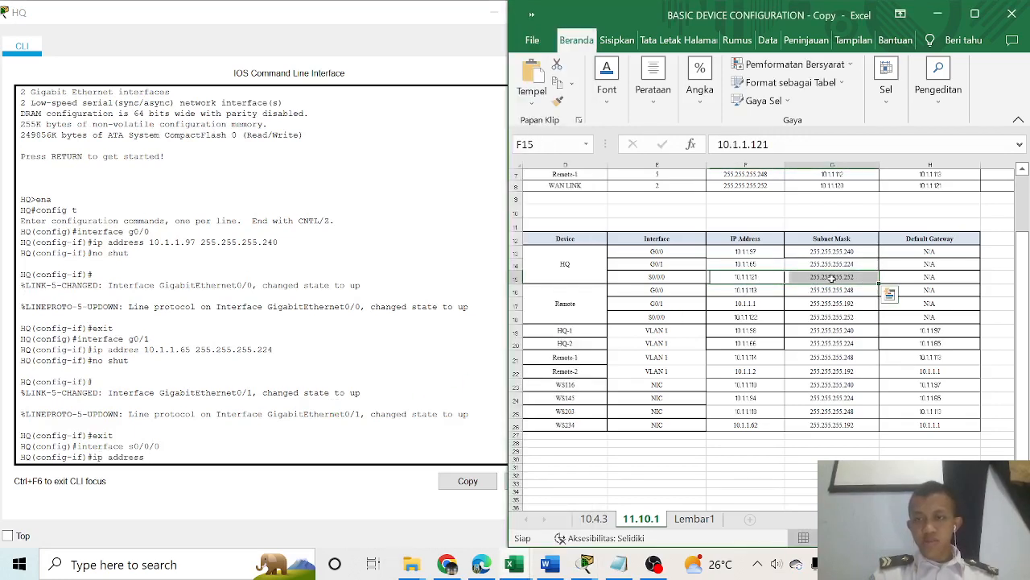
click(829, 278)
click(815, 144)
drag(814, 145, 719, 145)
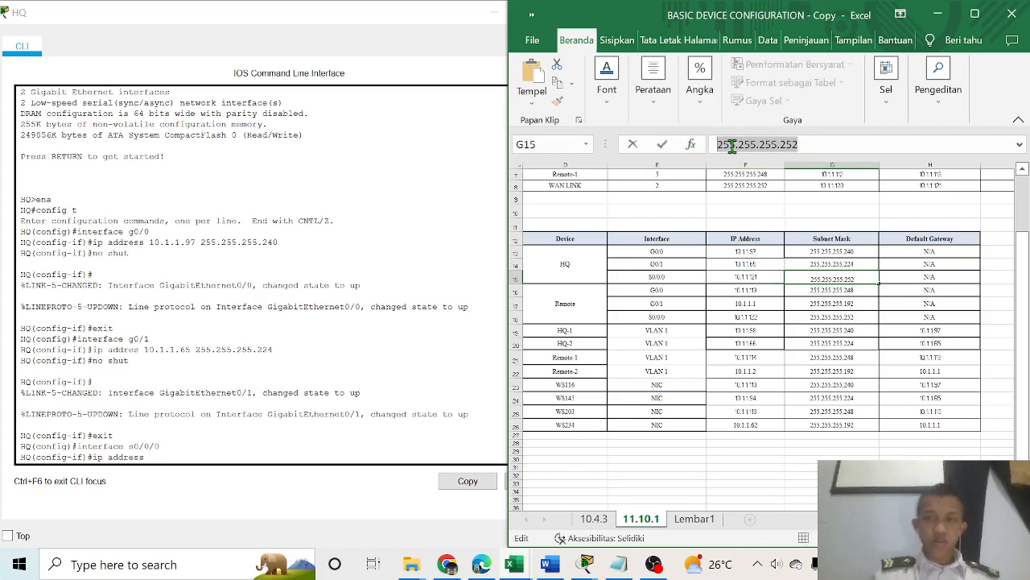
click(721, 276)
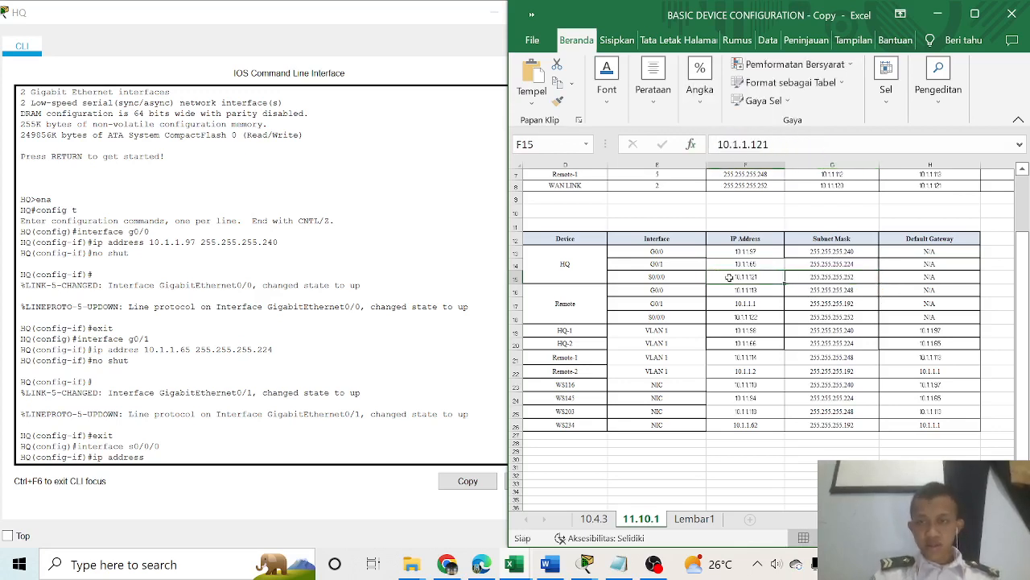
click(226, 451)
text(10.1.1.1)
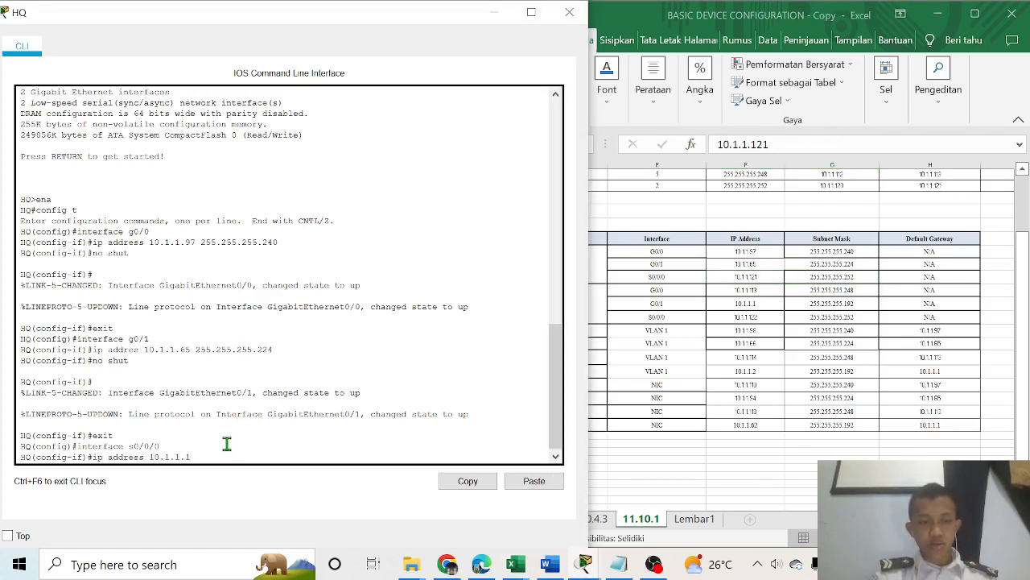
text(21)
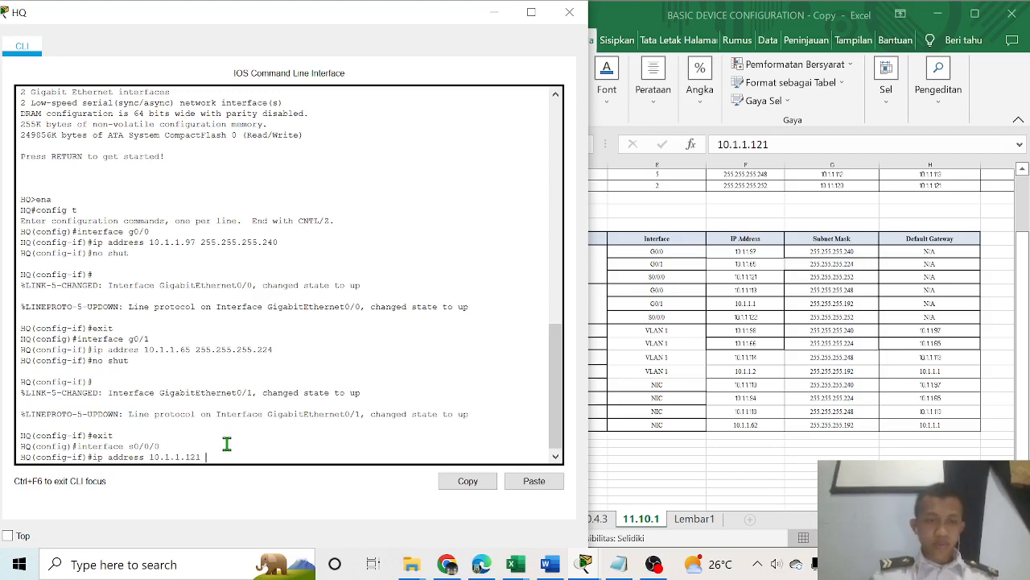
right_click(231, 463)
click(269, 483)
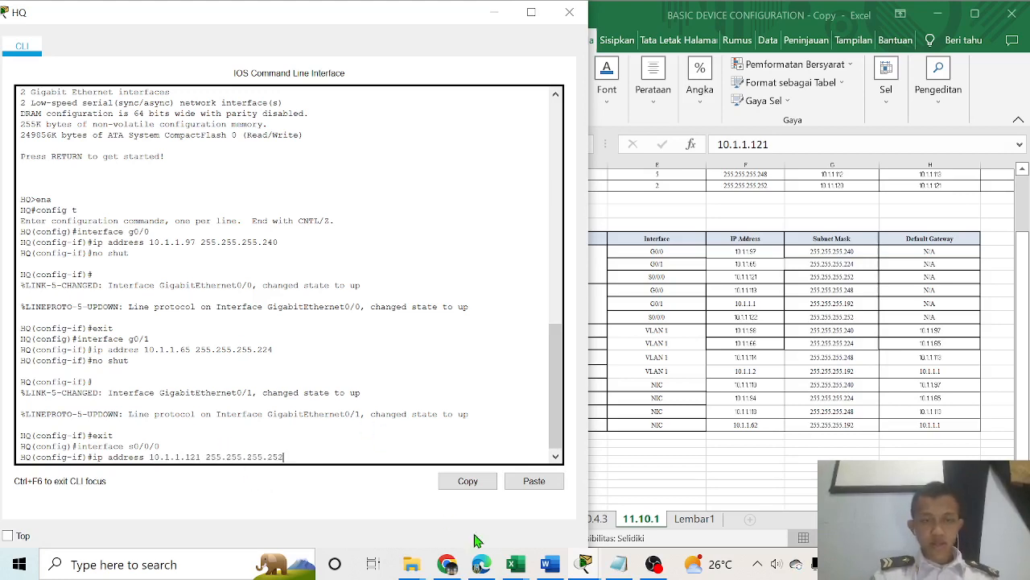
key(Return)
Enable HQ's serial interface S0/0/0 with no shut
text(nfig-if)#n)
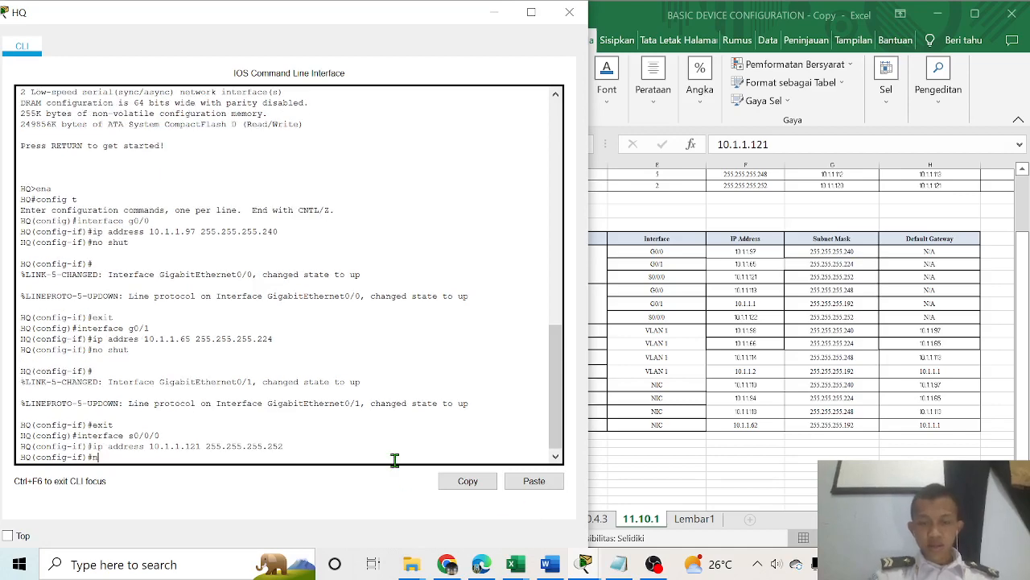
text(o )
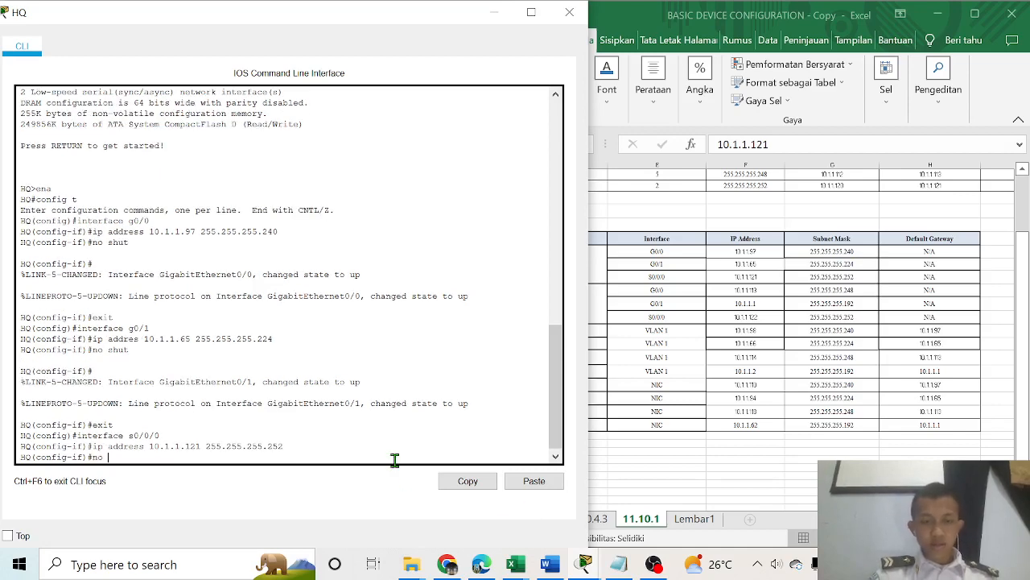
text(shut)
key(Return)
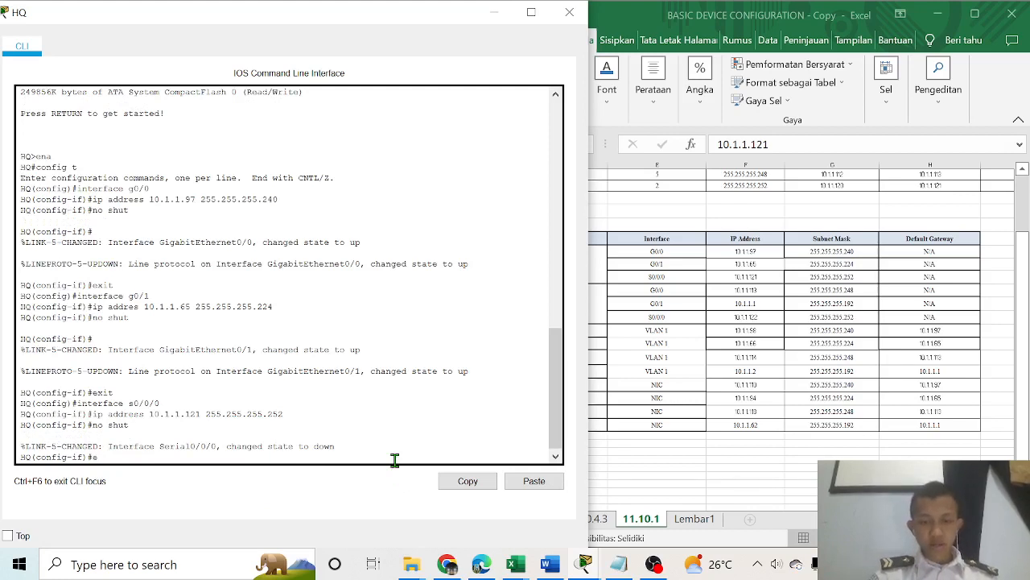
Exit interface configuration and global configuration mode on HQ to return to privileged EXEC mode
text(exit)
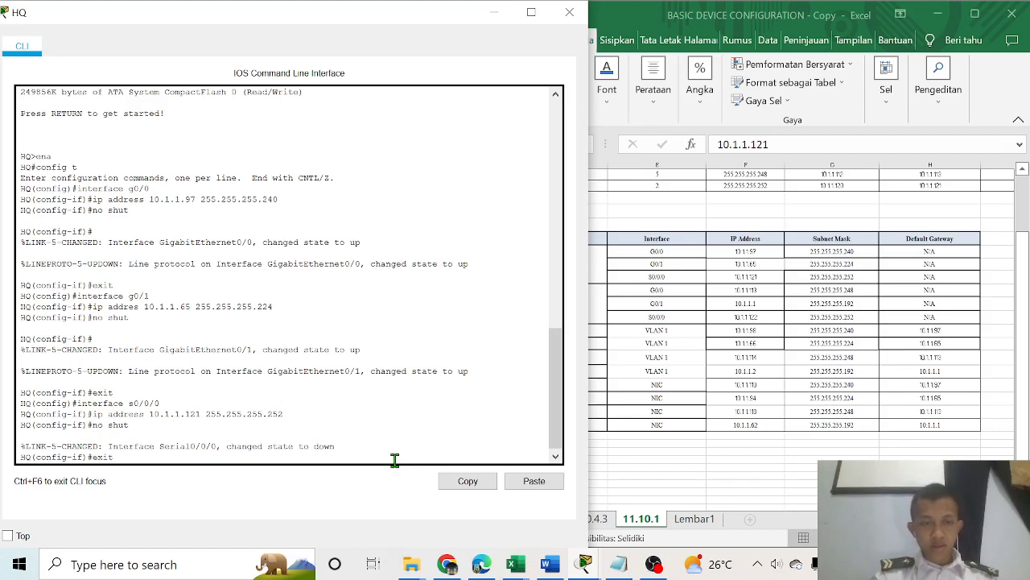
key(Return)
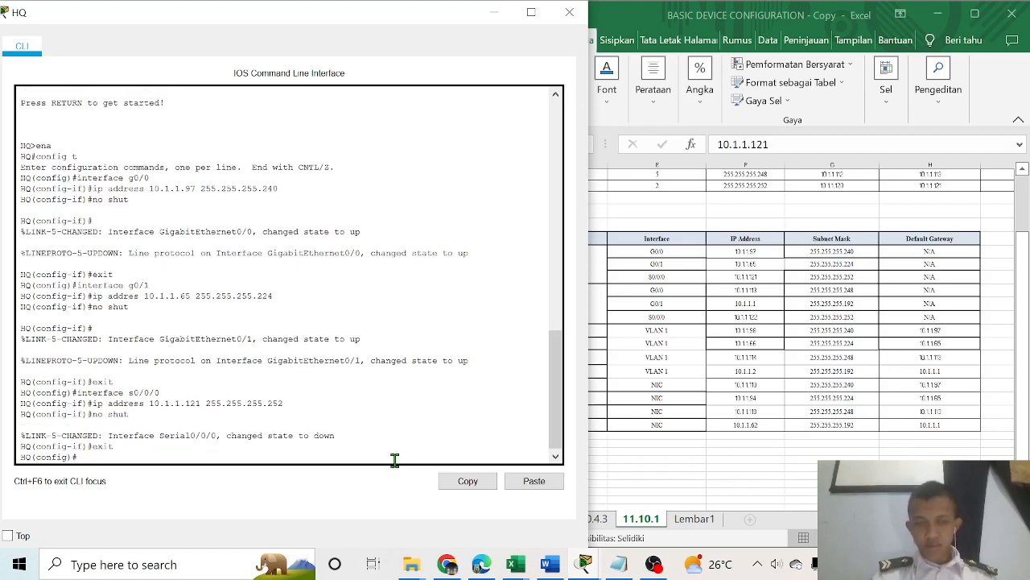
text(exit)
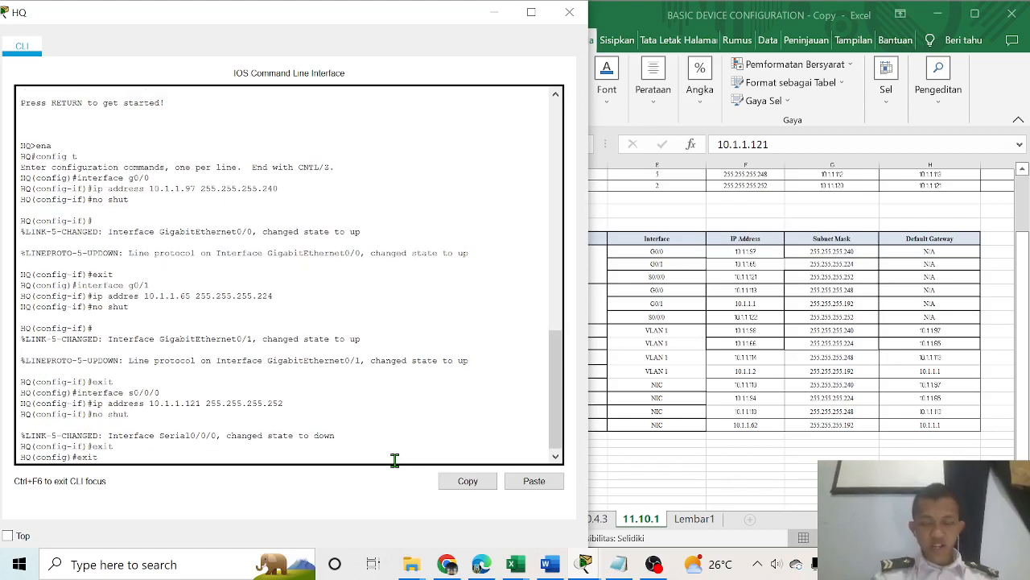
key(Return)
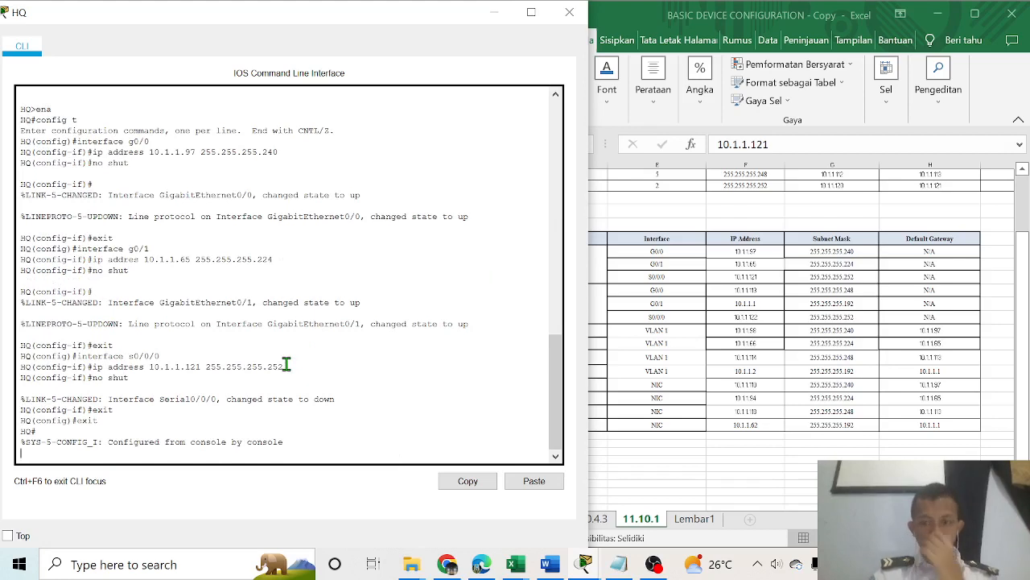
Run show ip interface brief on HQ to list its interface addresses and status
key(Return)
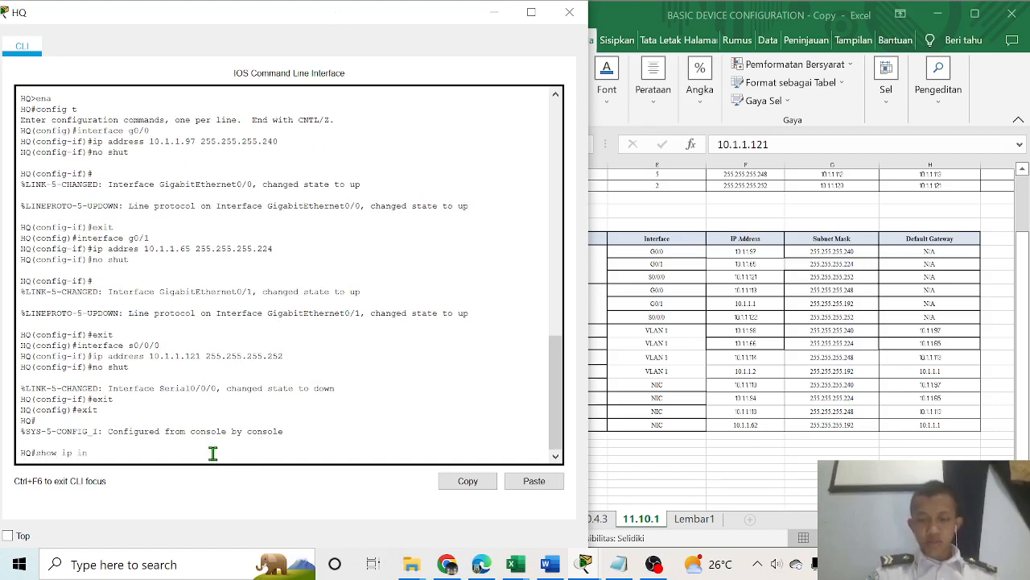
text(face brief)
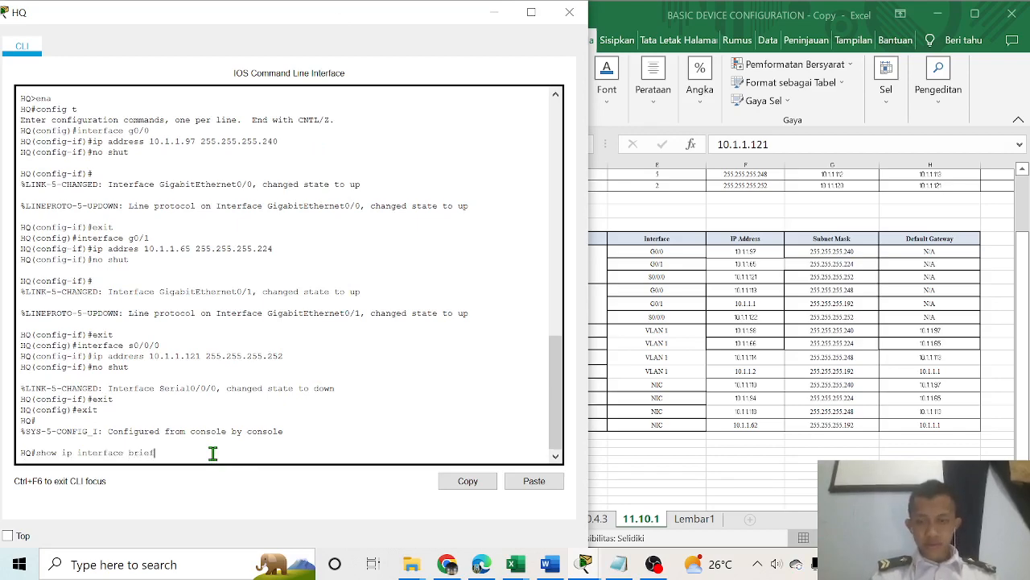
key(Return)
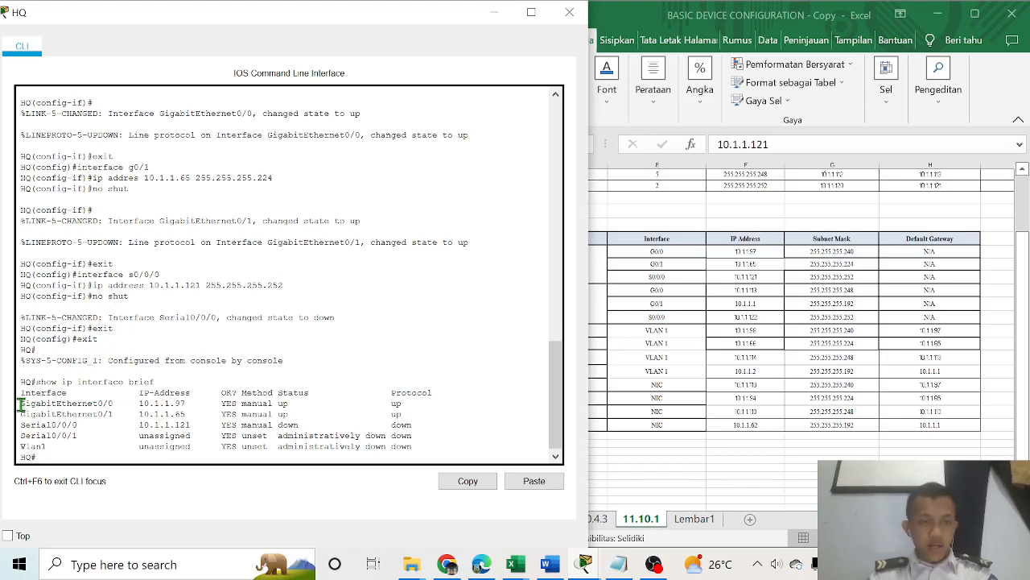
Examine the addresses and status of G0/0, G0/1 and S0/0/0 in HQ's interface summary and review the earlier console output
drag(20, 407, 121, 407)
click(169, 406)
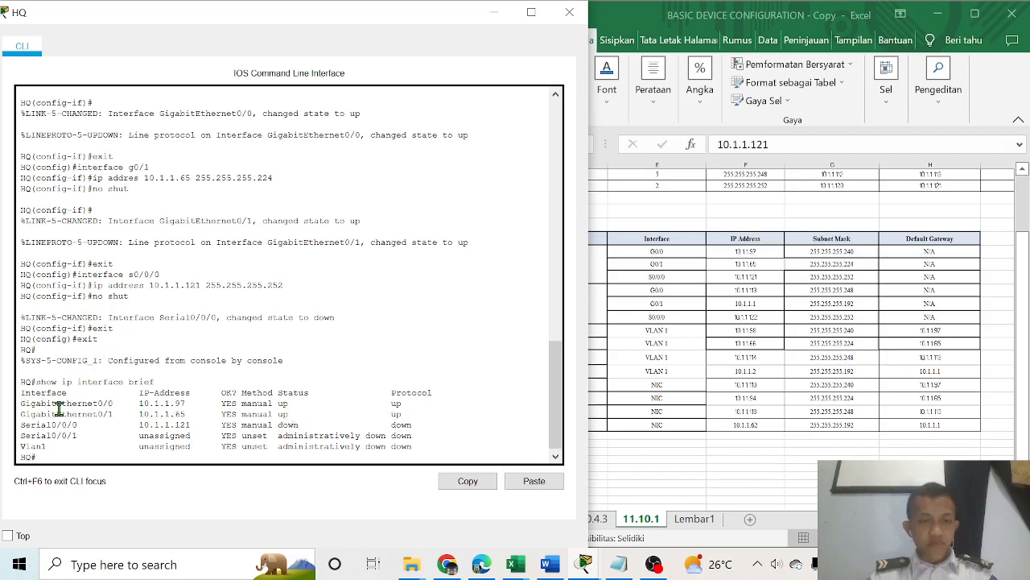
drag(57, 413, 155, 414)
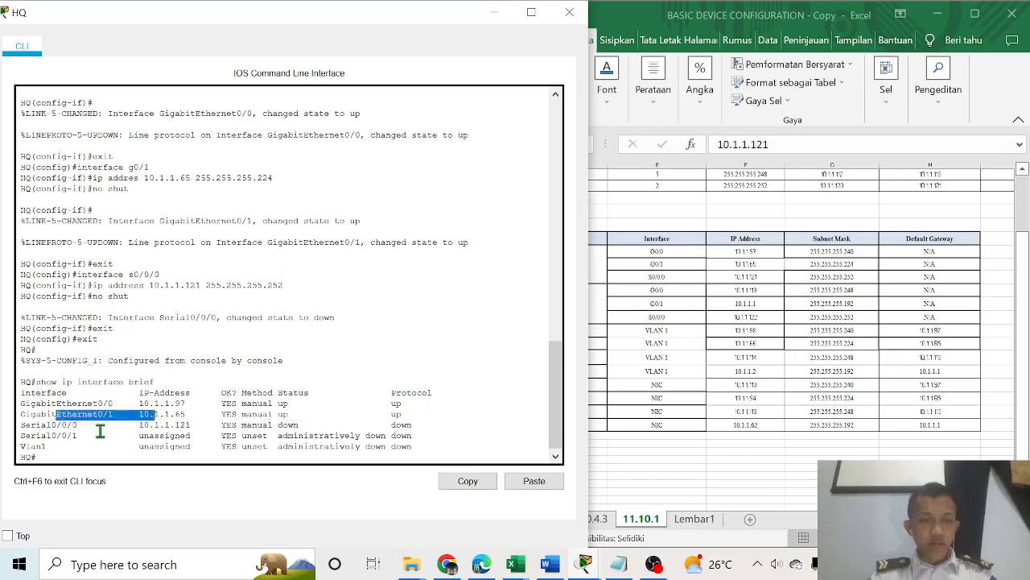
click(54, 424)
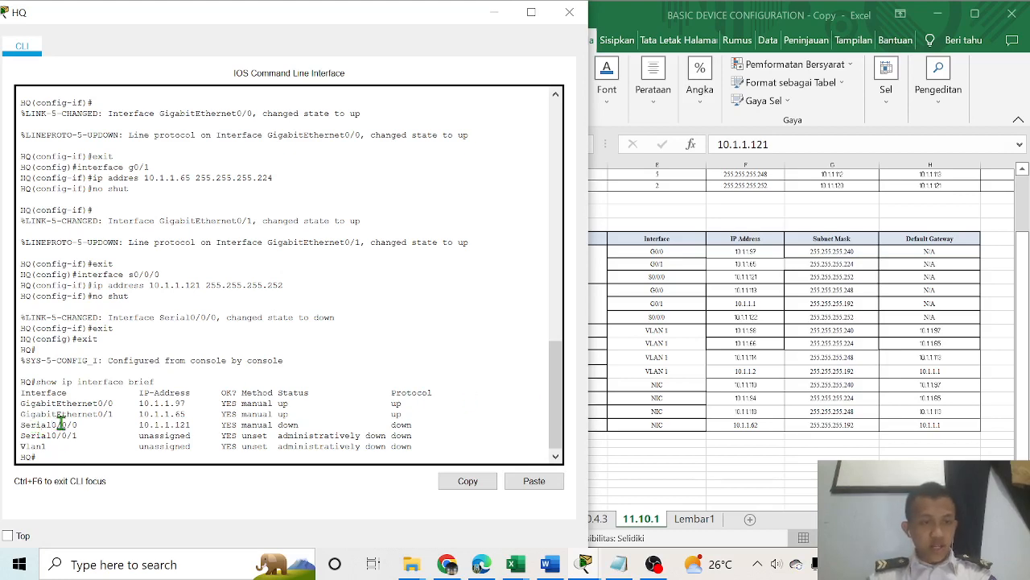
drag(20, 425, 317, 414)
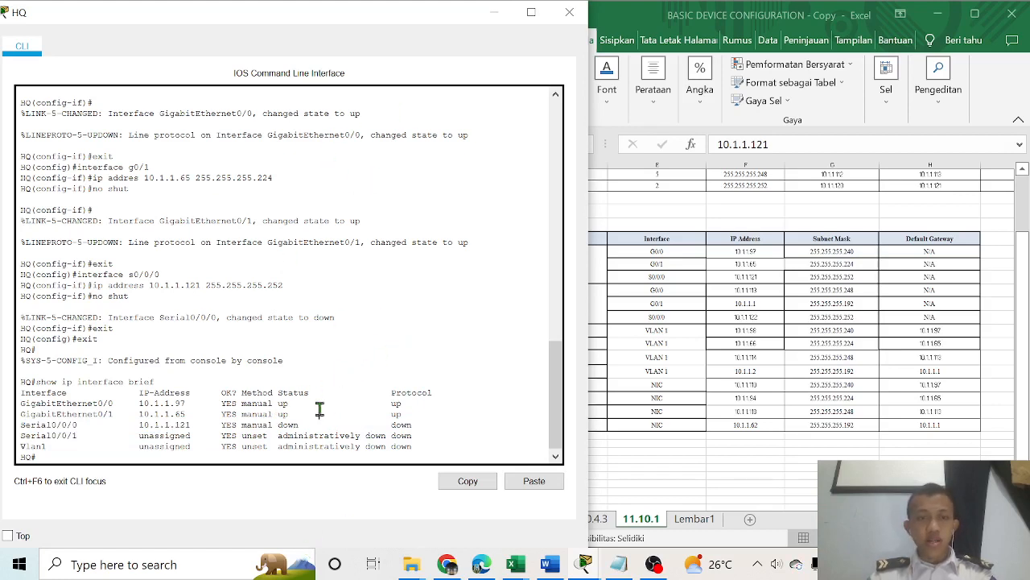
drag(309, 427, 256, 425)
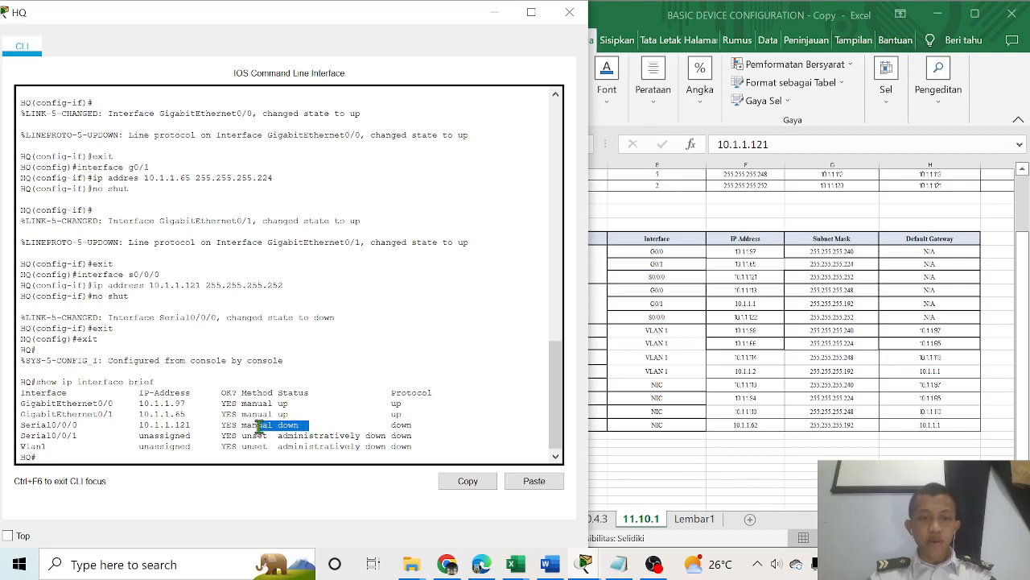
click(469, 238)
scroll(442, 359, up, 17)
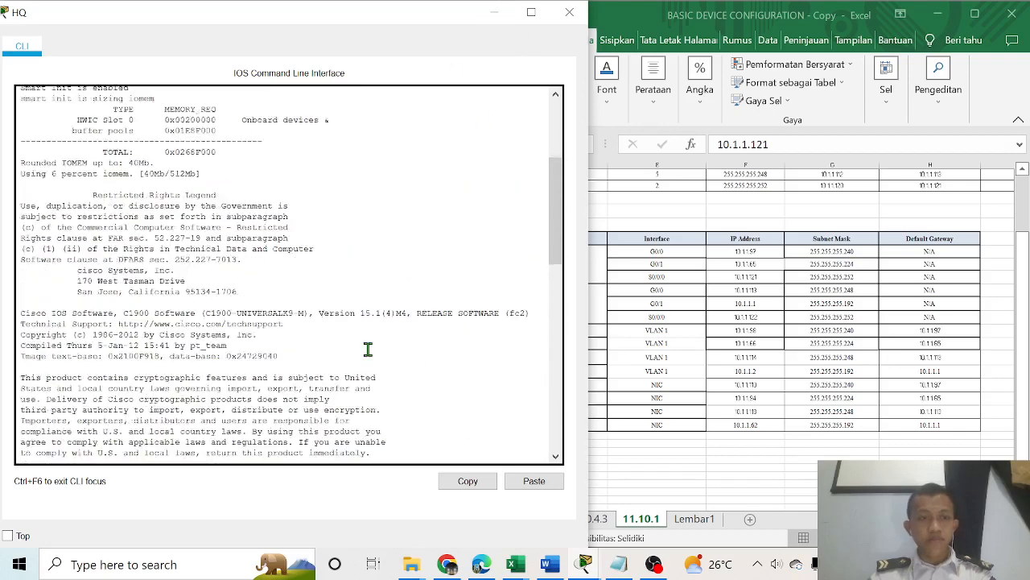
scroll(197, 245, down, 13)
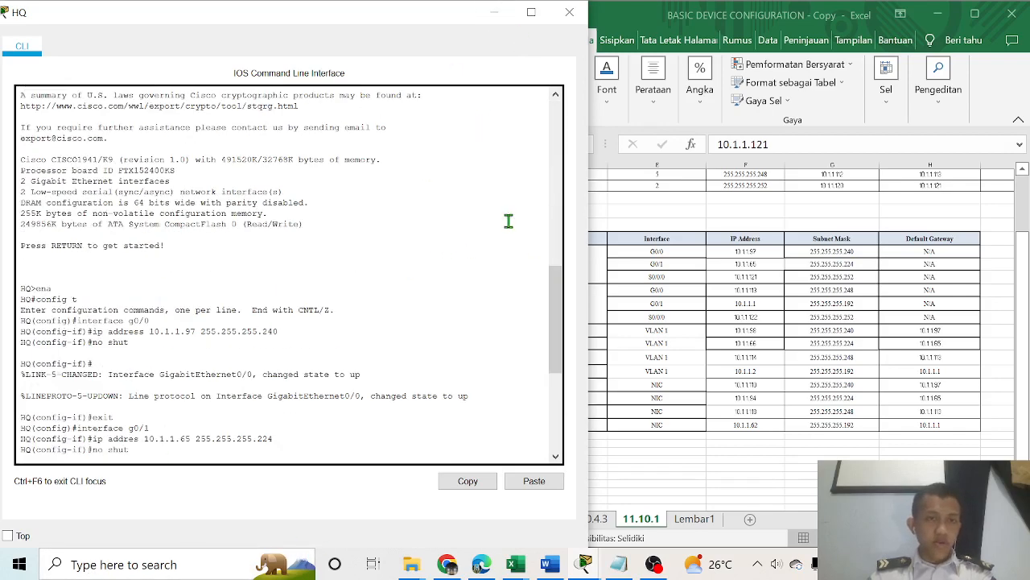
Close the HQ router's console, open the Remote router's CLI, and enter global configuration mode with ena and config t
click(569, 14)
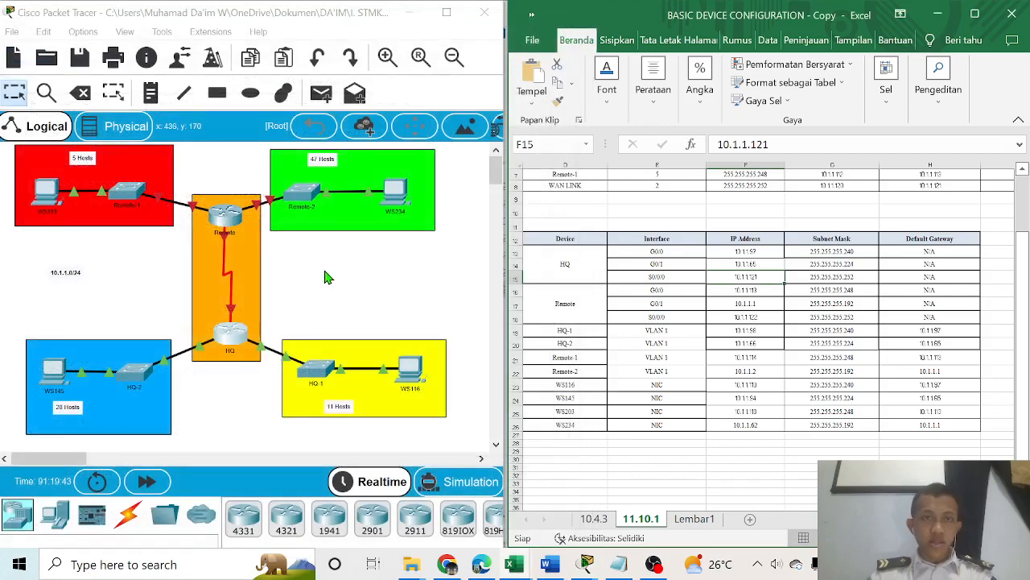
click(232, 224)
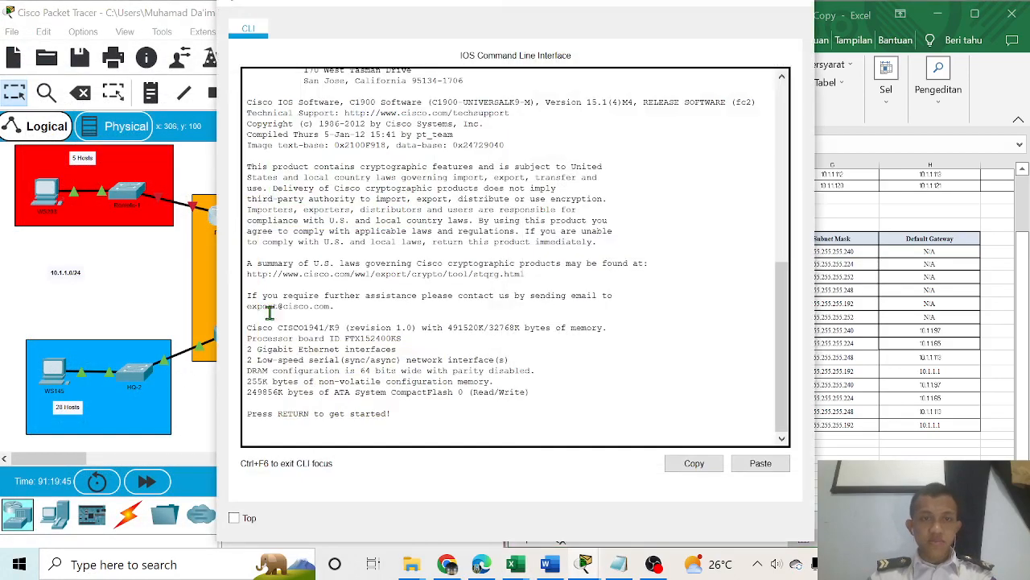
click(439, 429)
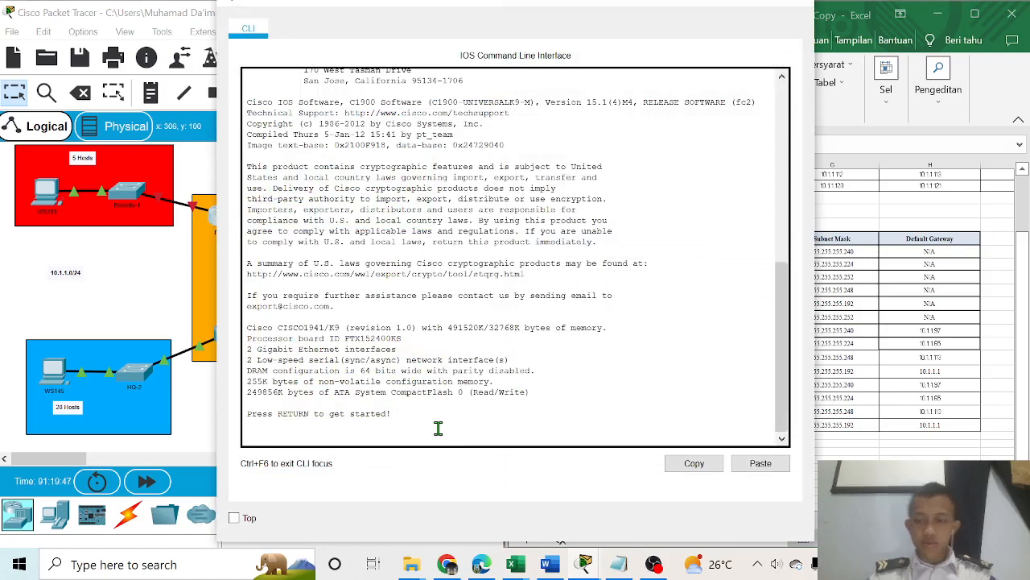
key(Return)
text(emote>e)
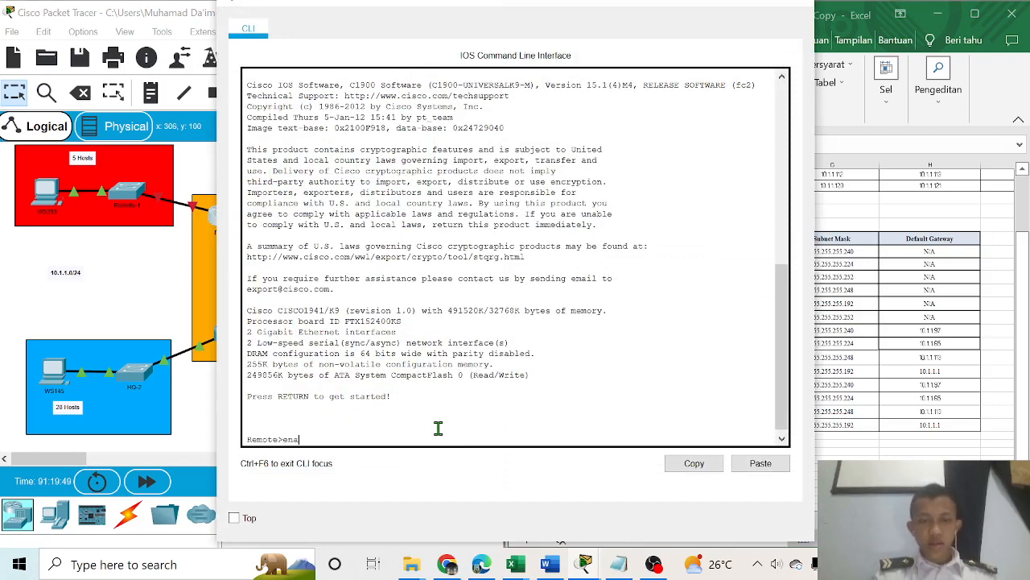
text(na)
key(Return)
text(con)
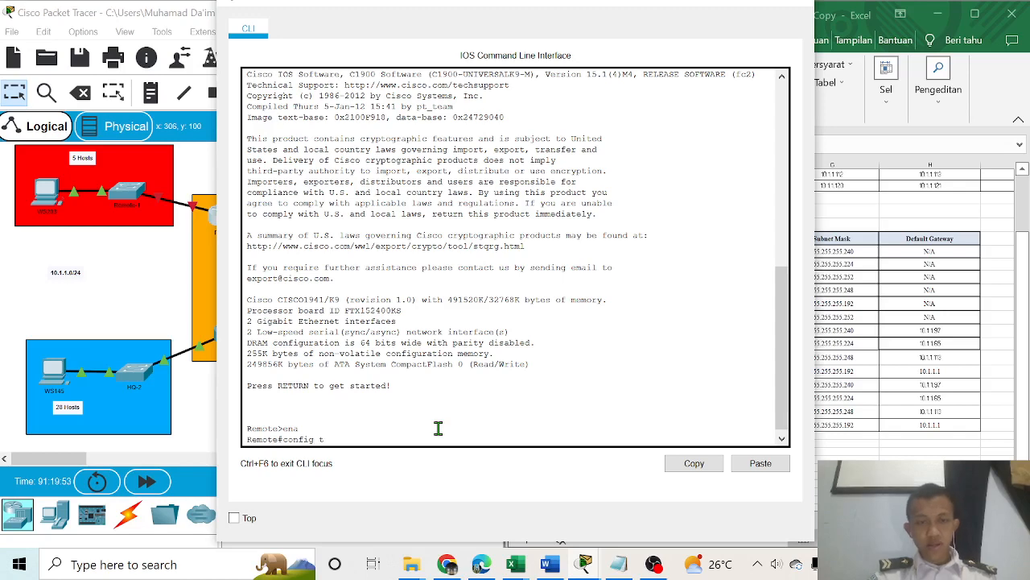
text(fig t)
key(Return)
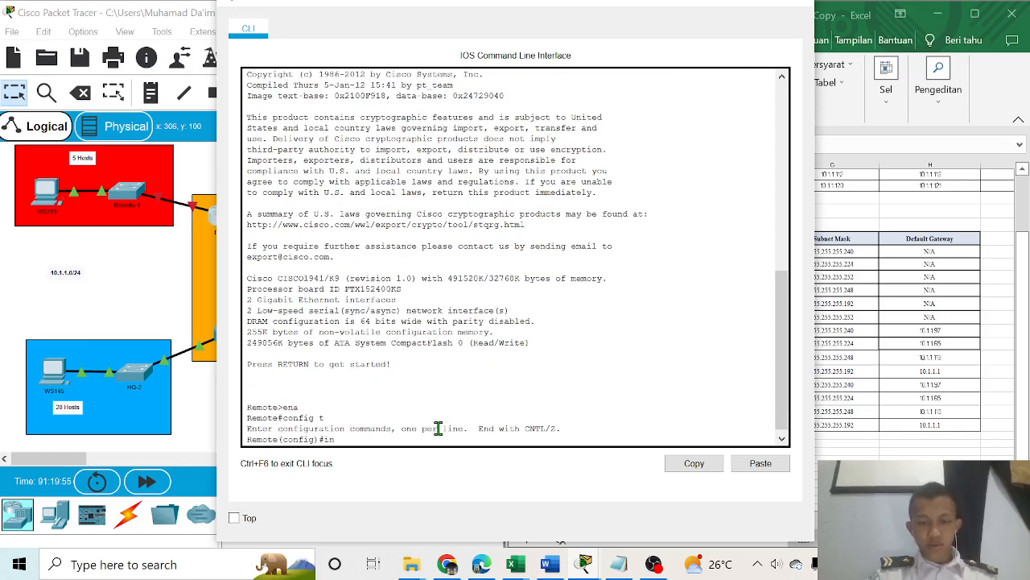
Enter configuration mode for interface g0/0 and place the CLI window beside the Excel addressing table
text(interface g0/0)
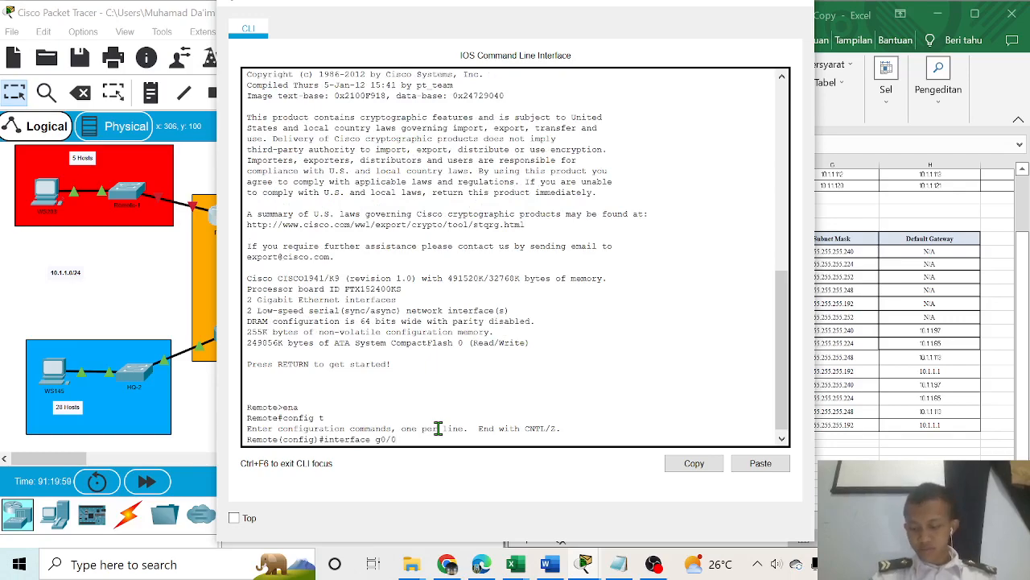
key(Return)
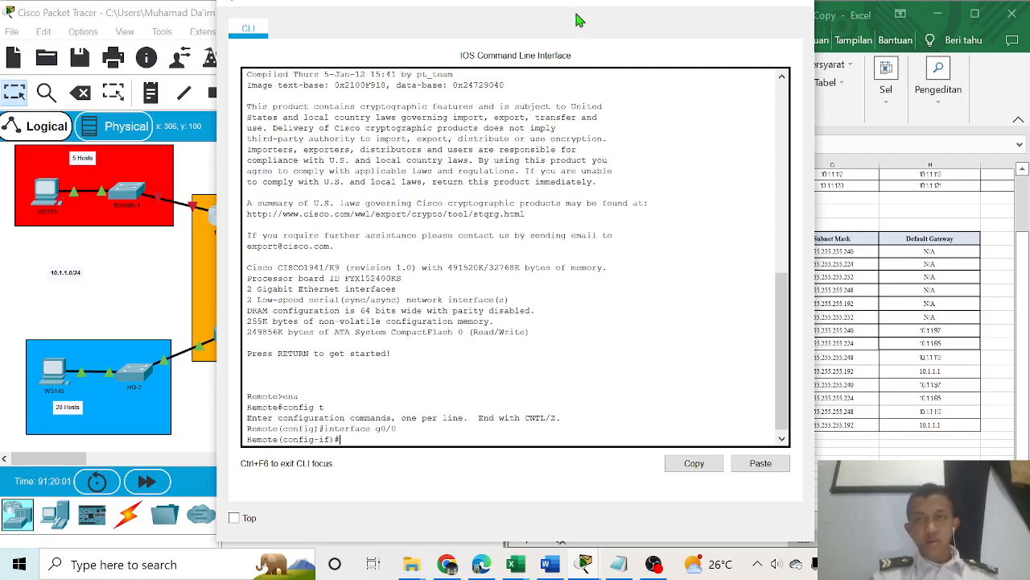
drag(590, 6, 366, 24)
click(746, 223)
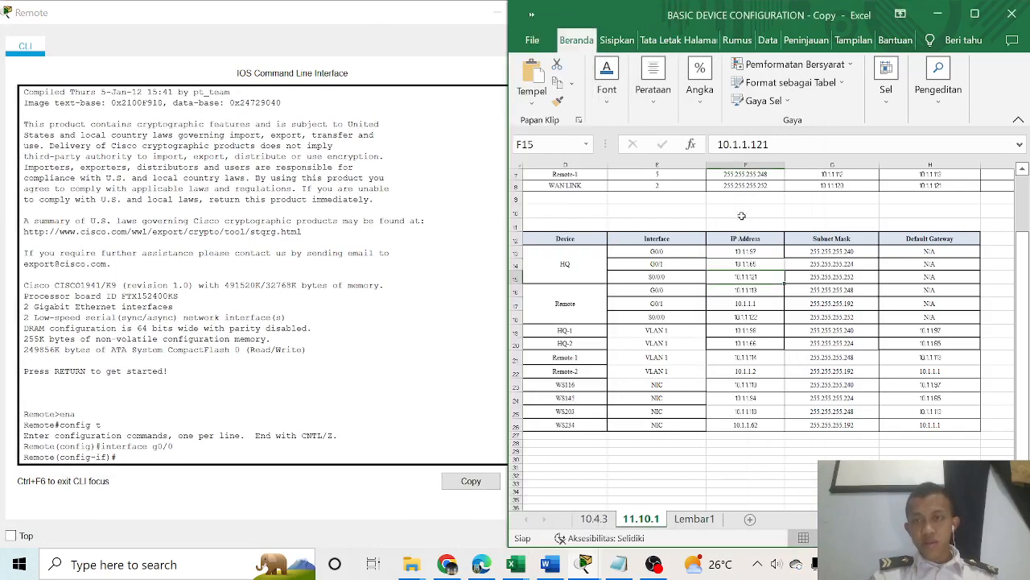
Try to address g0/0 by submitting 10.1.1.113 255.255.255.248, copied from the Remote G0/0 row of the table, without a command keyword
drag(657, 294, 831, 316)
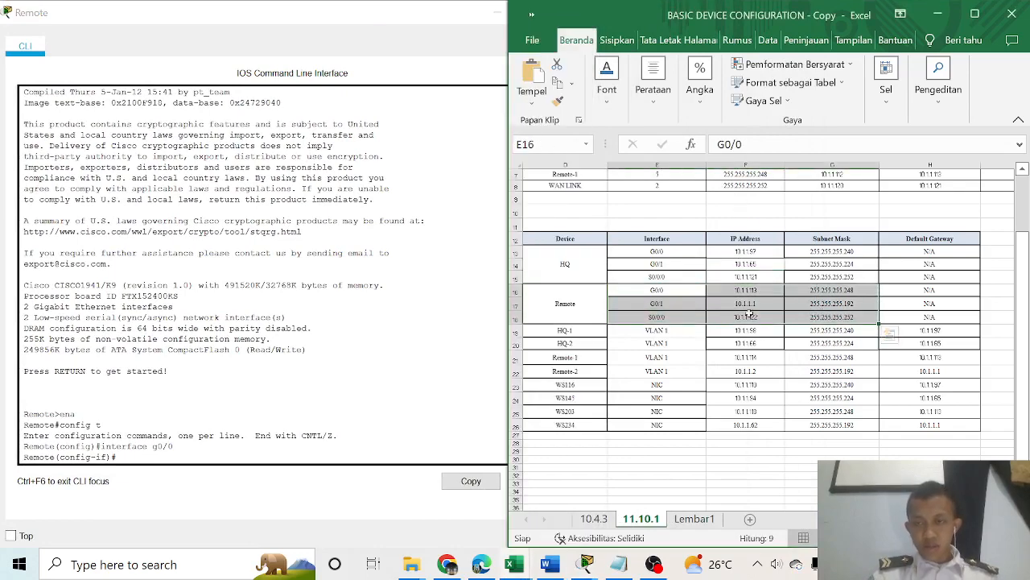
scroll(738, 338, down, 2)
click(756, 217)
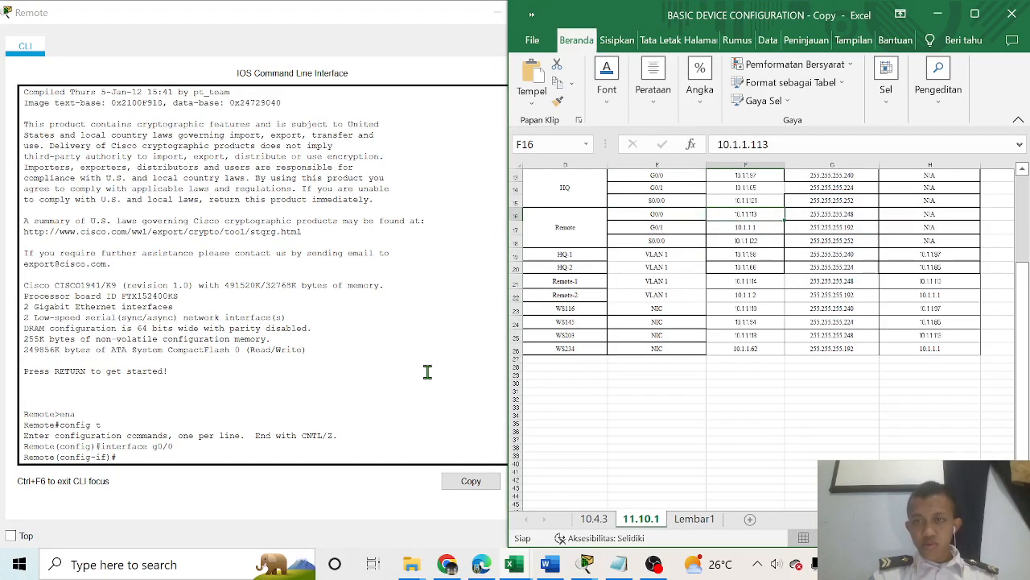
click(198, 443)
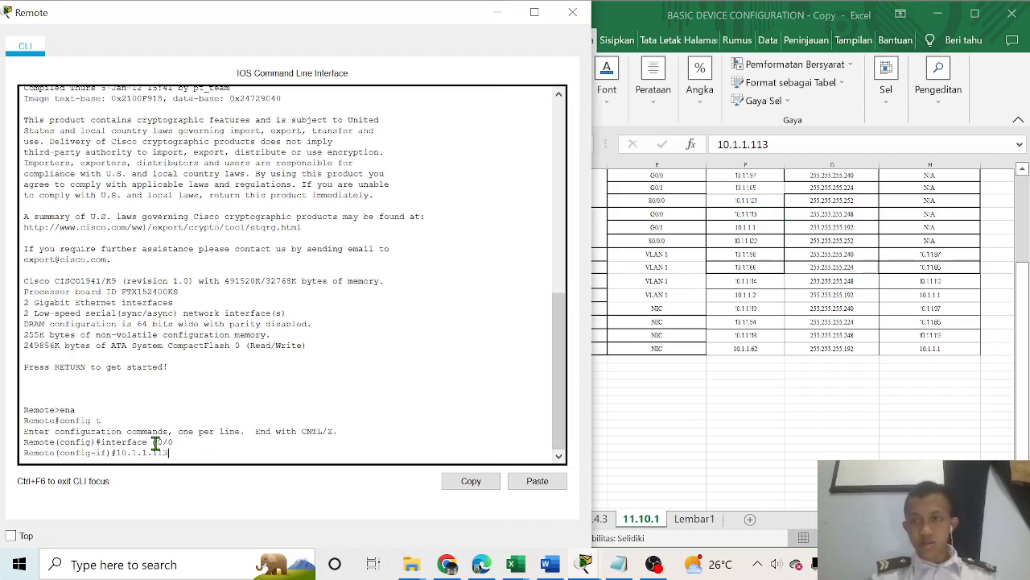
click(837, 213)
drag(819, 149, 712, 147)
key(ctrl+c)
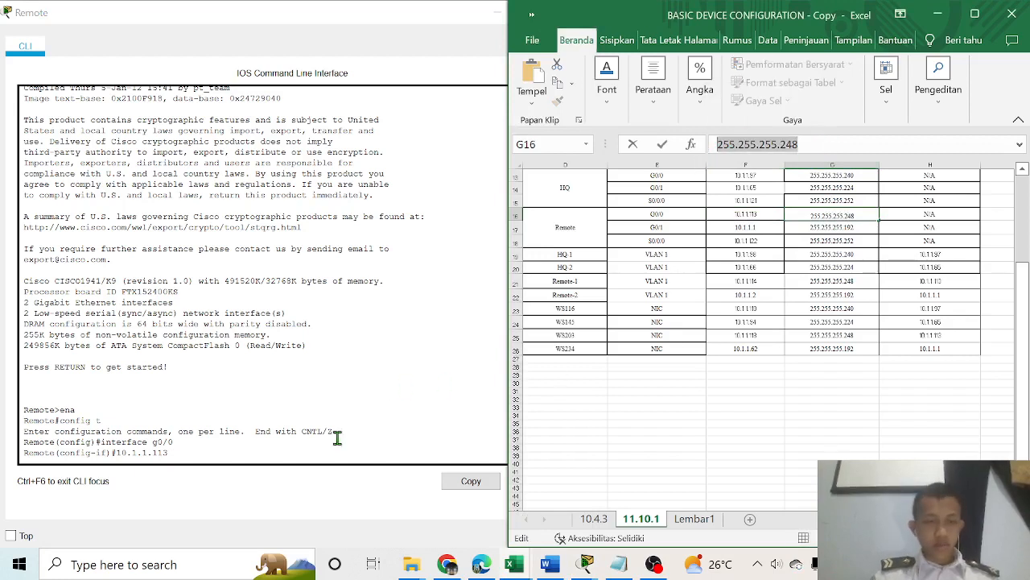
click(297, 452)
right_click(294, 459)
click(318, 480)
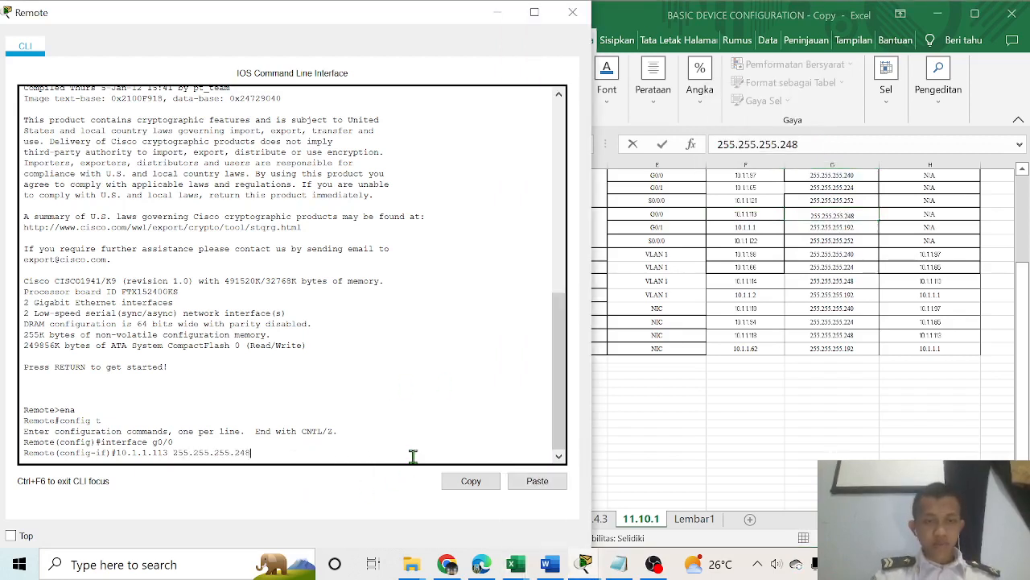
key(Return)
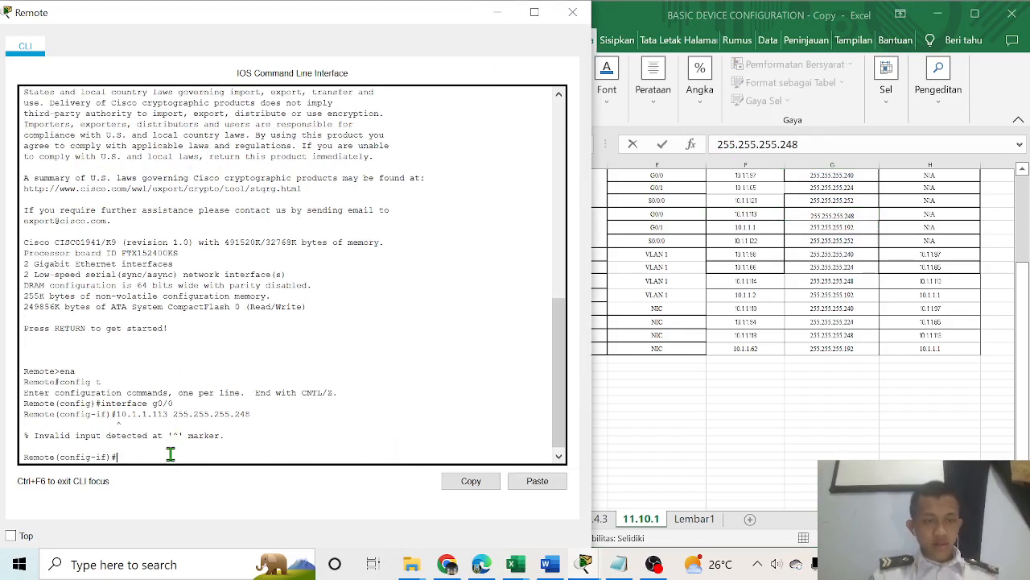
Assign g0/0 its address with the command ip address 10.1.1.113 255.255.255.248
text(ip)
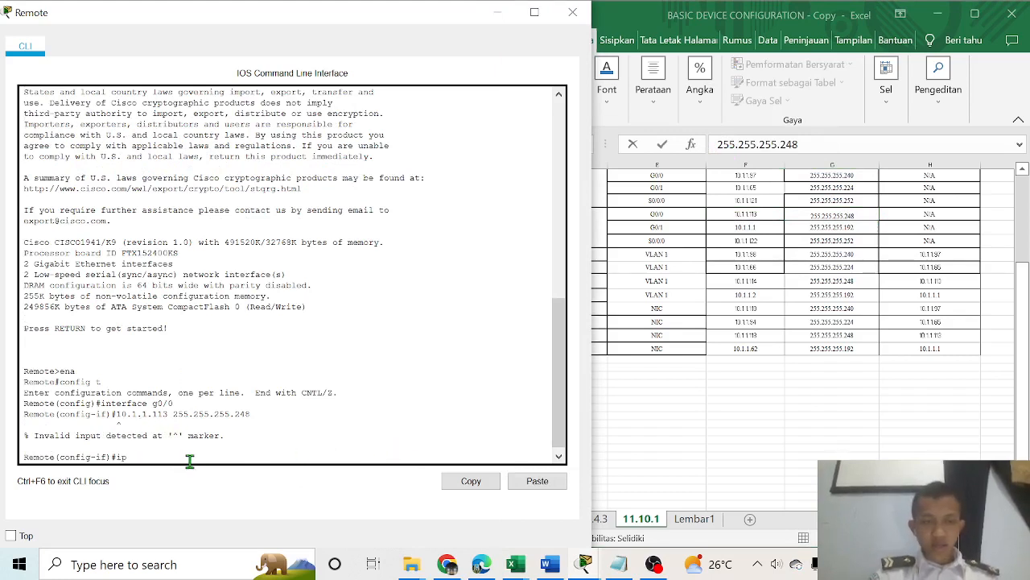
text( addres)
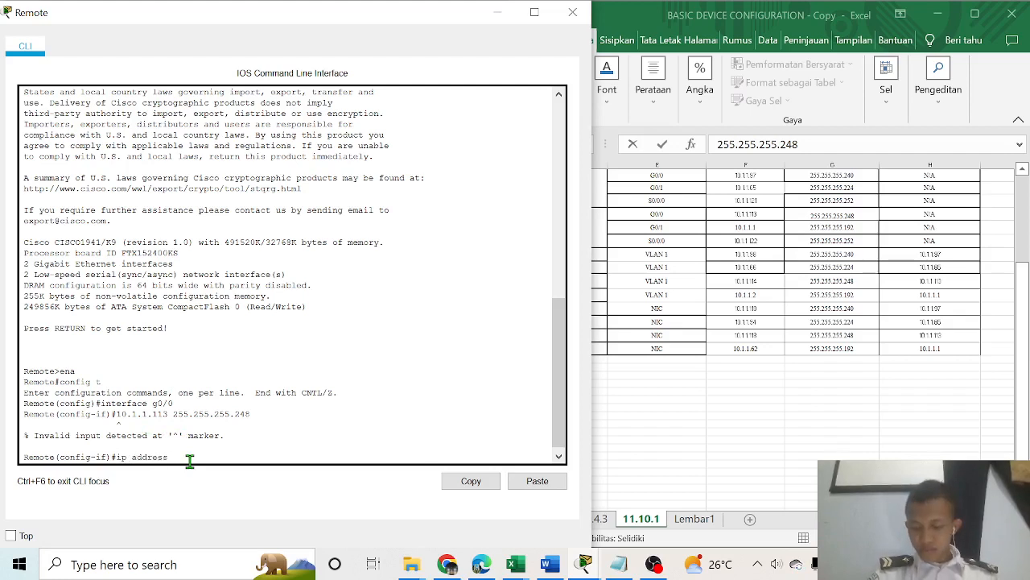
text(s)
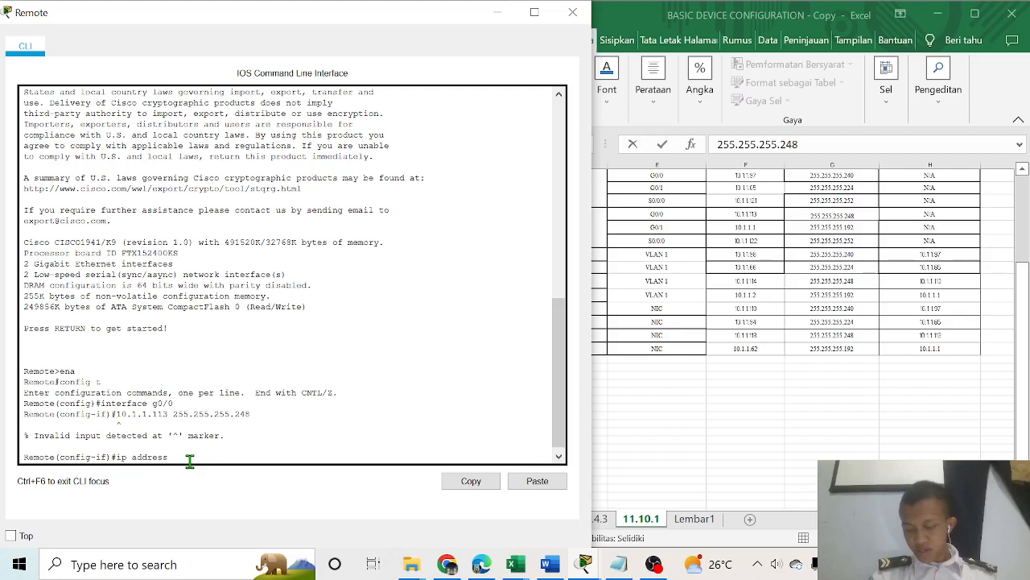
text( 10.1.1.113)
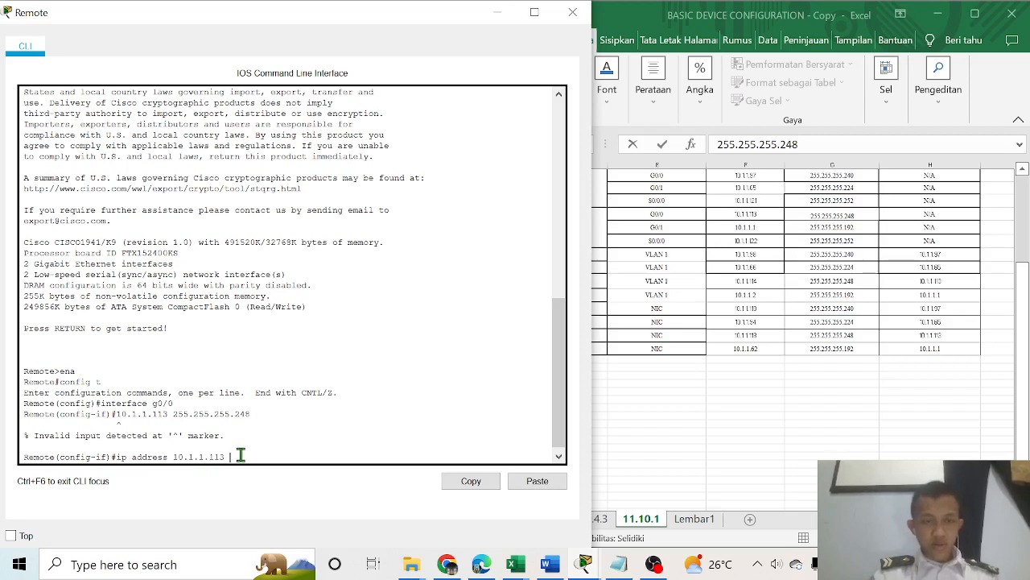
right_click(237, 448)
click(284, 483)
key(Return)
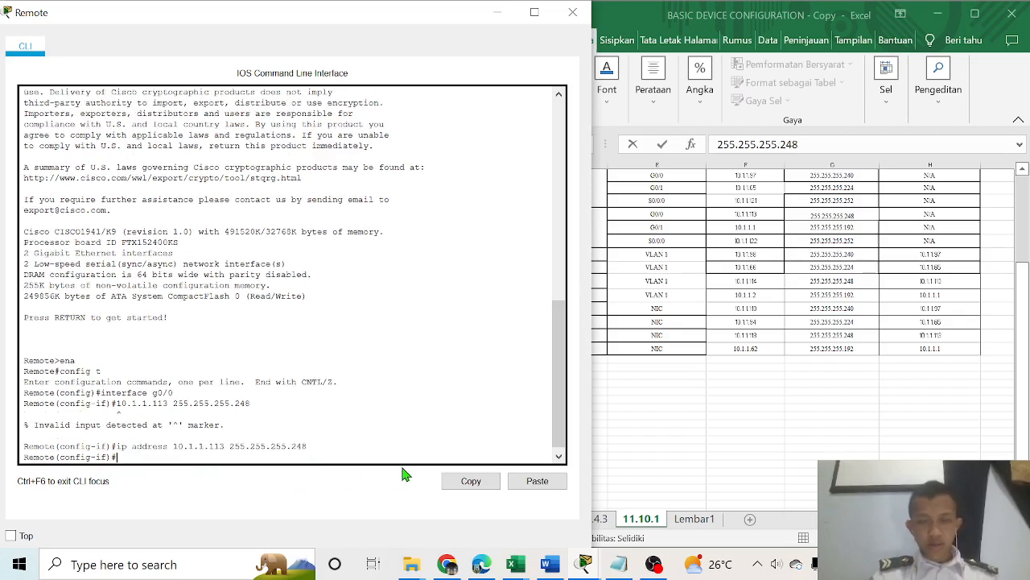
Enable interface g0/0 with no shut and exit to global configuration mode
text(no shut)
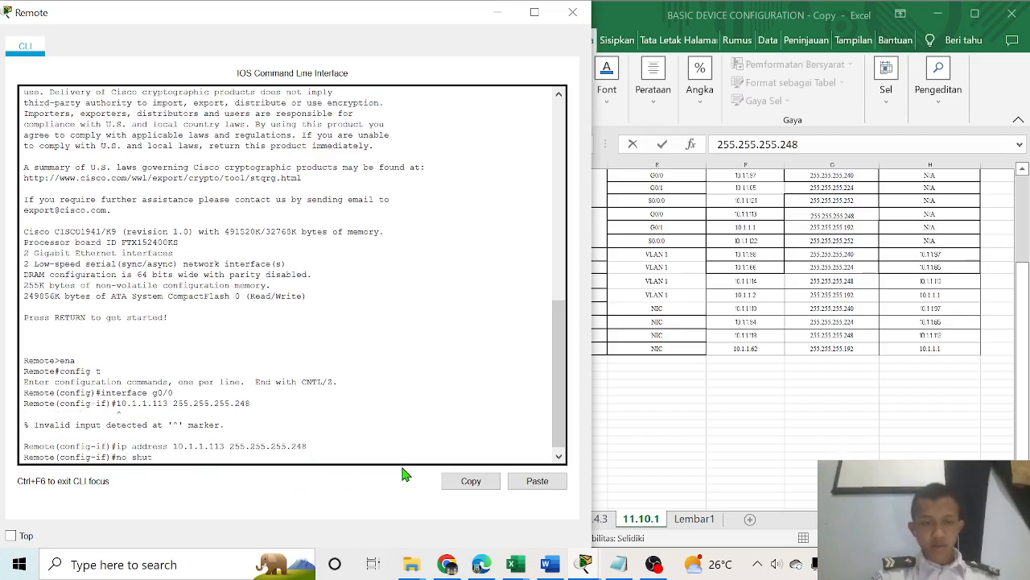
key(Return)
key(Return)
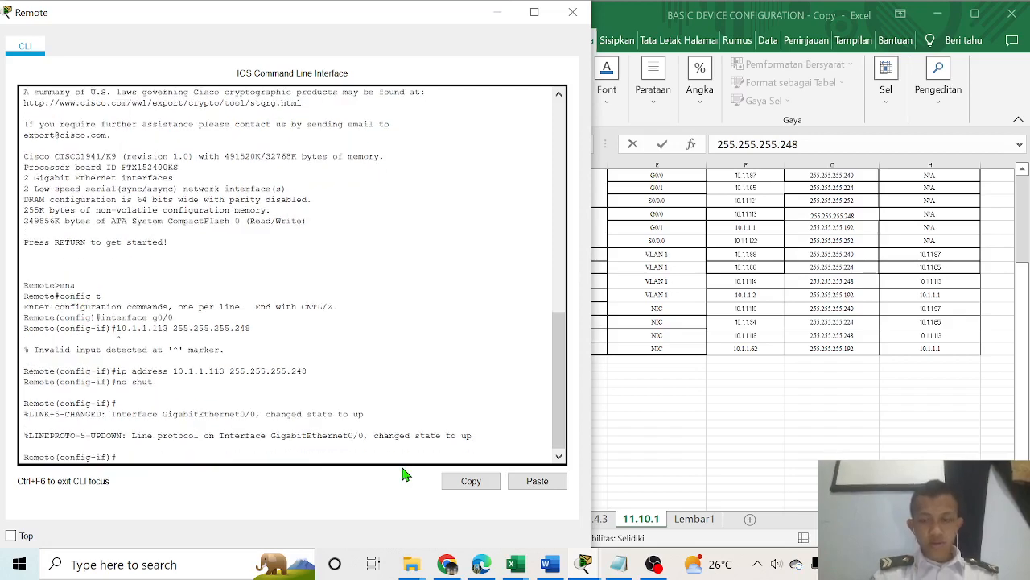
text(exit)
key(Return)
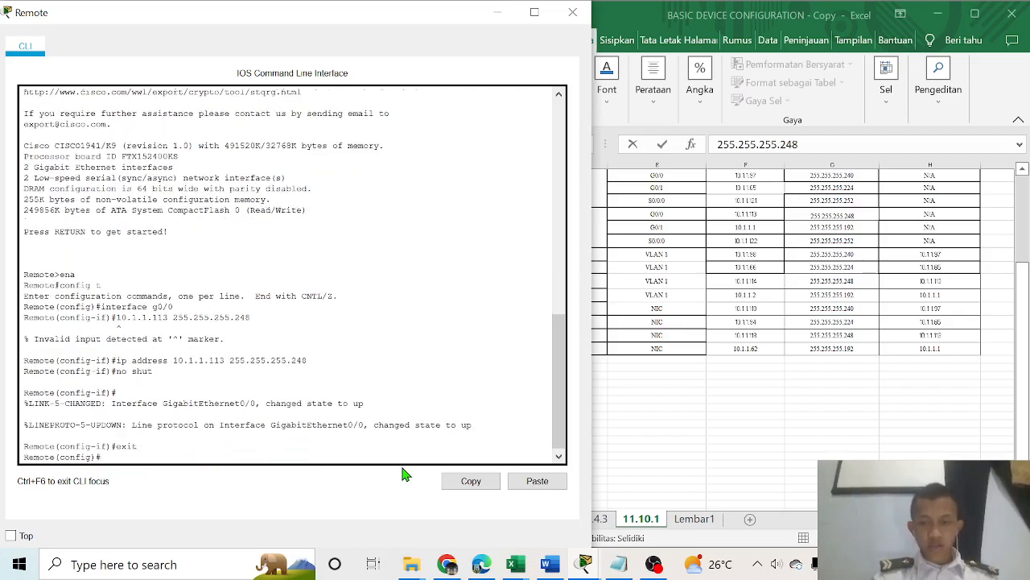
Enter interface g0/1 and begin its ip address command with 10.1.1.1, copied from the Remote G0/1 row
text(interface g0/1)
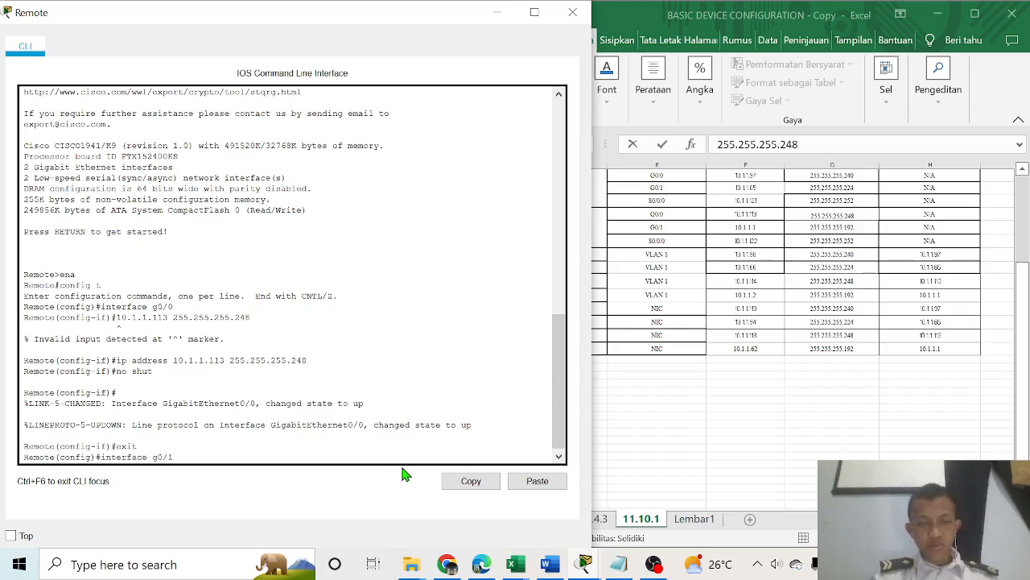
key(Return)
text(ip)
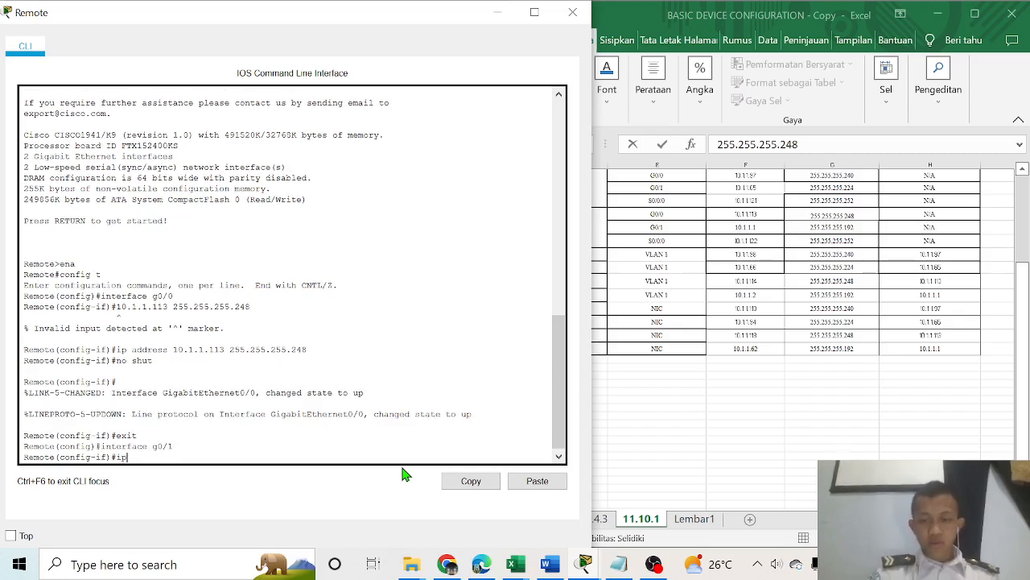
text( address)
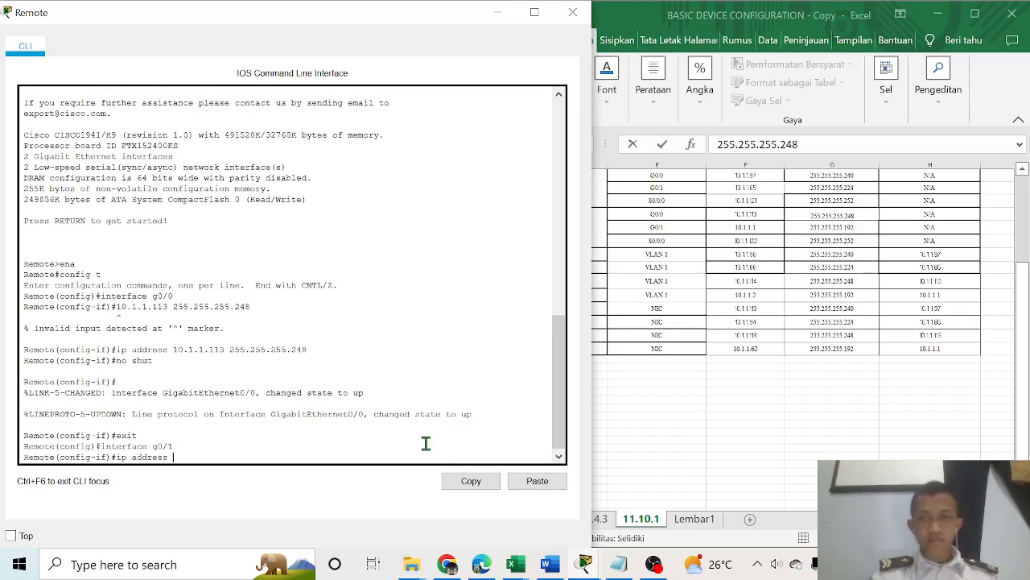
click(762, 230)
click(759, 227)
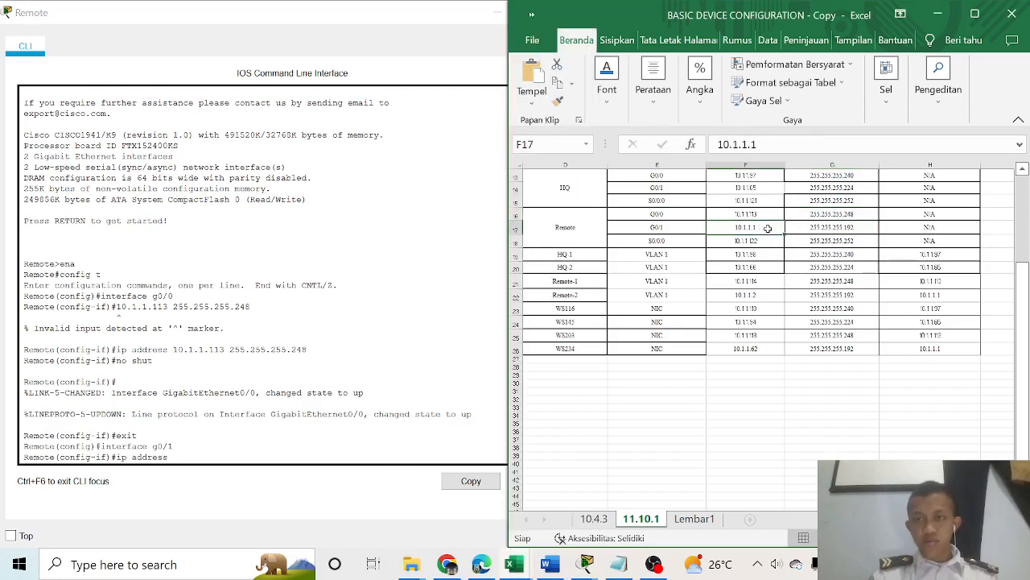
click(276, 448)
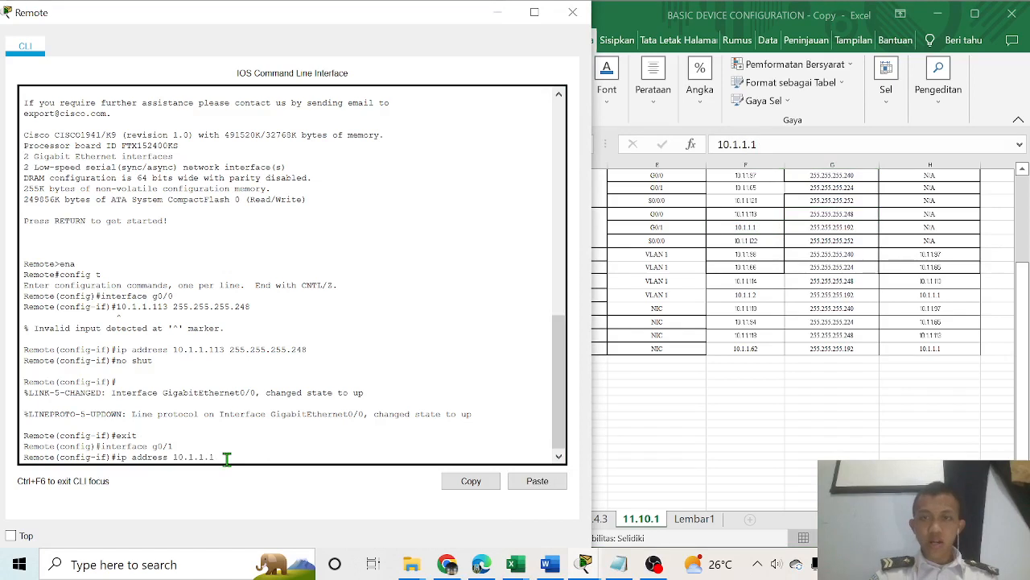
Complete the g0/1 address command with the subnet mask 255.255.255.192 copied from the table and submit it
click(823, 228)
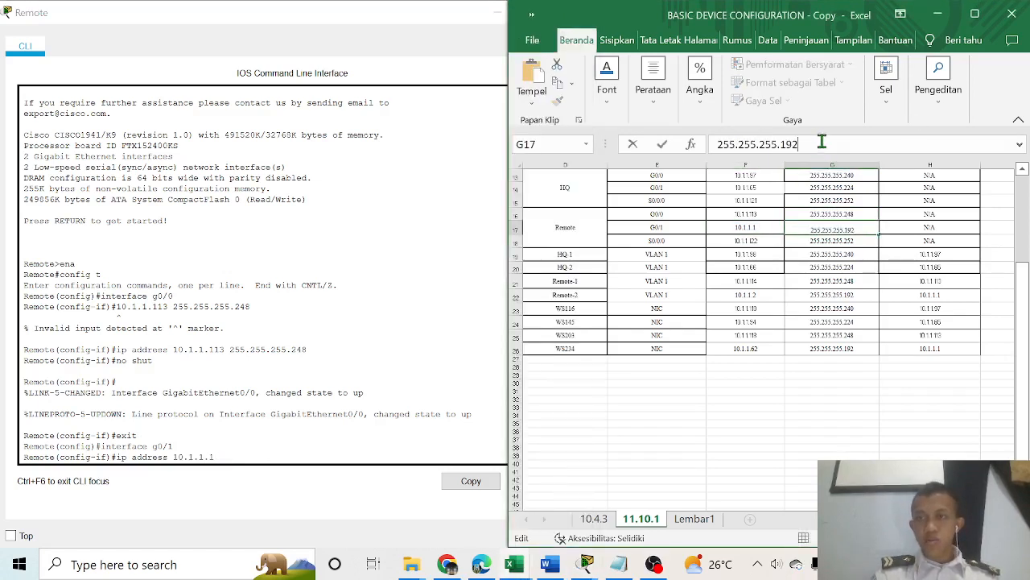
drag(821, 144, 692, 145)
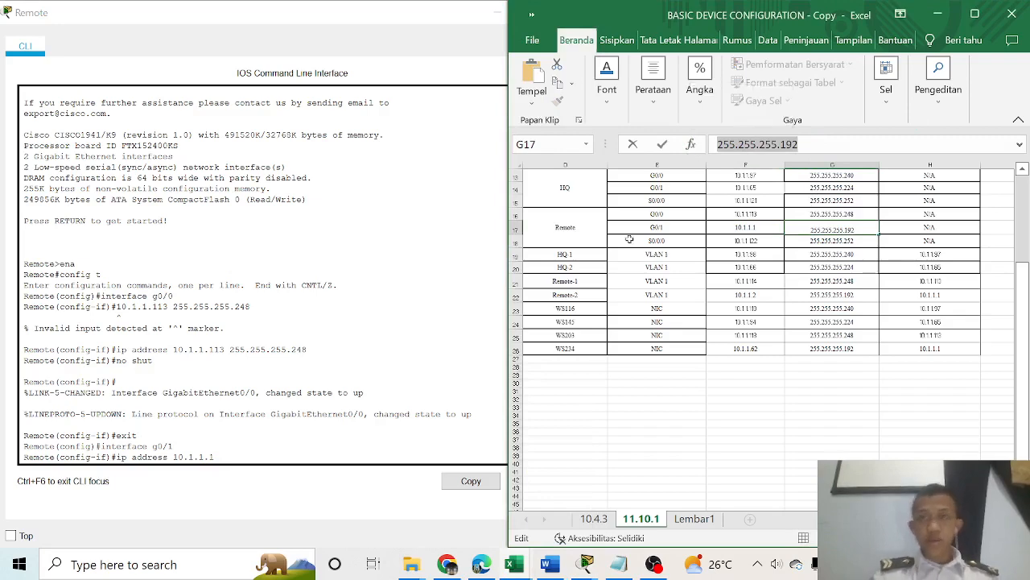
click(271, 460)
right_click(271, 465)
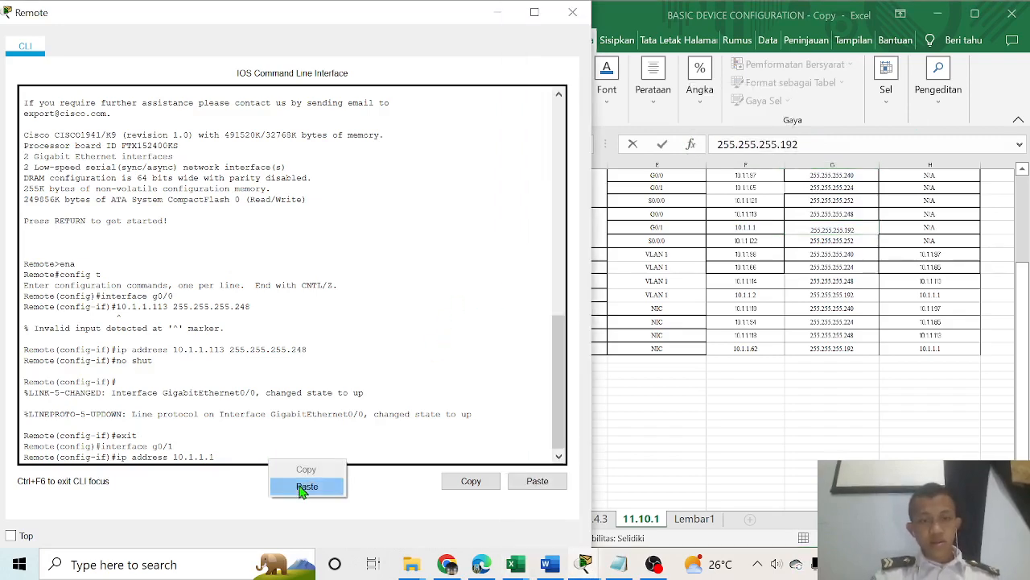
click(303, 488)
key(Return)
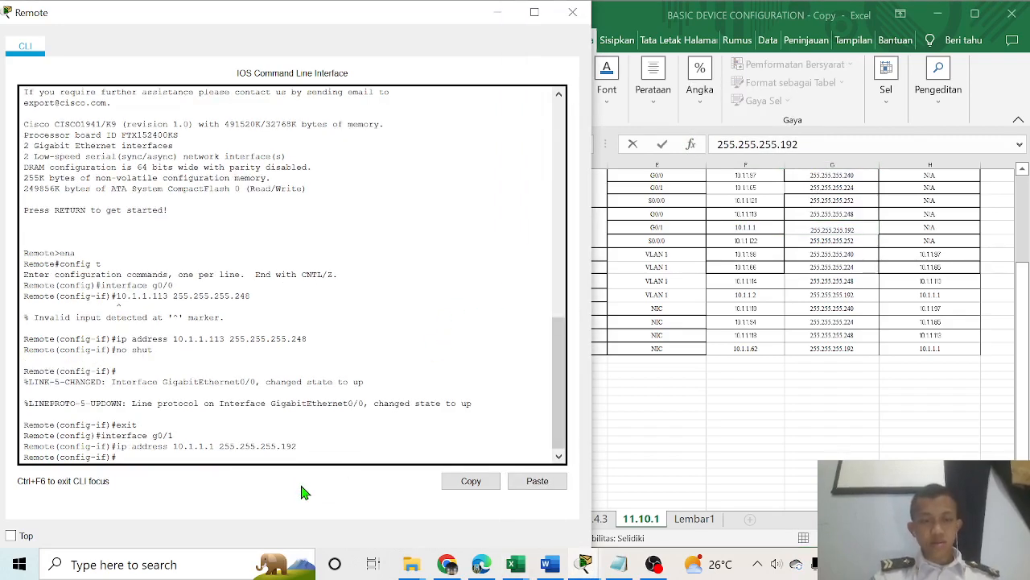
Enable interface g0/1 with no shut and return to global configuration mode
text(no shut)
key(Return)
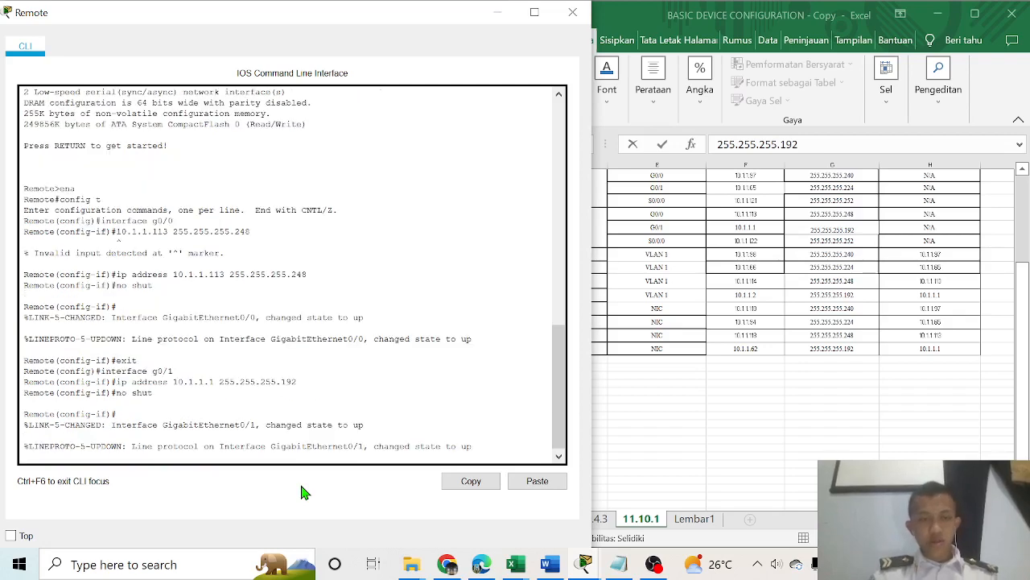
text(exit)
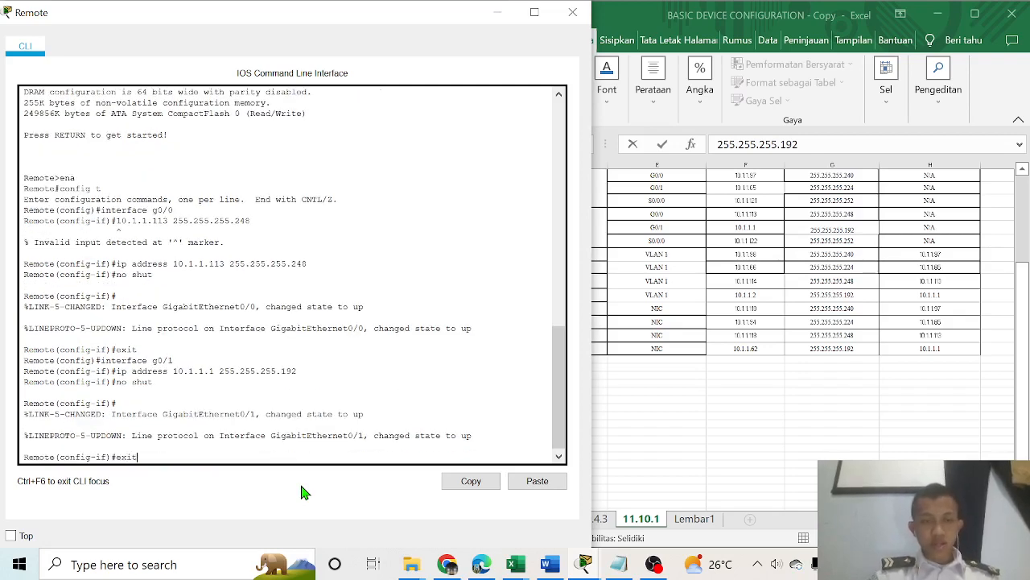
key(Return)
Enter interface configuration mode for s0/0/0 on the Remote router with interface s0/0/0
text(in)
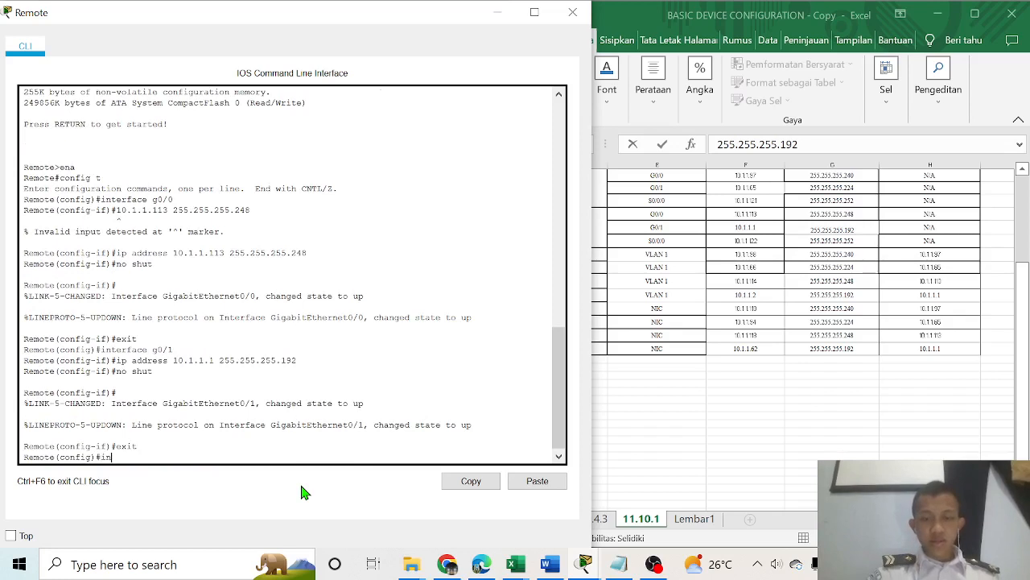
text(terdace)
key(BackSpace)
key(BackSpace)
key(BackSpace)
key(BackSpace)
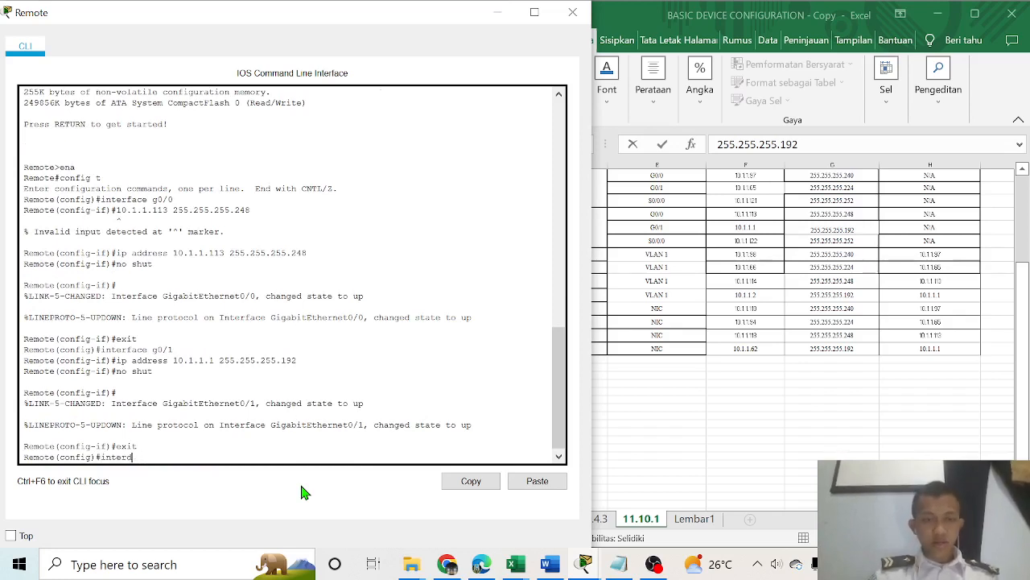
text(face s0/0/0)
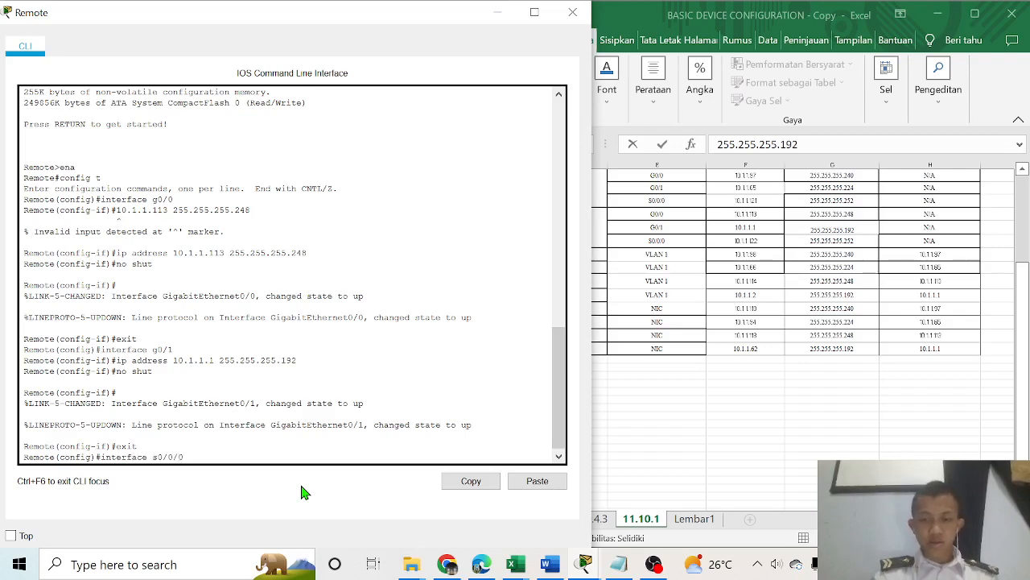
key(Return)
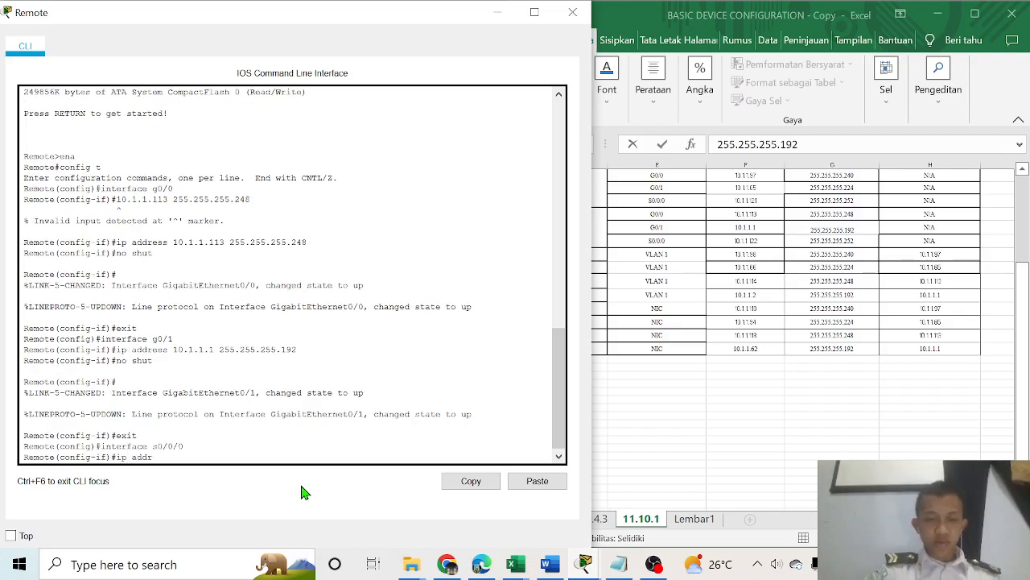
Try to assign address 10.1.1.112 to interface s0/0/0 with subnet mask 255.255.255.252 copied from the Remote S0/0/0 row
click(742, 279)
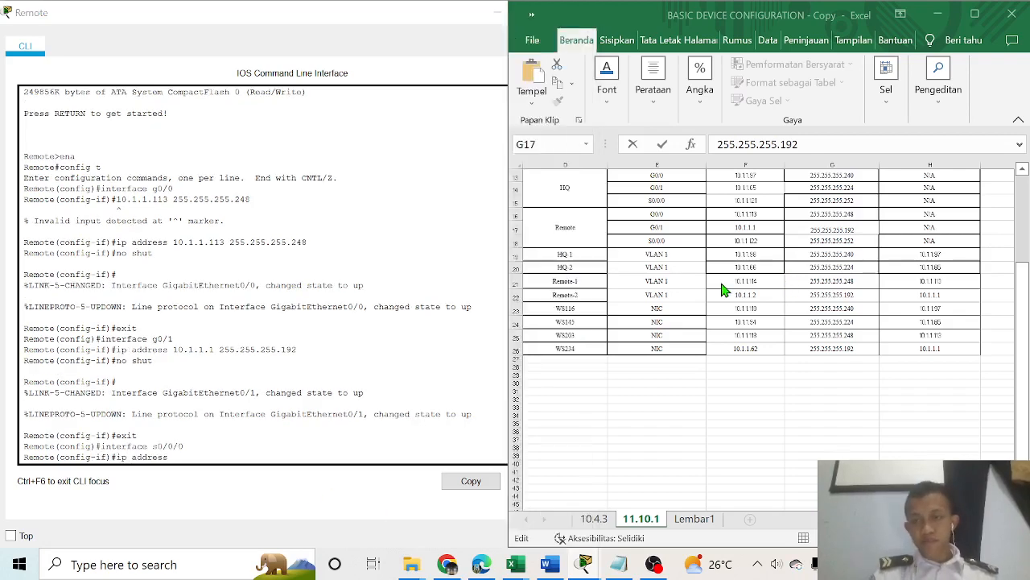
click(742, 242)
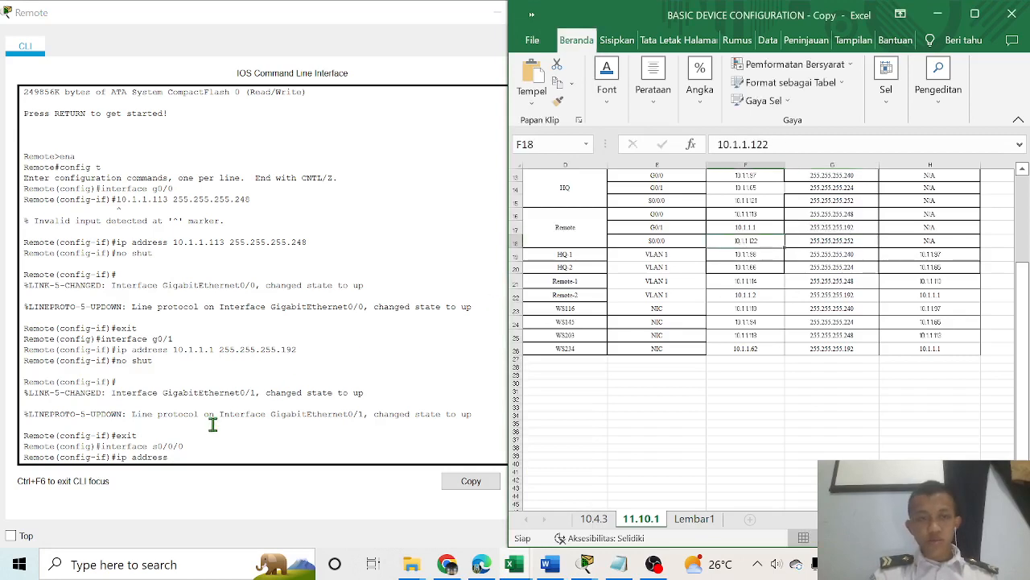
click(197, 450)
text(ip address 10.1.1.112)
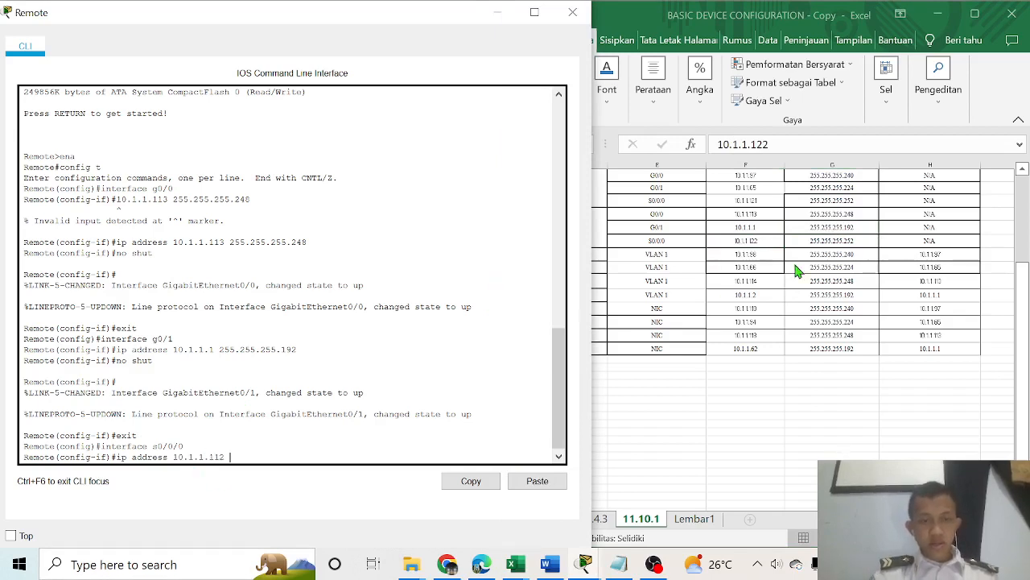
click(815, 241)
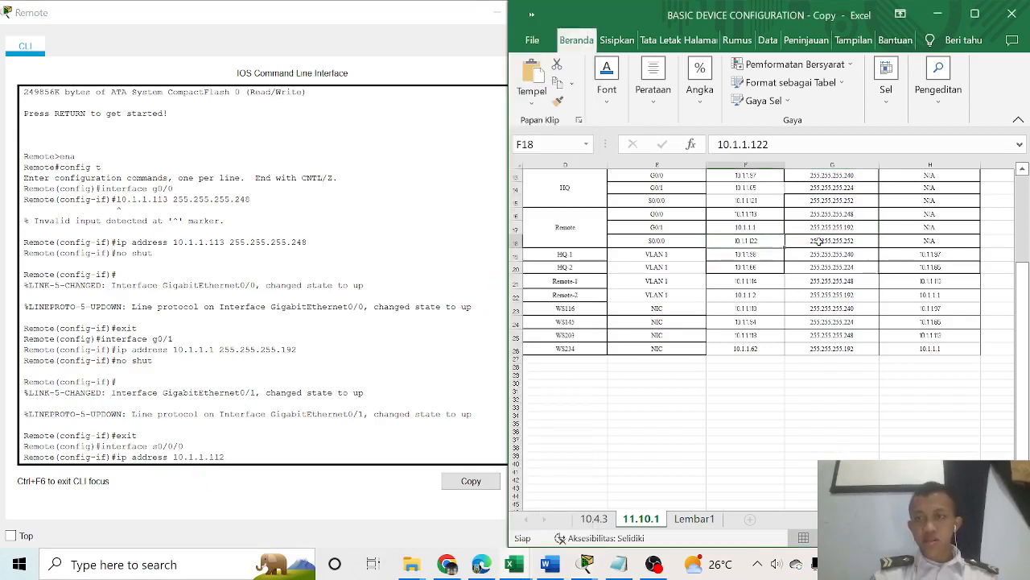
click(825, 143)
drag(826, 143, 722, 144)
key(ctrl+c)
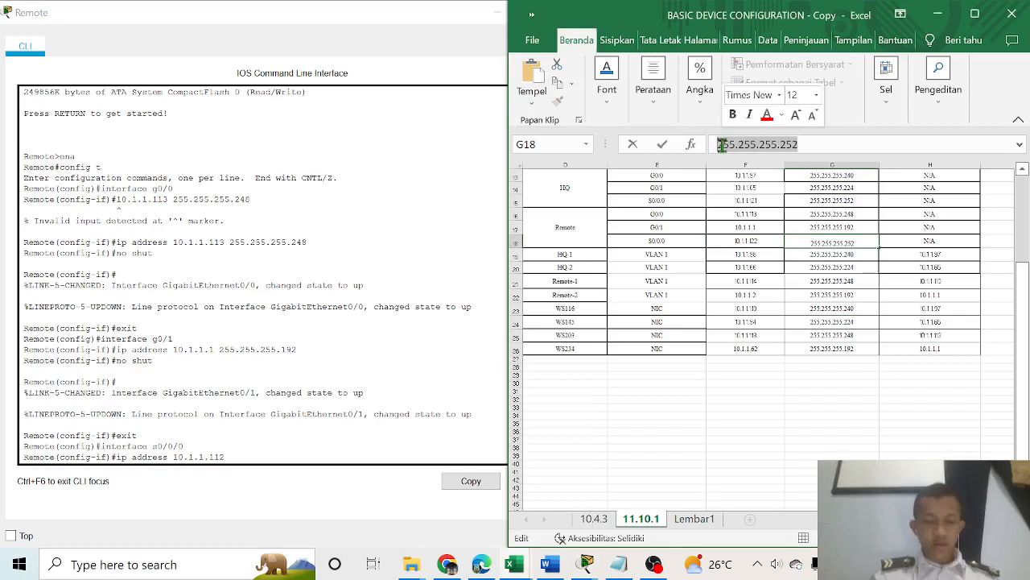
click(303, 457)
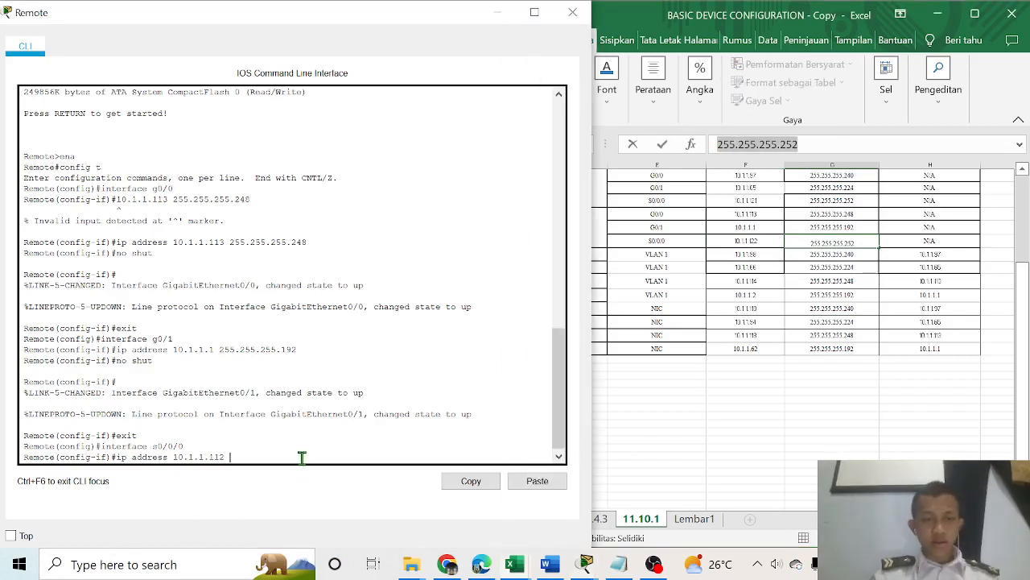
right_click(303, 459)
click(338, 486)
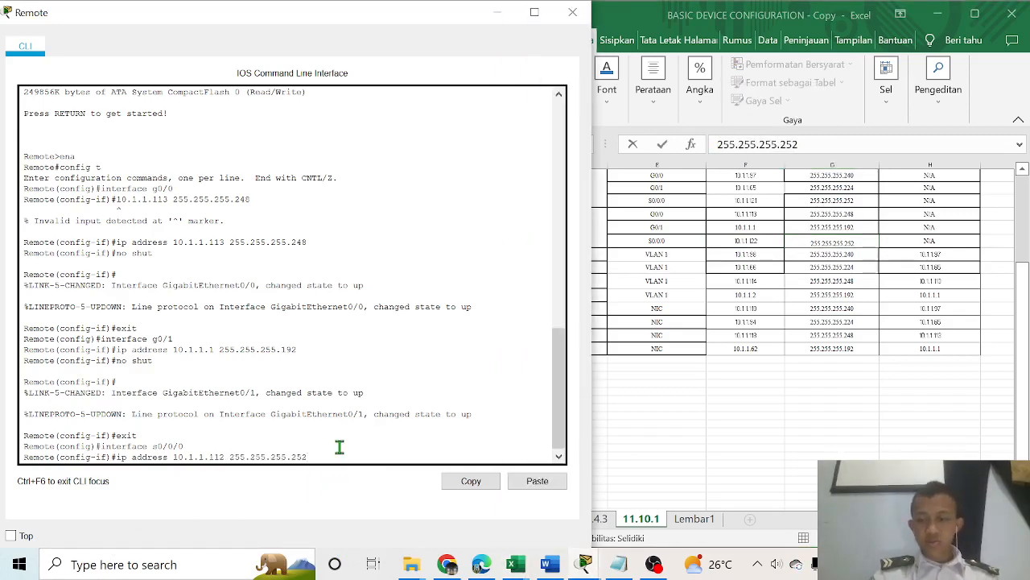
key(Return)
Enable interface s0/0/0 with no shut and exit back to privileged EXEC mode
text(no shut)
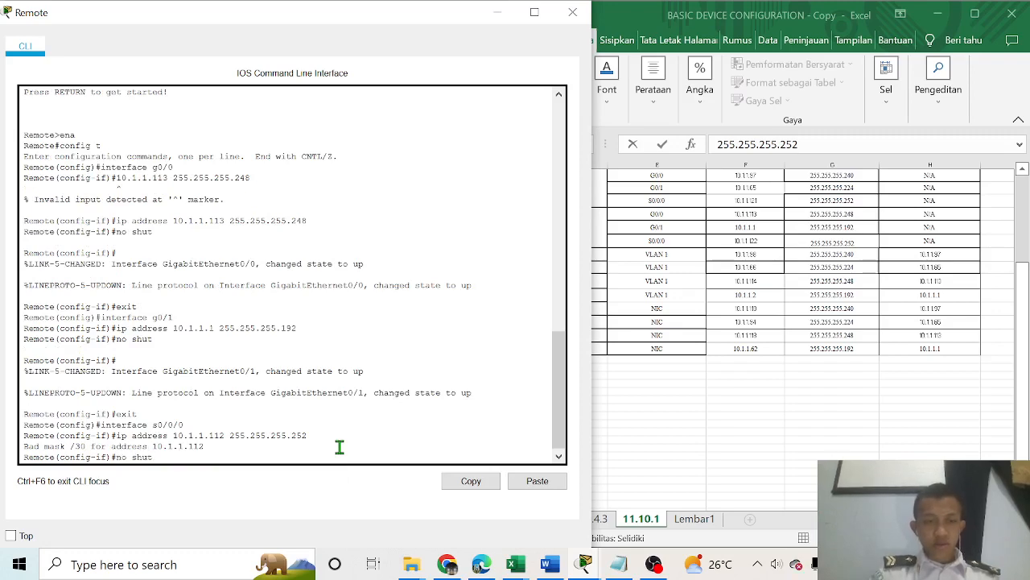
key(Return)
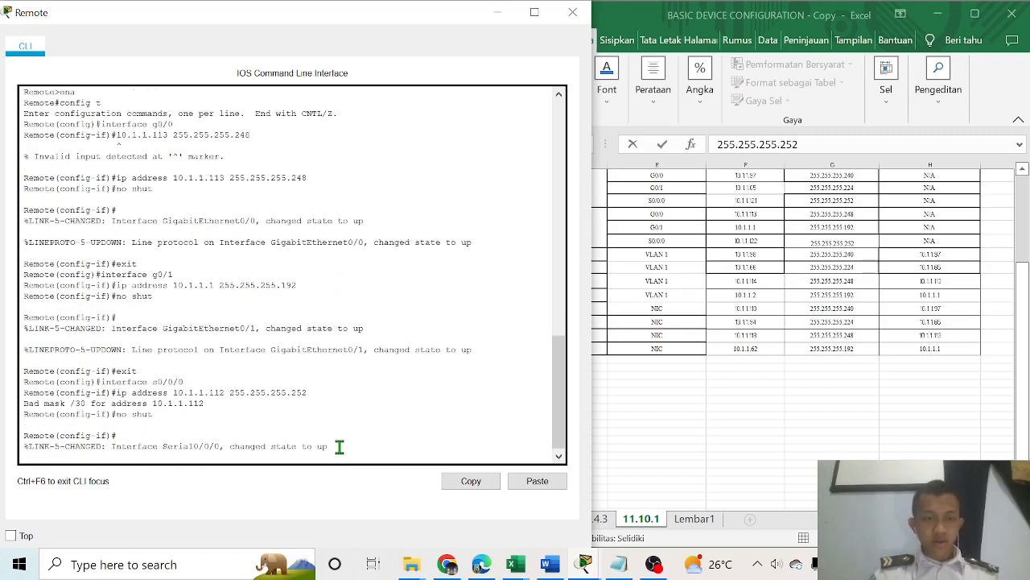
text(exit)
key(Return)
text(ex)
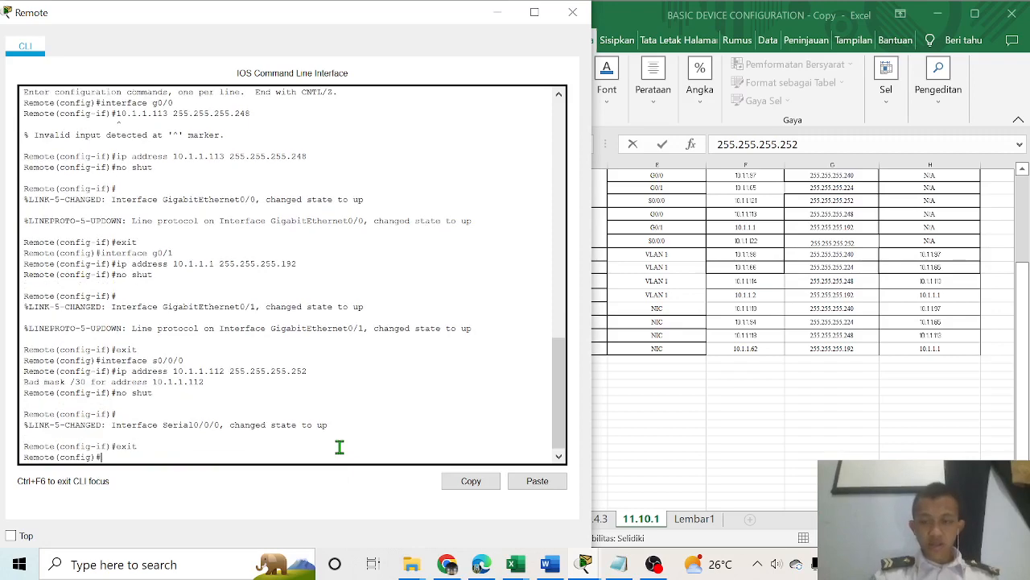
text(it)
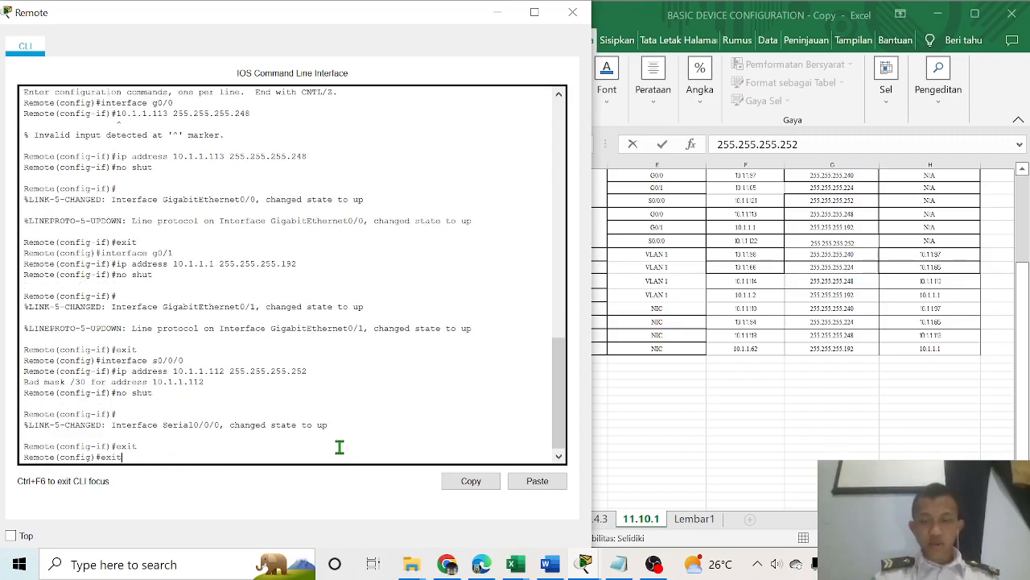
key(Return)
key(Return)
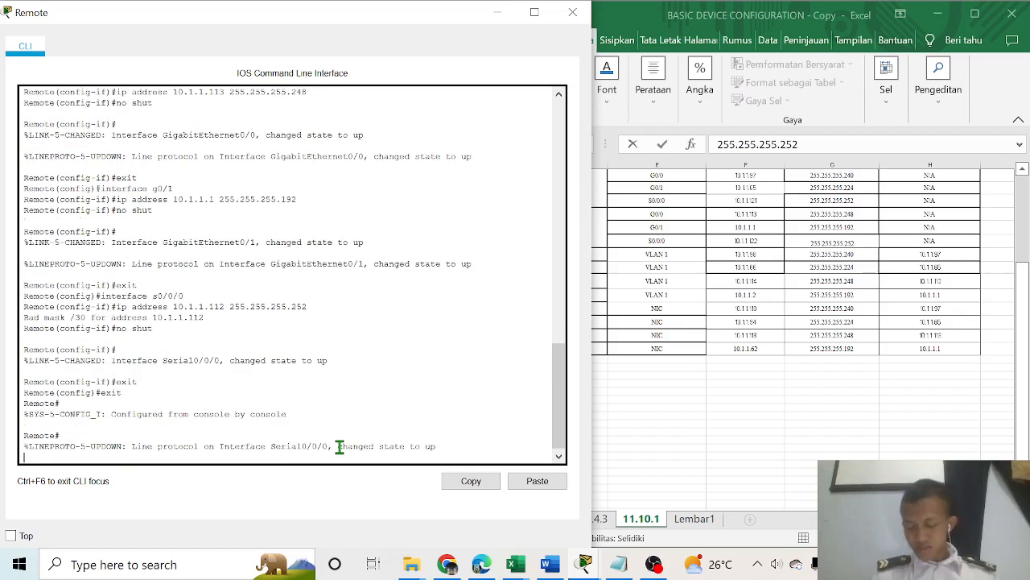
Try to list the router's interface addresses with show ip address brief
text(show)
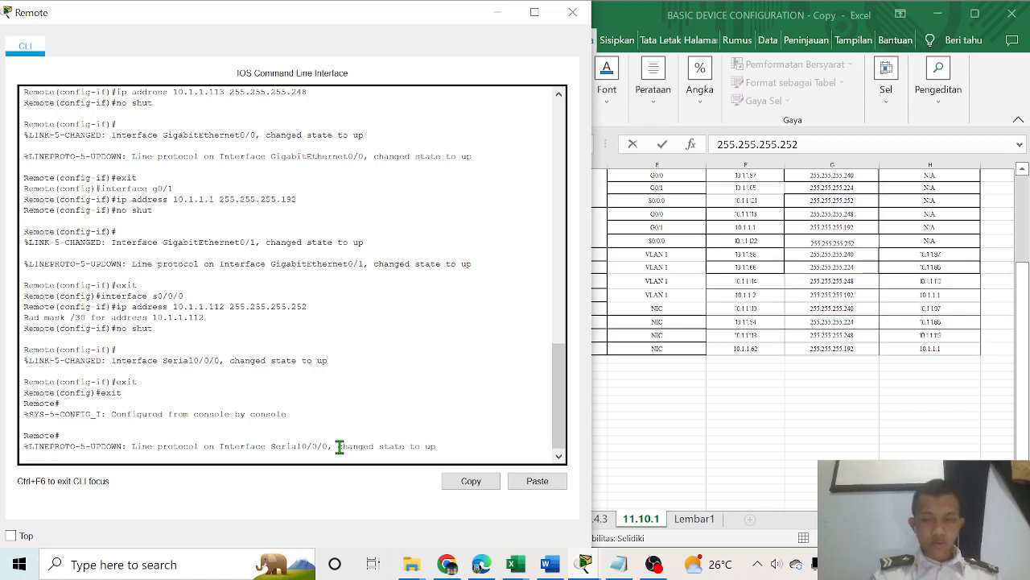
key(Return)
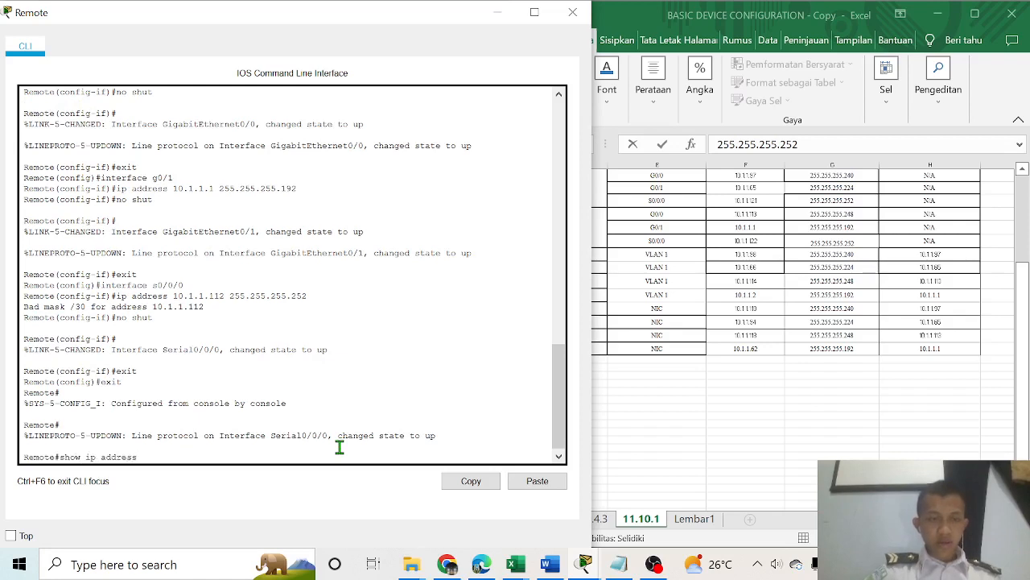
text(show ip address brie)
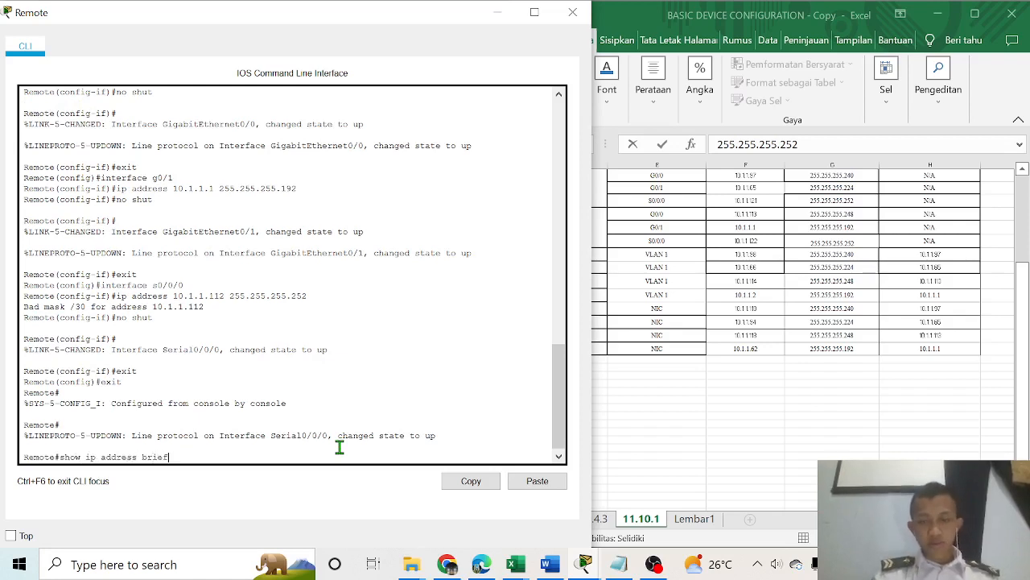
text(f)
key(Return)
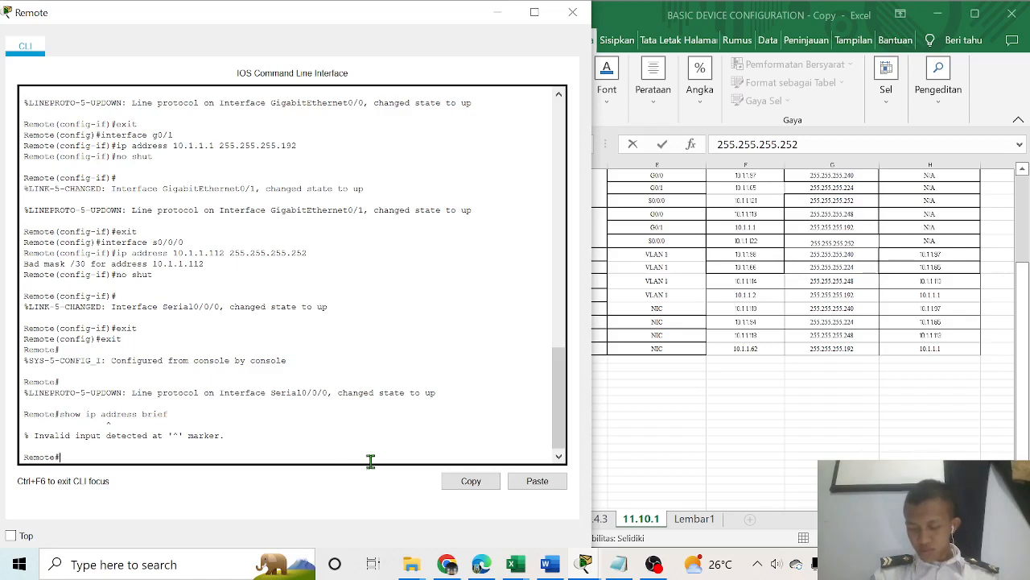
Run show ip interface brief and review each interface's address and status against the topology
text(sh)
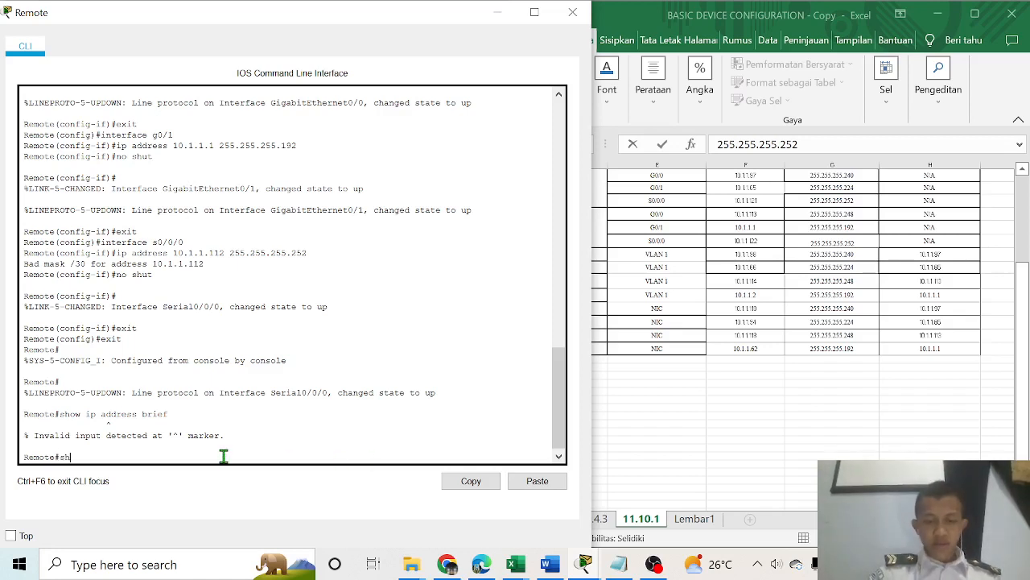
text(ow ip interface brief)
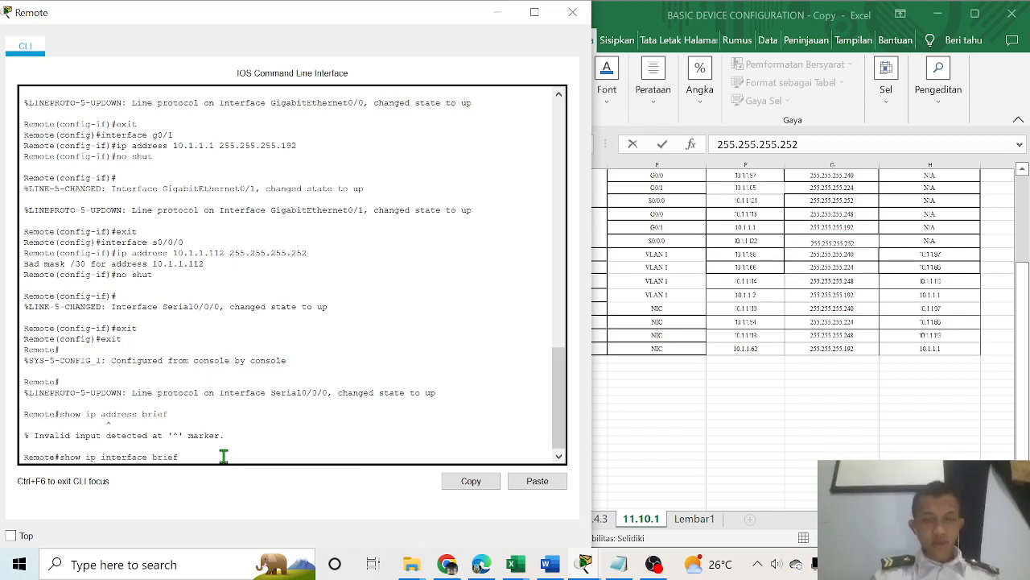
key(Return)
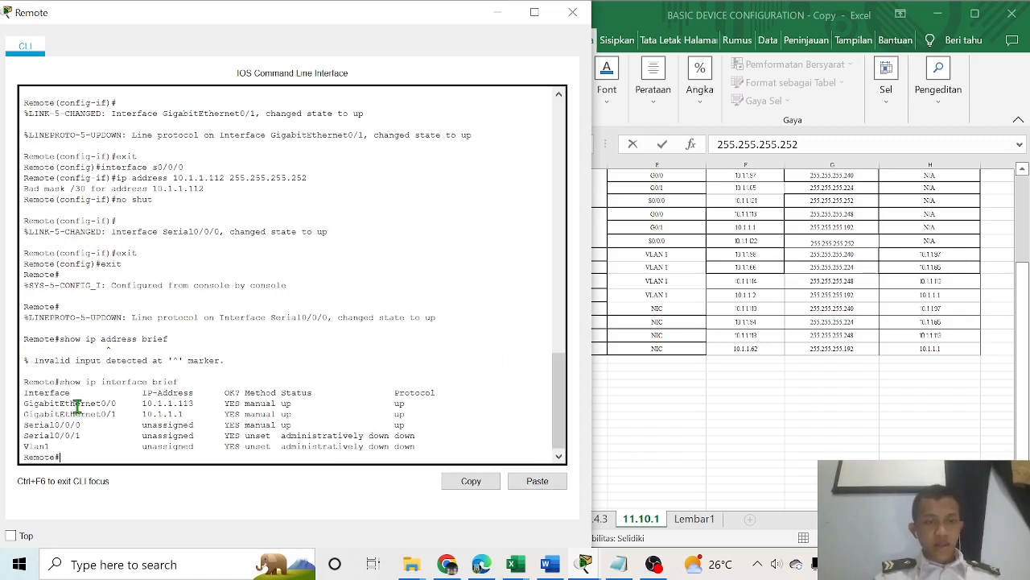
drag(75, 402, 127, 402)
drag(272, 403, 294, 403)
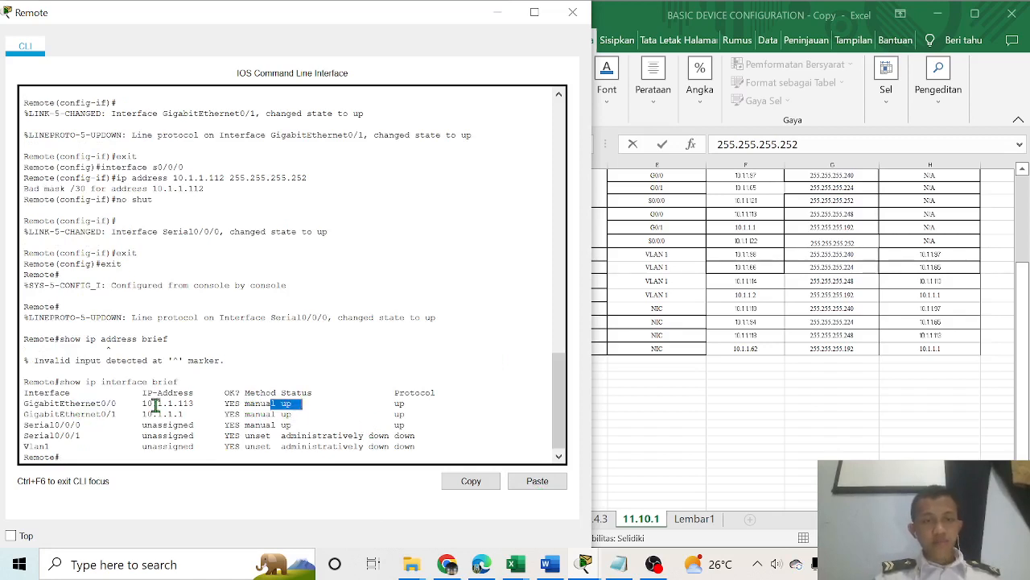
drag(96, 414, 185, 414)
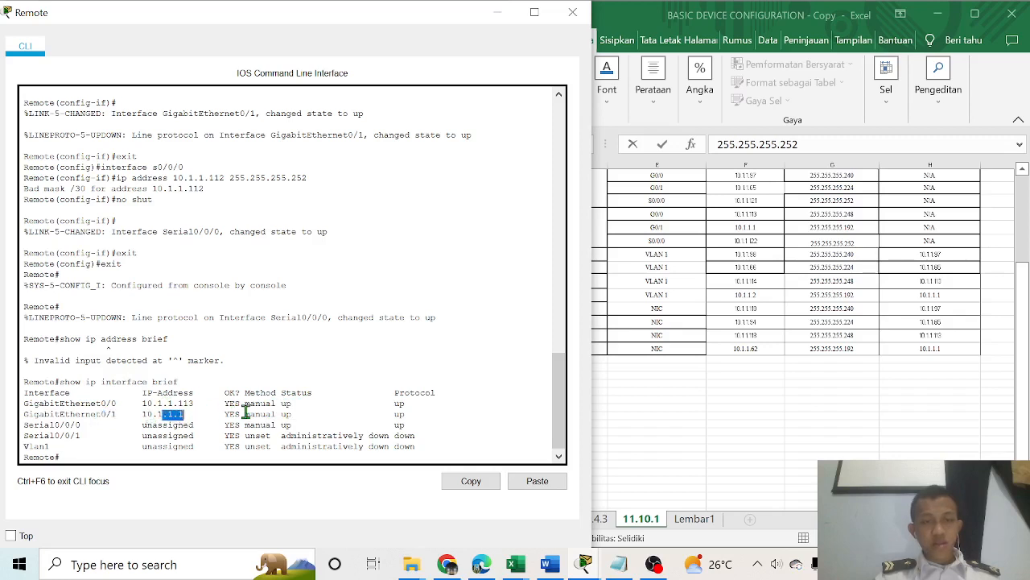
click(58, 430)
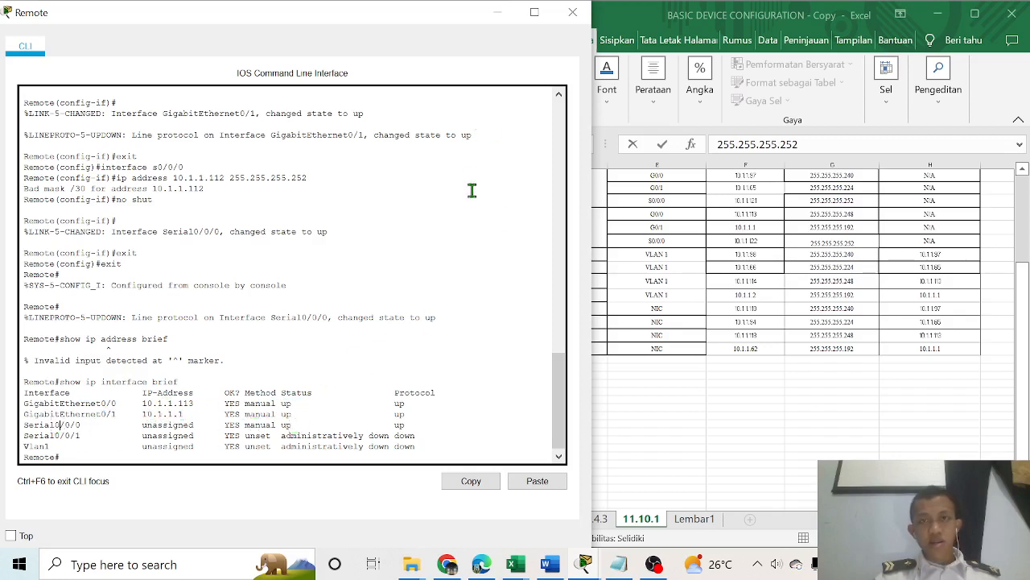
drag(270, 14, 640, 111)
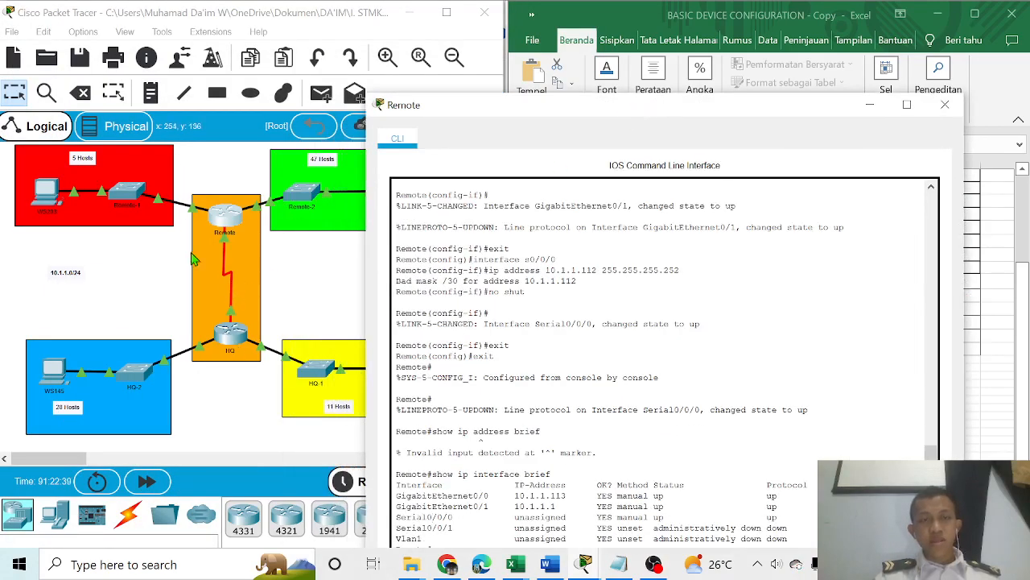
drag(569, 121, 513, 74)
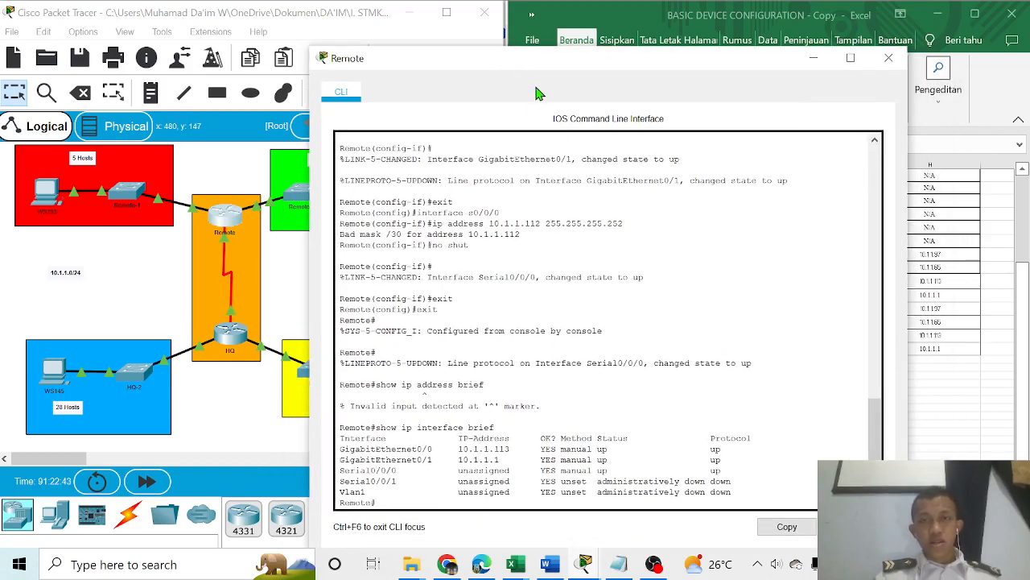
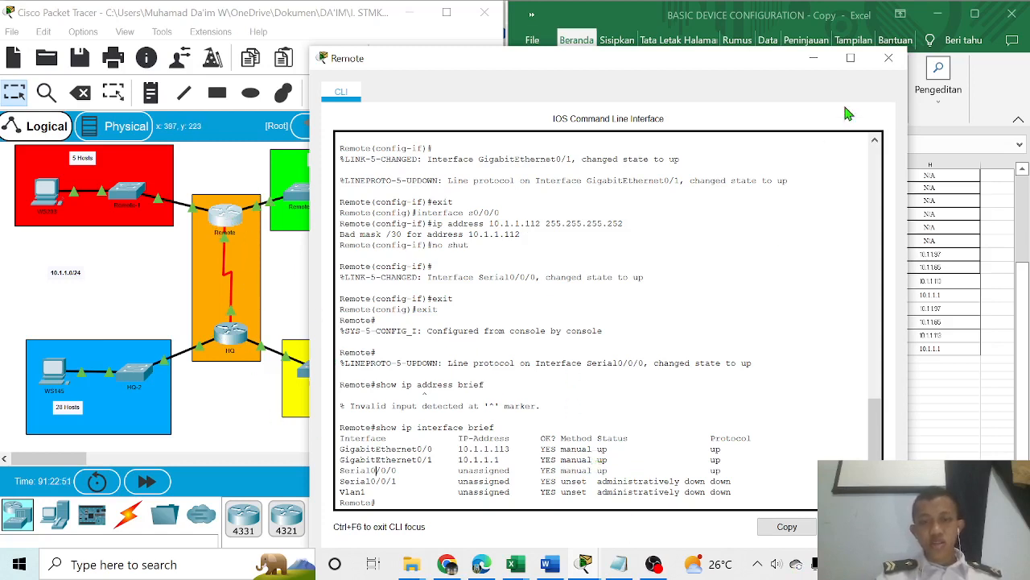
Close the Remote router's window, open the HQ-1 switch's CLI and enter global configuration mode with ena and config t
click(888, 58)
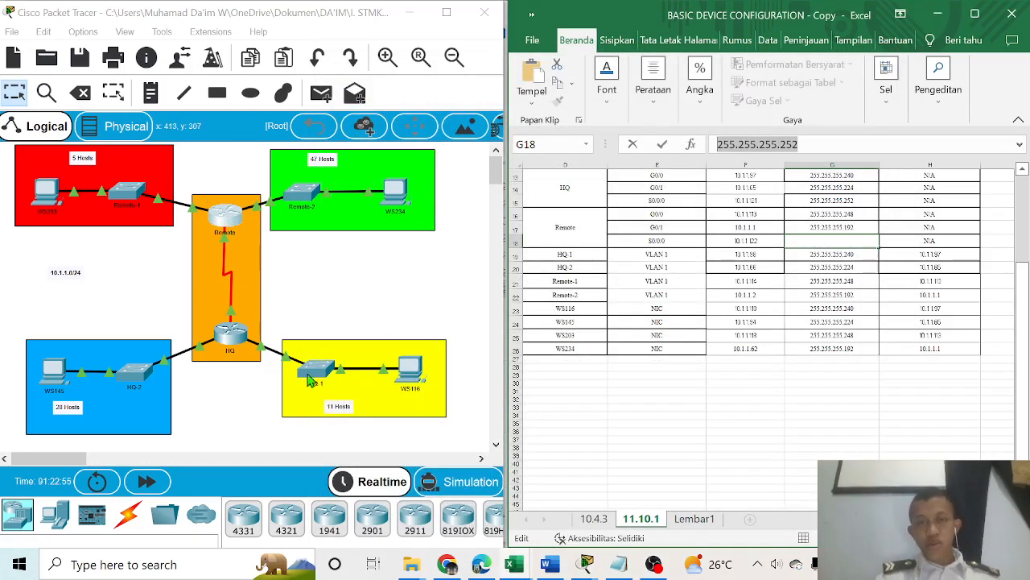
click(318, 322)
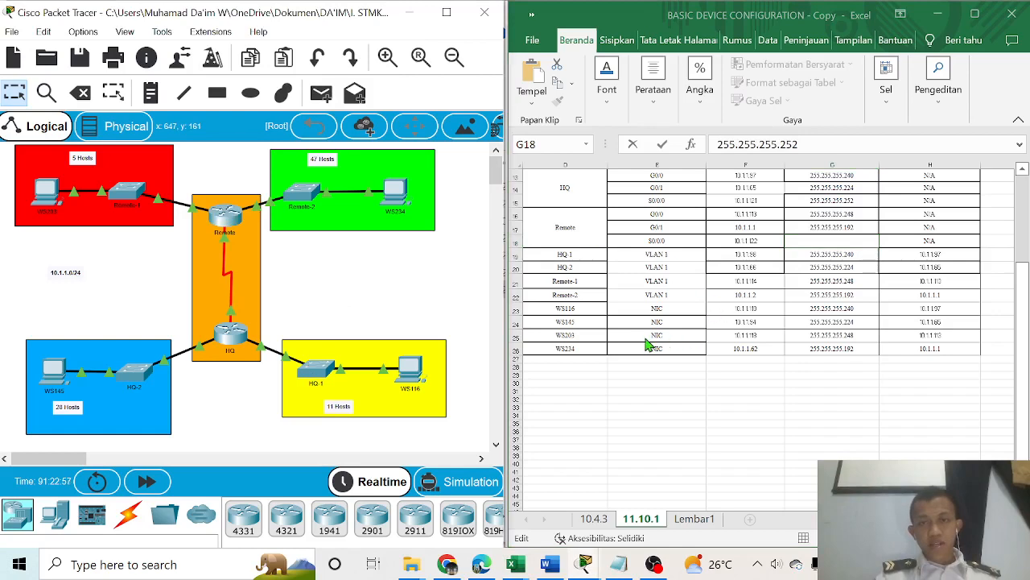
click(318, 370)
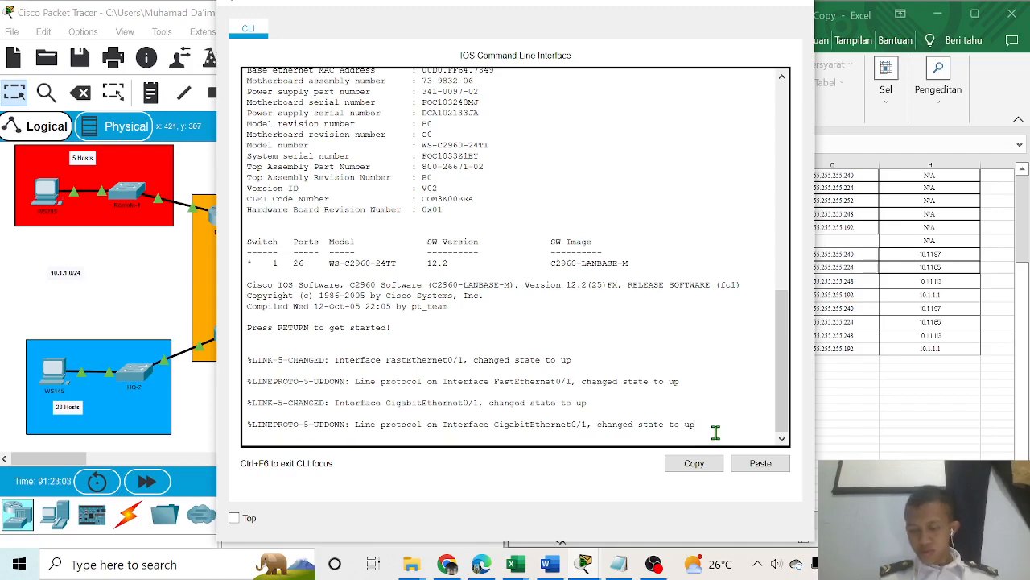
key(Return)
text(ena)
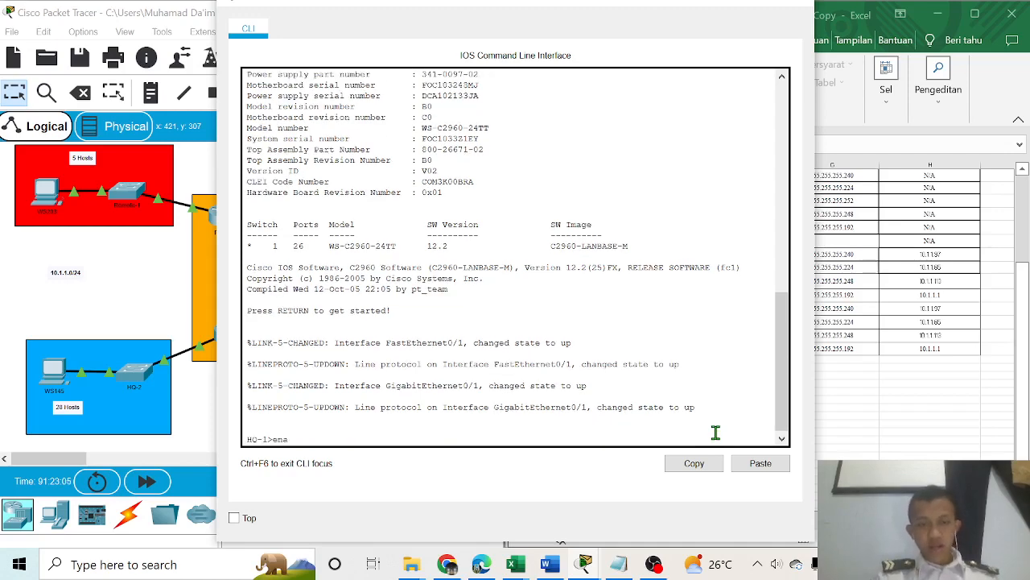
key(Return)
text(co)
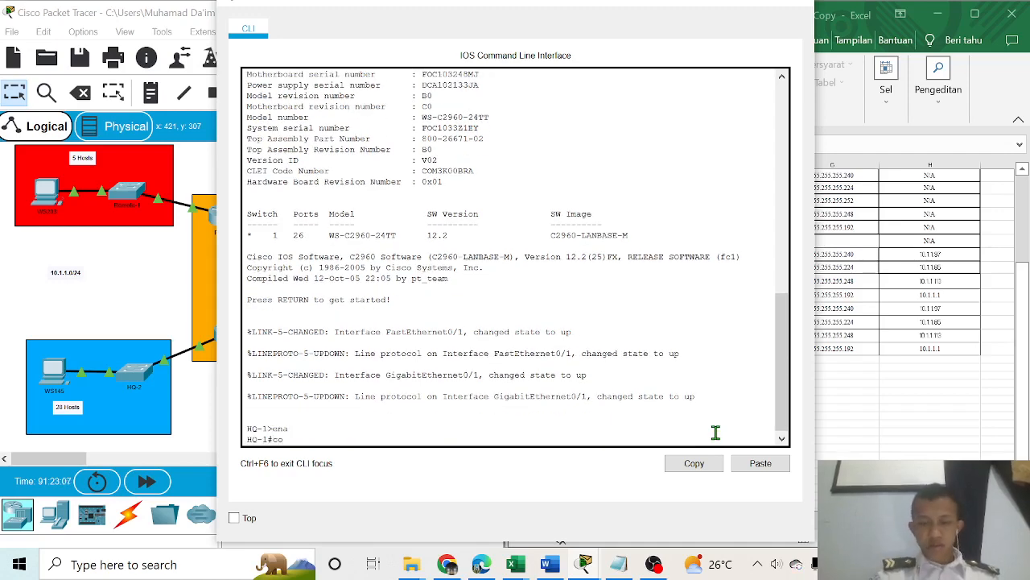
text(nfig t)
key(Return)
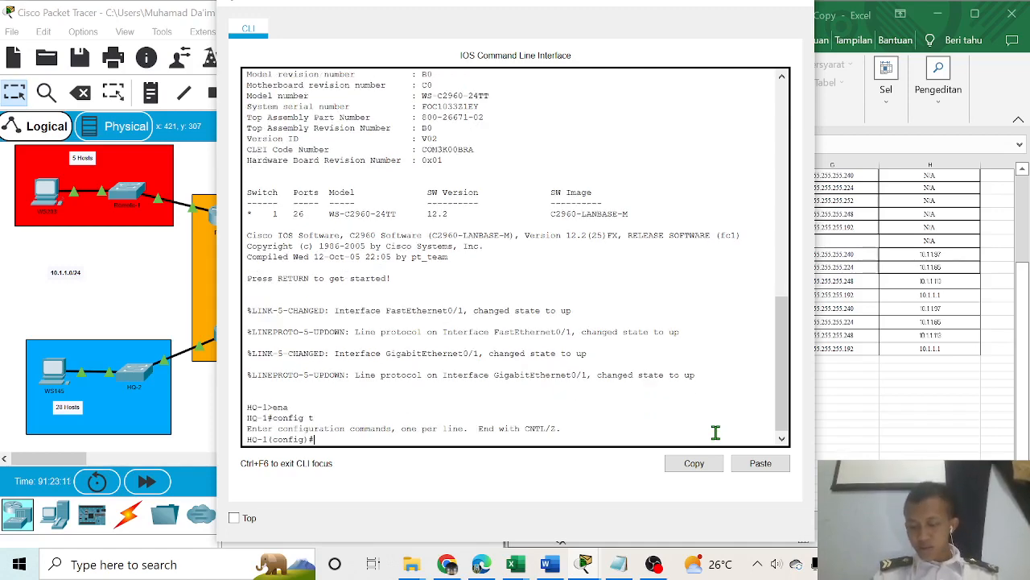
Enter interface vlan1 configuration on HQ-1 and begin an ip address command
text(interface vlan1)
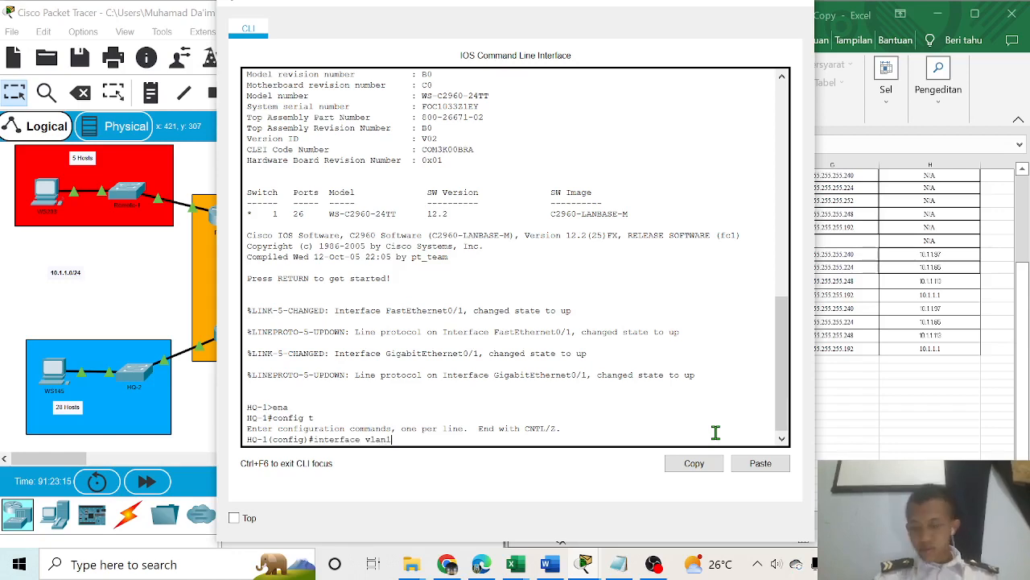
key(Return)
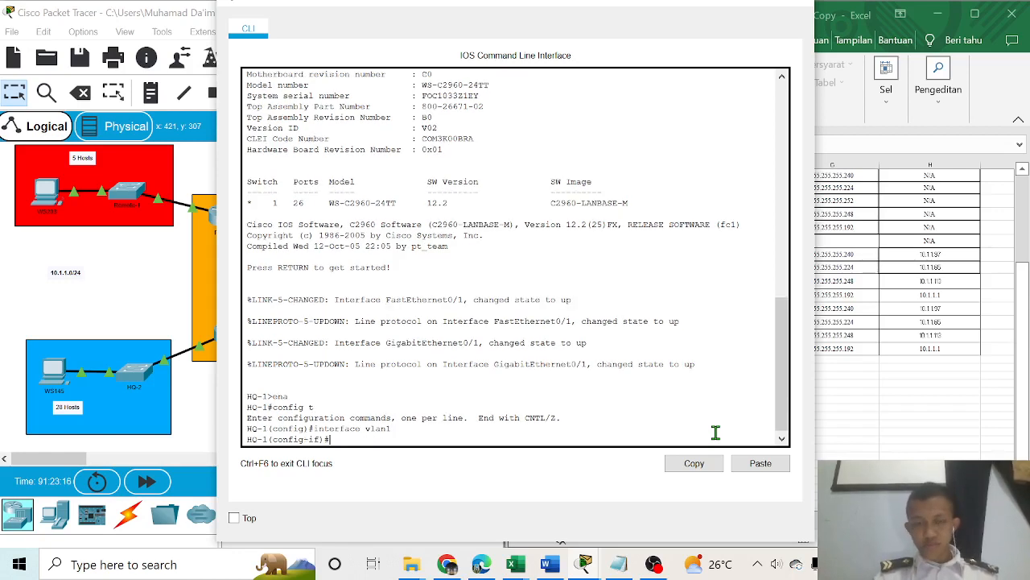
text(ip address)
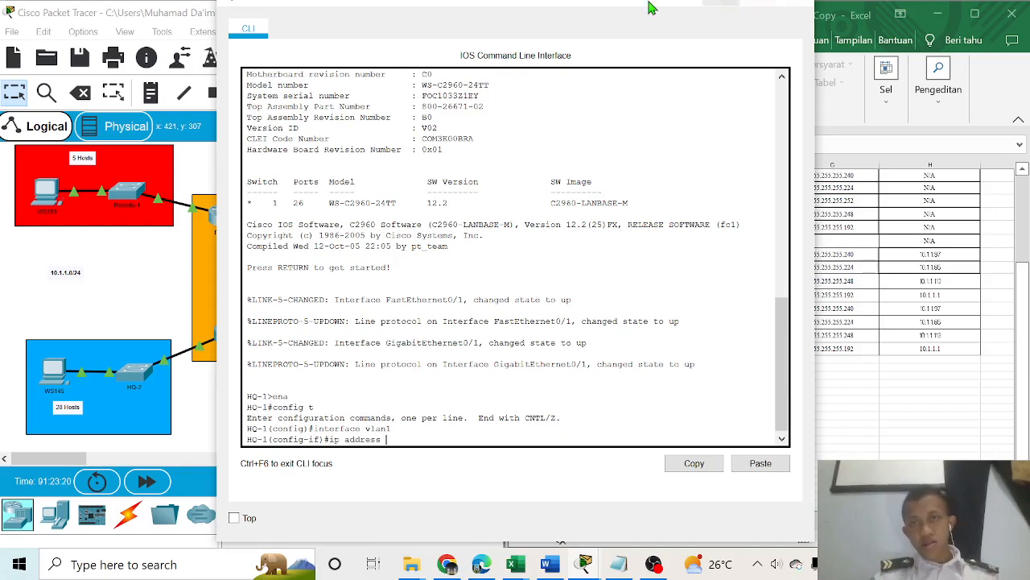
Move the HQ-1 window clear of the Excel addressing table, check HQ-1's VLAN 1 address and copy its subnet mask 255.255.255.240
drag(621, 6, 394, 25)
click(696, 458)
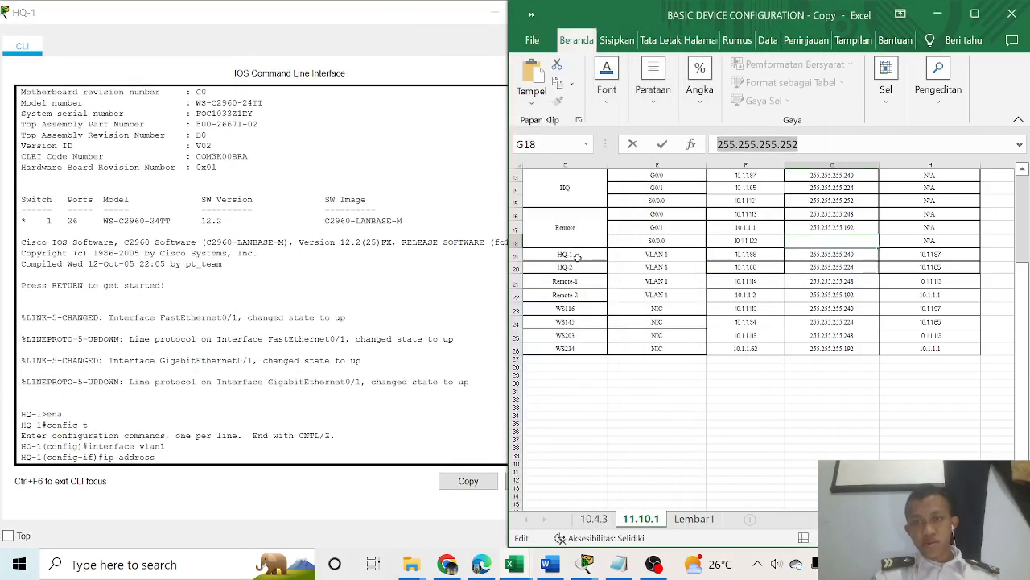
click(579, 258)
click(759, 256)
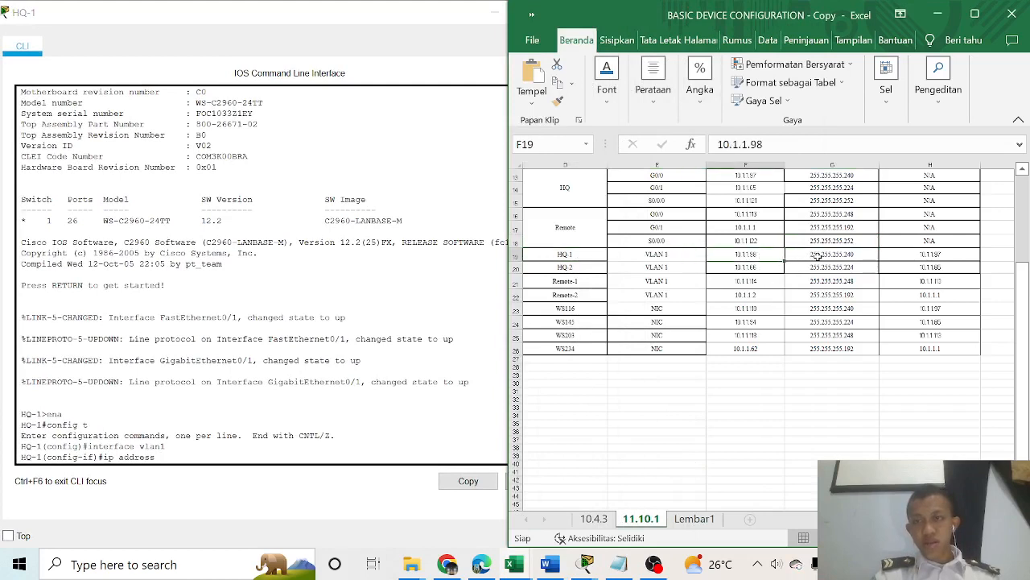
click(817, 256)
drag(809, 147, 676, 149)
key(ctrl+c)
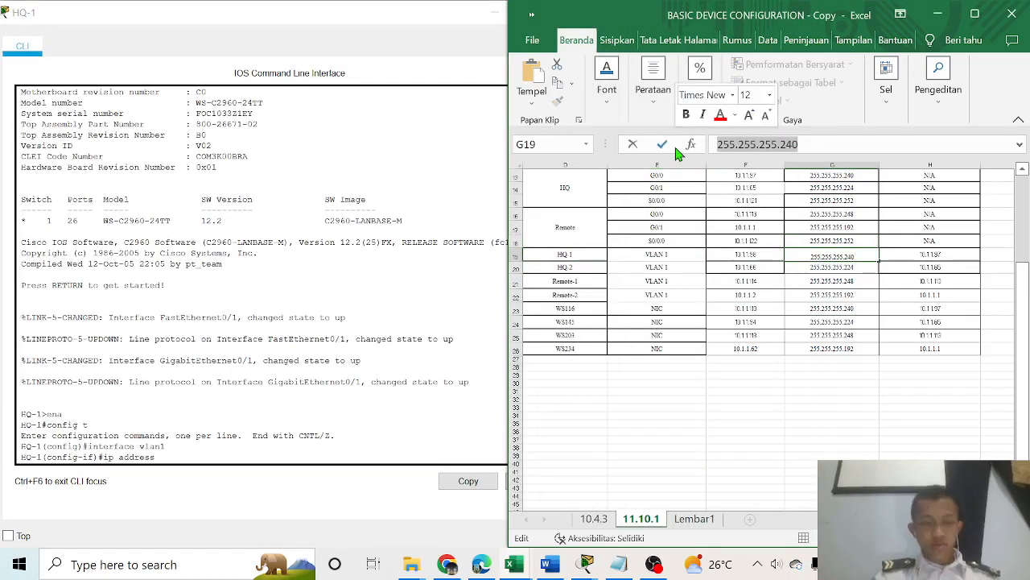
Complete the HQ-1 command as ip address 10.1.1.98 255.255.255.240, pasting the copied subnet mask, and run it
scroll(293, 337, down, 1)
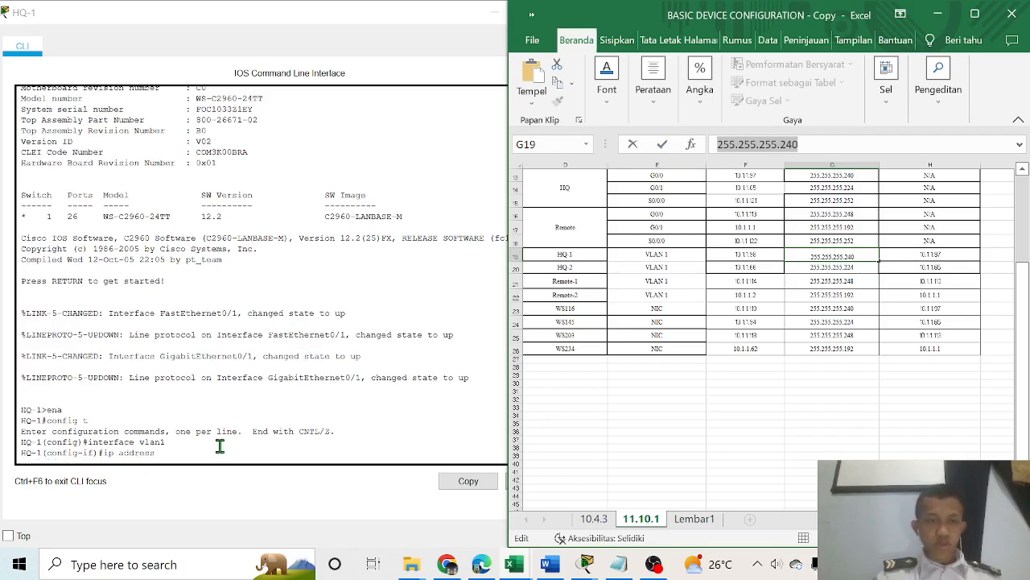
click(218, 446)
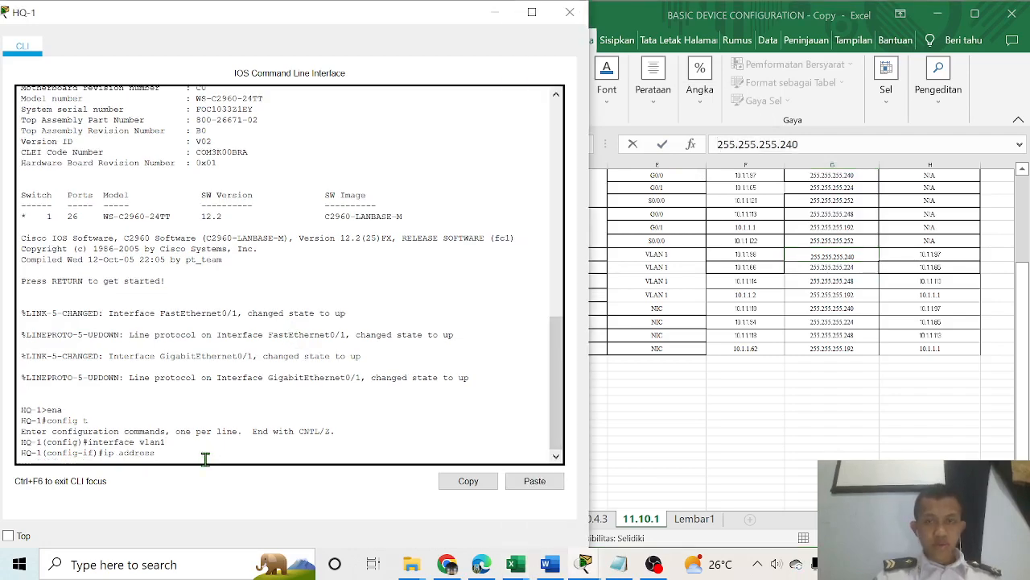
text(1)
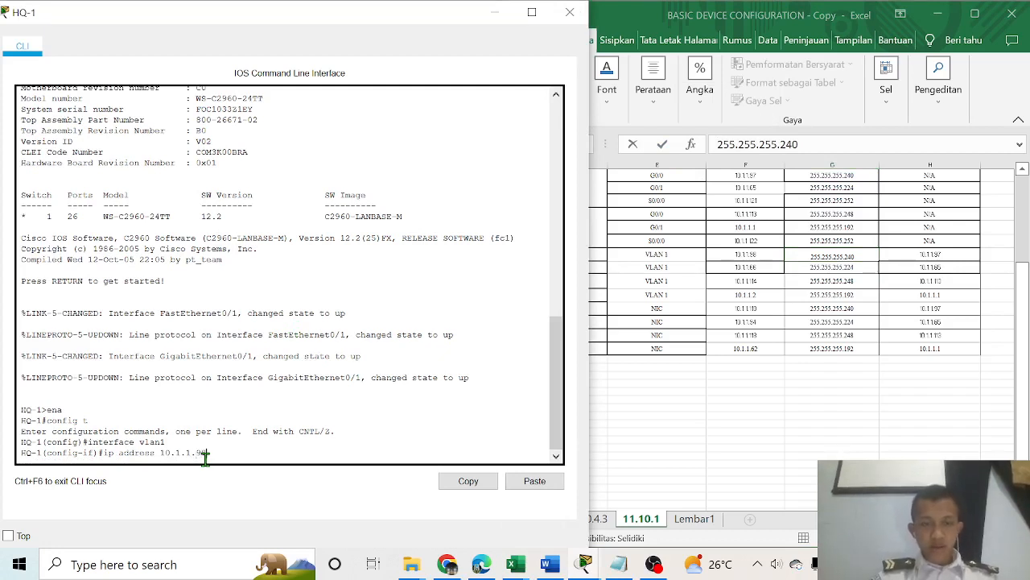
text(0.1.1.98)
right_click(219, 456)
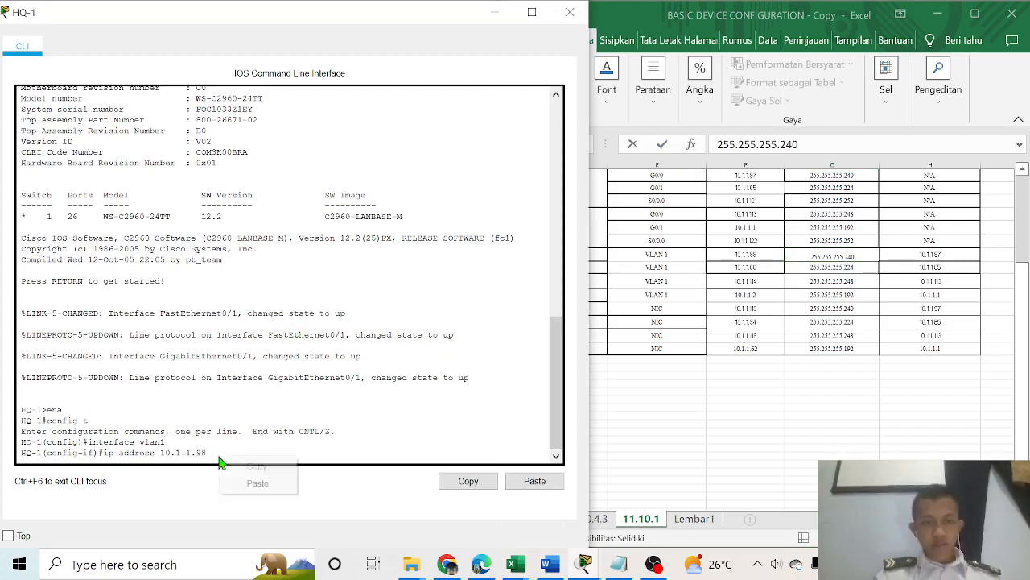
click(286, 483)
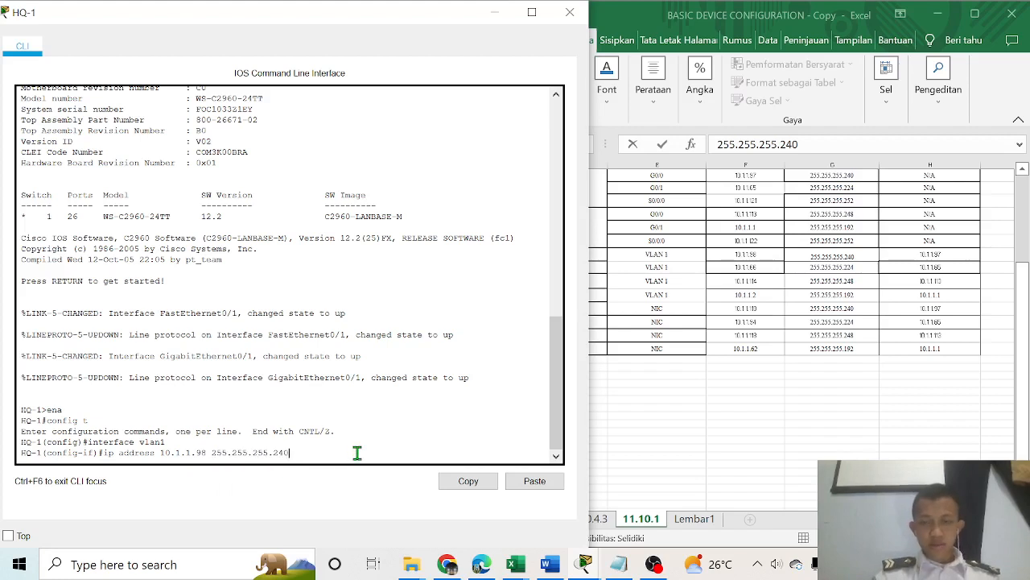
key(Return)
Enable HQ-1's VLAN 1 interface with no shut and exit to global configuration mode
text(no)
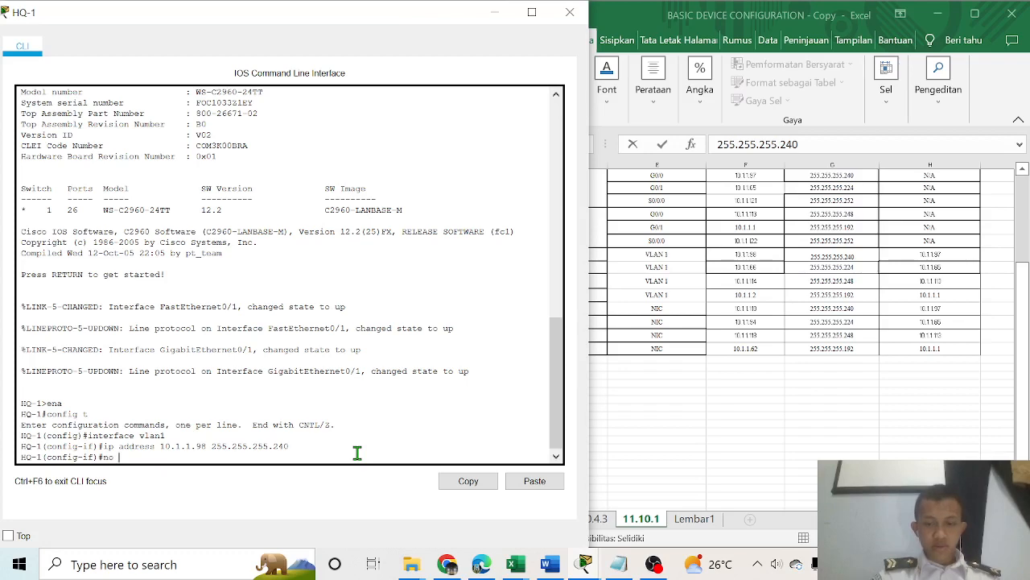
text(sshut)
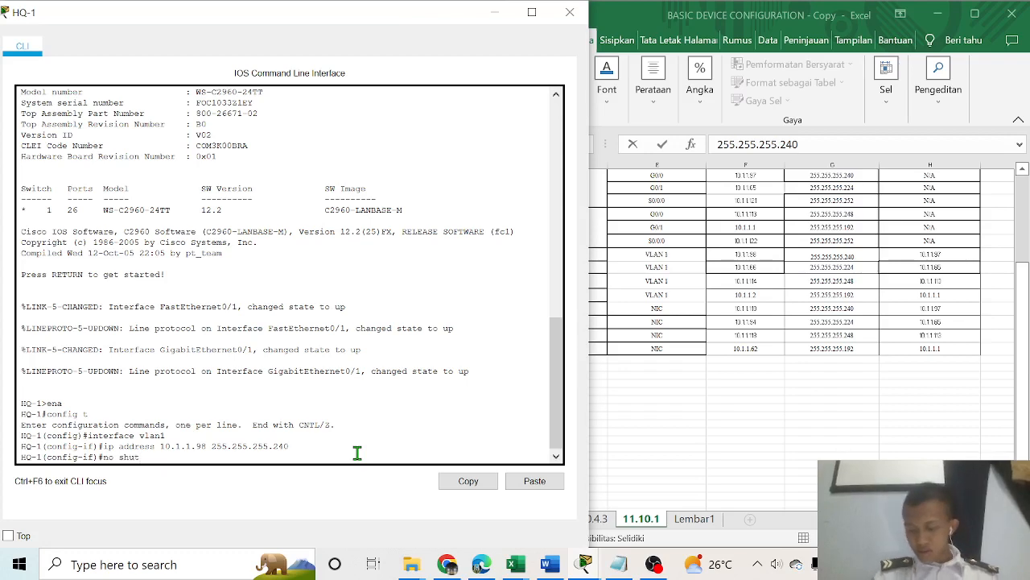
key(Return)
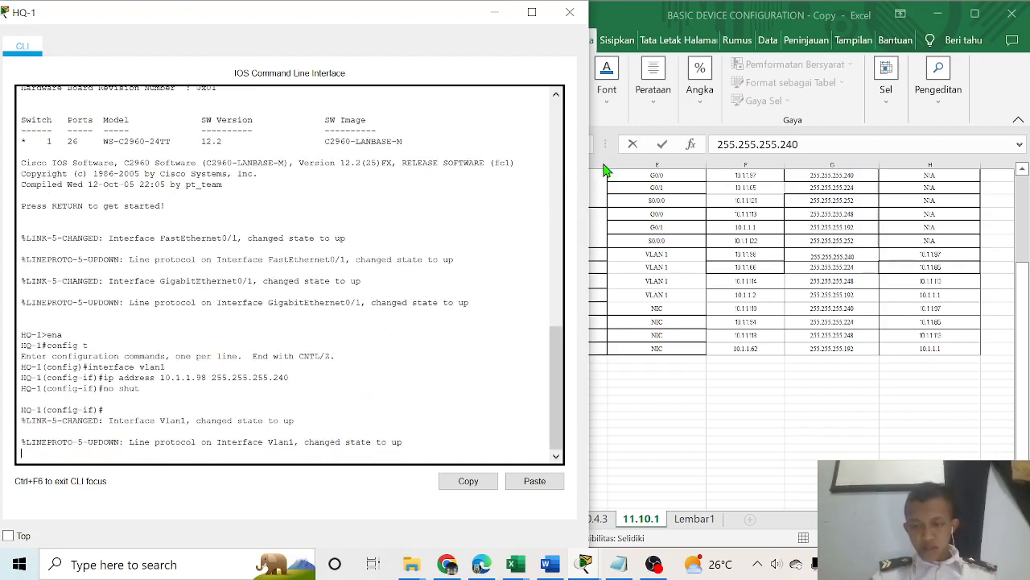
key(Return)
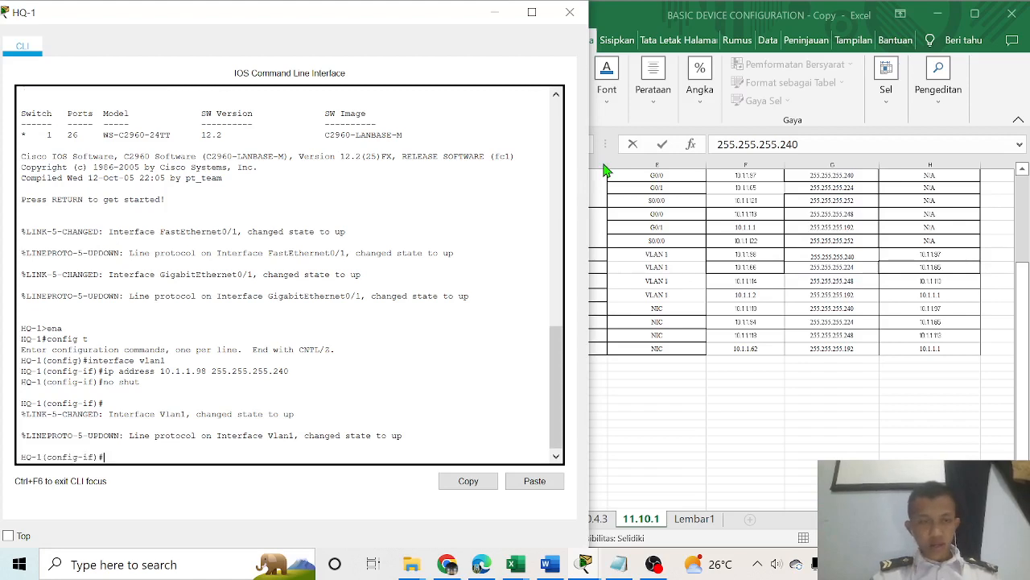
text(exit)
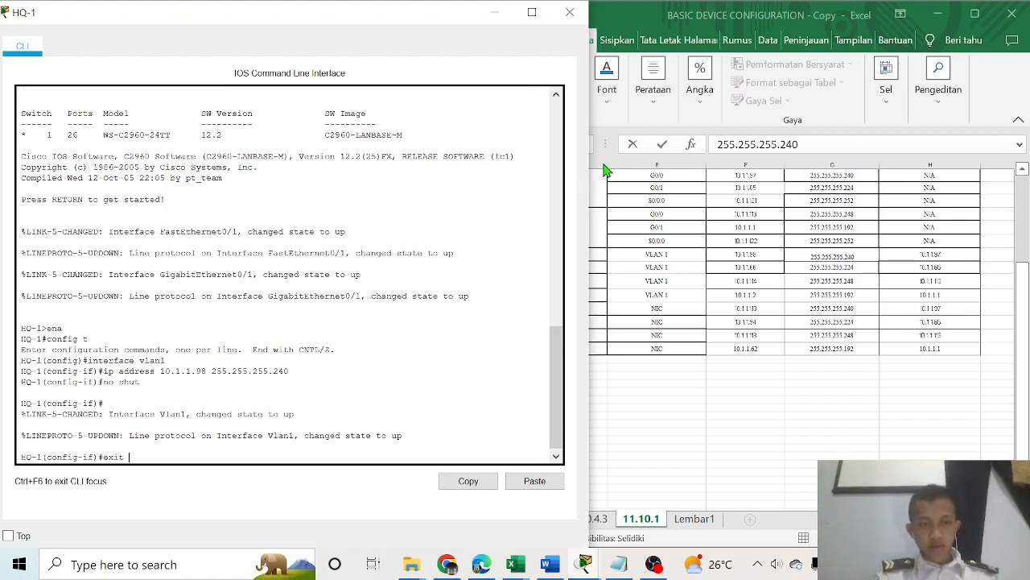
key(Return)
Look up HQ-1's gateway in the Excel table and set it with ip default-gateway 10.1.1.97
text(ig)#)
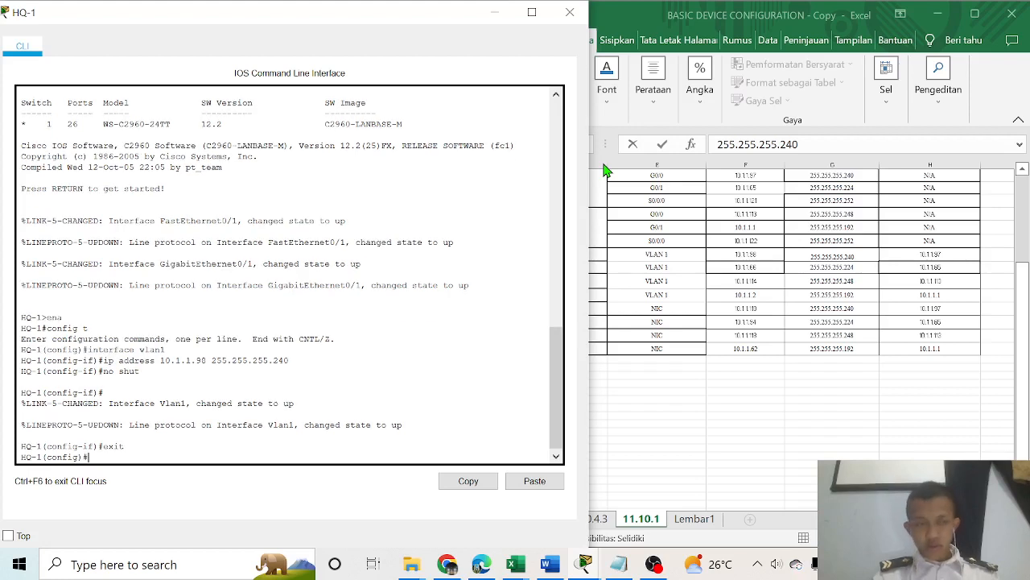
text(p defau)
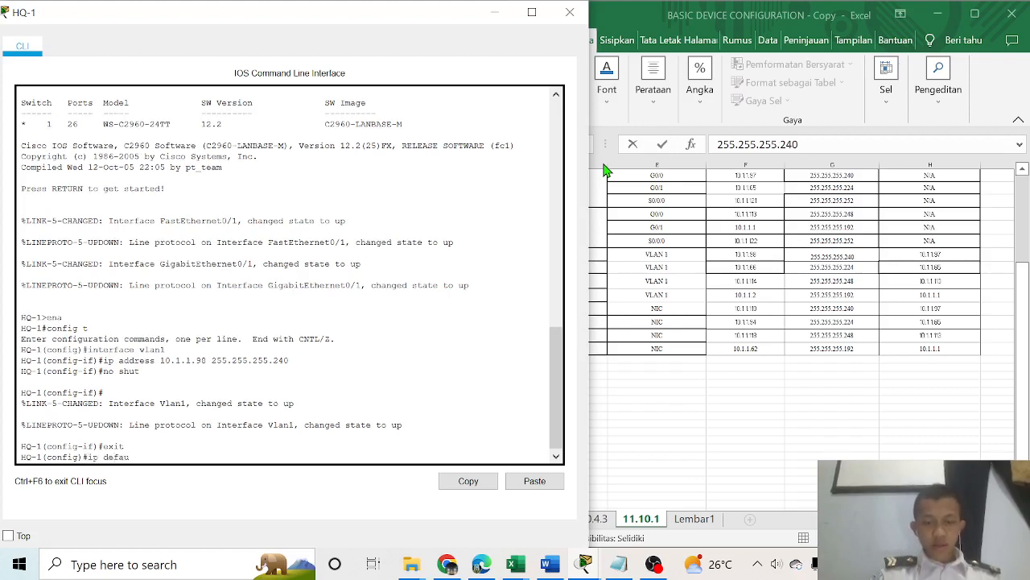
text(lt-gateway)
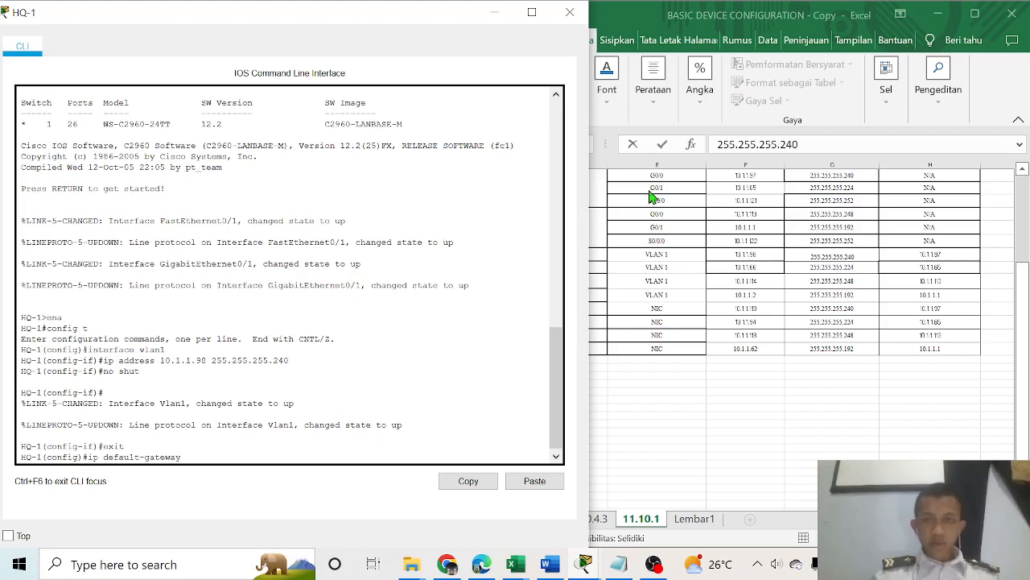
click(951, 254)
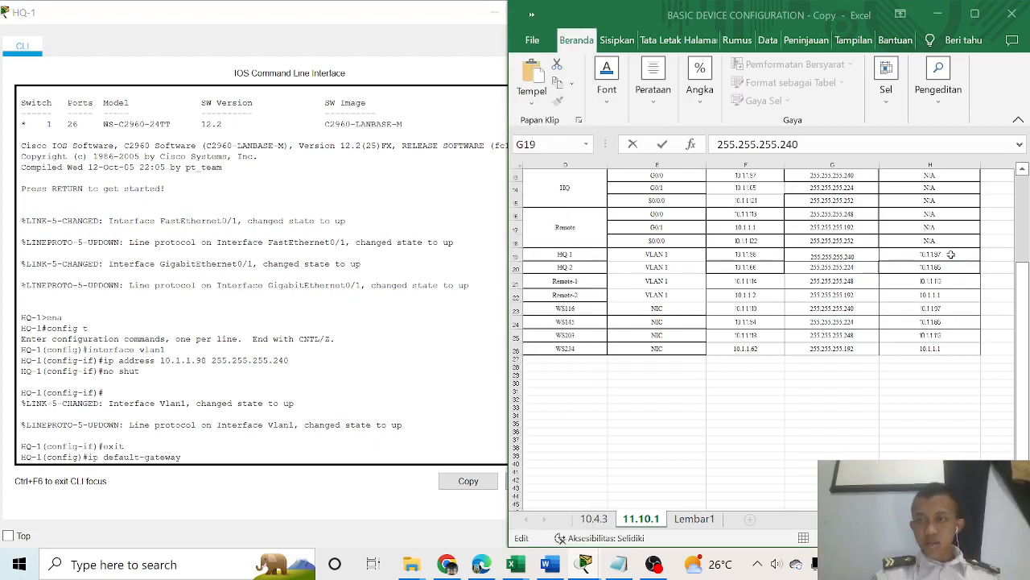
click(711, 304)
click(668, 264)
click(957, 255)
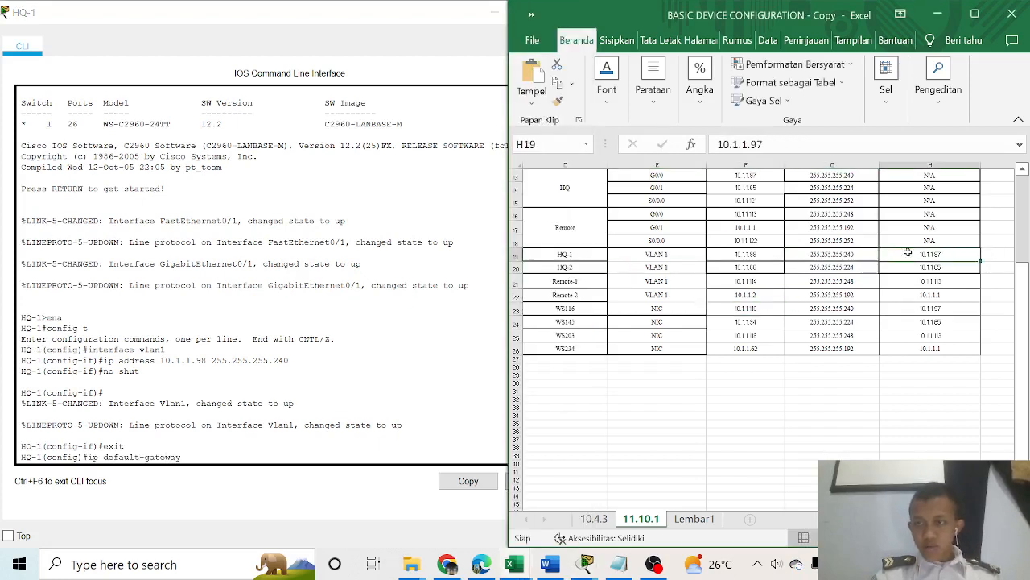
click(278, 455)
text(10.1)
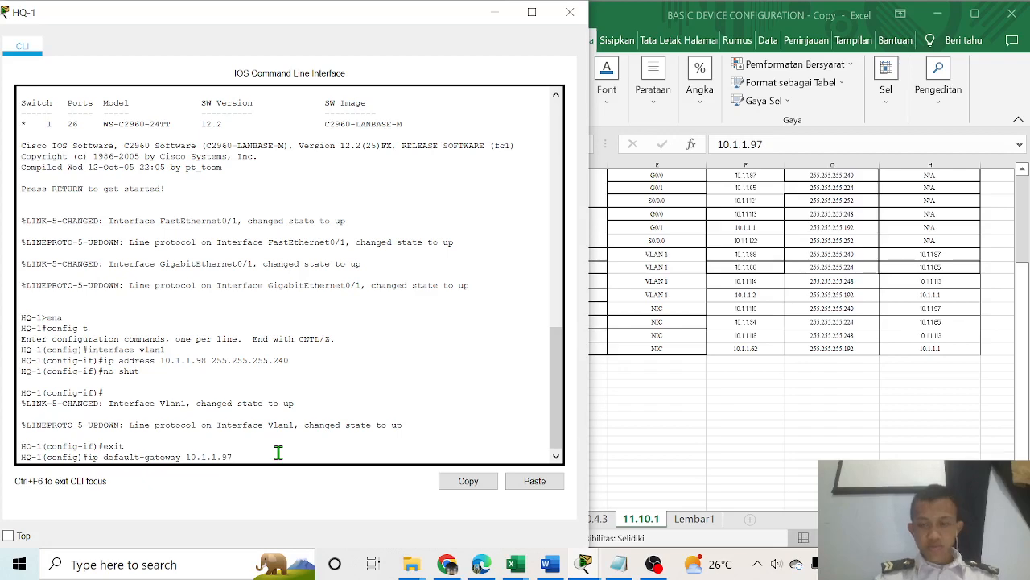
text(.1.97)
key(Return)
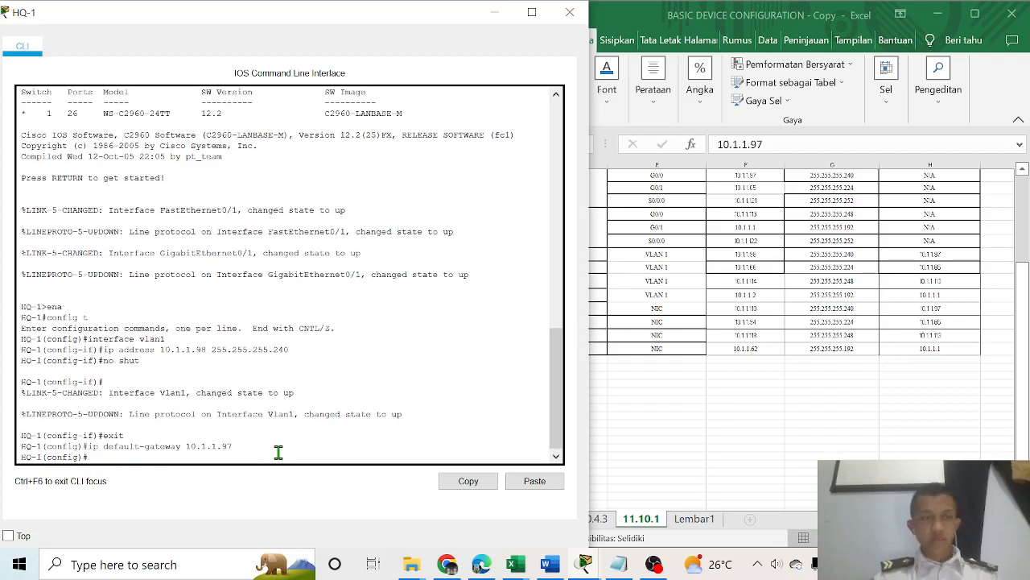
Close the HQ-1 window, open the HQ-2 switch's CLI beside the Excel table and enter global configuration mode with ena and config t
click(569, 13)
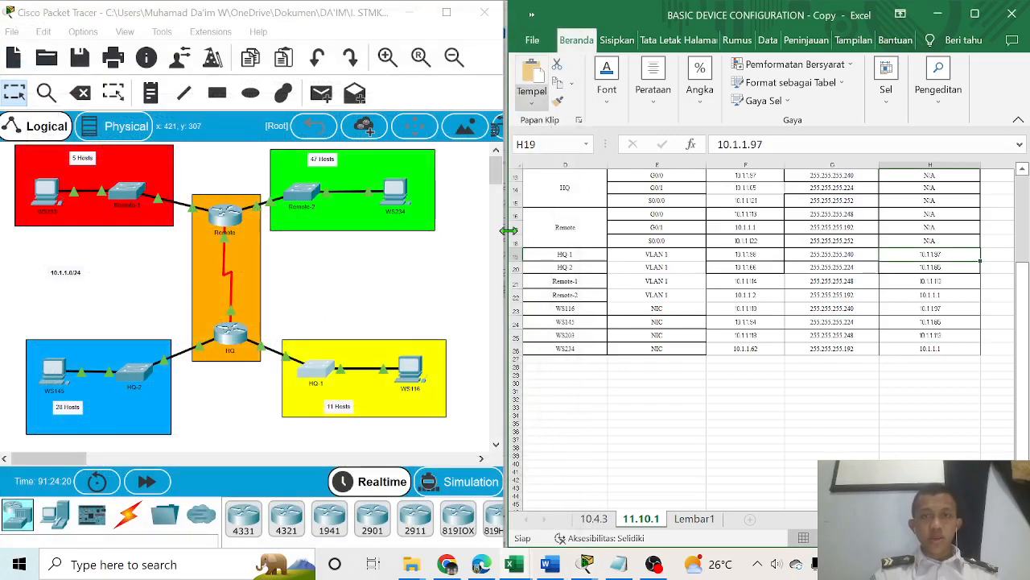
click(137, 380)
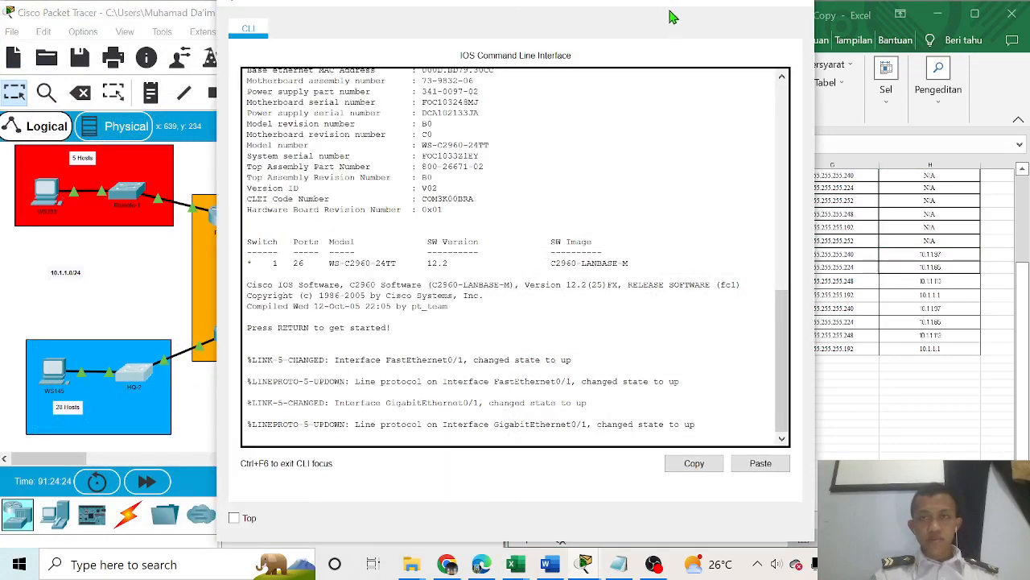
drag(672, 16, 455, 34)
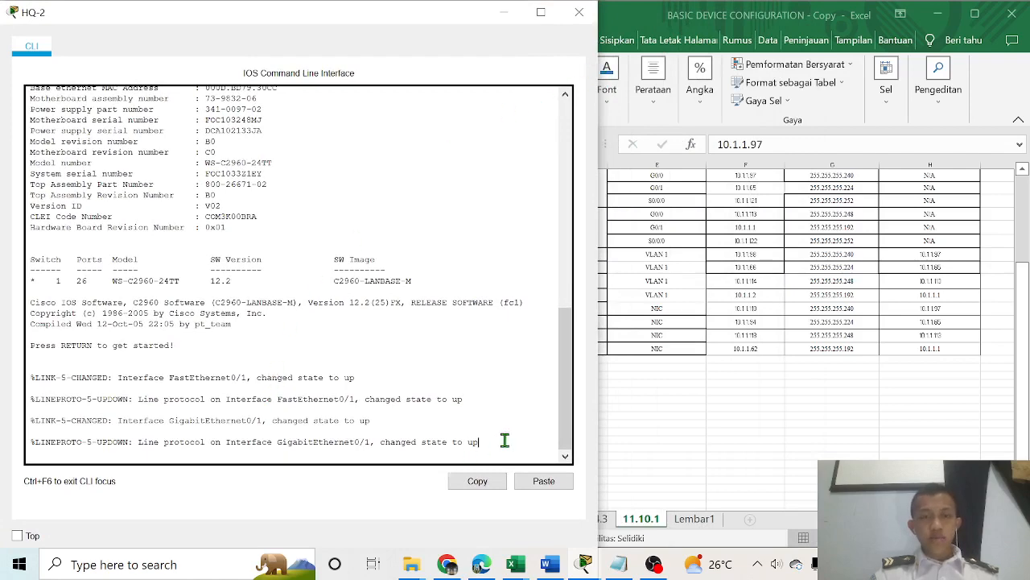
key(Return)
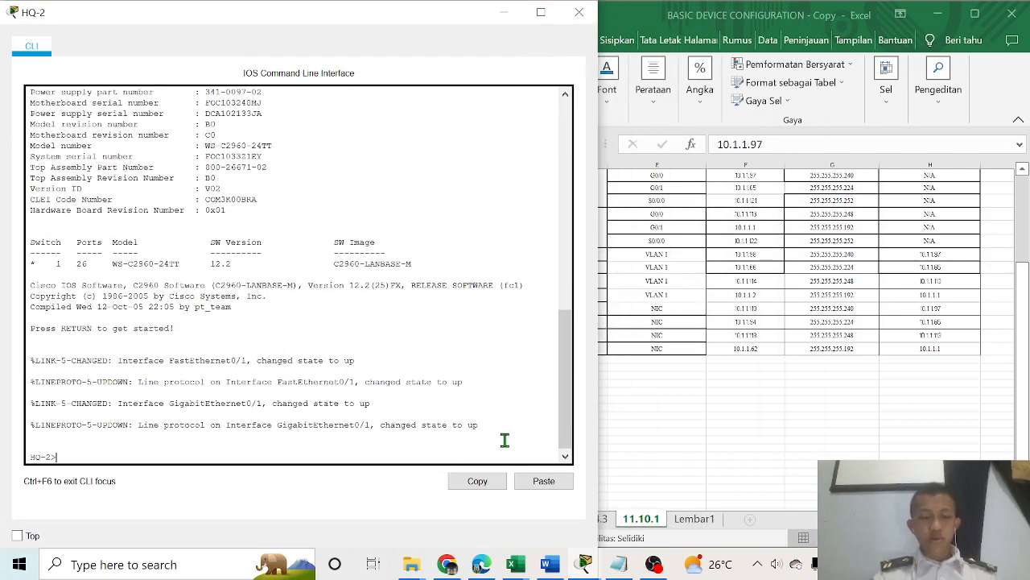
text(ena)
key(Return)
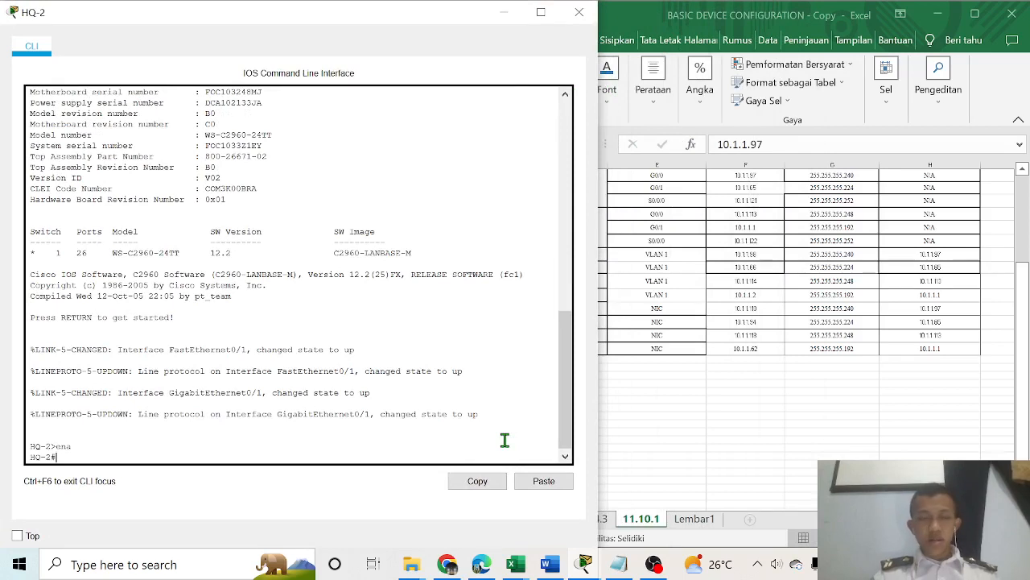
text(config )
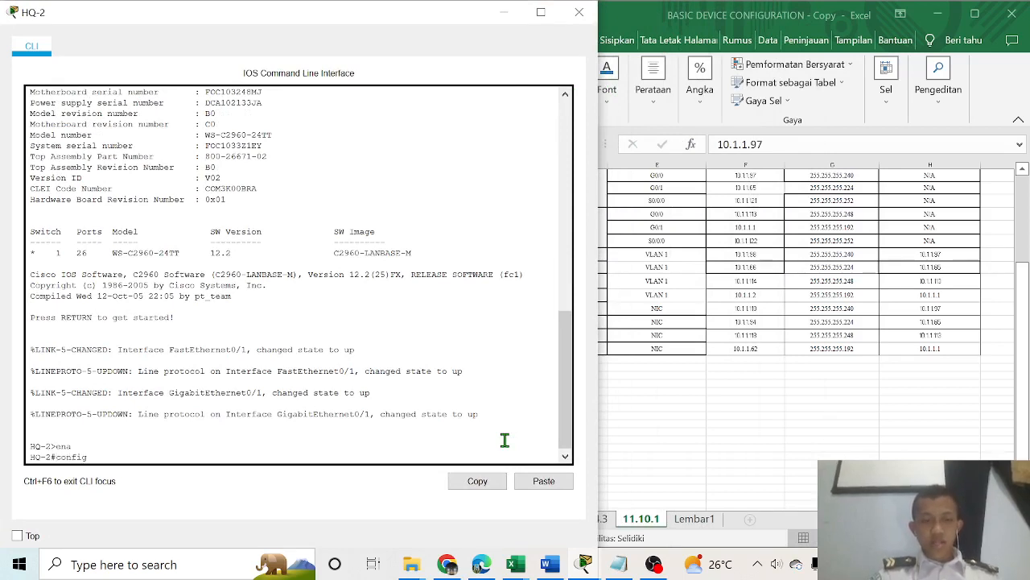
text(t)
key(Return)
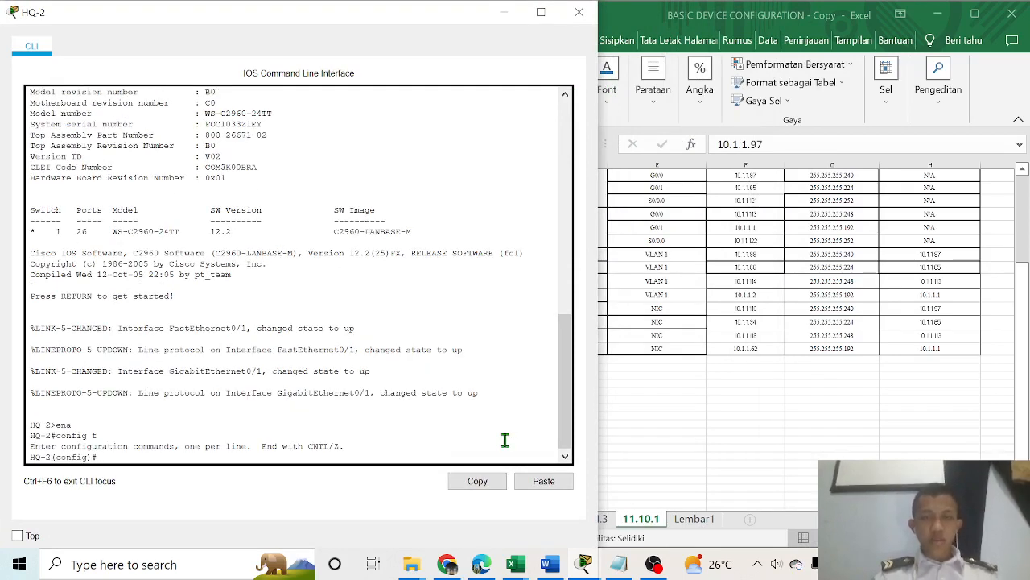
Enter HQ-2's VLAN 1 interface configuration with interface vlan1 and begin the ip address command
text(inte)
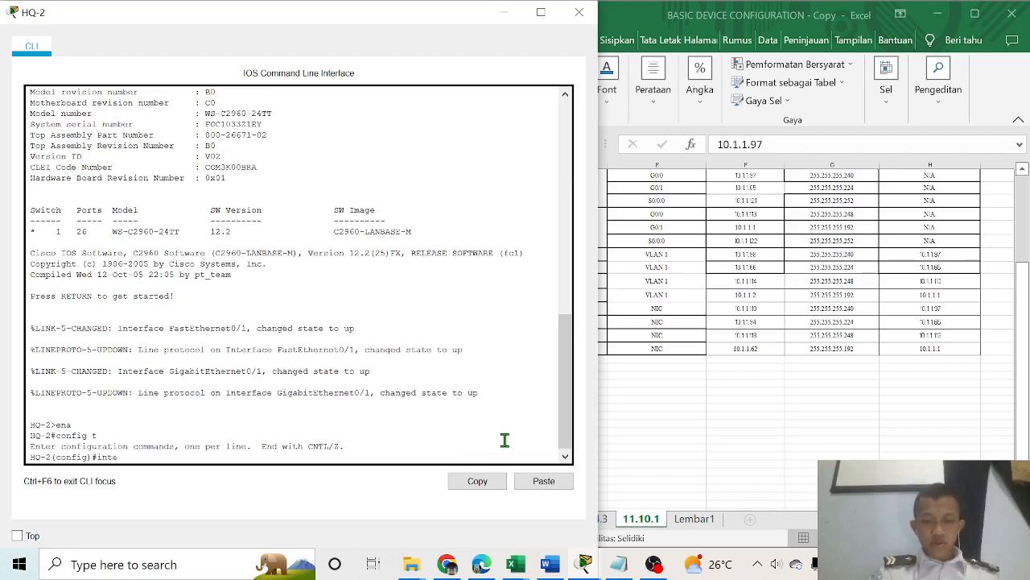
text(rface vla)
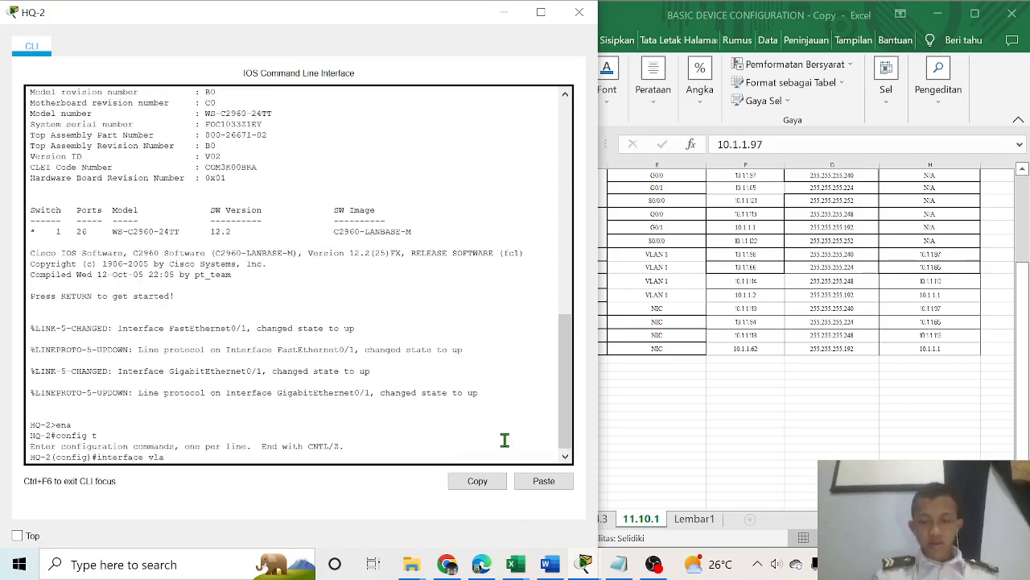
text(n)
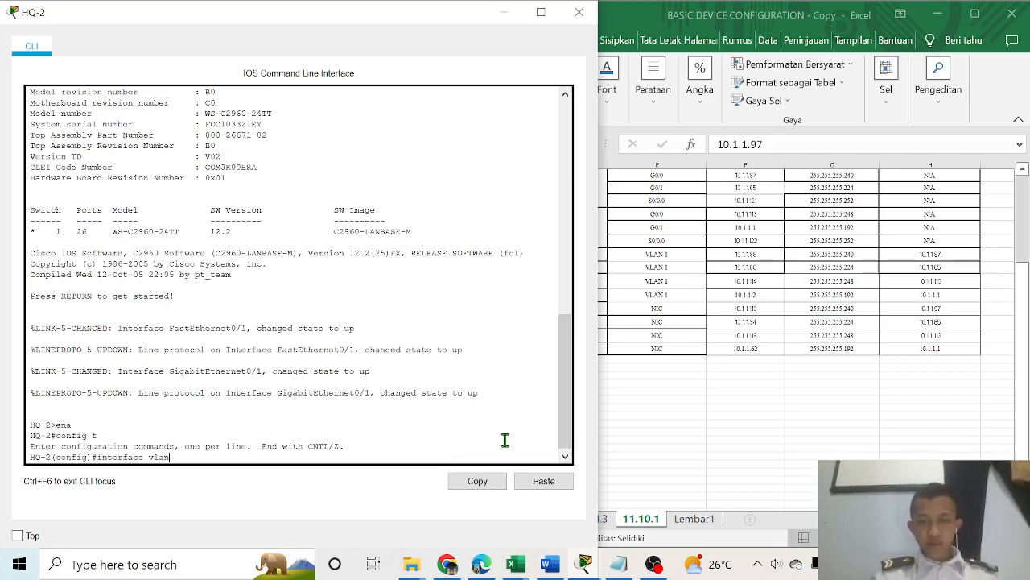
key(Return)
text(ig-if)#i)
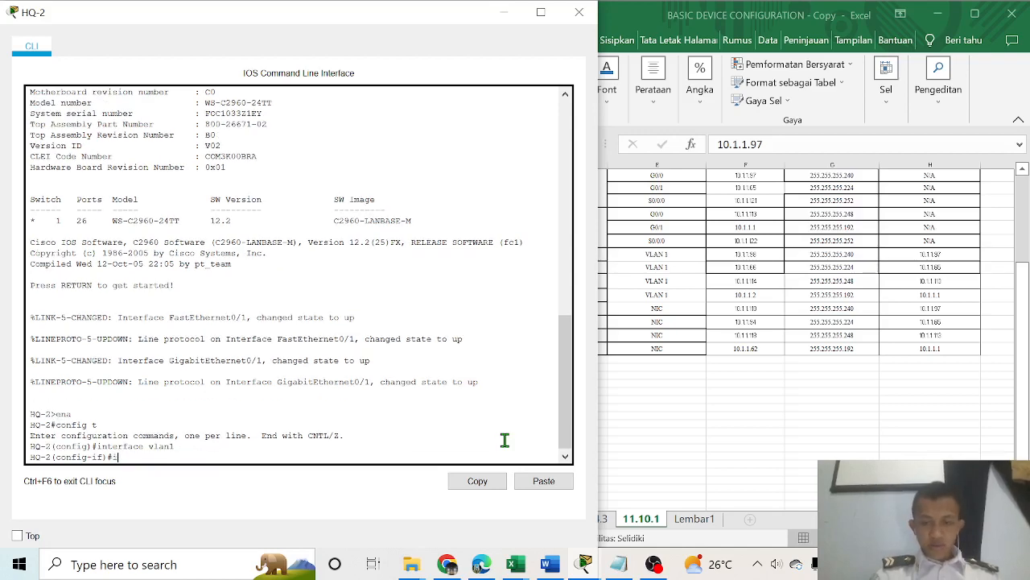
text(p address)
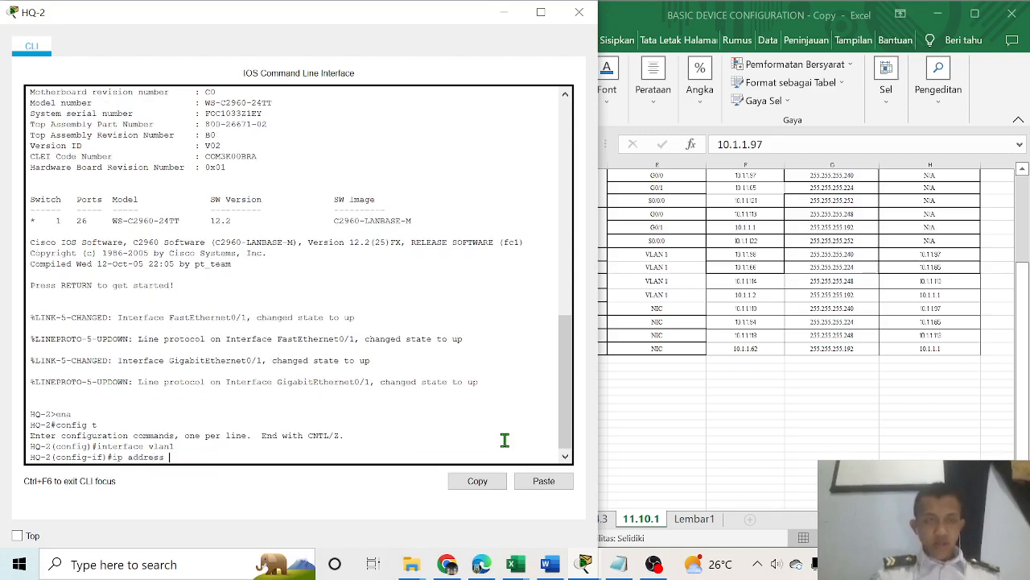
Look up HQ-2's row in the Excel addressing table and copy its subnet mask 255.255.255.224
drag(598, 435, 508, 434)
click(581, 267)
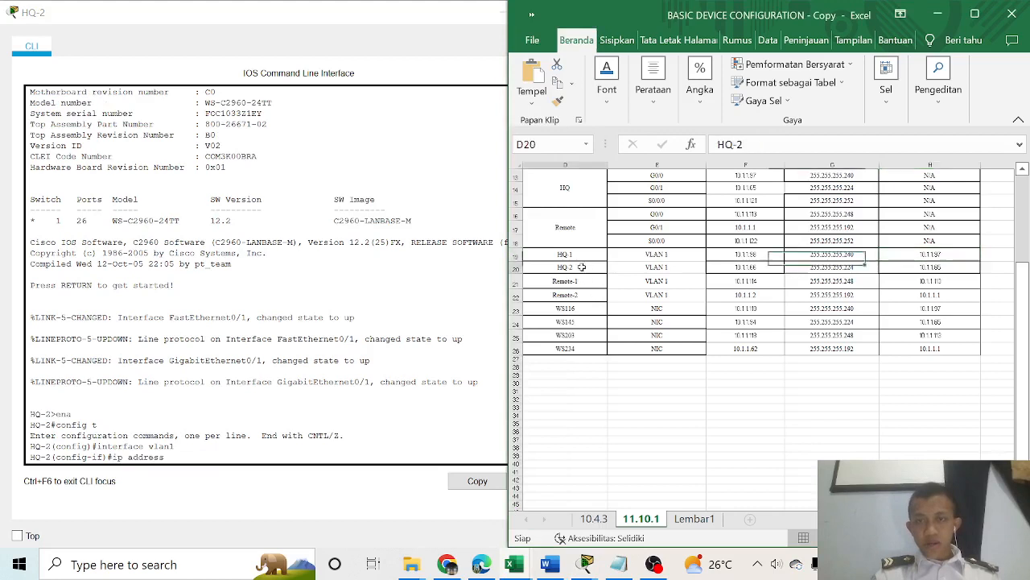
click(737, 266)
click(819, 267)
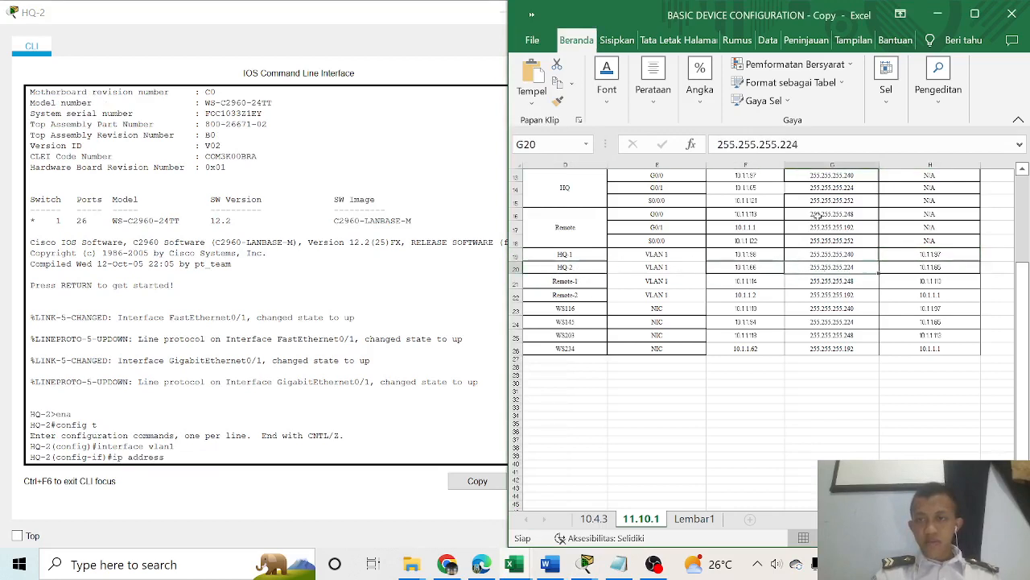
click(811, 144)
drag(811, 143, 716, 144)
key(ctrl+c)
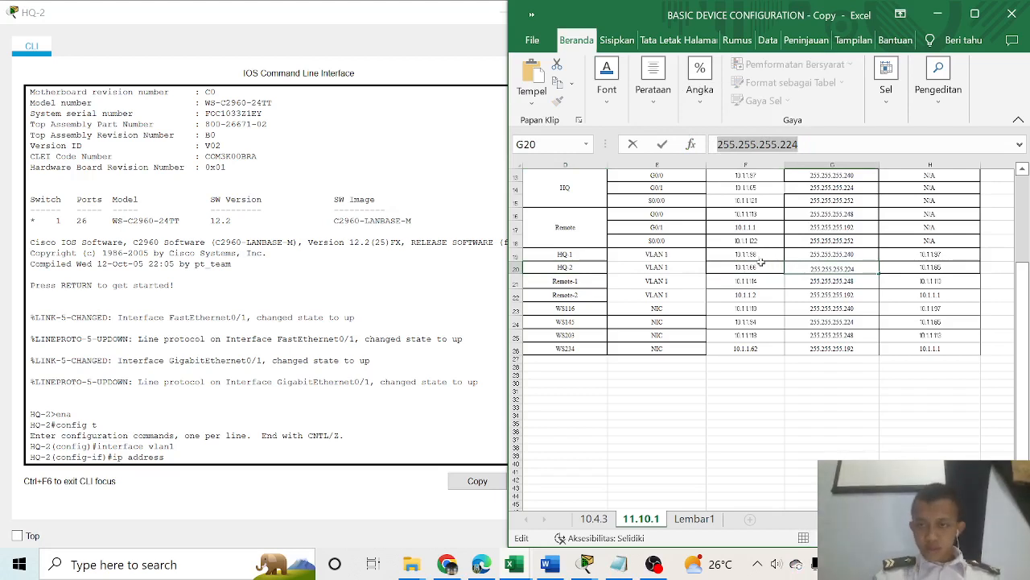
Complete the HQ-2 command as ip address 10.1.1.66 255.255.255.224, pasting the copied subnet mask, and run it
click(293, 448)
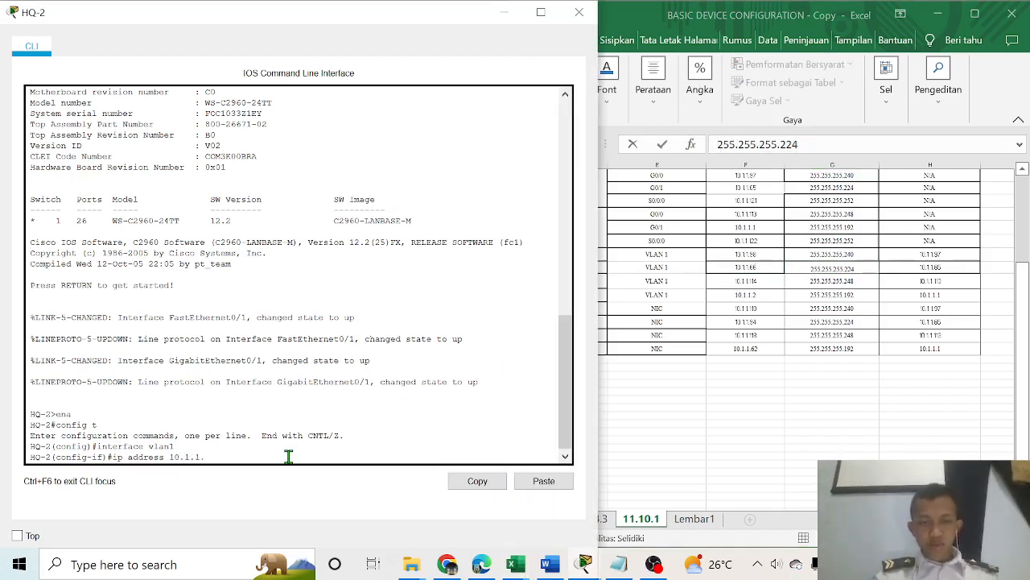
text(66)
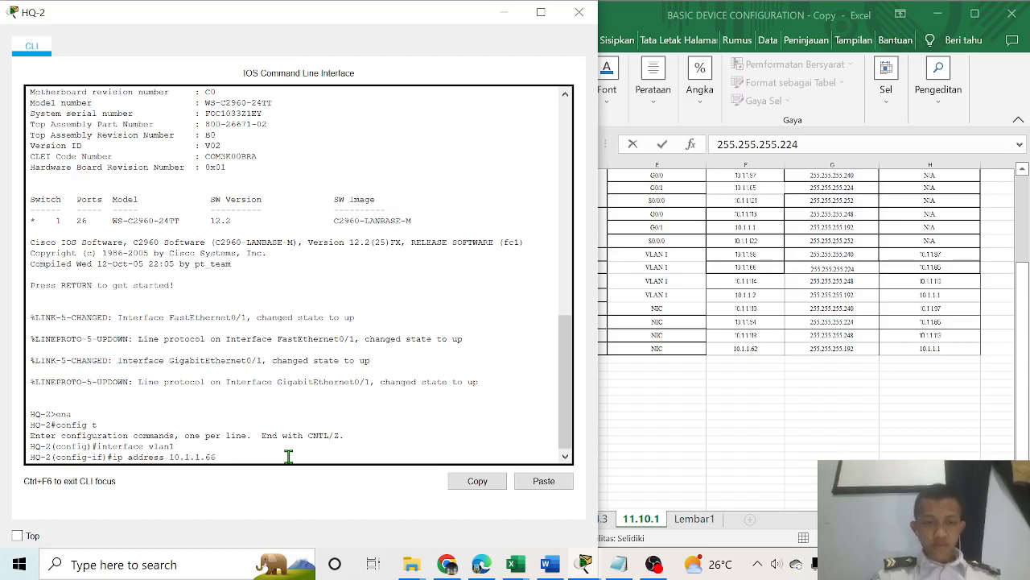
right_click(288, 457)
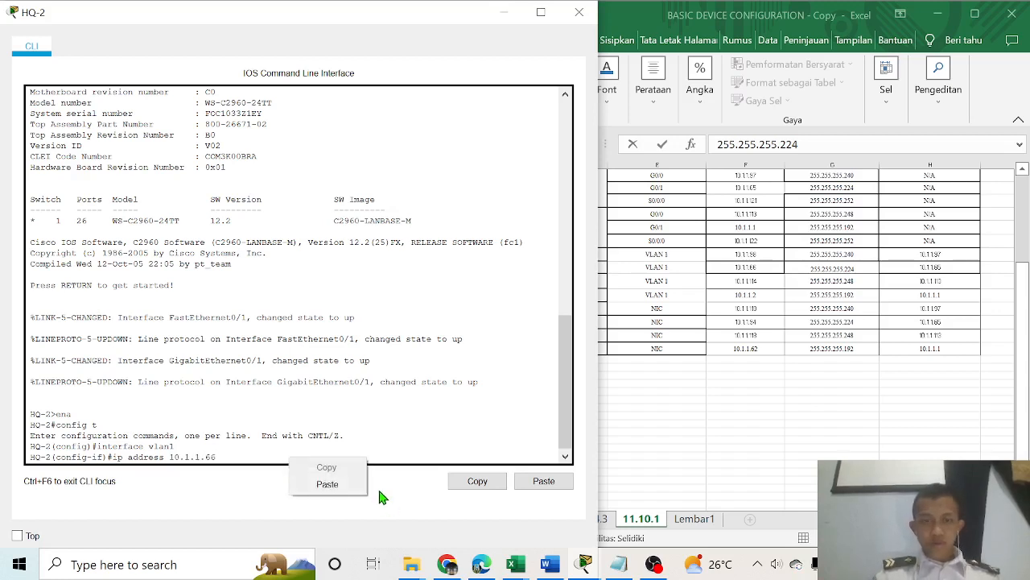
click(350, 484)
key(Return)
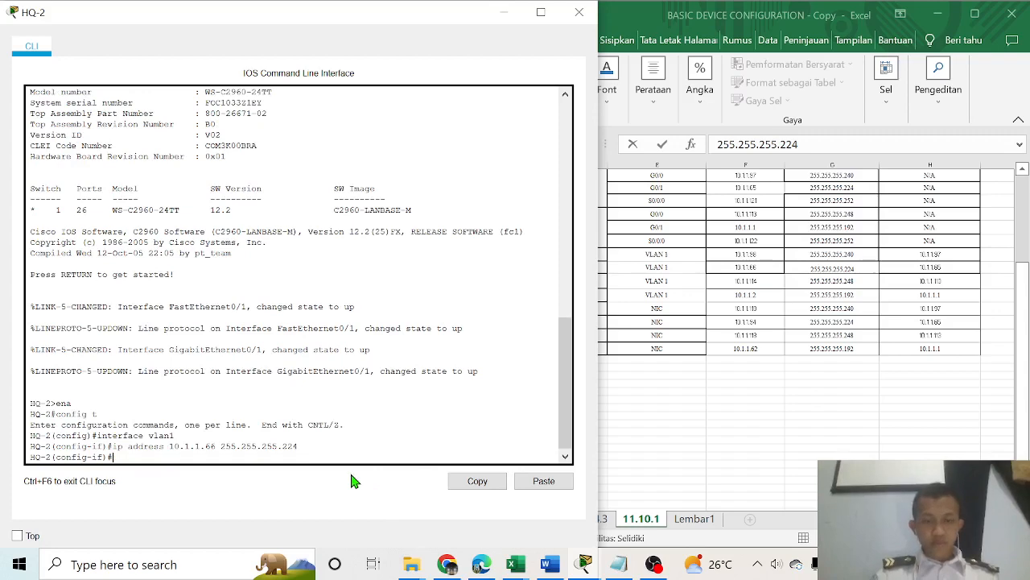
Enable HQ-2's VLAN 1 interface with no shut and exit to global configuration mode
text(no shut)
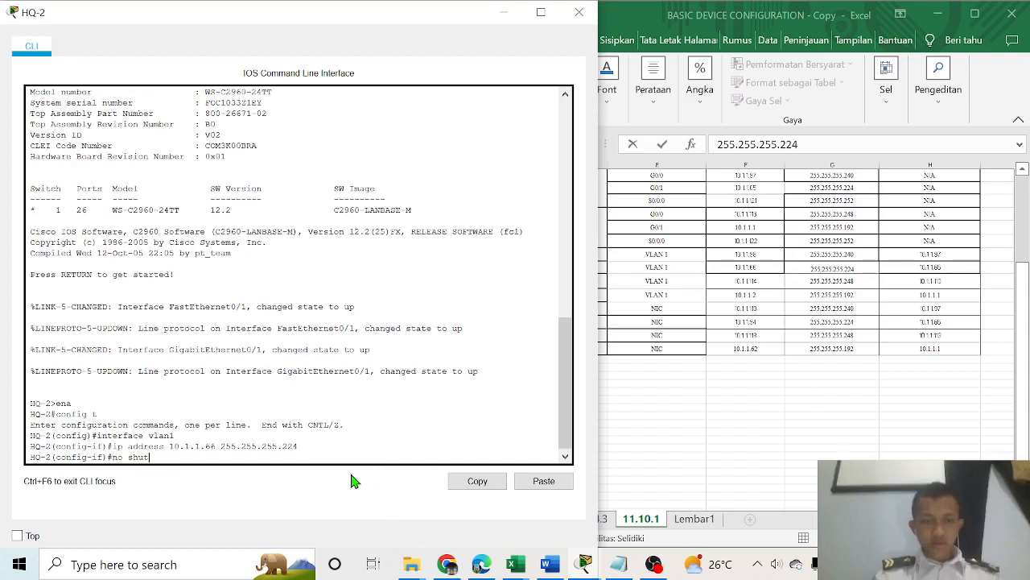
key(Return)
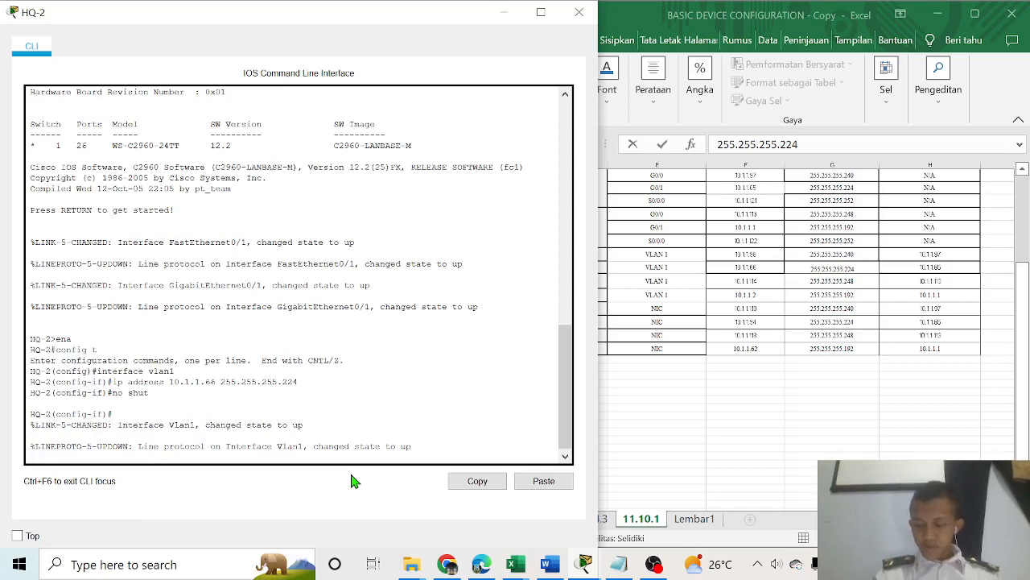
key(Return)
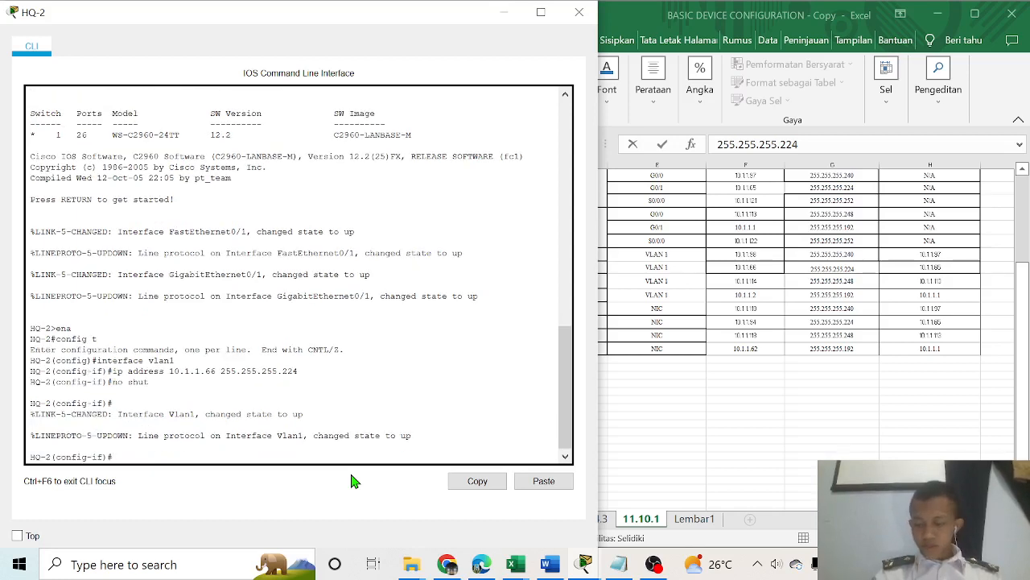
text(exit)
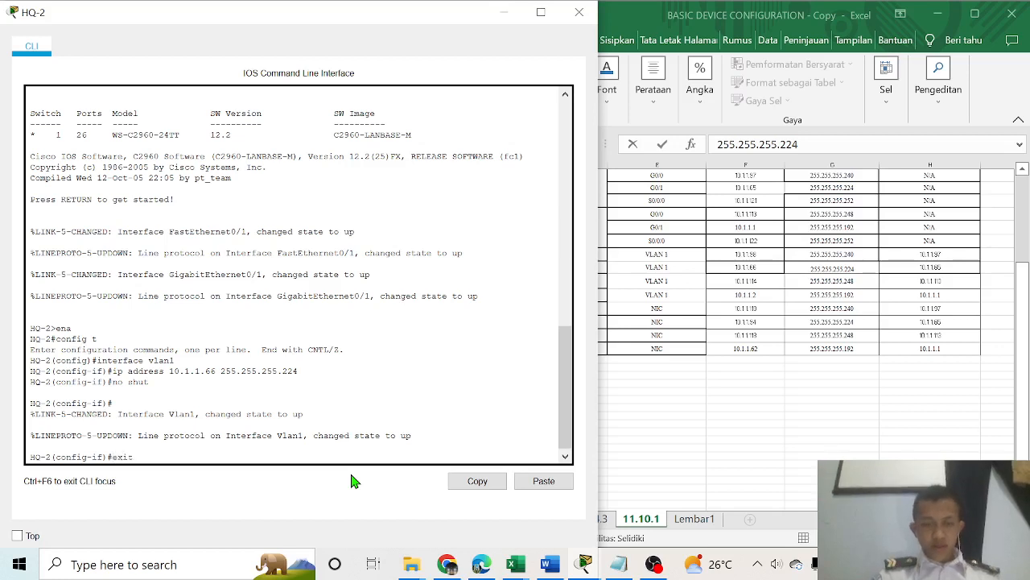
key(Return)
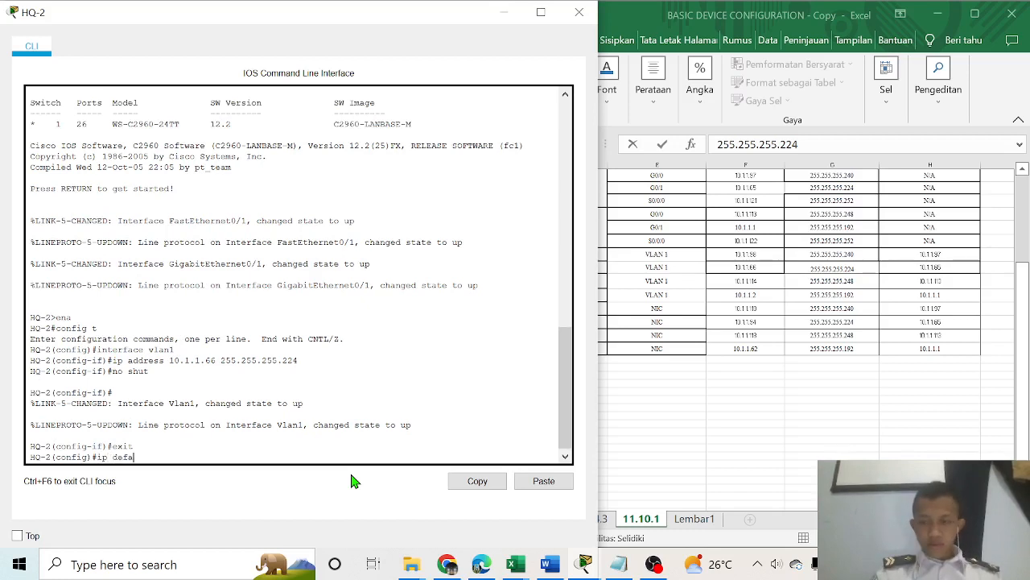
Look up HQ-2's gateway in the Excel table and set it with ip default-gateway 10.1.1.65
text(ip default)
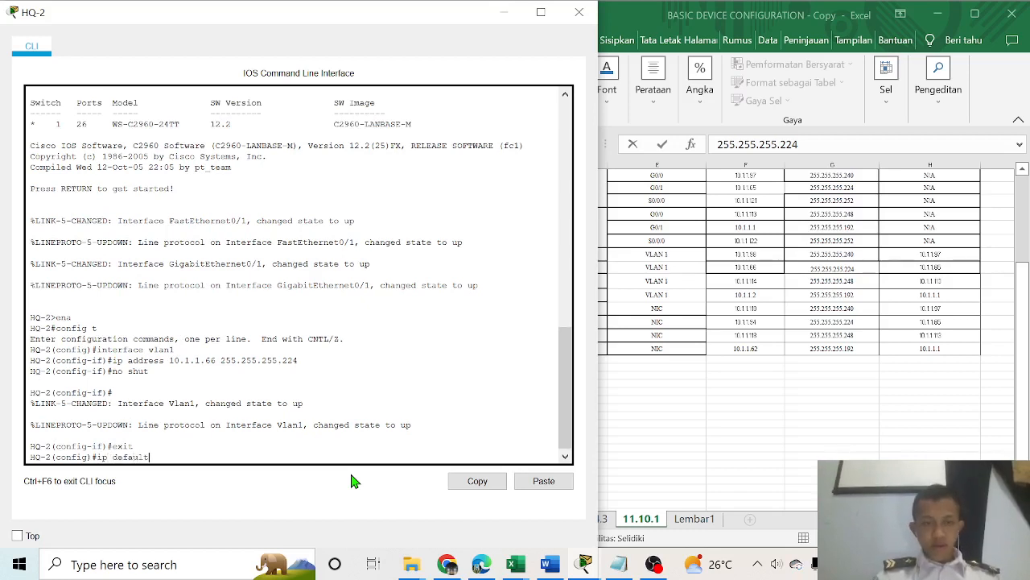
text(-gateway)
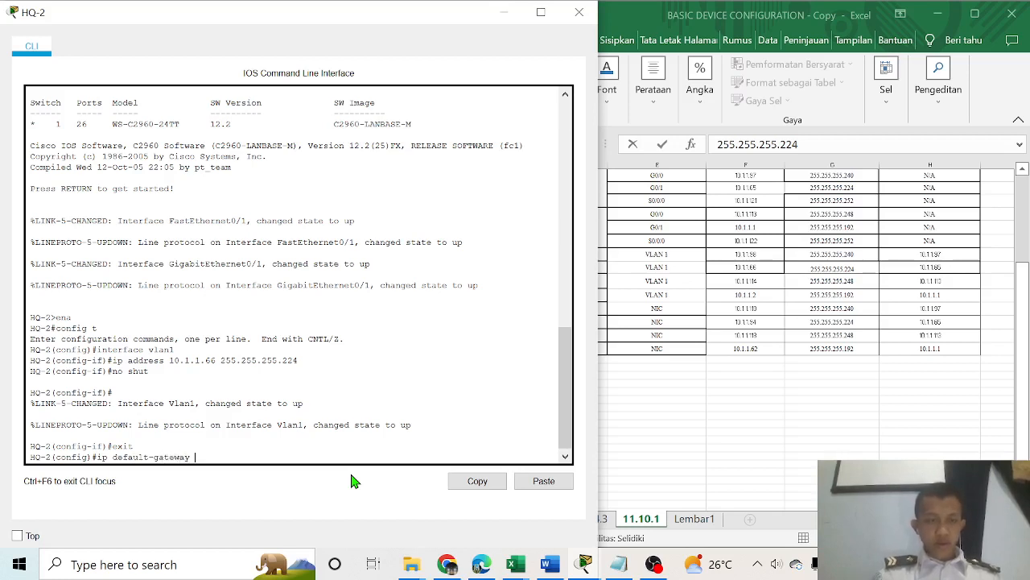
click(801, 265)
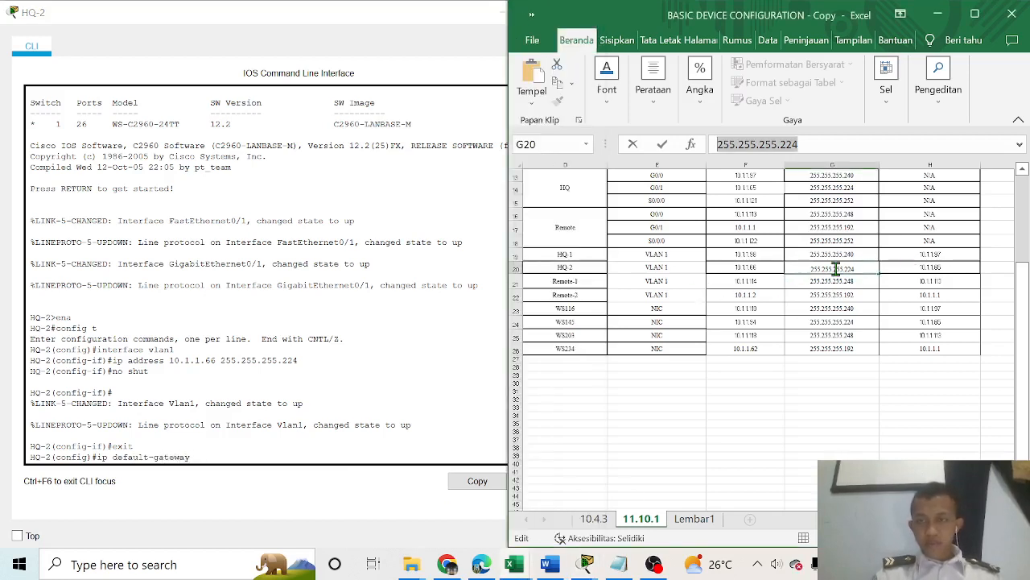
click(920, 274)
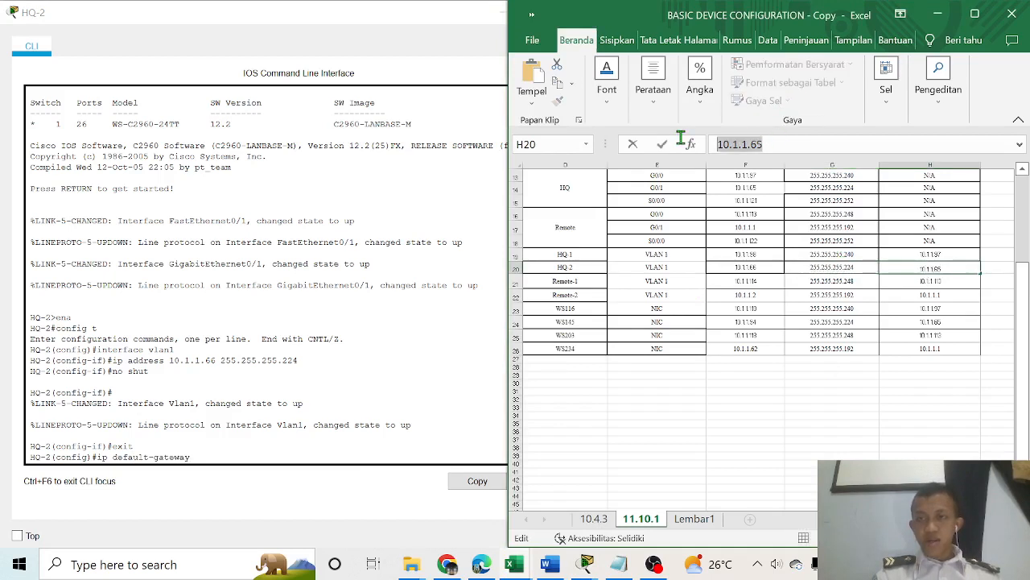
click(286, 454)
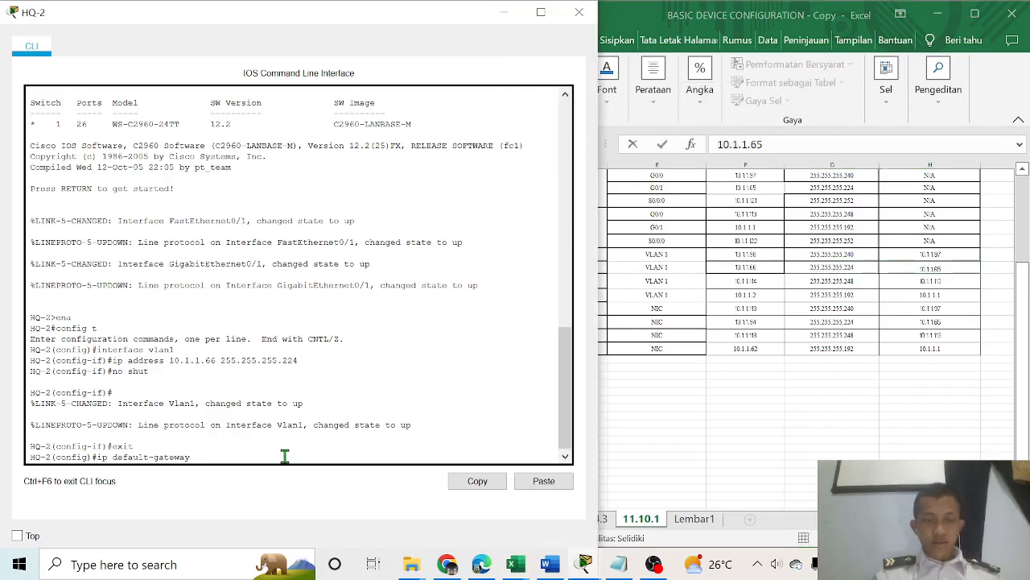
text(10.1.1.65)
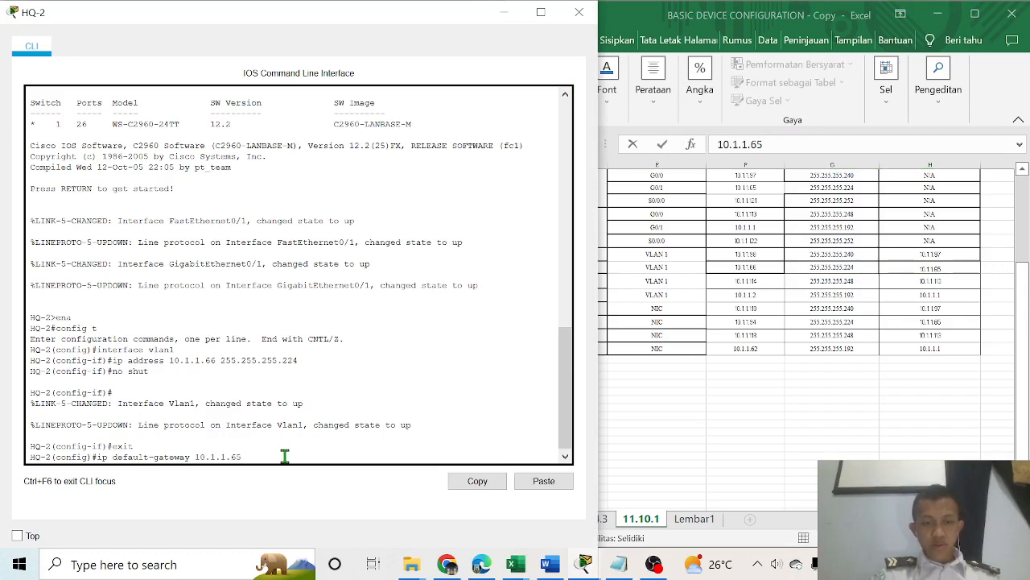
key(Return)
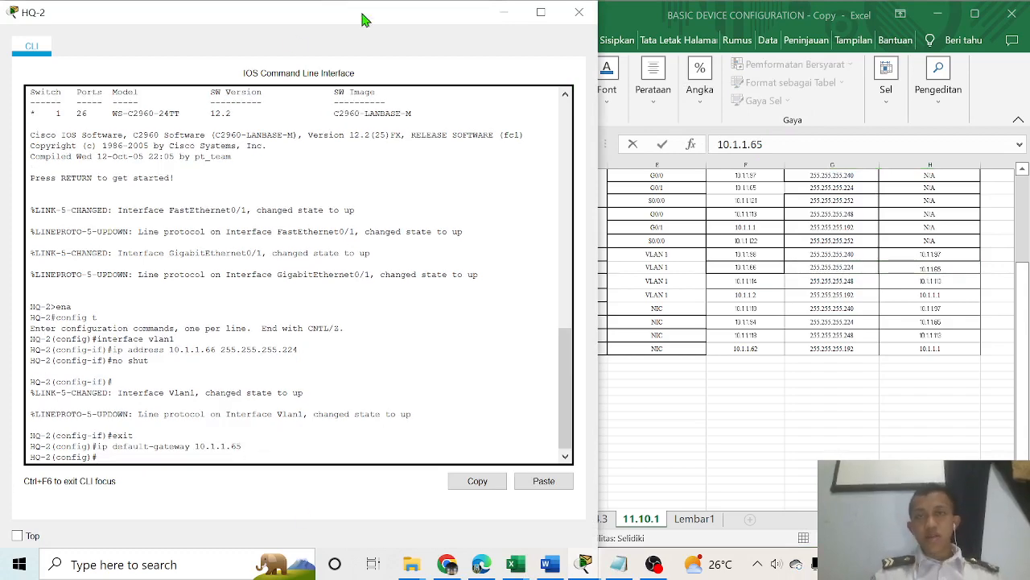
Close the HQ-2 window, open the Remote-1 switch's CLI beside the Excel table and enter global configuration mode with ena and config t
click(565, 21)
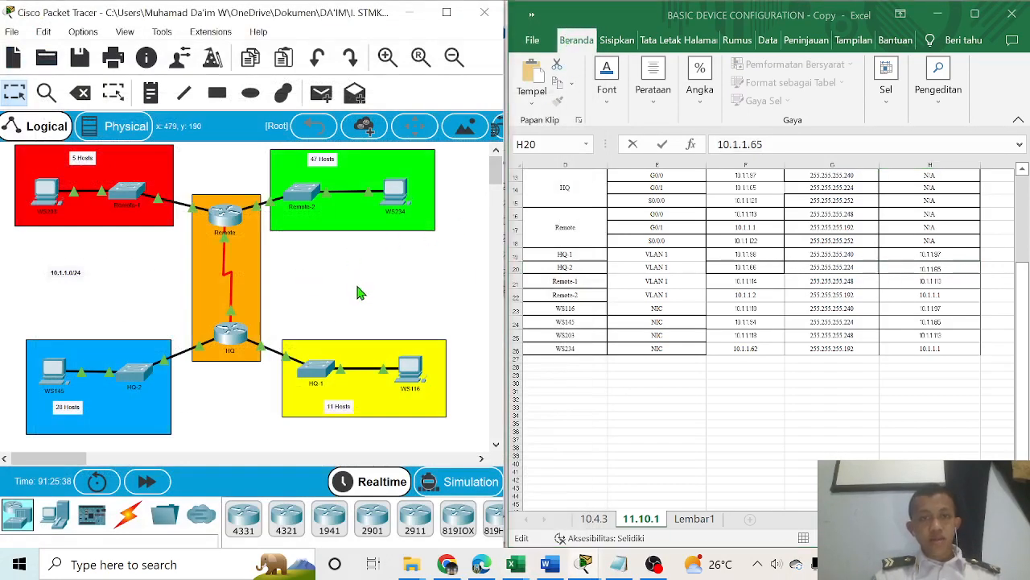
click(131, 192)
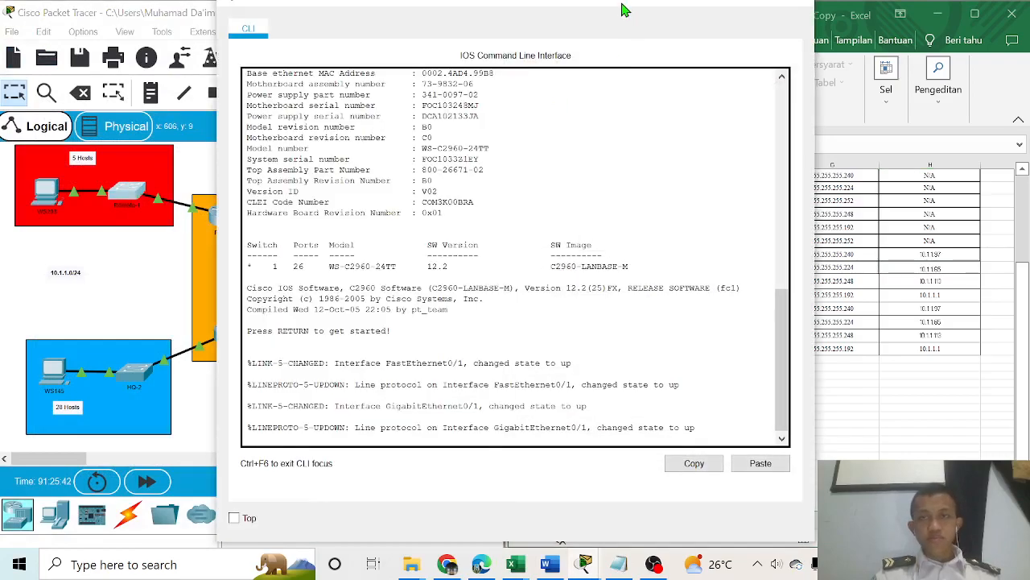
drag(636, 32, 404, 25)
key(Return)
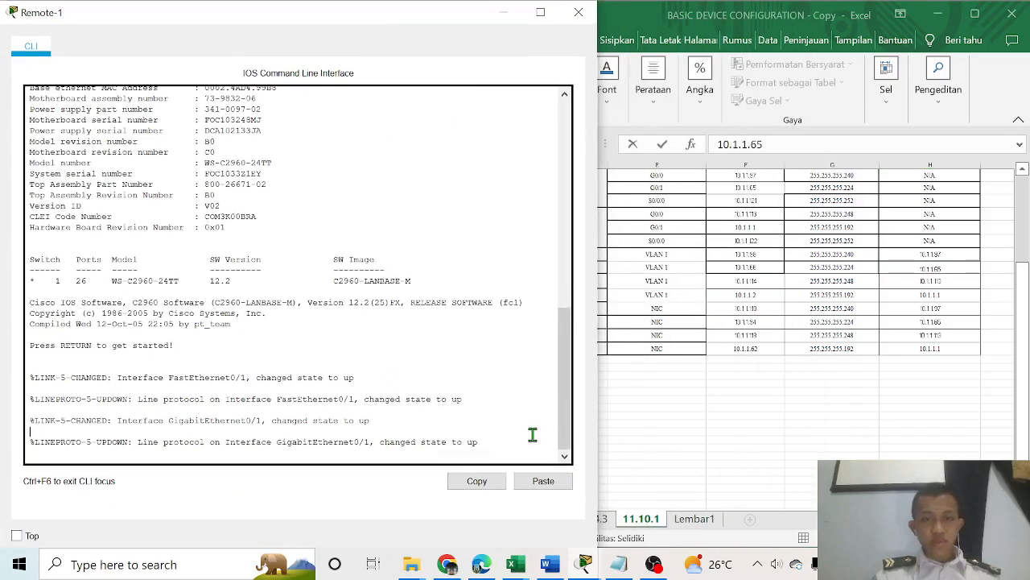
text(ena)
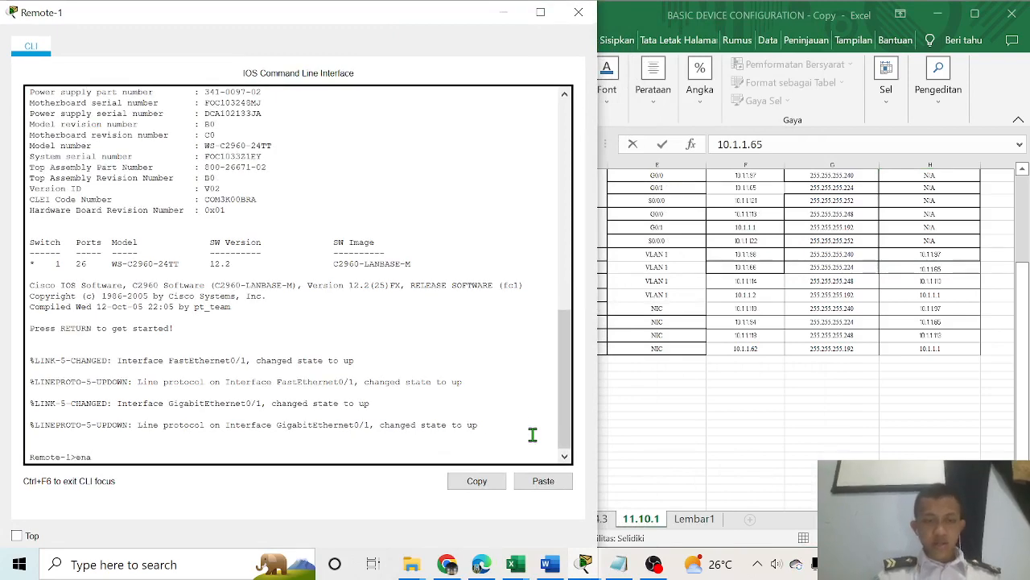
key(Return)
text(config )
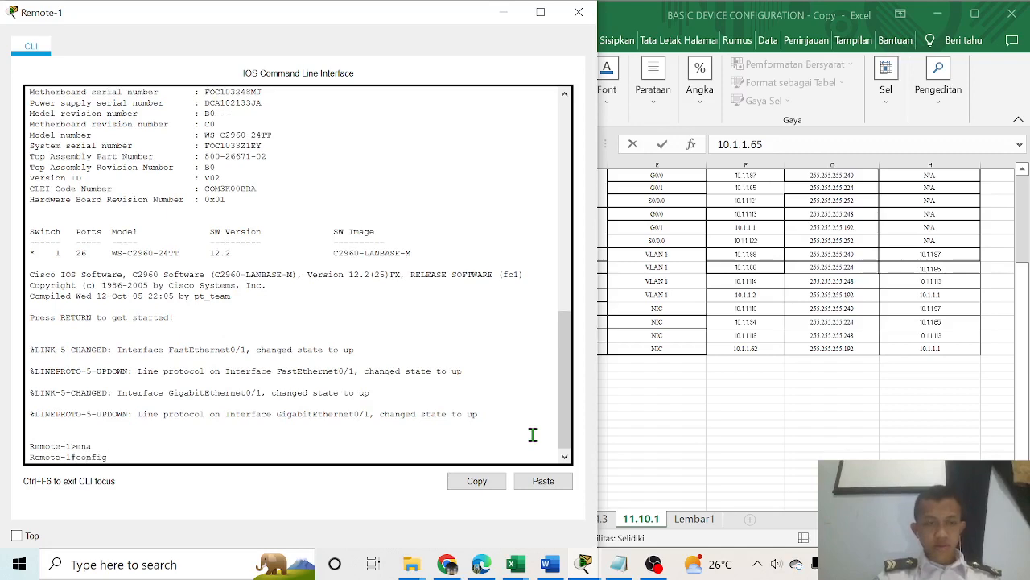
text(t)
key(Return)
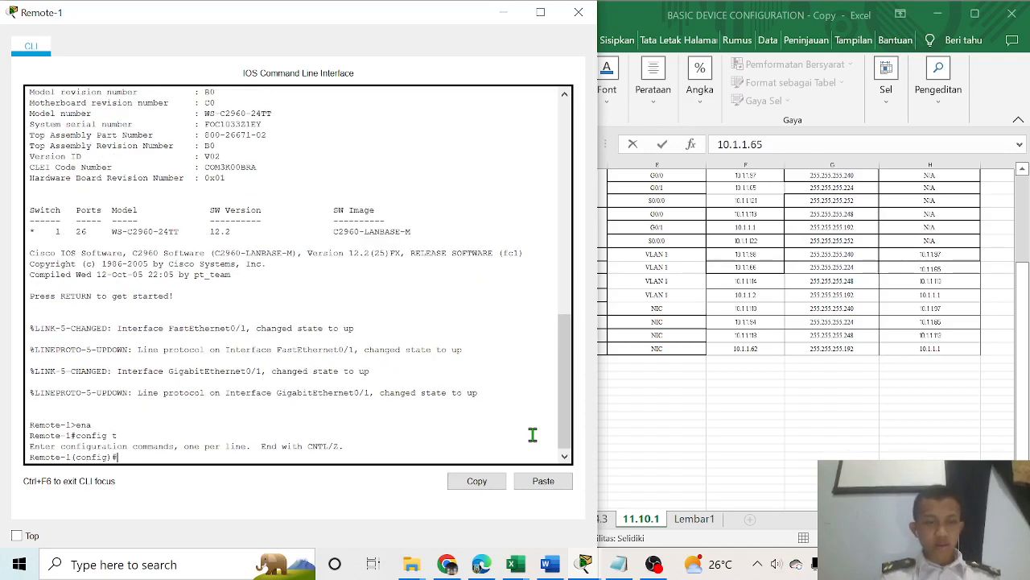
Enter Remote-1's VLAN 1 interface configuration with interface vlan1 and begin an ip address command
text(inter)
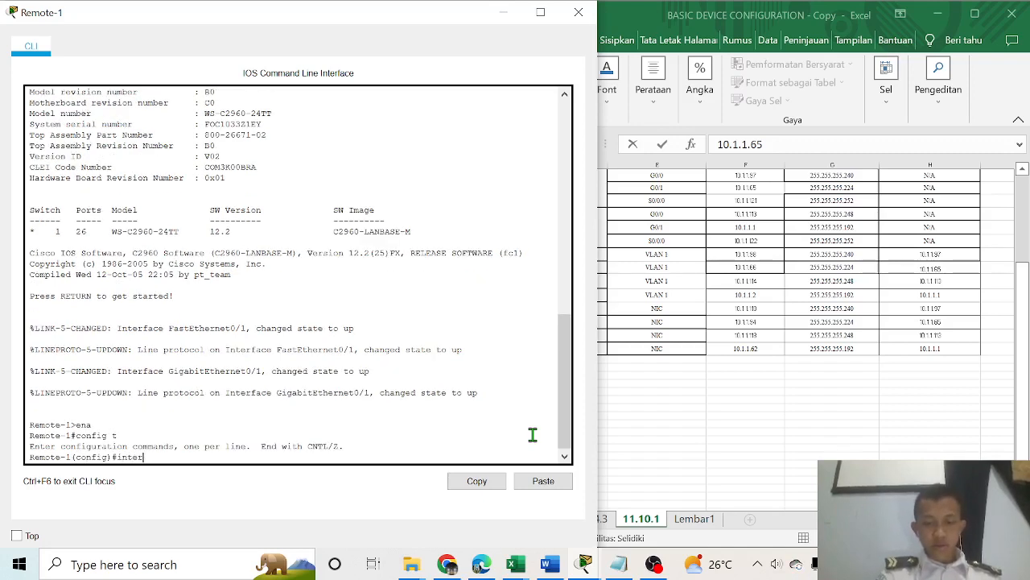
text(face vlan)
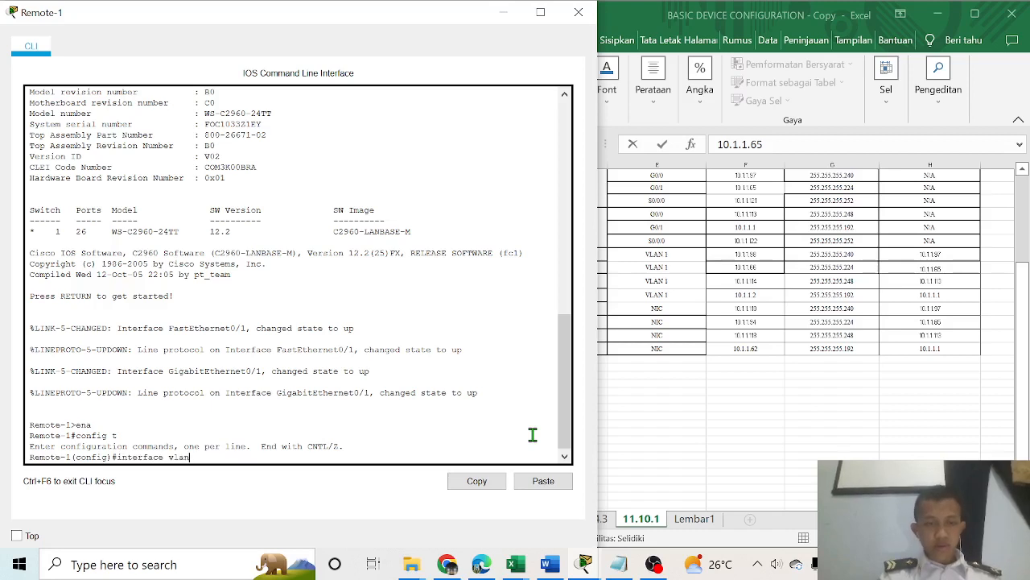
text(1)
key(Return)
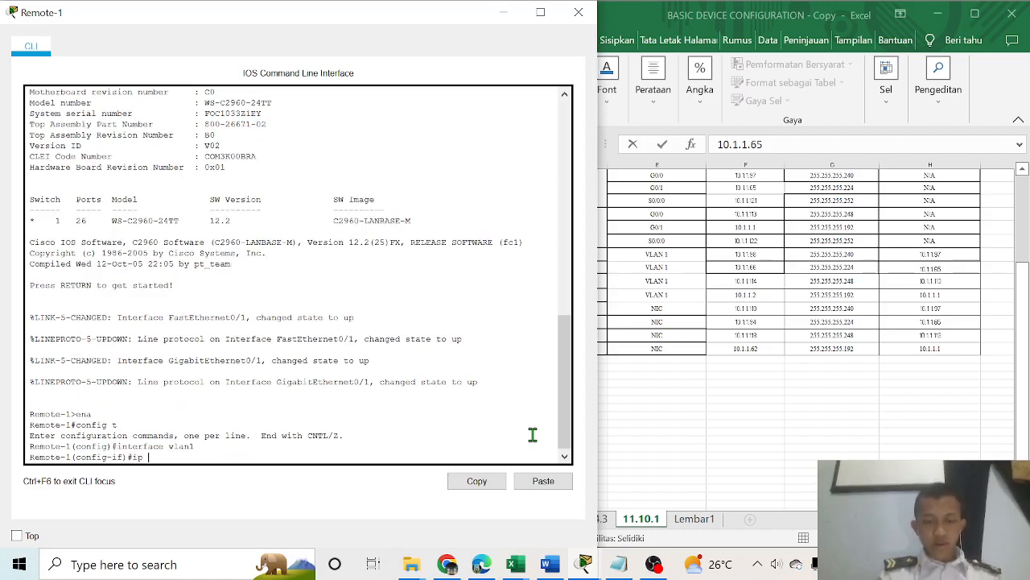
text(ip add)
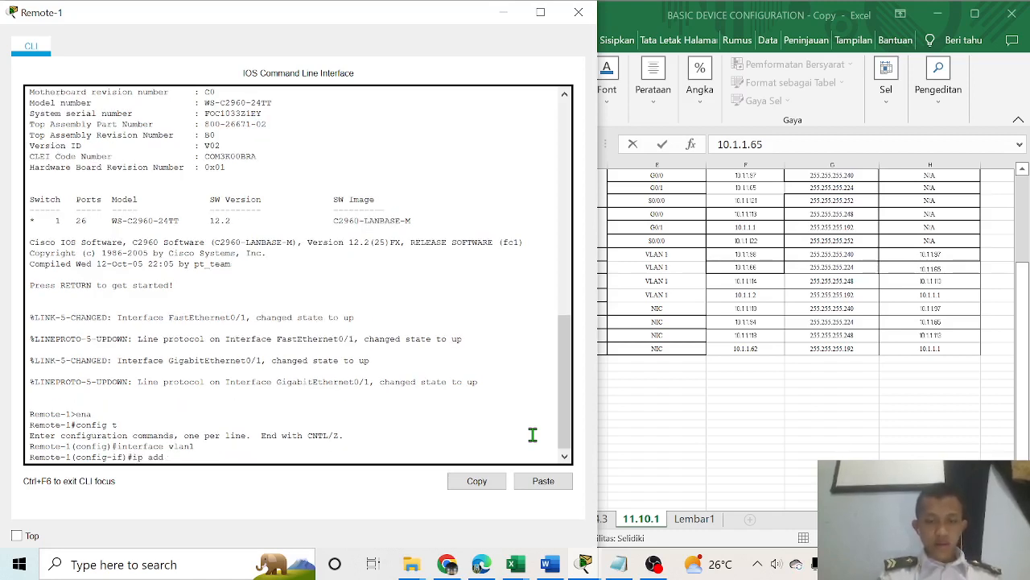
text(ress)
Look up Remote-1's VLAN 1 address in the Excel table and copy its subnet mask, 255.255.255.248
click(902, 267)
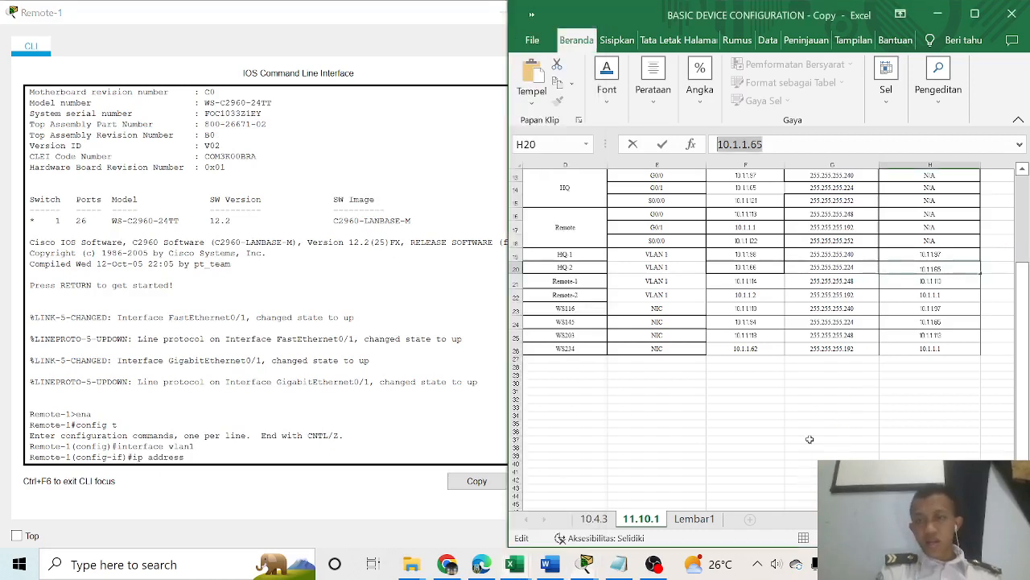
click(552, 286)
click(719, 282)
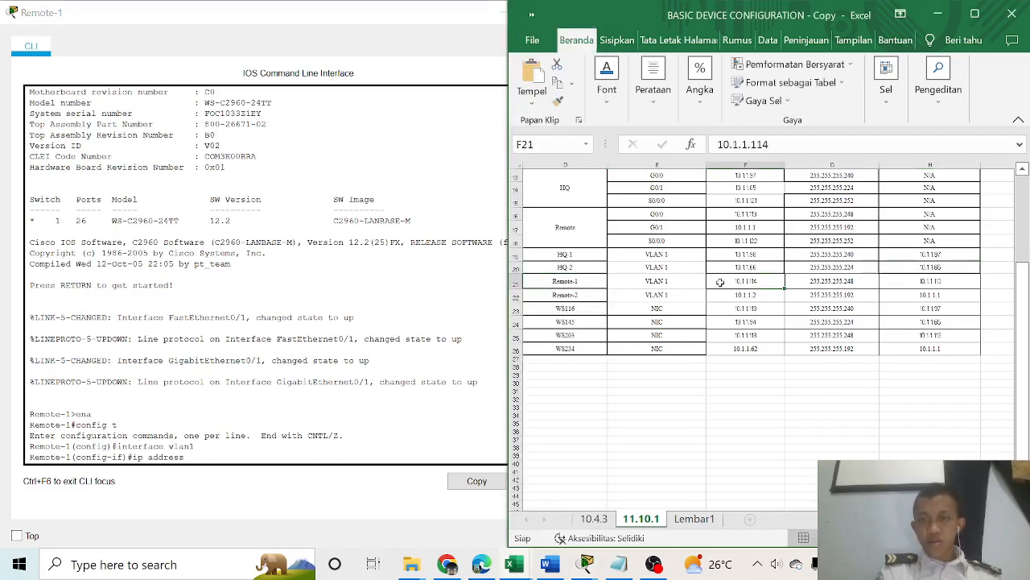
click(821, 281)
drag(821, 144, 700, 155)
key(ctrl+c)
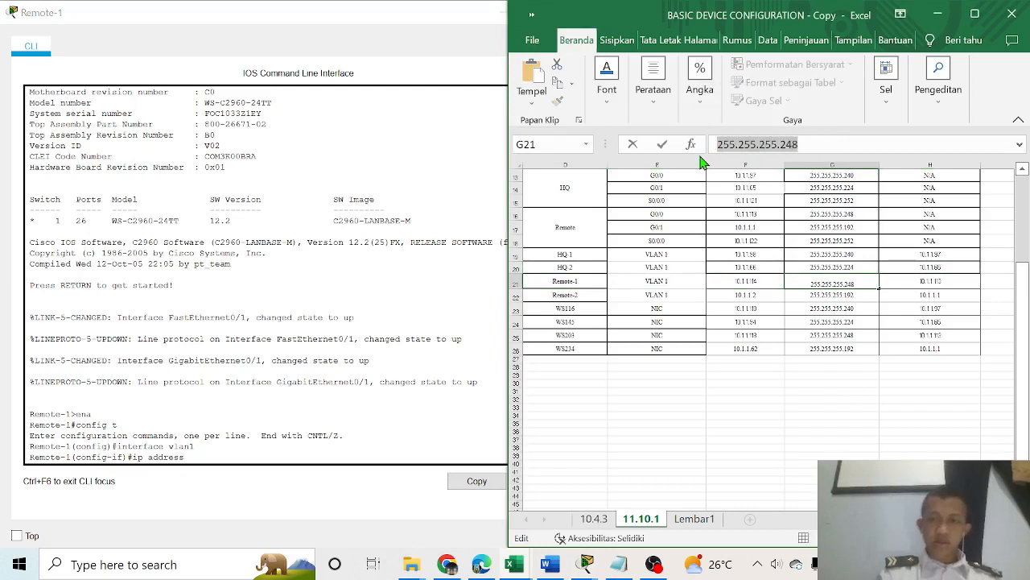
Complete the Remote-1 command as ip address 10.1.1.114 255.255.255.248, pasting the copied subnet mask, and run it
click(318, 452)
double_click(181, 446)
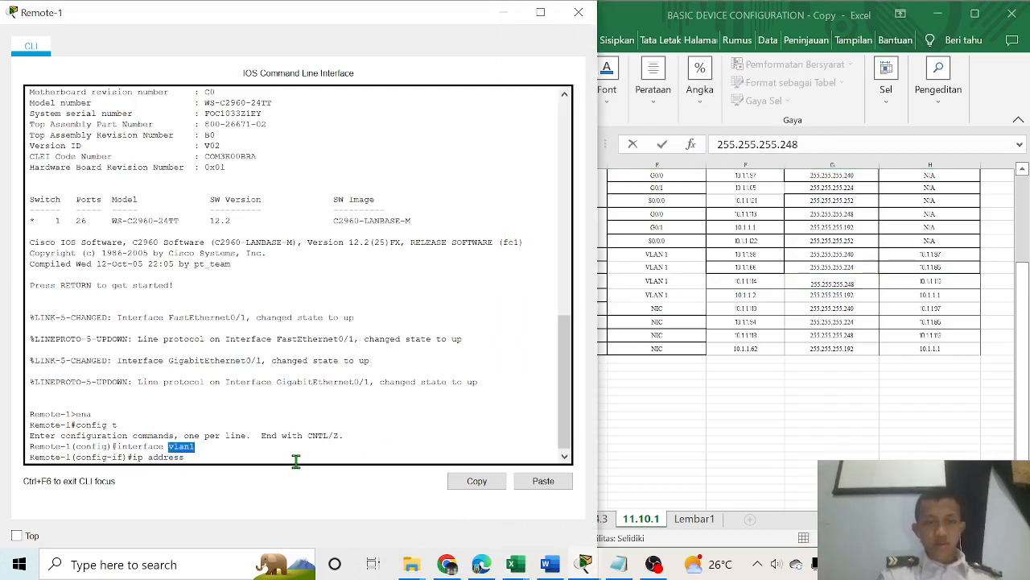
click(261, 462)
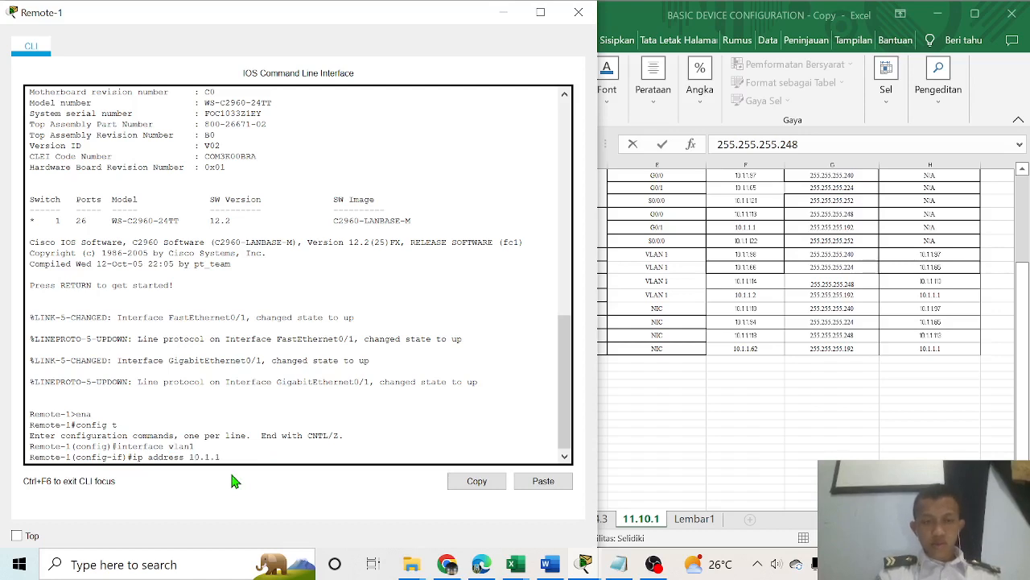
text(.114)
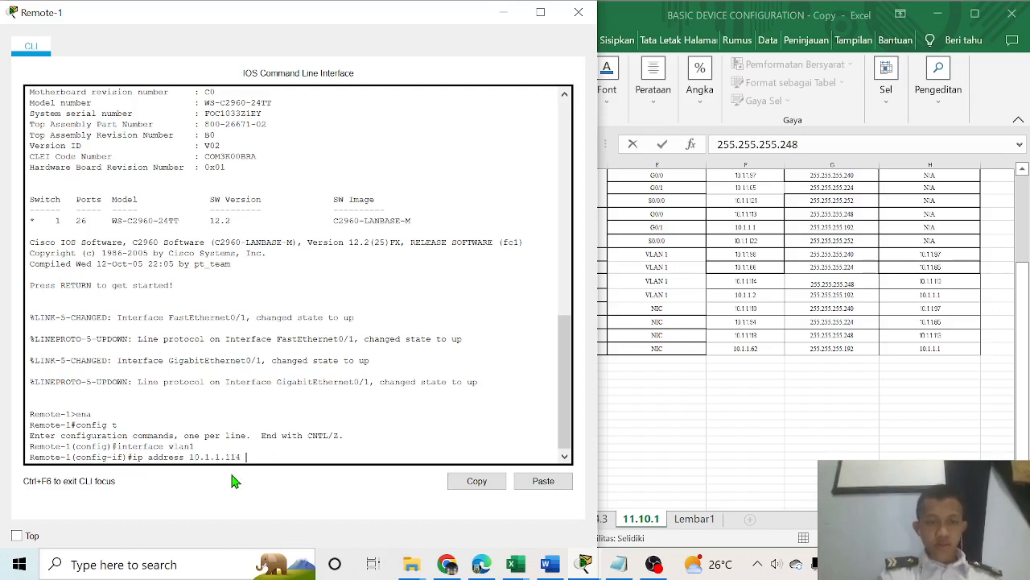
right_click(299, 460)
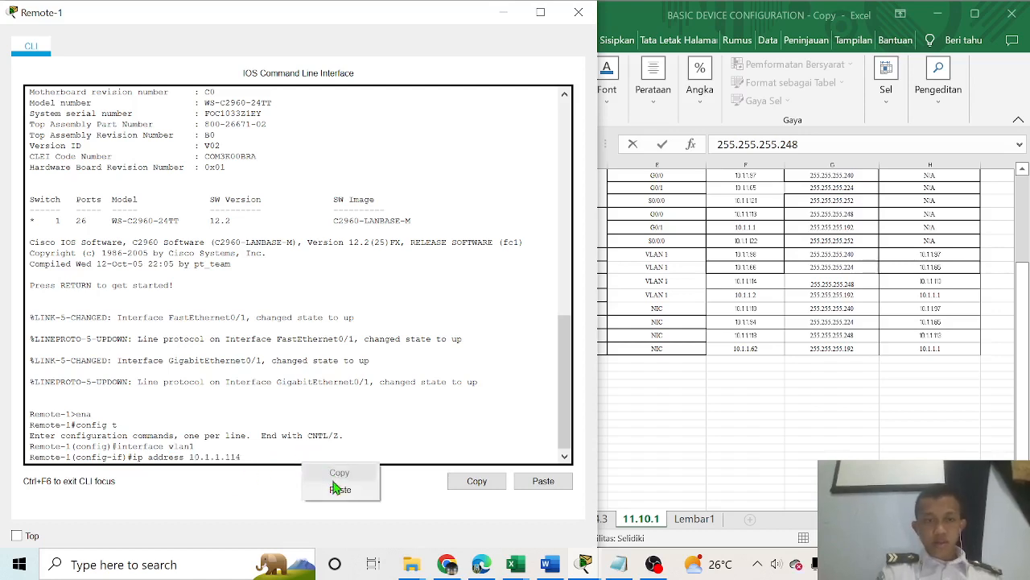
click(335, 483)
key(Return)
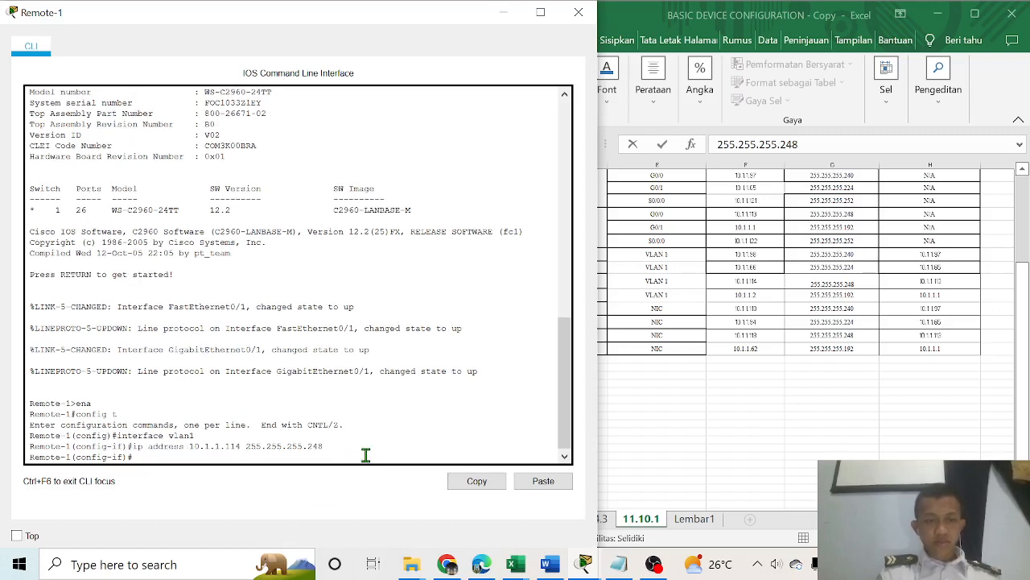
Enable Remote-1's VLAN 1 interface with no shut and exit to global configuration mode
text(no shut)
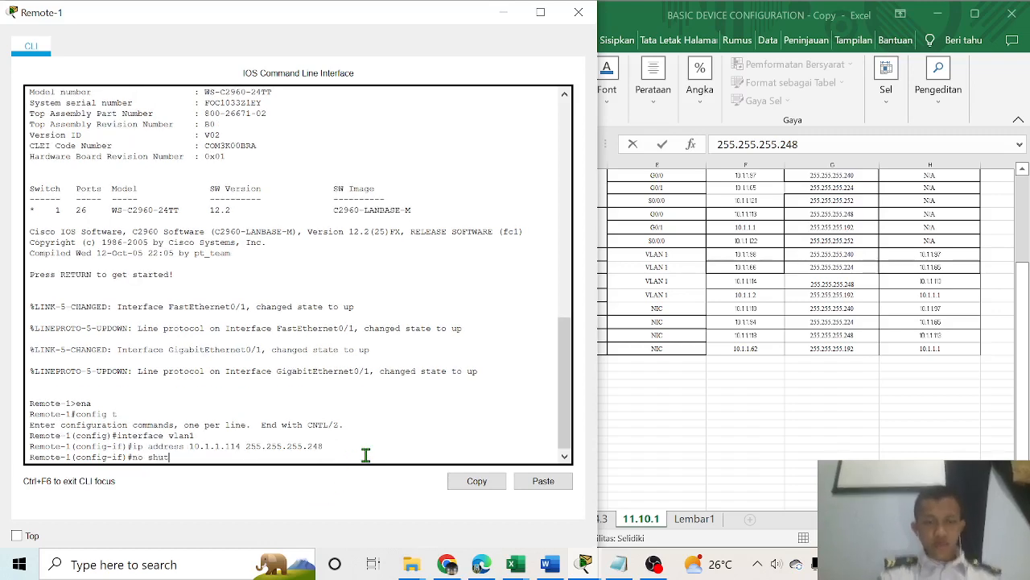
key(Return)
text(ex)
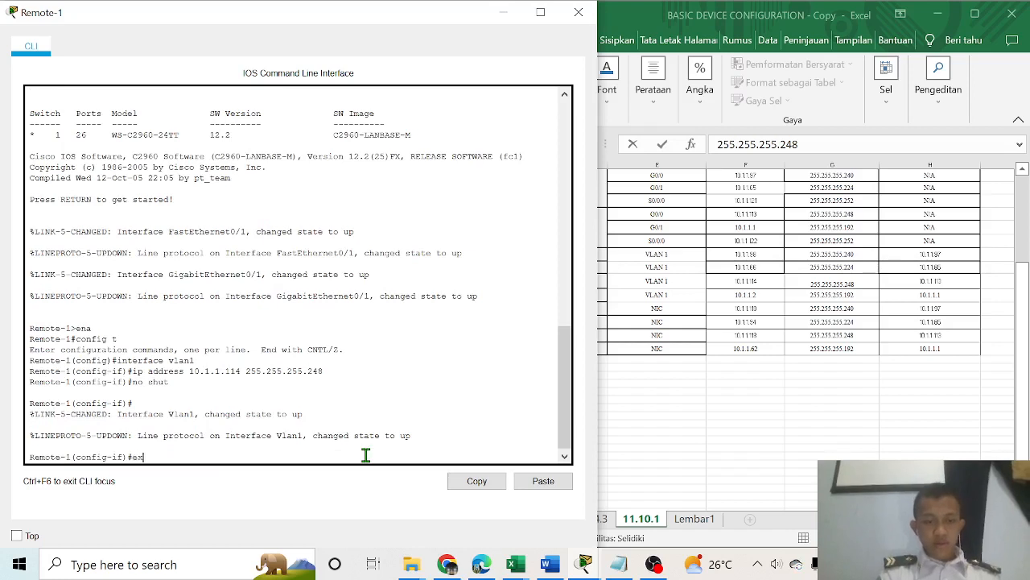
text(it)
key(Return)
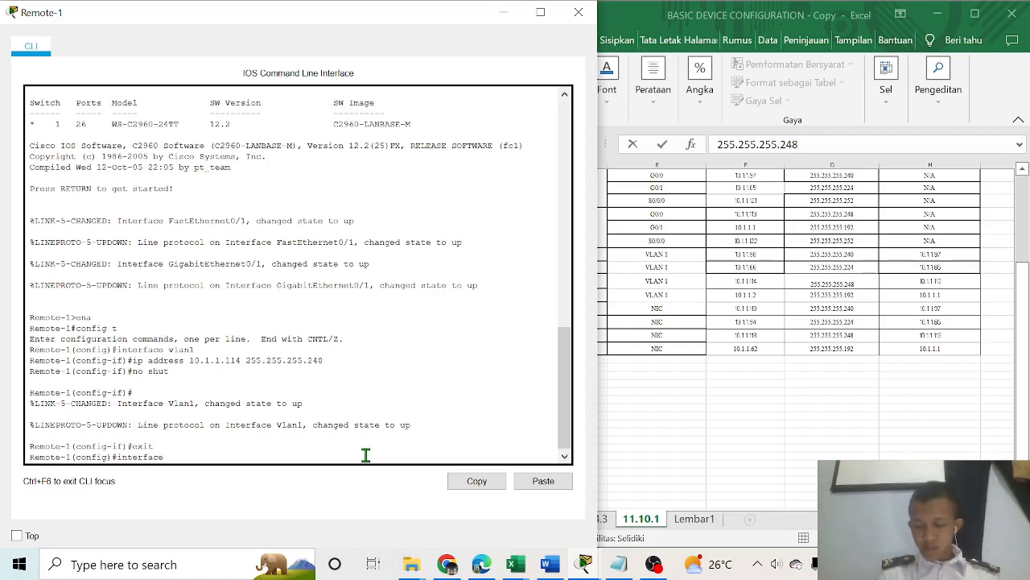
Replace the mistaken interface text at the Remote-1 prompt with the command ip default-gateway
key(BackSpace)
key(BackSpace)
key(BackSpace)
key(BackSpace)
key(BackSpace)
key(BackSpace)
key(BackSpace)
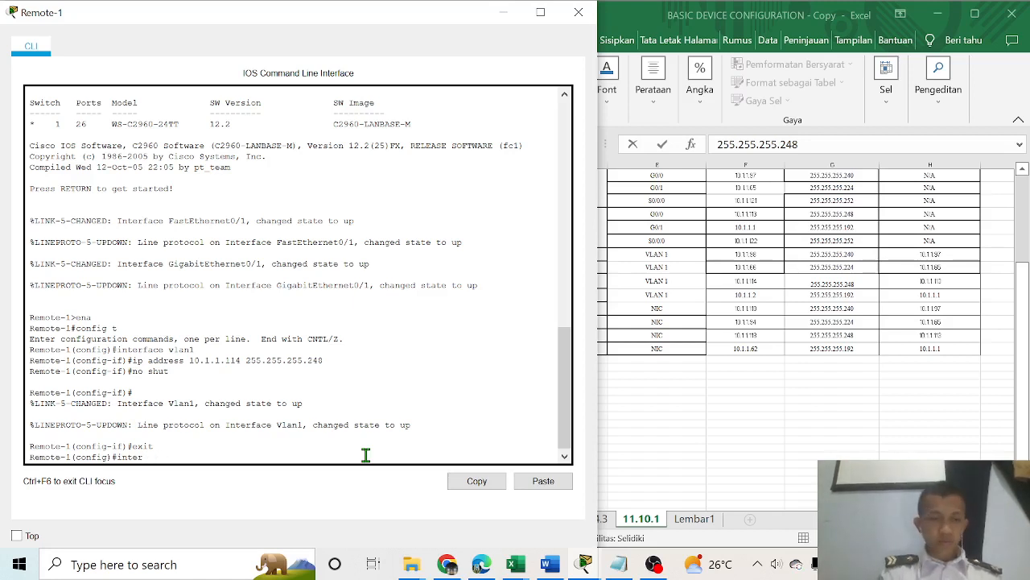
text(ip d)
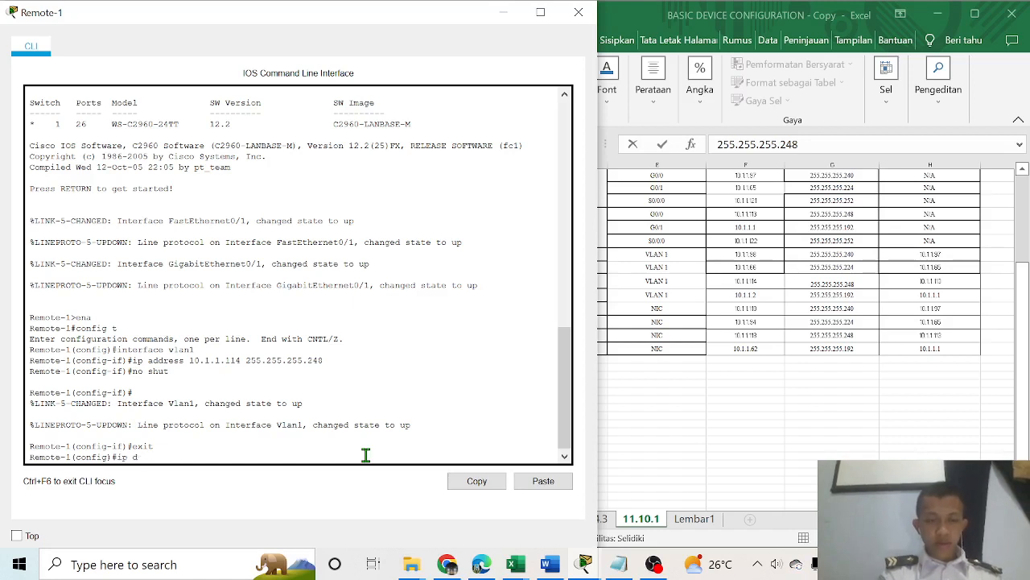
text(efault-)
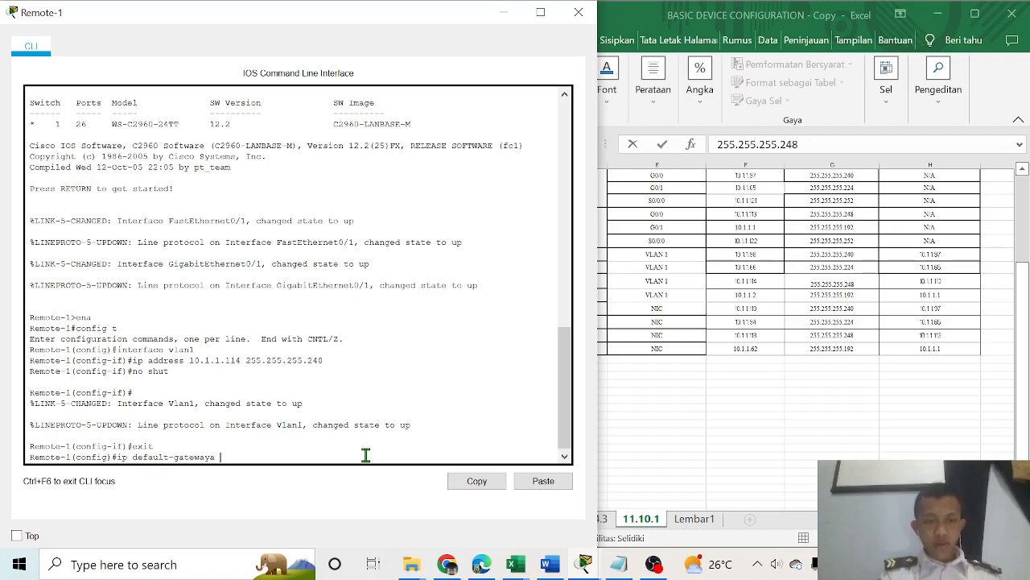
text(gatewaya)
key(BackSpace)
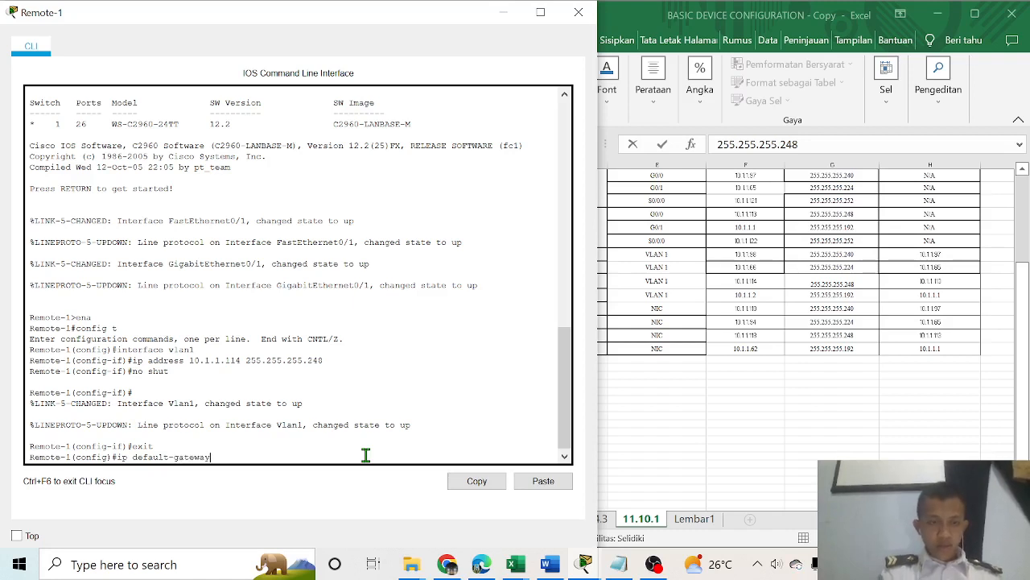
Look up Remote-1's gateway in the Excel table, complete the command with 10.1.1.113 and run it
click(884, 350)
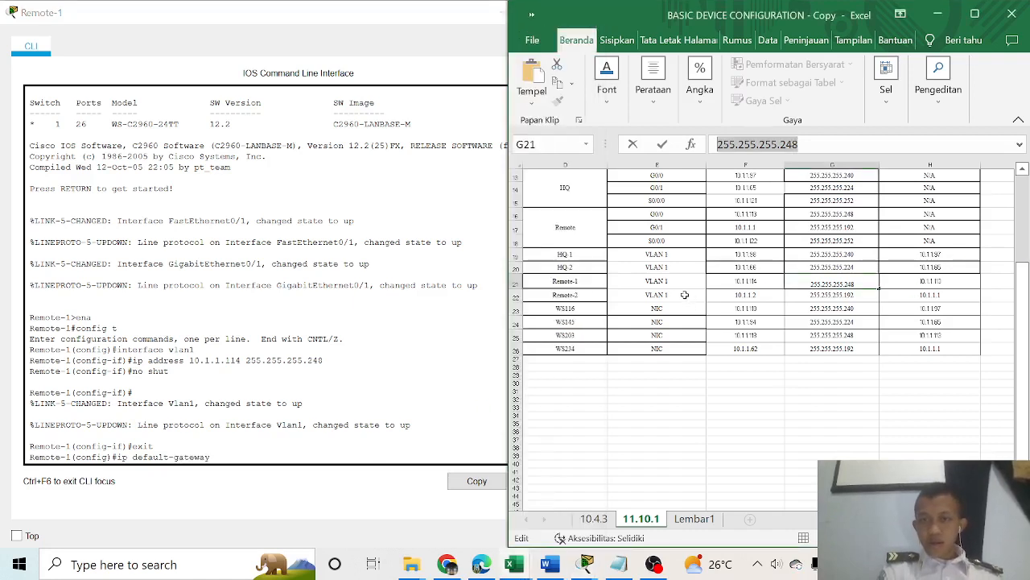
click(651, 286)
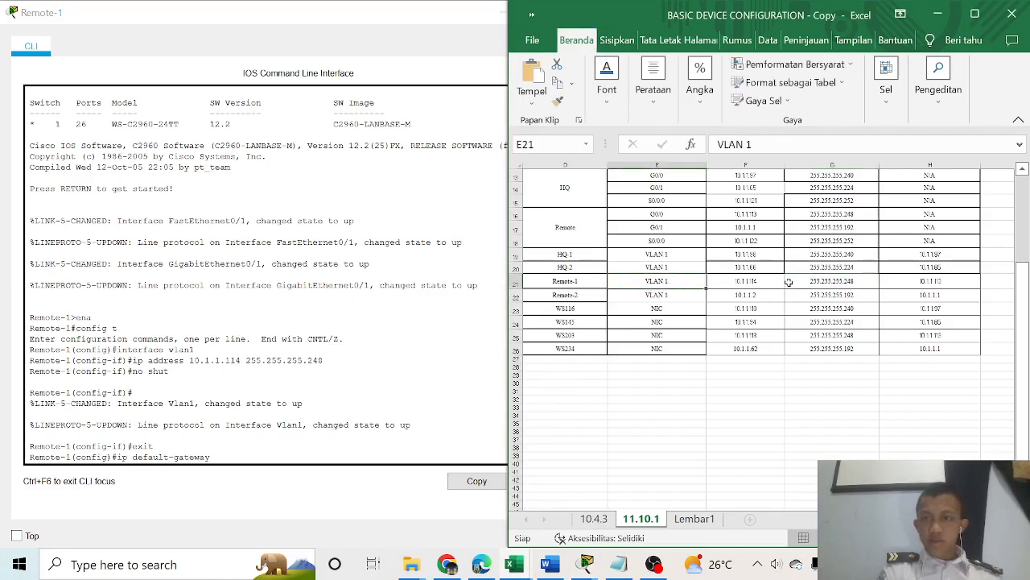
click(913, 283)
click(304, 455)
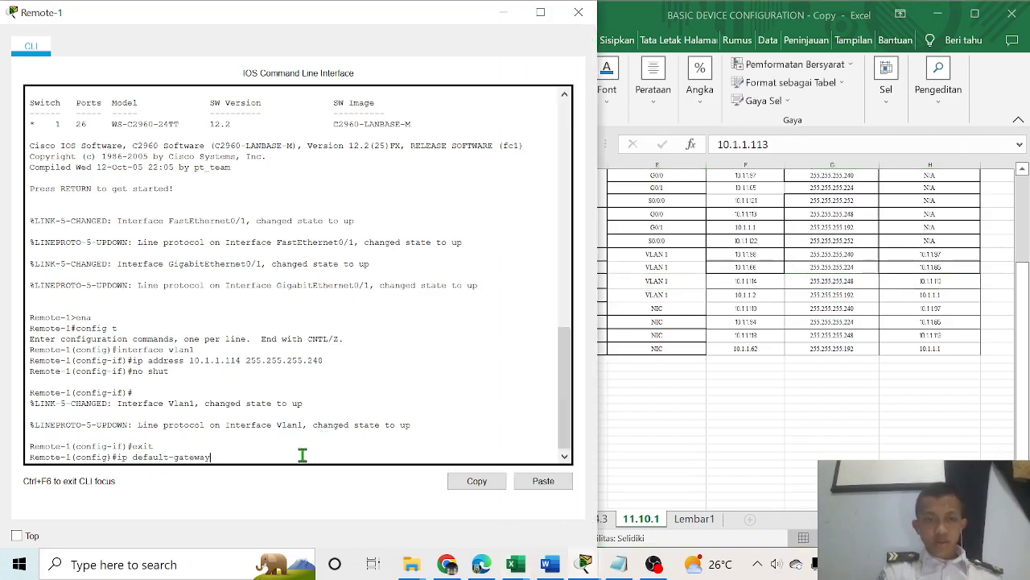
text(10.1.1.)
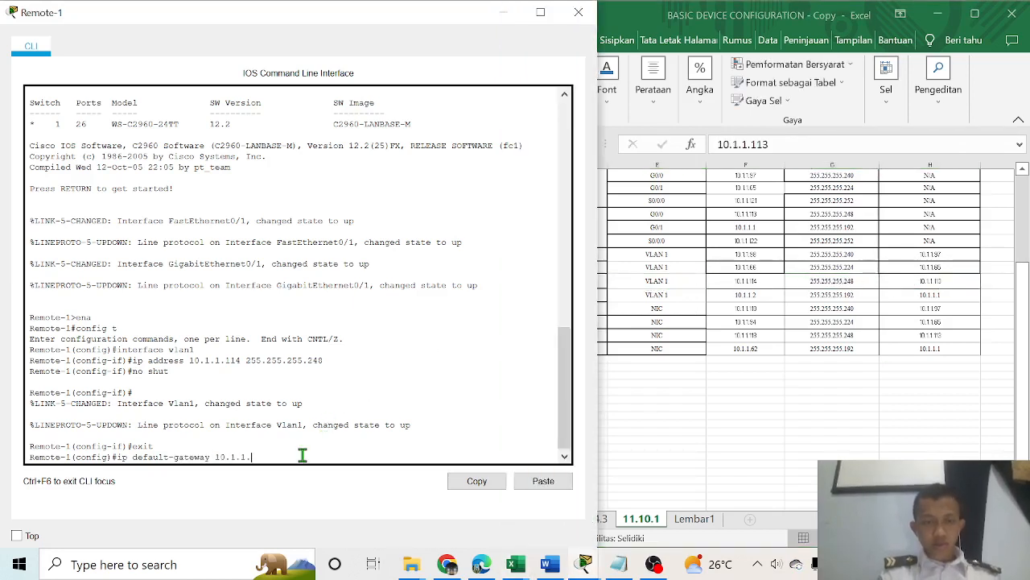
text(113)
key(Return)
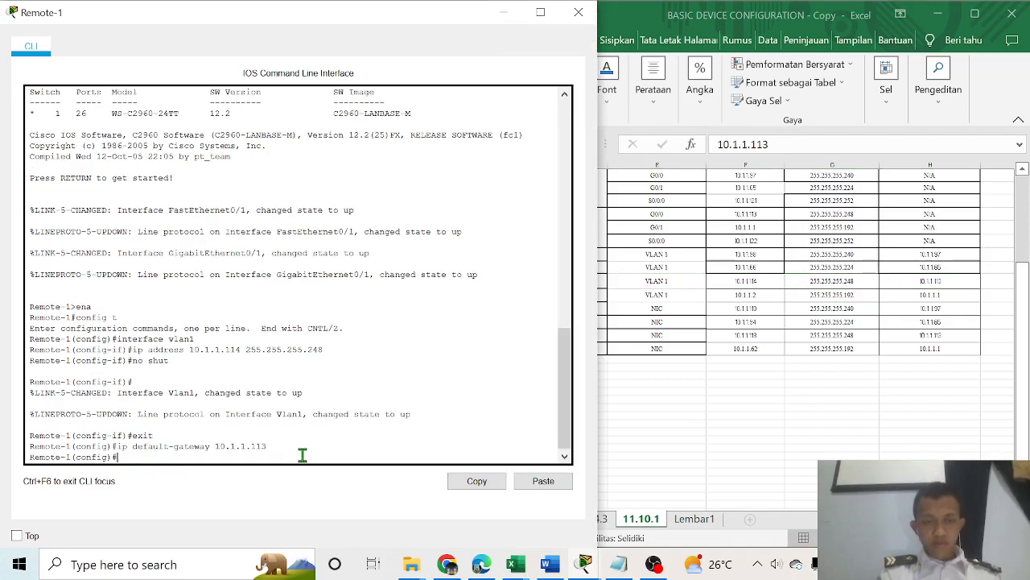
Close the Remote-1 window, open the Remote-2 switch's CLI and enter global configuration mode with ena and config t
click(579, 12)
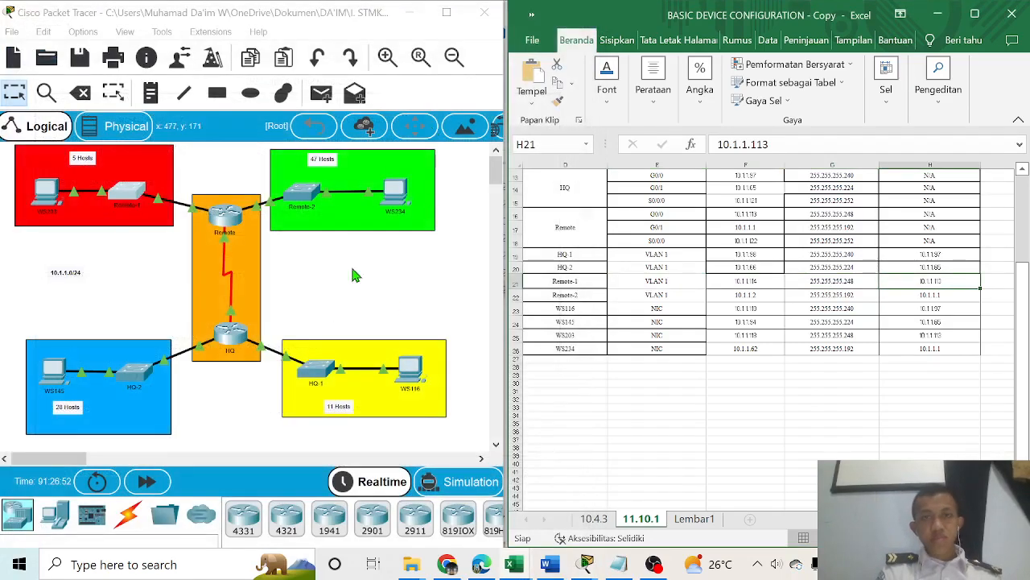
click(307, 198)
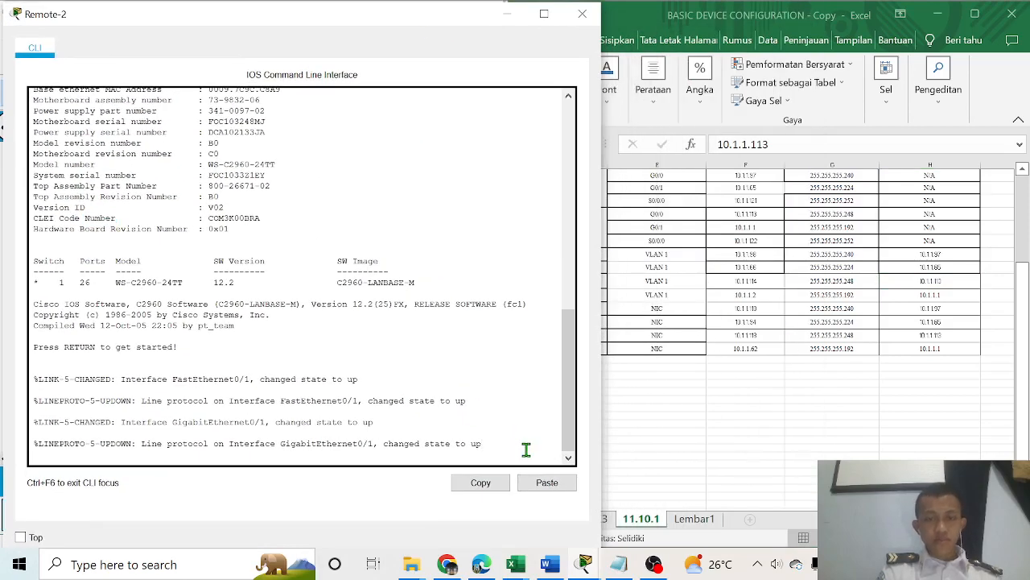
key(Return)
text(ena)
key(Return)
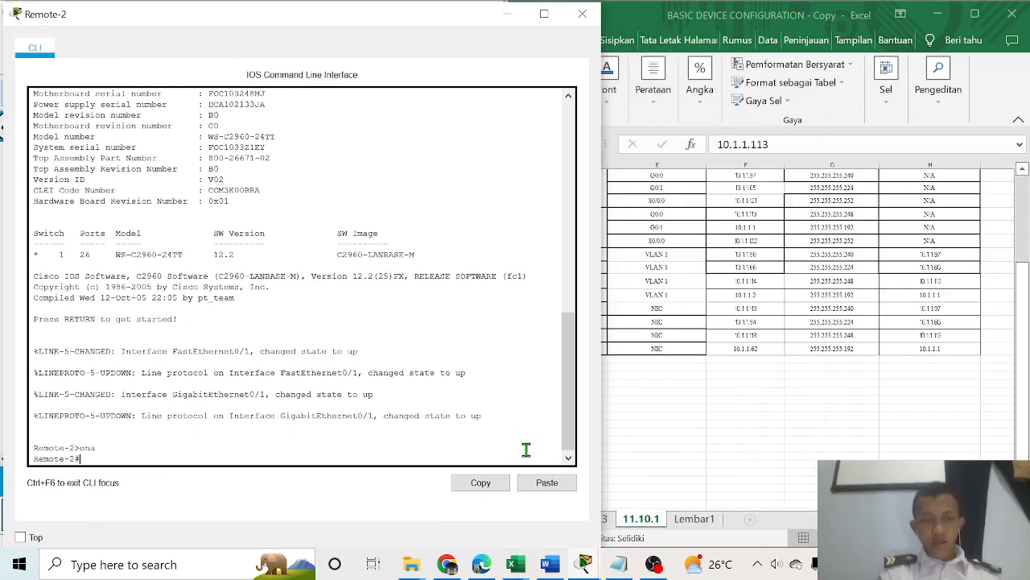
text(config t)
key(Return)
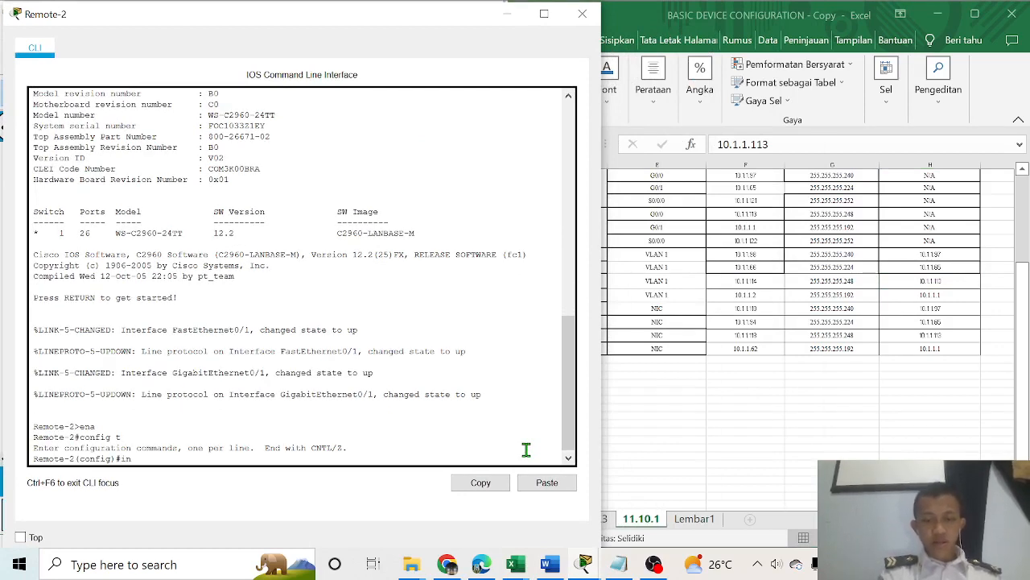
Enter Remote-2's VLAN 1 interface configuration with interface vlan1 and begin an ip address command
text(interface vlan1)
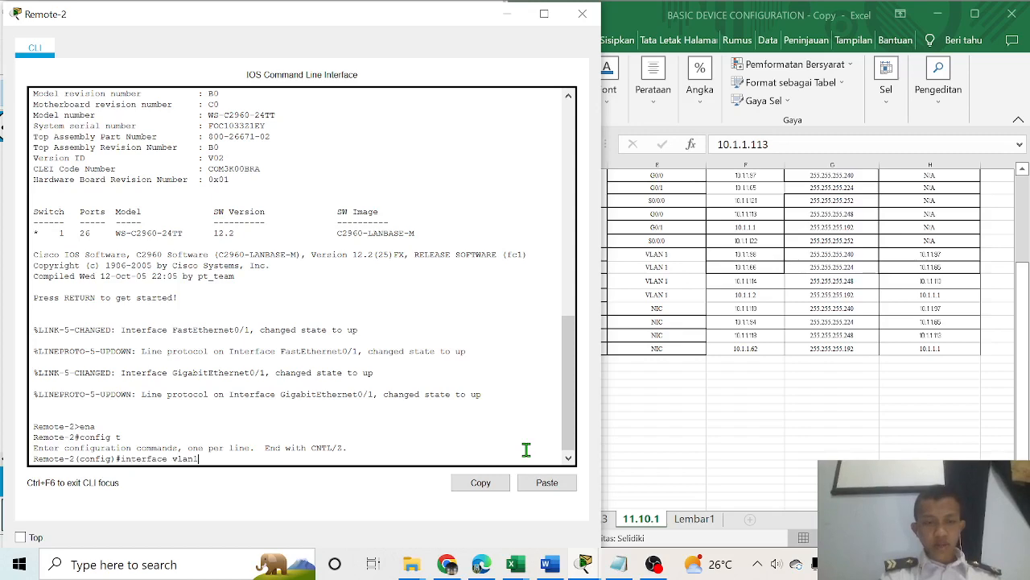
key(Return)
text(ip)
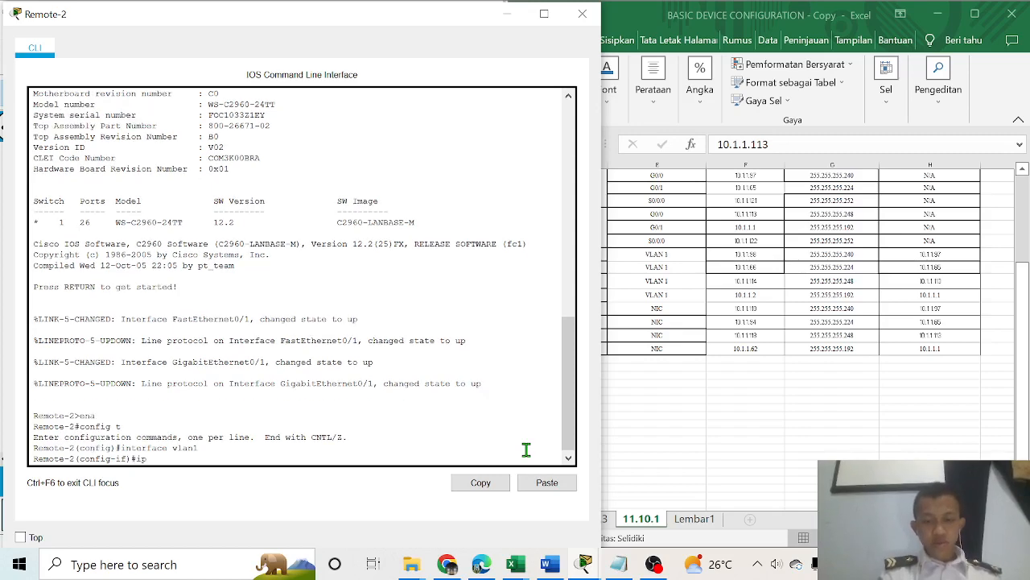
text( address)
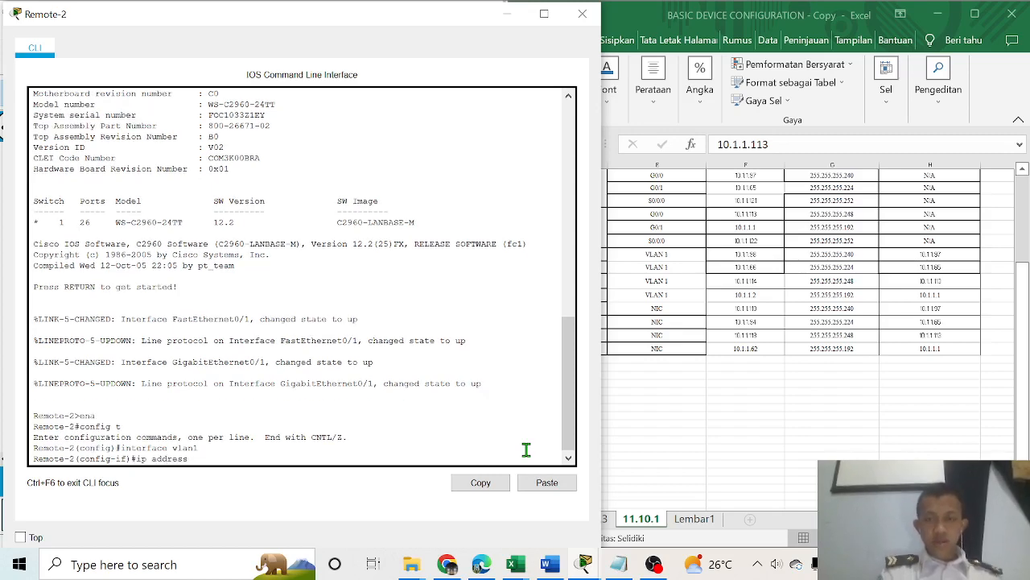
Find Remote-2's row in the Excel addressing table and copy its subnet mask 255.255.255.192
click(955, 426)
click(586, 340)
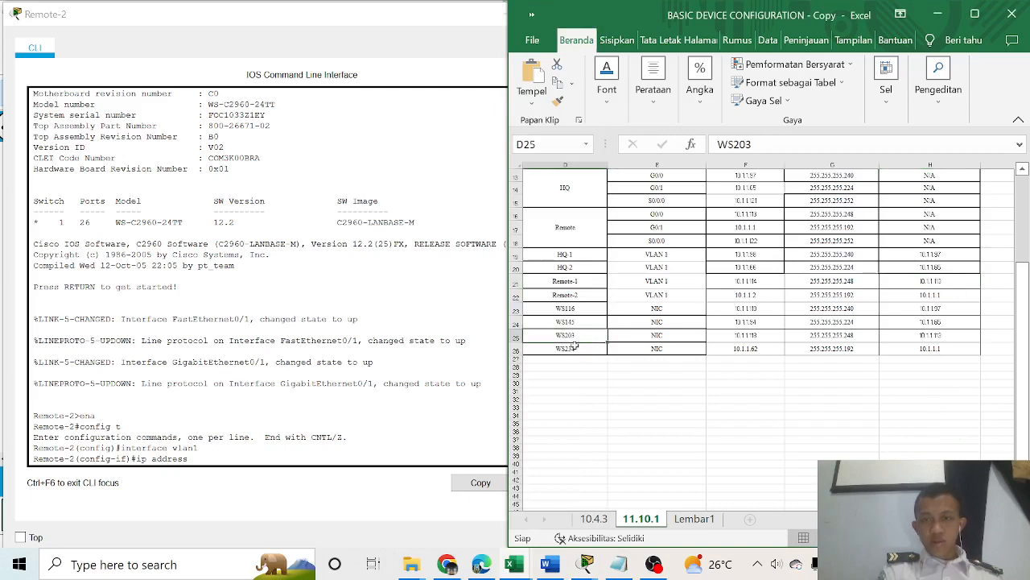
click(575, 296)
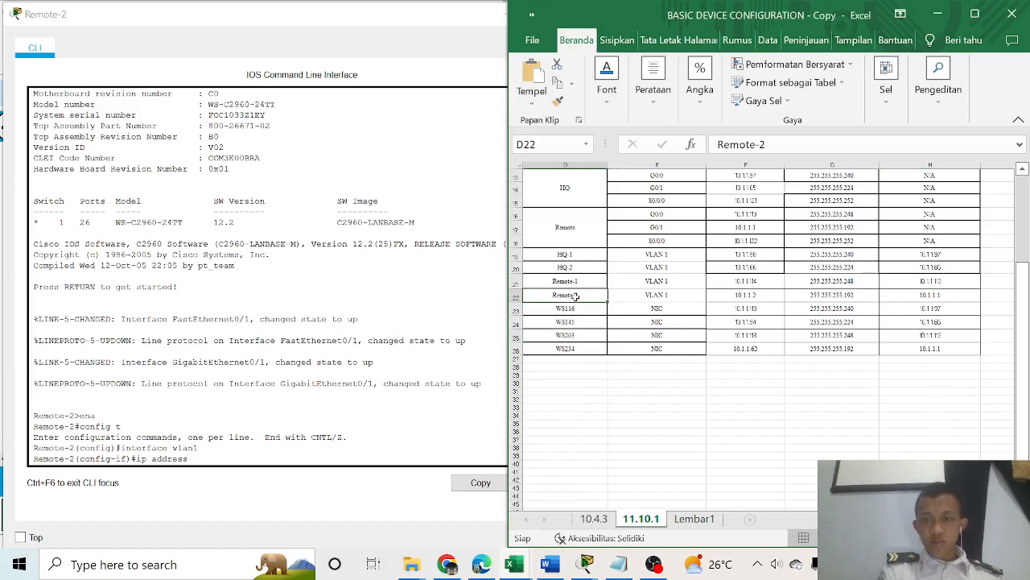
click(769, 296)
click(825, 295)
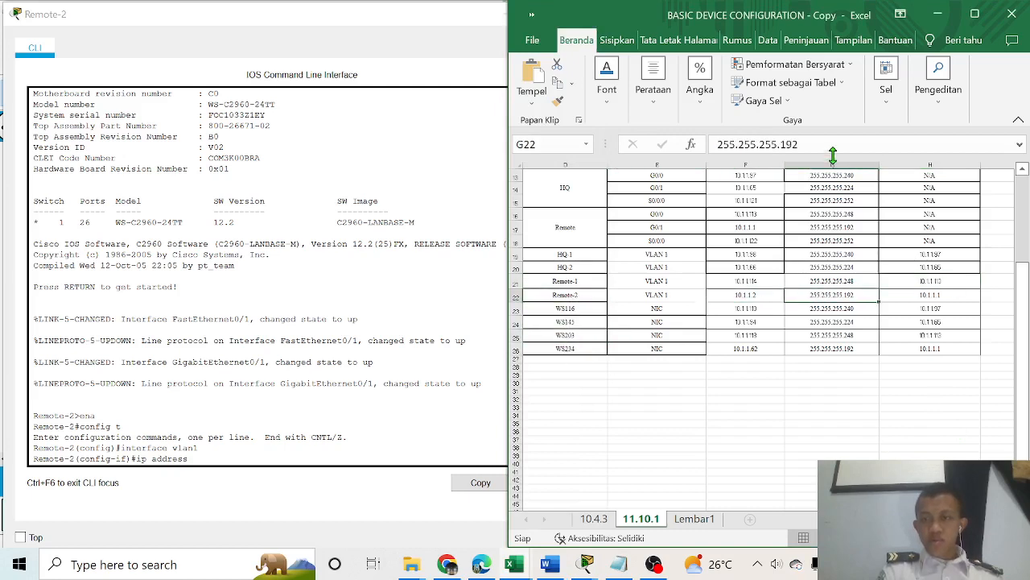
drag(821, 145, 713, 146)
key(ctrl+c)
right_click(724, 148)
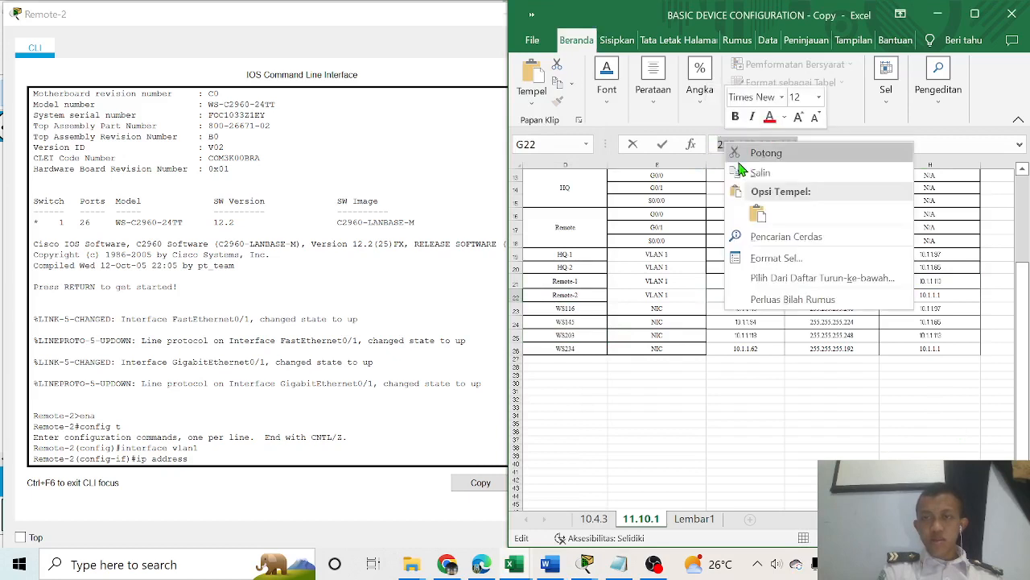
Complete Remote-2's ip address command with 10.1.1.2 and the copied mask 255.255.255.192, and run it
click(342, 456)
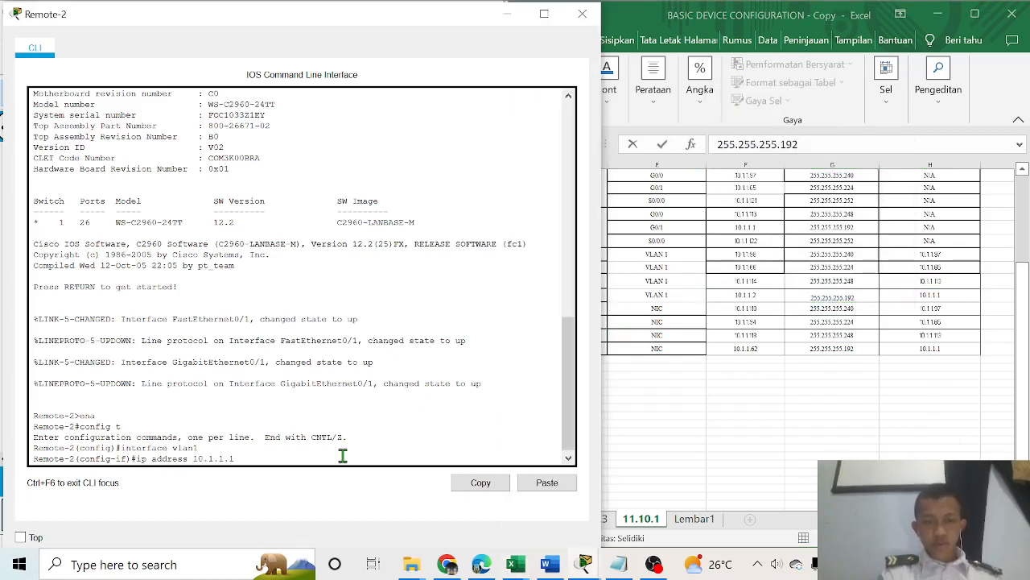
text(10.1.1.2)
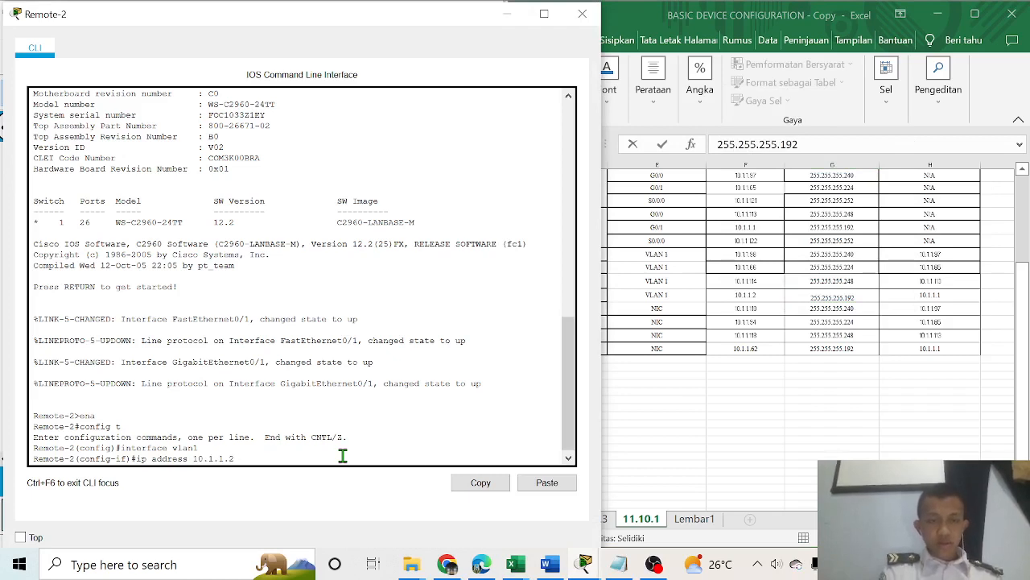
right_click(343, 455)
click(360, 483)
key(Return)
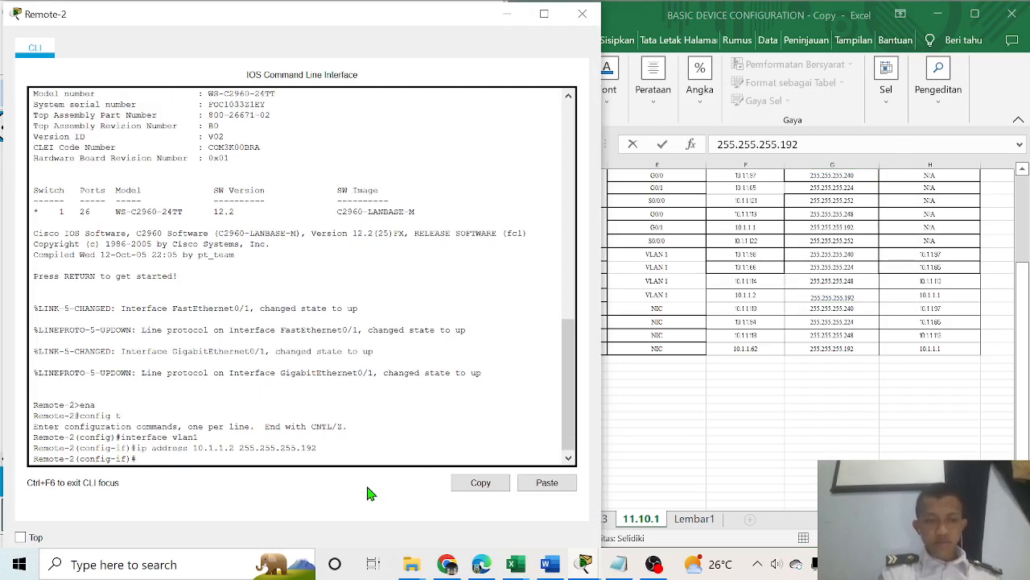
Enable Remote-2's VLAN 1 interface with no shut and leave interface configuration mode with exit
text(no shut)
key(Return)
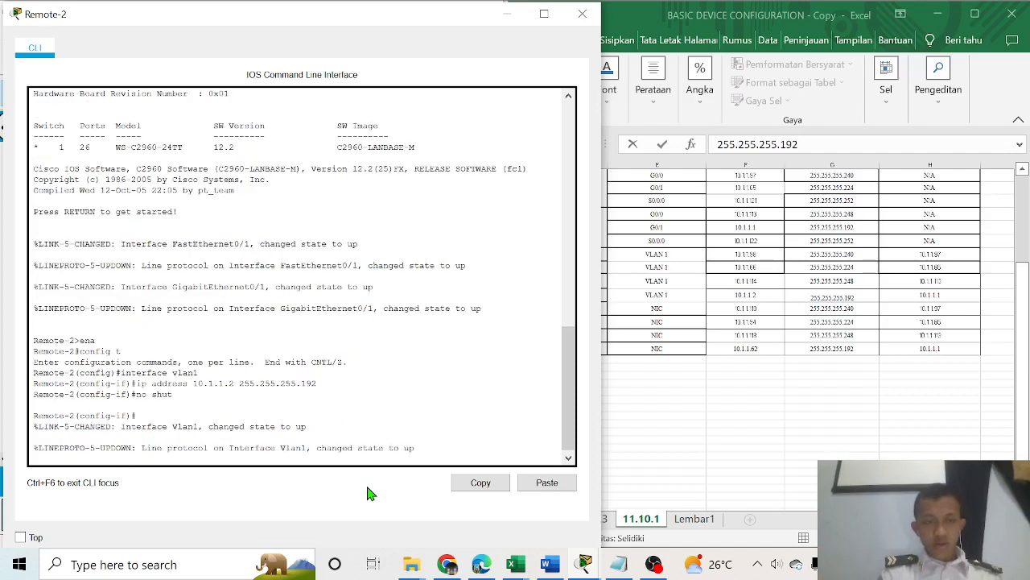
text(exit)
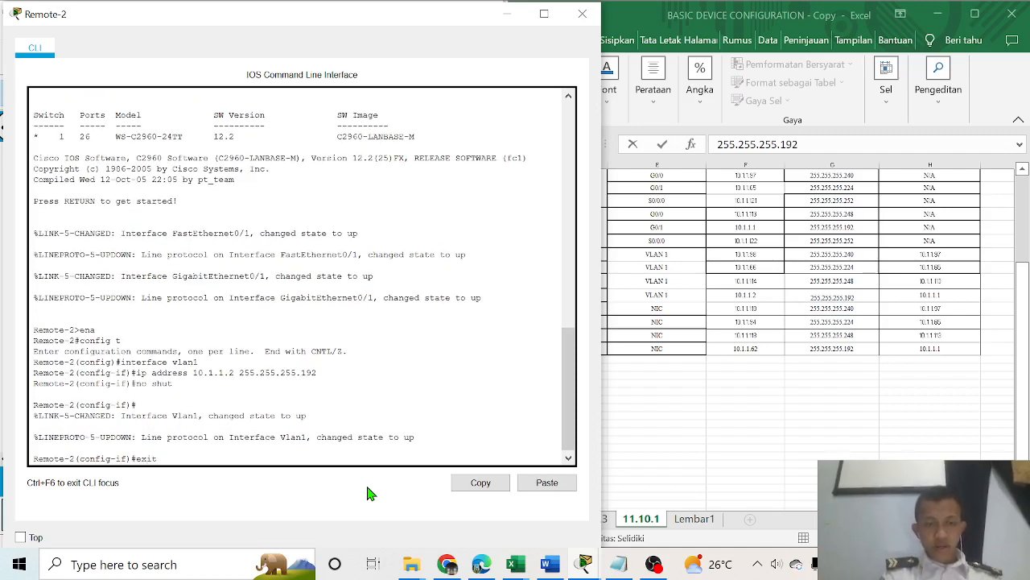
key(Return)
Run ip default-gateway 10.1.1.1 on Remote-2, taking the gateway from the Excel table, and close the switch window
text(ip defa)
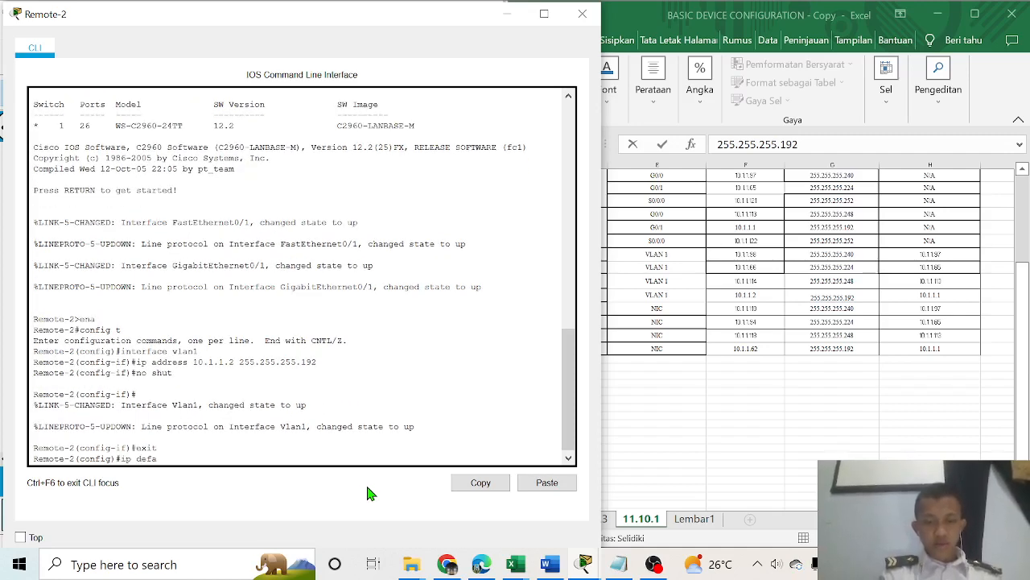
text(ult-gateway)
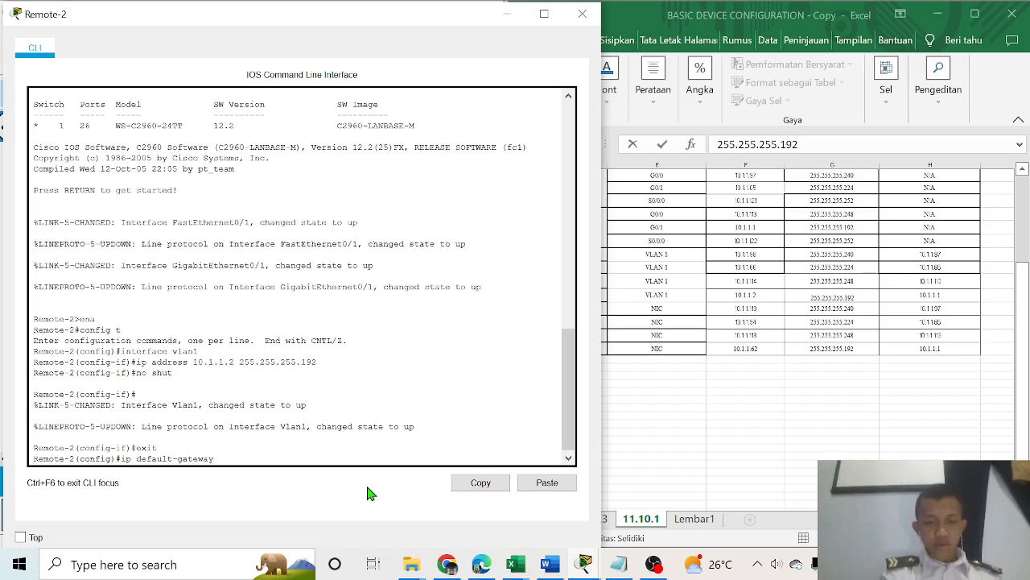
click(946, 301)
click(946, 299)
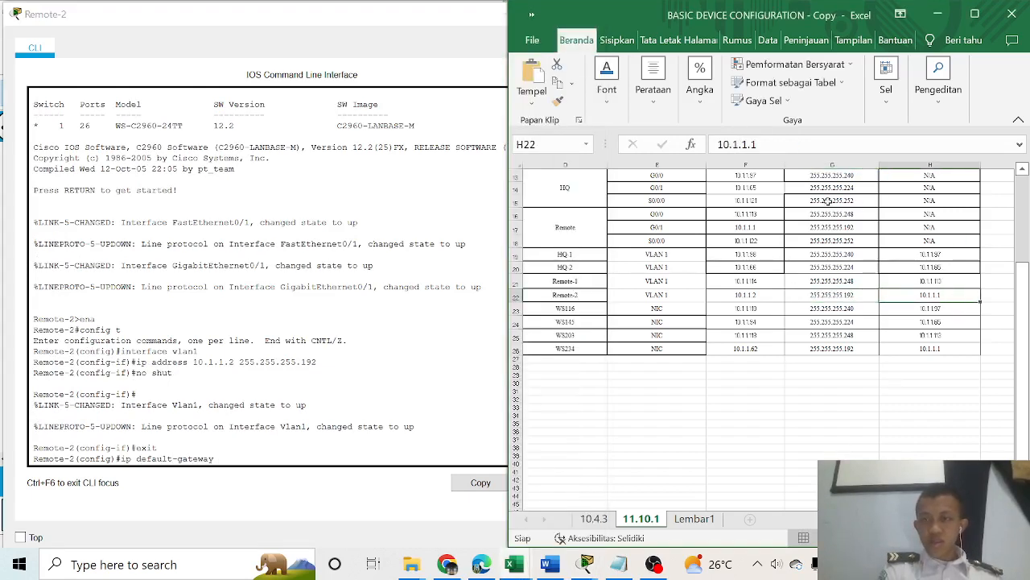
drag(765, 143, 718, 143)
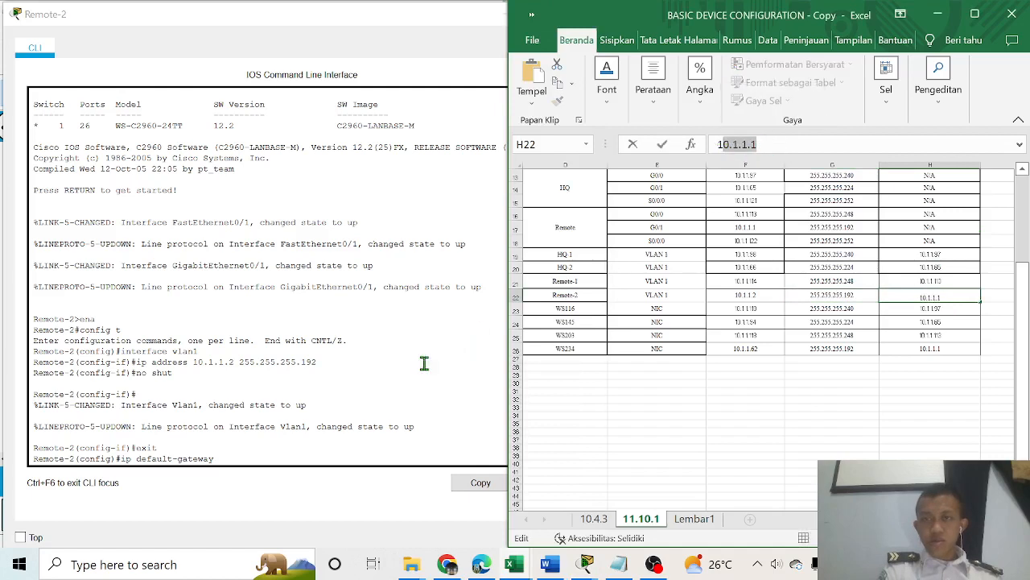
click(356, 455)
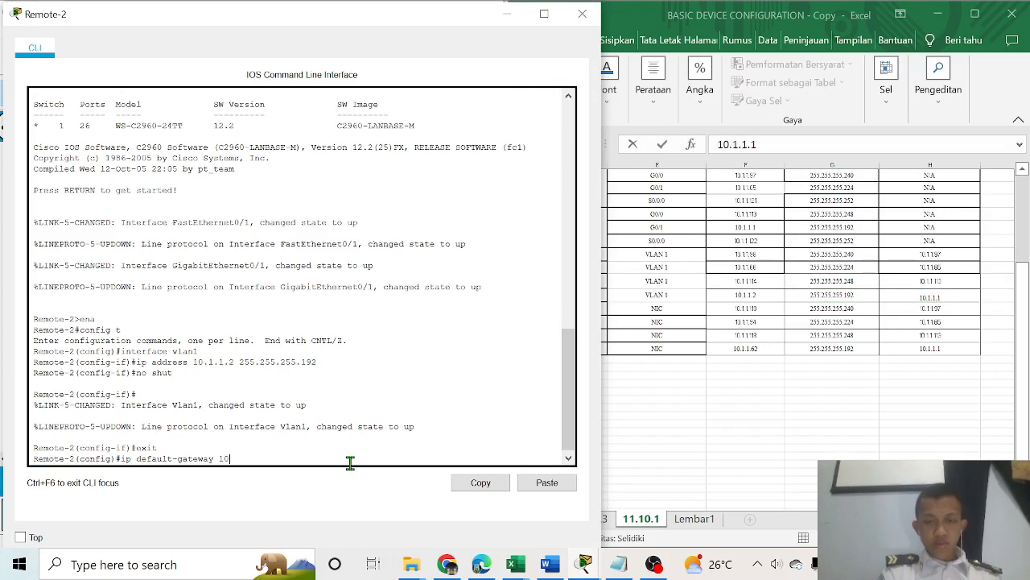
key(Return)
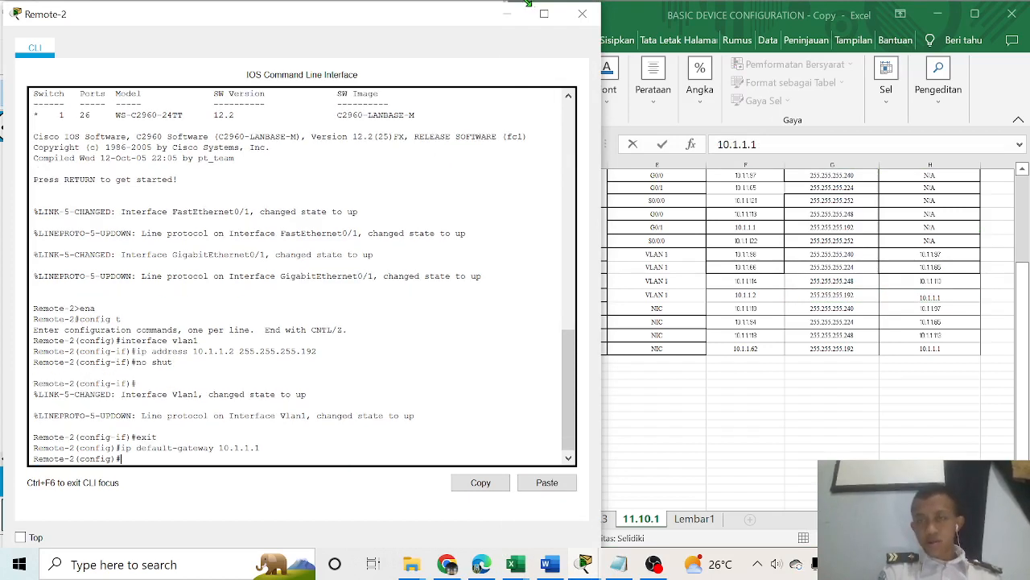
click(582, 13)
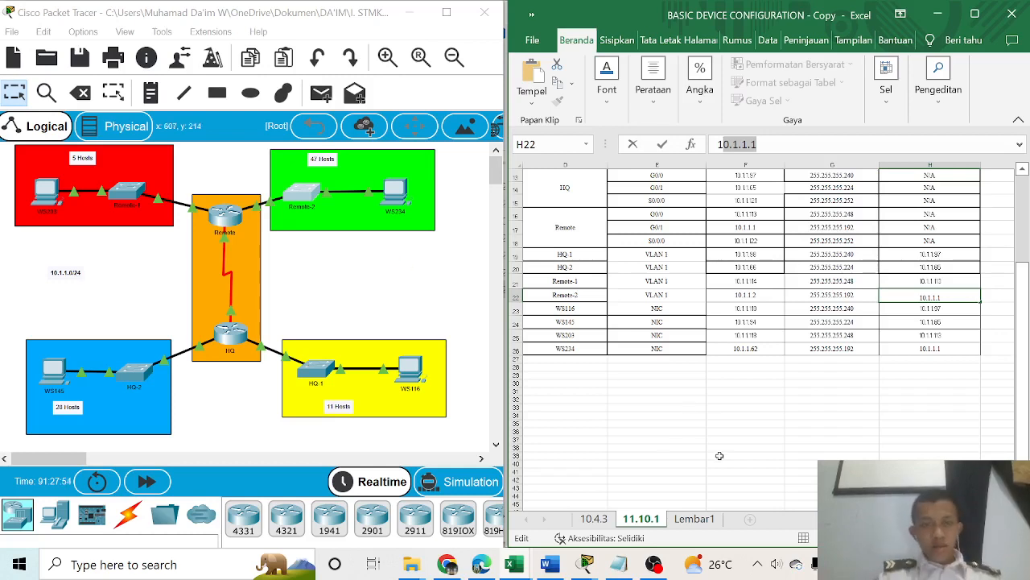
Open the IP Configuration of PC WS116 and move its window clear of the Excel table
click(419, 378)
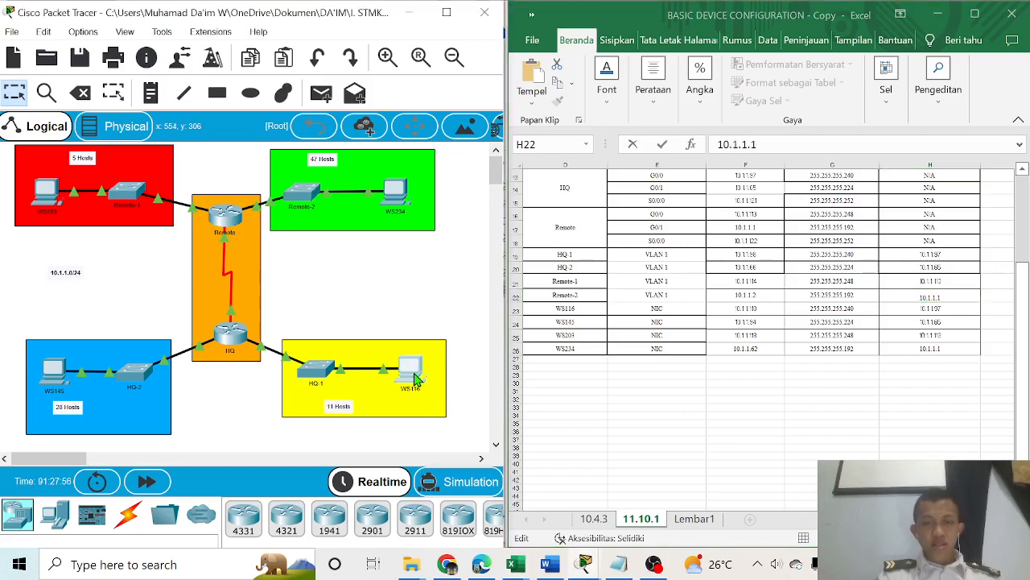
click(325, 147)
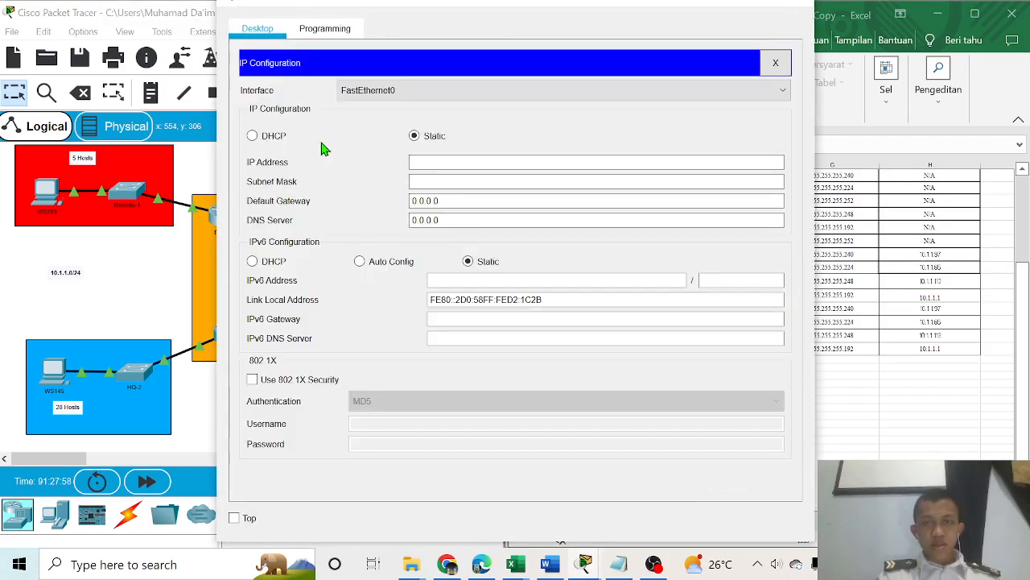
drag(547, 7, 332, 26)
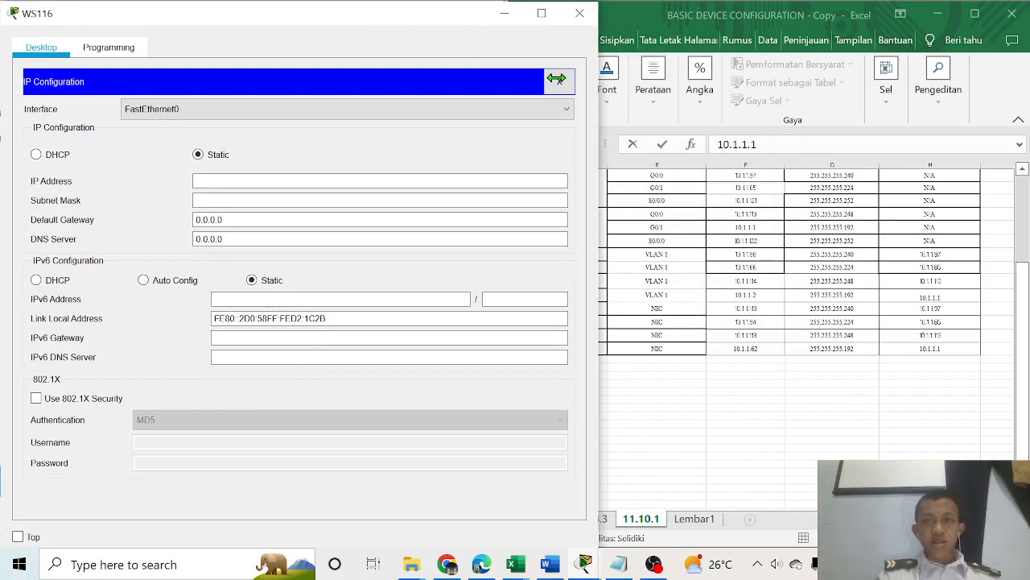
Copy WS116's IP address from the Excel table and set it as the PC's static address, 10.1.1.110
click(766, 440)
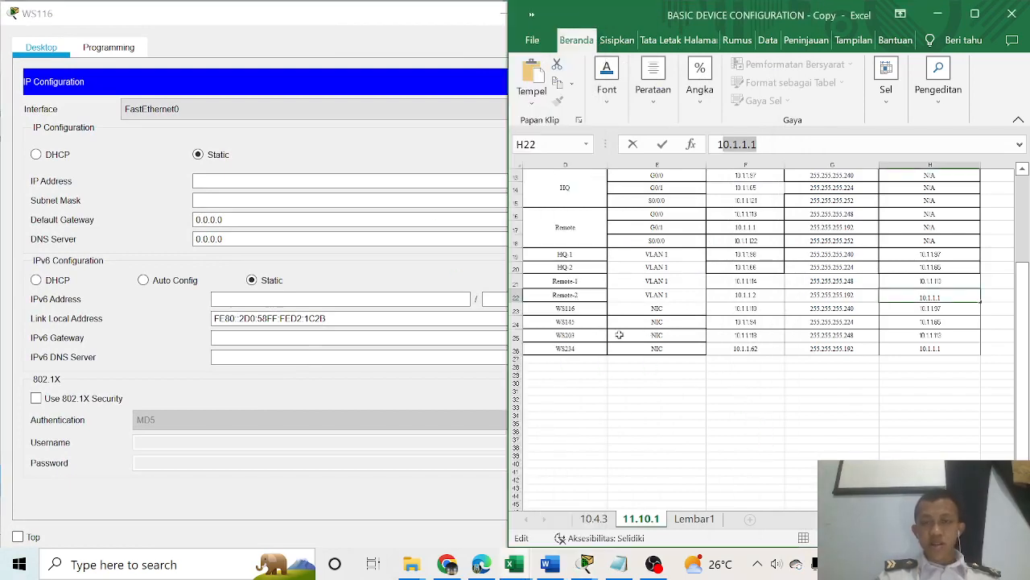
click(574, 314)
click(769, 315)
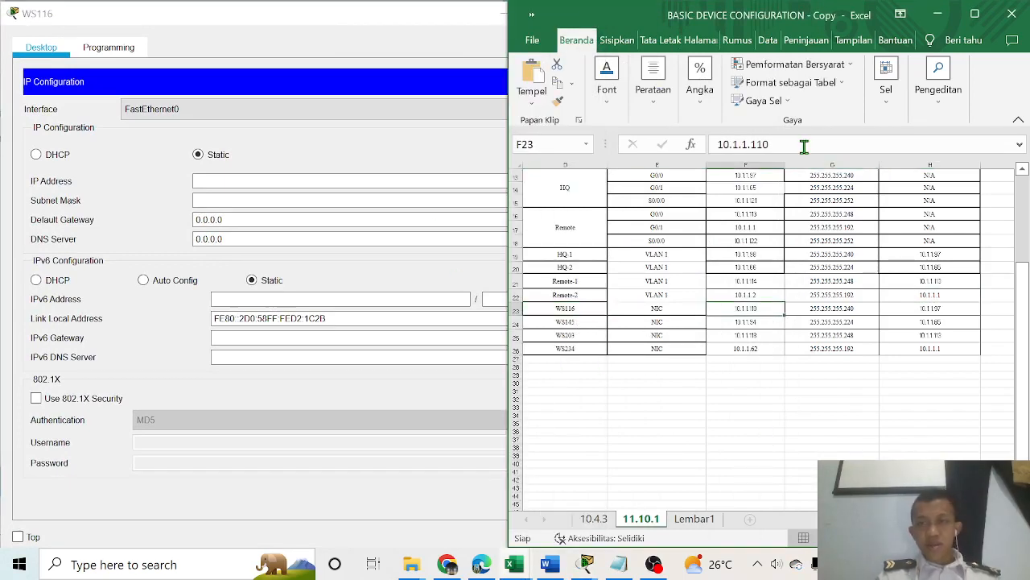
double_click(734, 146)
key(ctrl+c)
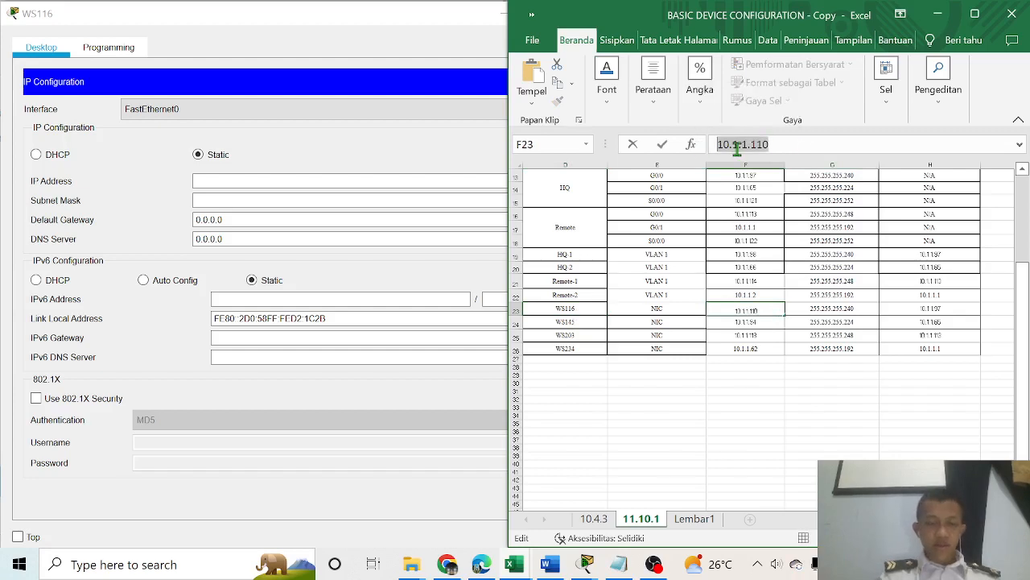
click(301, 182)
key(ctrl+v)
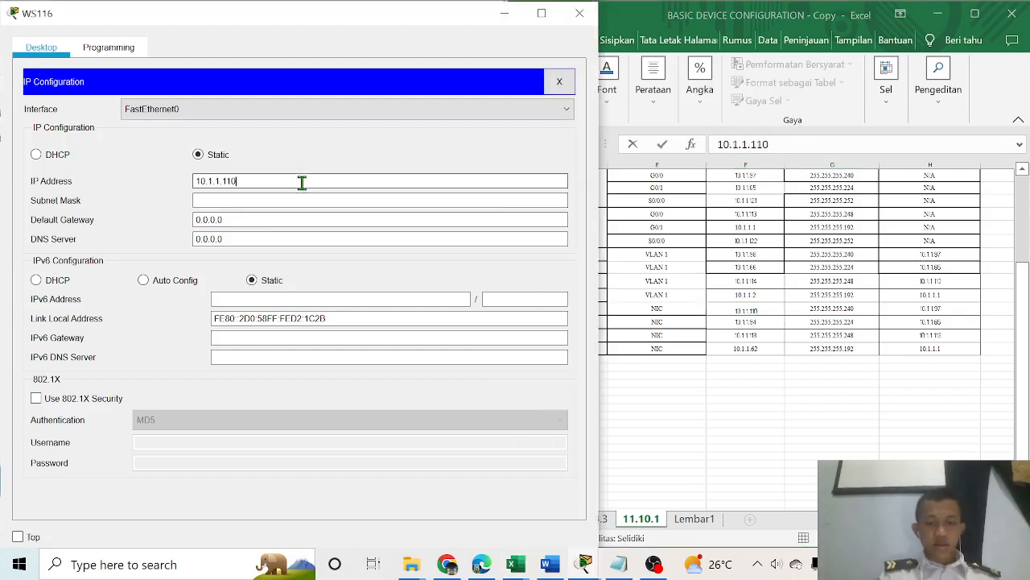
Replace WS116's subnet mask with 255.255.255.240 copied from its row in the Excel table
click(793, 419)
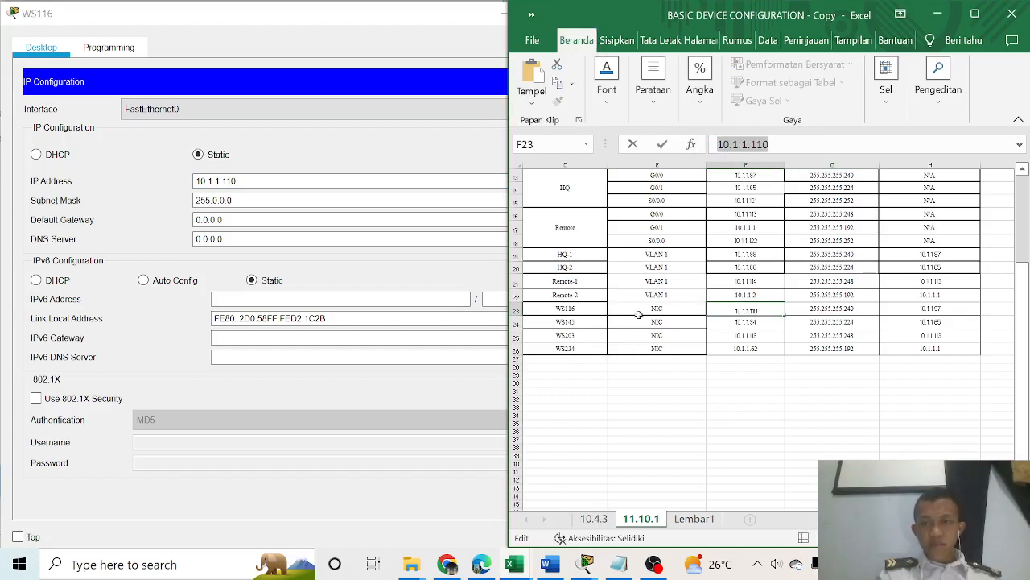
click(828, 311)
drag(830, 145, 675, 153)
key(ctrl+c)
click(256, 200)
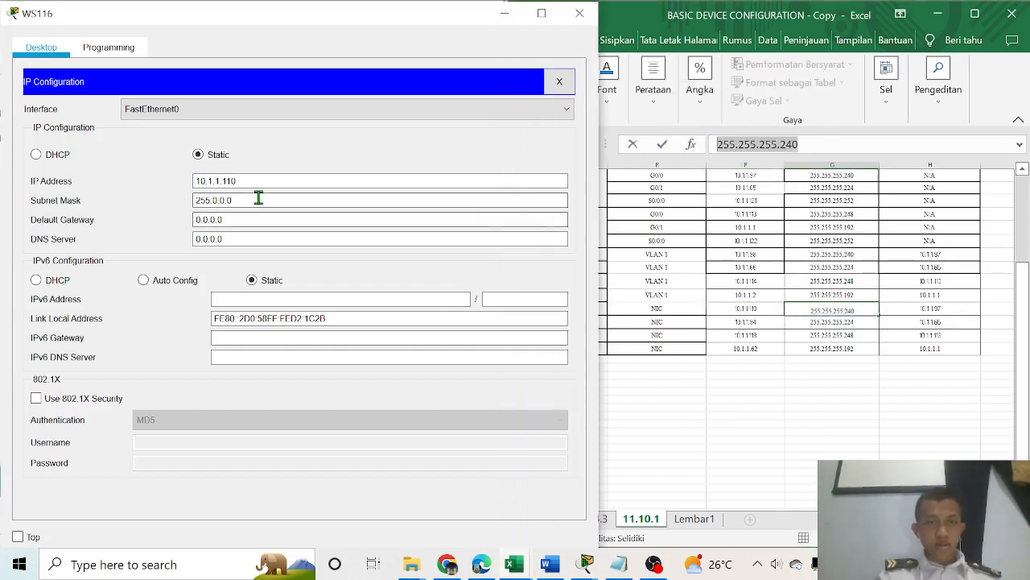
key(ctrl+a)
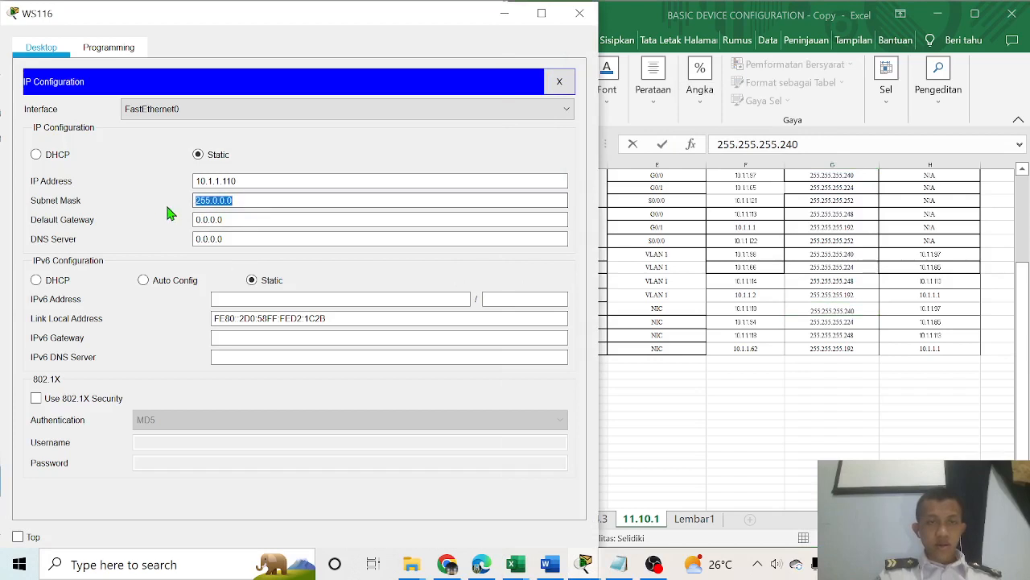
key(BackSpace)
key(ctrl+v)
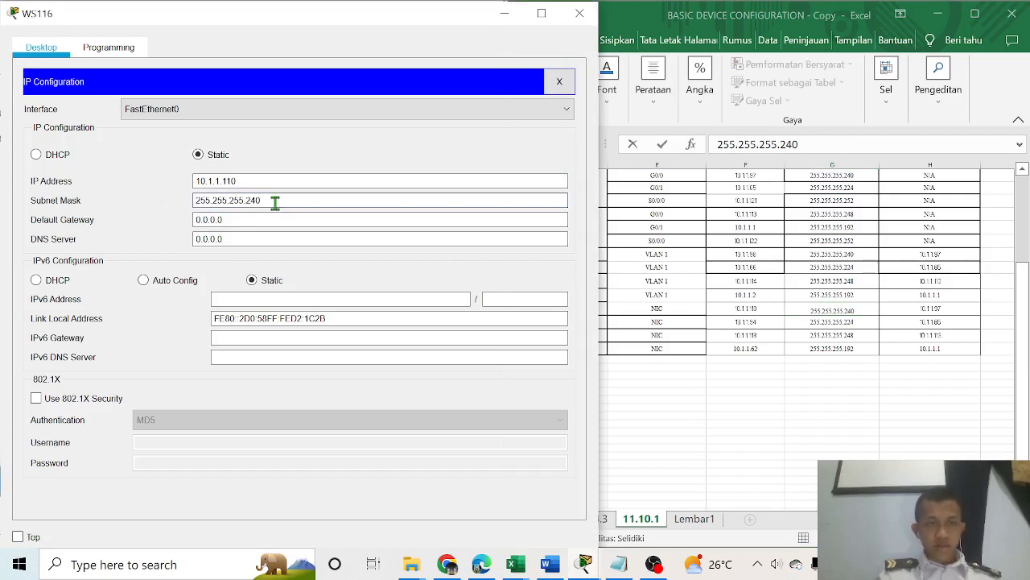
Set WS116's default gateway to 10.1.1.97 copied from the Excel table and close the PC's window
key(alt+Tab)
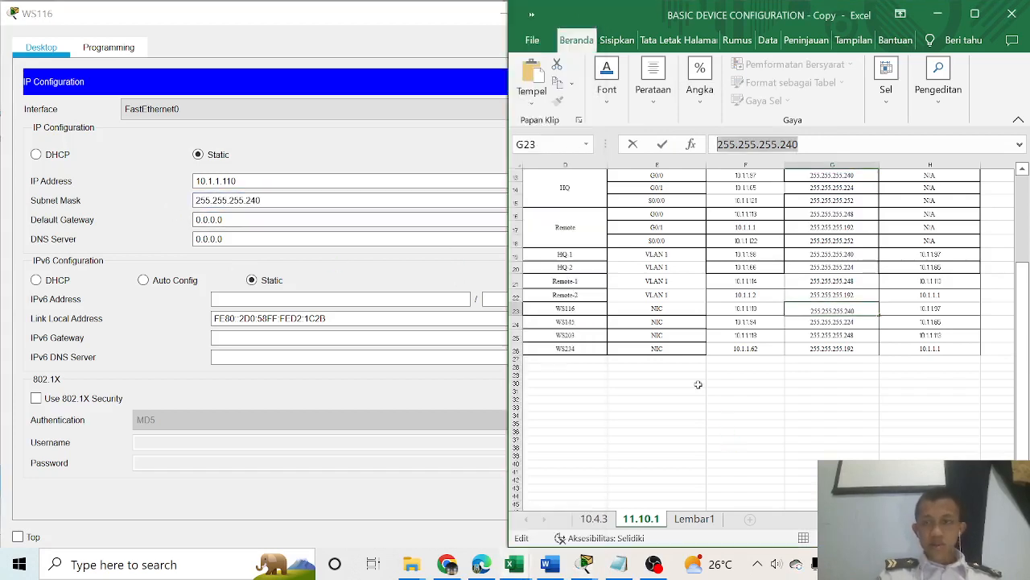
click(954, 308)
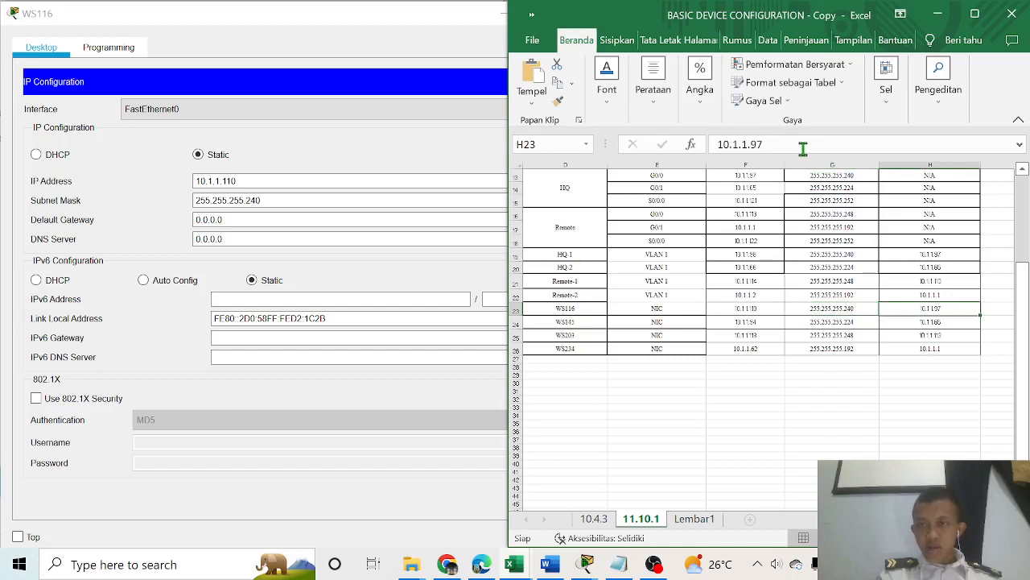
drag(772, 149, 698, 161)
key(ctrl+c)
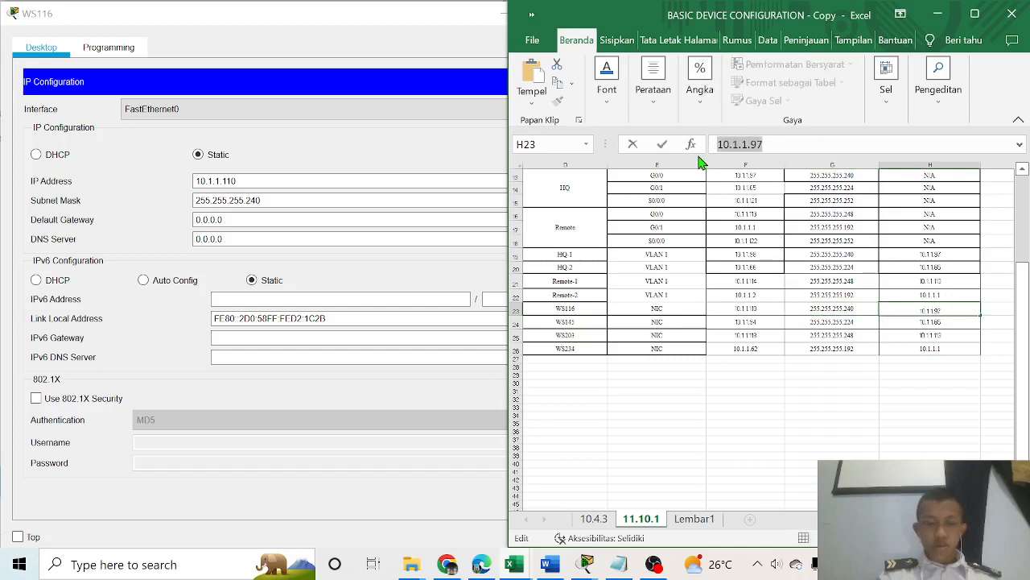
drag(274, 222, 144, 223)
key(ctrl+v)
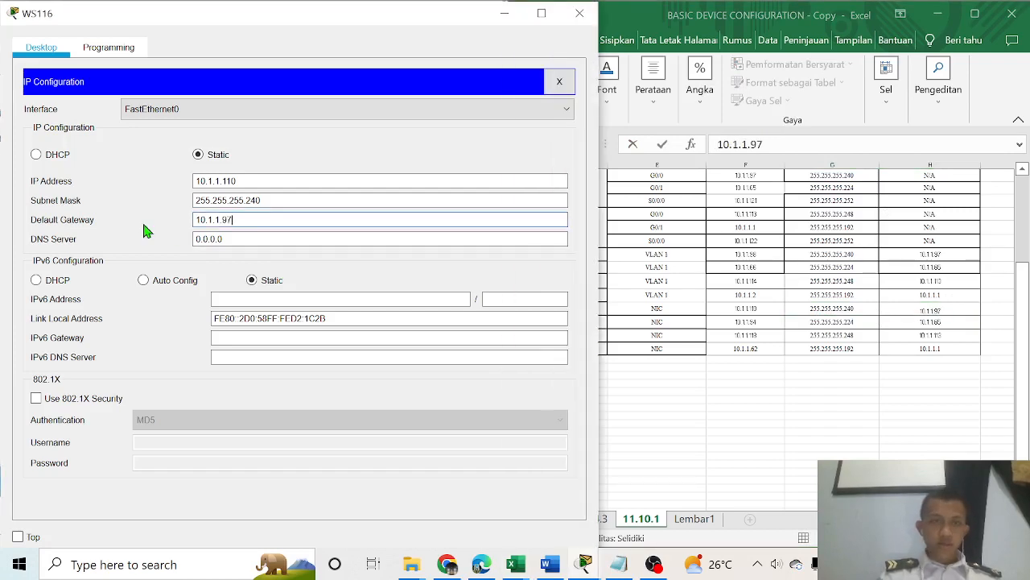
click(579, 13)
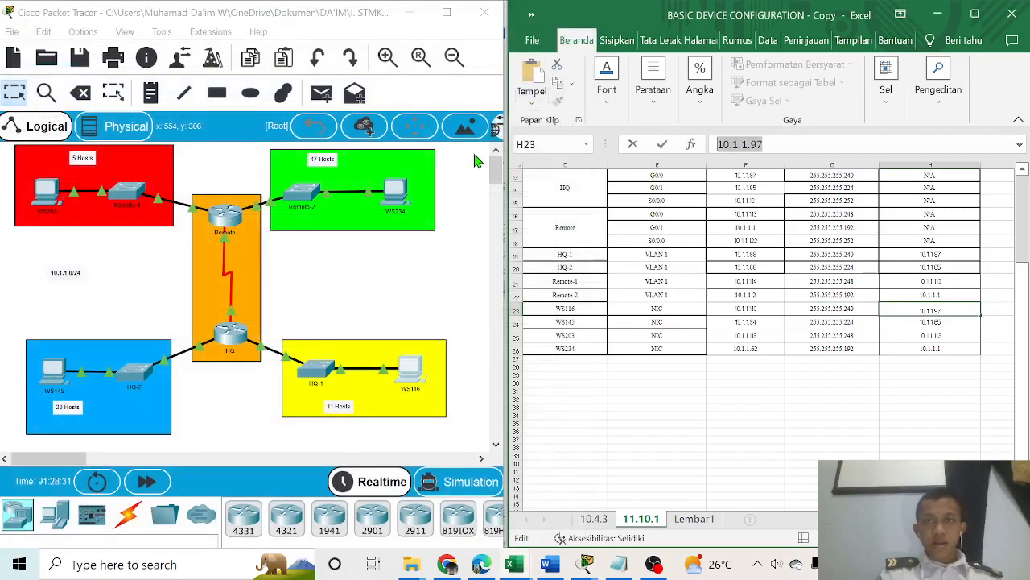
Open the IP Configuration of PC WS145 and move its window clear of the Excel table
click(57, 375)
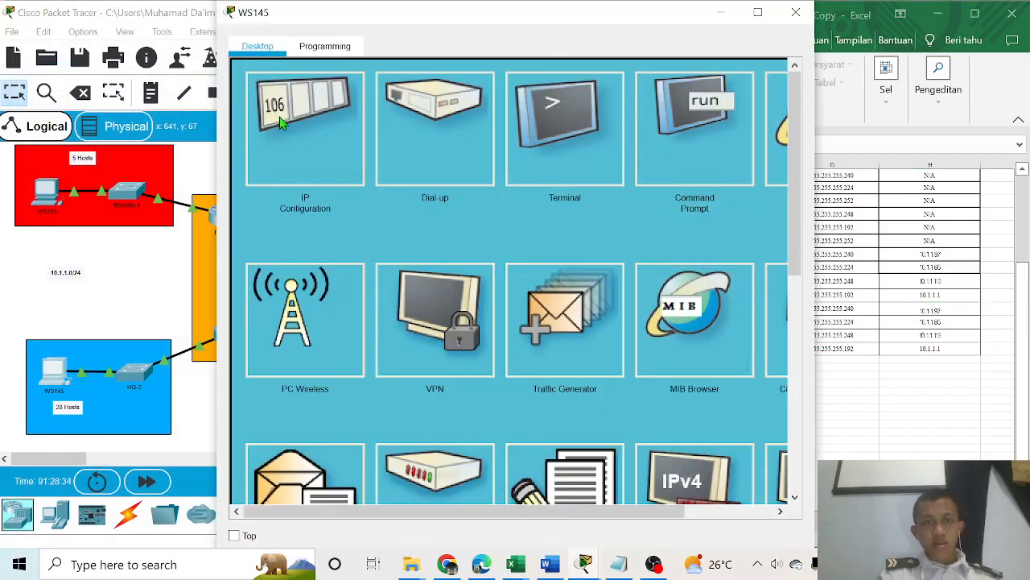
click(281, 120)
drag(463, 16, 245, 16)
Copy WS145's IP address from the Excel table and set it as the PC's static address, 10.1.1.94
click(731, 381)
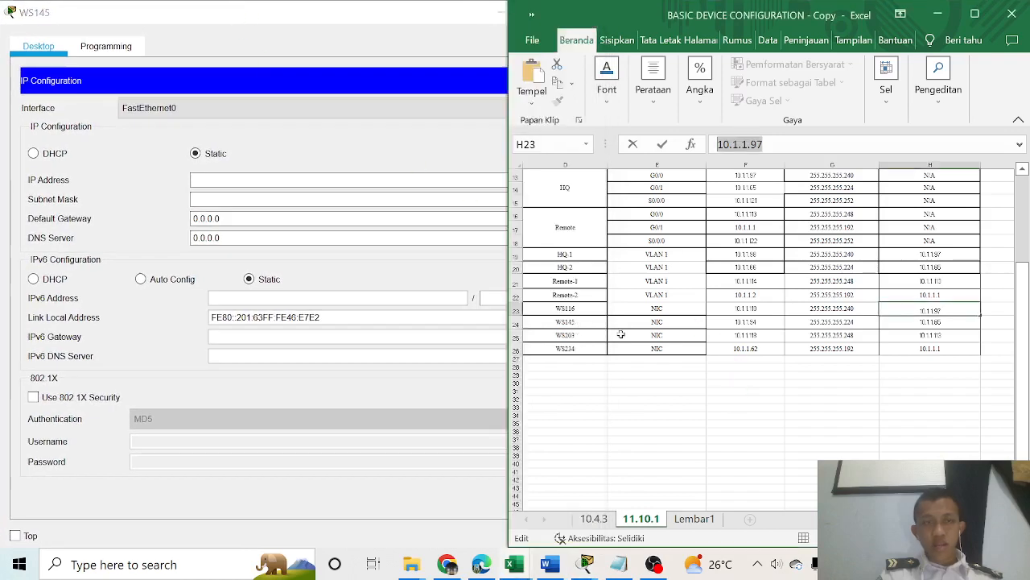
click(582, 326)
click(744, 326)
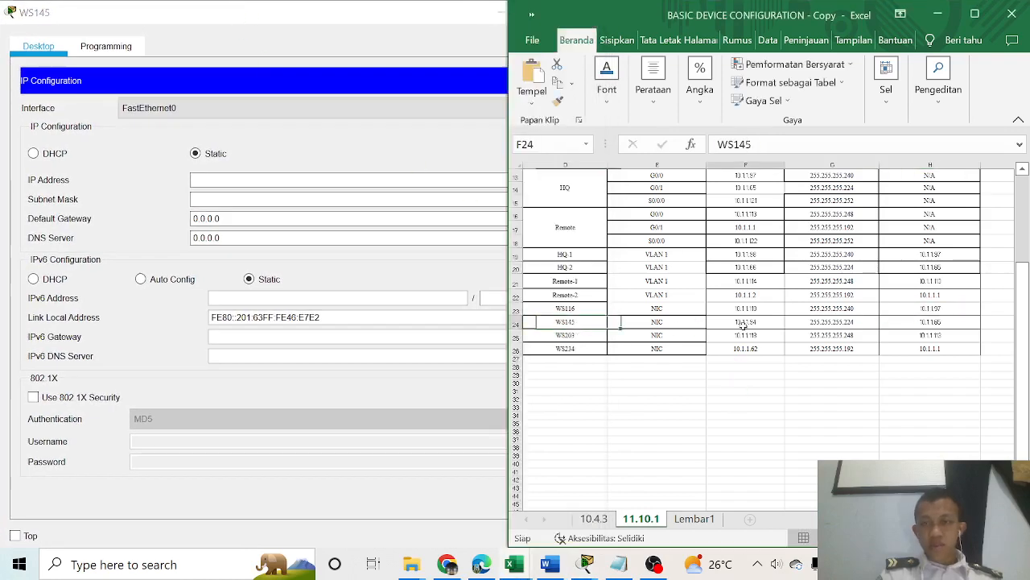
click(781, 145)
drag(781, 145, 715, 145)
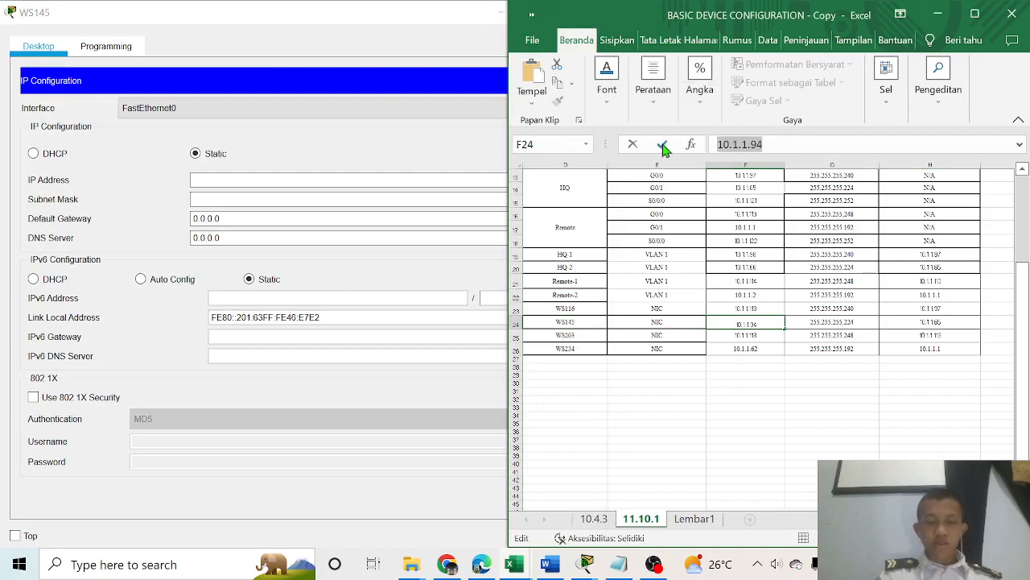
key(ctrl+c)
click(395, 179)
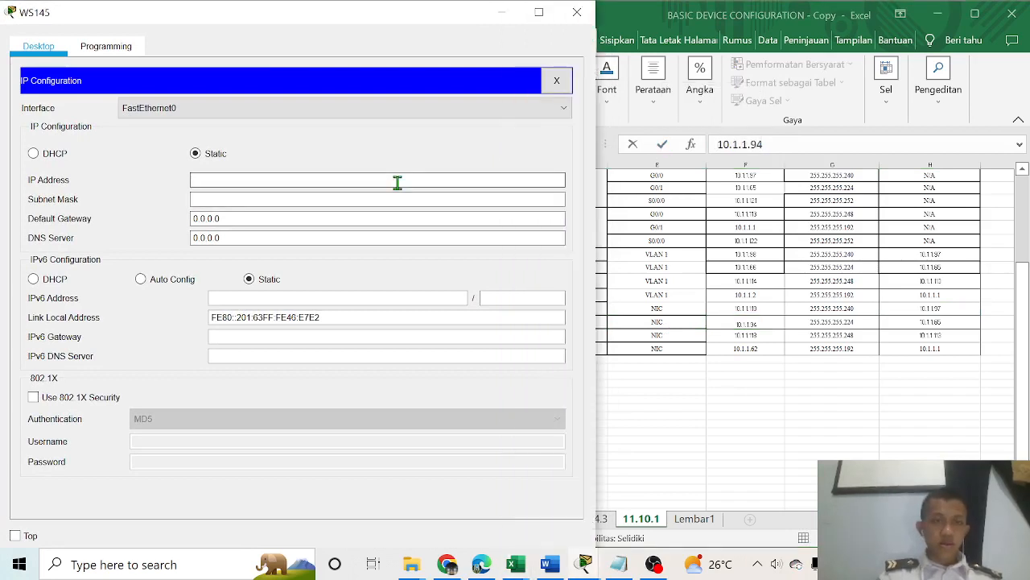
key(ctrl+v)
Replace WS145's subnet mask with 255.255.255.224 copied from its row in the Excel table
click(842, 431)
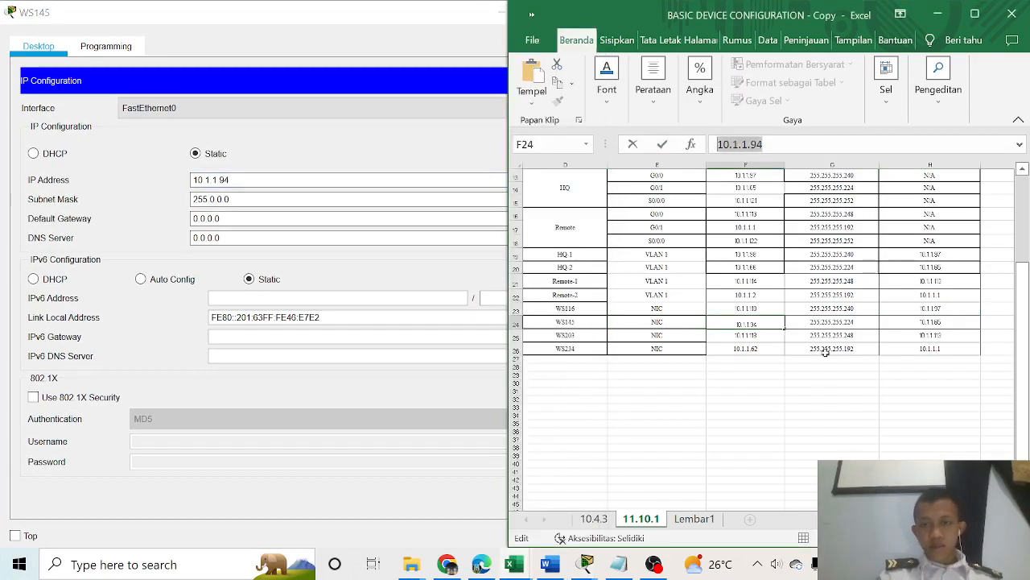
click(828, 326)
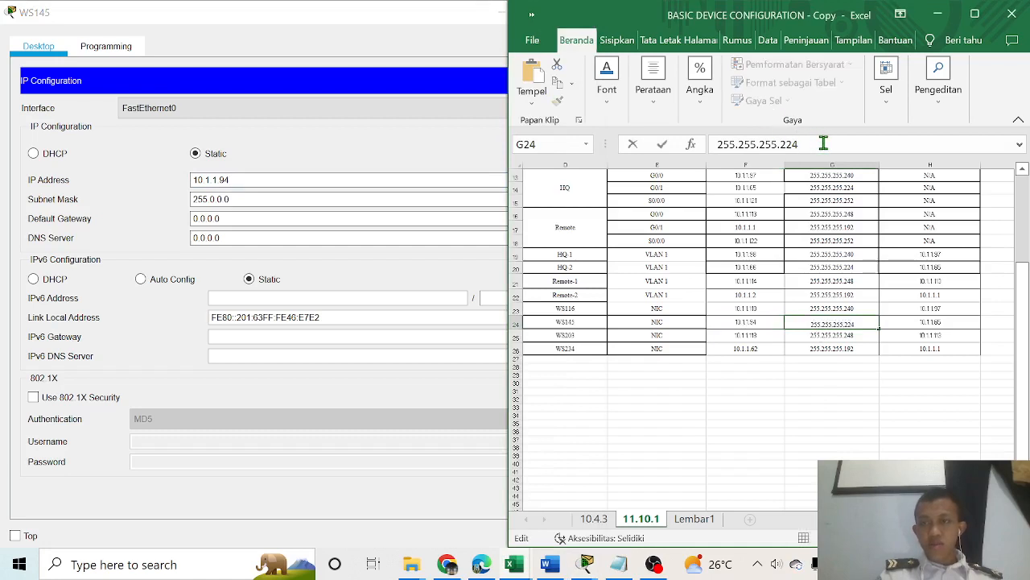
drag(823, 144, 702, 153)
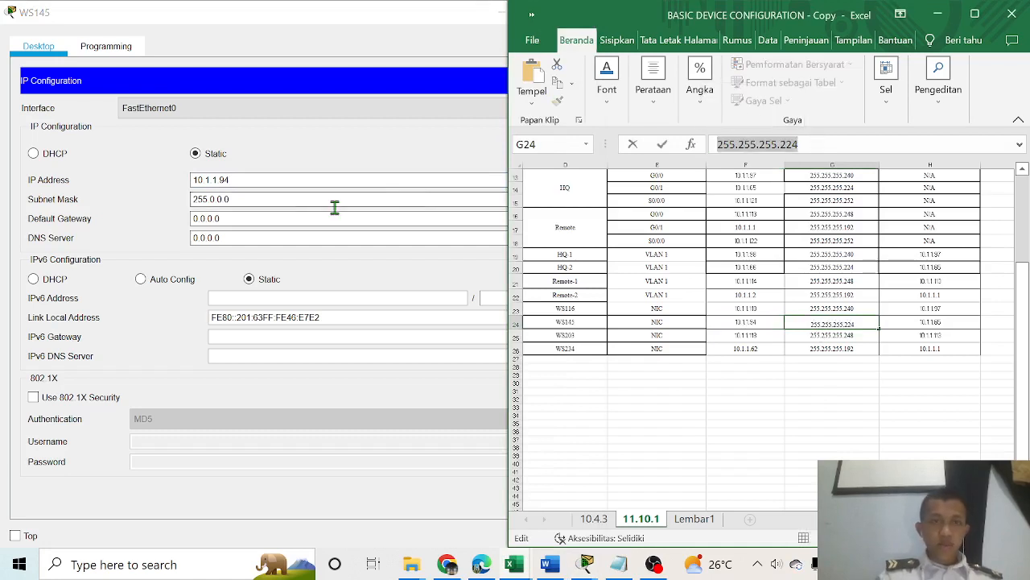
click(299, 205)
drag(299, 204, 171, 207)
key(Delete)
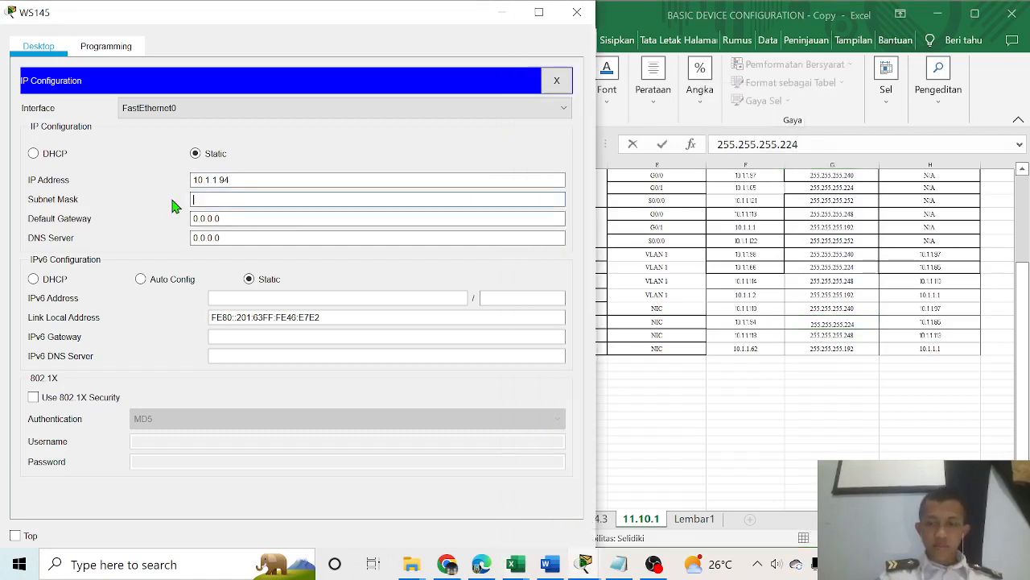
key(ctrl+v)
Set WS145's default gateway to 10.1.1.65 copied from the Excel table and close the PC's window
click(835, 348)
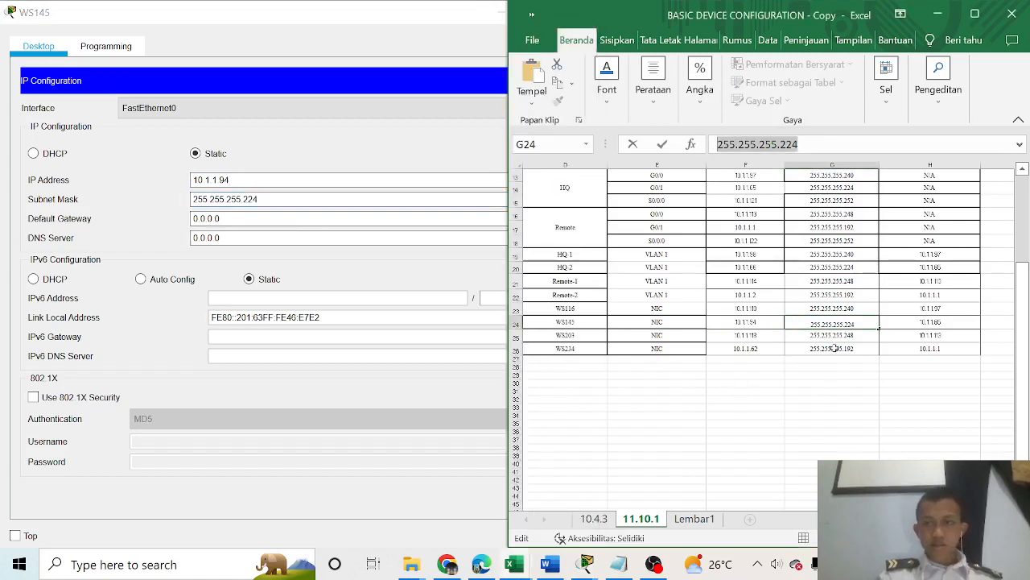
click(925, 324)
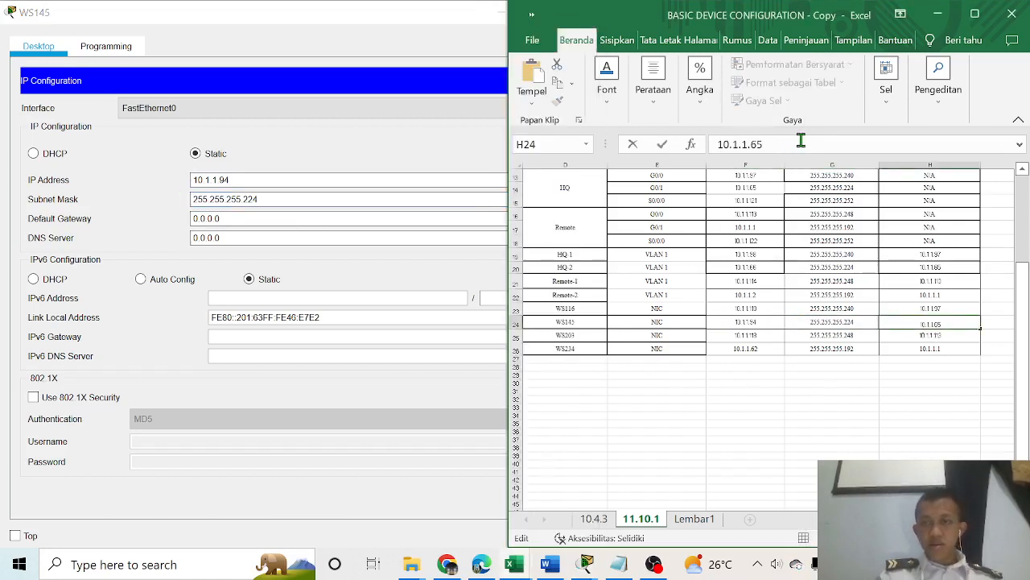
drag(801, 144, 712, 143)
key(ctrl+c)
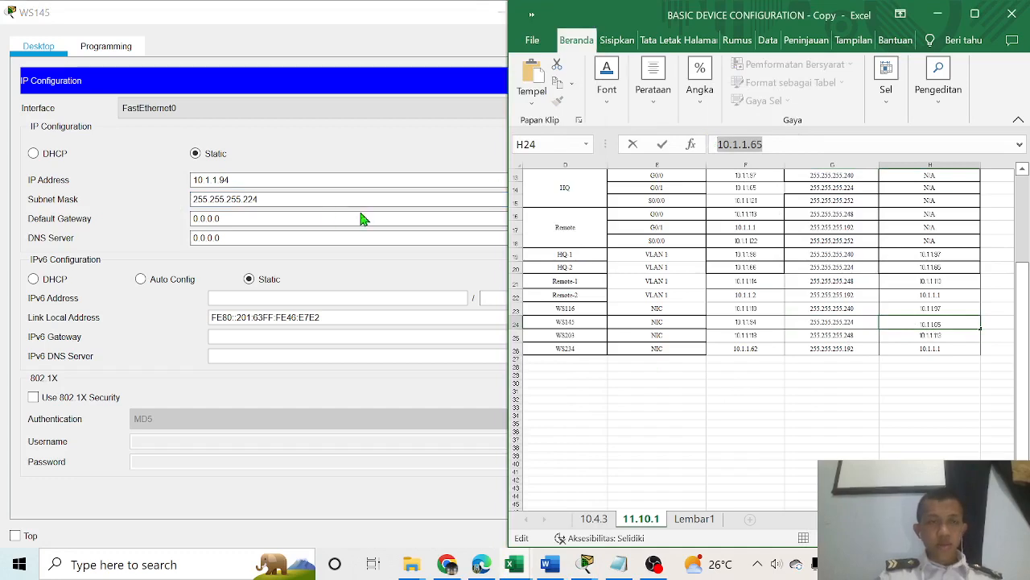
click(331, 218)
drag(331, 218, 134, 223)
key(BackSpace)
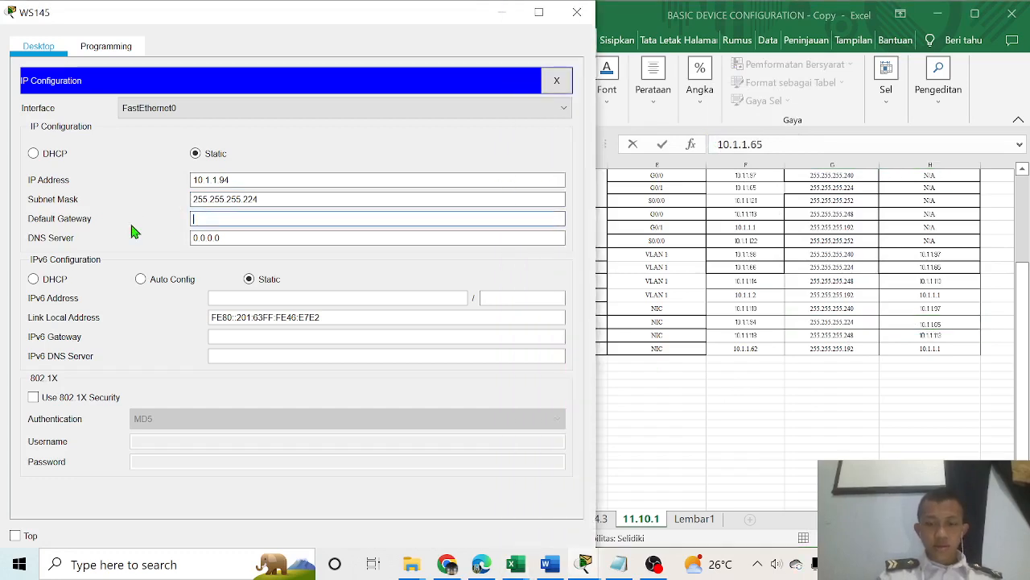
click(577, 12)
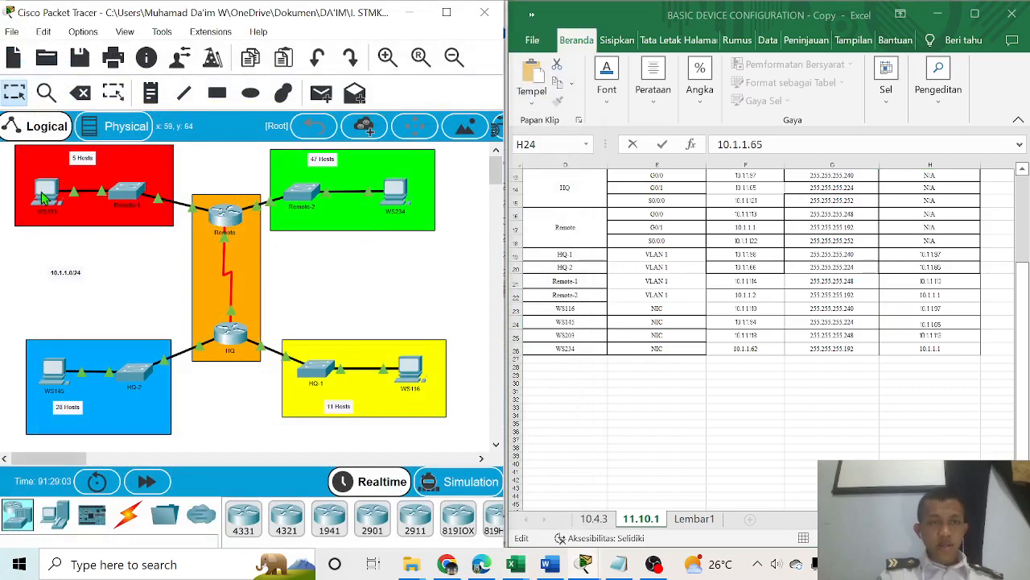
Open PC WS203's IP Configuration beside the Excel table and set its static IP address to the table's 10.1.1.118
click(45, 196)
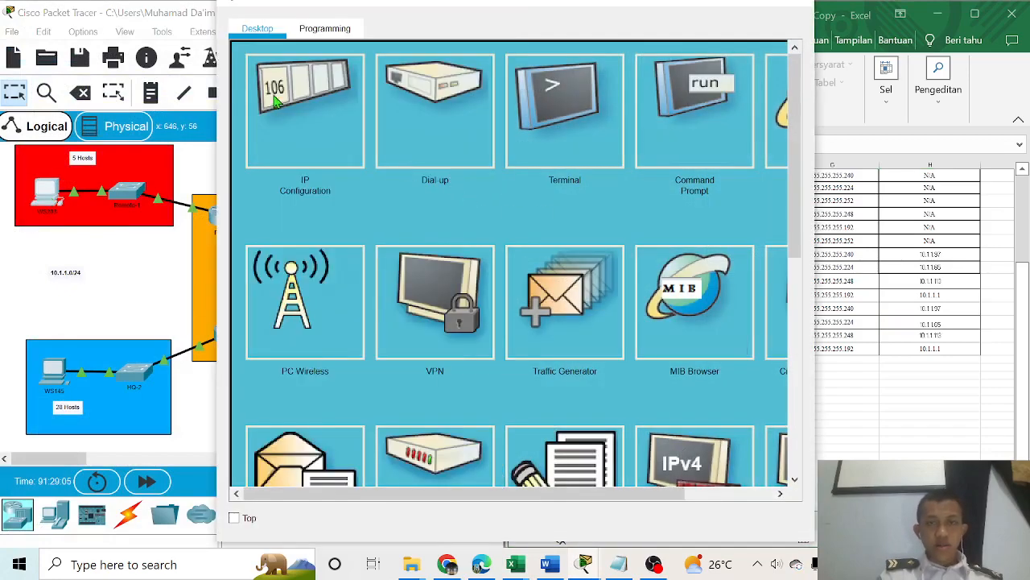
click(276, 99)
drag(449, 12, 232, 24)
click(648, 394)
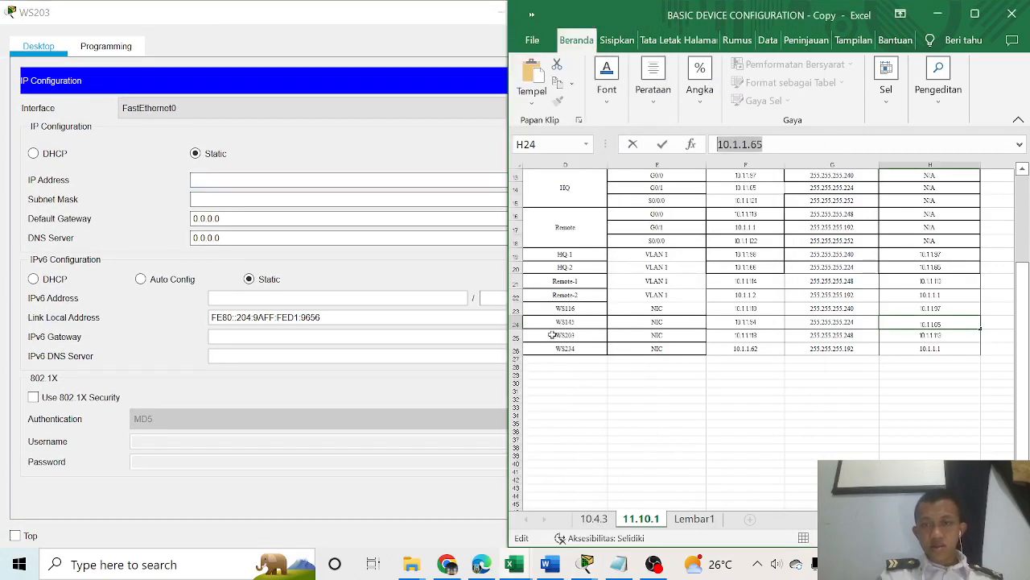
click(744, 337)
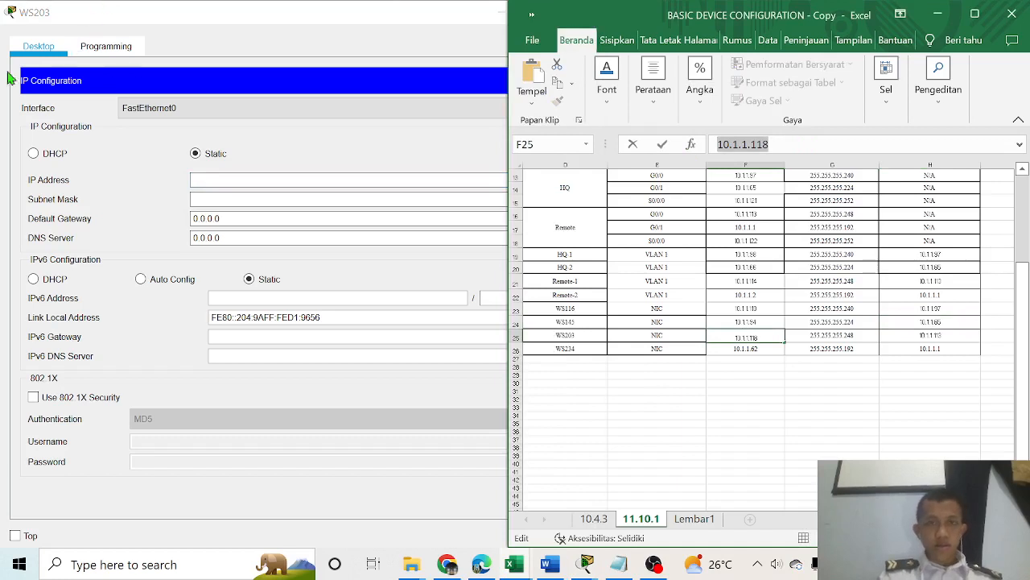
click(274, 180)
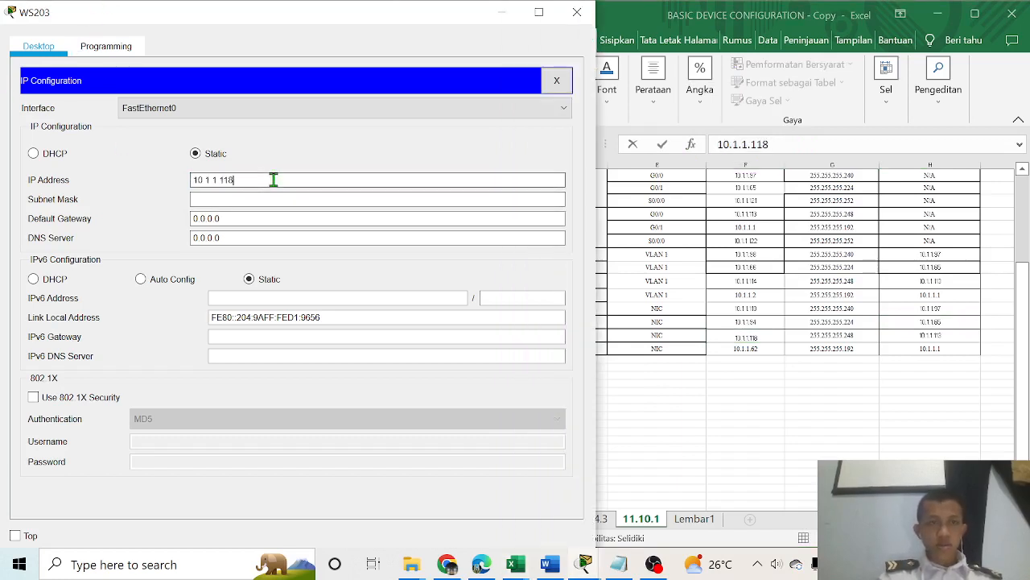
Replace WS203's subnet mask with 255.255.255.248 copied from its row in the Excel table
click(720, 338)
click(833, 338)
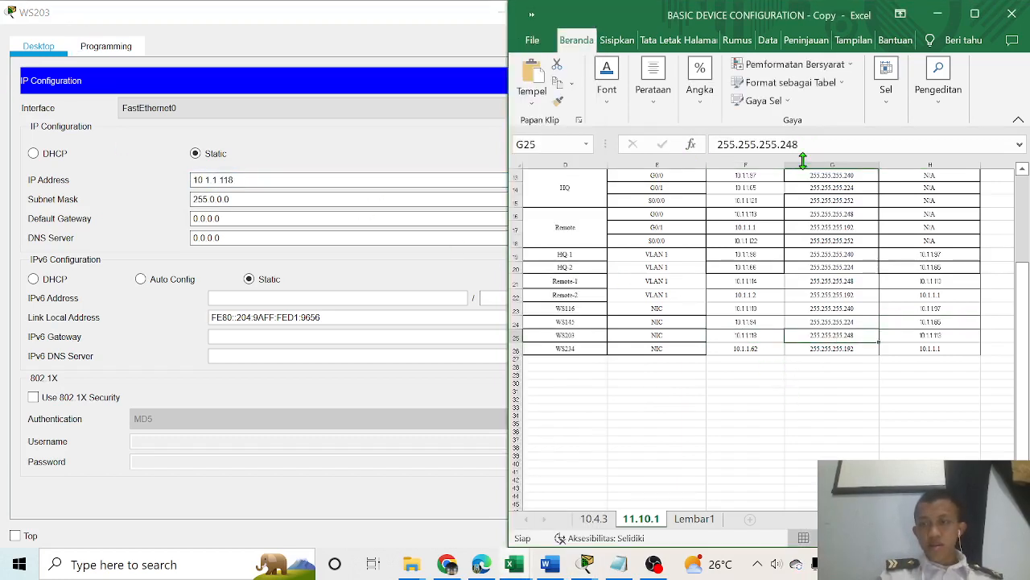
drag(819, 144, 656, 153)
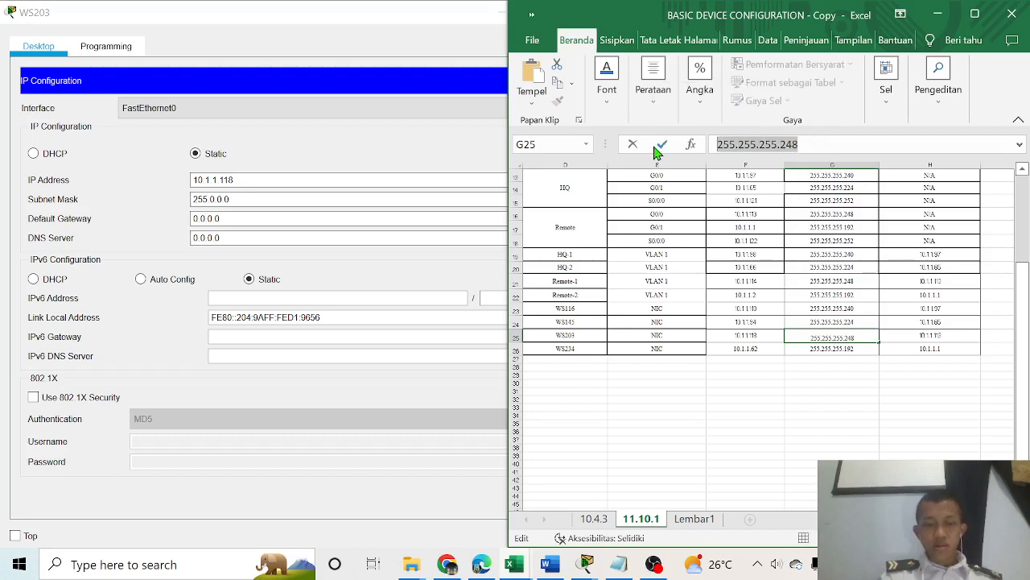
click(284, 203)
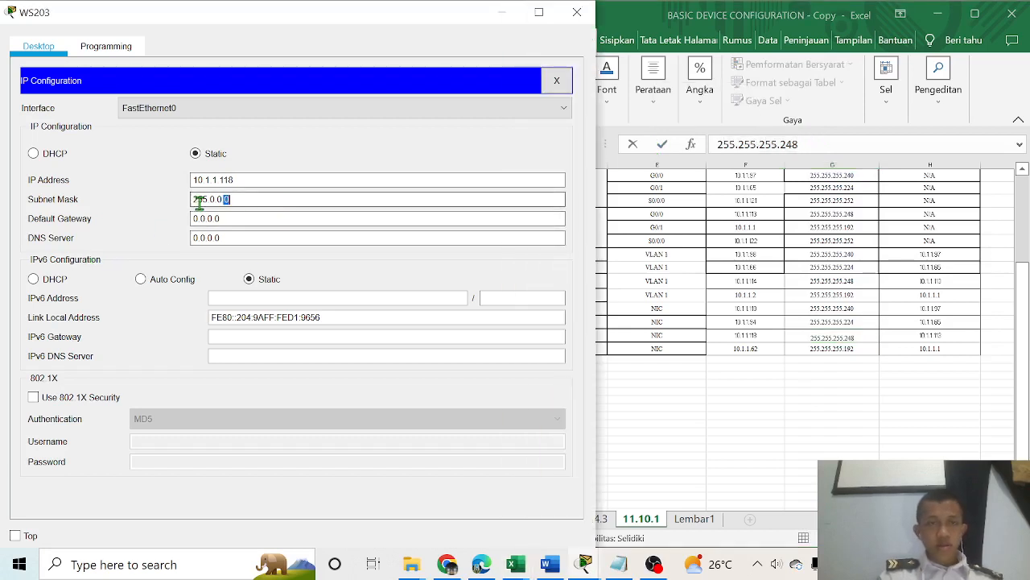
triple_click(193, 200)
key(BackSpace)
key(ctrl+v)
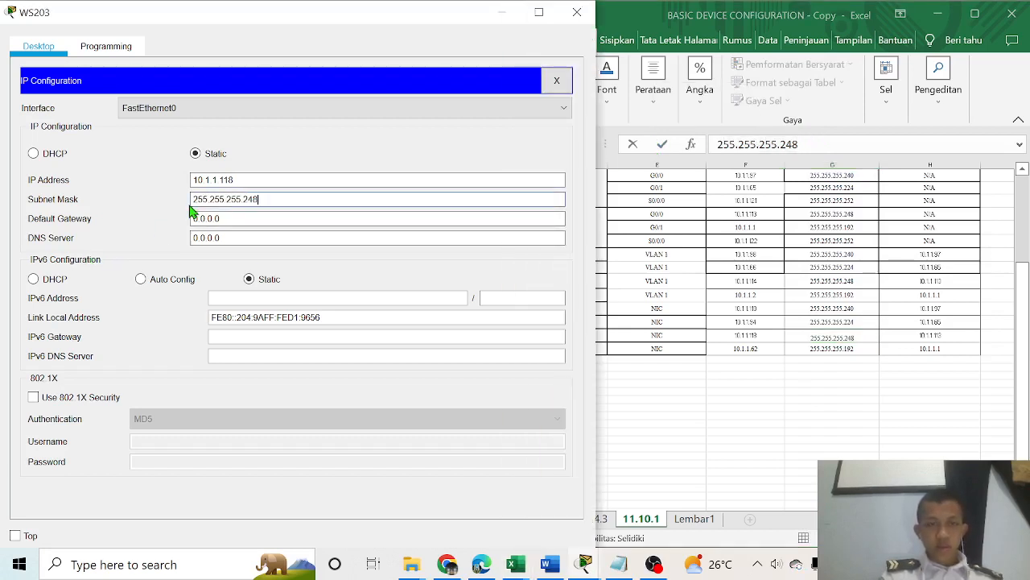
Set WS203's default gateway to 10.1.1.113 copied from the Excel table and close the PC's window
key(alt+Tab)
click(964, 334)
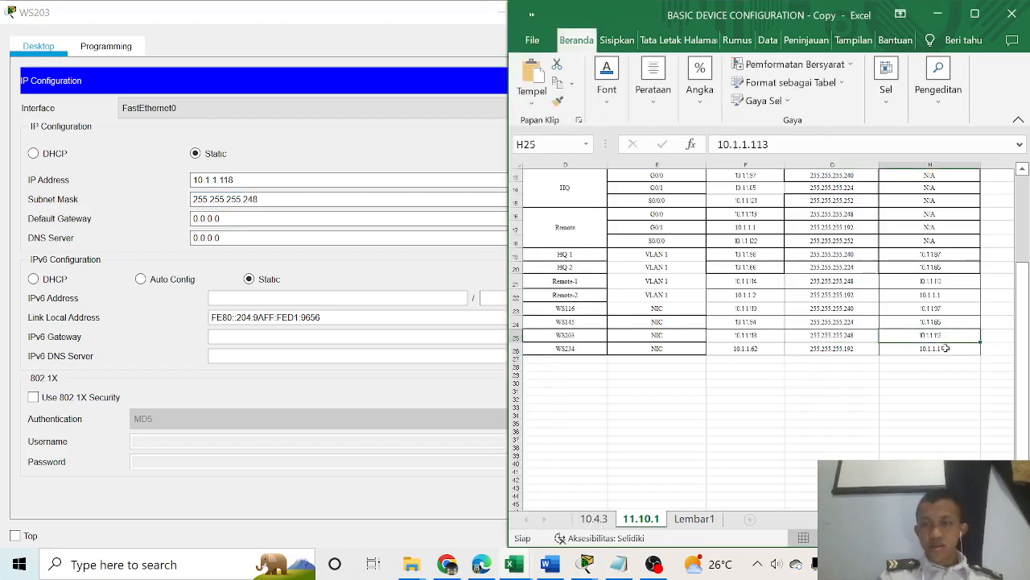
drag(829, 148, 697, 156)
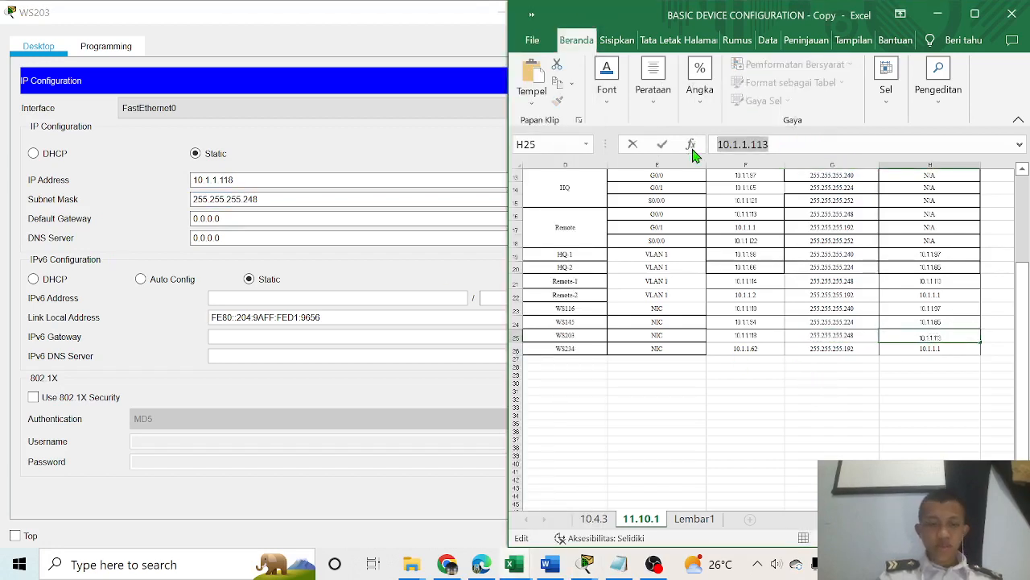
drag(338, 218, 163, 226)
key(BackSpace)
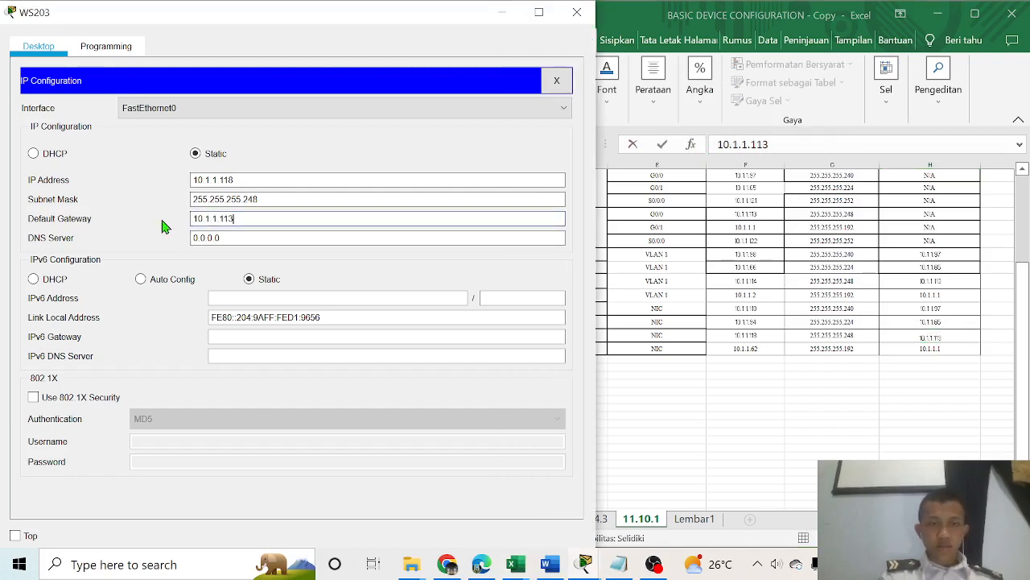
click(577, 12)
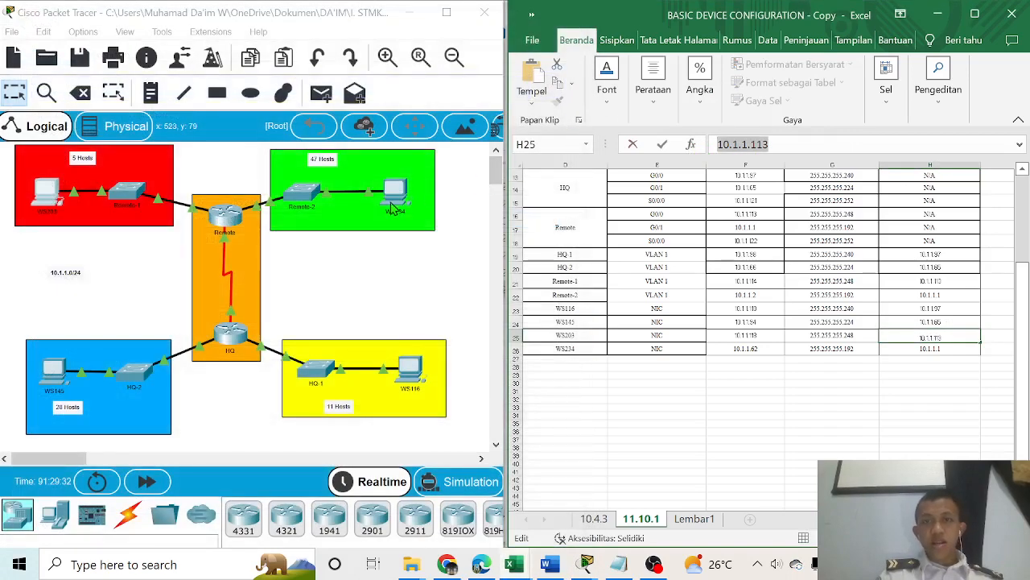
Open PC WS234's IP Configuration beside the Excel table and set its static IP address to the table's 10.1.1.62
click(397, 199)
click(337, 129)
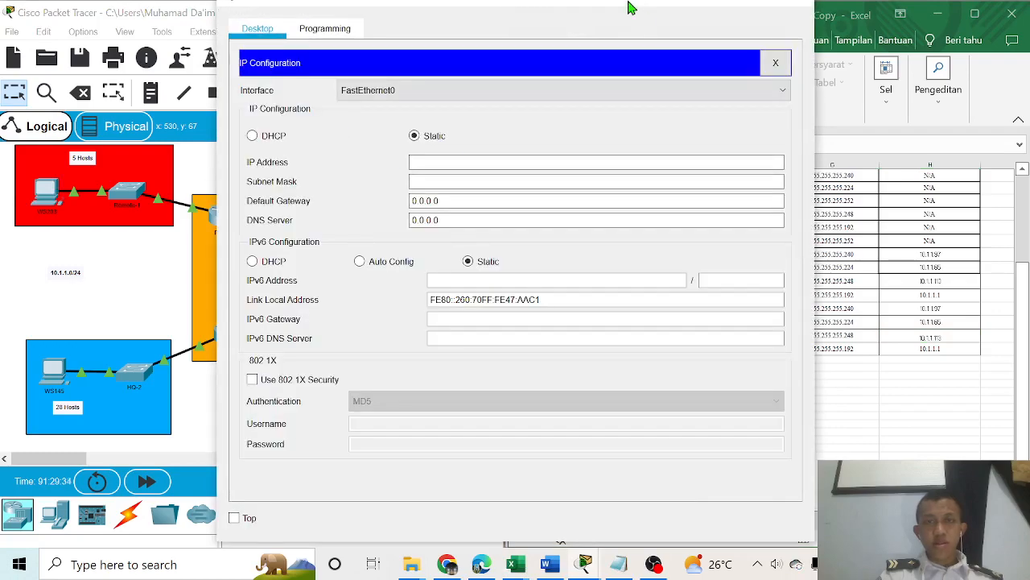
drag(628, 2, 396, 21)
click(792, 403)
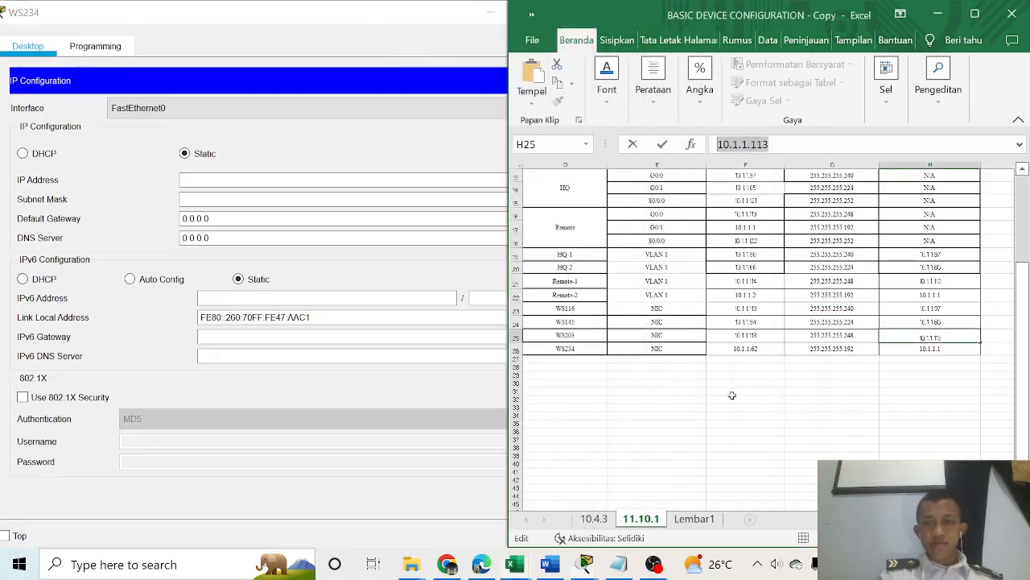
click(565, 347)
click(748, 348)
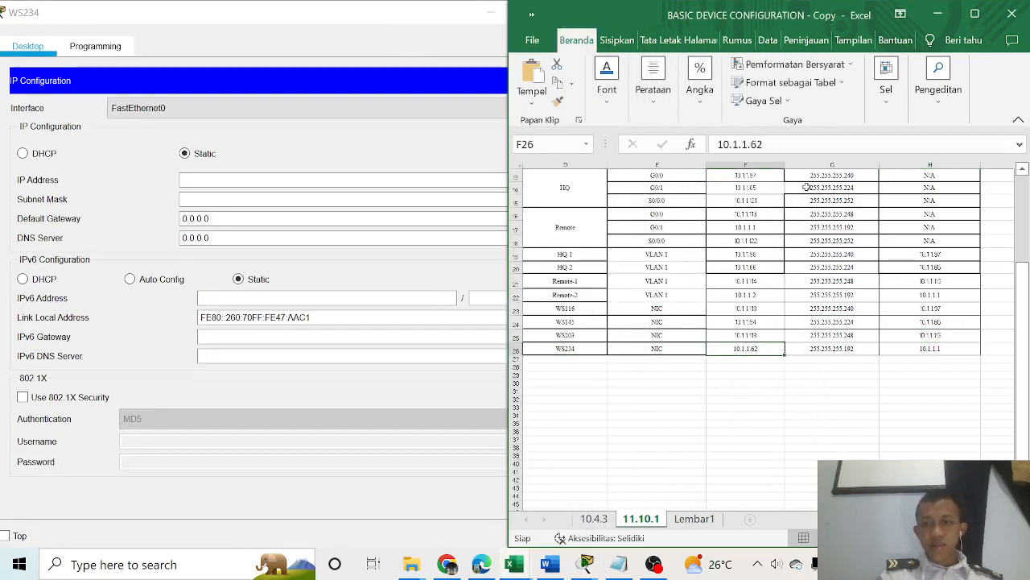
drag(791, 150, 706, 154)
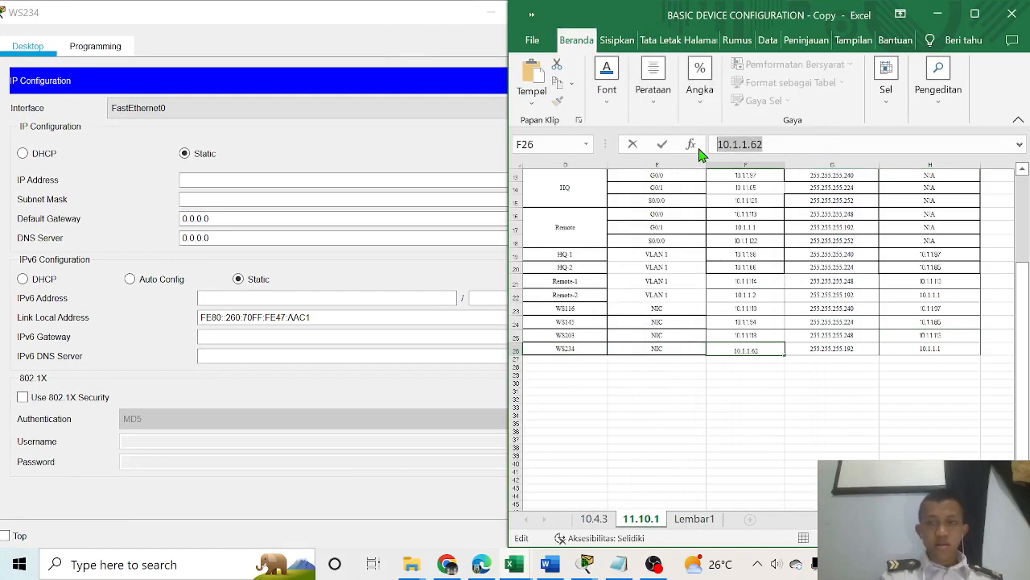
click(207, 182)
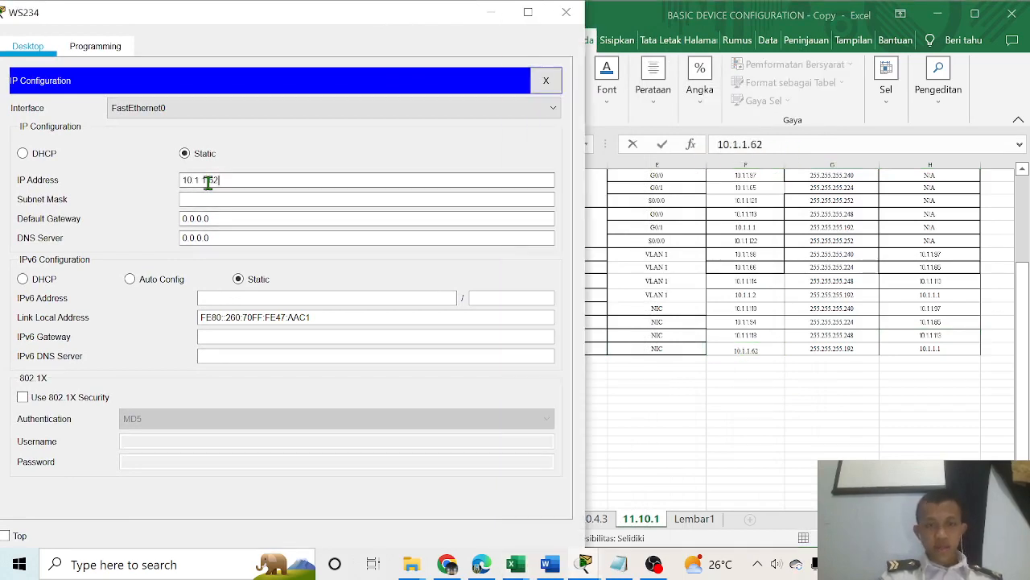
Replace WS234's subnet mask with 255.255.255.192 copied from its row in the Excel table
click(861, 444)
click(840, 353)
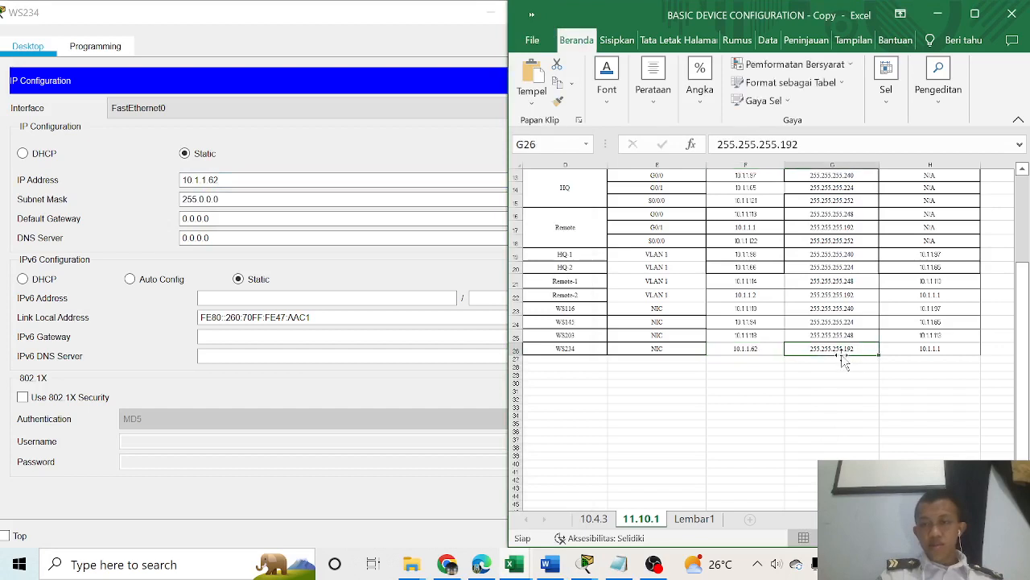
click(813, 154)
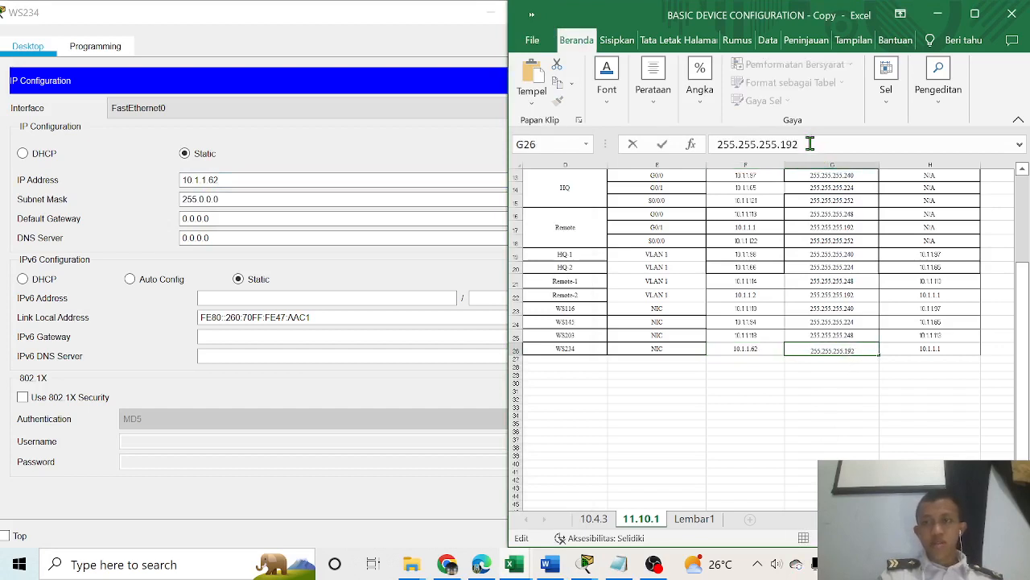
drag(811, 144, 691, 153)
key(ctrl+c)
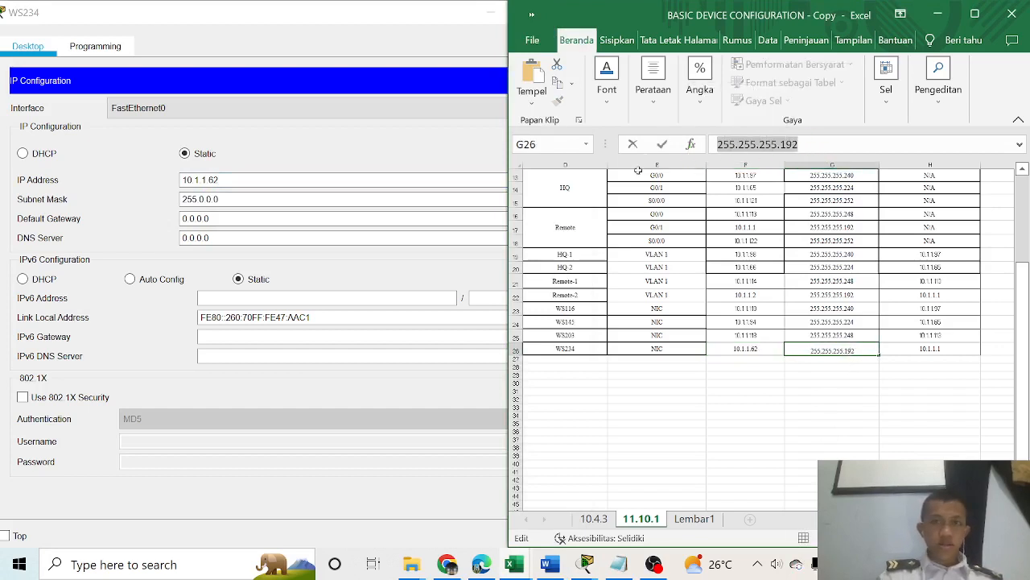
click(348, 201)
drag(349, 202, 181, 202)
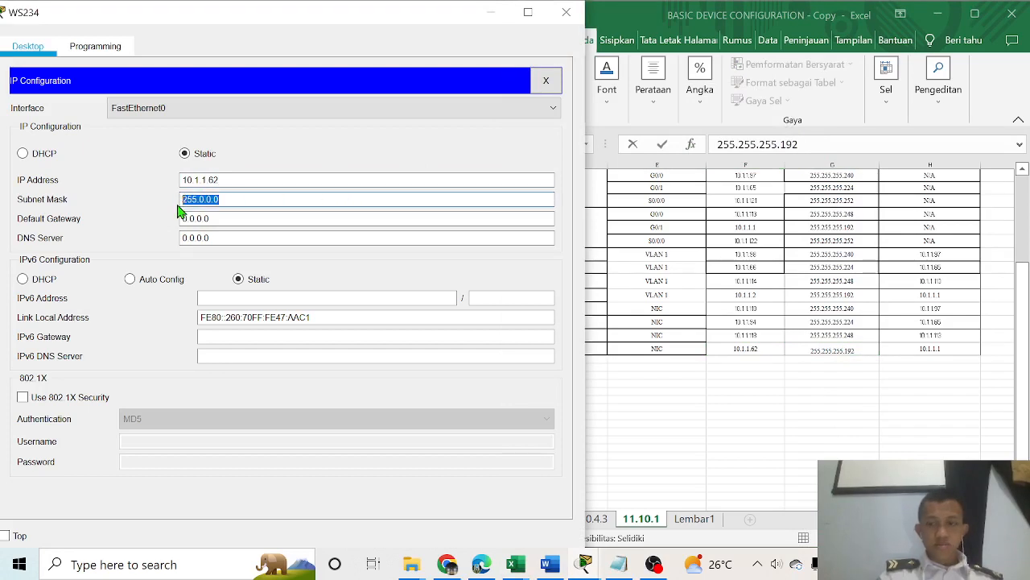
key(BackSpace)
key(ctrl+v)
Set WS234's default gateway to 10.1.1.1 copied from its row in the Excel table and close the PC's window
click(895, 373)
click(920, 350)
drag(817, 144, 668, 145)
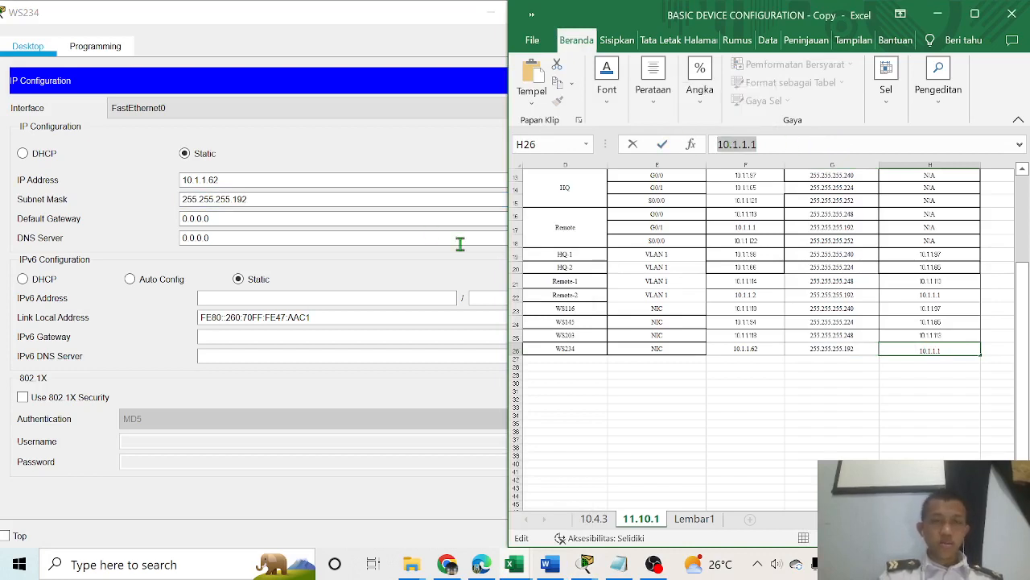
click(338, 237)
click(328, 219)
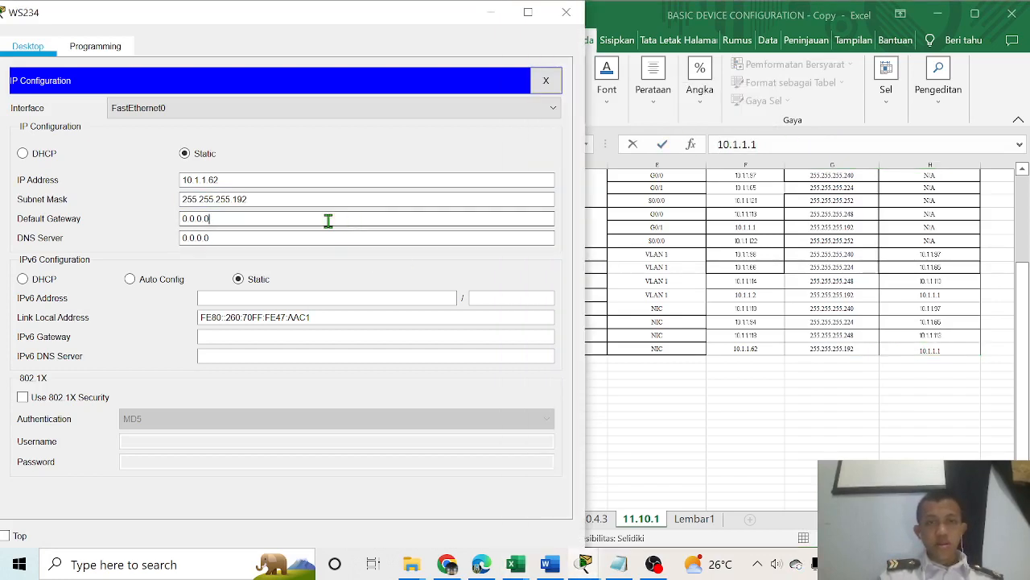
drag(328, 220, 145, 216)
key(BackSpace)
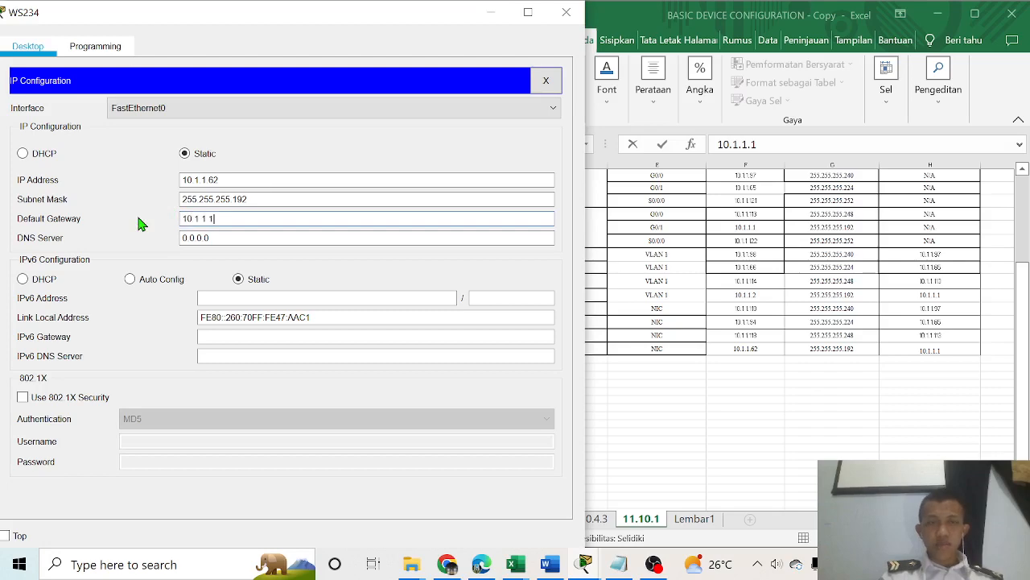
click(566, 12)
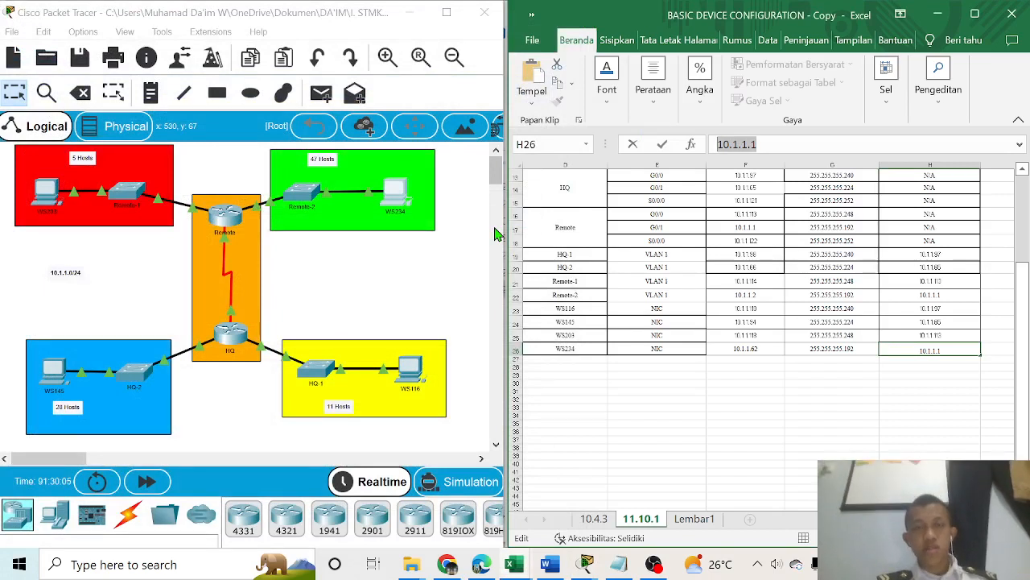
Bring up the PT Activity instructions, enlarge them and review the addressing table, design and configuration requirements
click(462, 297)
mouse_move(618, 565)
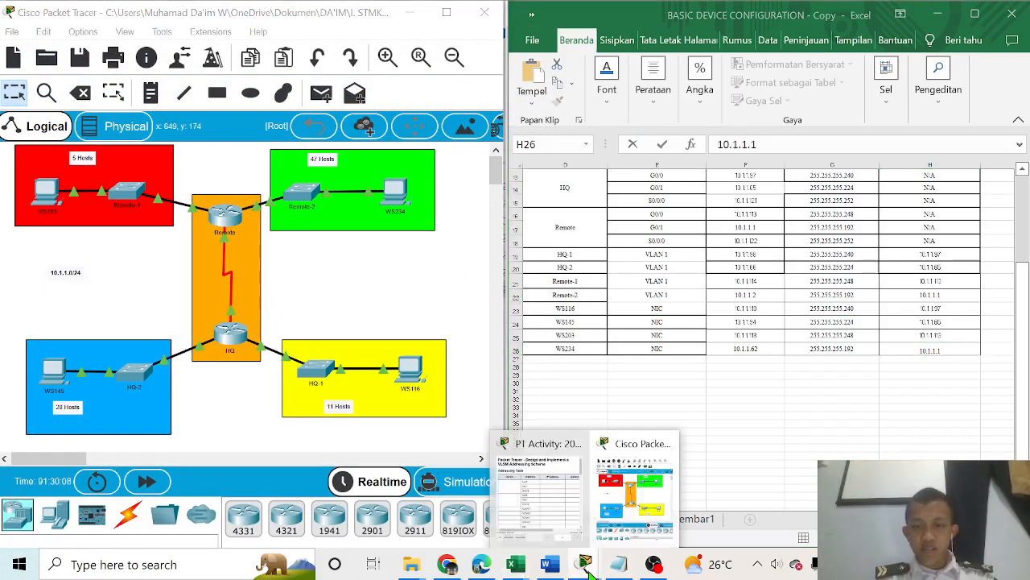
click(563, 516)
scroll(765, 338, down, 3)
scroll(881, 405, up, 3)
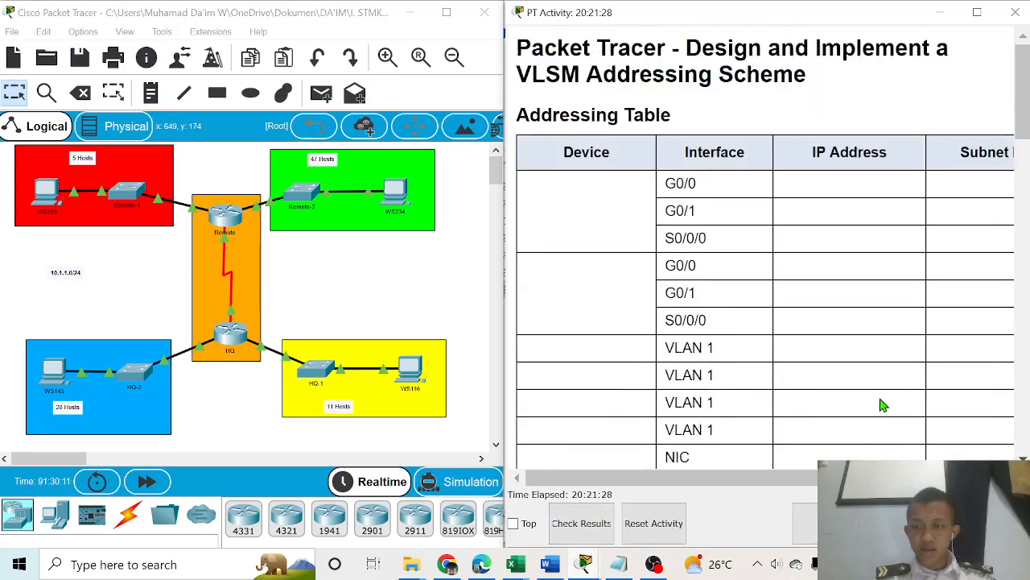
scroll(872, 388, down, 8)
scroll(874, 386, up, 3)
scroll(874, 384, down, 8)
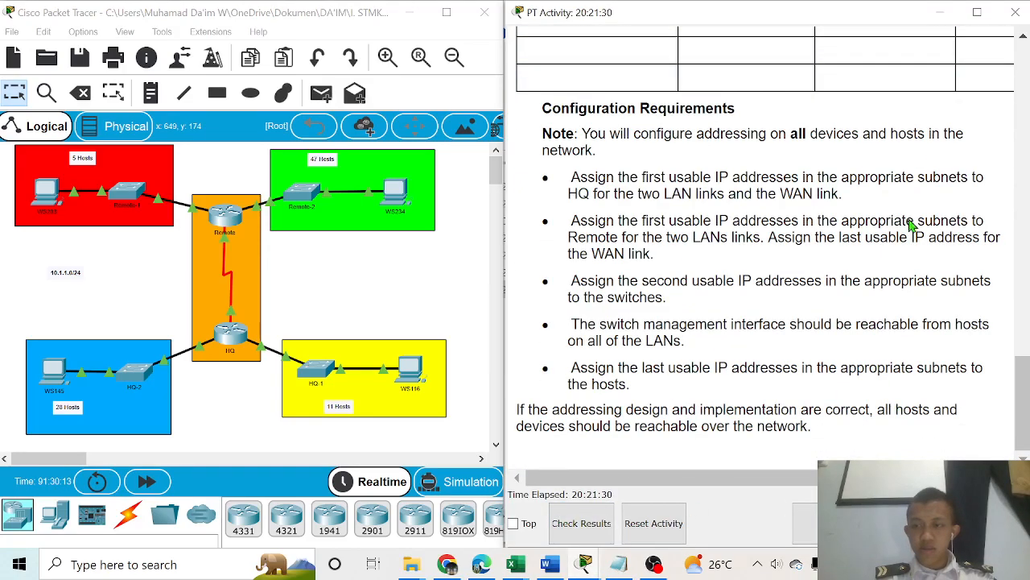
scroll(915, 230, up, 3)
click(977, 12)
scroll(184, 430, up, 5)
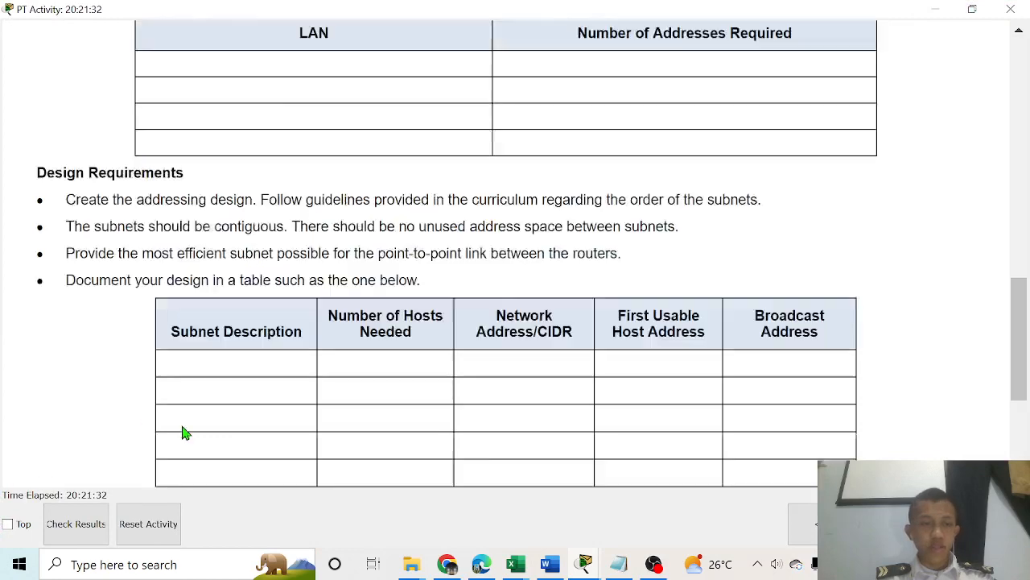
Check the activity results, examine the assessment items for each device and close the results
click(74, 524)
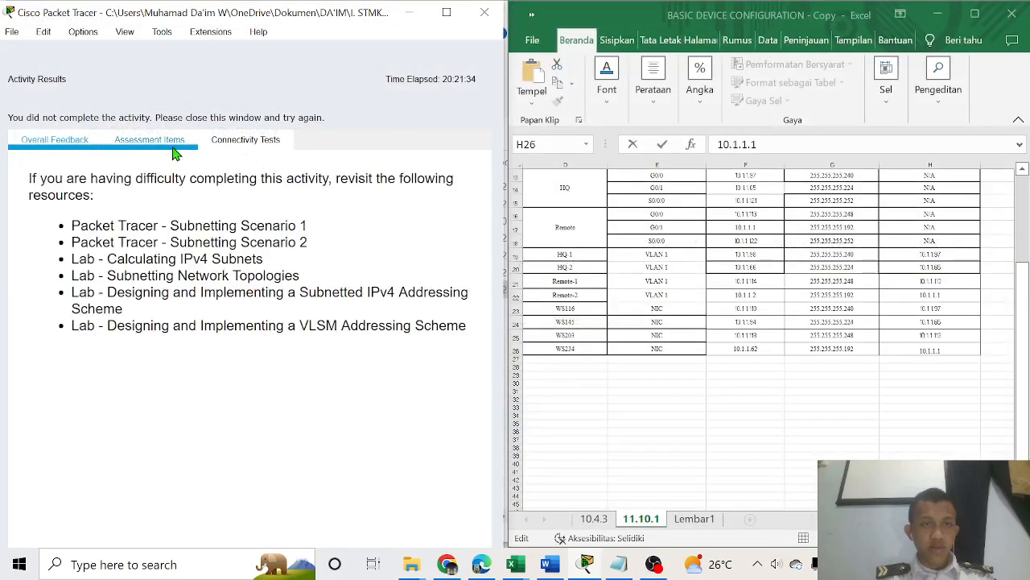
click(170, 143)
scroll(161, 326, down, 5)
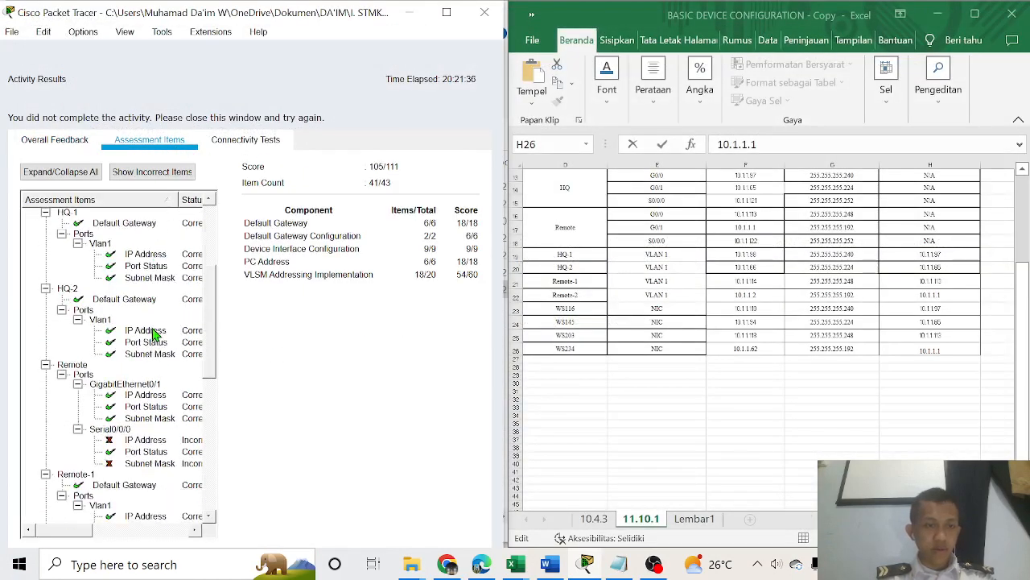
scroll(155, 334, down, 1)
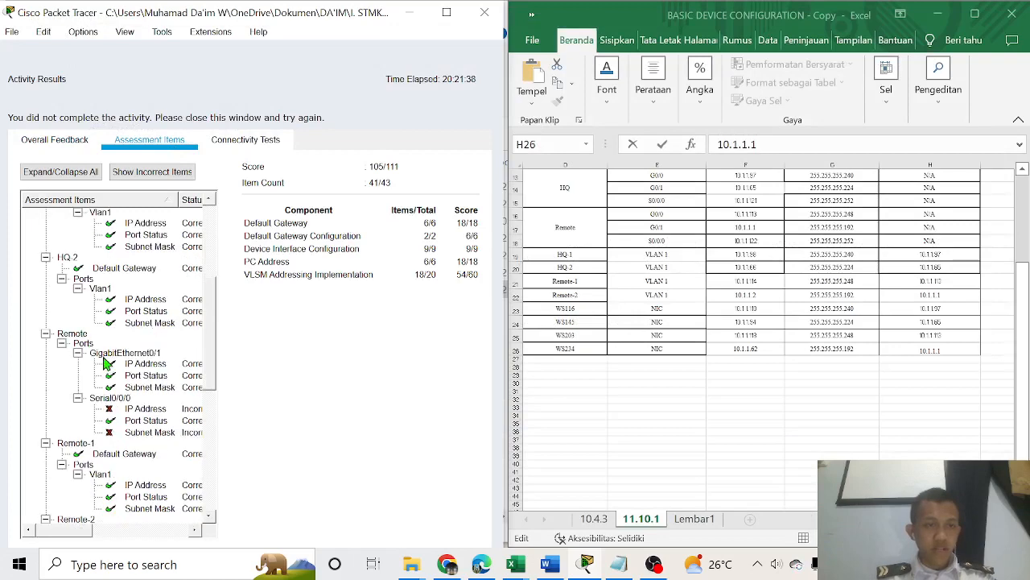
scroll(129, 439, down, 1)
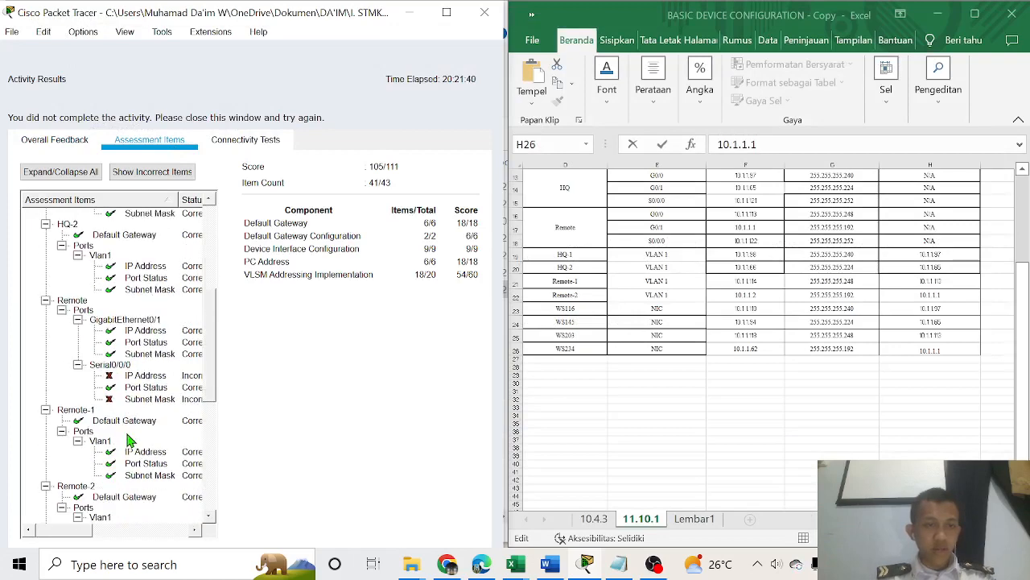
scroll(135, 439, down, 5)
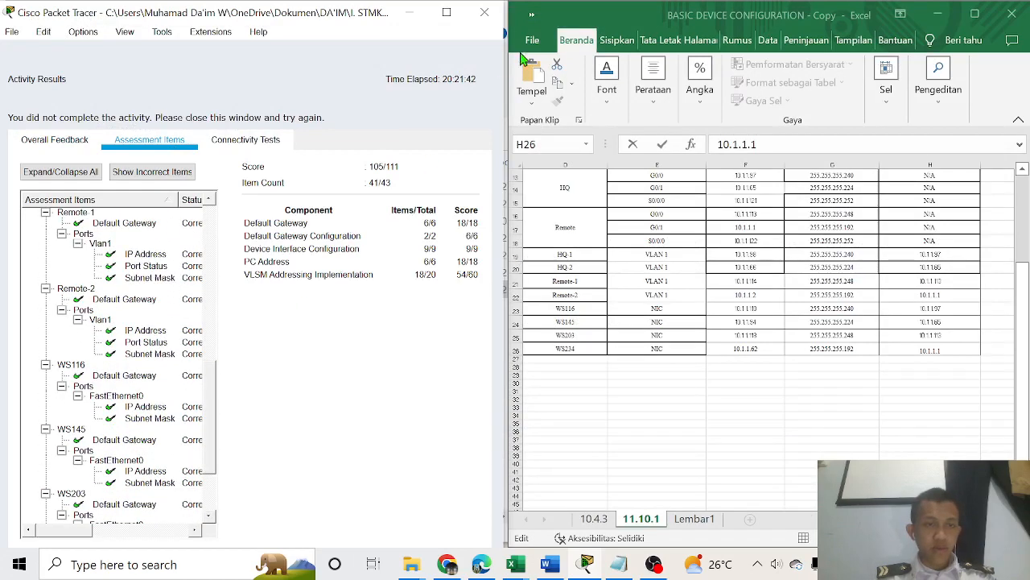
click(481, 20)
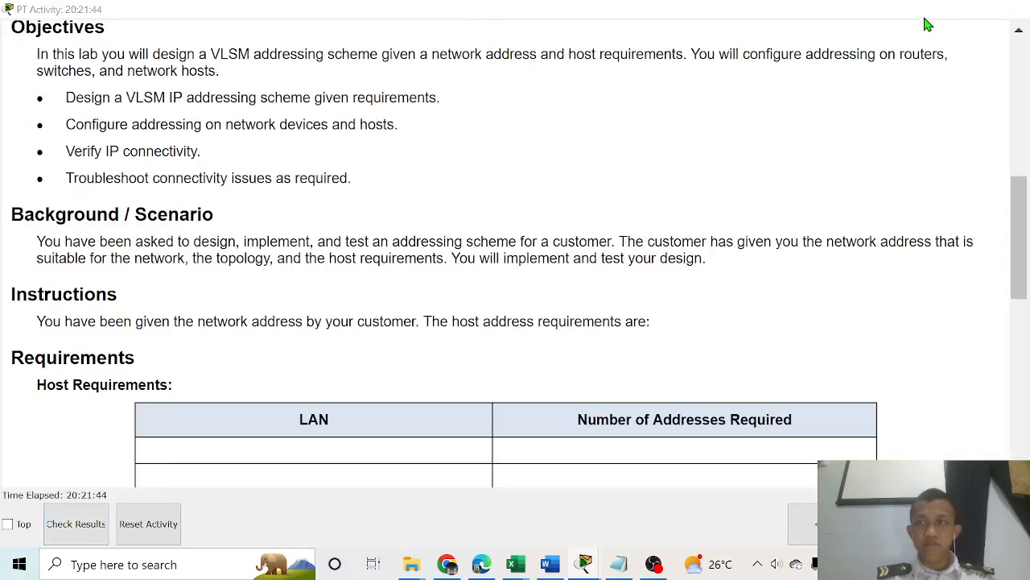
Open the Remote router's CLI beside the Excel table and review its earlier interface commands
click(935, 13)
click(447, 13)
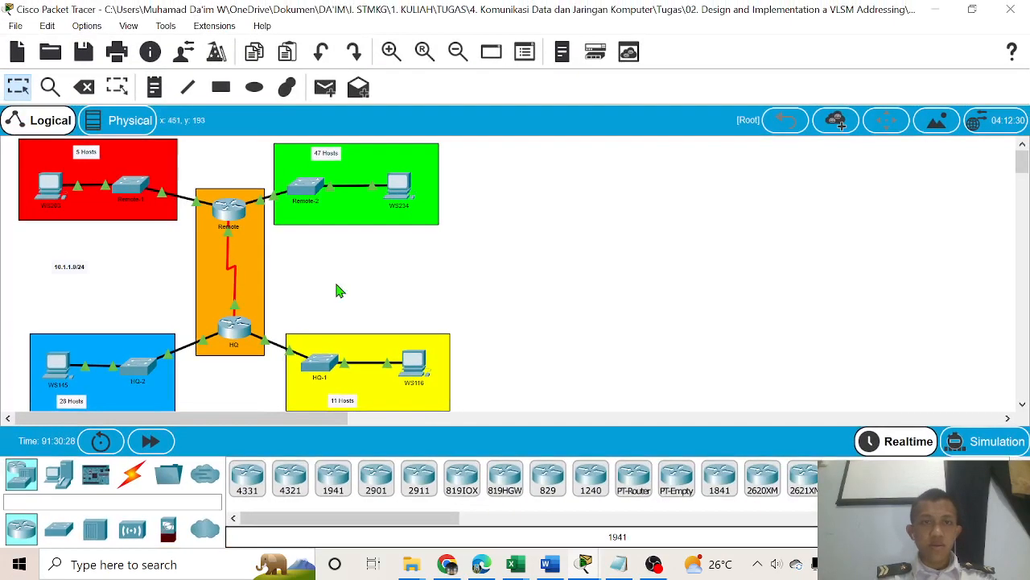
click(234, 214)
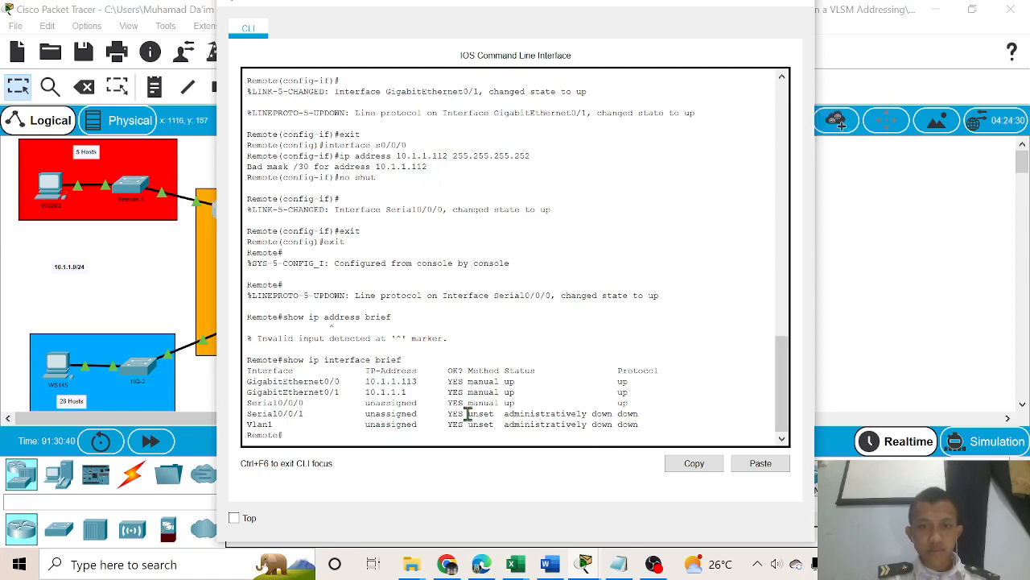
scroll(552, 189, up, 20)
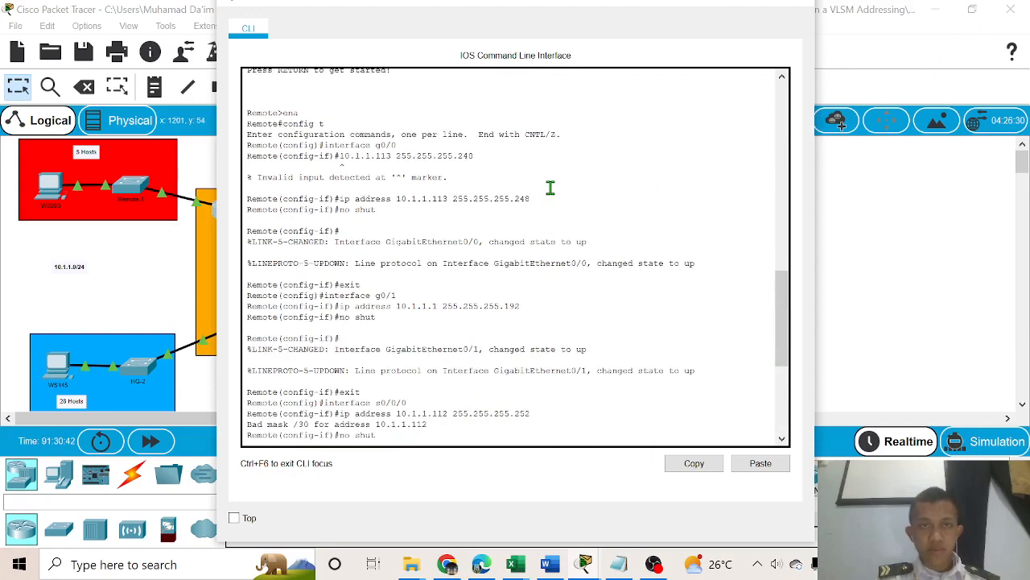
click(970, 11)
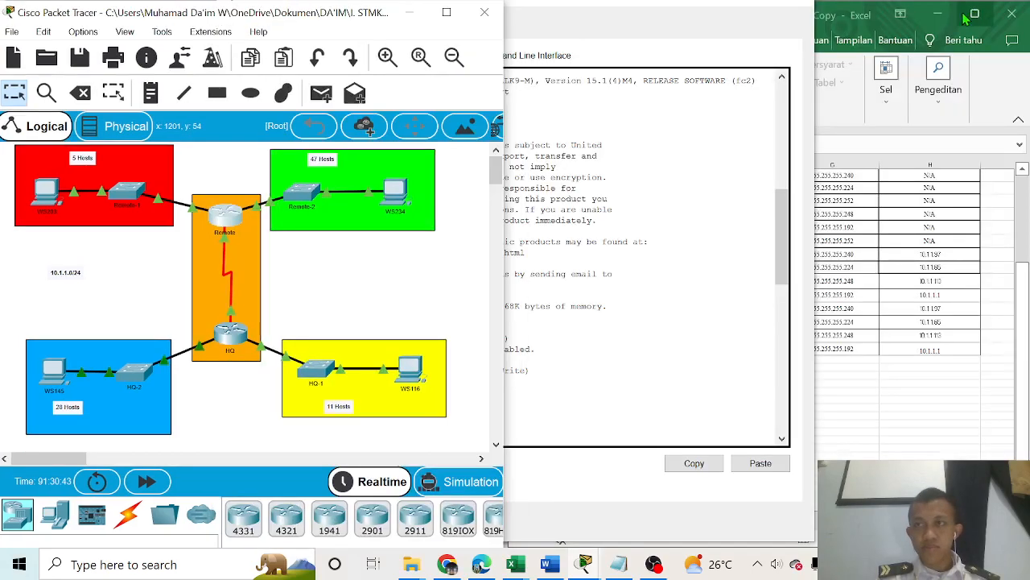
click(676, 234)
drag(578, 4, 388, 25)
scroll(340, 250, up, 6)
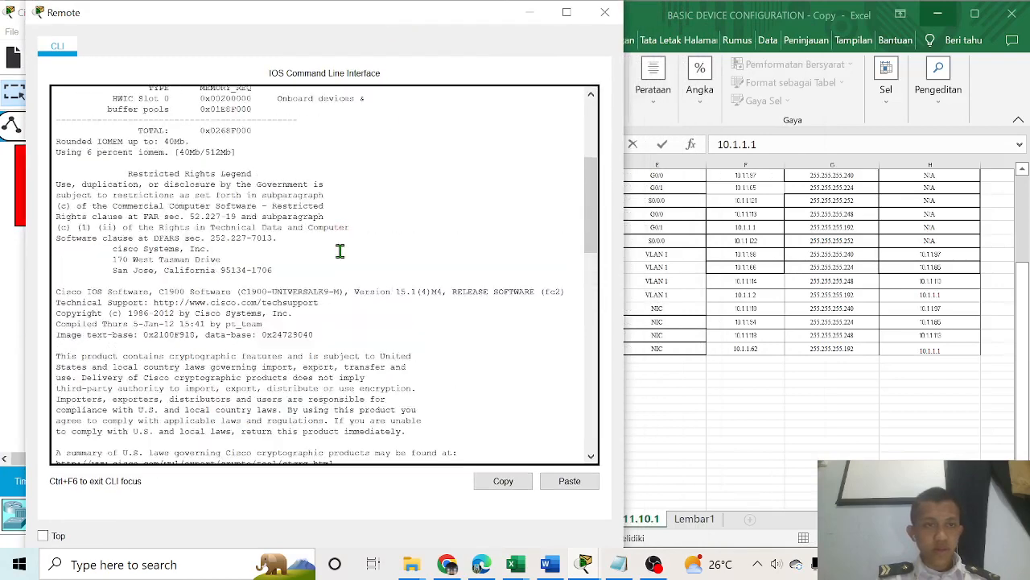
scroll(415, 368, down, 20)
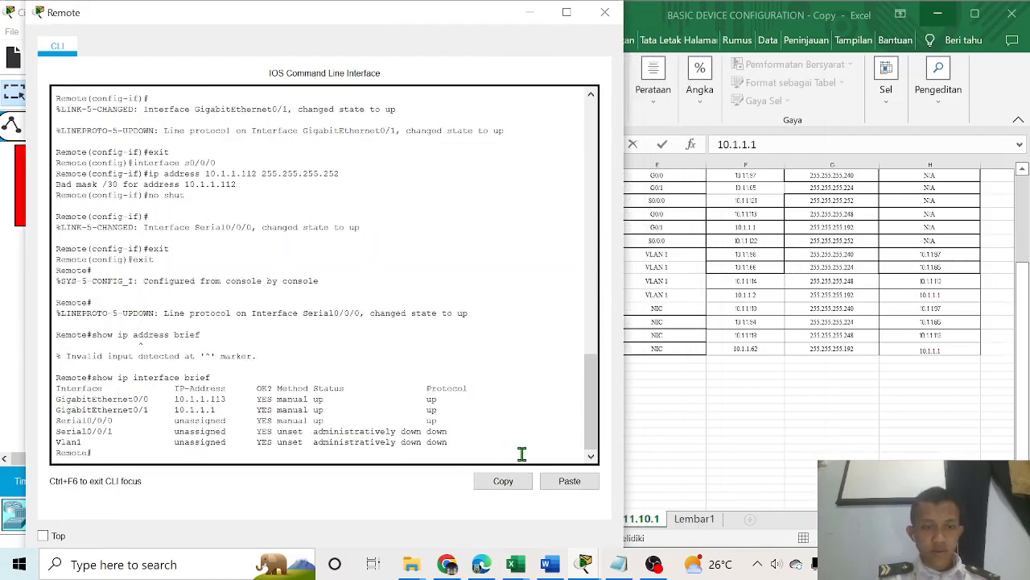
Enter global configuration mode on the Remote router and select interface s0/0/0
key(Return)
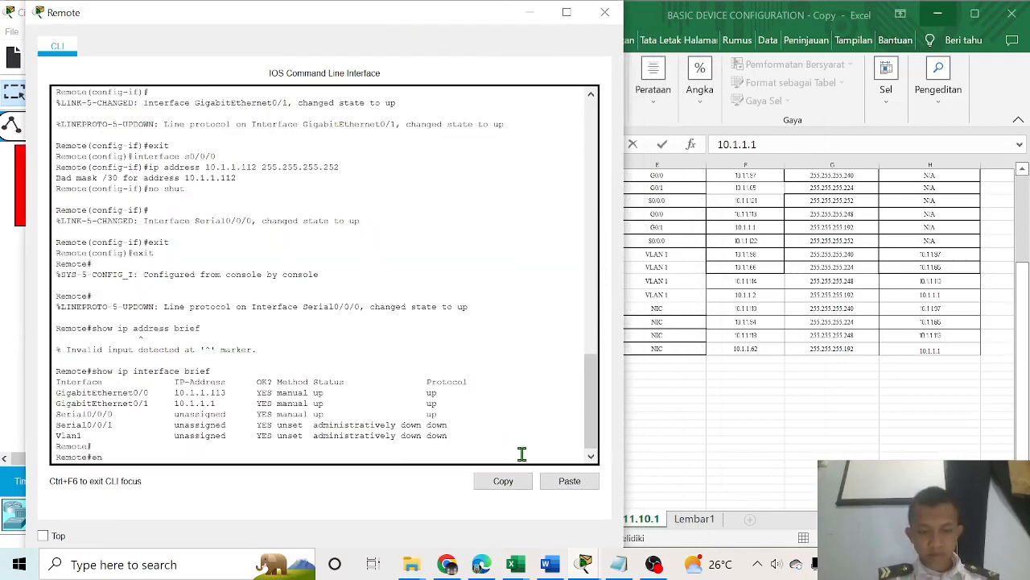
text(ena)
key(Return)
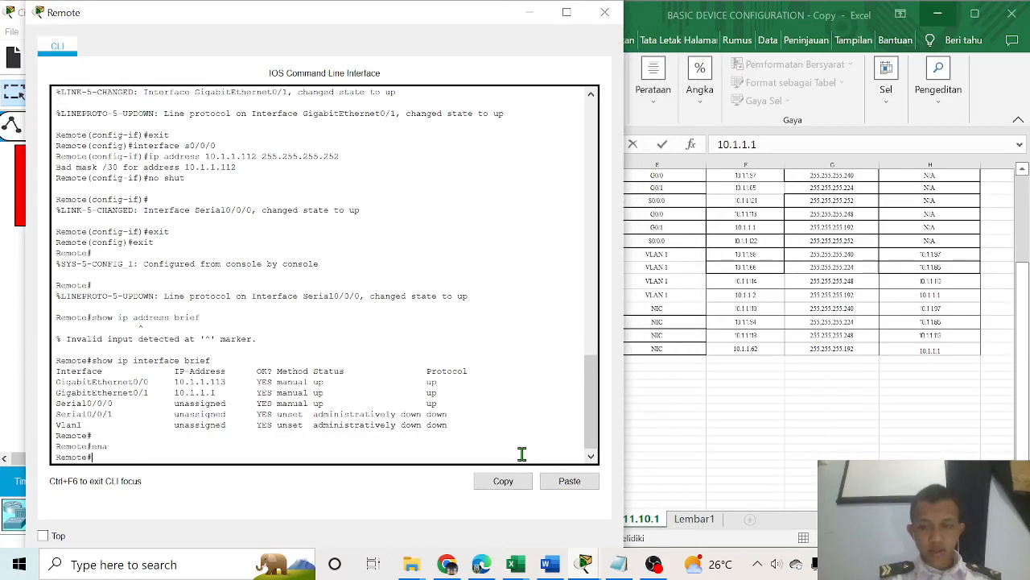
text(config t)
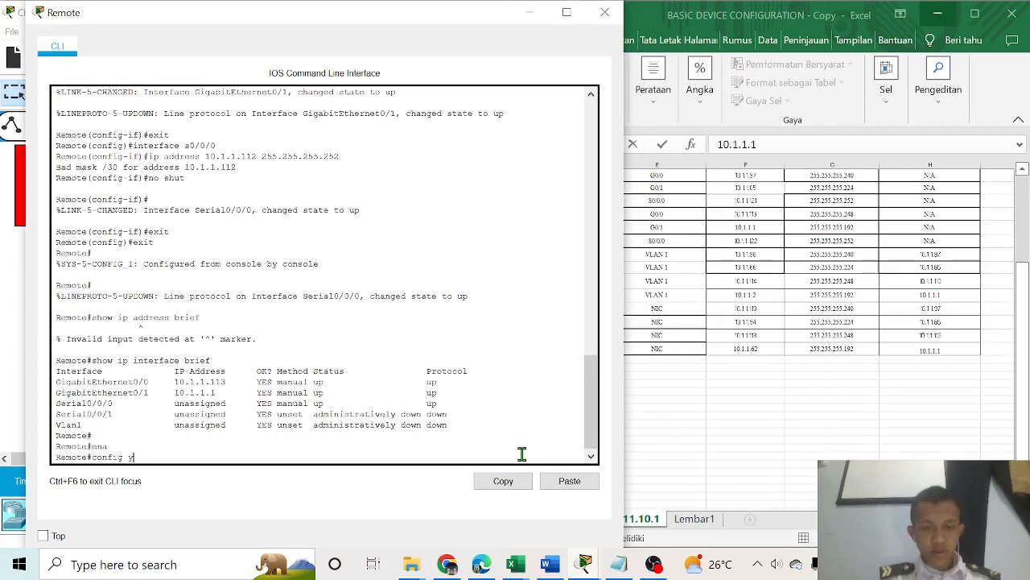
key(Return)
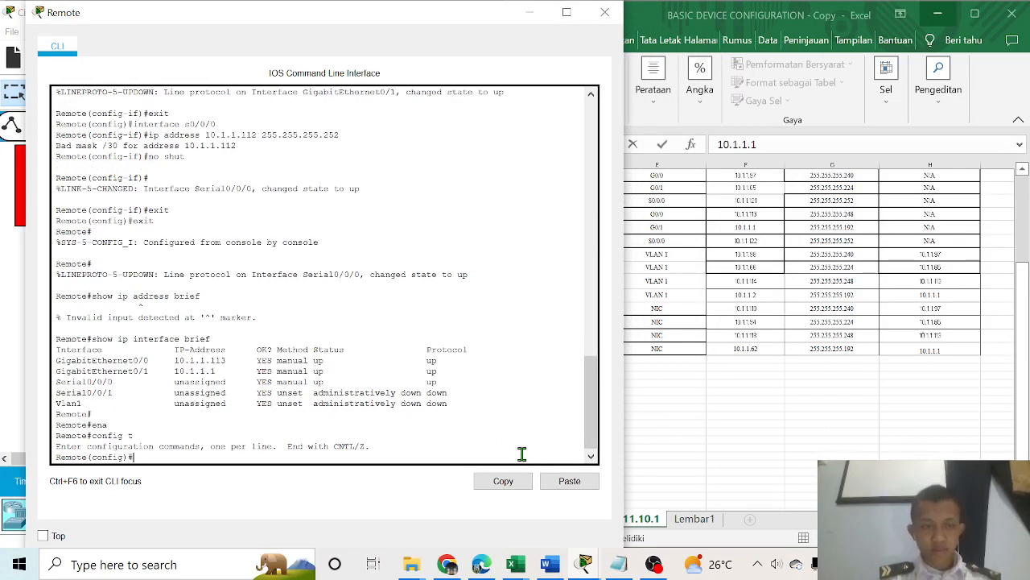
text(inteface s0/0/0)
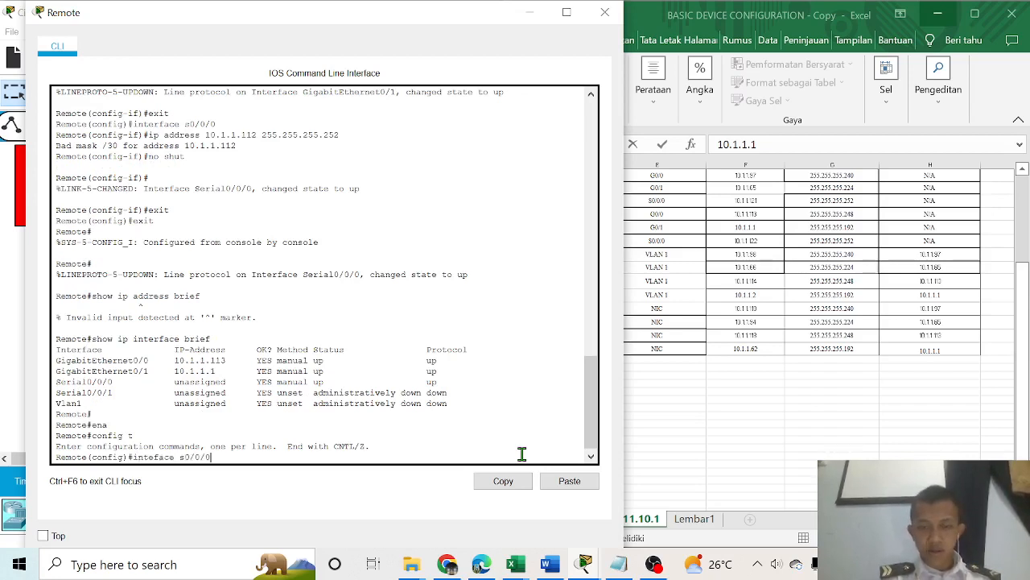
key(Return)
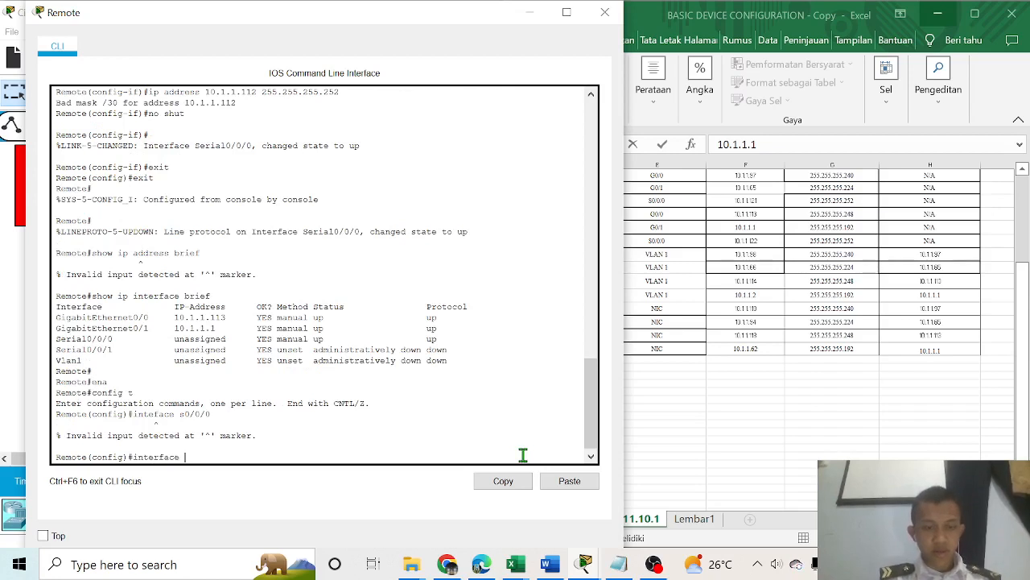
key(Return)
Begin an ip address command for s0/0/0 with 10.1.1.122 copied from Remote's S0/0/0 row in the Excel table
text(ig-if)#ip address)
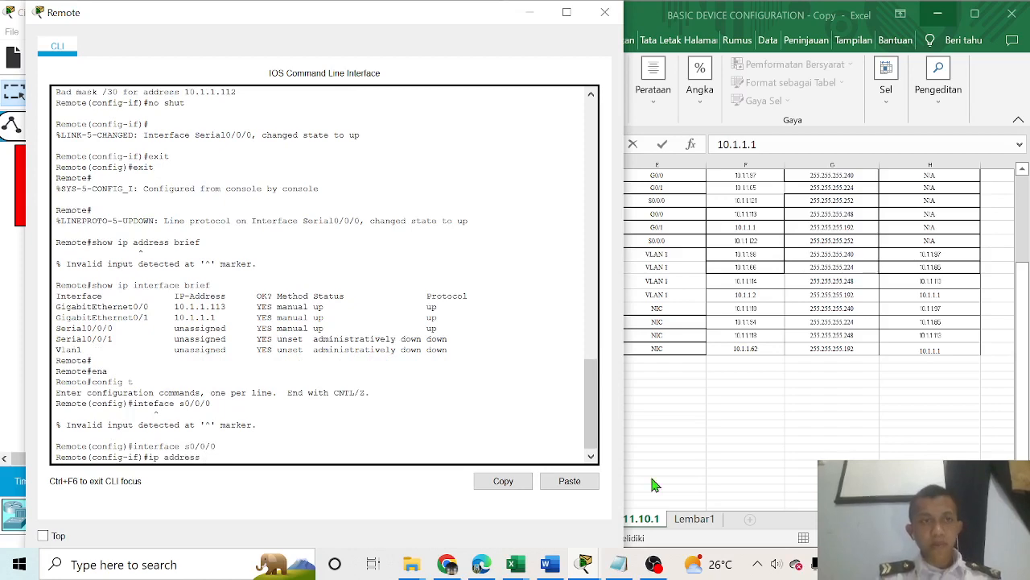
click(802, 458)
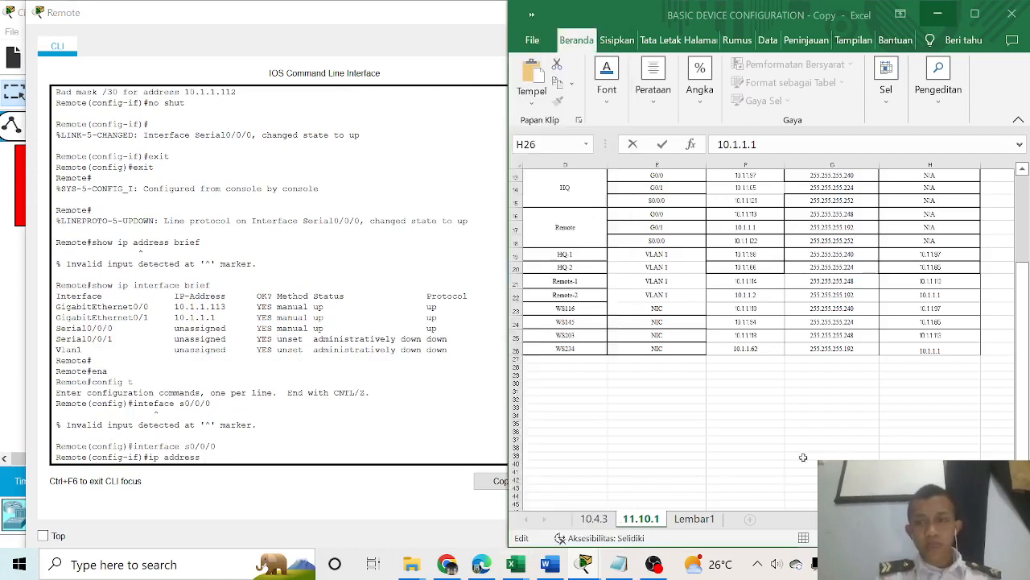
scroll(684, 278, up, 2)
click(667, 318)
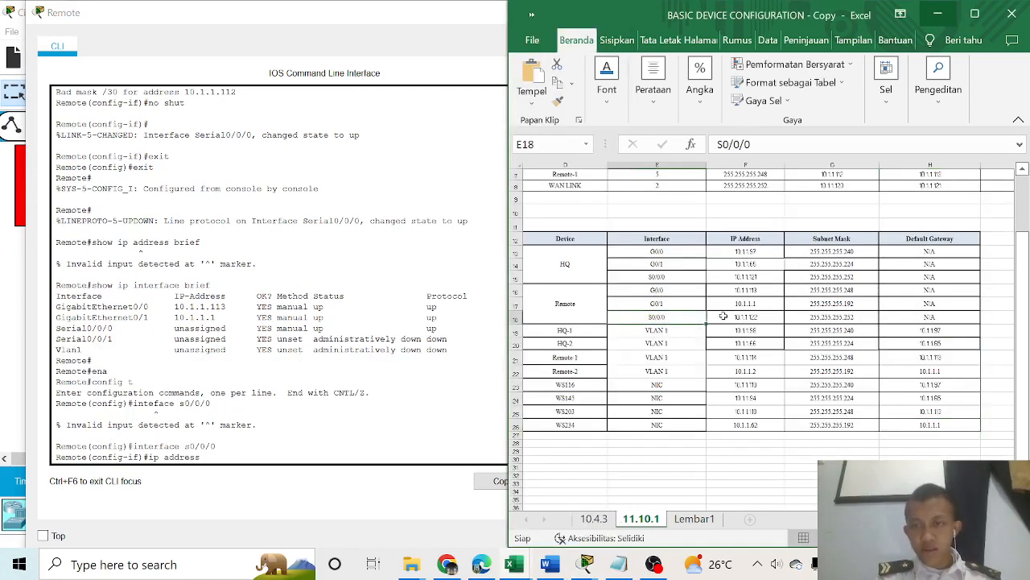
click(734, 316)
drag(783, 147, 678, 144)
key(ctrl+c)
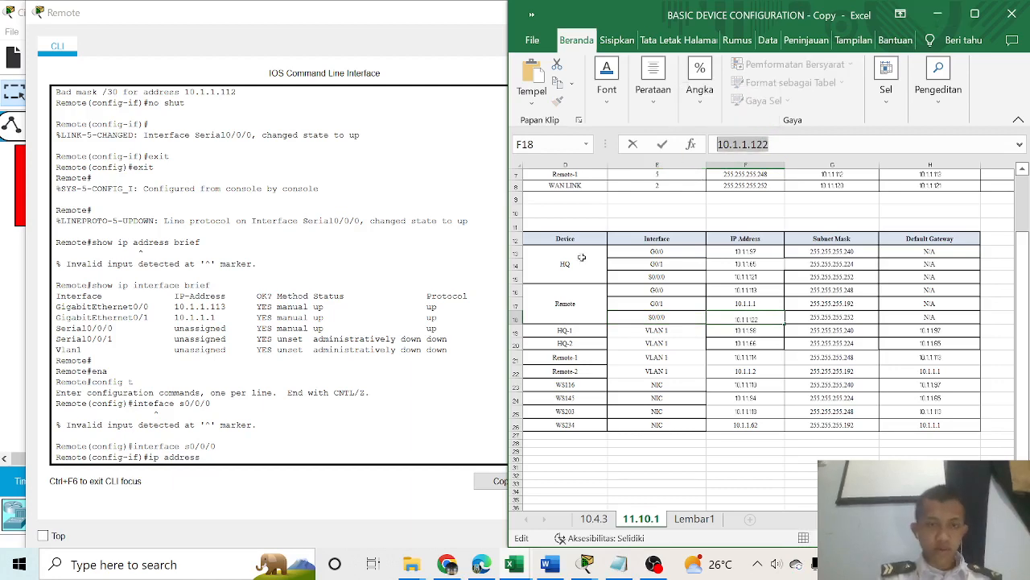
scroll(265, 346, down, 1)
click(290, 447)
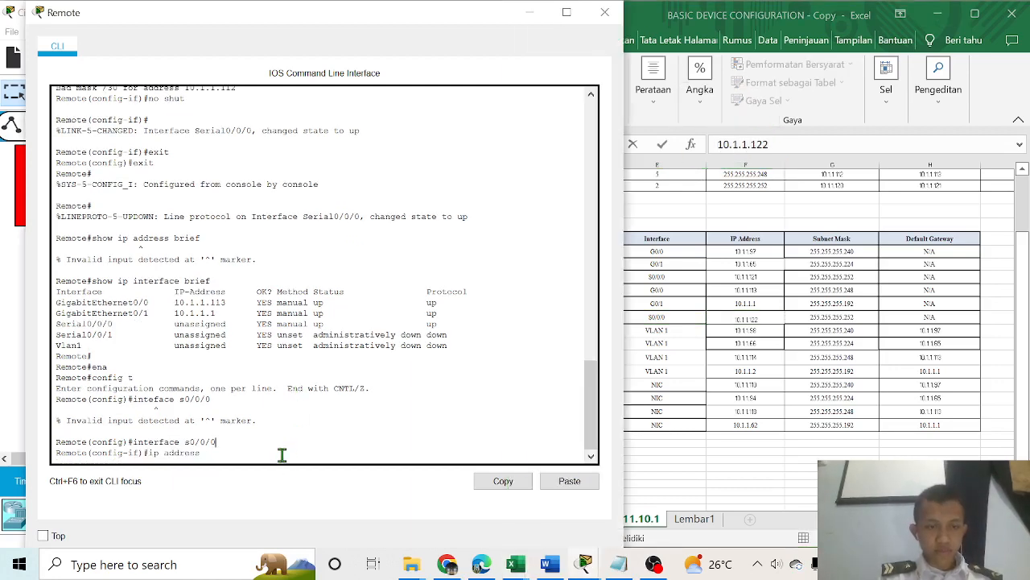
right_click(282, 458)
click(317, 486)
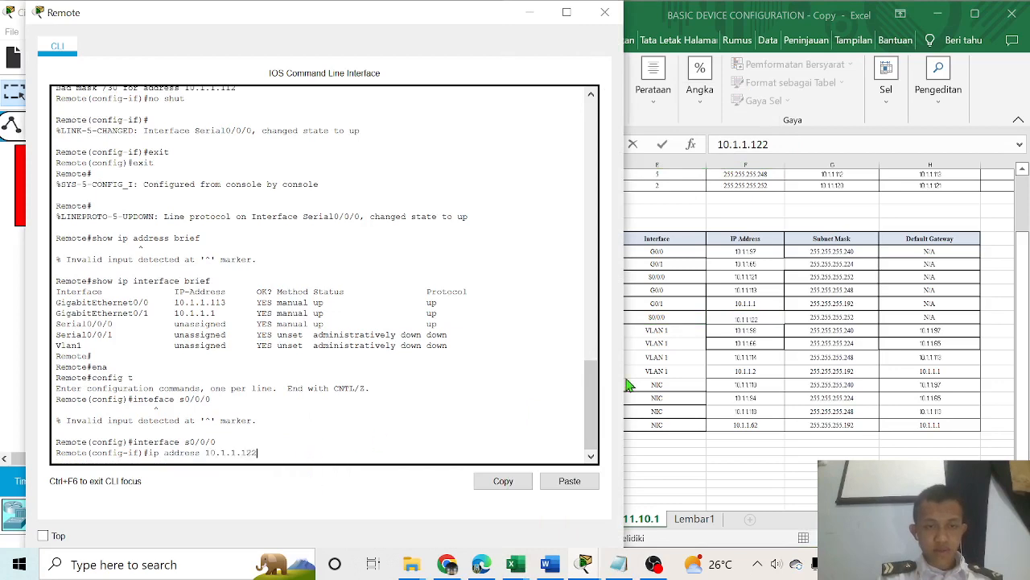
Complete the s0/0/0 ip address command with mask 255.255.255.252 copied from Remote's S0/0/0 row in the Excel table and run it
click(742, 318)
click(837, 319)
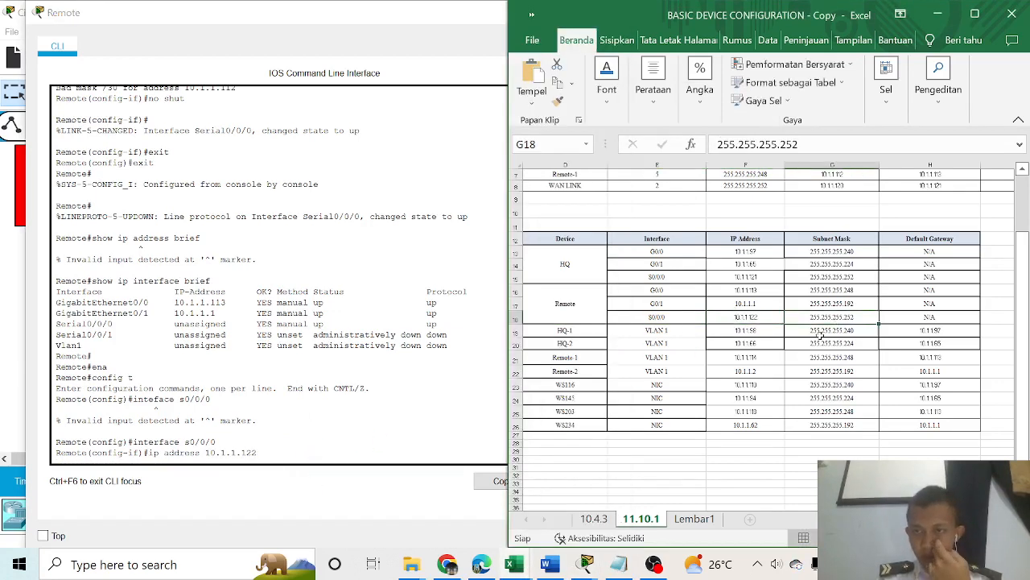
drag(826, 145, 658, 143)
key(ctrl+c)
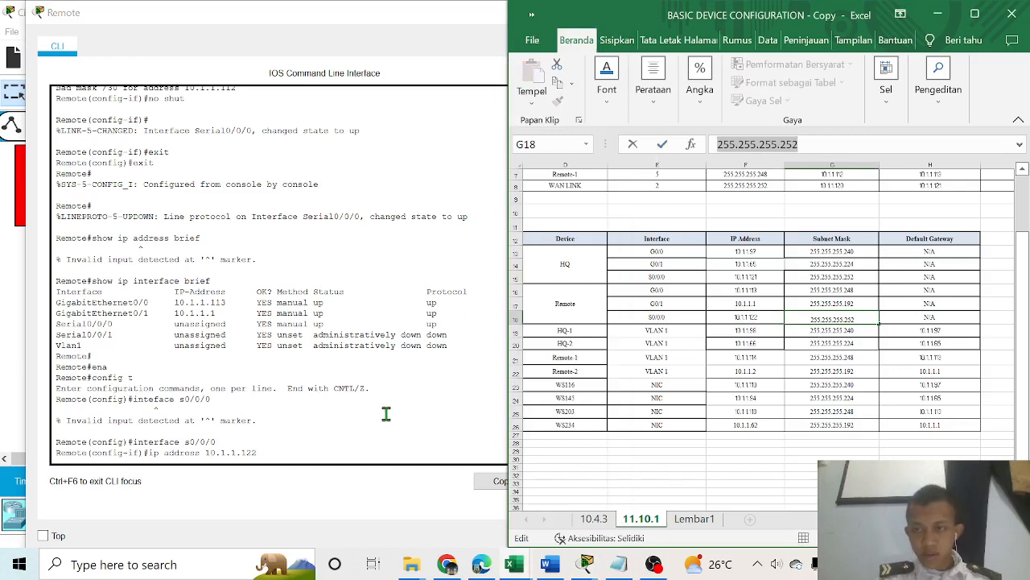
click(307, 435)
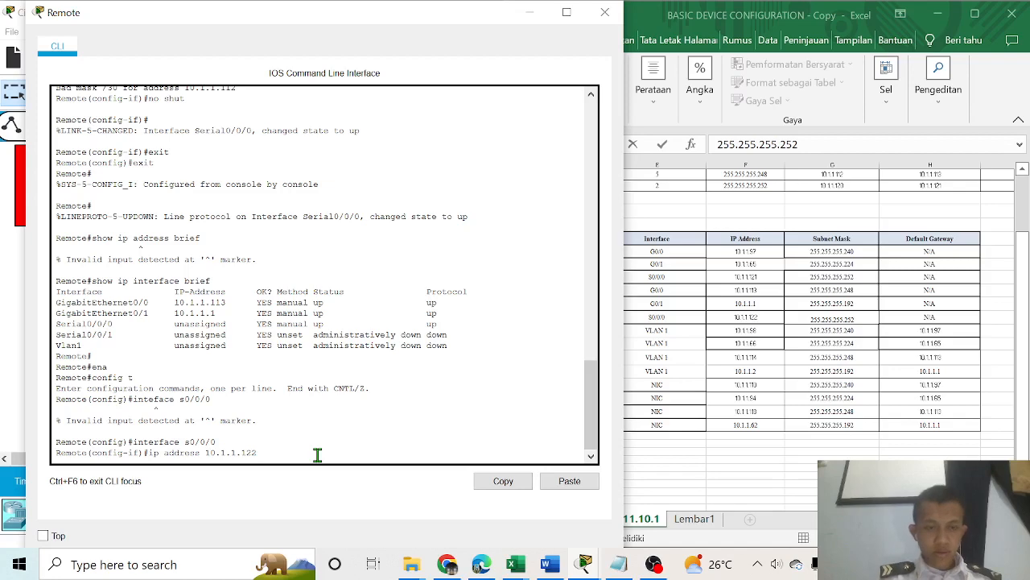
right_click(317, 455)
click(356, 486)
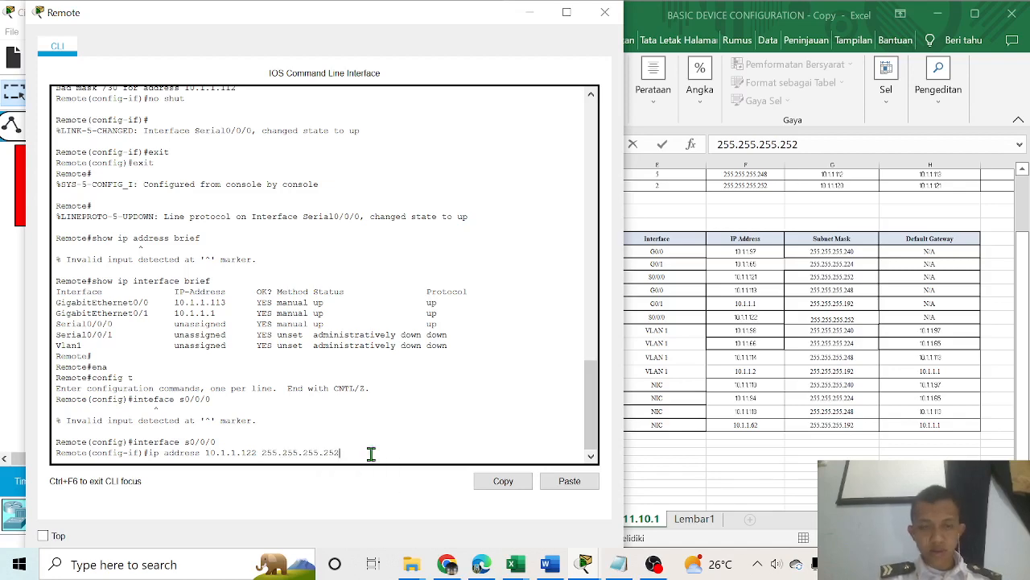
key(Return)
key(Return)
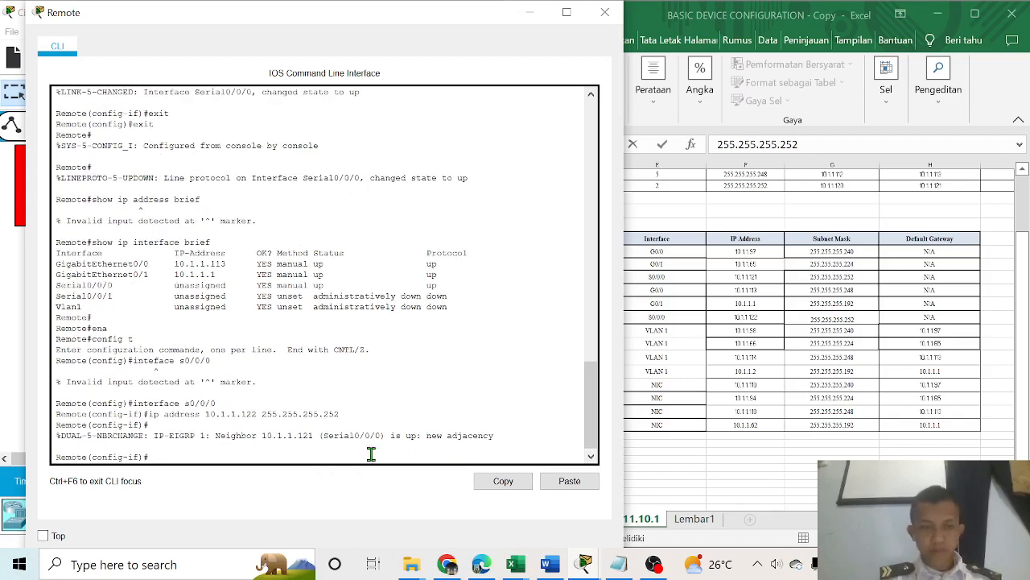
Enable interface s0/0/0 on the Remote router with no shut and exit interface configuration mode
text(exit)
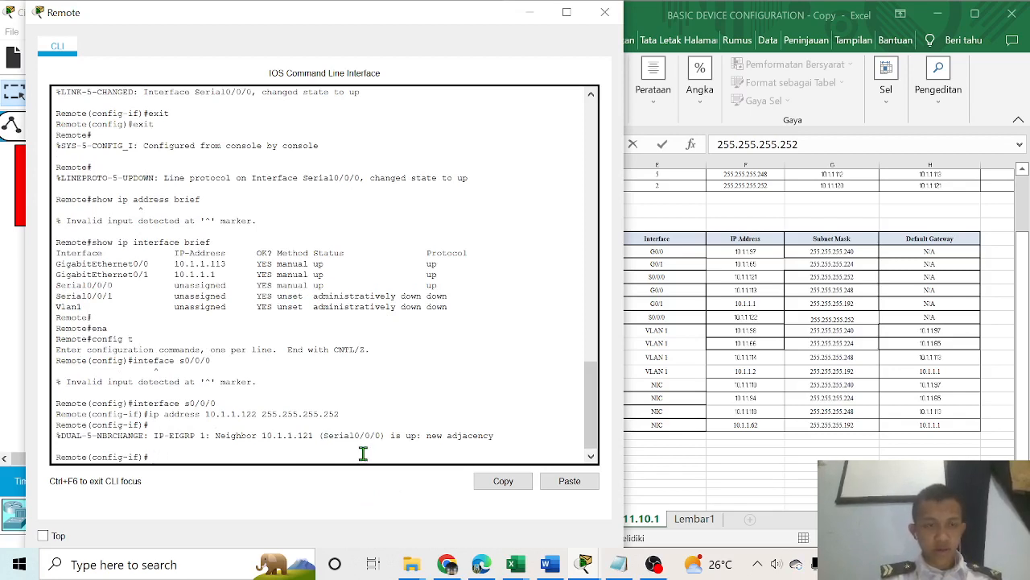
text(shut)
key(Return)
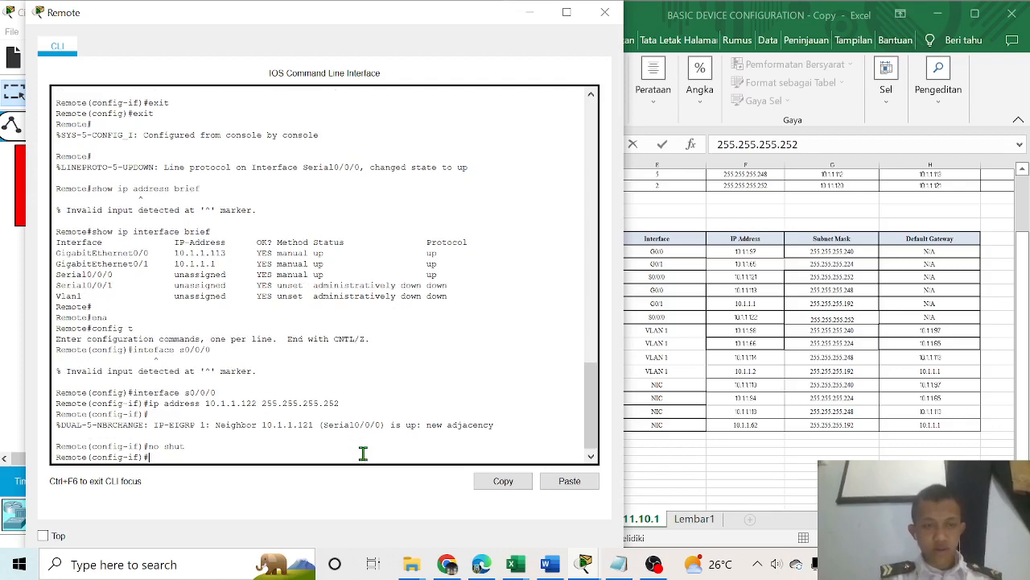
text(exit)
key(Return)
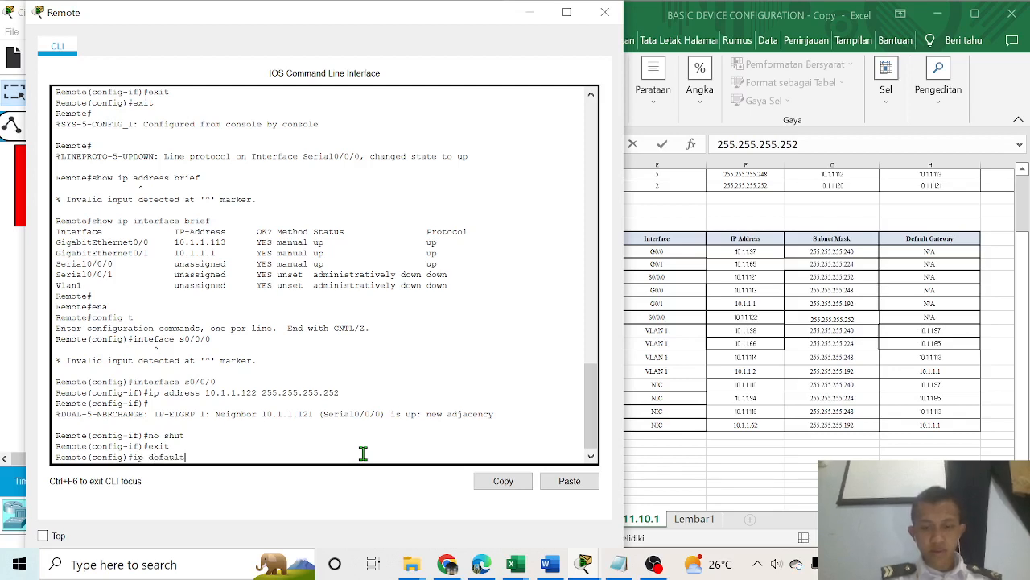
Discard the unfinished ip default command, exit global configuration mode and close the Remote router's window
key(BackSpace)
key(BackSpace)
key(BackSpace)
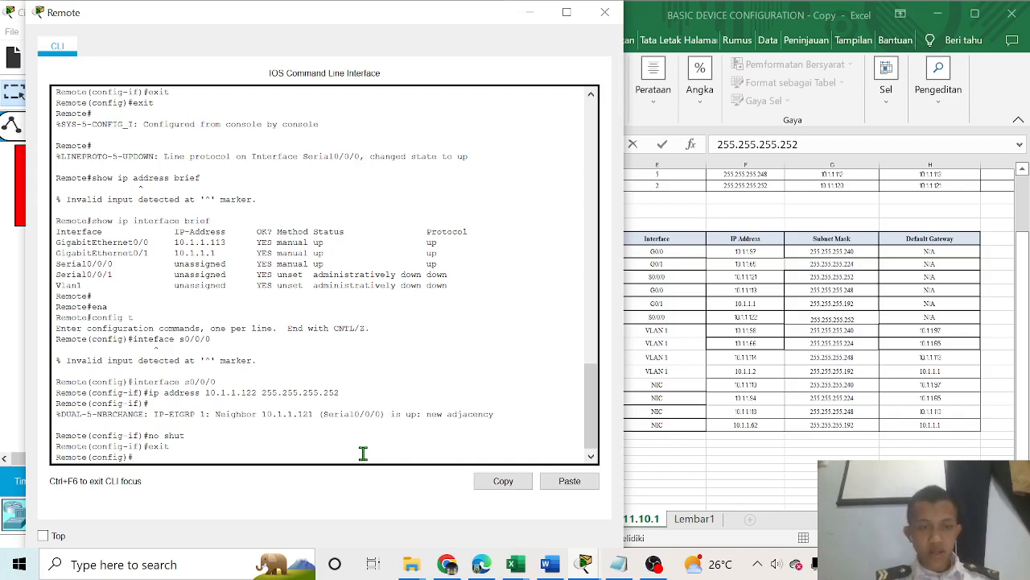
text(x)
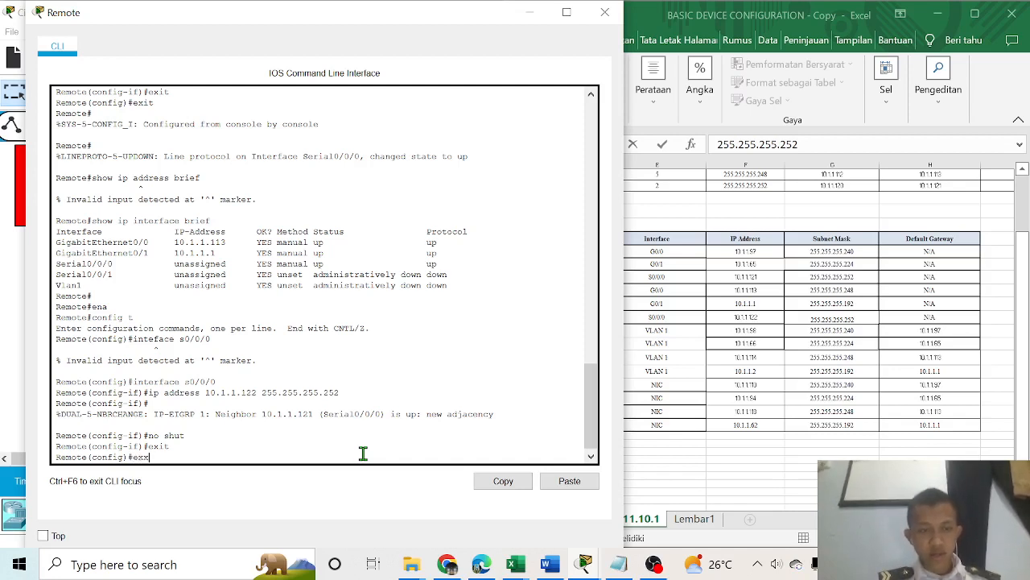
text(it)
key(Return)
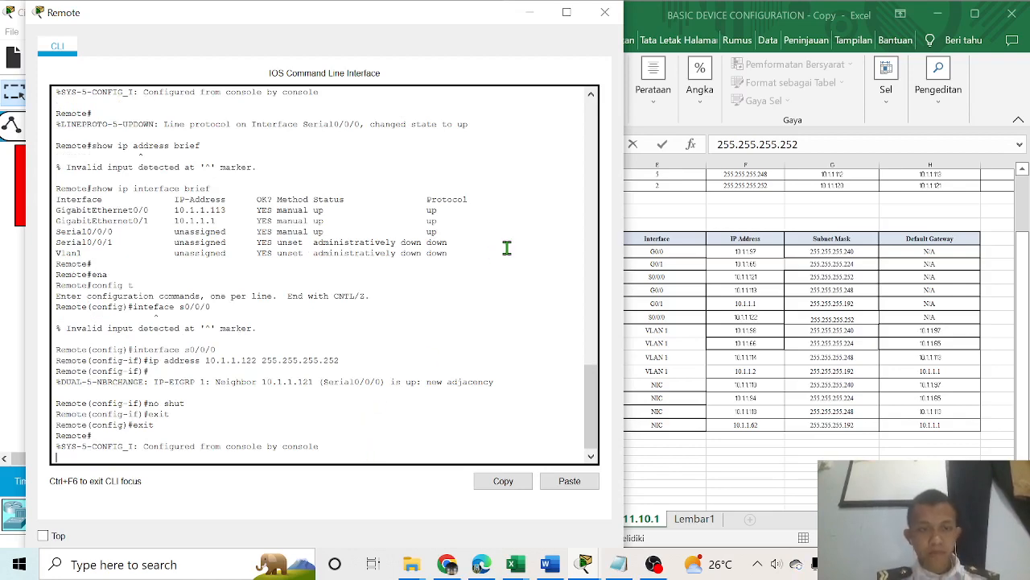
click(605, 12)
Bring up the PT Activity instructions, look over the design requirements and check the activity results
mouse_move(586, 565)
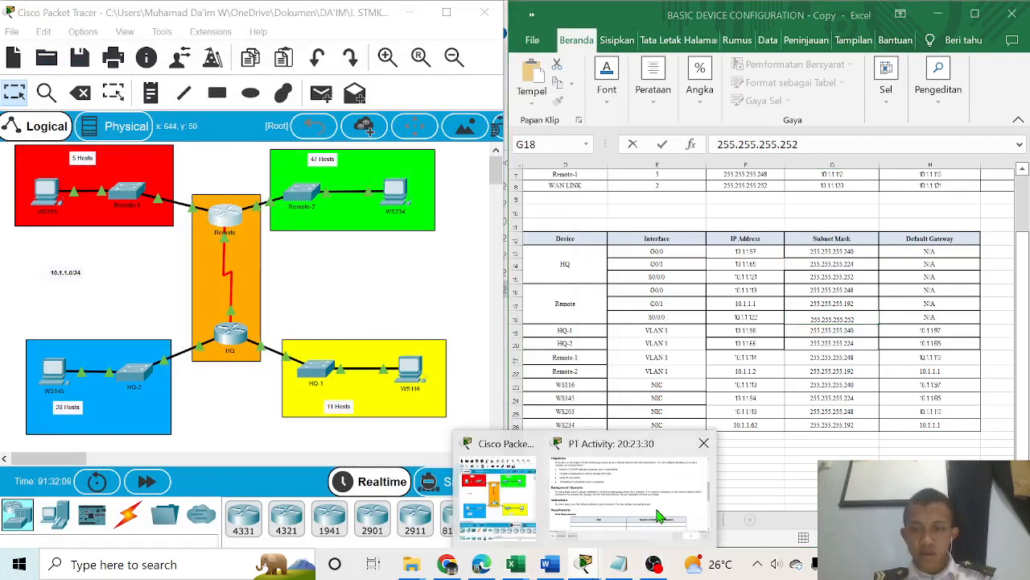
click(658, 515)
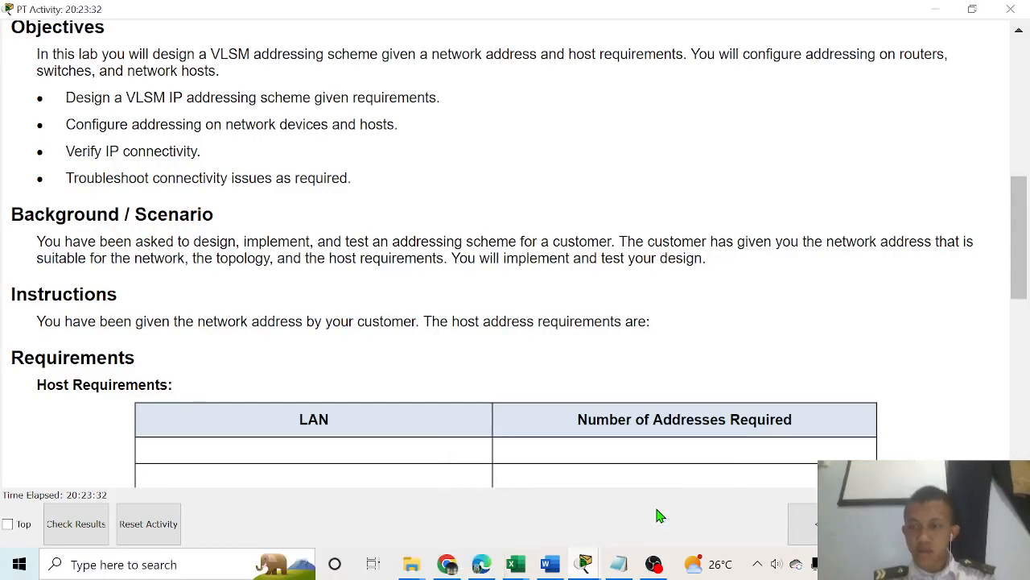
scroll(900, 432, down, 5)
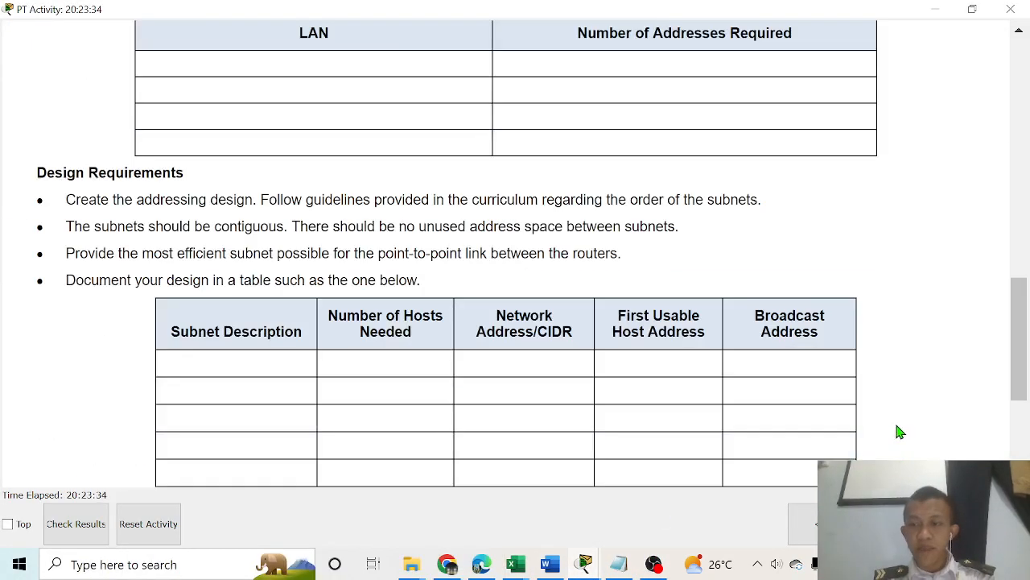
click(77, 524)
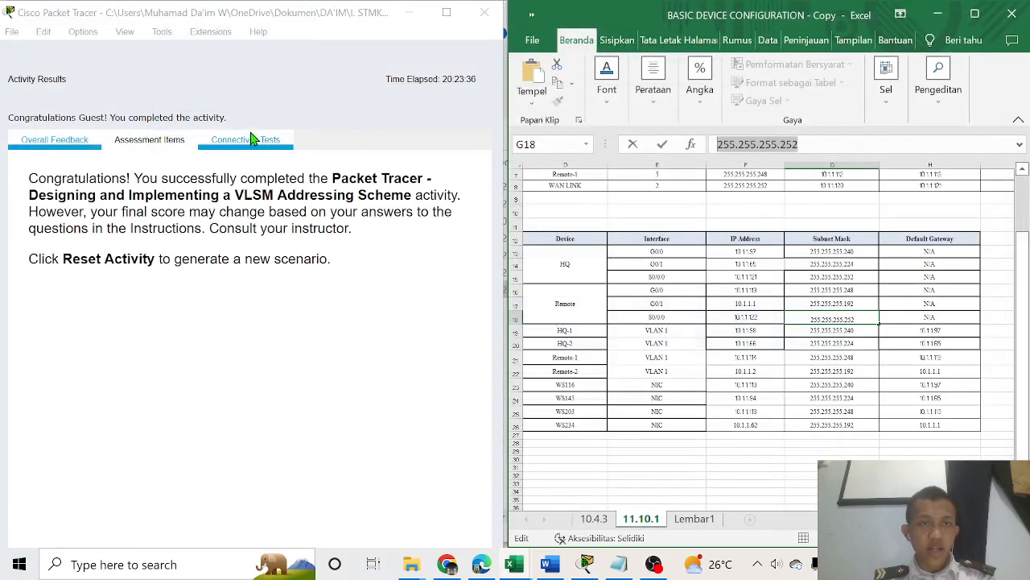
Examine the assessment items and scores for every router, switch and workstation in the activity results
click(148, 141)
scroll(153, 338, down, 3)
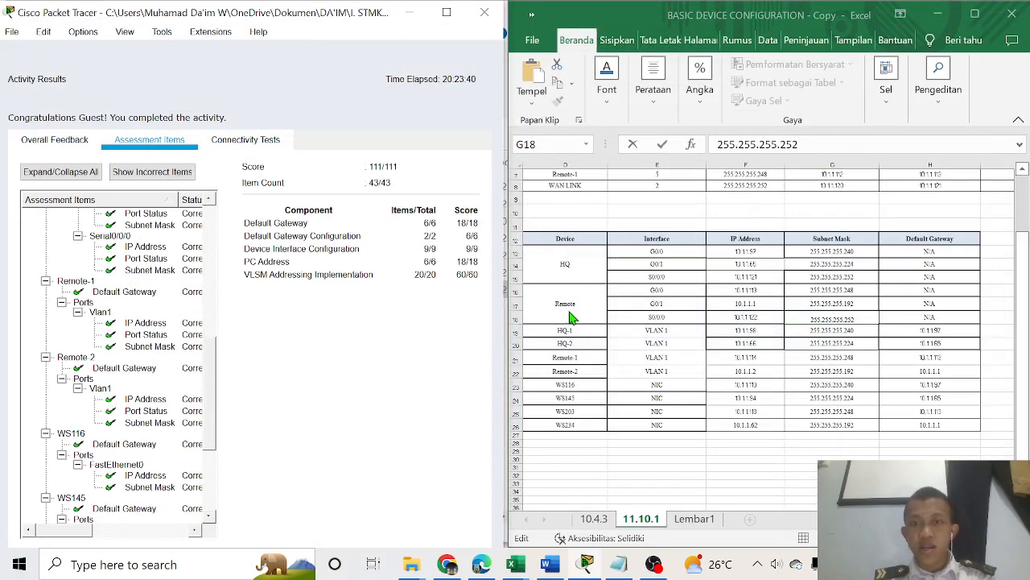
click(656, 318)
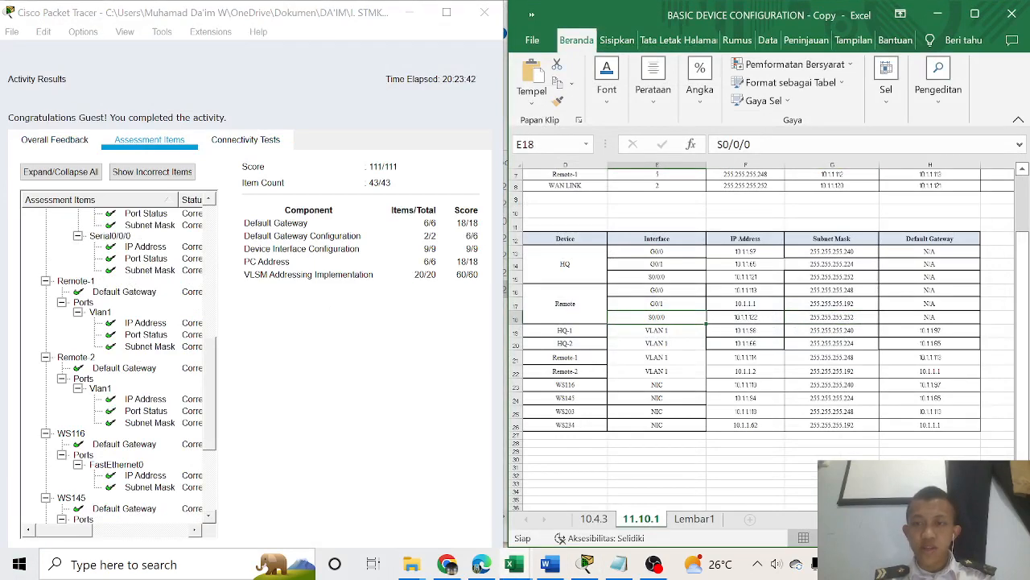
click(801, 475)
scroll(130, 384, down, 4)
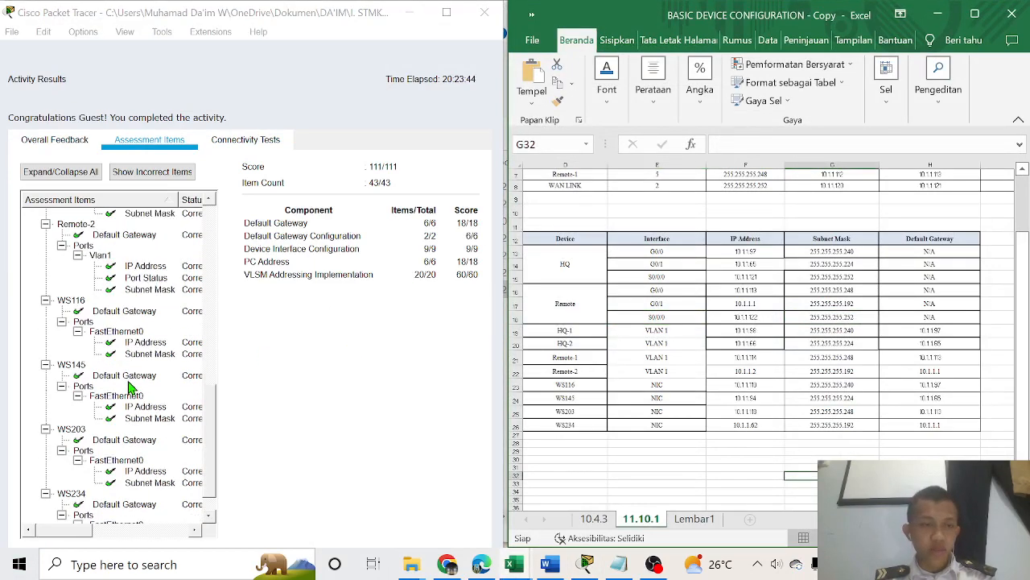
scroll(131, 386, up, 4)
scroll(131, 381, down, 5)
scroll(135, 361, up, 15)
scroll(133, 348, up, 1)
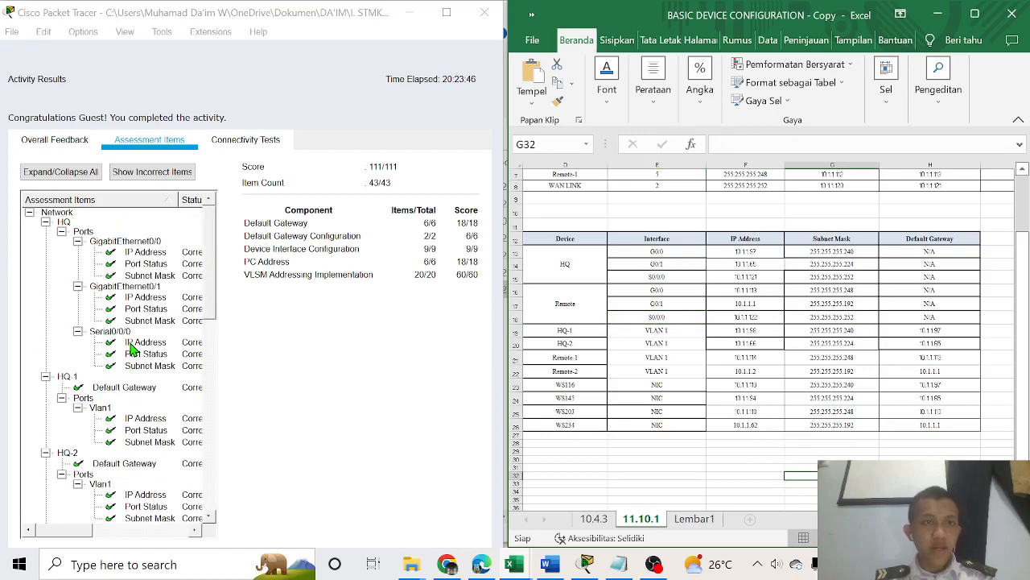
scroll(133, 350, down, 14)
scroll(137, 348, up, 6)
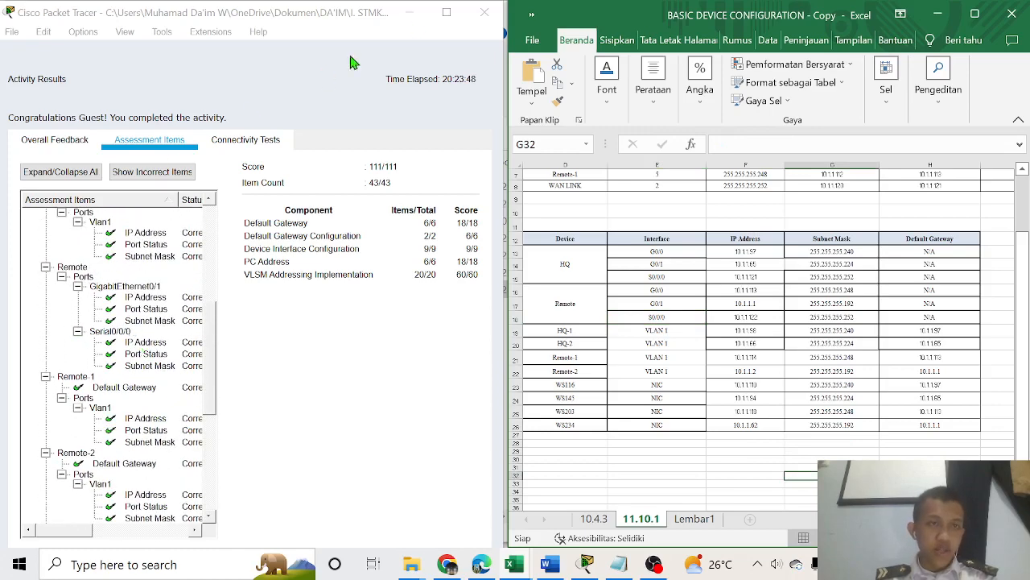
Maximize Packet Tracer, close the activity results, minimize the PT Activity instructions and return to the network topology
click(446, 12)
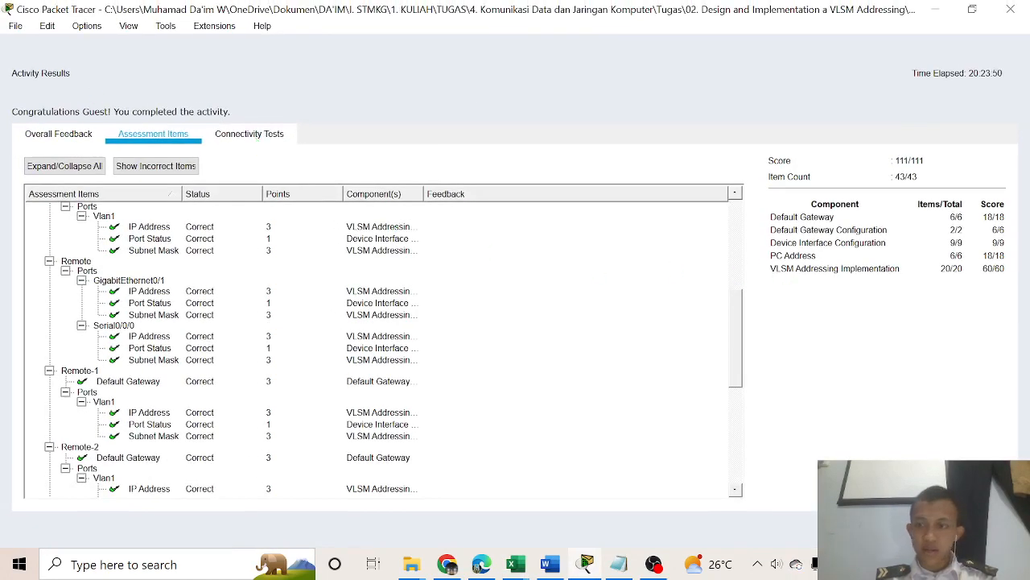
click(1011, 9)
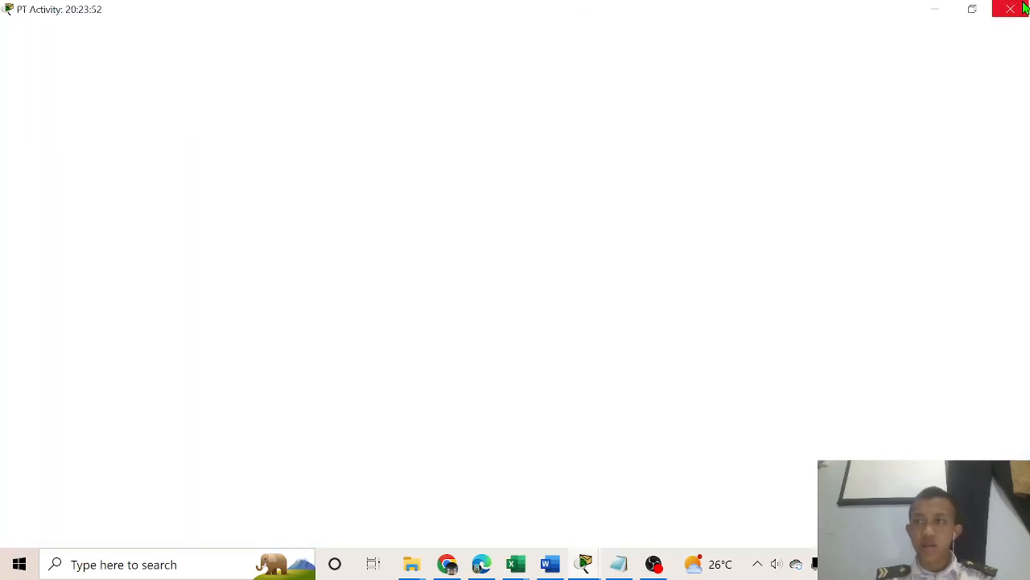
click(935, 9)
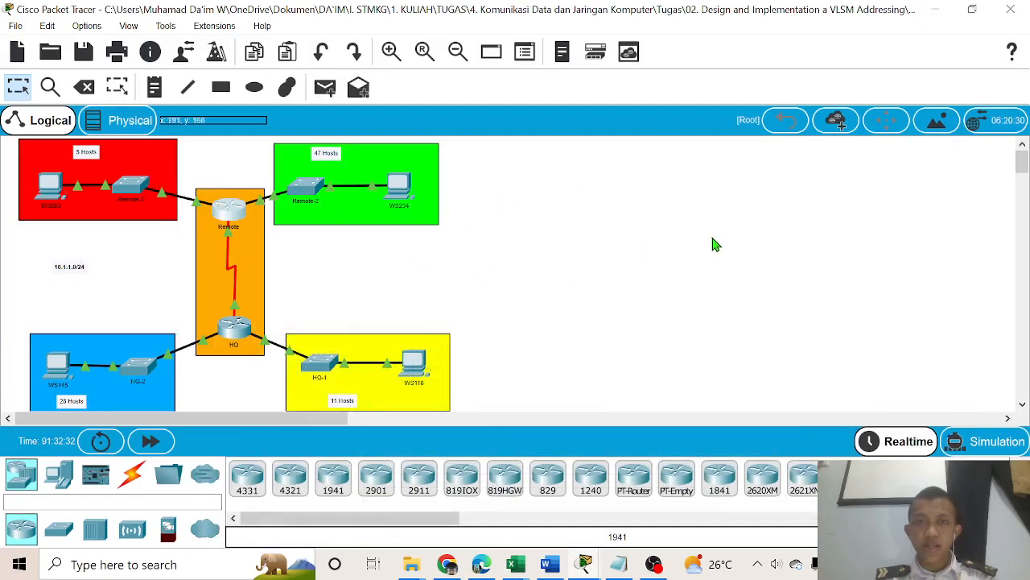
scroll(588, 294, down, 3)
scroll(592, 296, up, 3)
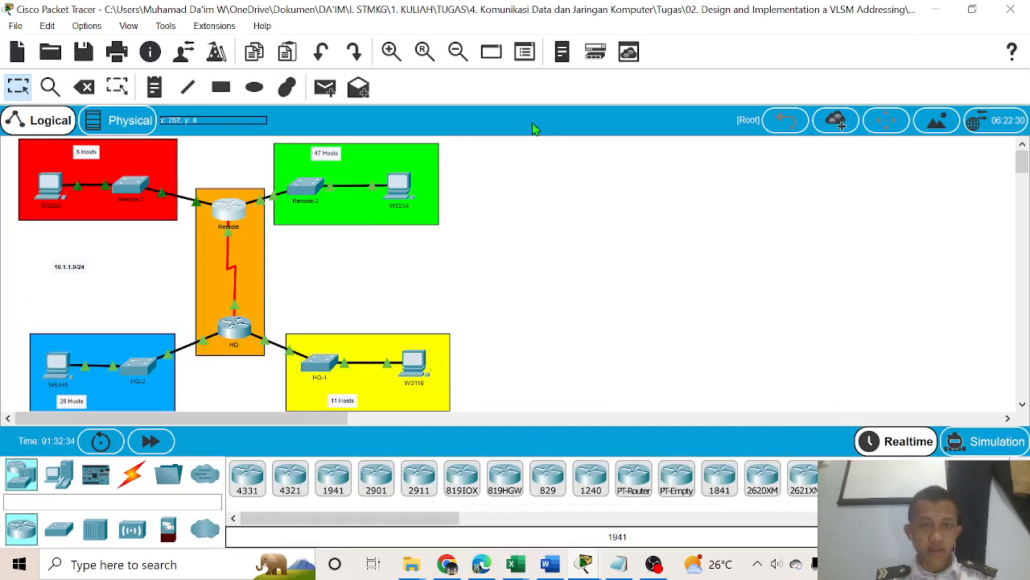
Test connectivity with a simple PDU from WS116 to WS203 and display the PDU list
click(322, 91)
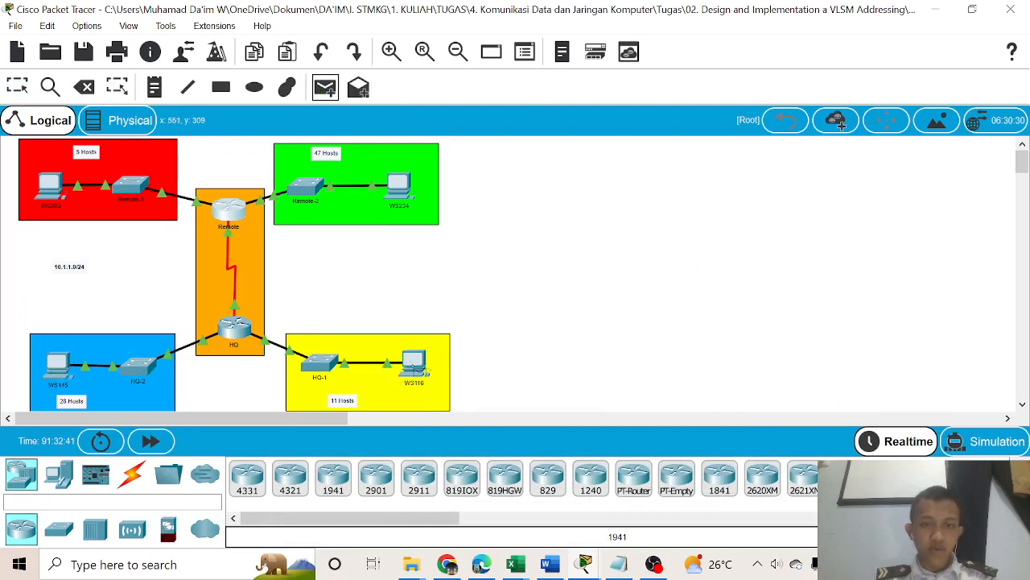
click(419, 367)
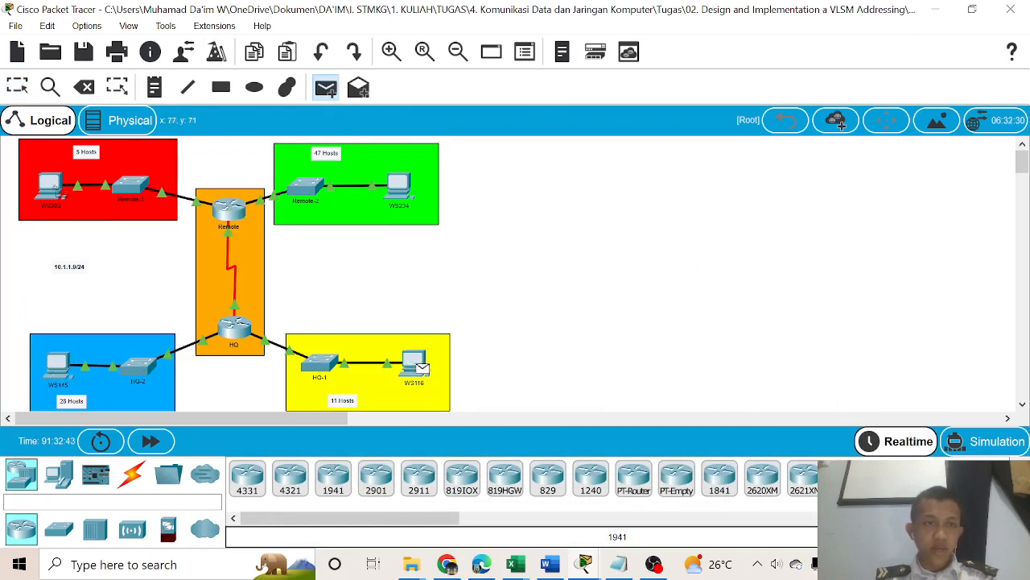
key(Escape)
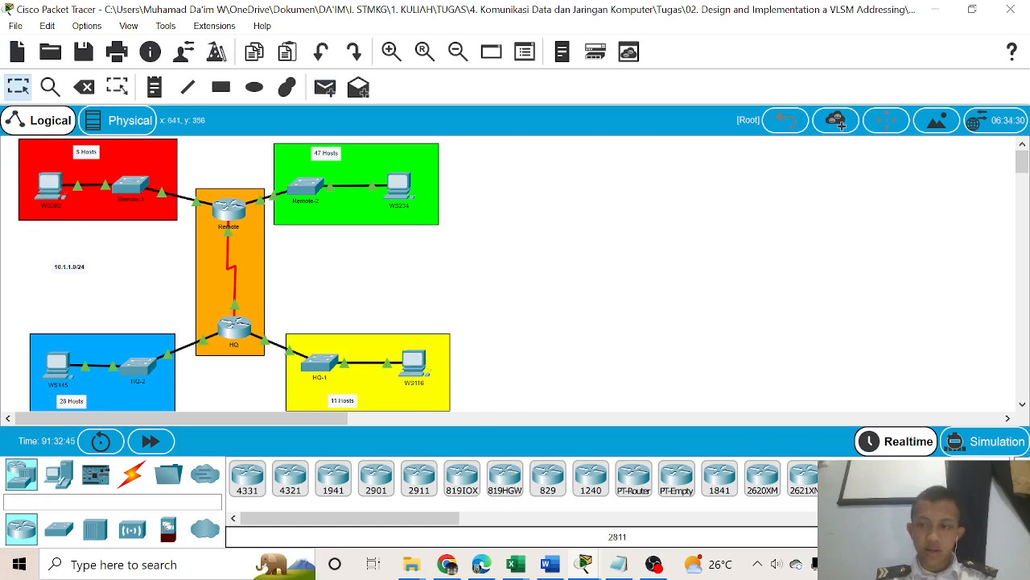
click(1021, 501)
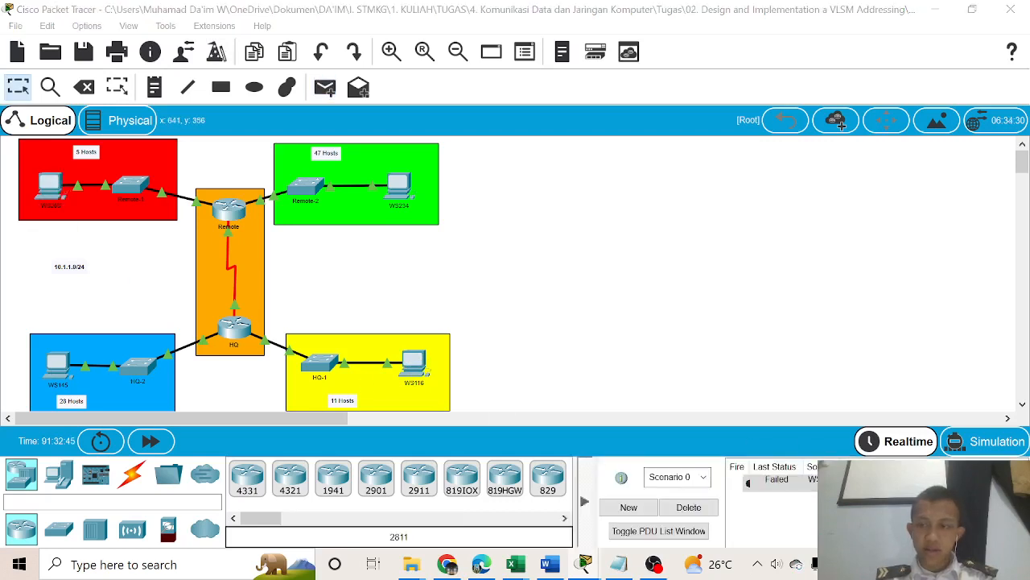
Fast-forward the network time and send another simple PDU from WS116 to WS203
click(150, 441)
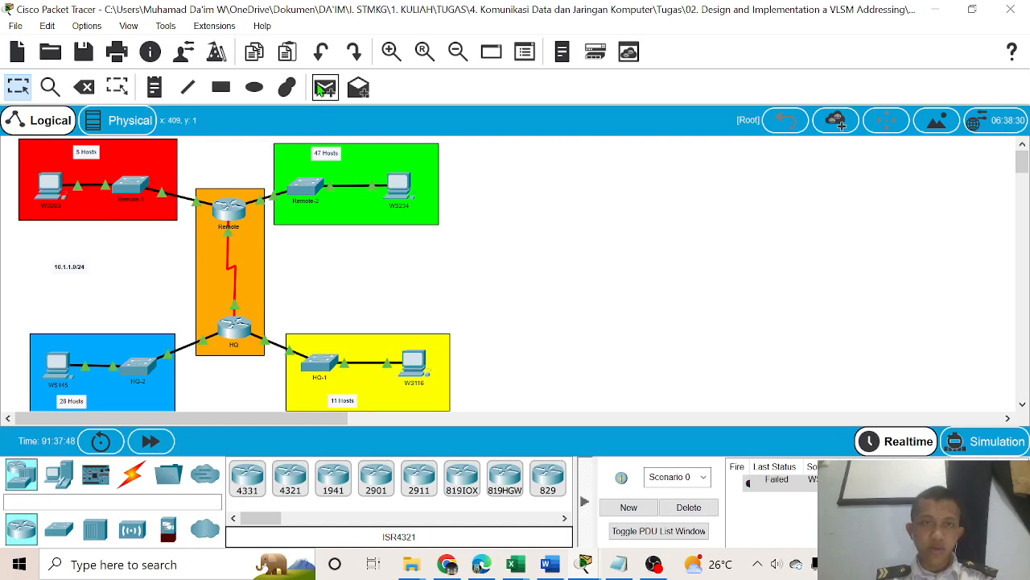
click(322, 91)
click(414, 365)
click(63, 196)
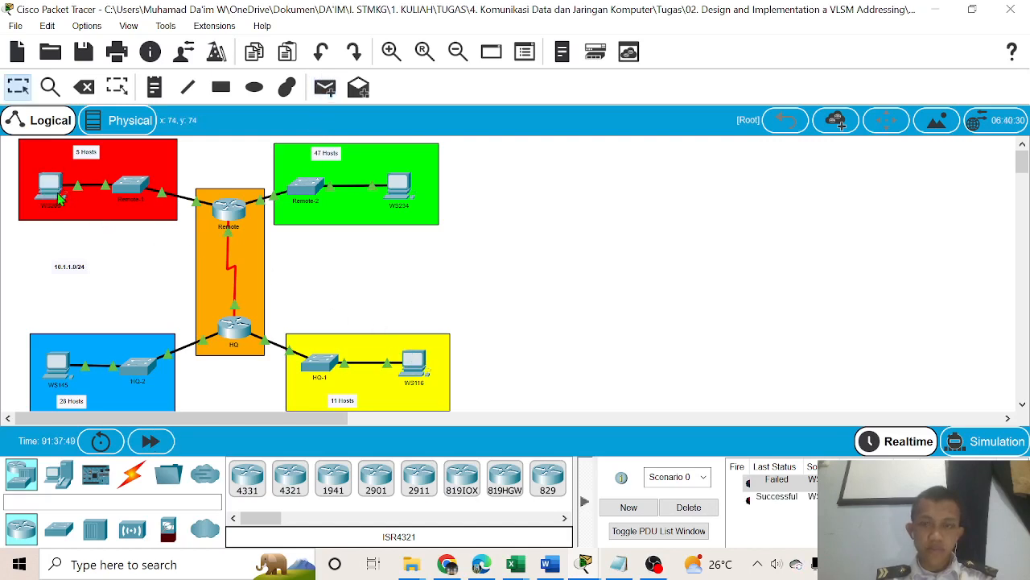
Test WS116 to WS234 with a simple PDU, fast-forward the network time and send another PDU from WS116
click(326, 90)
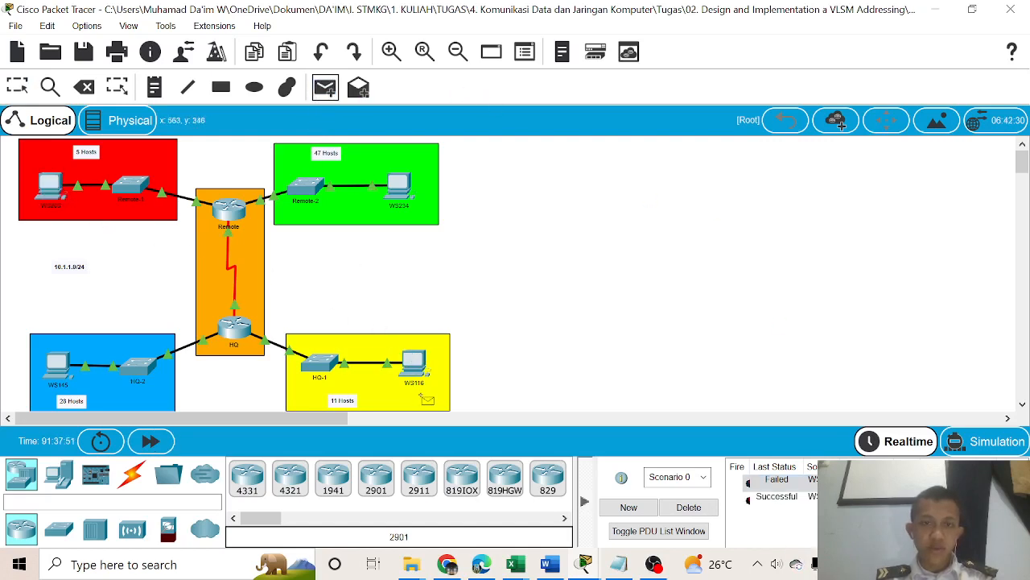
click(415, 364)
click(399, 187)
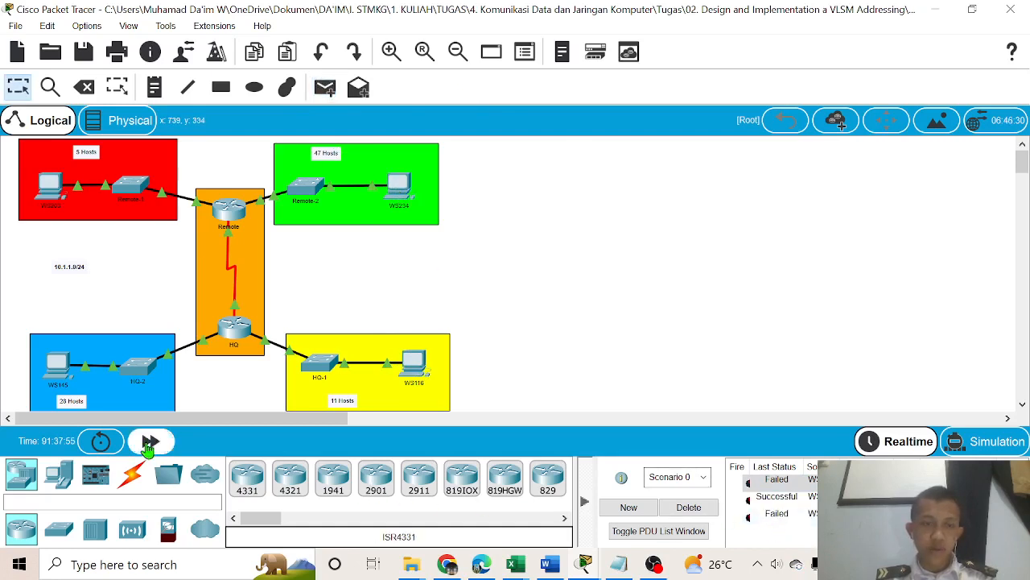
click(327, 92)
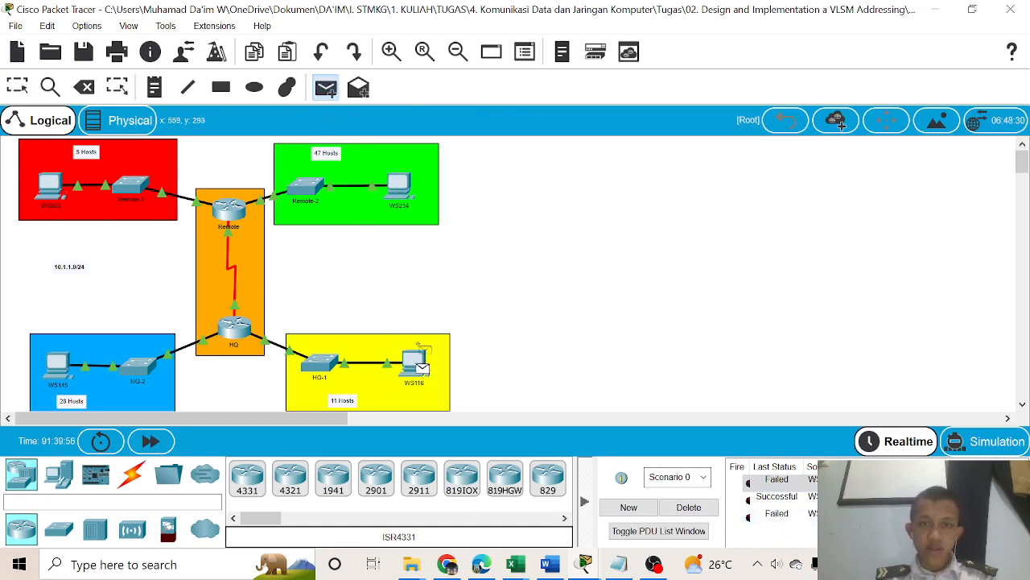
click(415, 364)
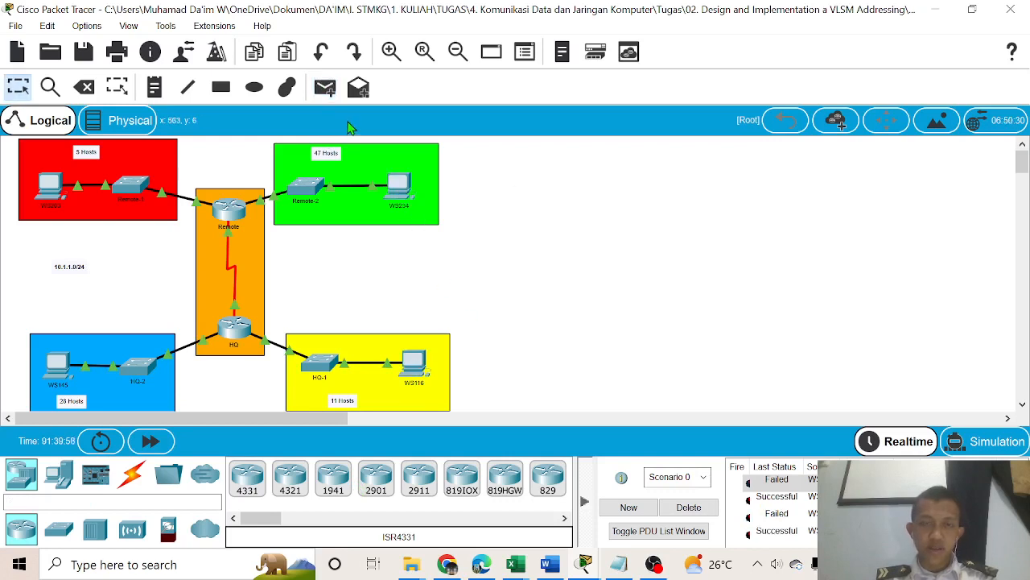
Test connectivity with simple PDUs from WS145 to WS203 and from WS145 to WS234
click(325, 88)
click(60, 366)
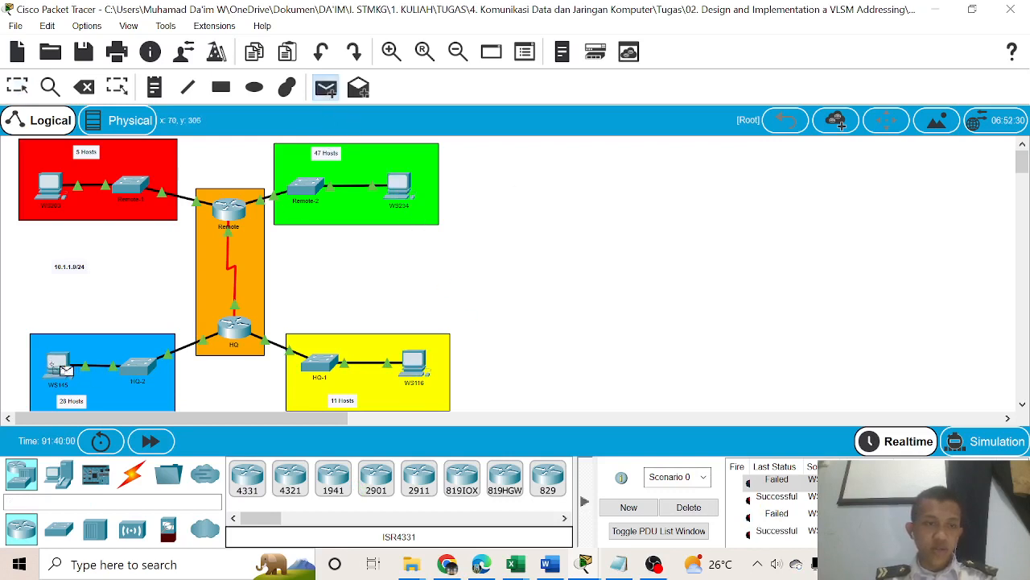
click(50, 191)
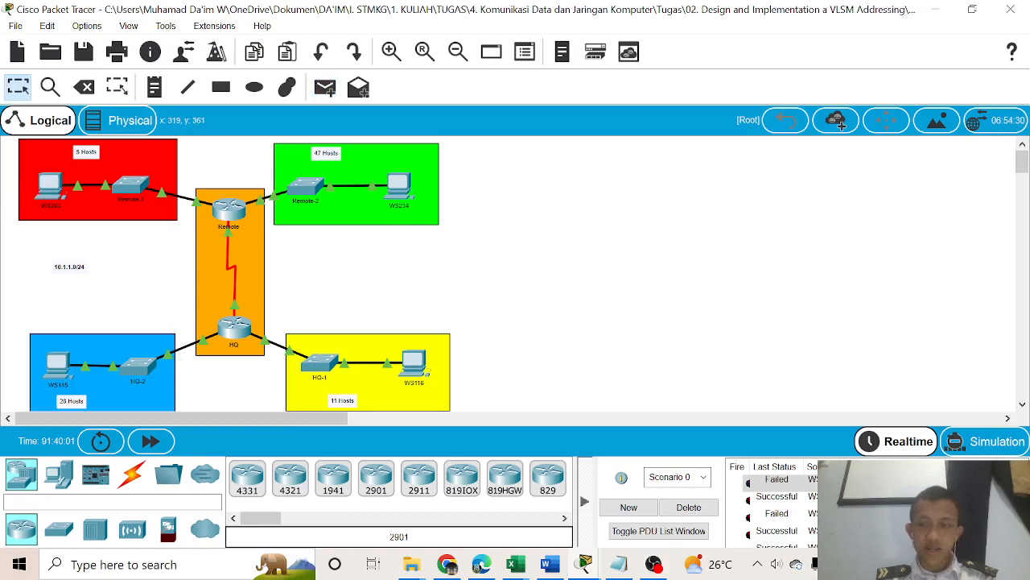
click(326, 89)
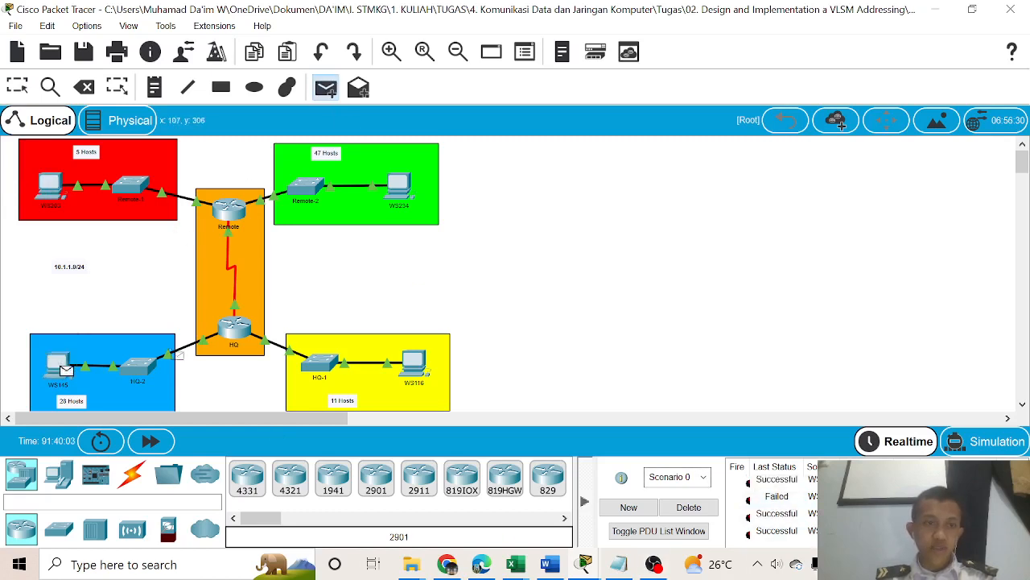
click(399, 187)
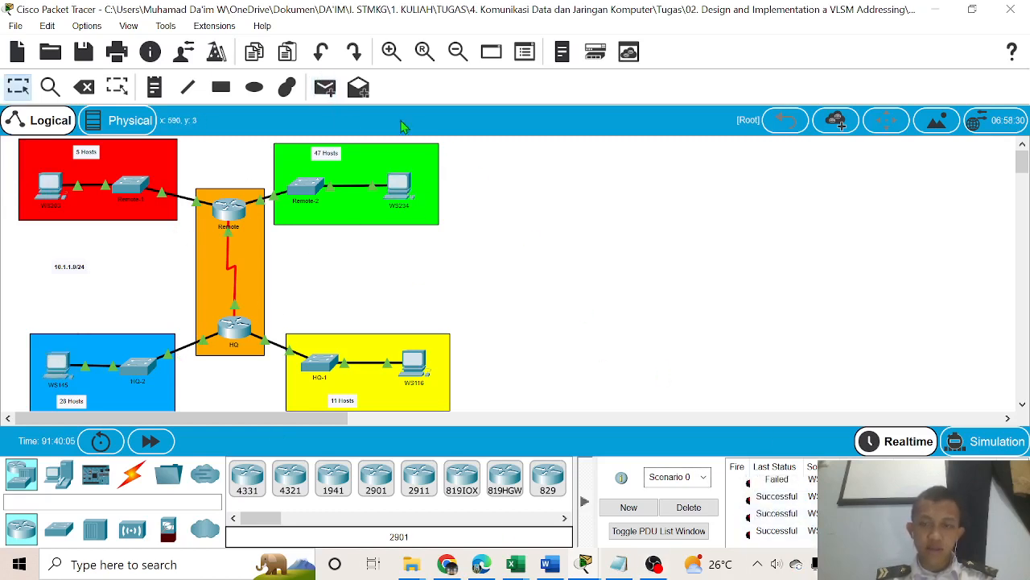
Send a simple PDU from WS203 to WS116
click(326, 88)
click(50, 190)
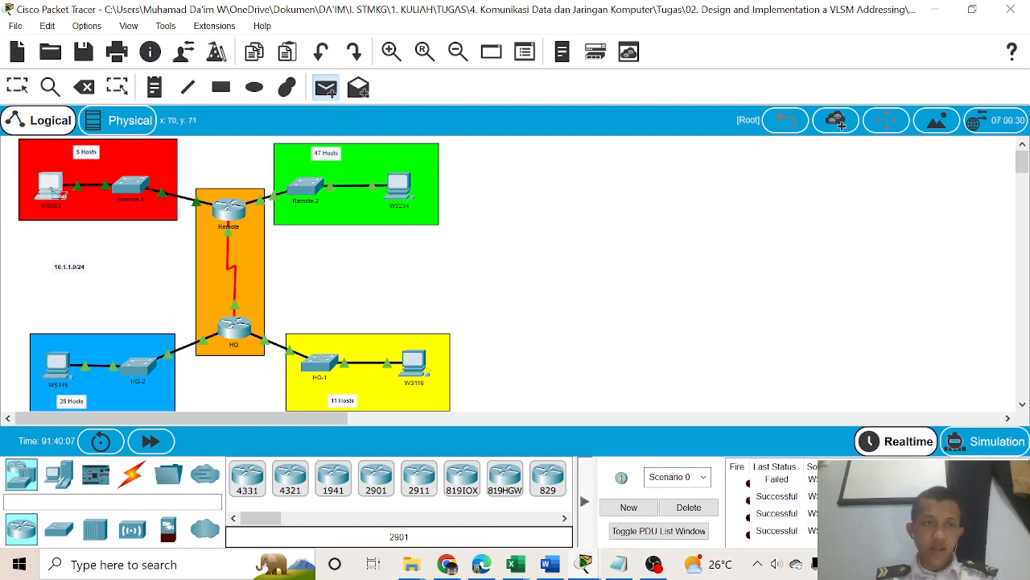
click(414, 366)
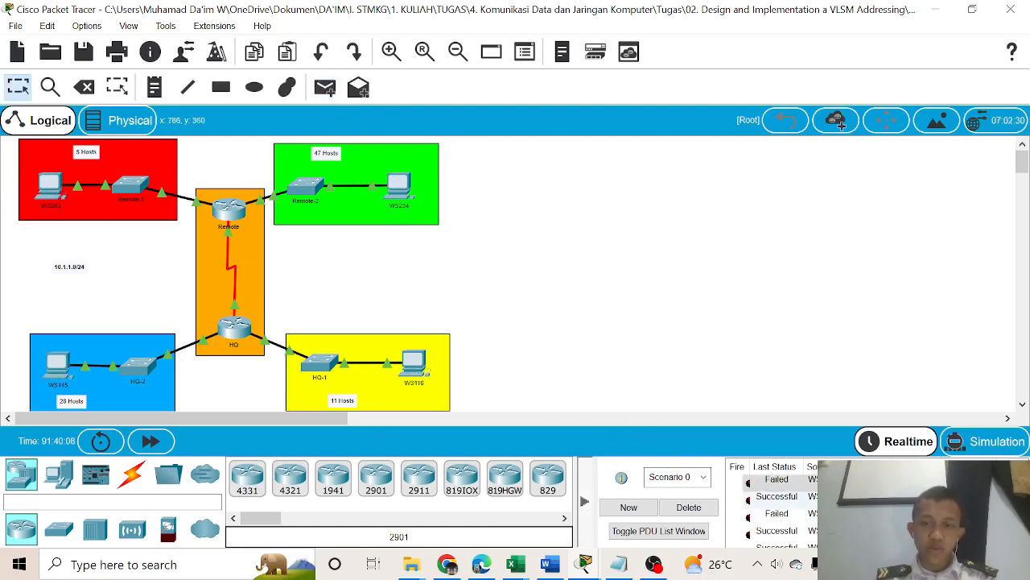
Restore the Packet Tracer window beside the Excel workbook and open WS116's Command Prompt, keeping the addressing table visible
click(972, 9)
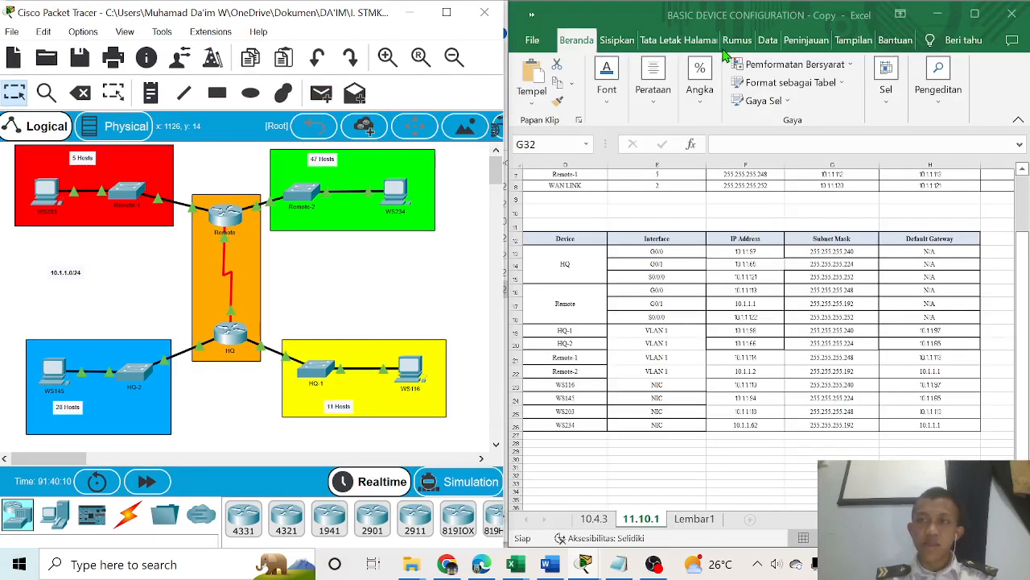
scroll(305, 409, down, 3)
scroll(432, 258, up, 3)
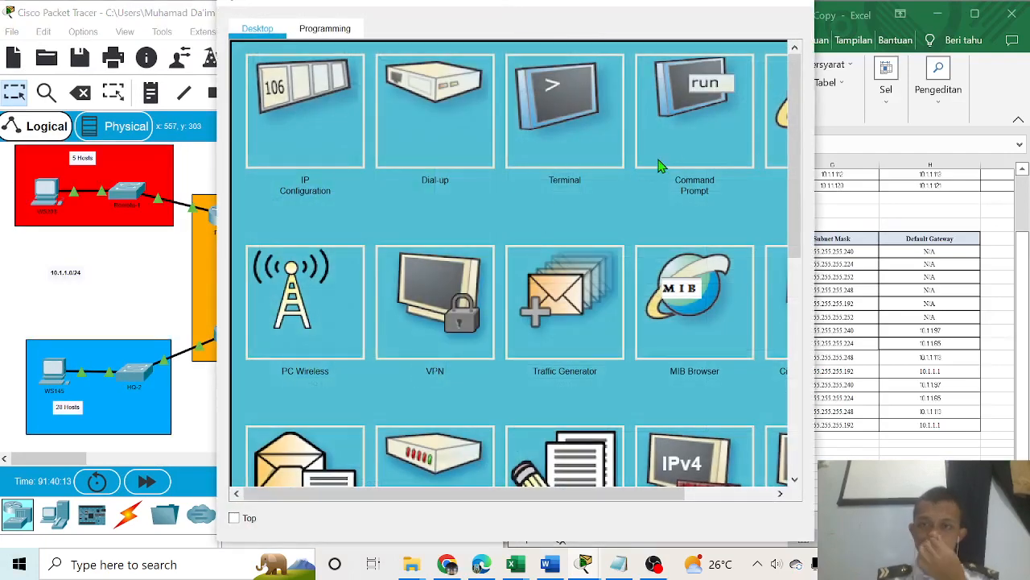
click(668, 153)
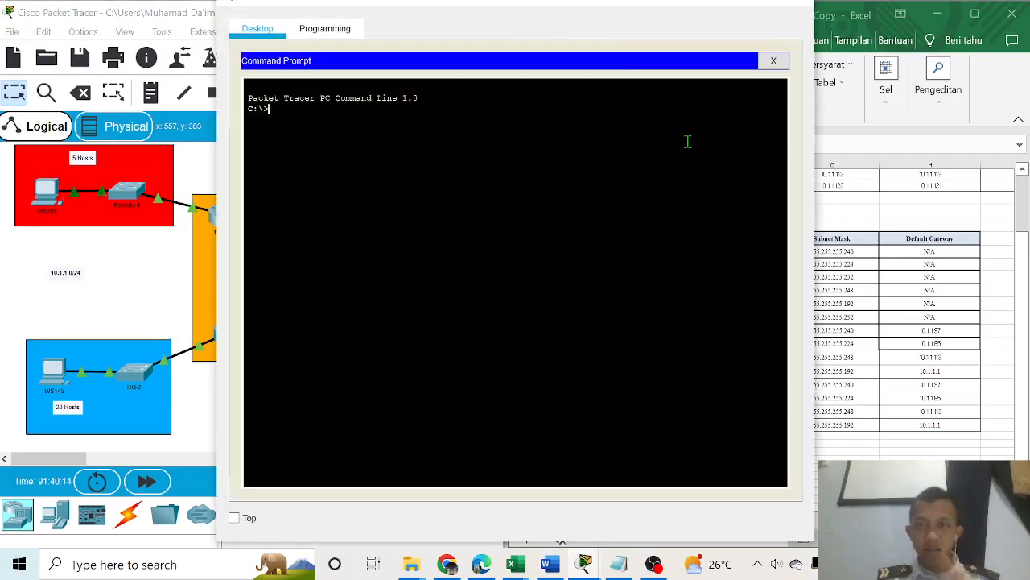
drag(585, 8, 385, 25)
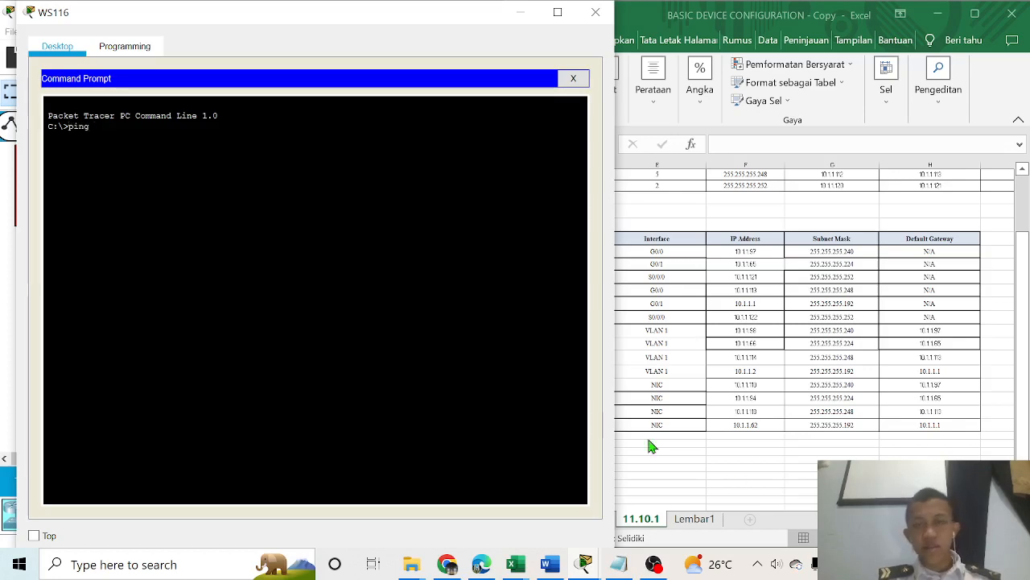
Switch to Excel and copy WS203's IP address, 10.1.1.118, from the addressing table
click(739, 477)
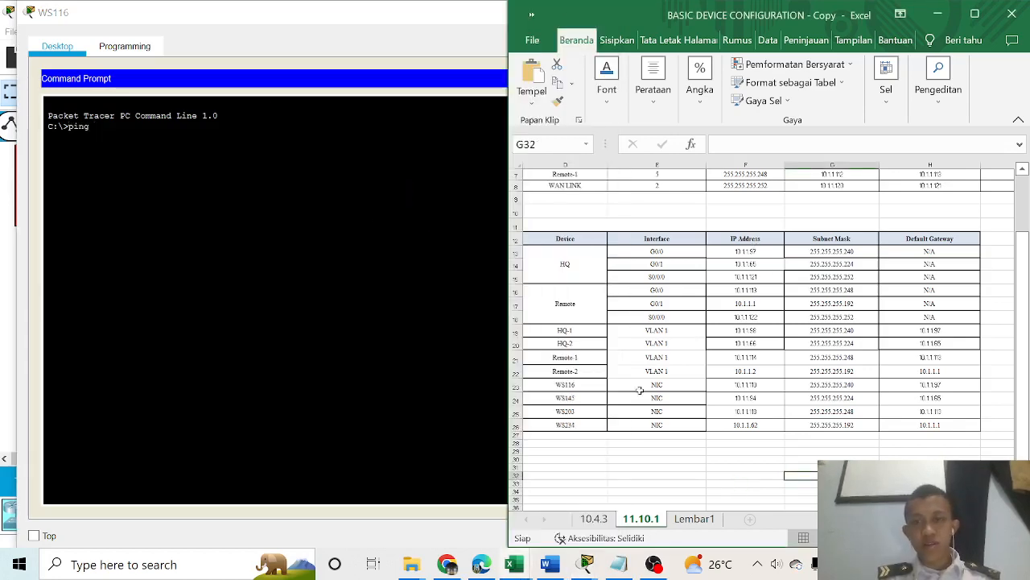
scroll(656, 445, down, 1)
scroll(786, 455, left, 2)
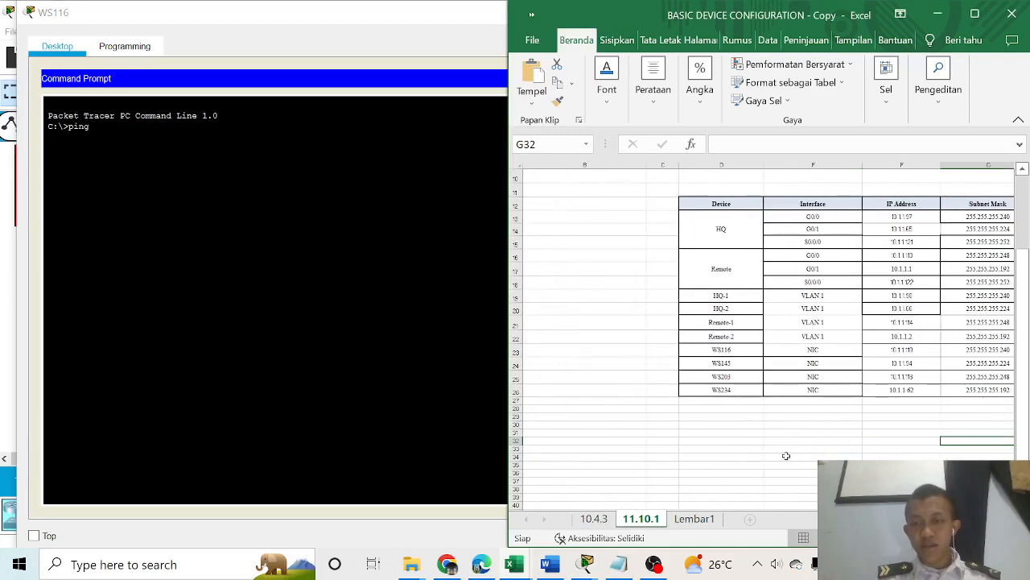
drag(320, 12, 277, 16)
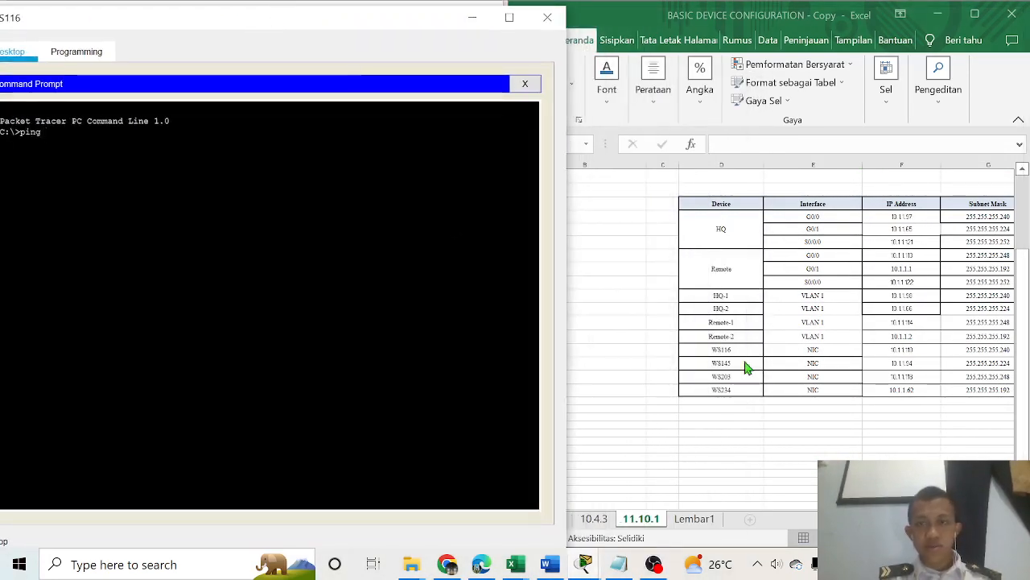
click(968, 440)
click(920, 383)
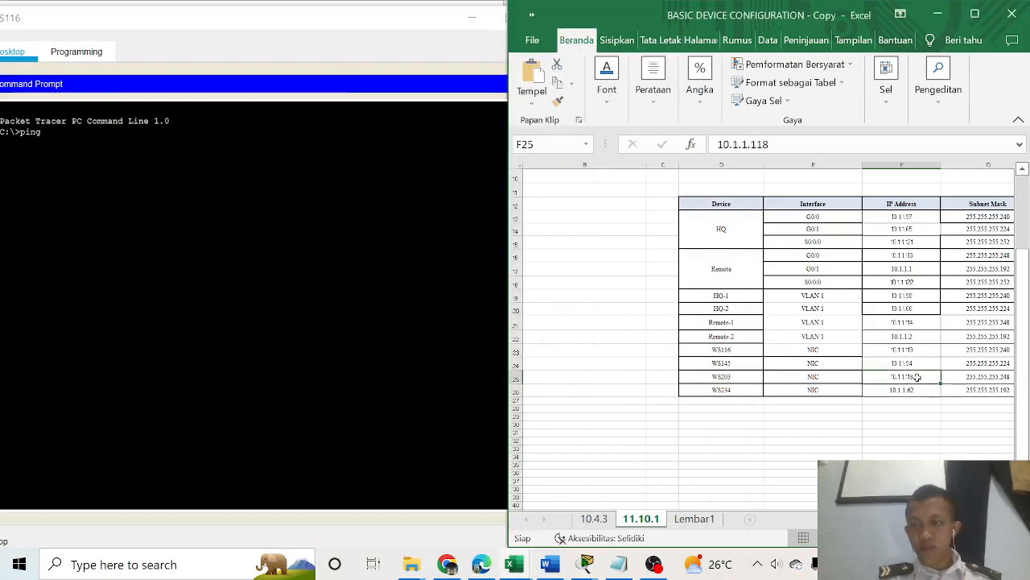
drag(789, 144, 676, 153)
key(ctrl+c)
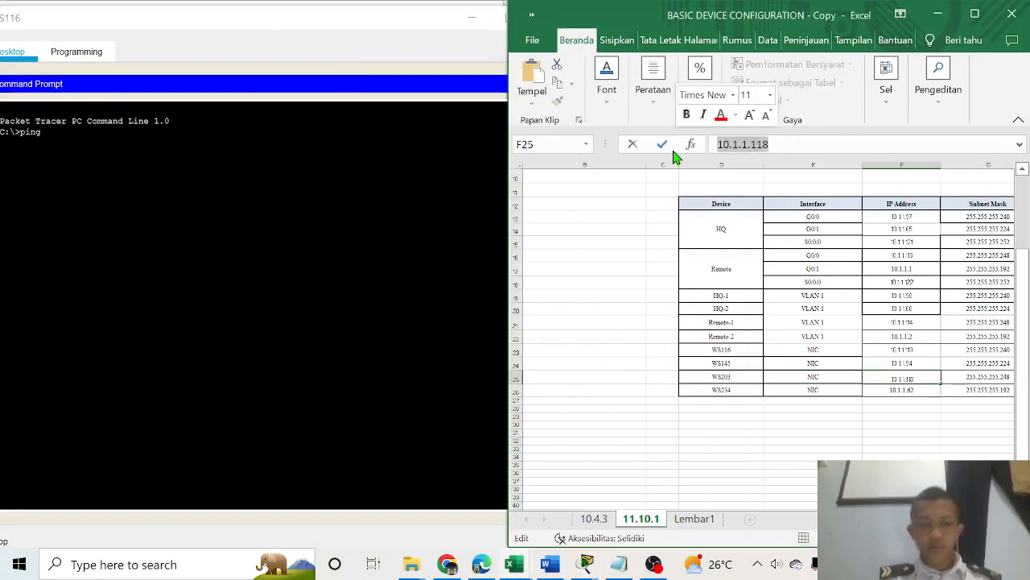
Ping 10.1.1.118 from WS116's Command Prompt in Packet Tracer and reposition the WS116 window
click(262, 147)
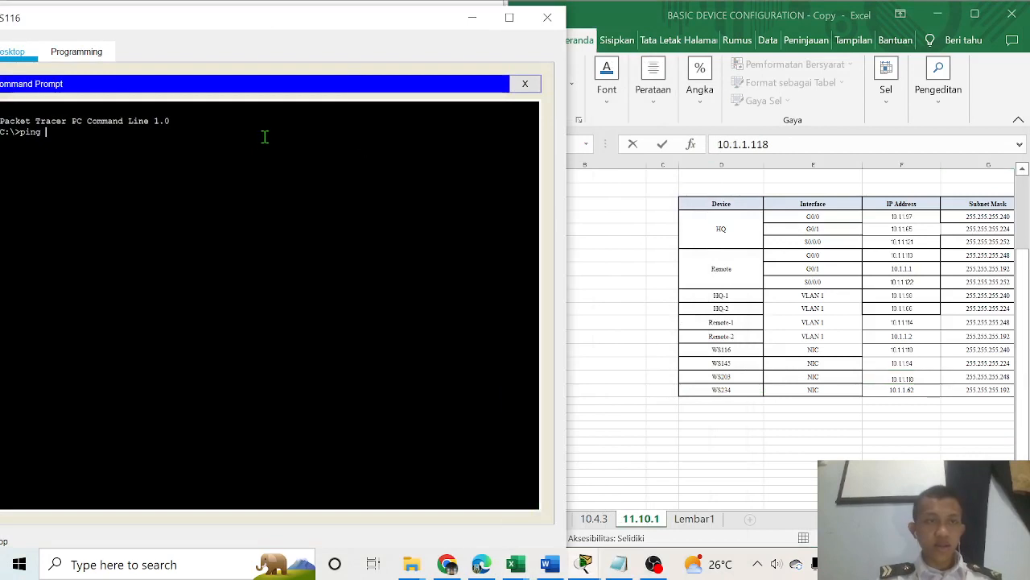
right_click(266, 144)
text(ping)
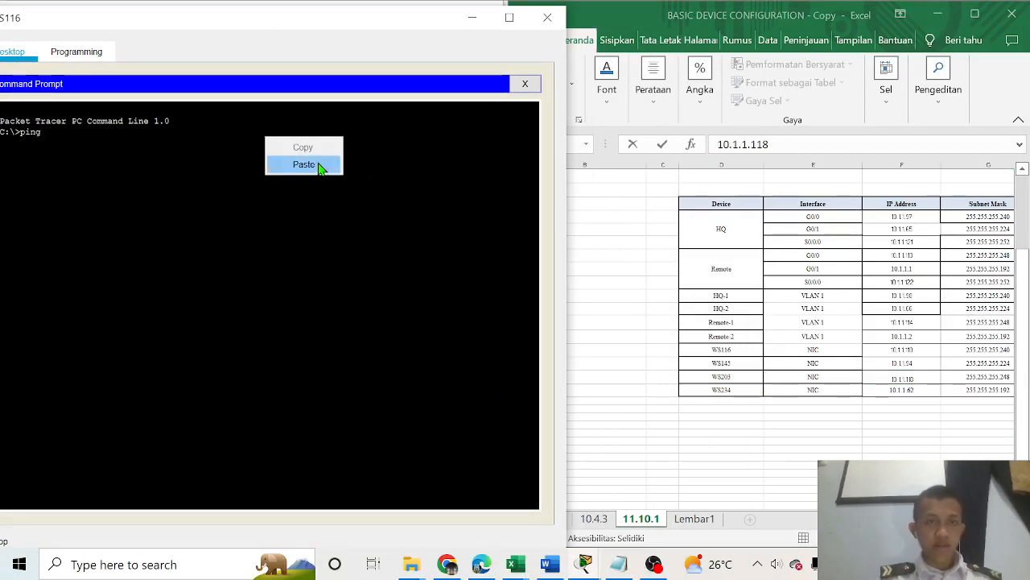
click(318, 165)
key(Return)
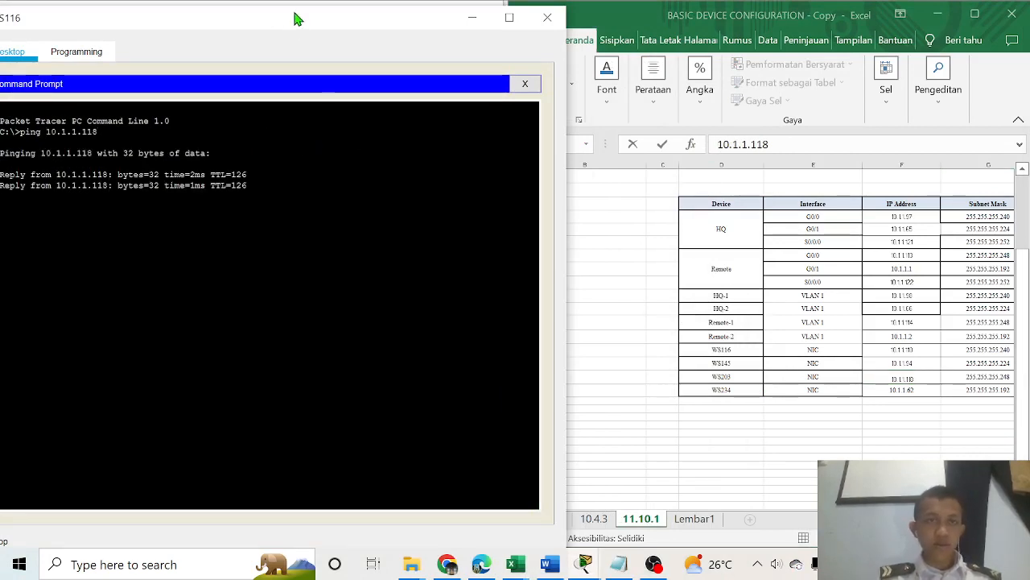
drag(300, 19, 676, 84)
drag(821, 153, 318, 25)
Start another ping command on WS116 and copy WS234's IP address, 10.1.1.62, from the Excel addressing table
text(ping)
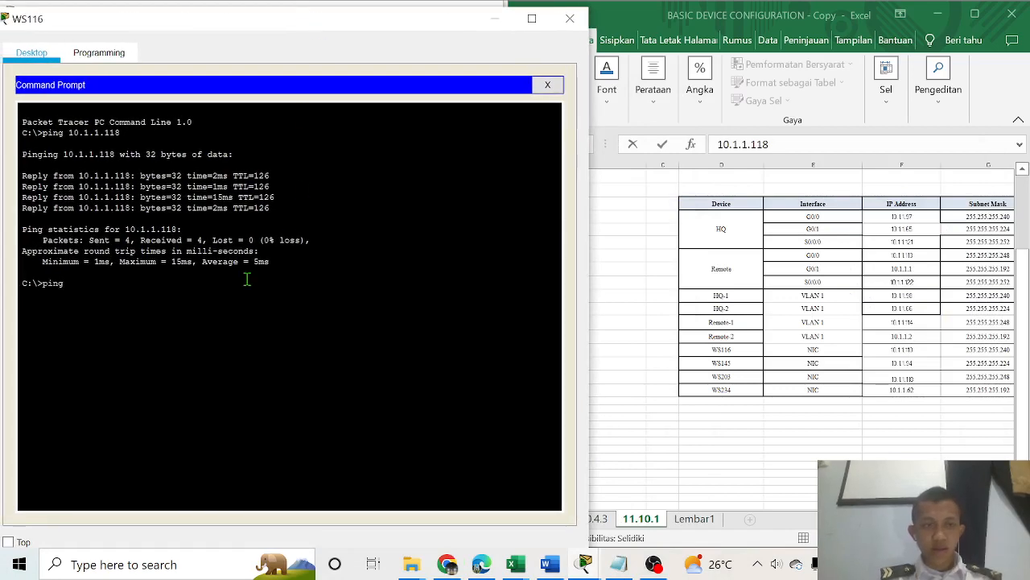
click(922, 383)
click(921, 387)
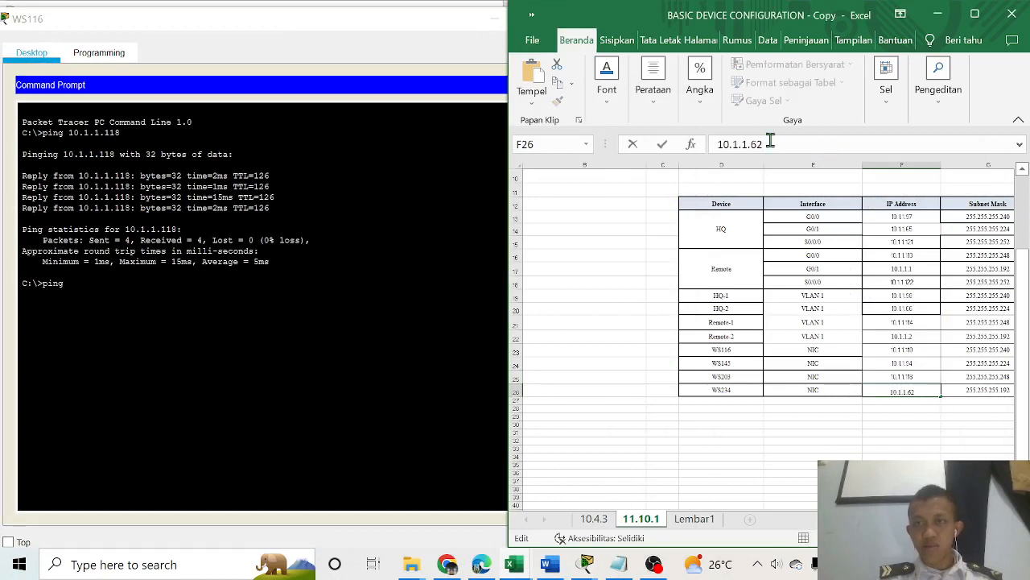
drag(770, 144, 670, 144)
key(ctrl+c)
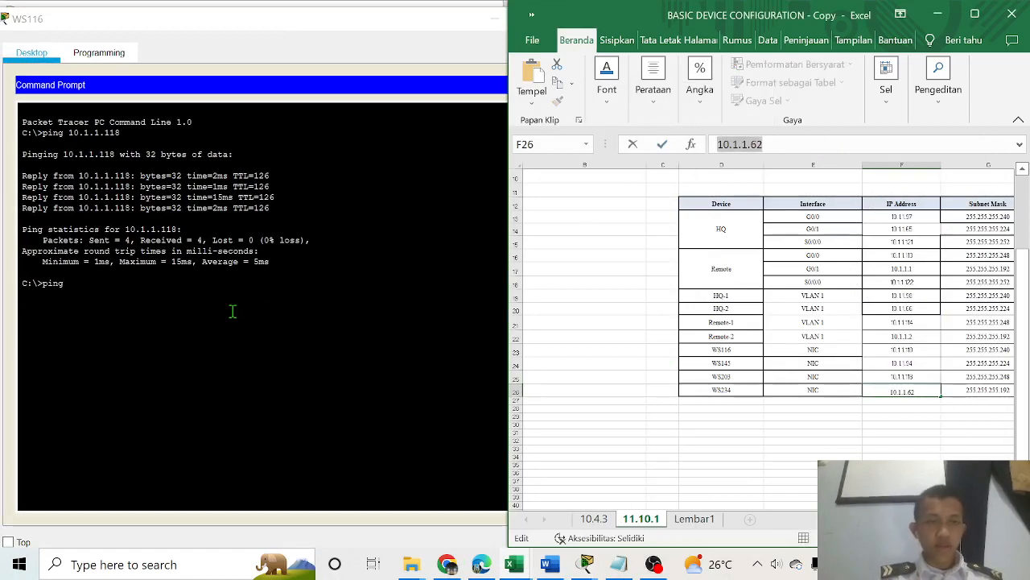
Run the ping to 10.1.1.62 from WS116 and close the WS116 window
click(229, 295)
right_click(228, 295)
click(265, 320)
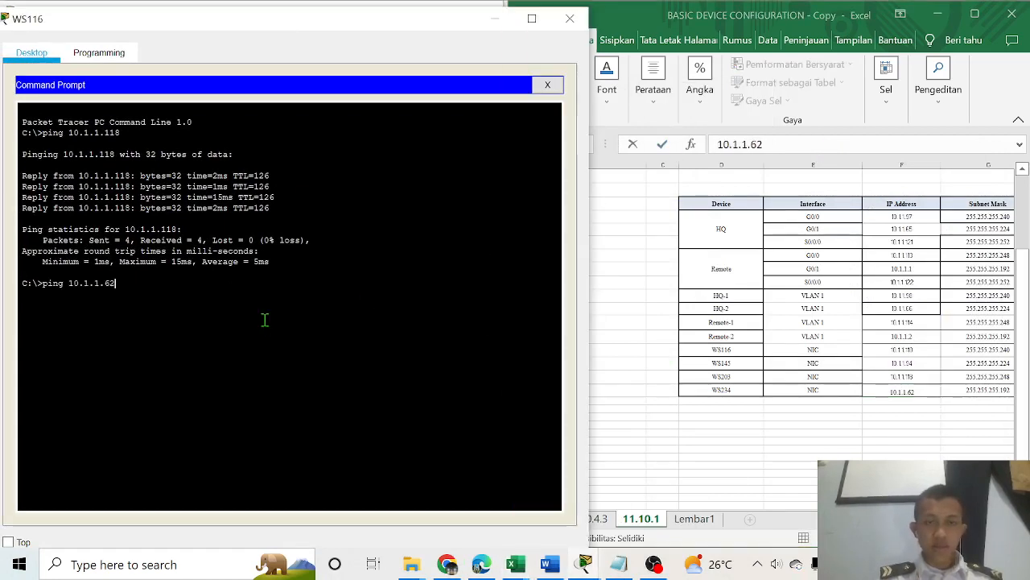
key(Return)
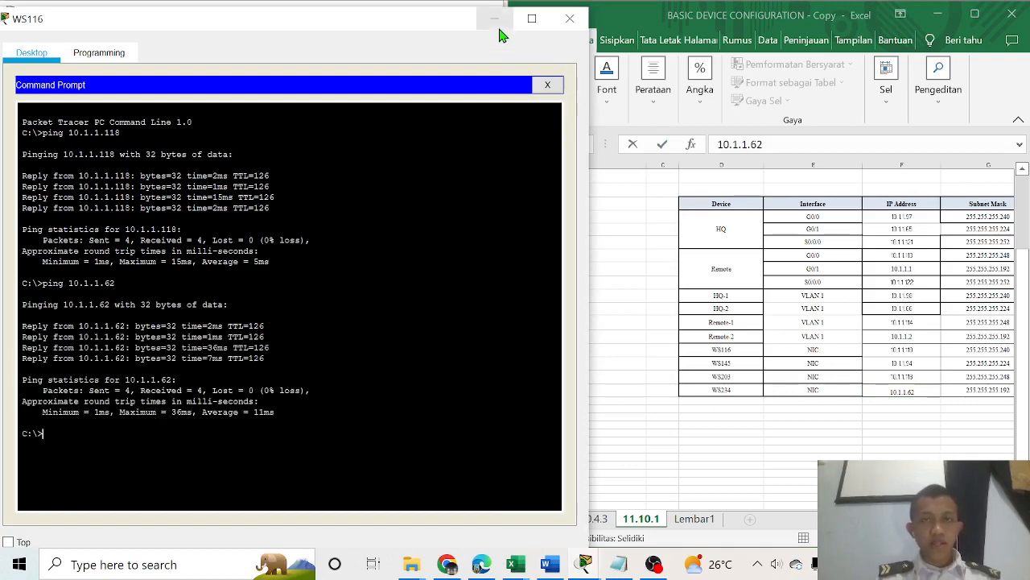
click(569, 18)
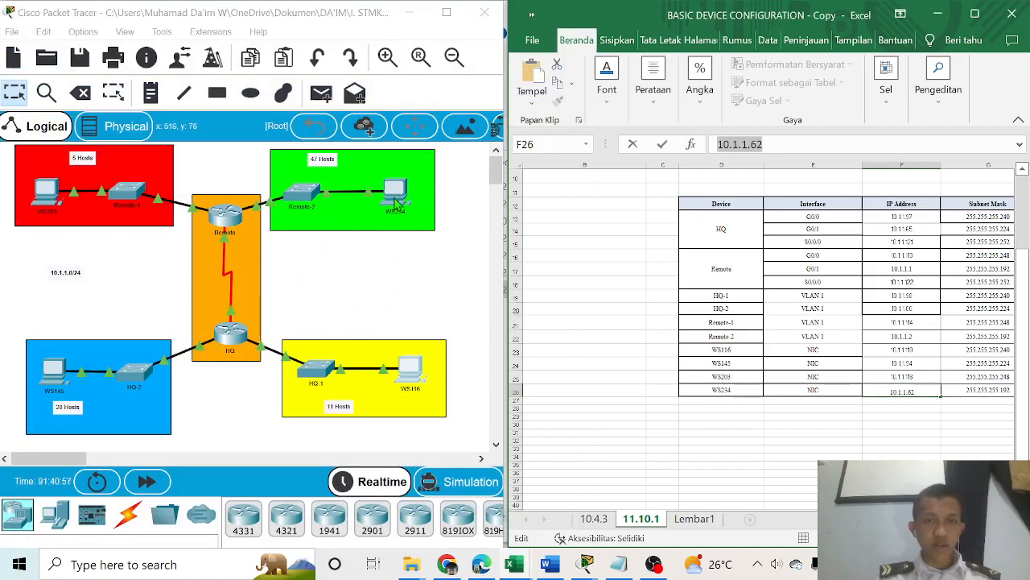
Open WS234's Command Prompt, start a ping command and move the window clear of the addressing table
click(397, 200)
click(646, 131)
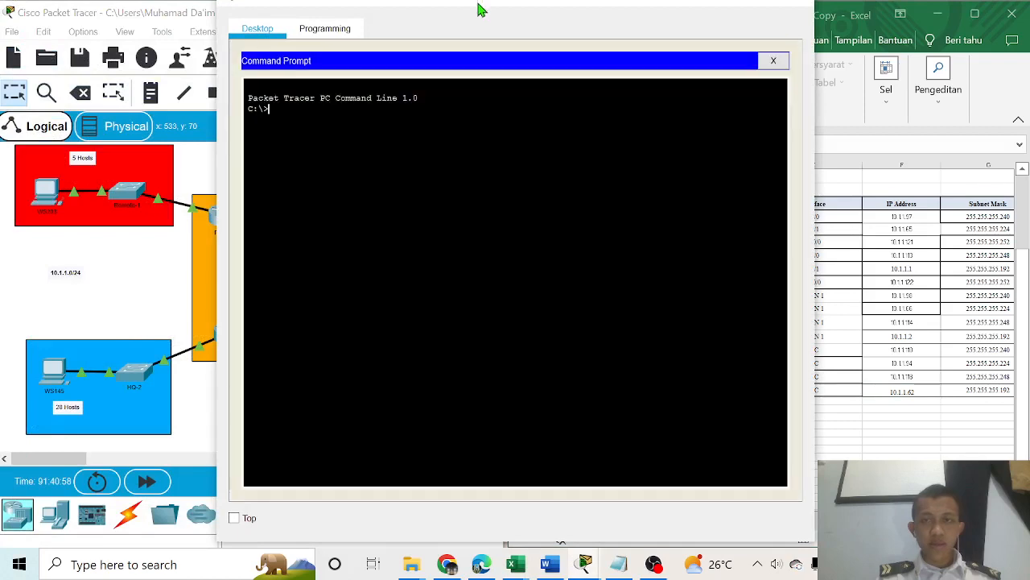
drag(478, 16, 288, 14)
text(ping)
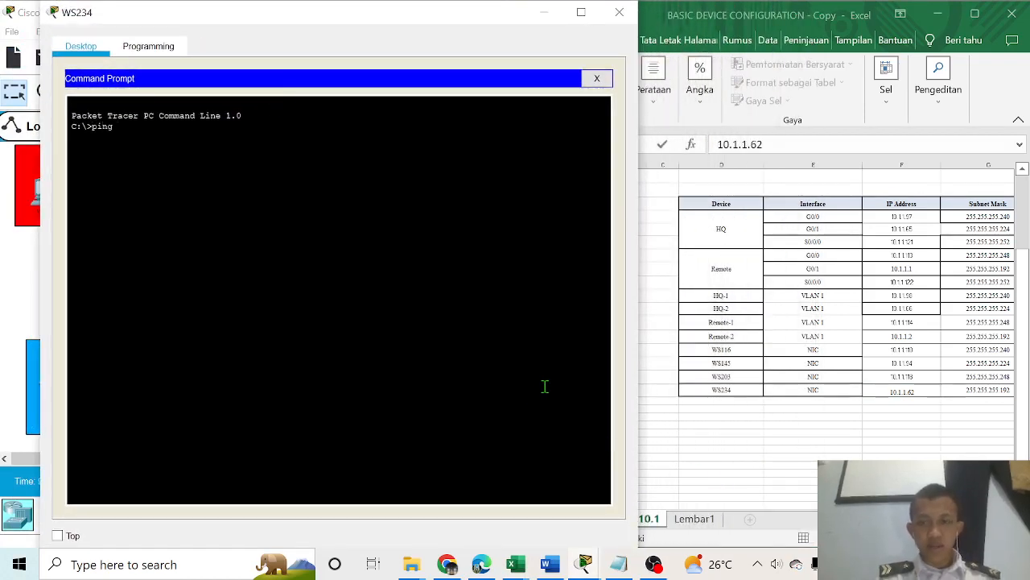
mouse_move(384, 25)
mouse_down()
mouse_move(441, 33)
mouse_move(364, 24)
mouse_up()
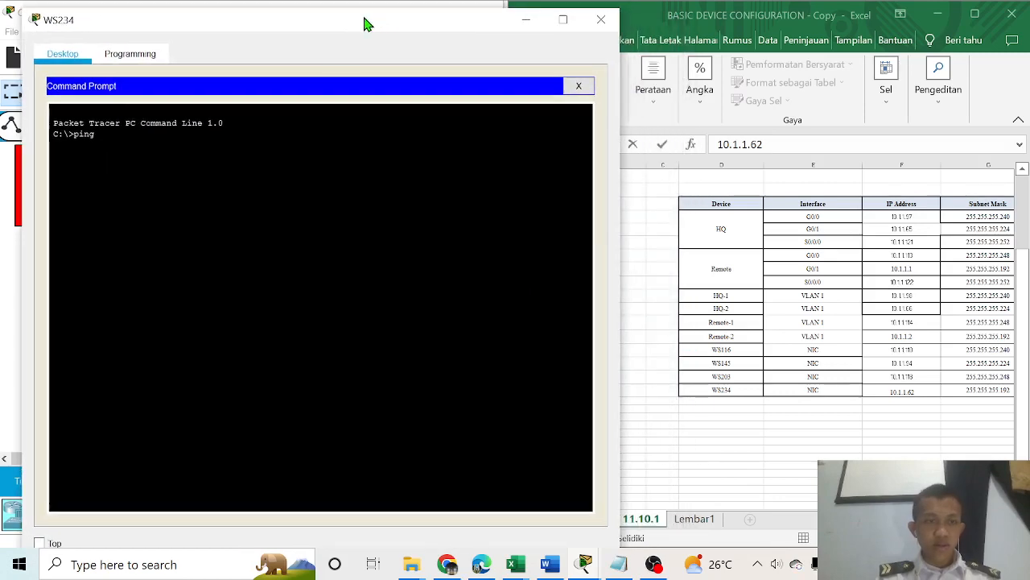
Copy WS145's IP address, 10.1.1.94, from the Excel table and ping it from WS234
click(755, 469)
click(727, 363)
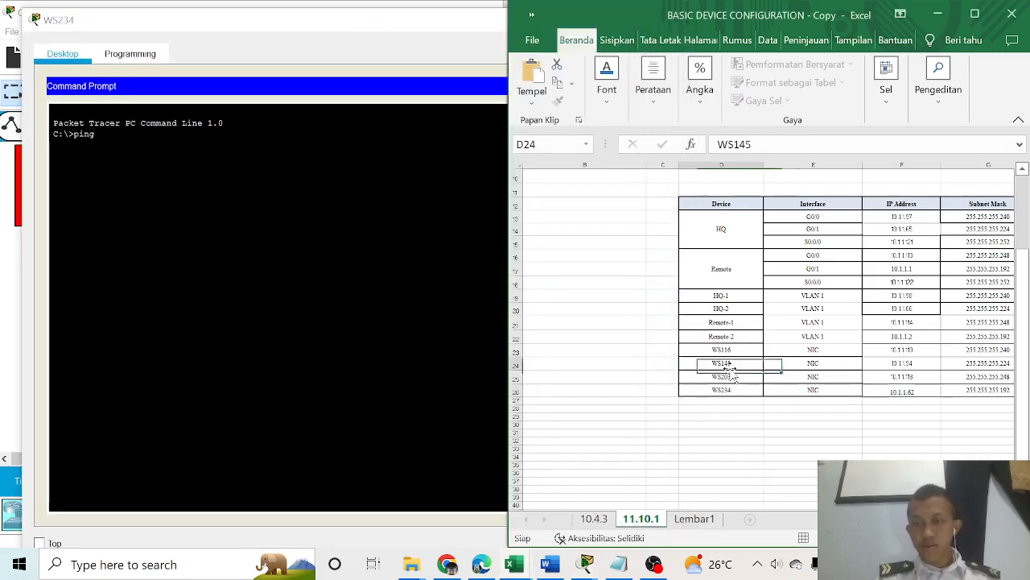
click(903, 363)
drag(813, 148, 697, 149)
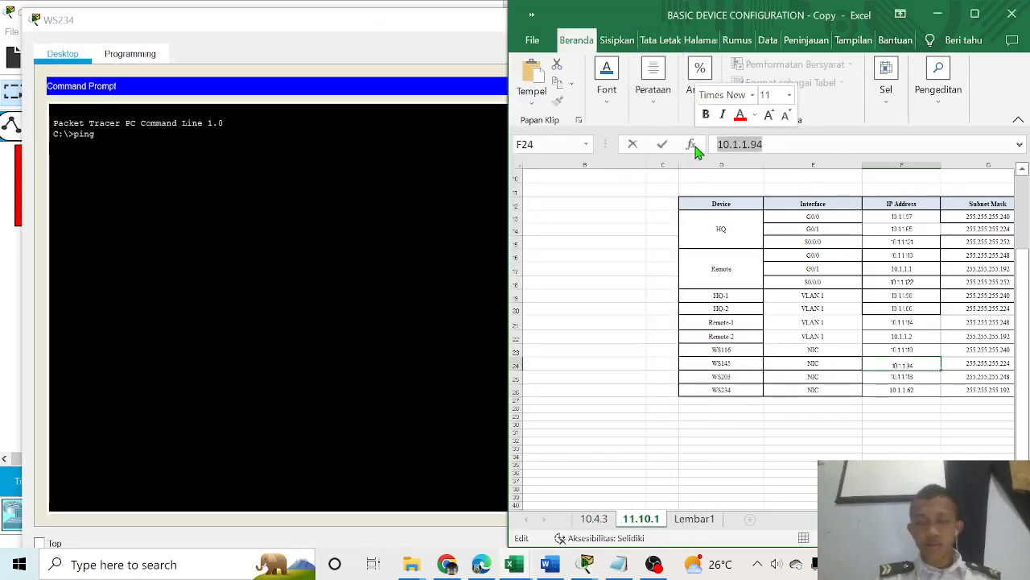
right_click(279, 146)
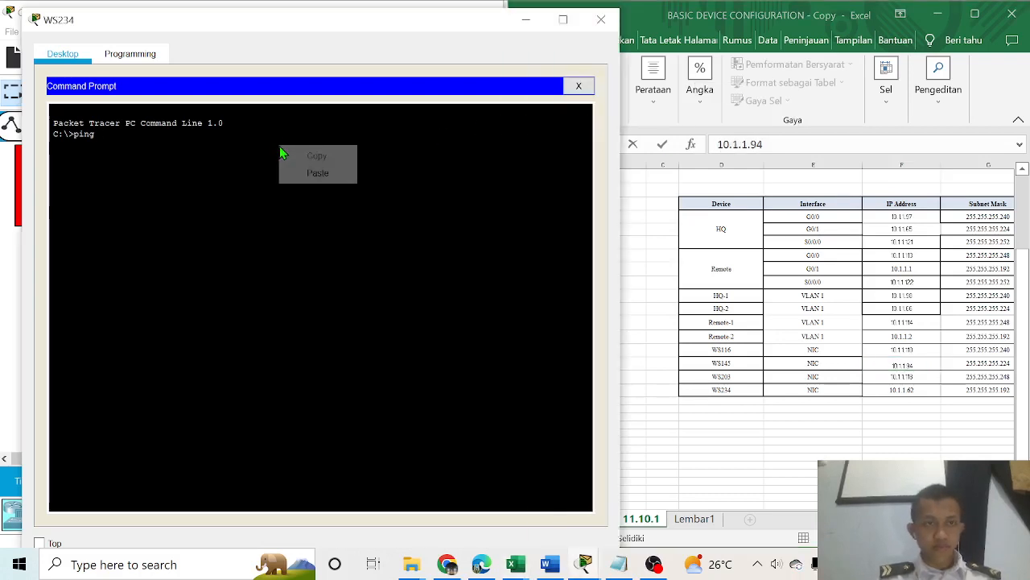
click(311, 184)
key(Return)
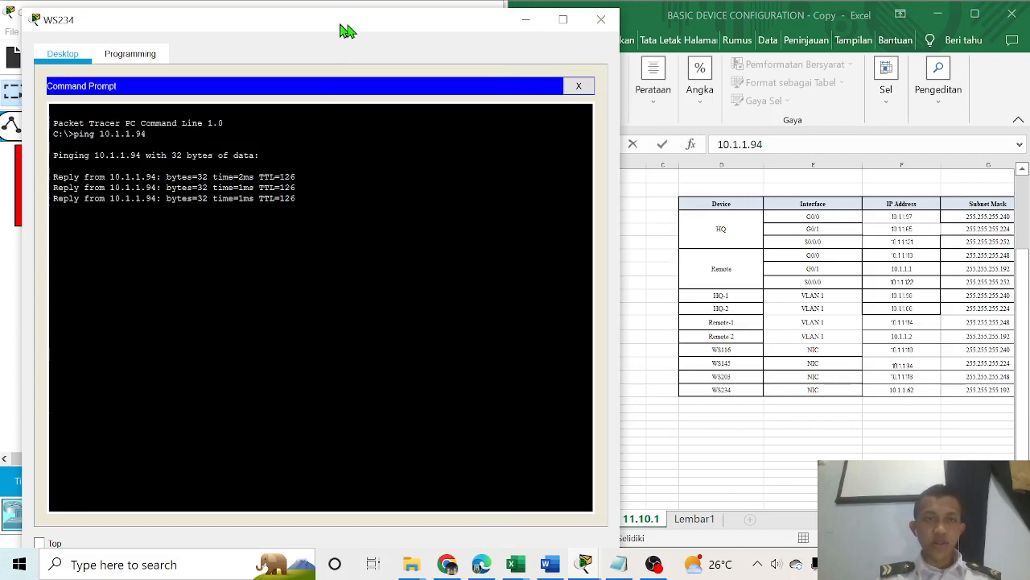
drag(340, 29, 319, 45)
Copy WS116's IP address, 10.1.1.110, from the Excel addressing table
click(888, 454)
click(741, 355)
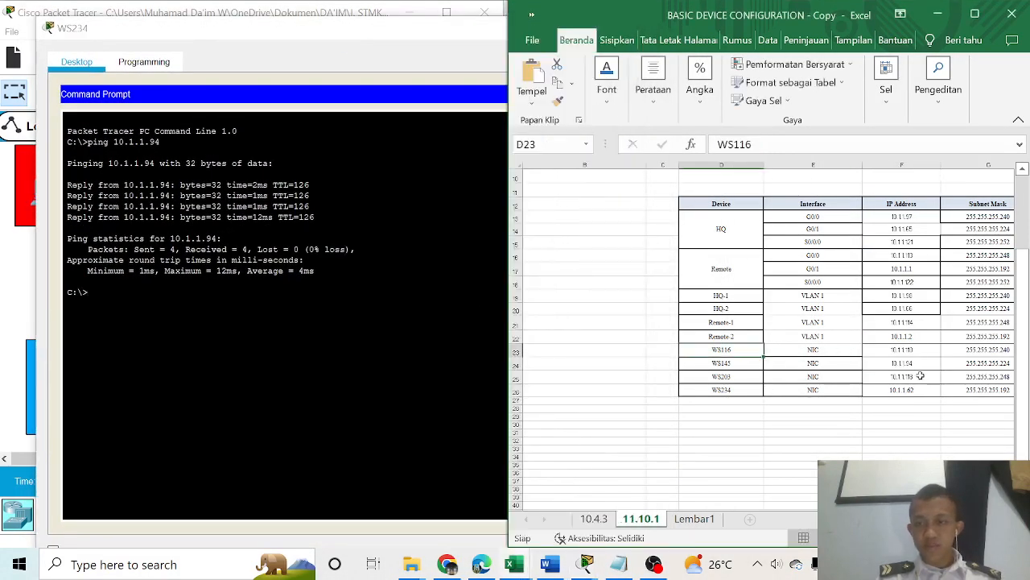
click(912, 352)
drag(801, 144, 684, 146)
key(ctrl+c)
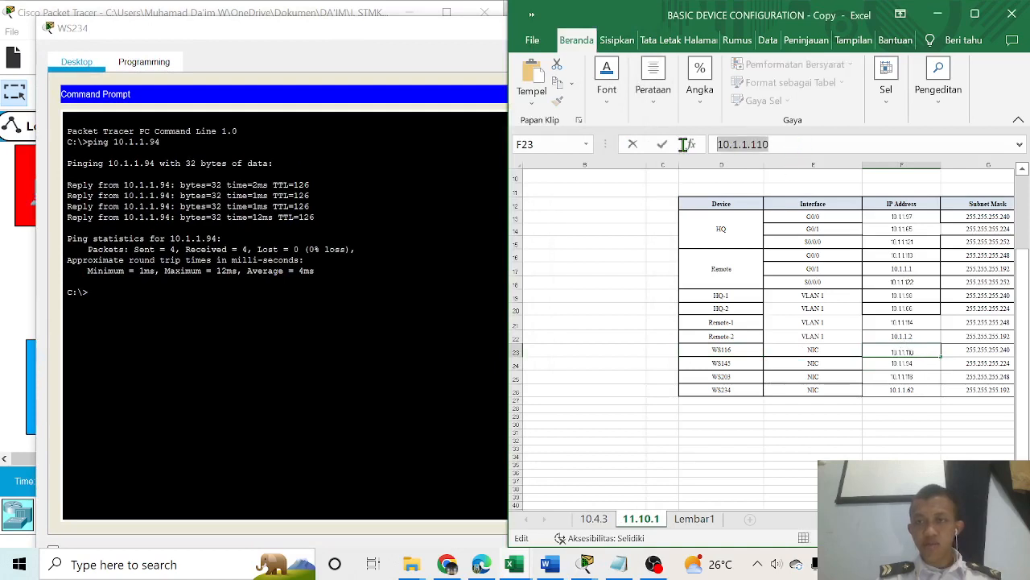
Ping 10.1.1.110 from WS234's Command Prompt and close the WS234 window
click(119, 287)
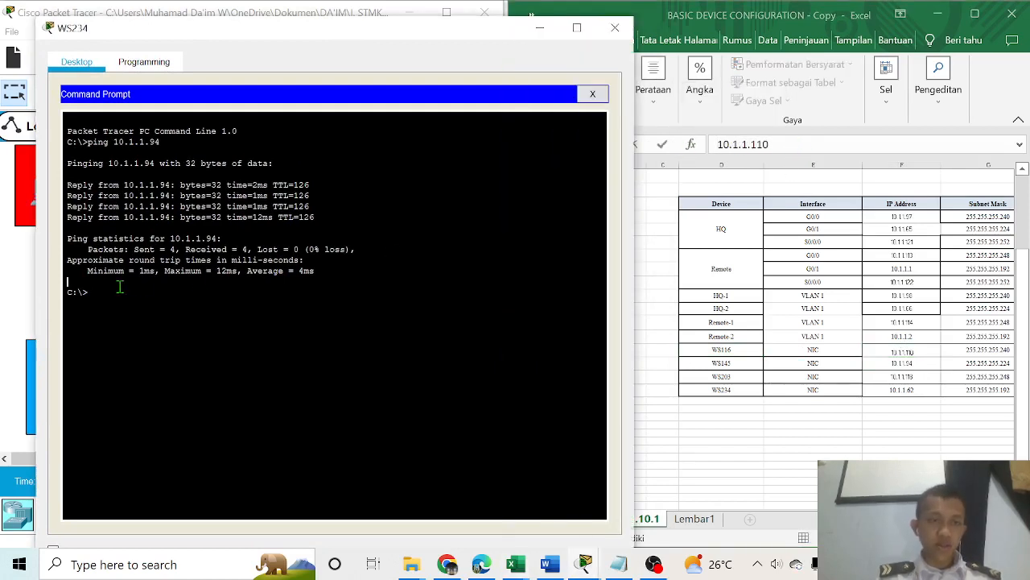
text(p)
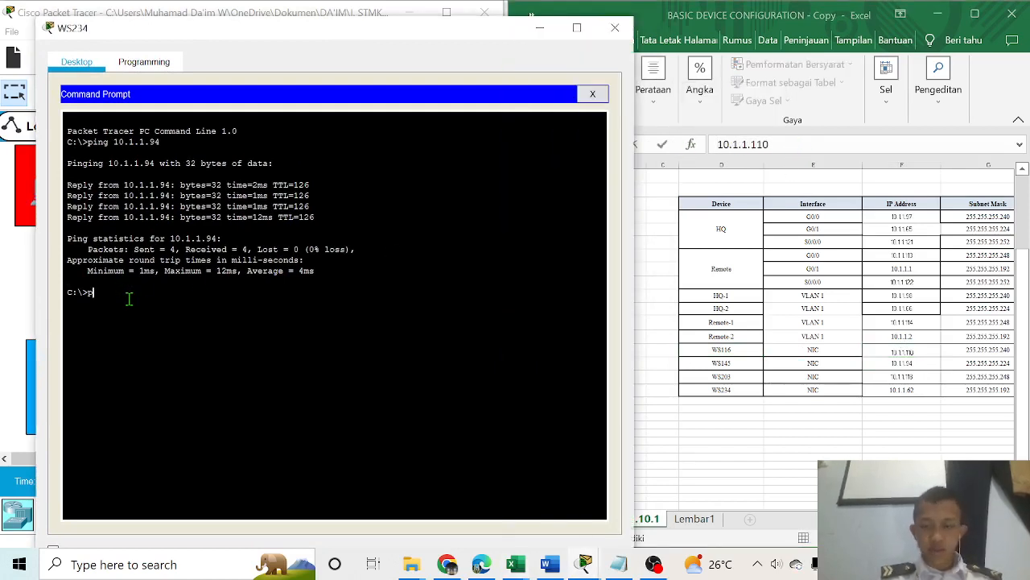
text(ing)
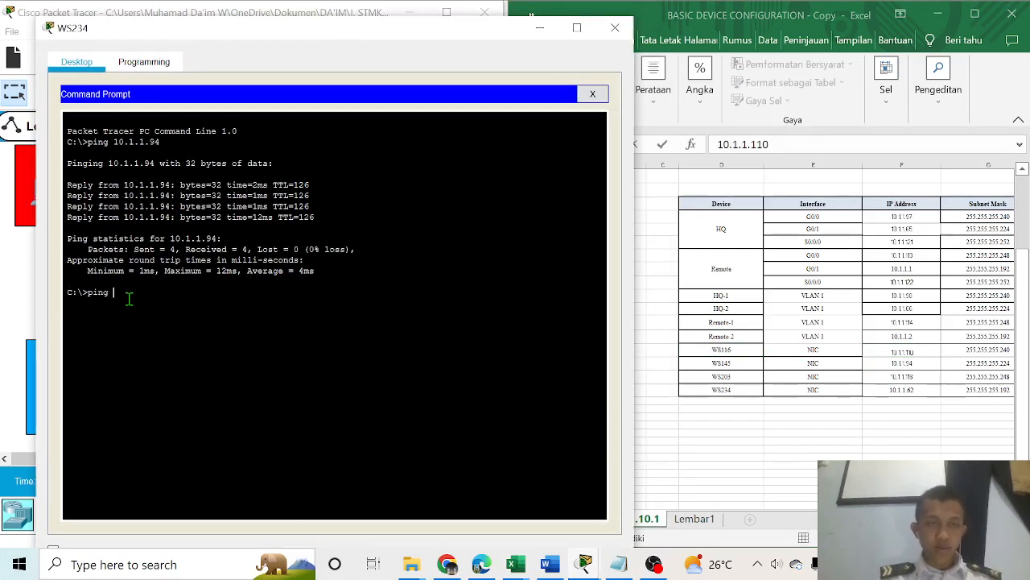
right_click(155, 298)
click(161, 325)
key(Return)
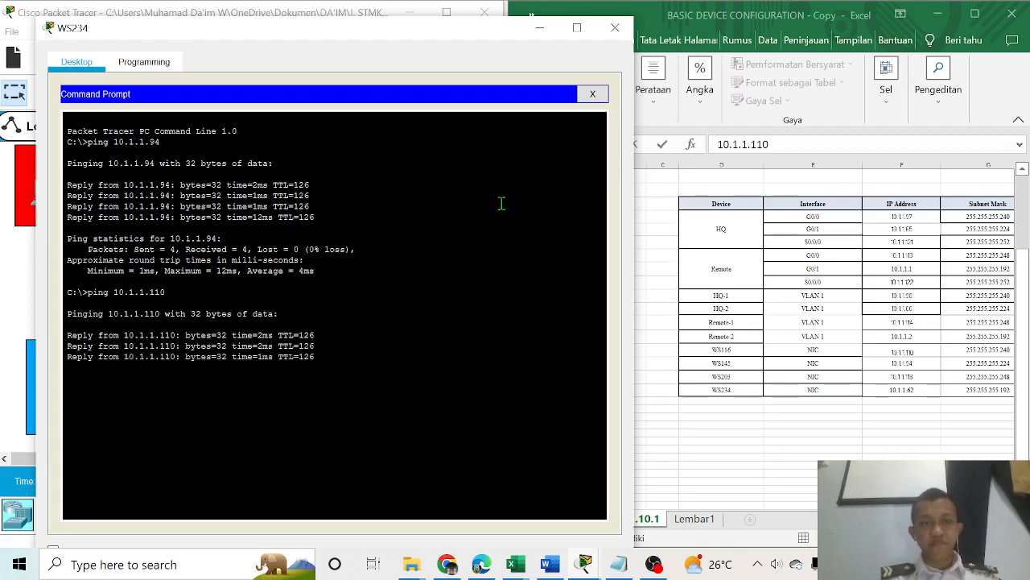
click(615, 27)
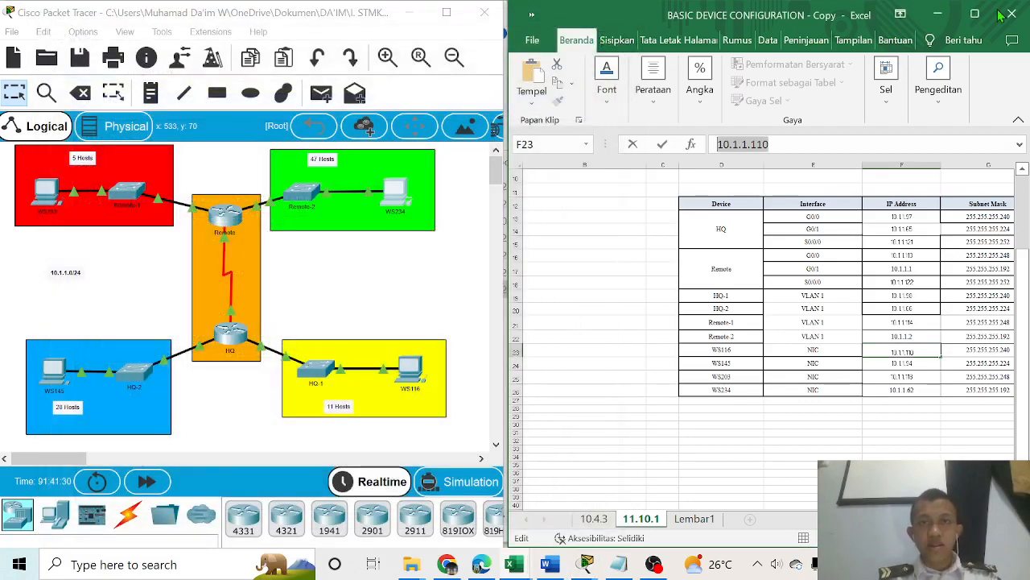
Minimize Excel, maximize Packet Tracer and look through the PT Activity instructions before minimizing them
click(938, 14)
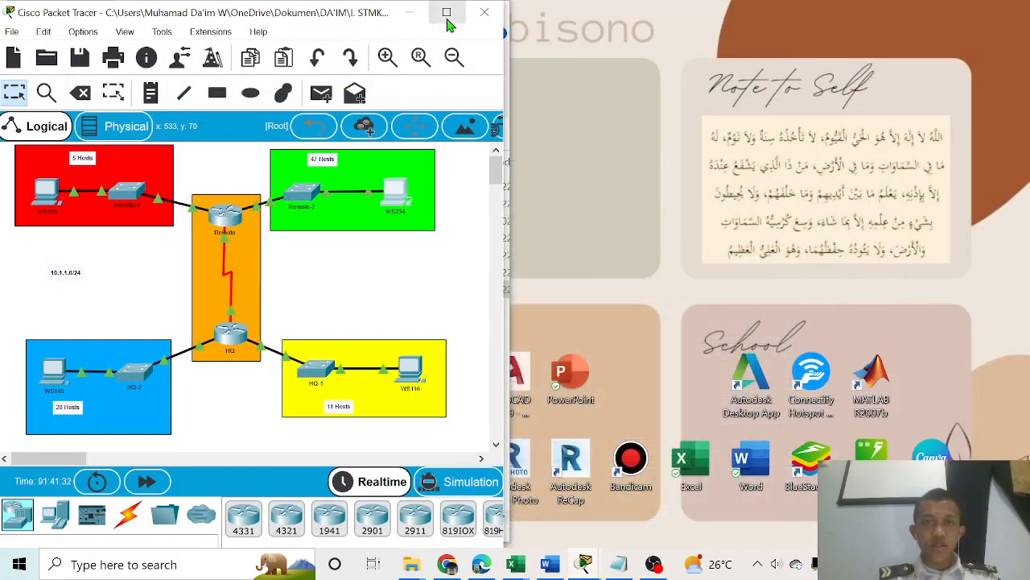
click(447, 12)
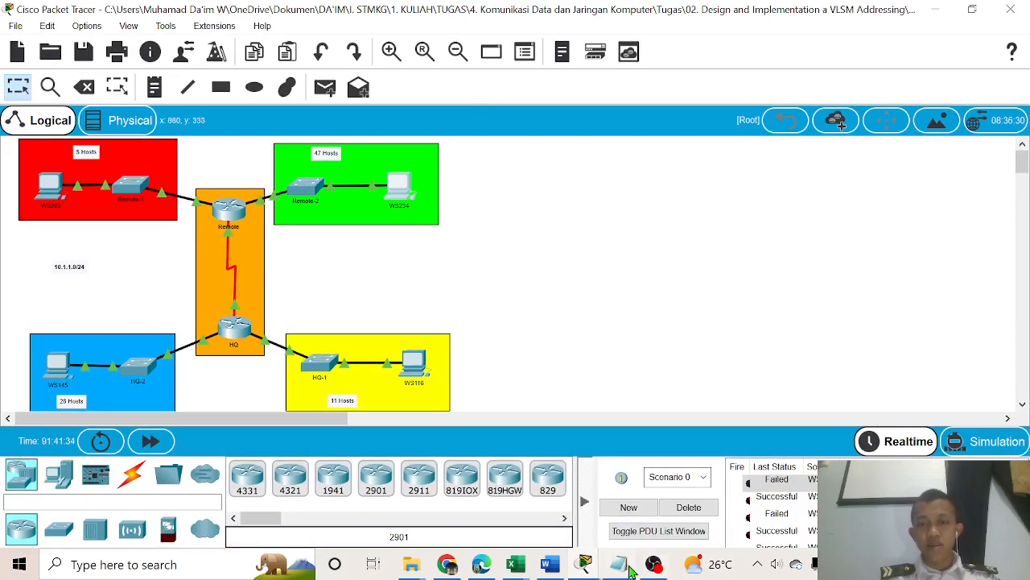
mouse_move(586, 569)
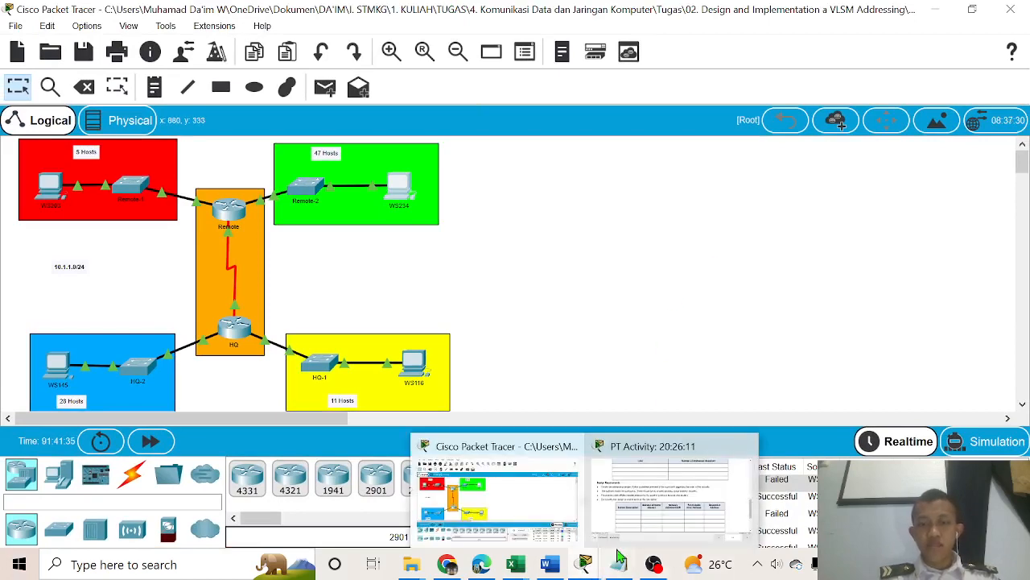
click(654, 517)
scroll(893, 115, up, 12)
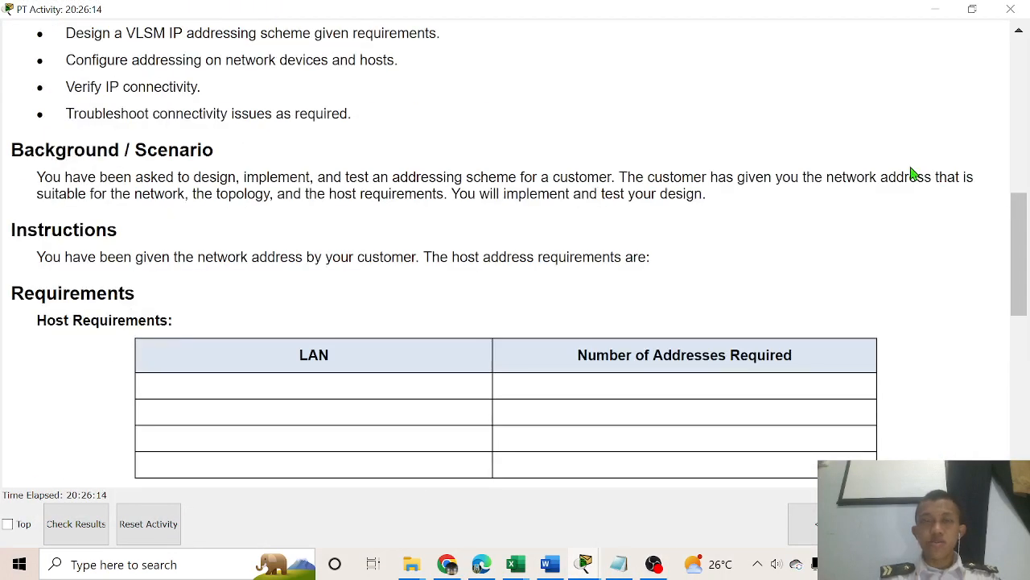
click(935, 8)
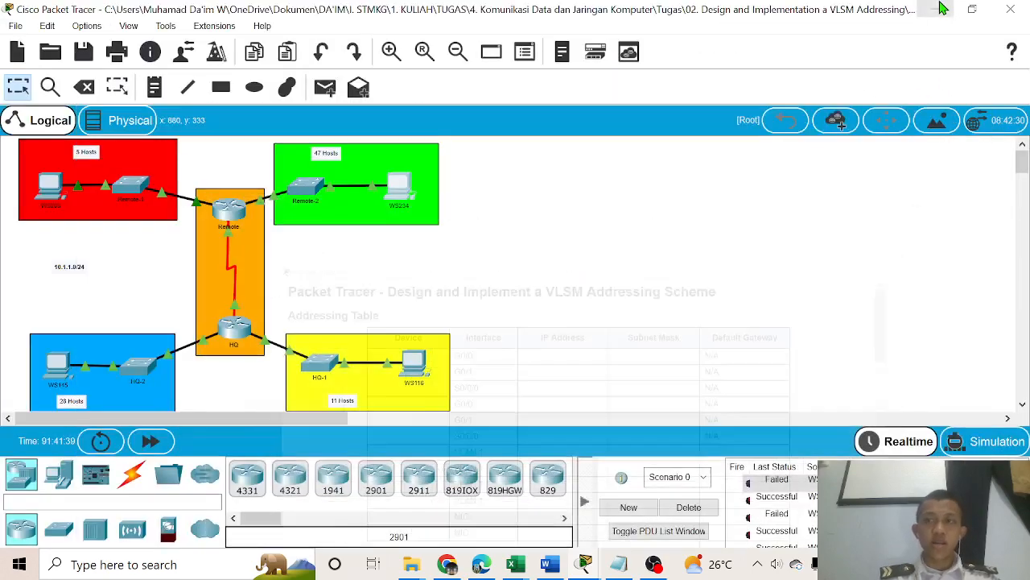
Switch to the lab PDF in Edge and review its addressing table, host requirements and design requirements
click(476, 567)
scroll(741, 266, up, 10)
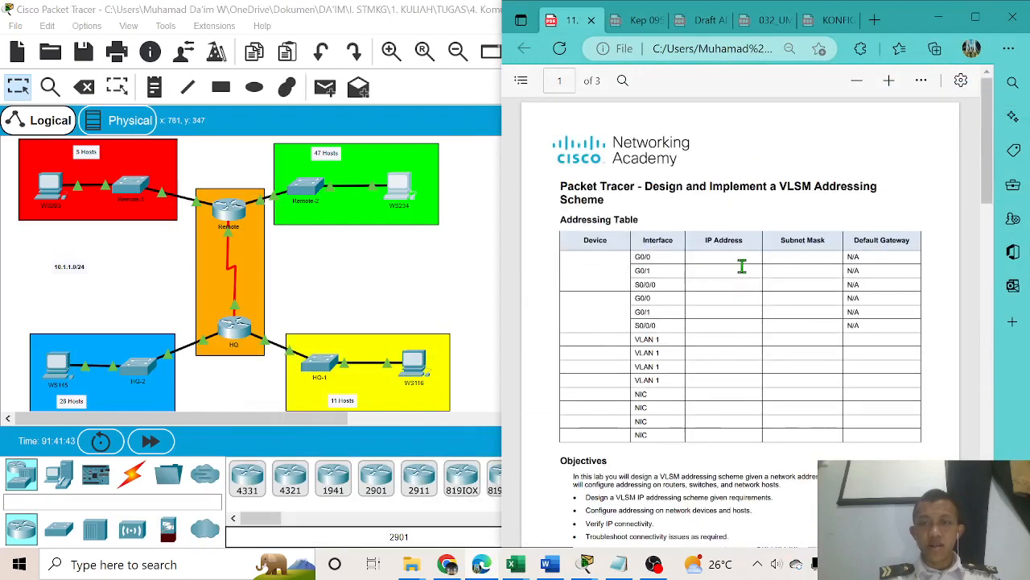
scroll(742, 267, down, 15)
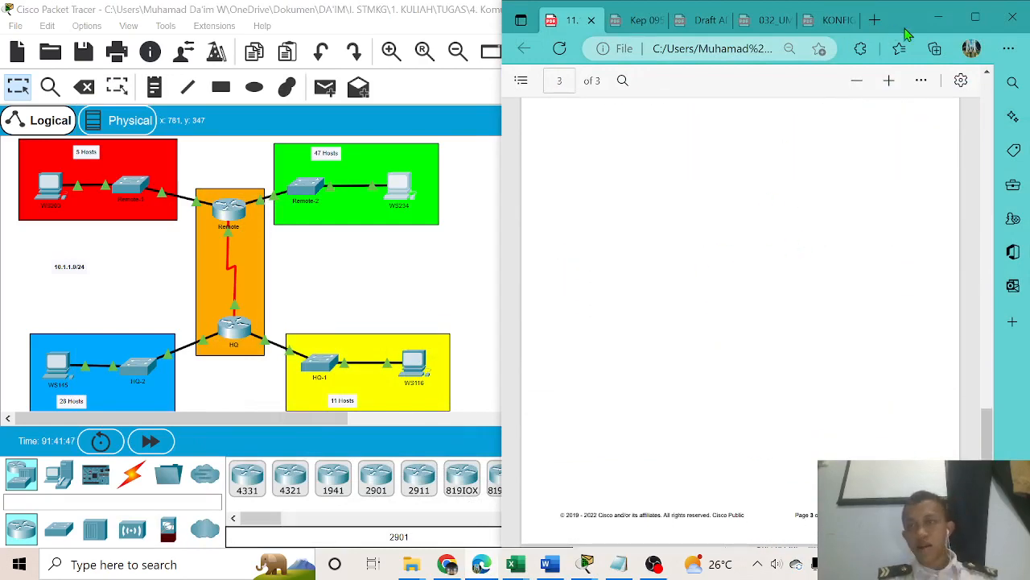
scroll(837, 329, up, 15)
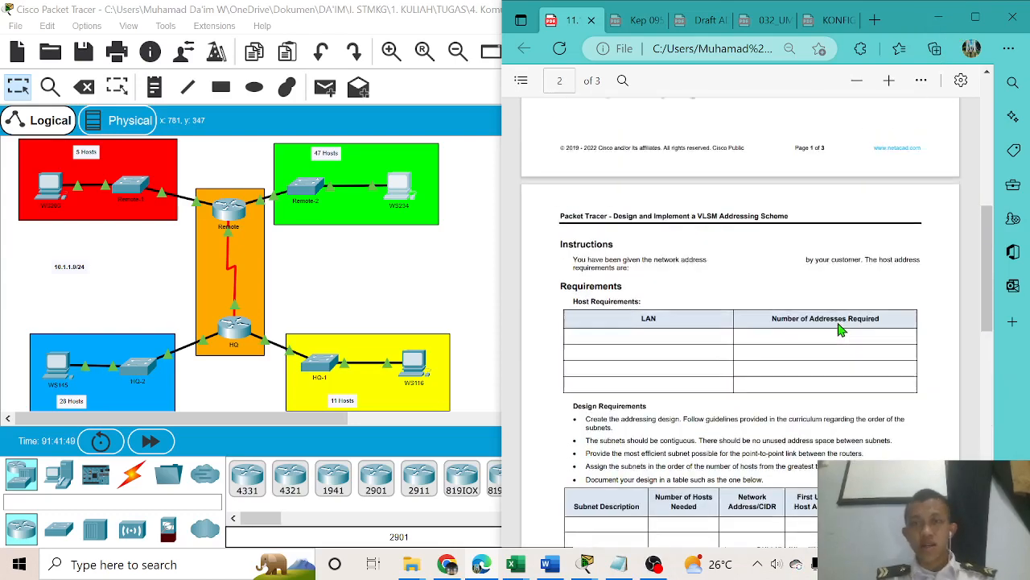